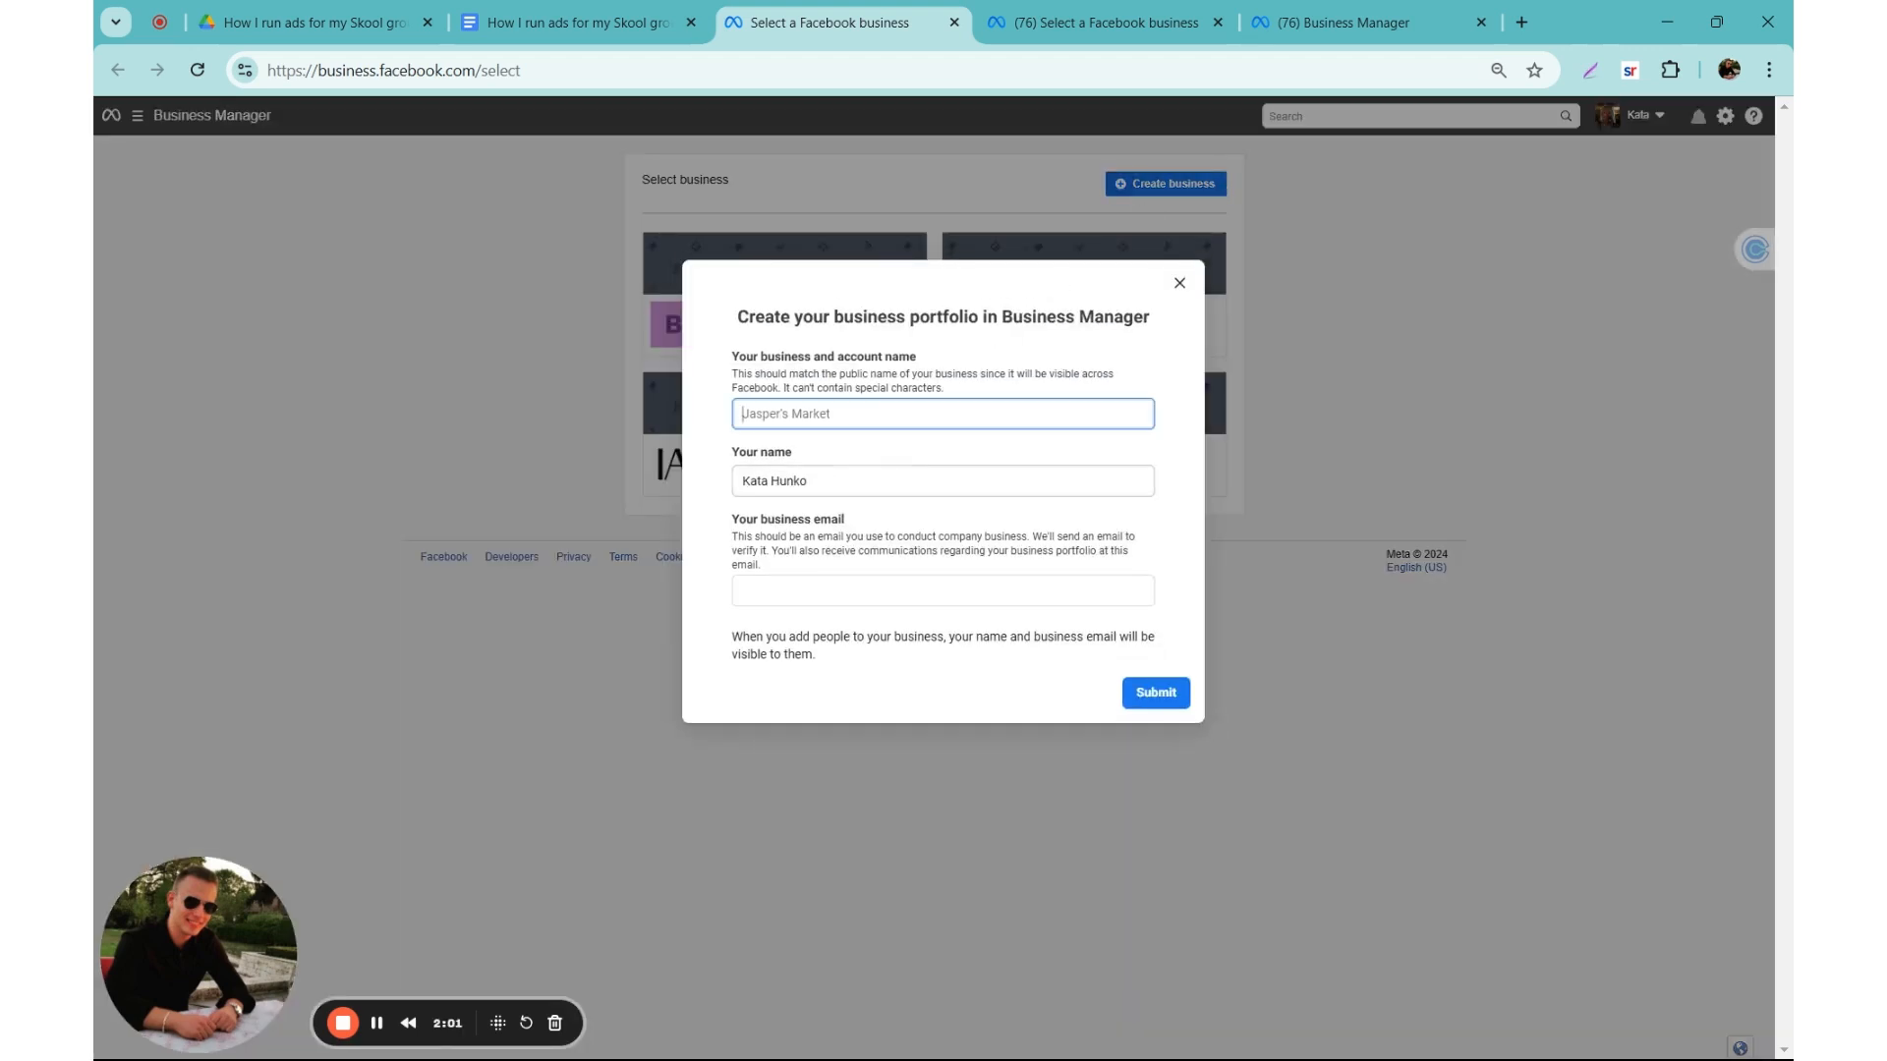
pyautogui.doubleClick(745, 498)
pyautogui.doubleClick(755, 481)
pyautogui.hotkey('ctrl', 'a')
pyautogui.press('BackSpace')
pyautogui.click(747, 425)
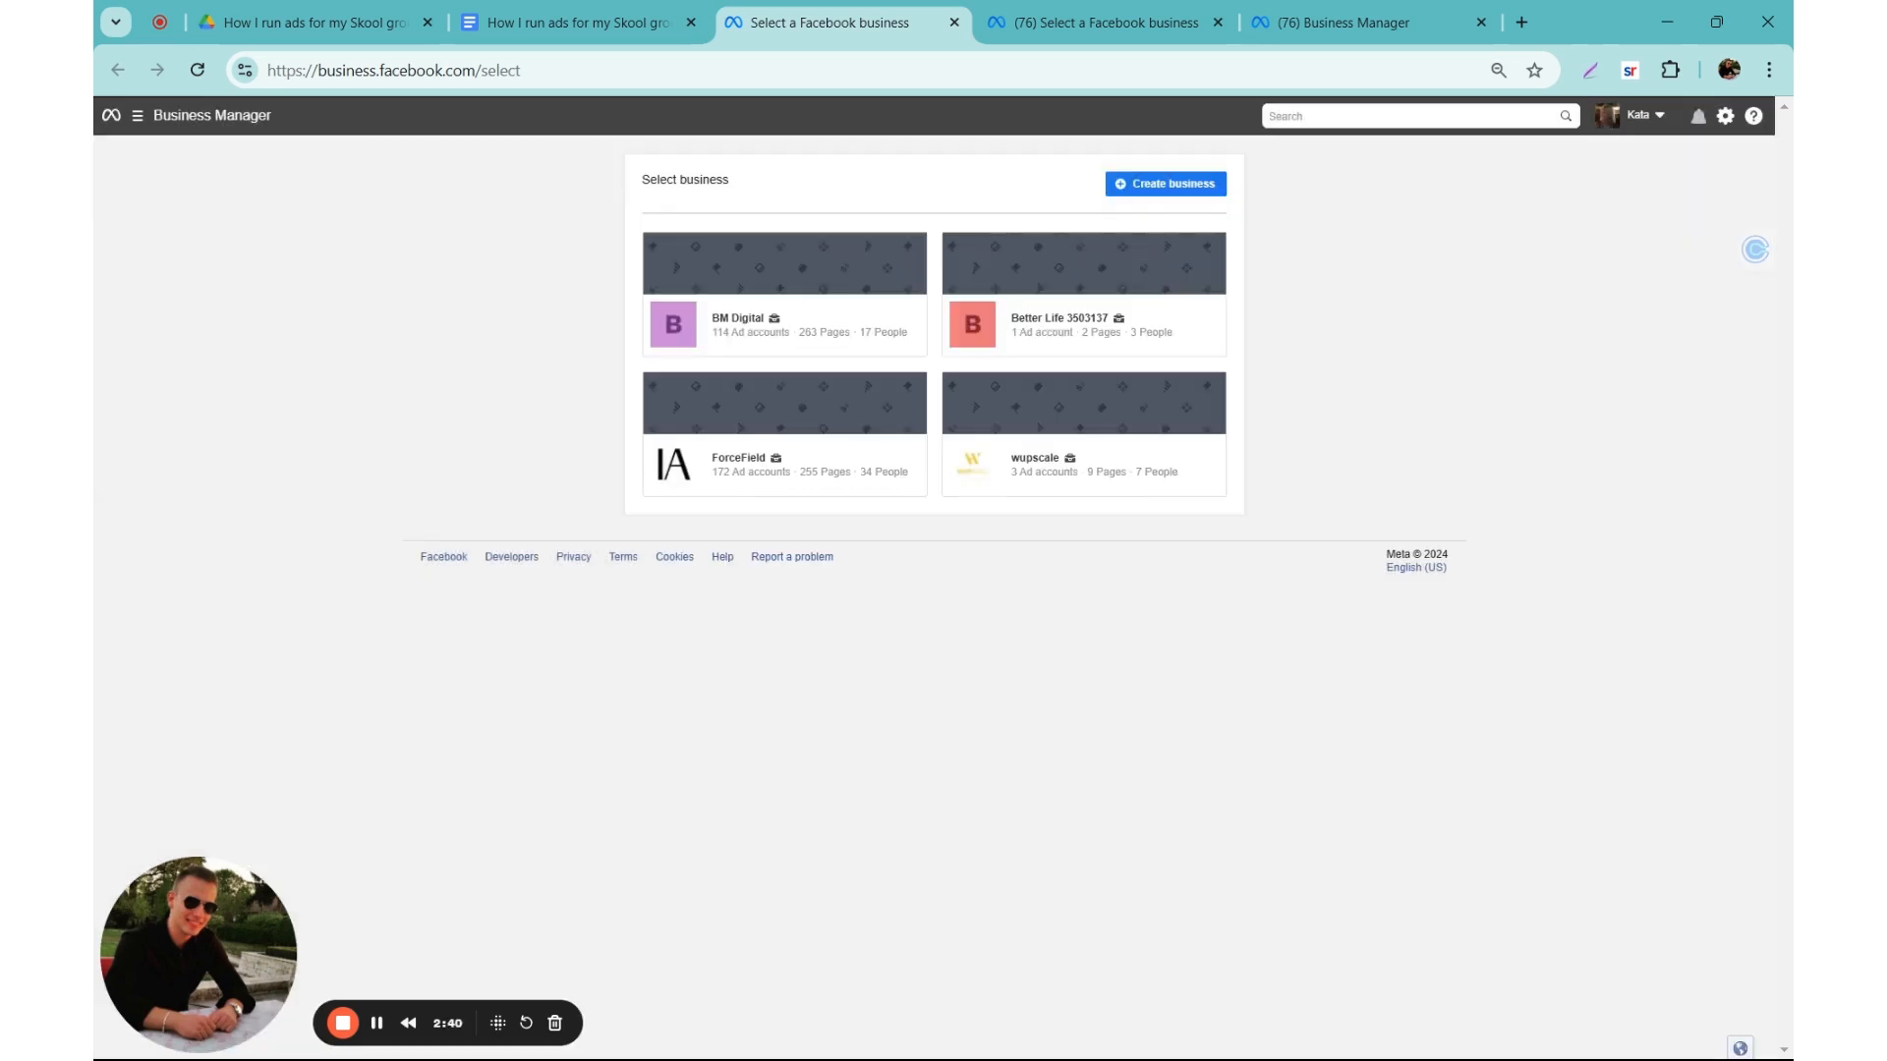
# Step: Open the existing wupscale business portfolio and close the surplus Business Manager browser tabs
pyautogui.click(980, 470)
pyautogui.click(1229, 19)
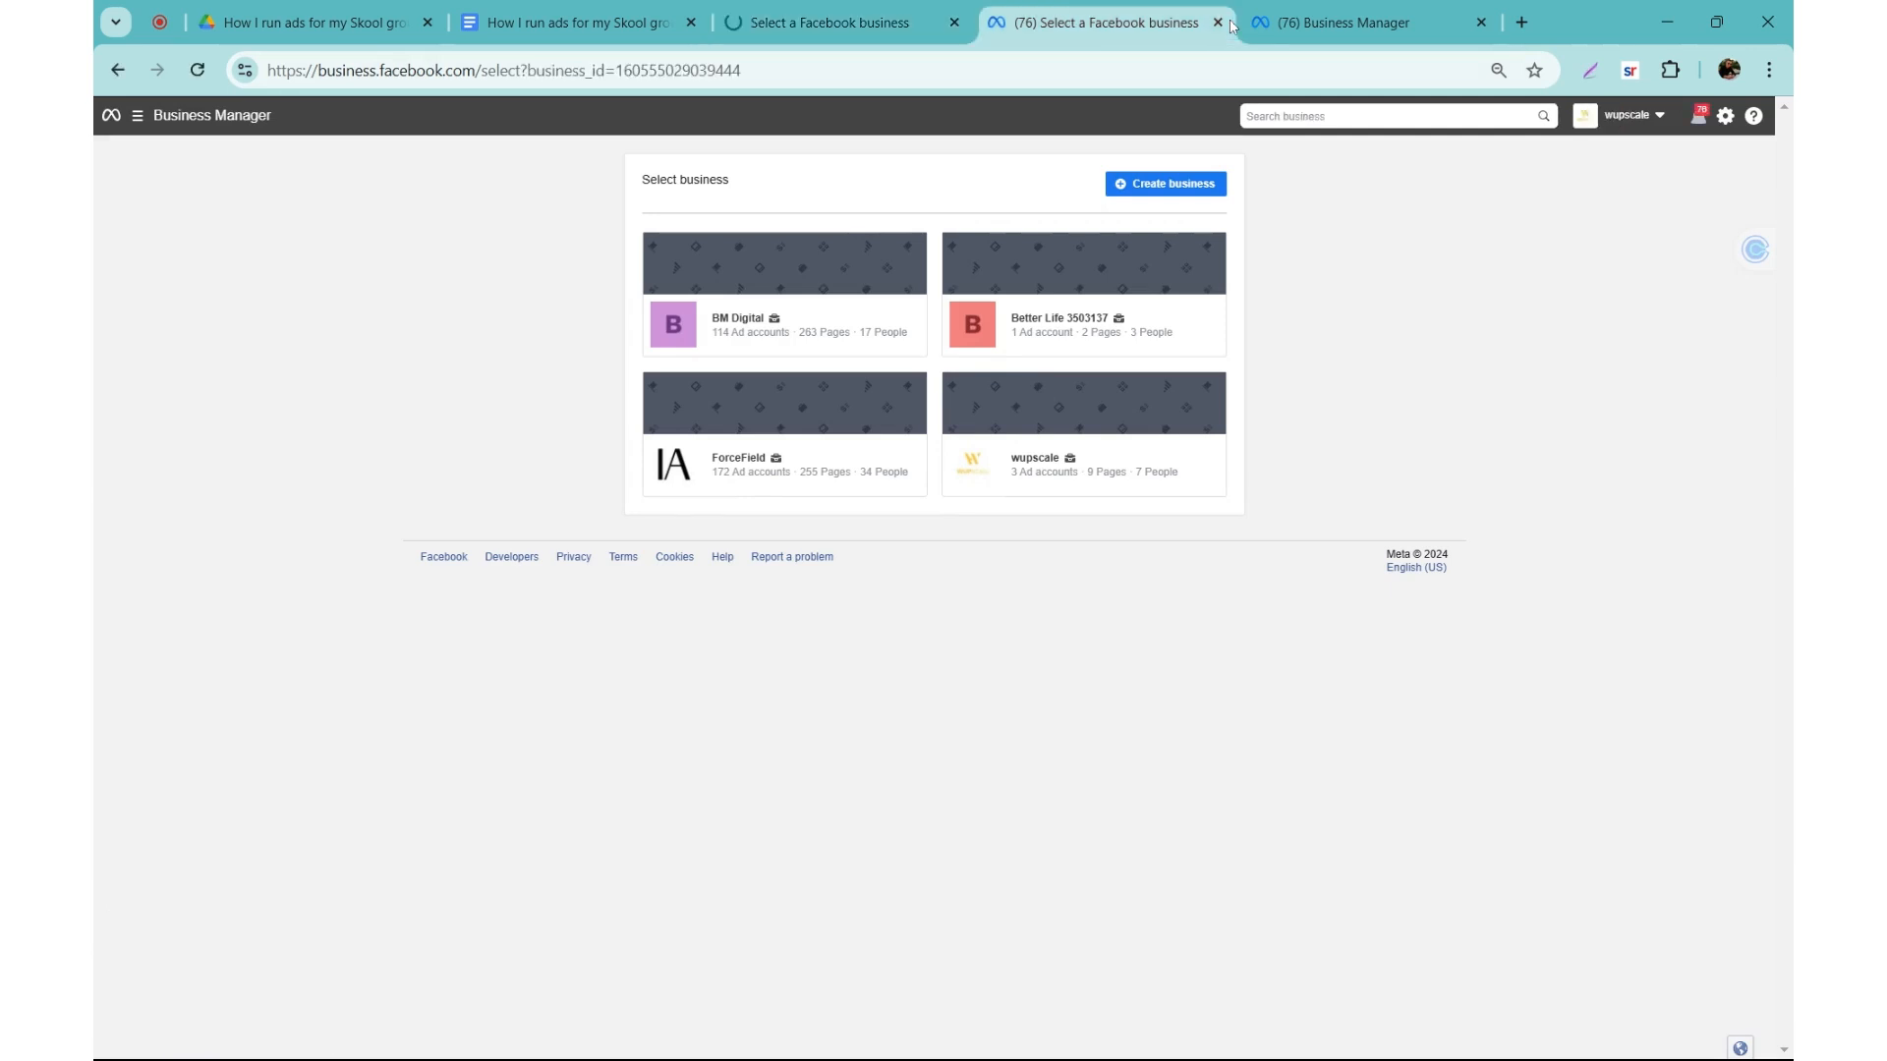
pyautogui.click(1218, 22)
pyautogui.click(1218, 22)
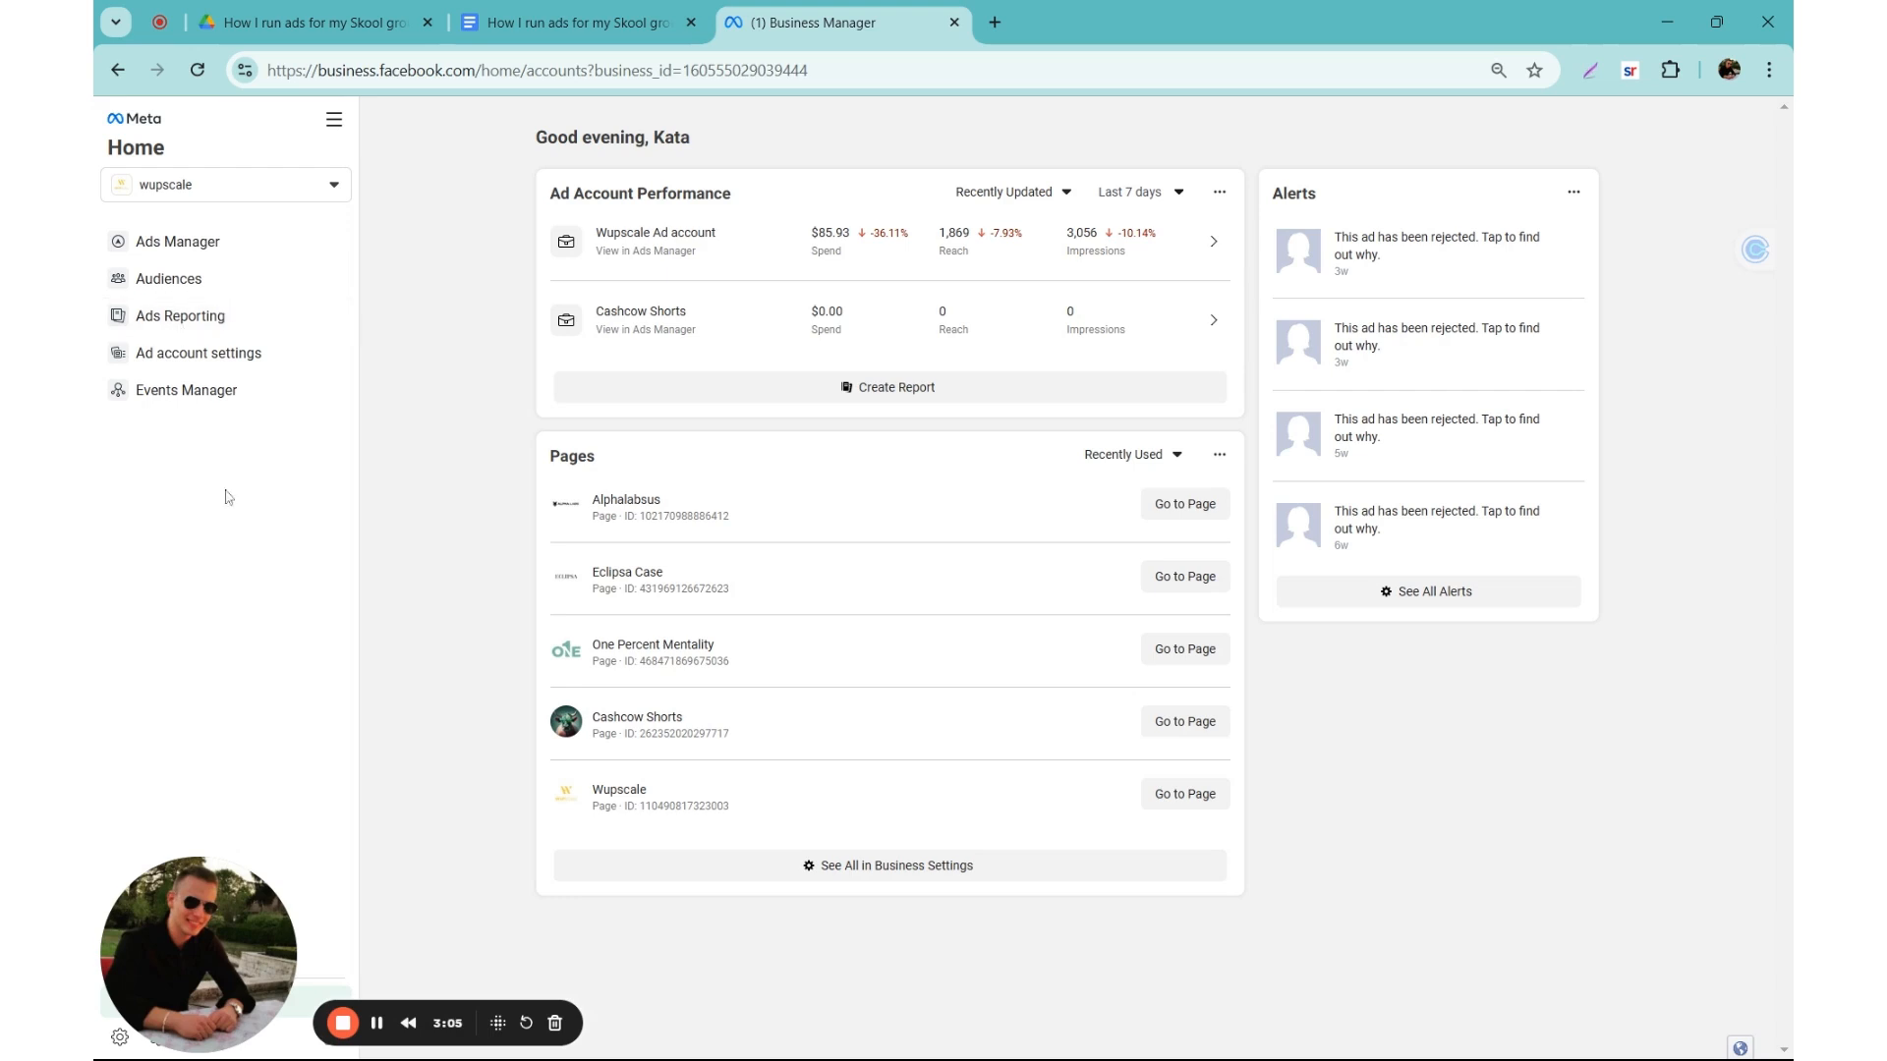
# Step: Go to Ads Manager for the wupscale portfolio and open its business settings
pyautogui.moveTo(172, 932); pyautogui.dragTo(177, 639)
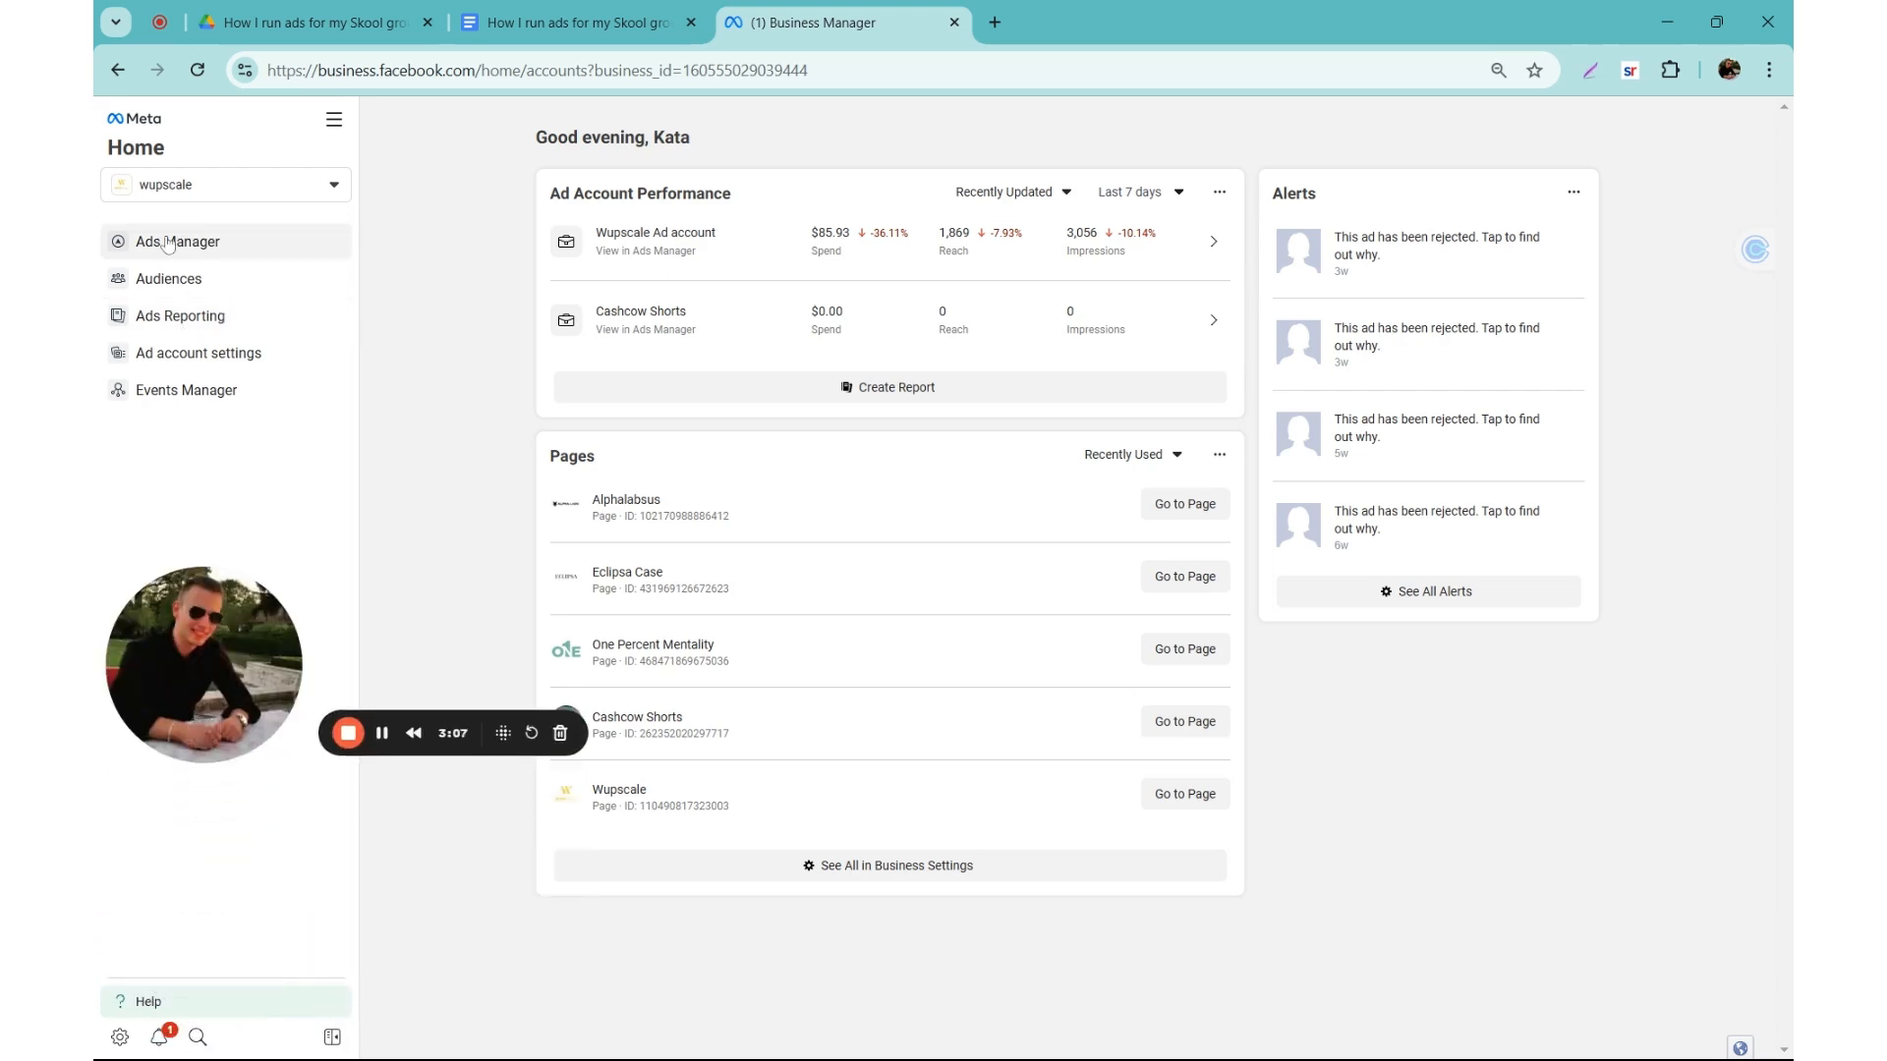
pyautogui.click(169, 245)
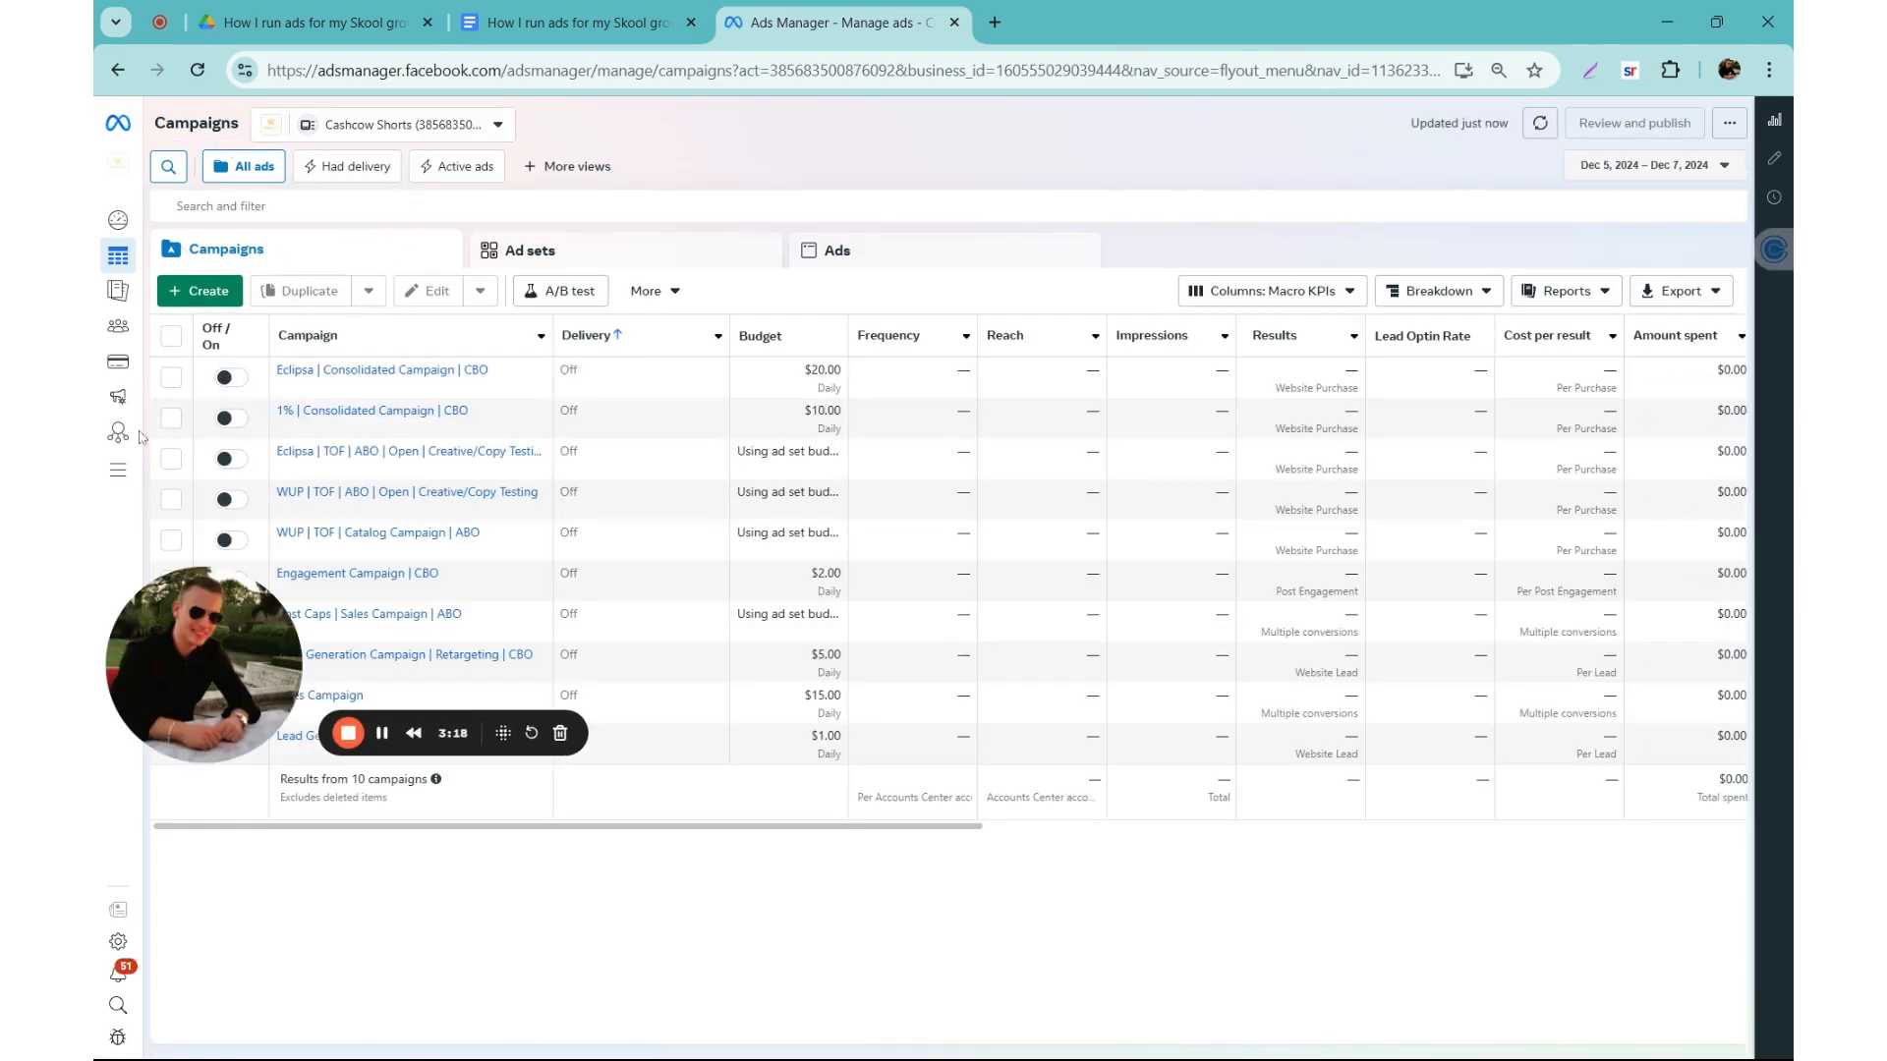
pyautogui.moveTo(105, 763)
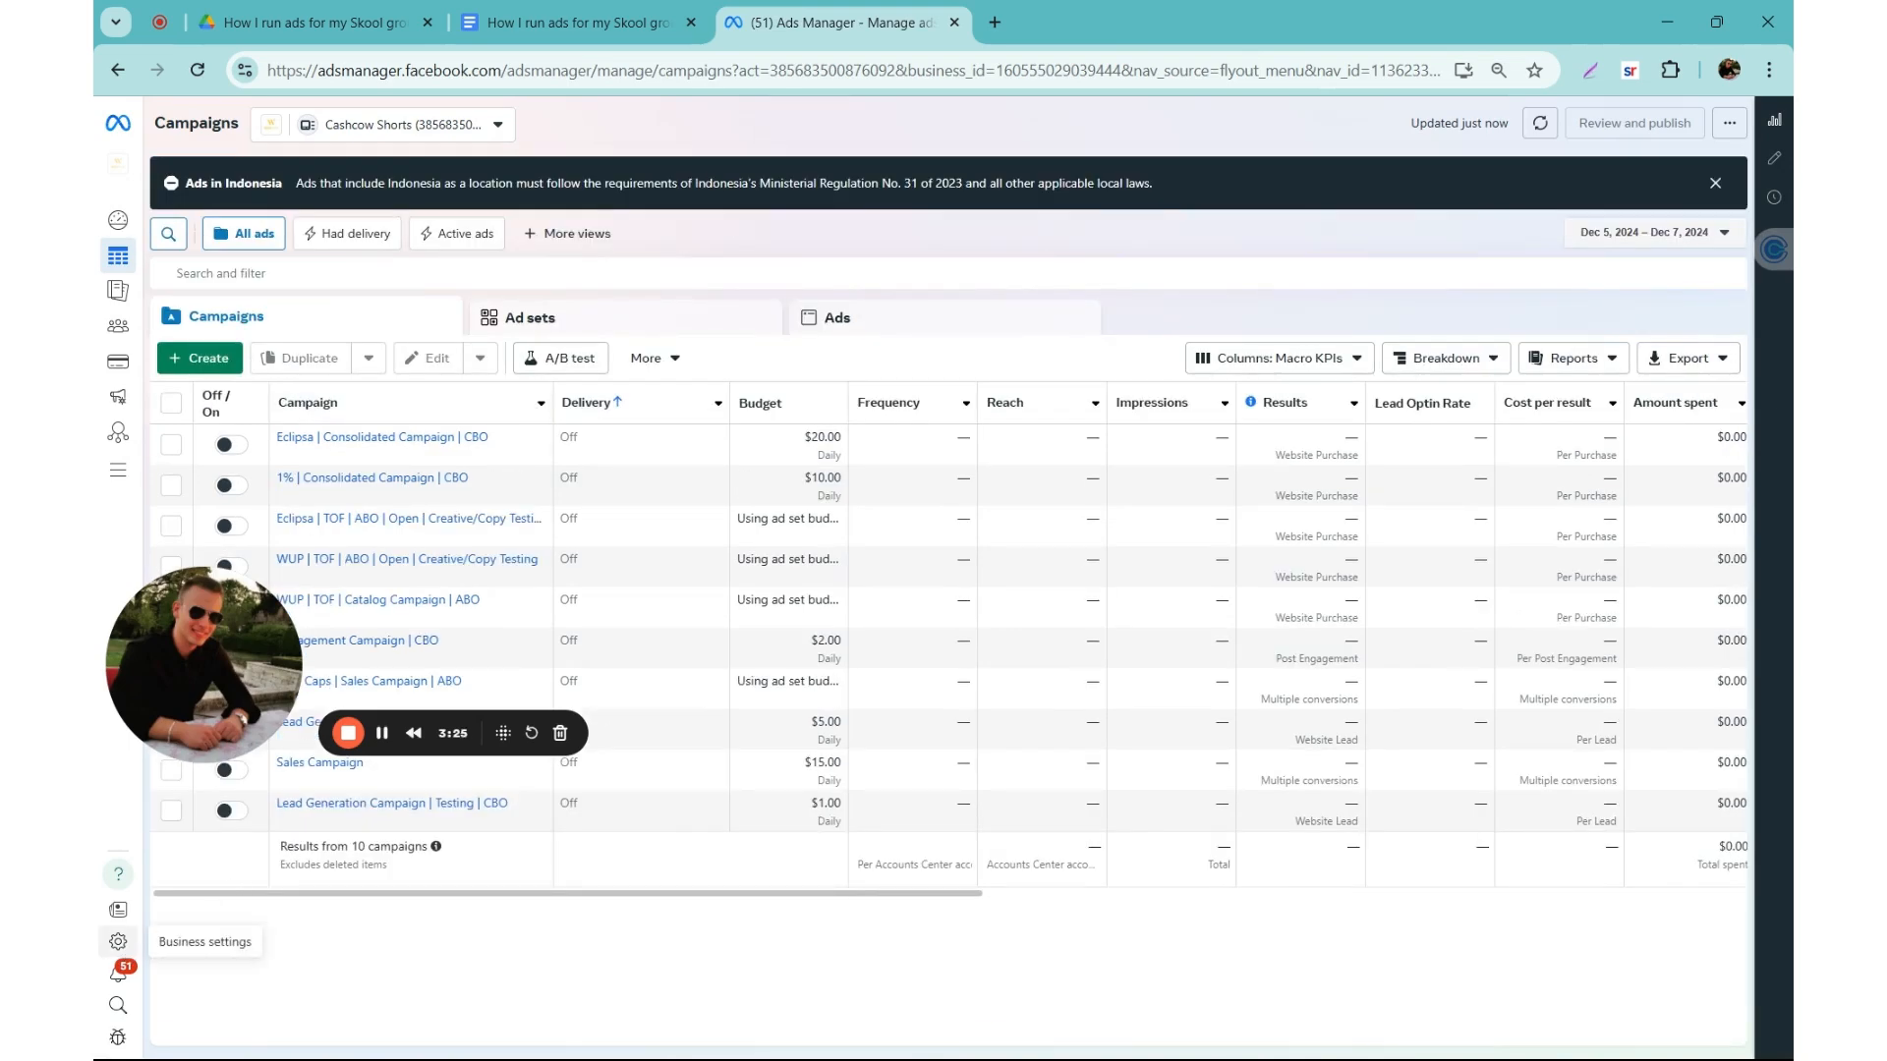
pyautogui.click(118, 941)
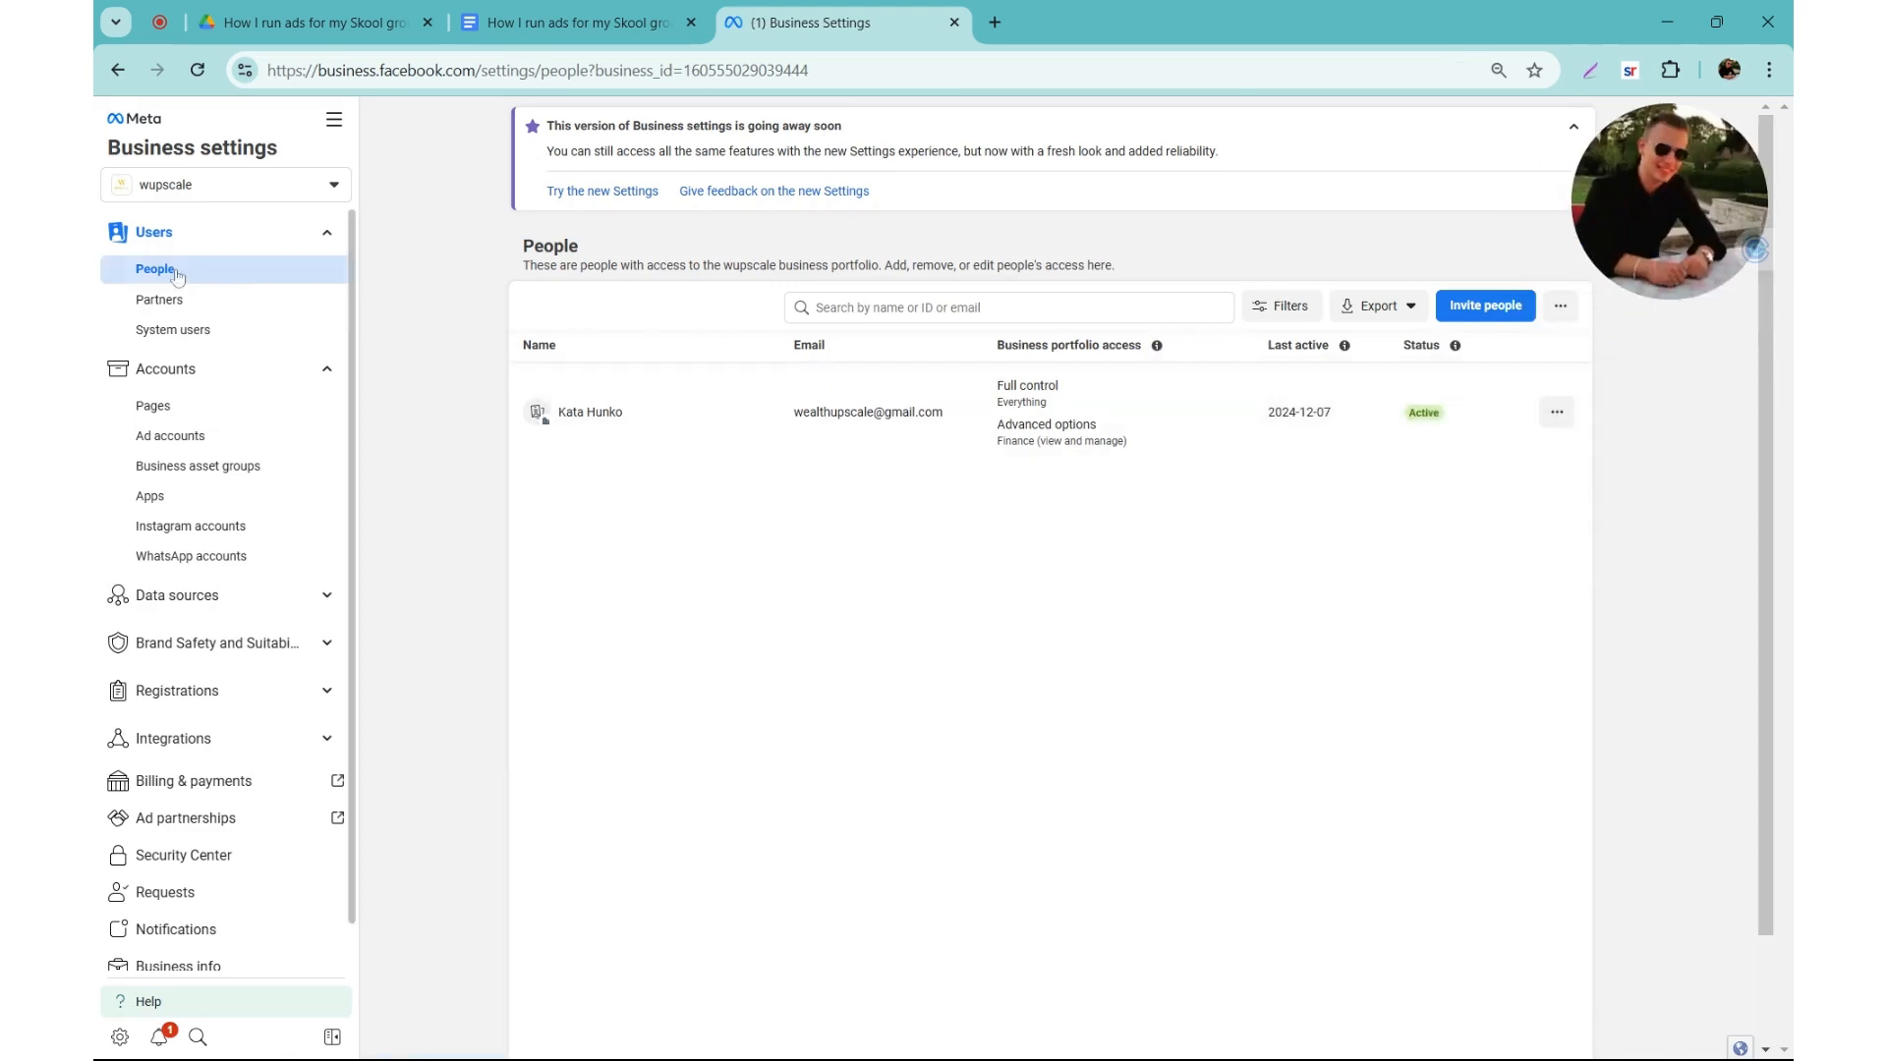
# Step: Review the people with access to the portfolio and the form for inviting others, closing it without sending an invitation
pyautogui.moveTo(517, 344); pyautogui.dragTo(1634, 433)
pyautogui.click(1634, 432)
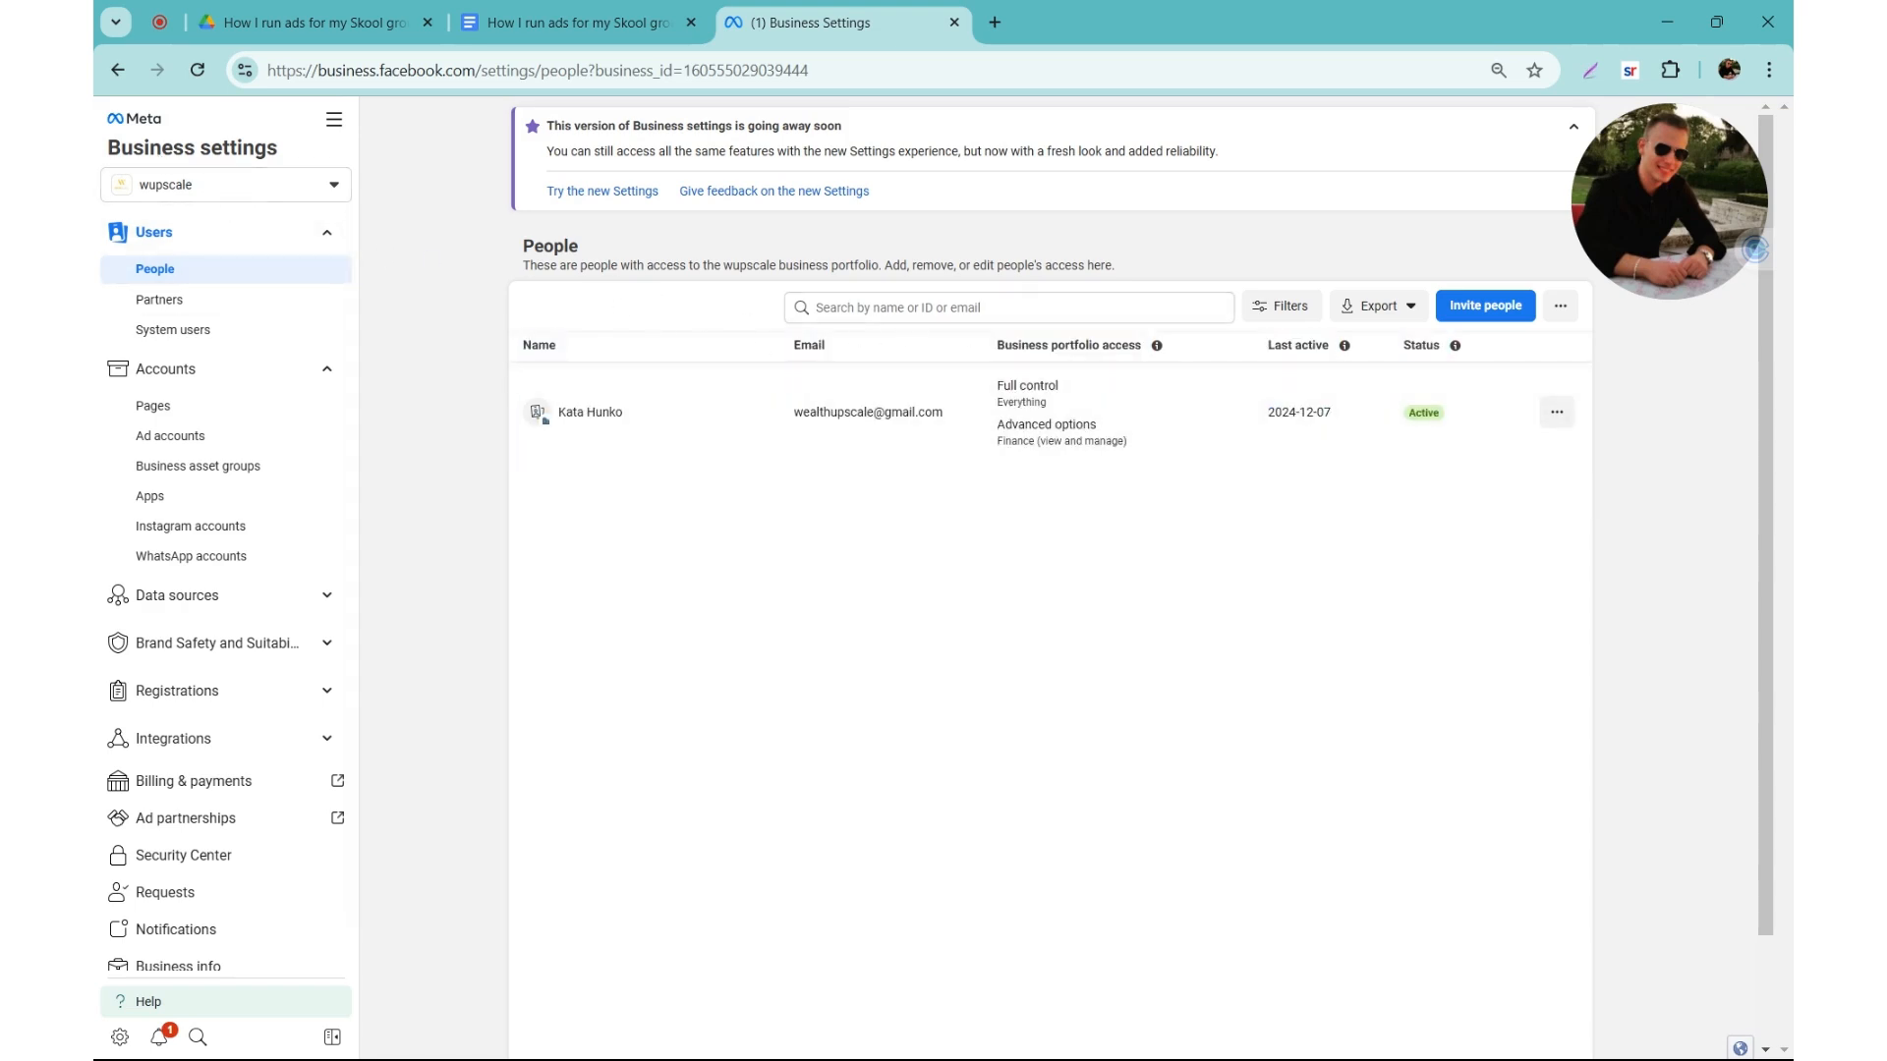
pyautogui.click(1486, 308)
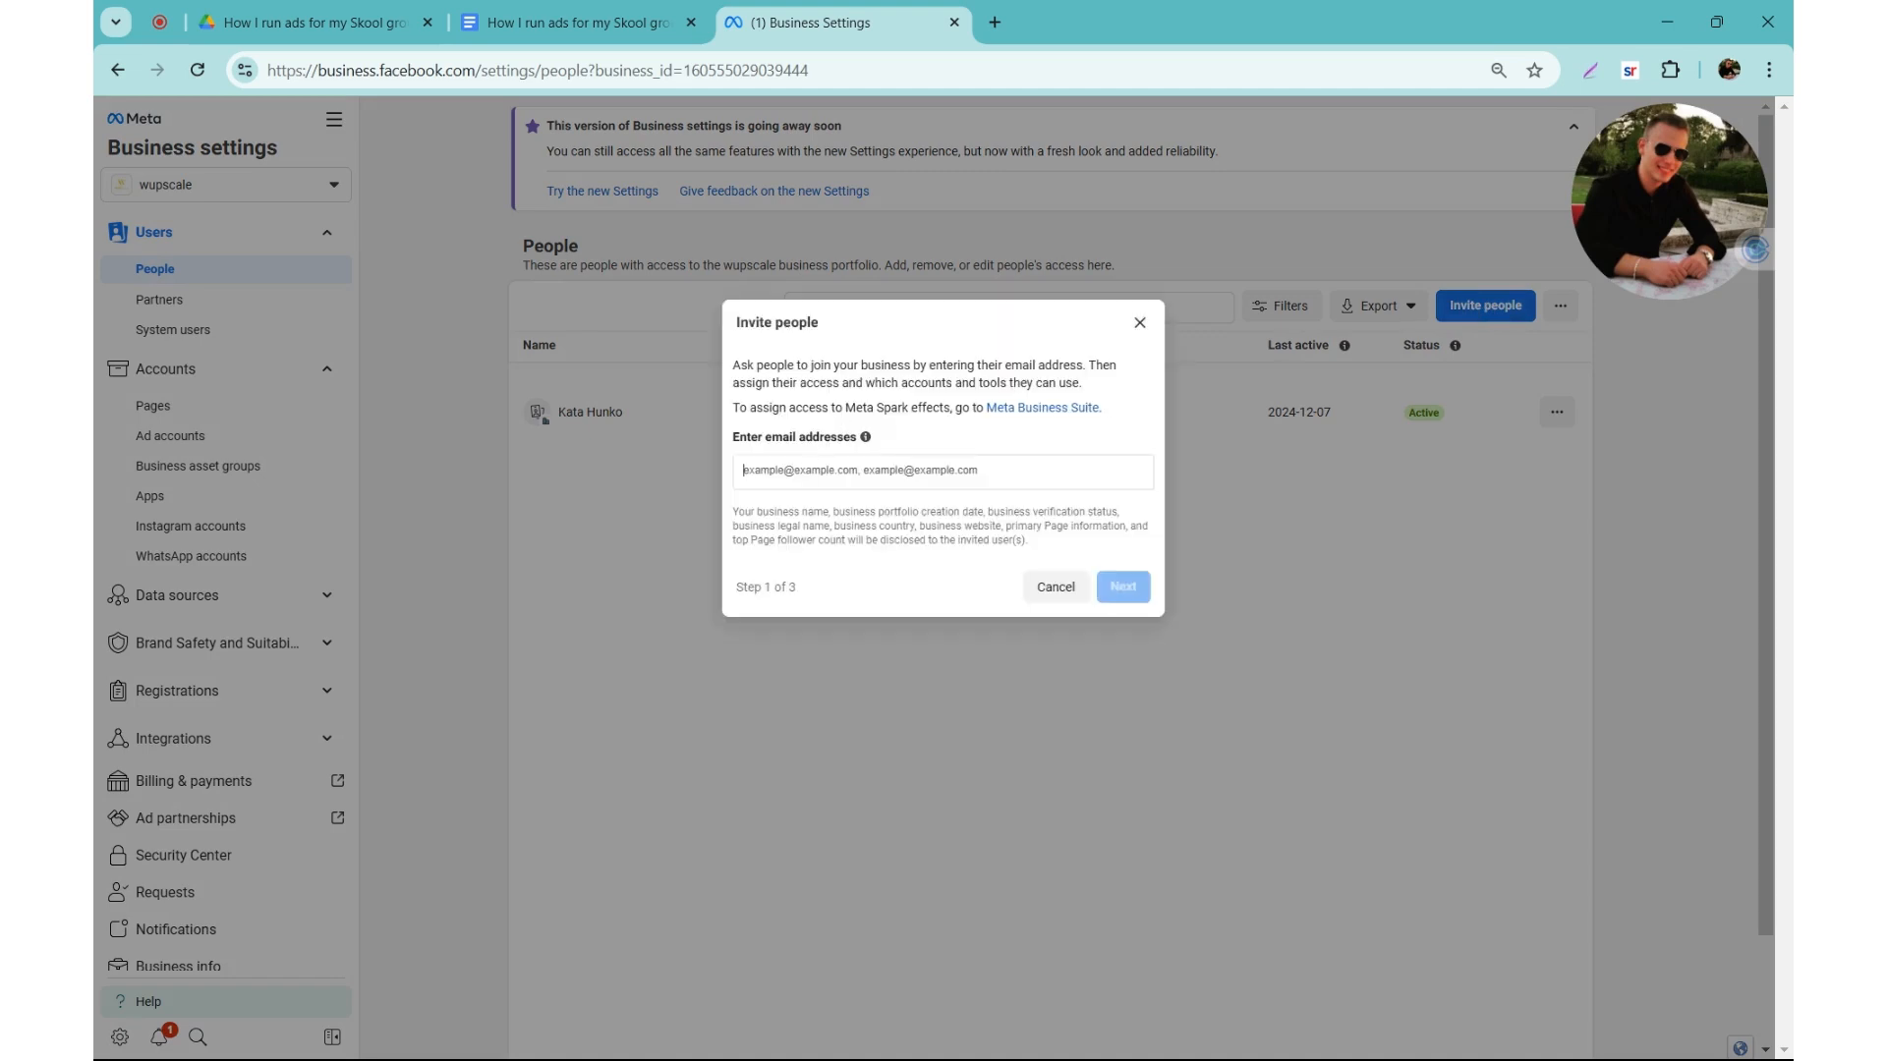
pyautogui.click(675, 494)
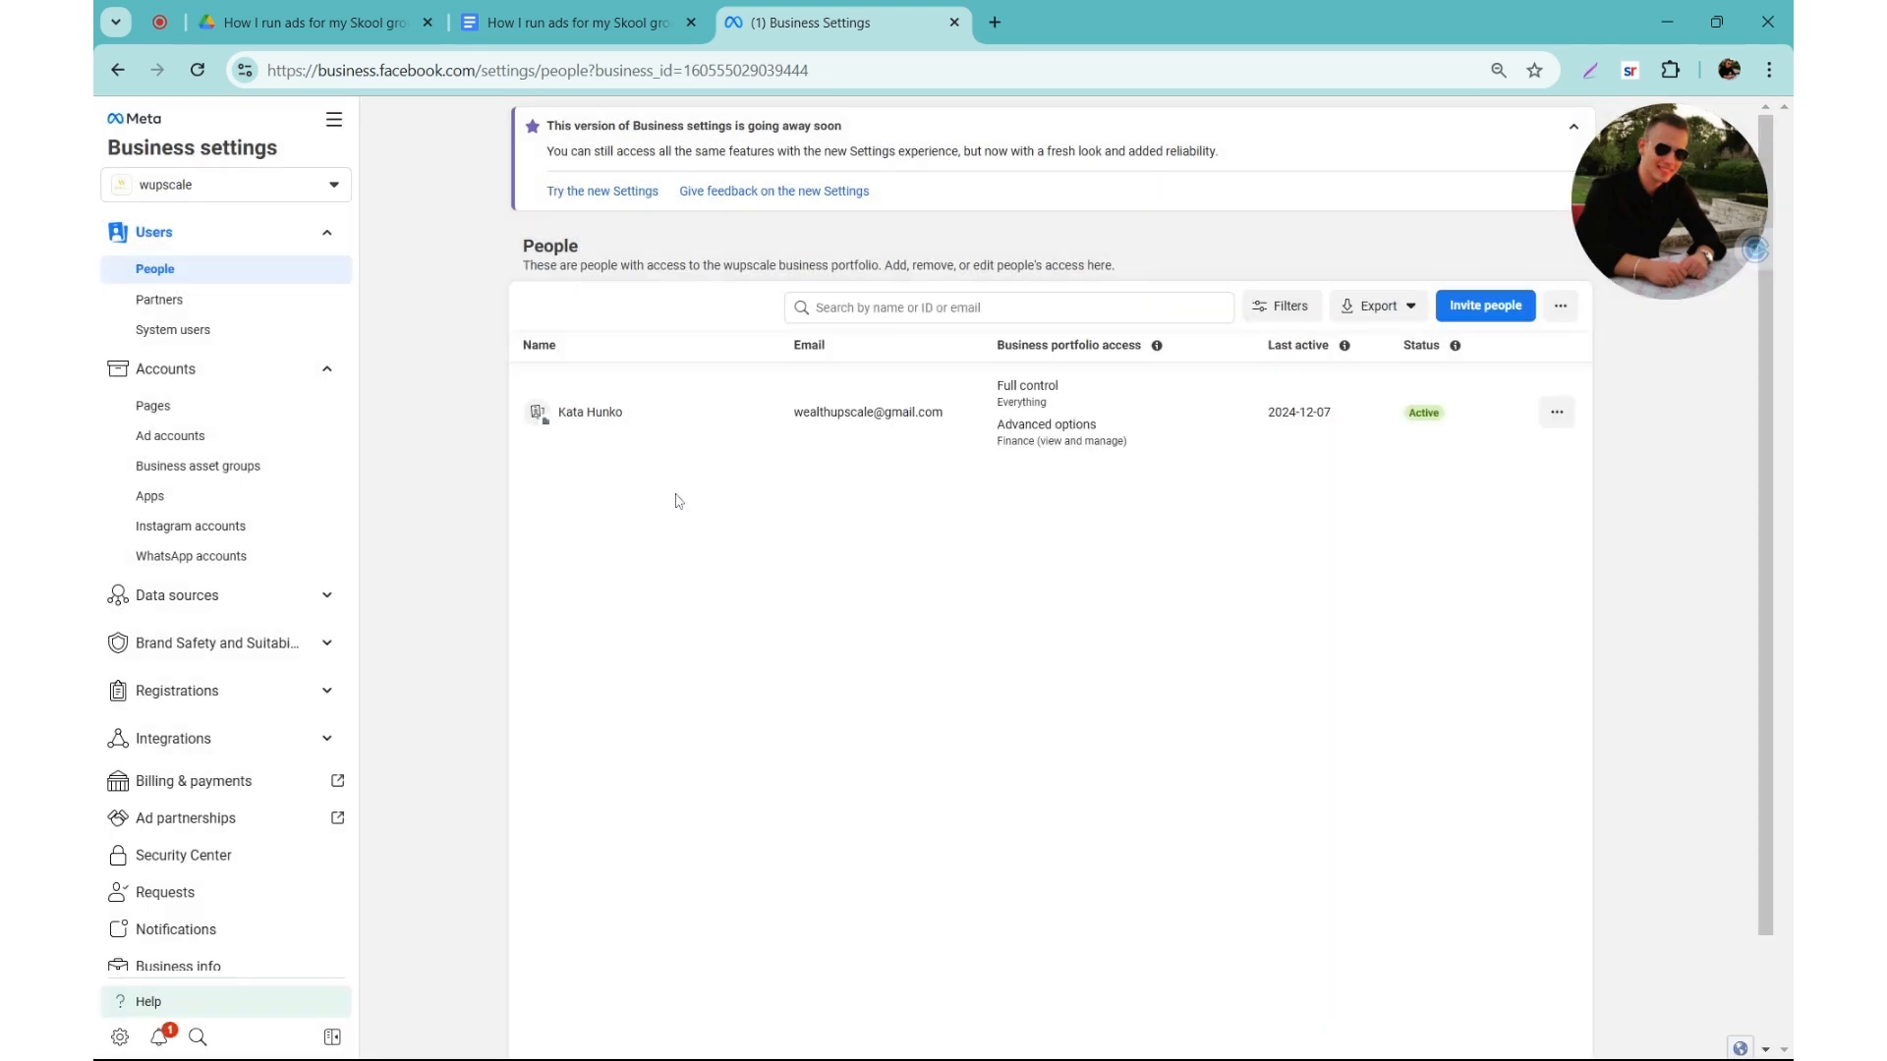
# Step: Search for the existing Page wupscale in the form for adding a Facebook Page, cancel it, and view the Wupscale Page's access
pyautogui.click(201, 415)
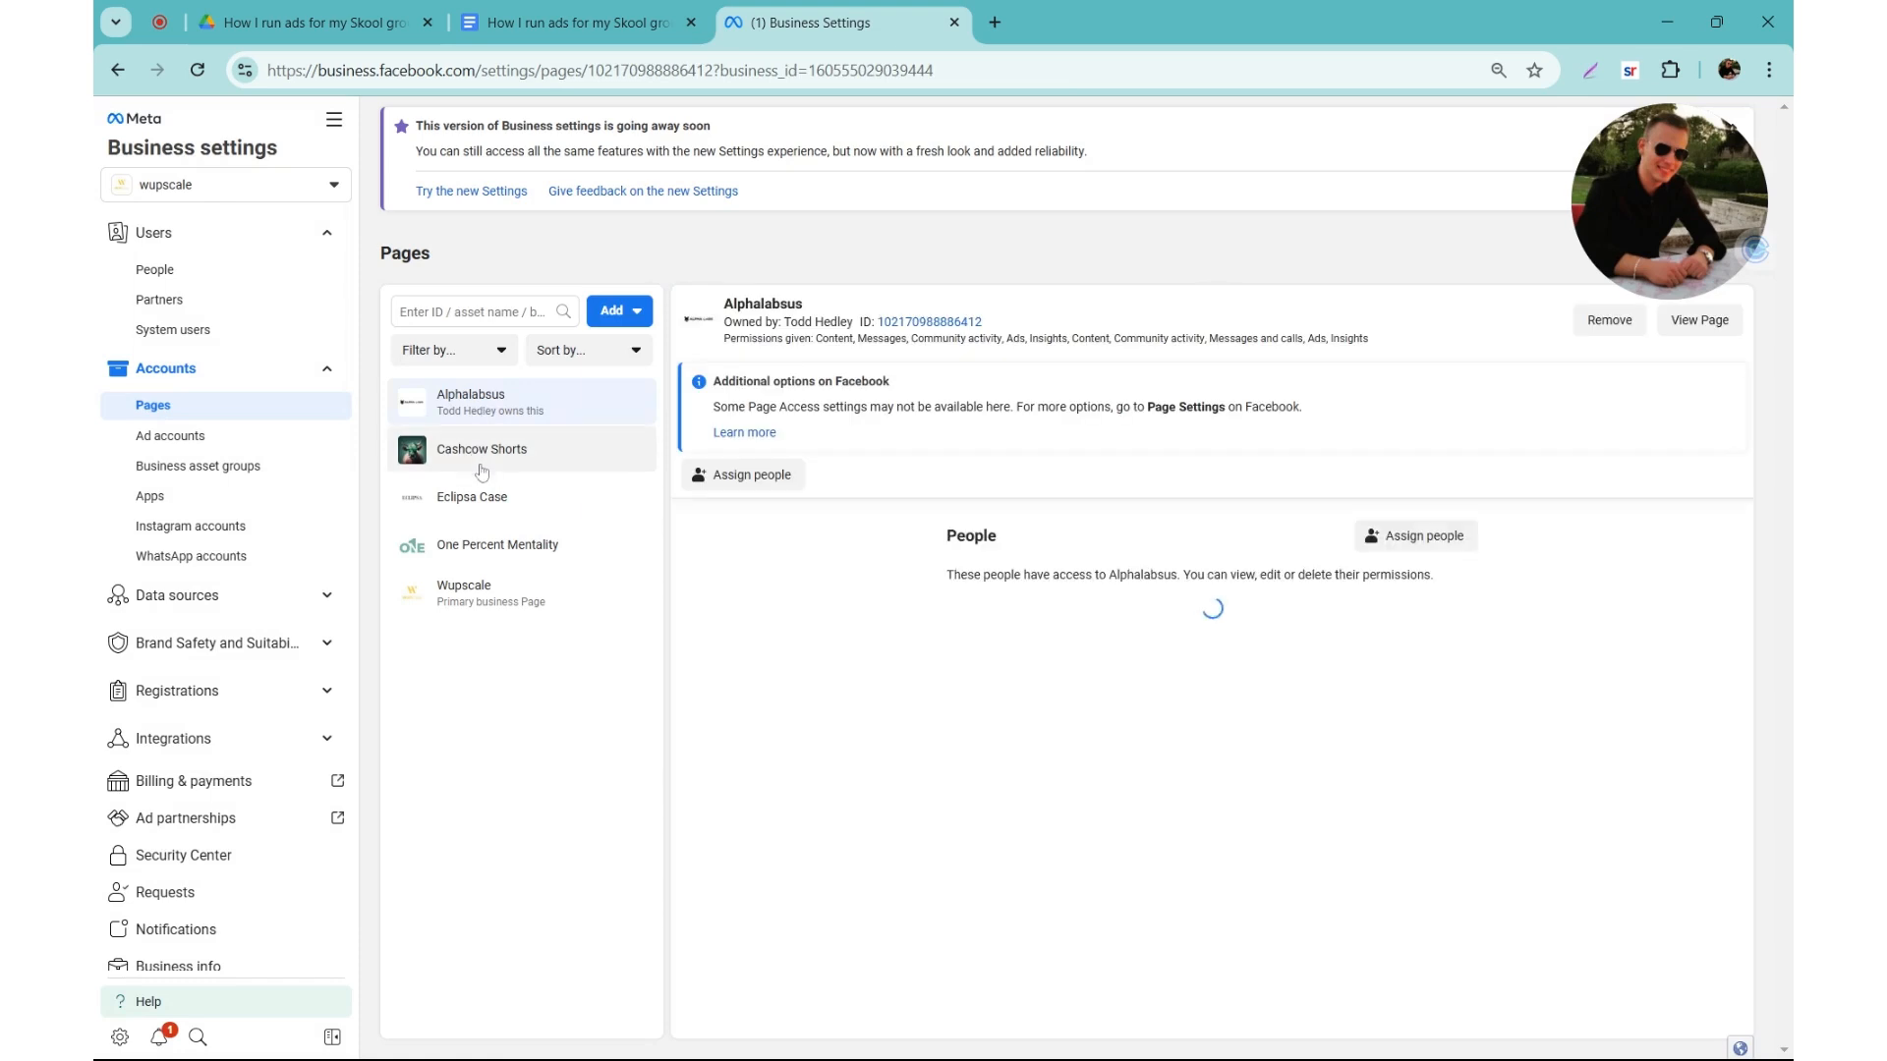
pyautogui.click(613, 311)
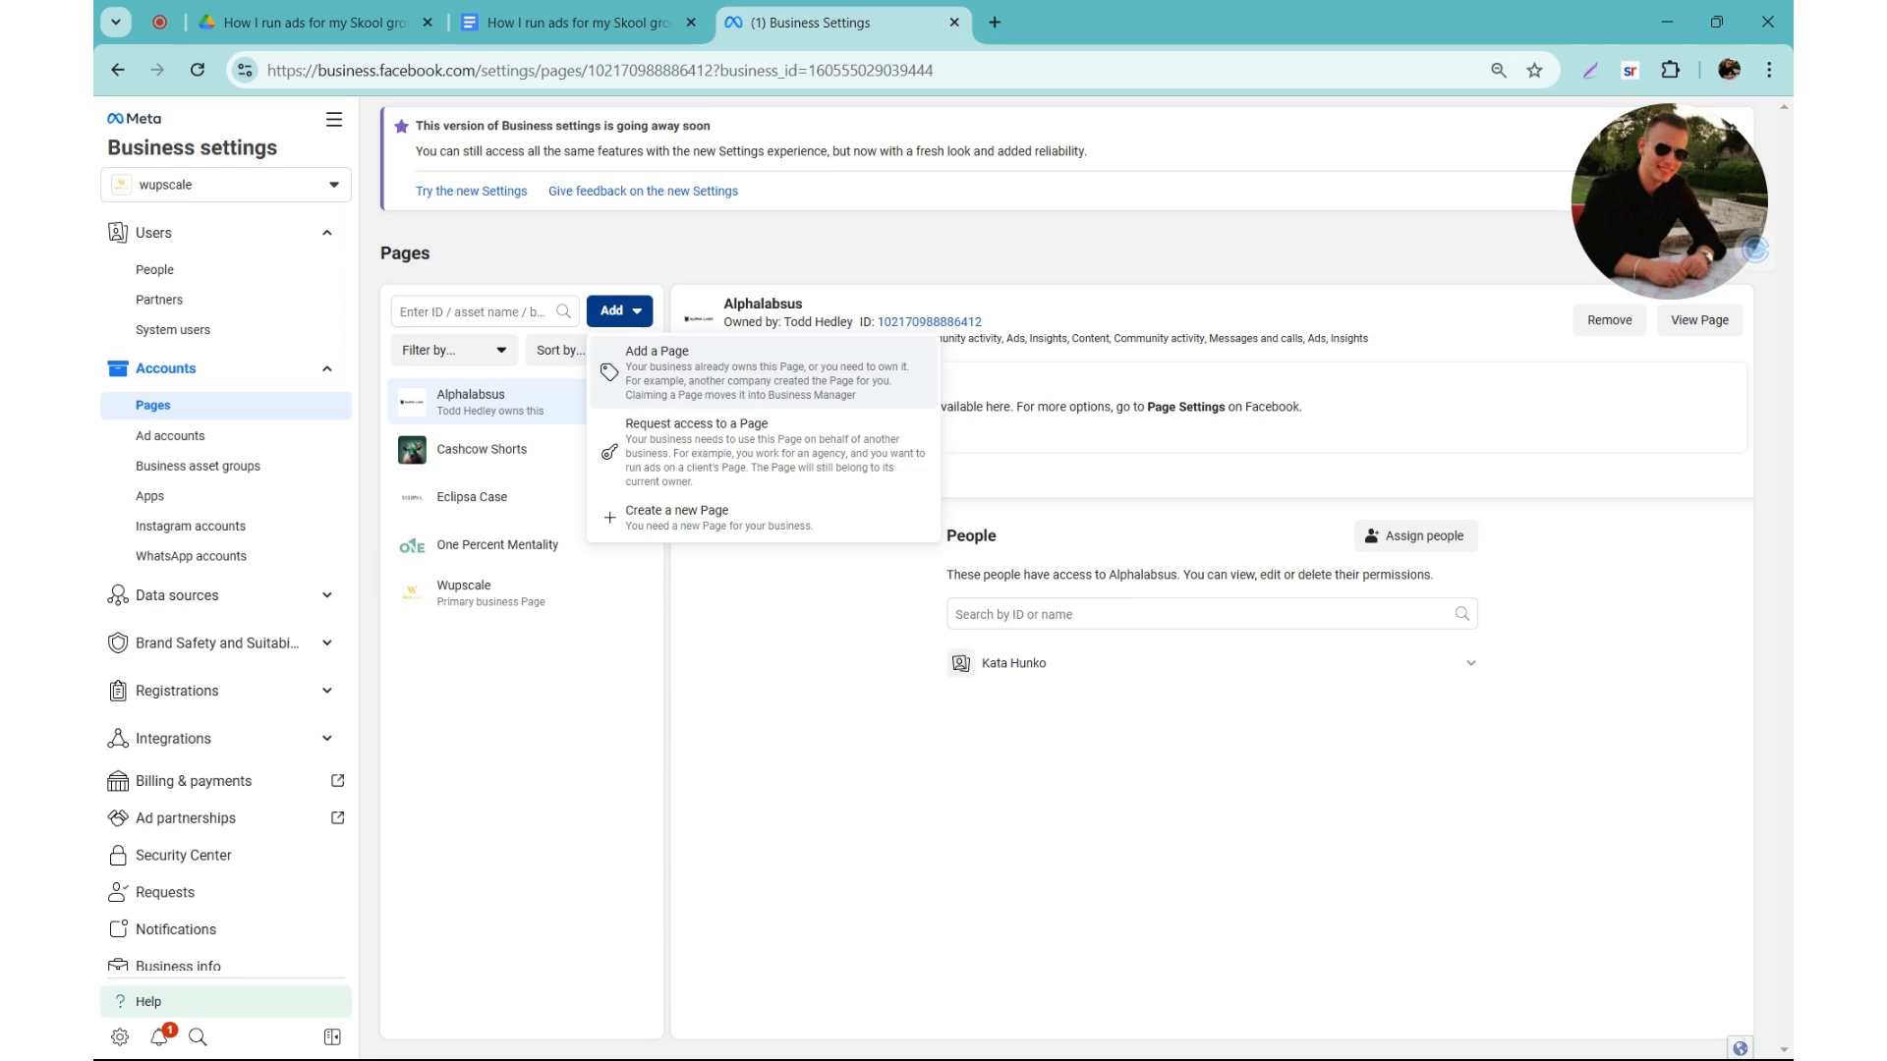
pyautogui.click(619, 381)
pyautogui.write('wup')
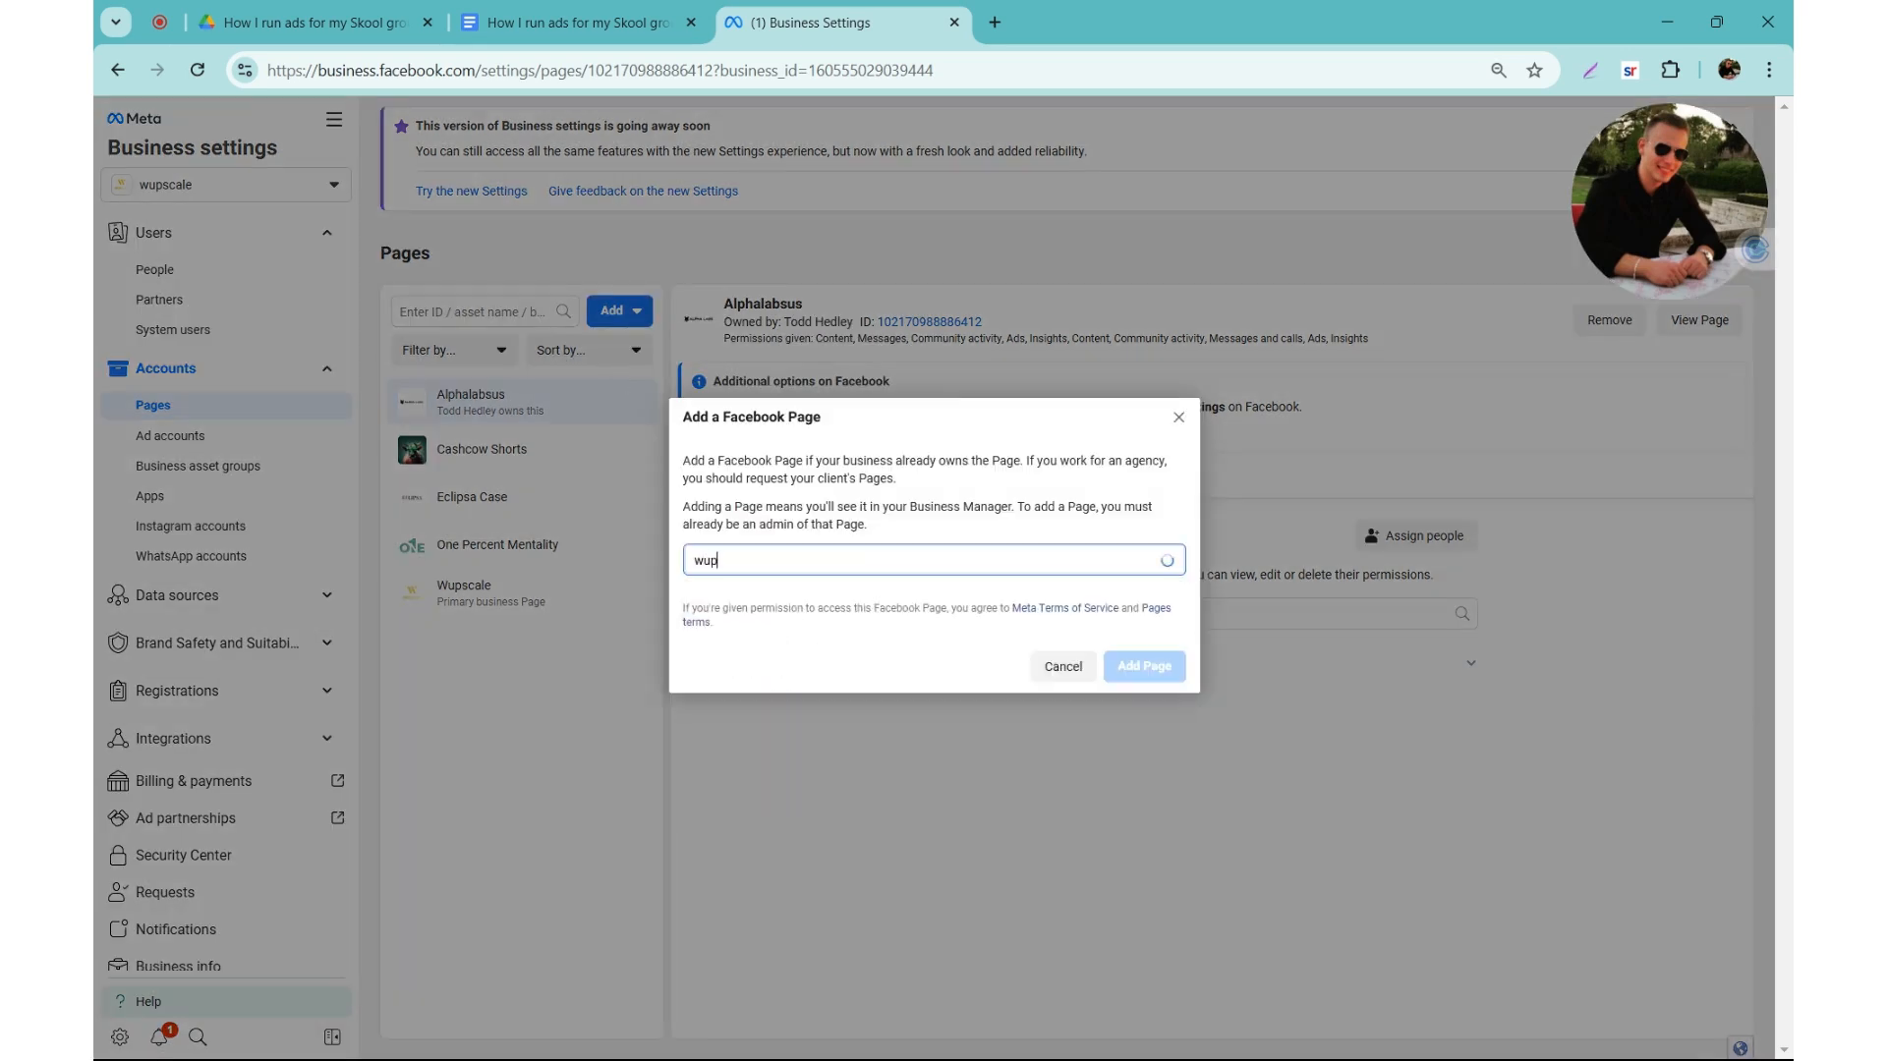
pyautogui.write('scale')
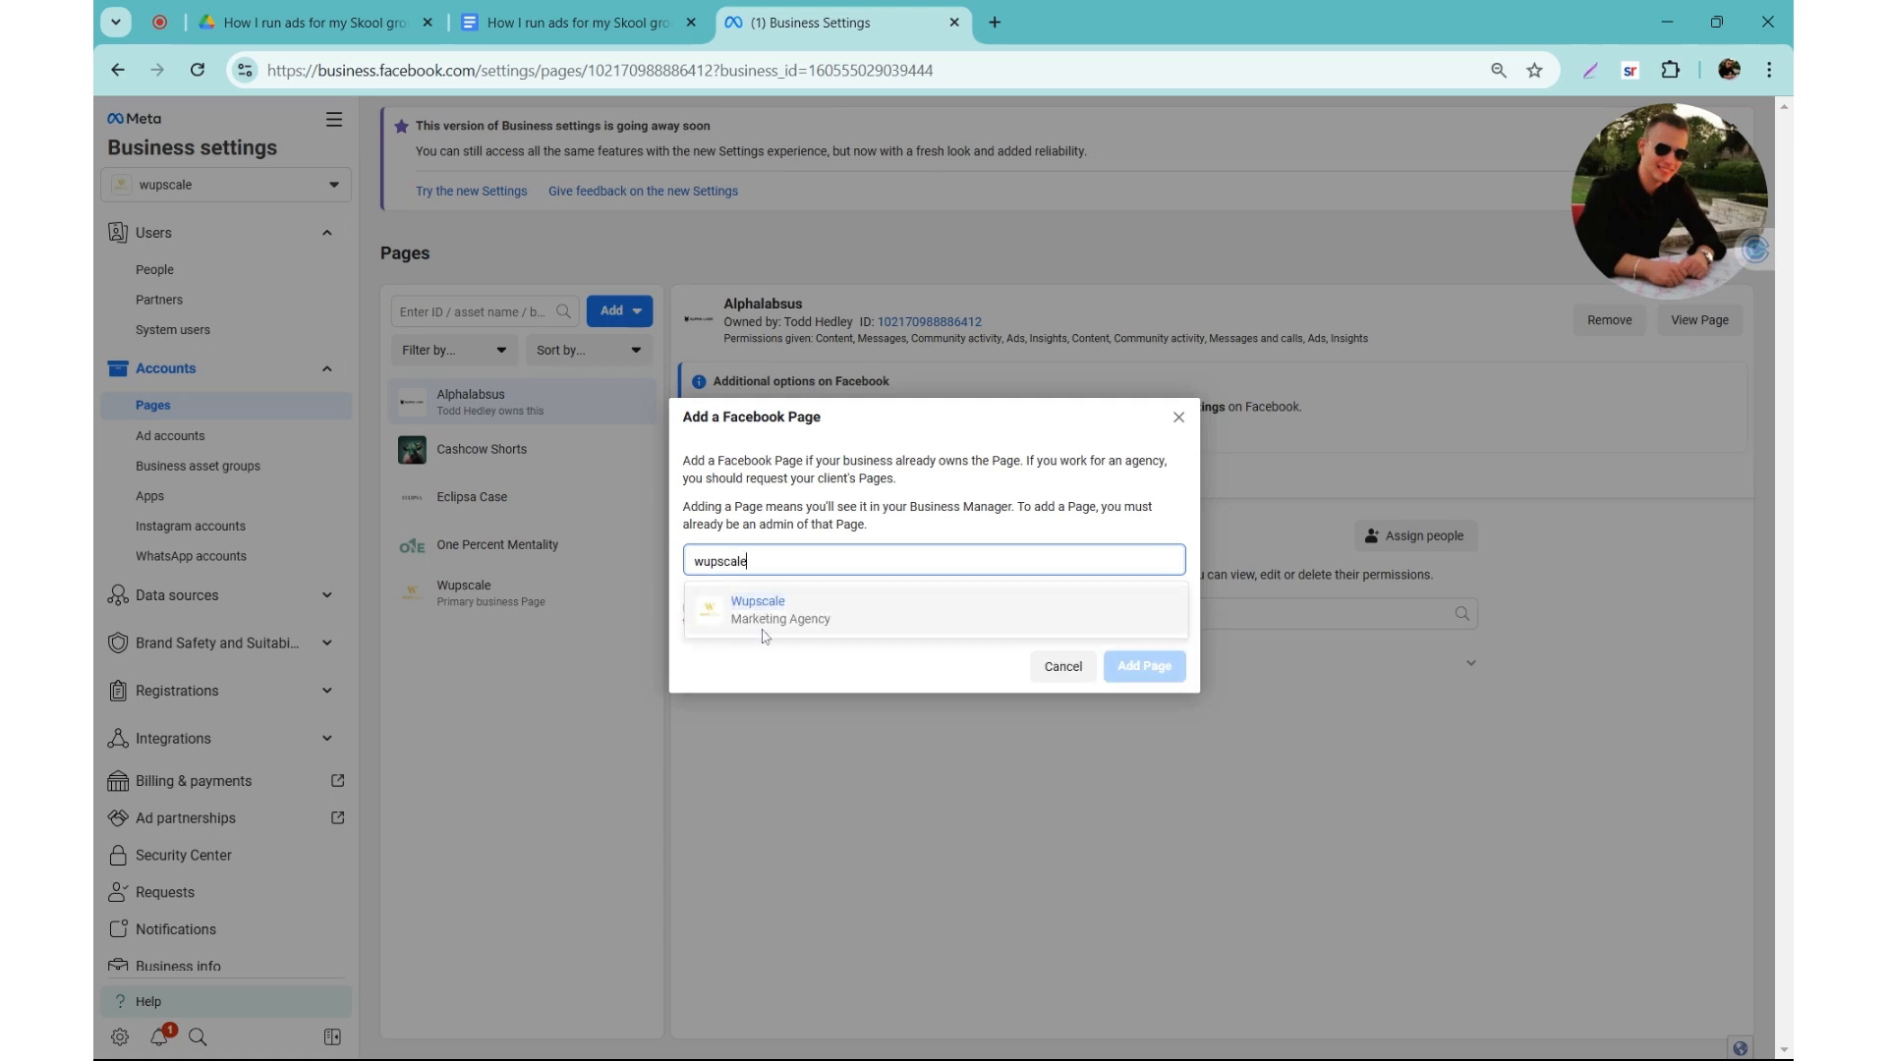
pyautogui.click(1179, 417)
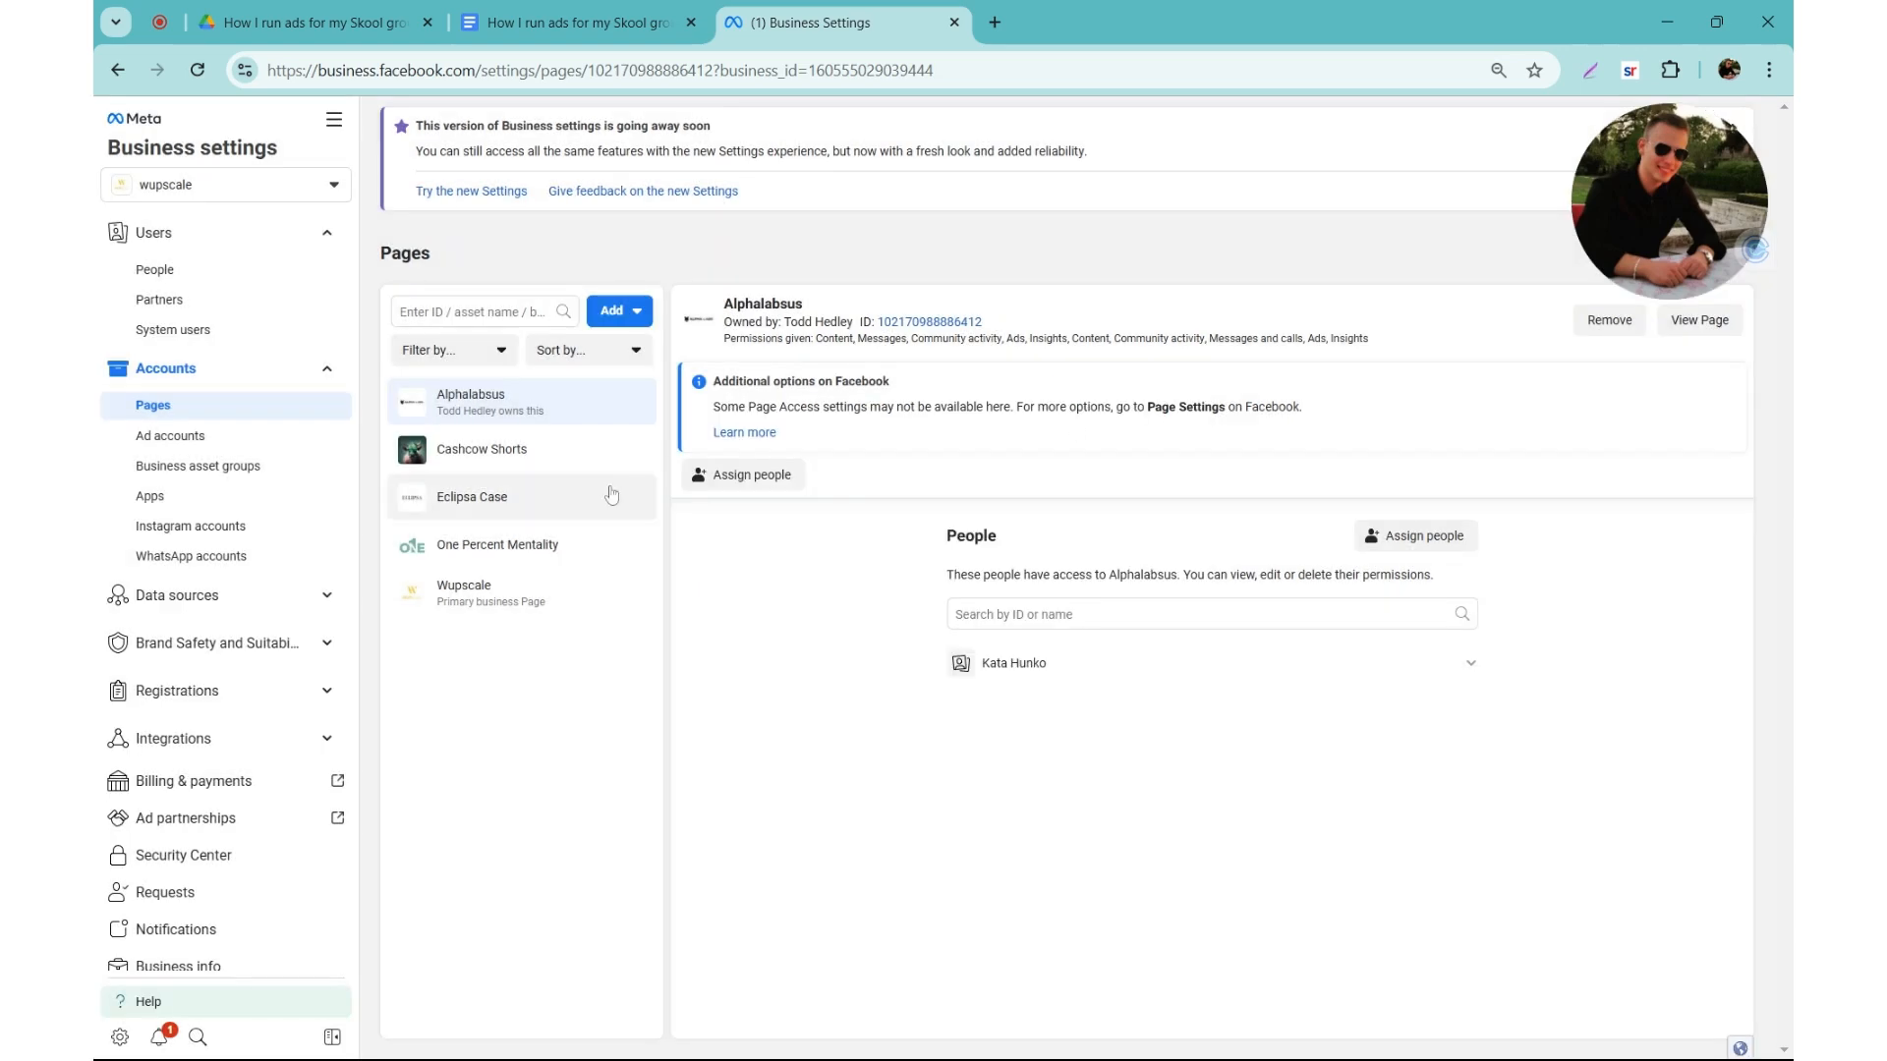
pyautogui.click(524, 597)
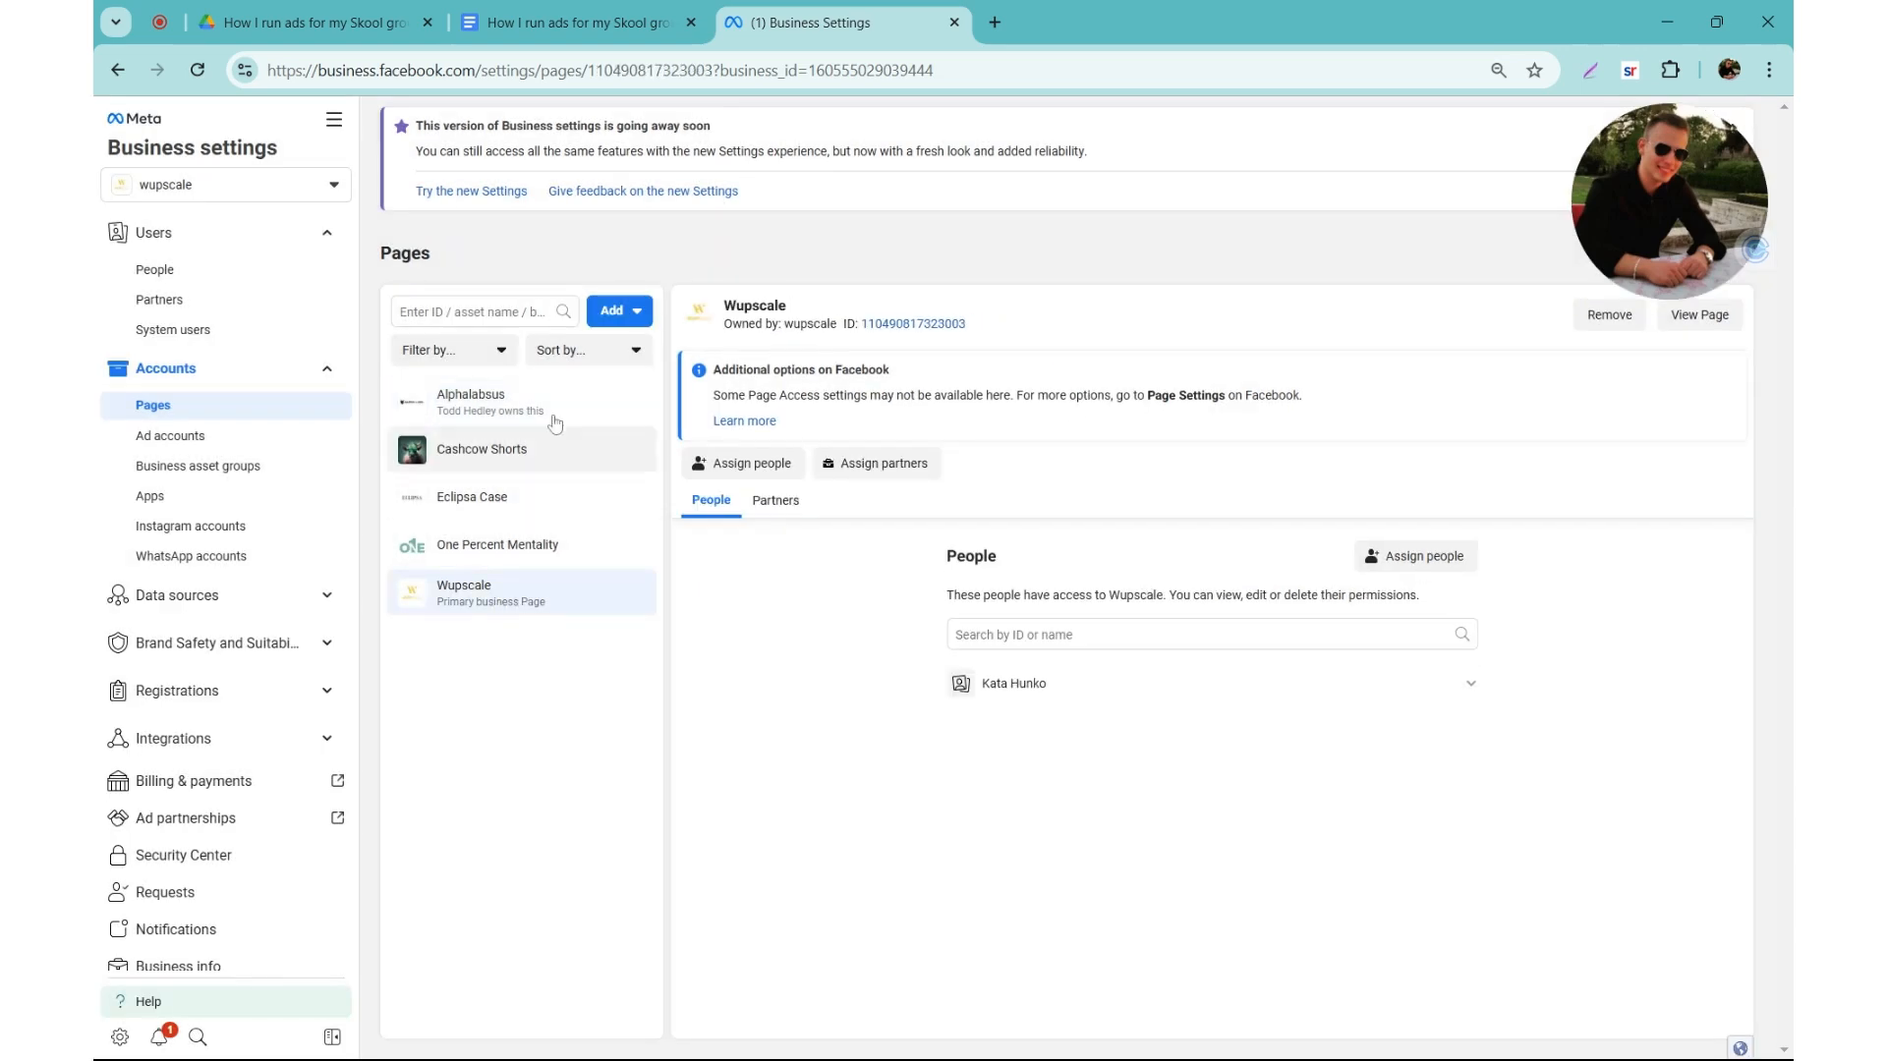
# Step: Examine the page name, category and bio fields in the form for creating a new Facebook Page
pyautogui.click(619, 309)
pyautogui.click(683, 532)
pyautogui.click(966, 404)
pyautogui.click(924, 441)
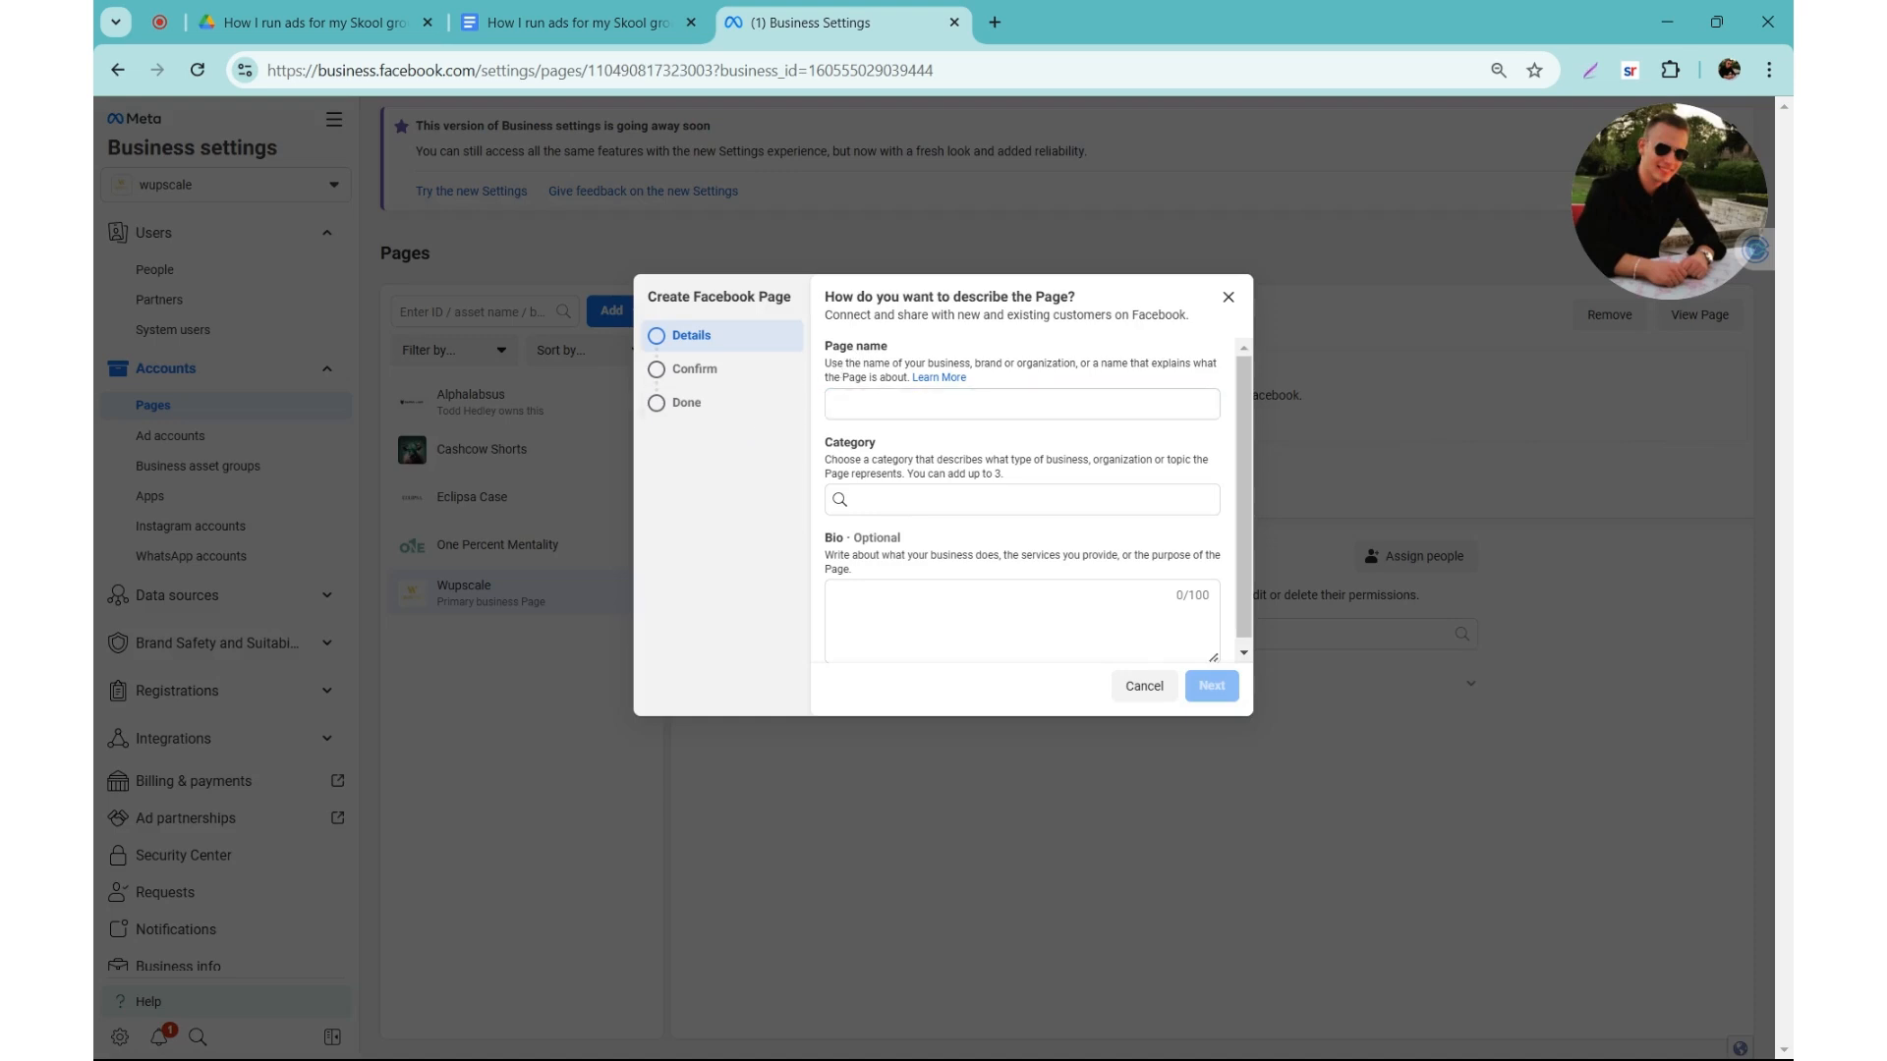
pyautogui.scroll(-1, 918, 581)
pyautogui.click(921, 610)
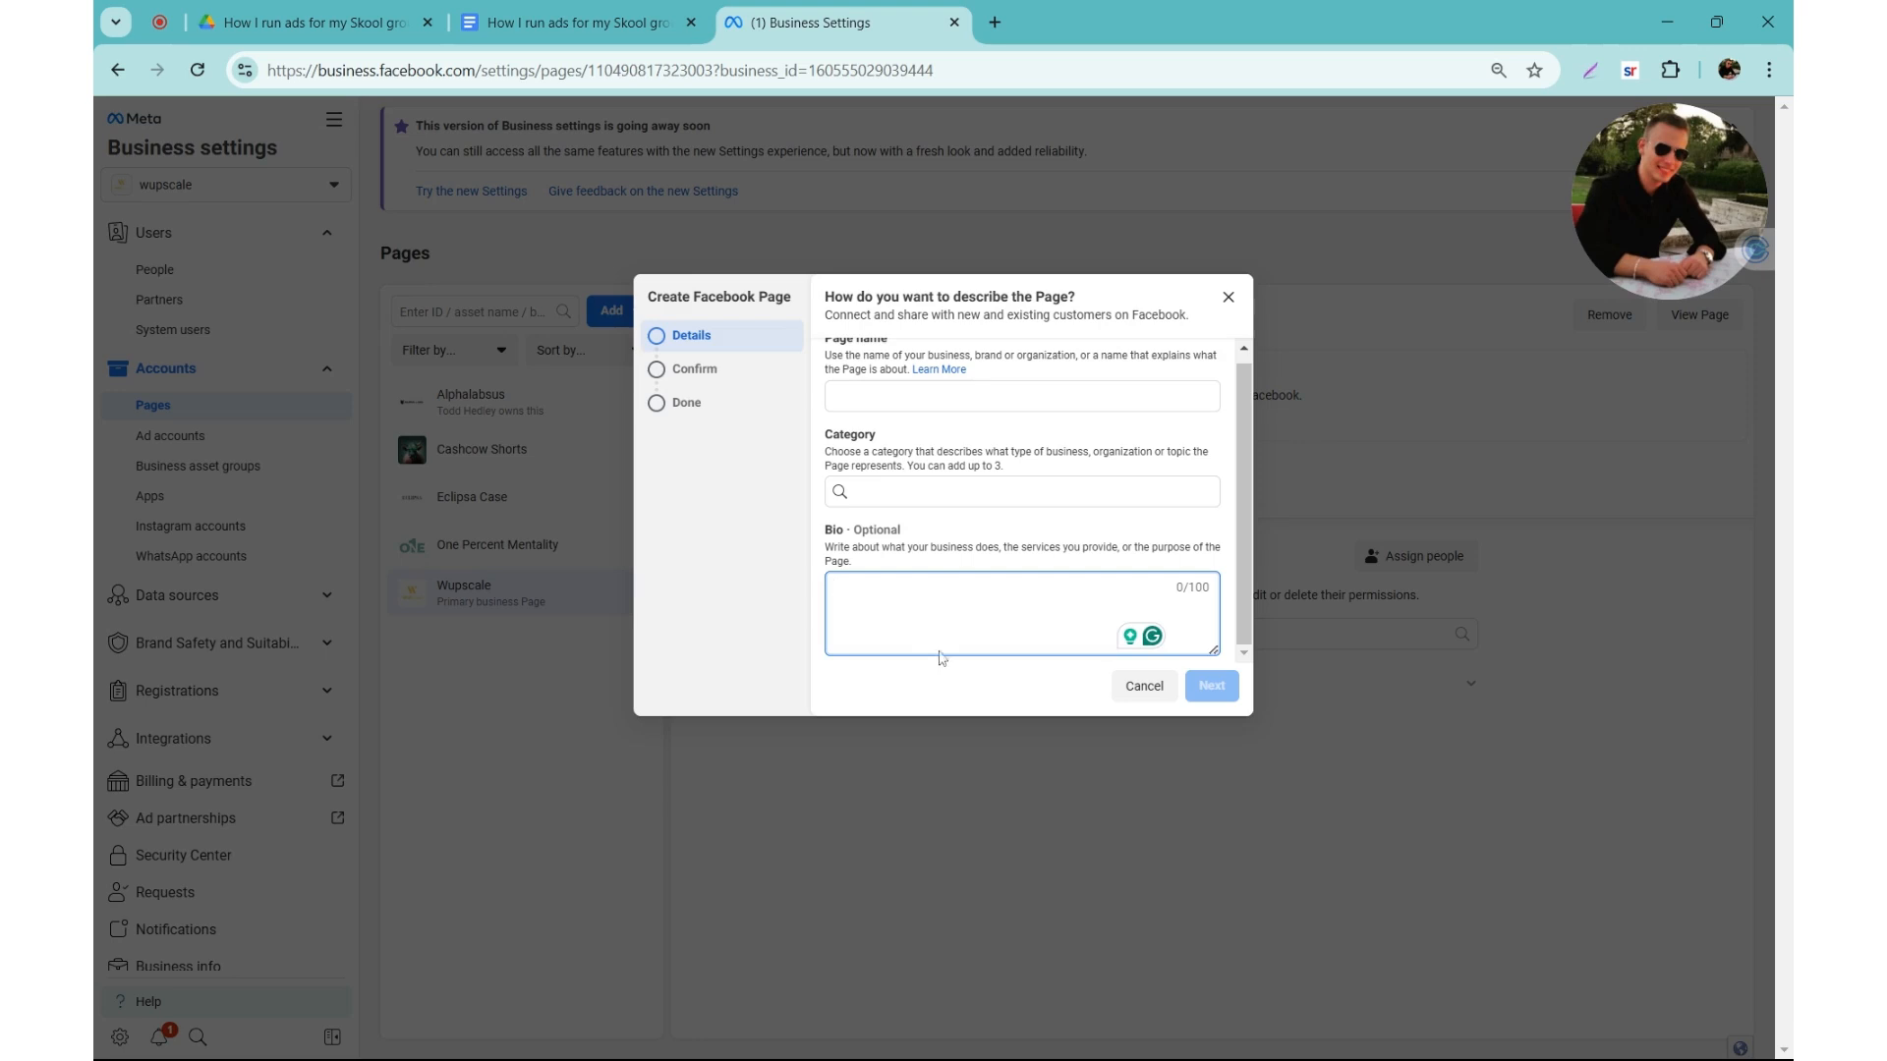
# Step: Set up a new ad account named Newadaccount, keeping the (GMT-08:00) America/Los Angeles time zone and US Dollars as currency
pyautogui.click(170, 435)
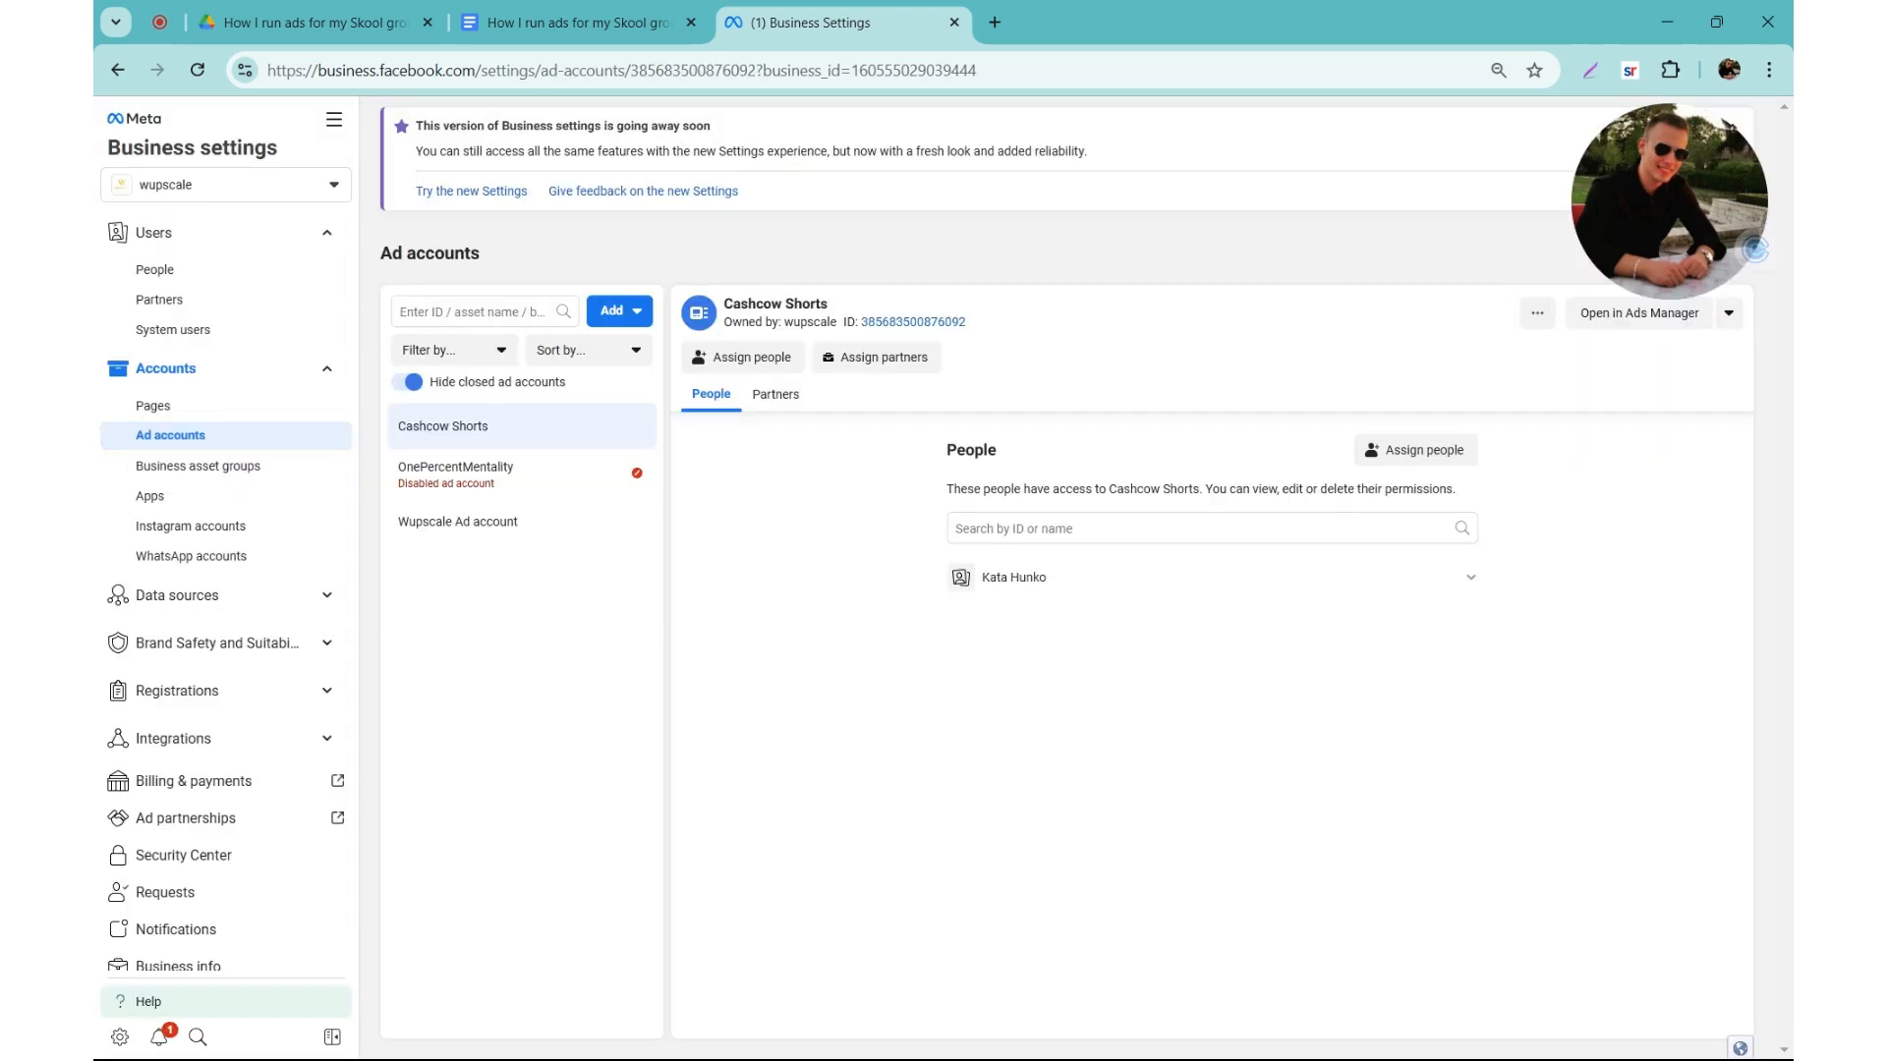
pyautogui.click(629, 316)
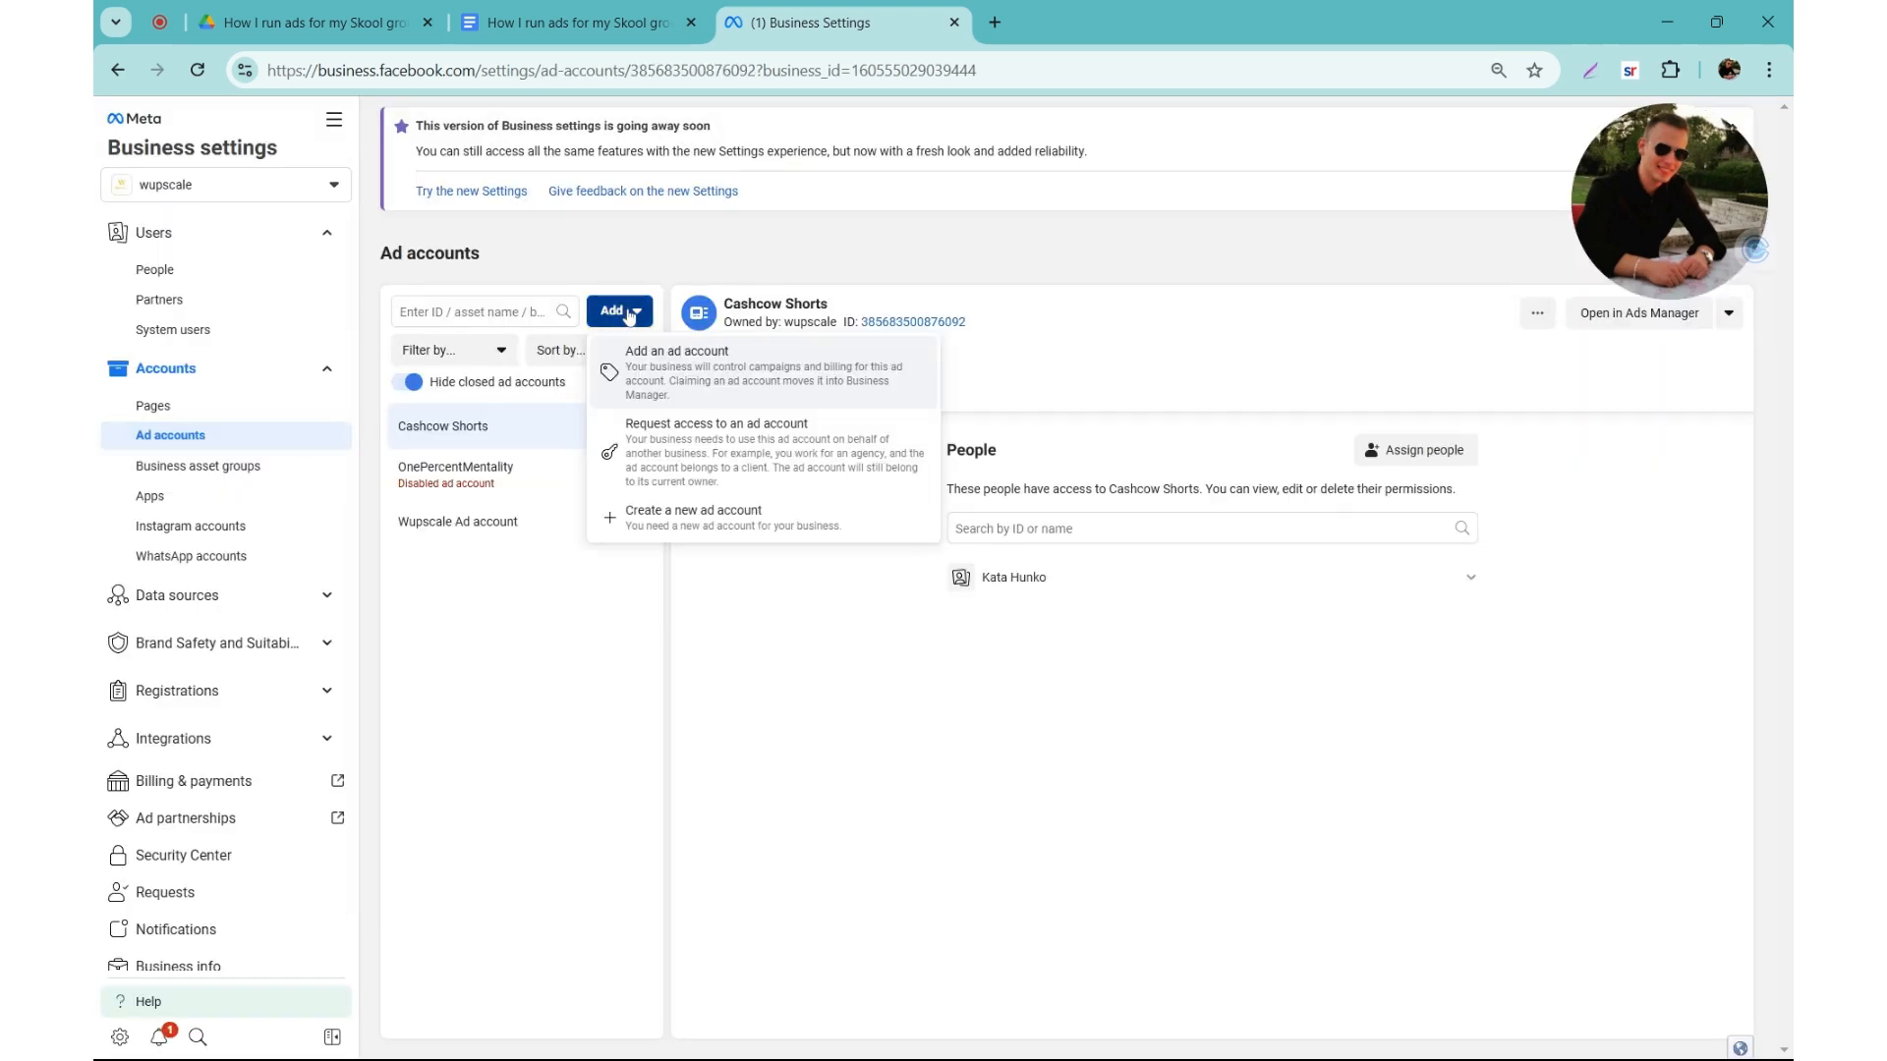
pyautogui.click(799, 629)
pyautogui.click(637, 308)
pyautogui.click(551, 309)
pyautogui.click(615, 312)
pyautogui.click(792, 538)
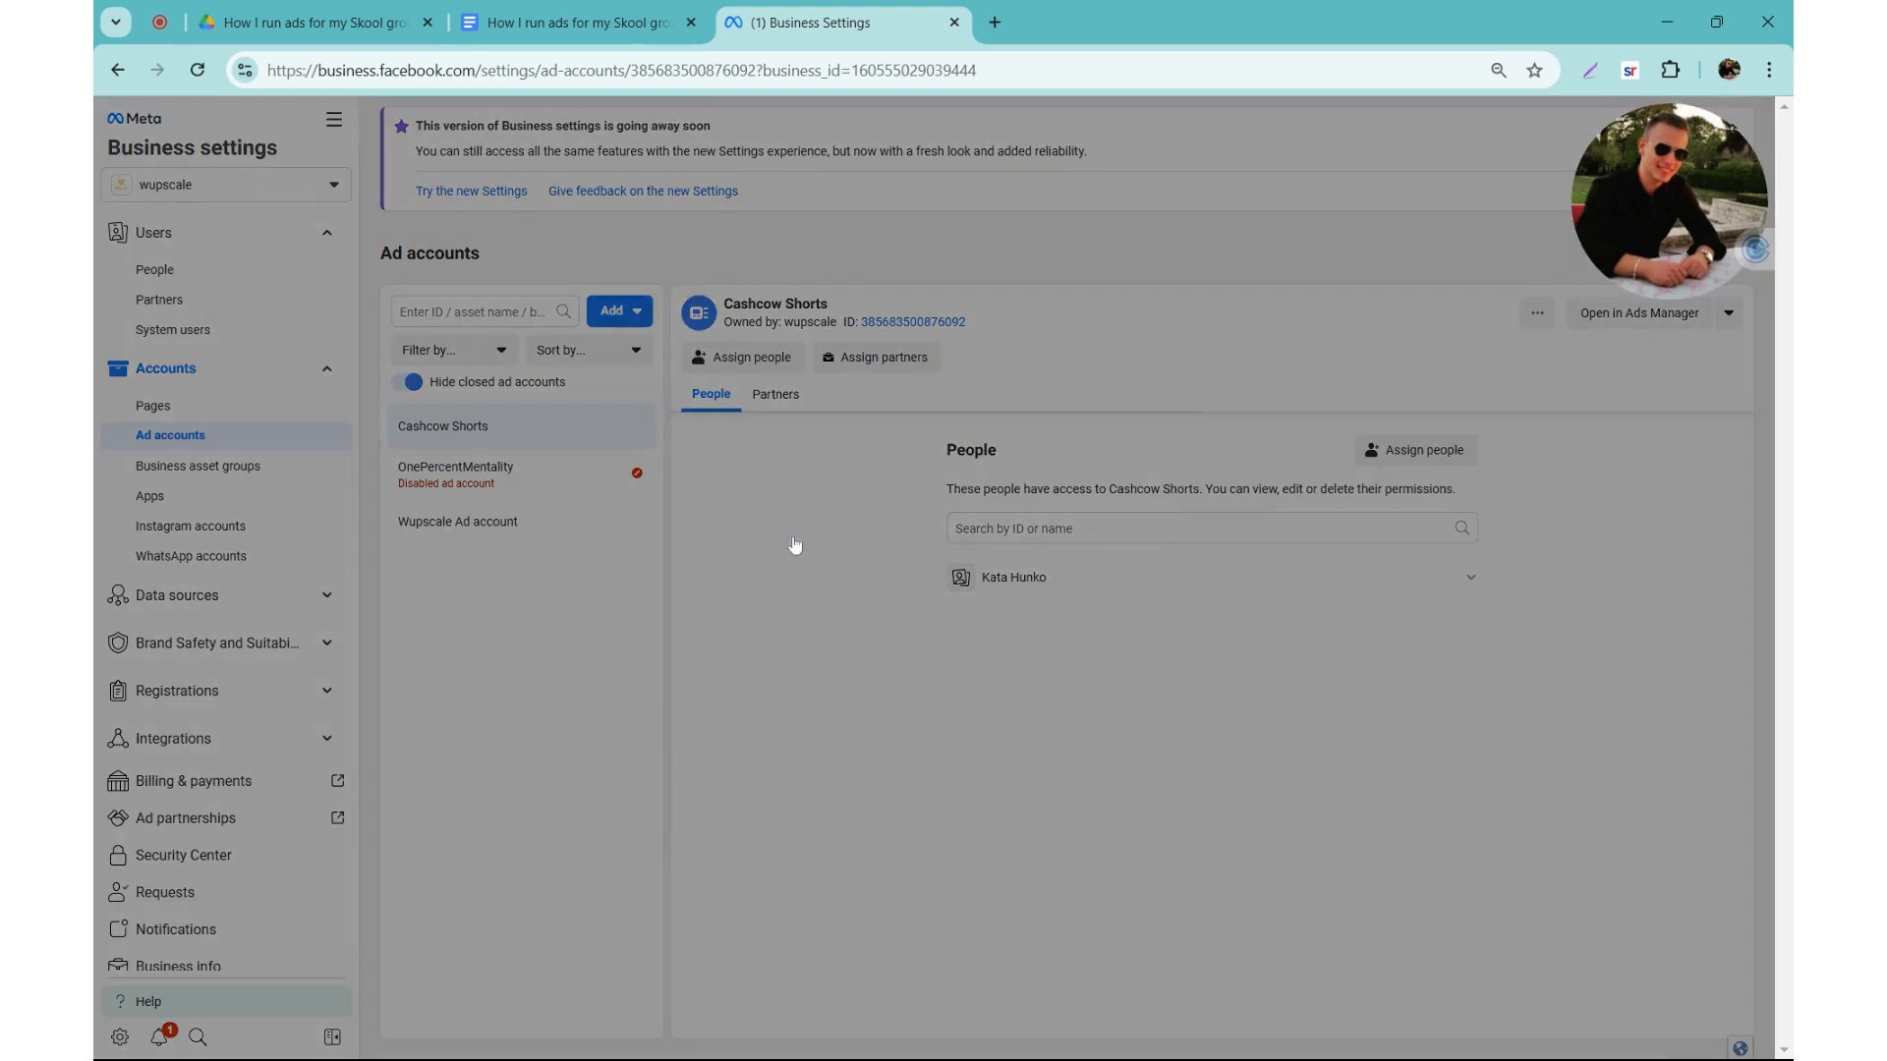
pyautogui.write('Newadaccount')
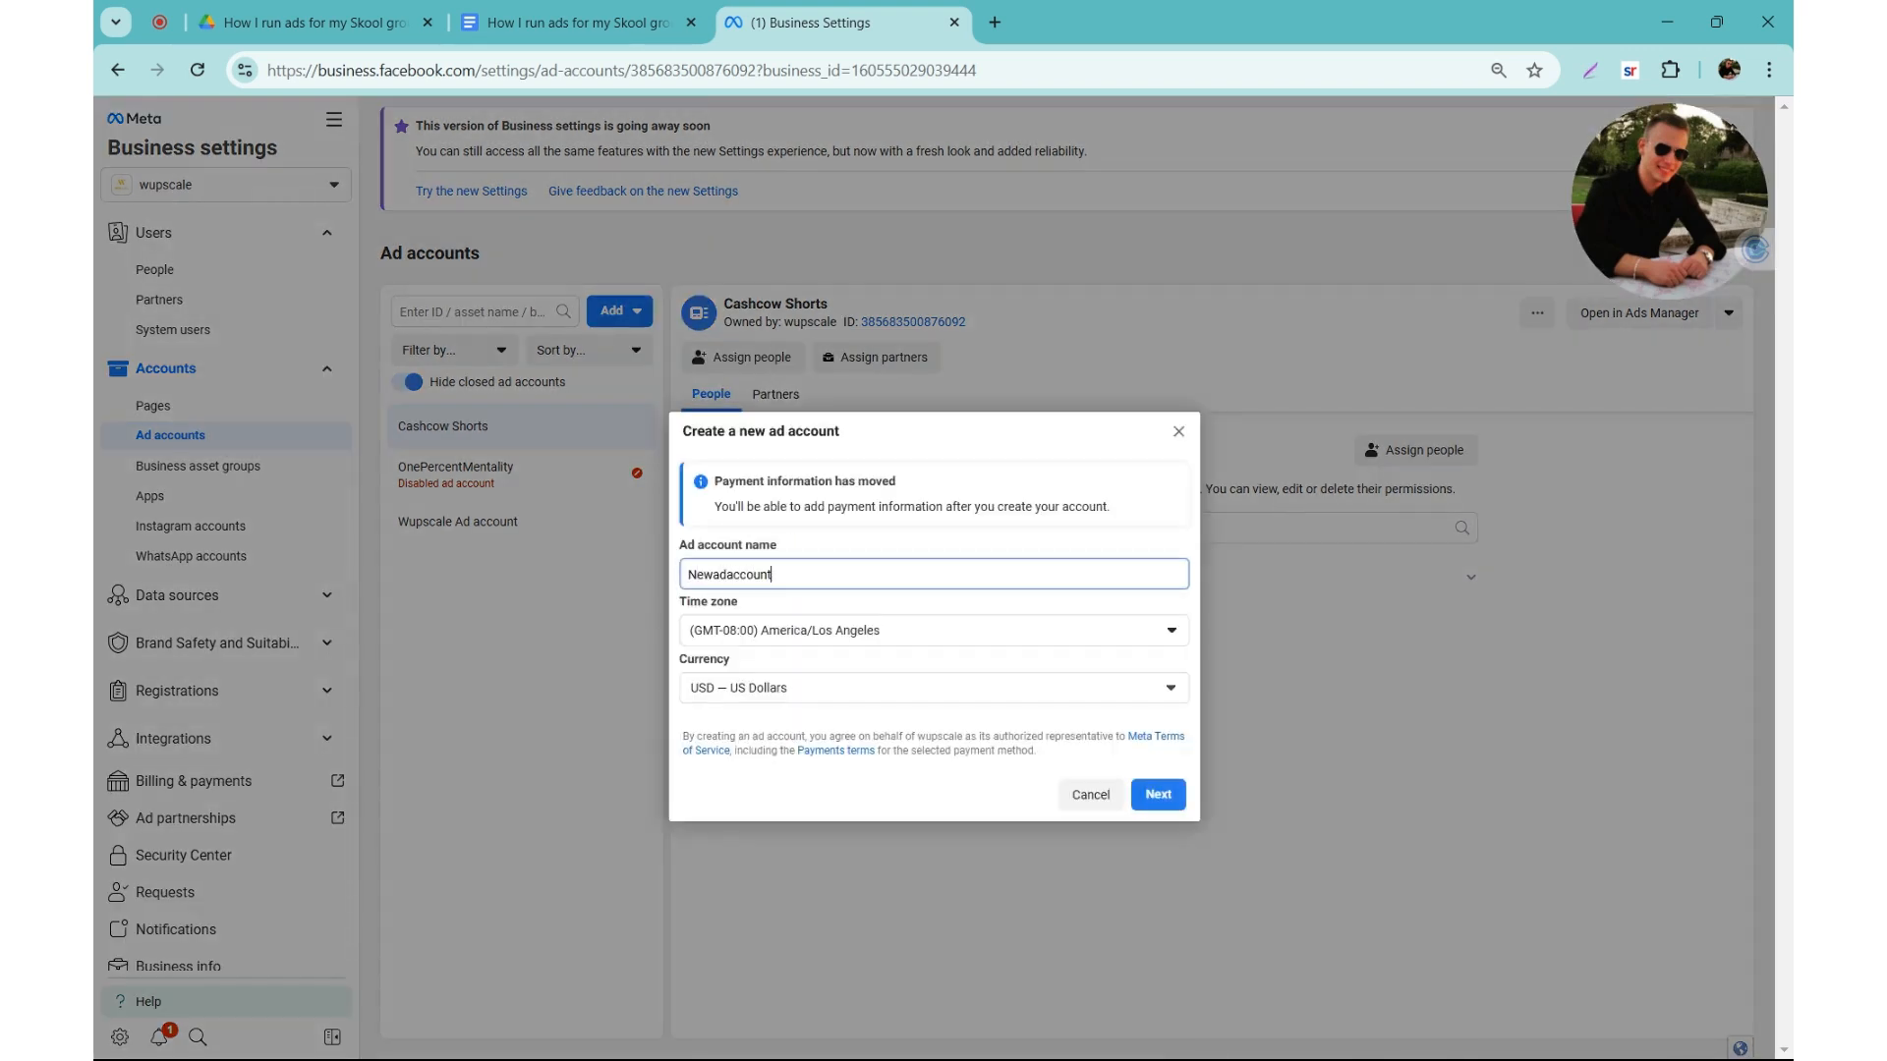
pyautogui.click(776, 632)
pyautogui.click(780, 632)
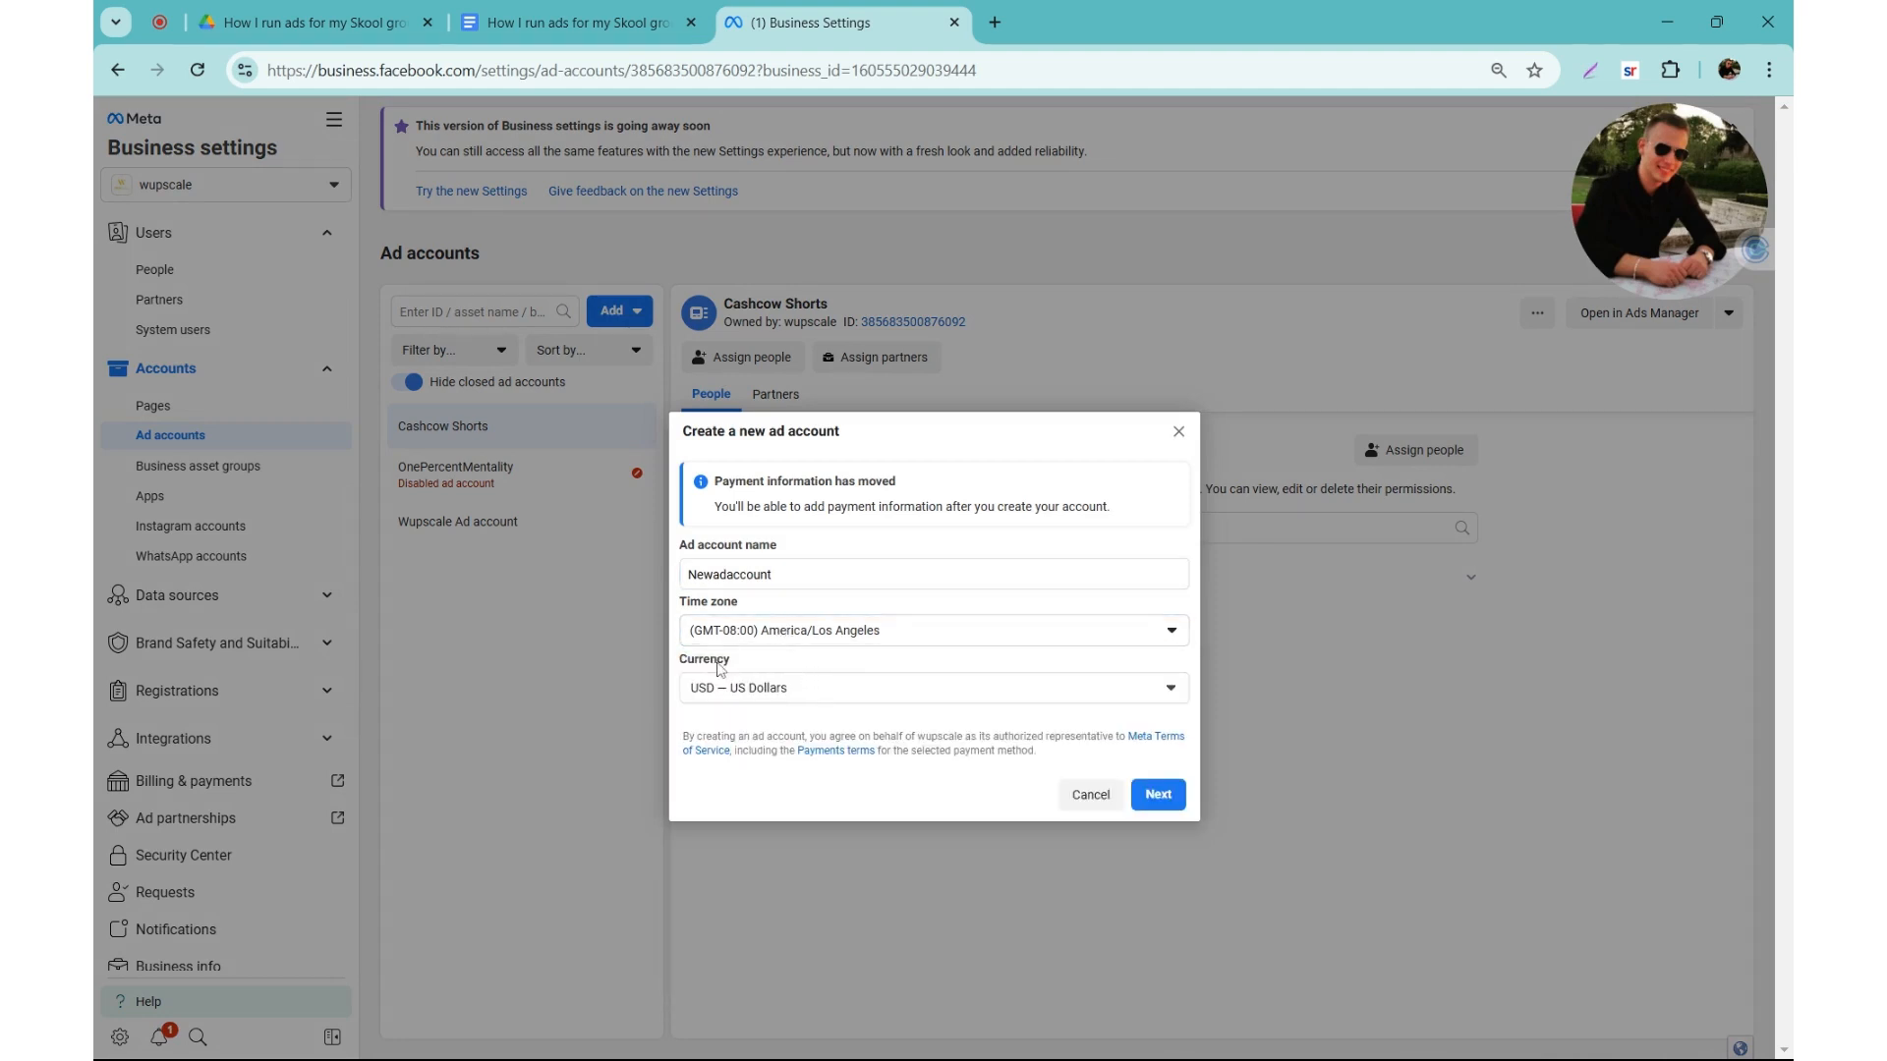
# Step: Designate the new ad account for My business (wupscale) and create it
pyautogui.click(1174, 794)
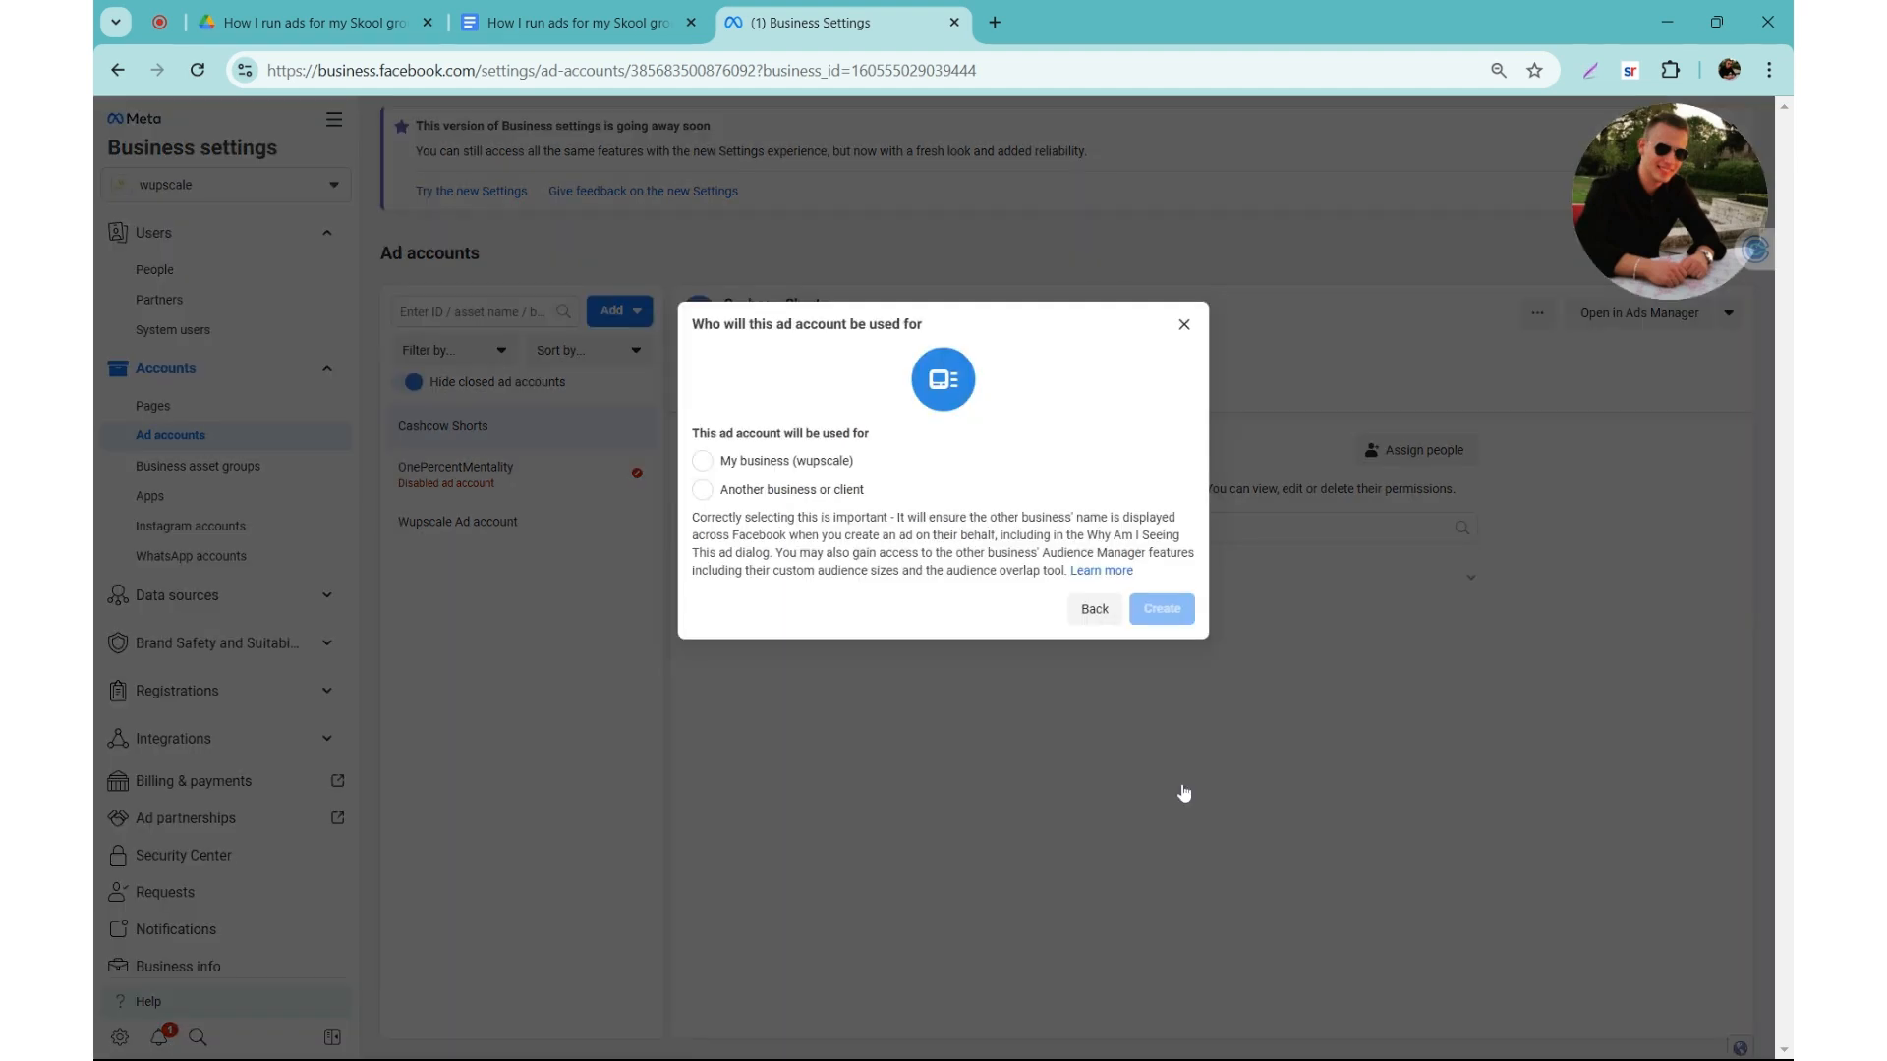
pyautogui.click(753, 468)
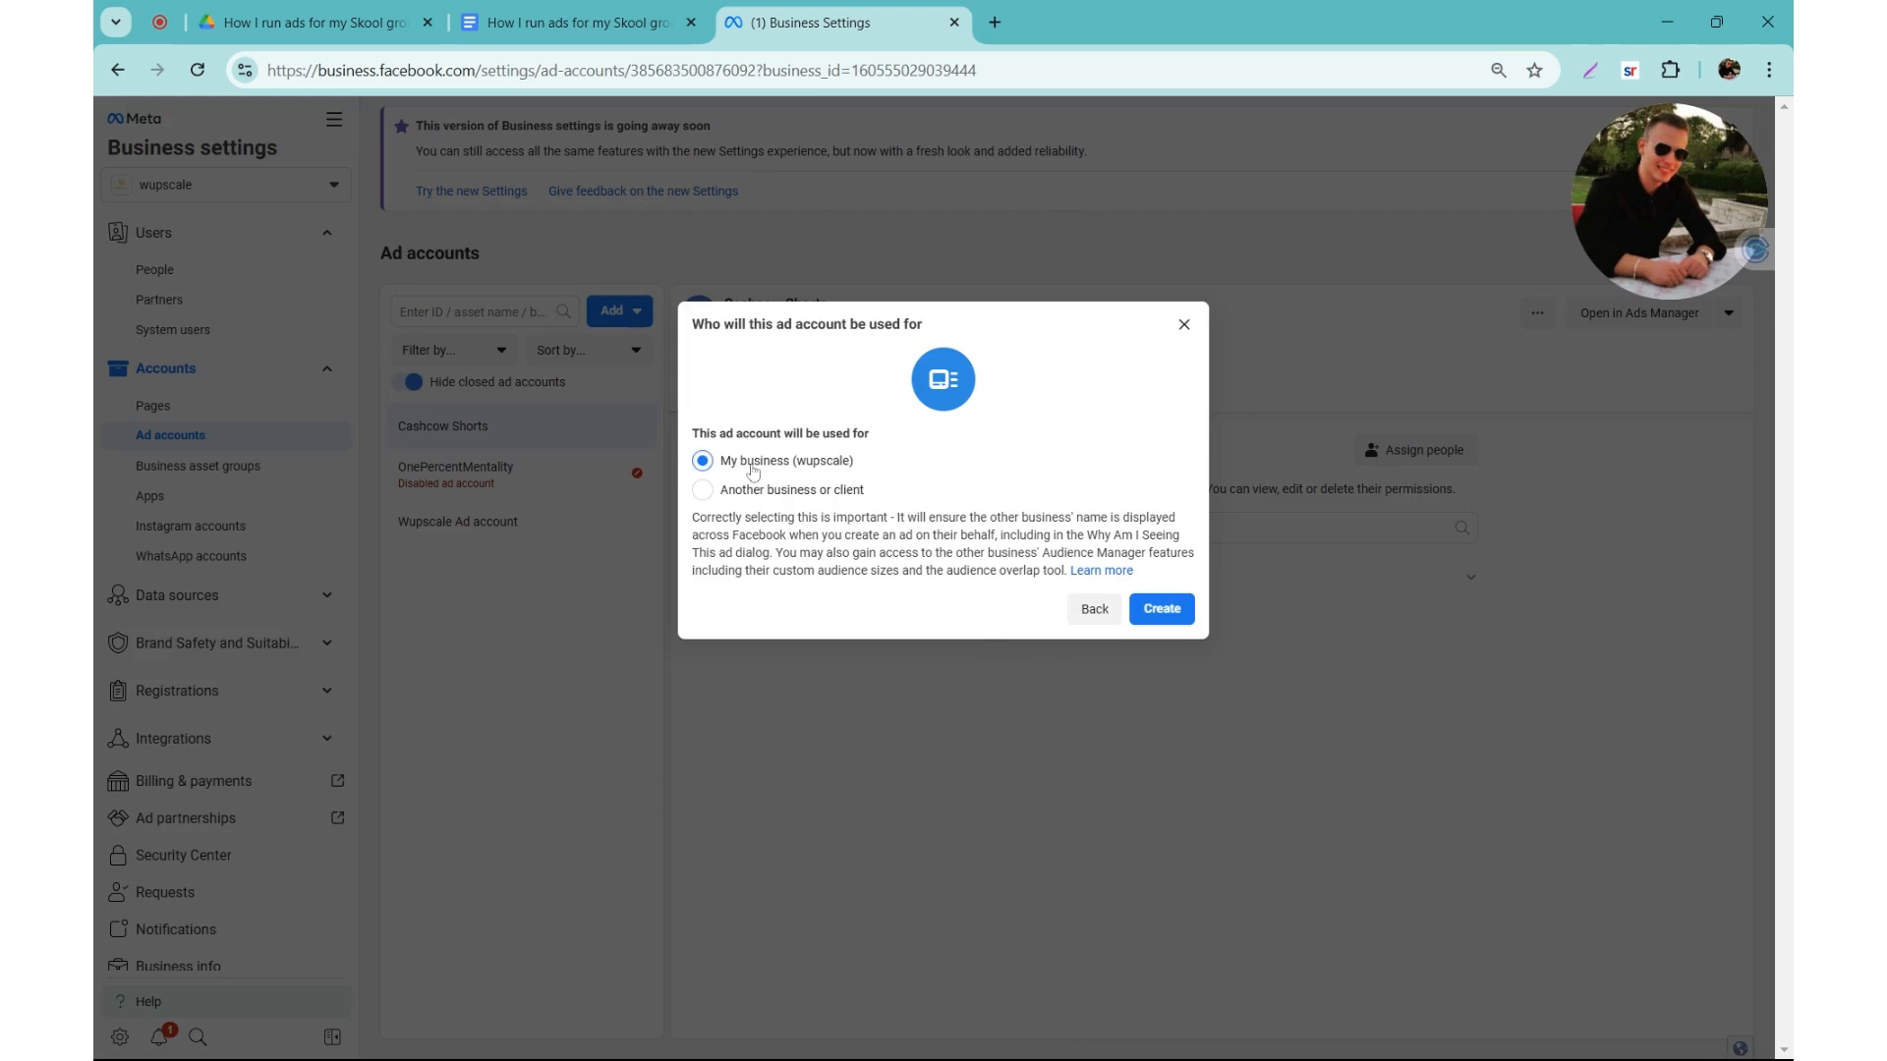
pyautogui.click(1163, 612)
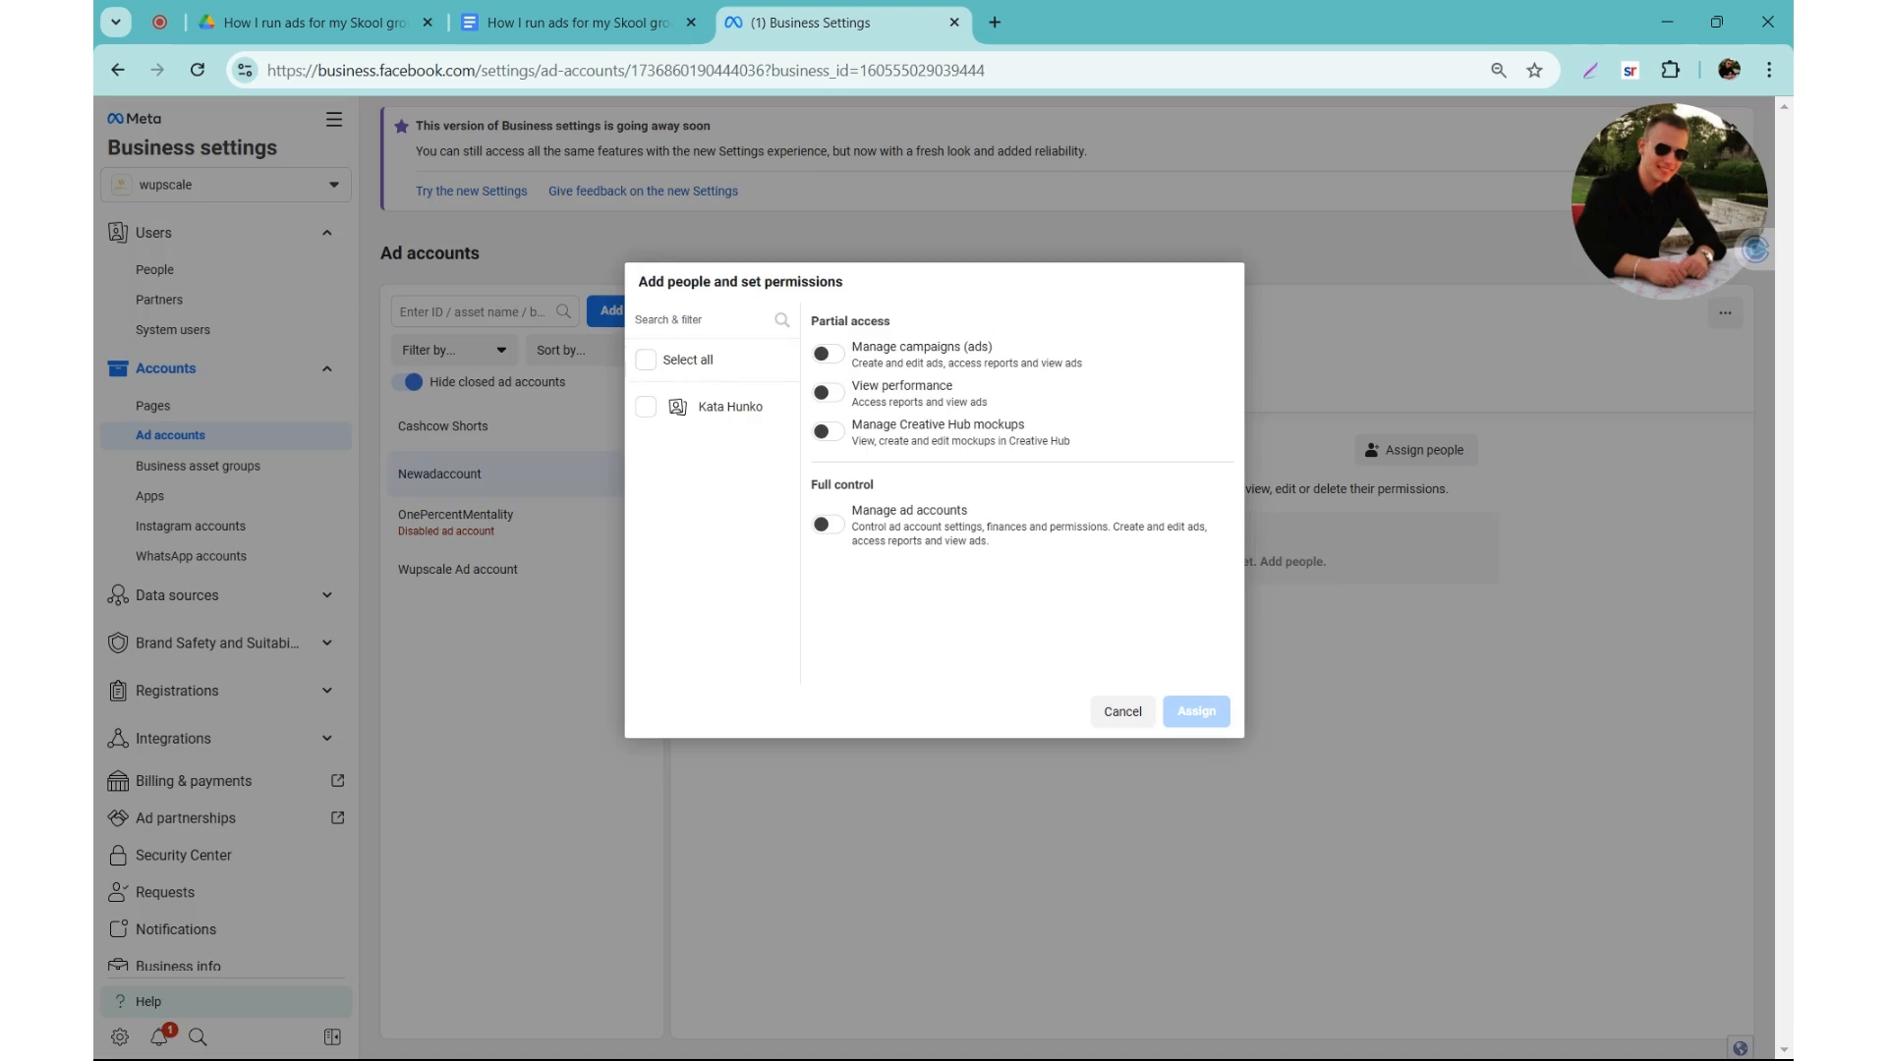
# Step: Assign the listed person to Newadaccount with full control to manage ad accounts
pyautogui.click(647, 409)
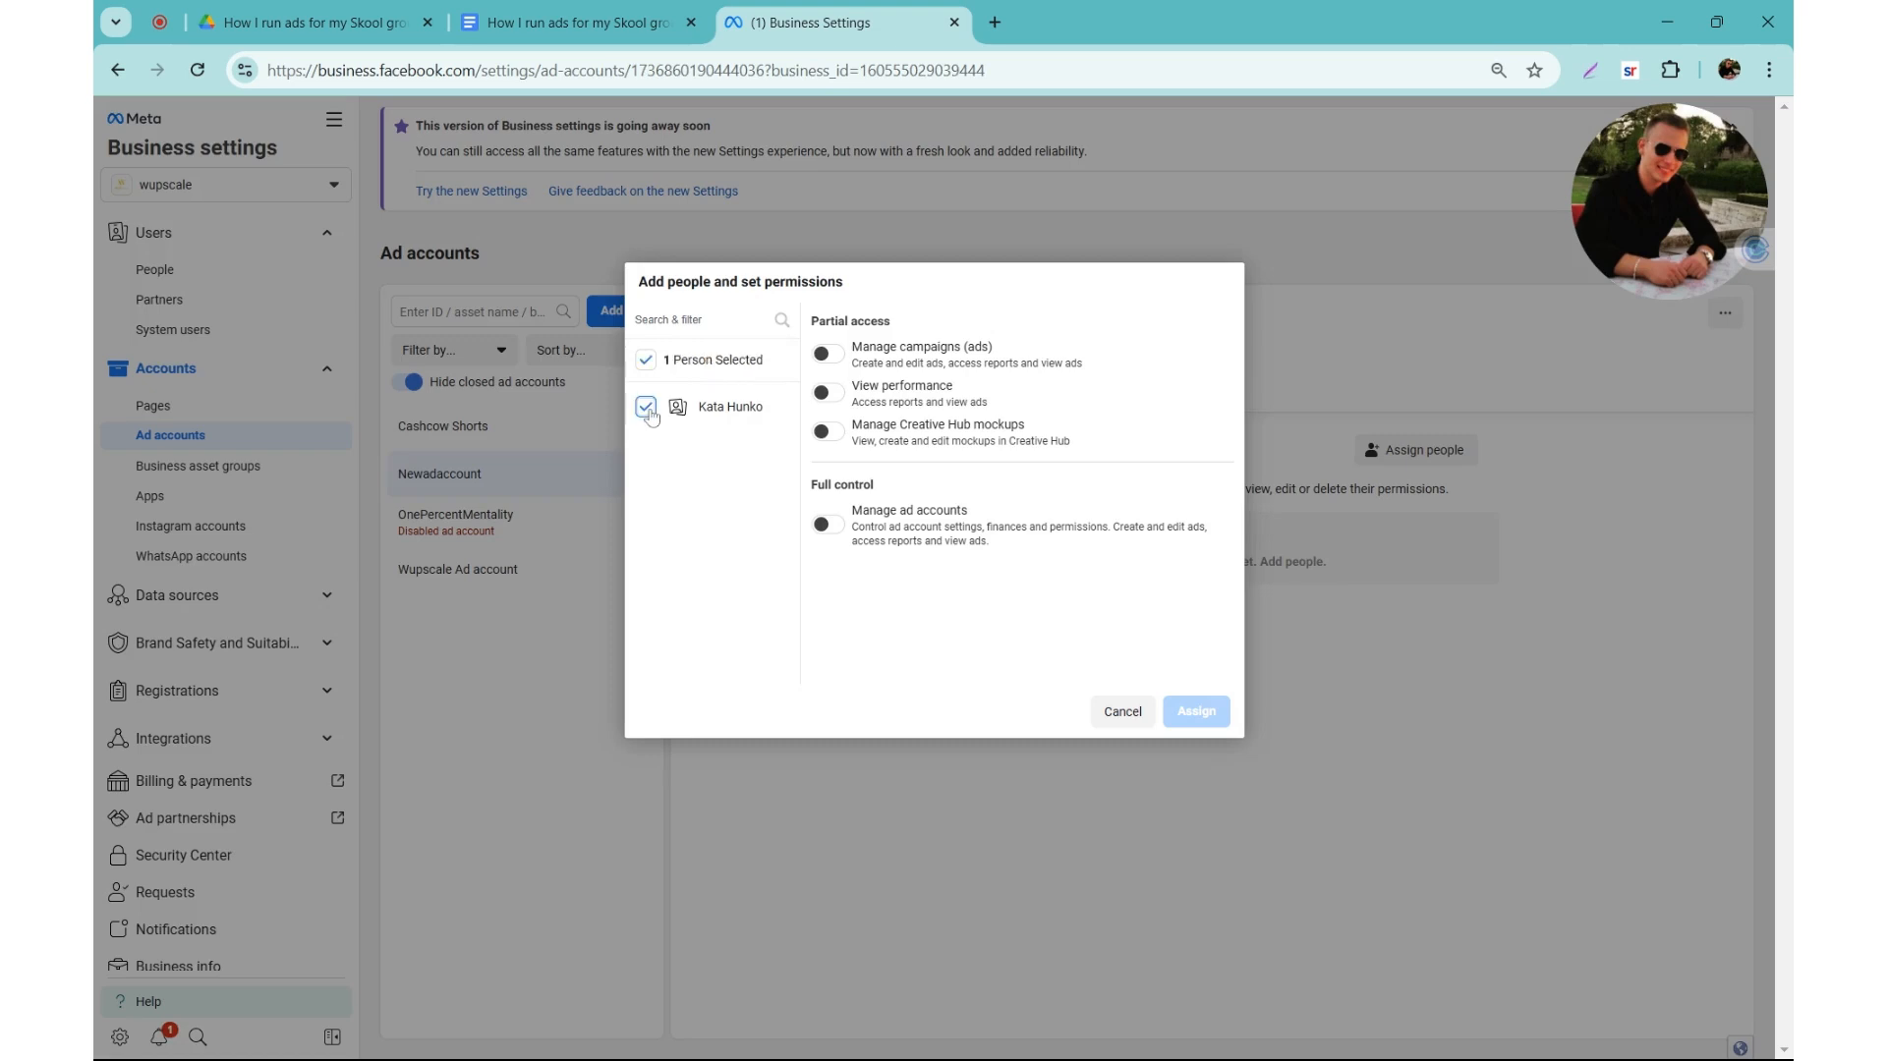
pyautogui.click(830, 529)
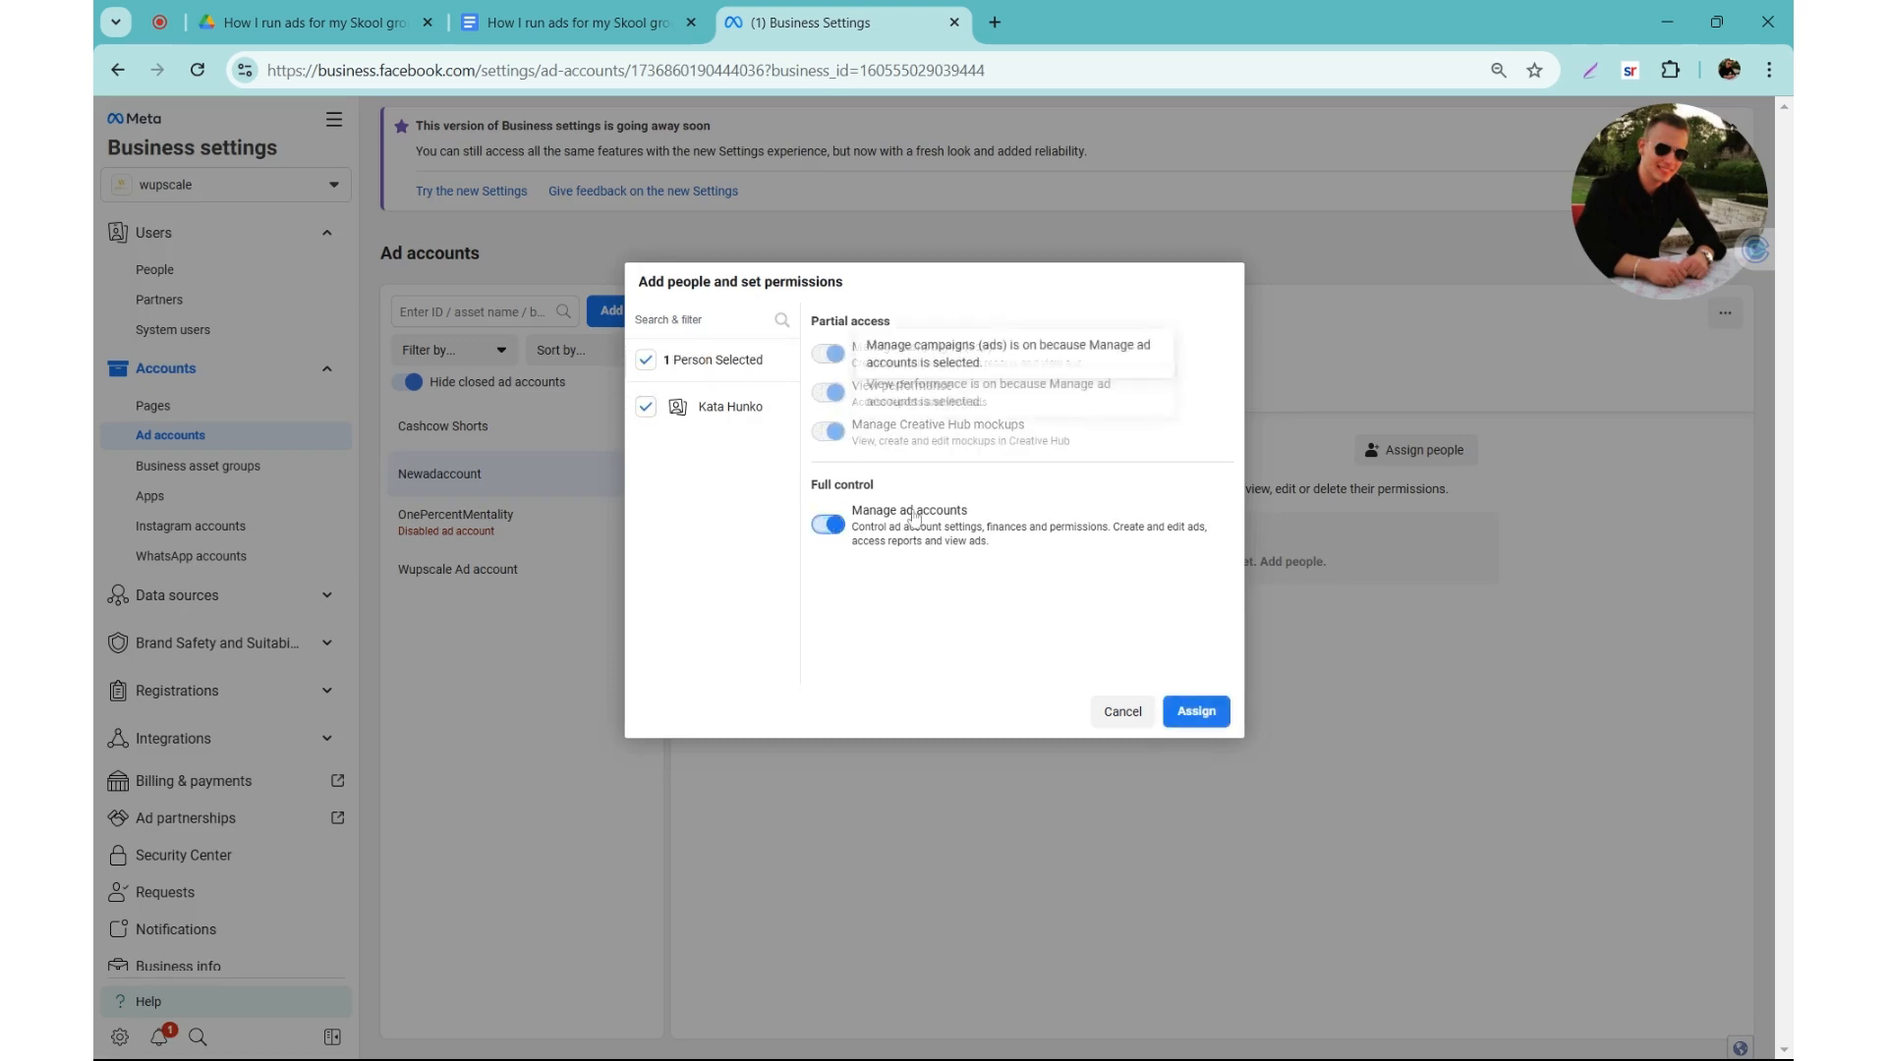
pyautogui.click(1216, 722)
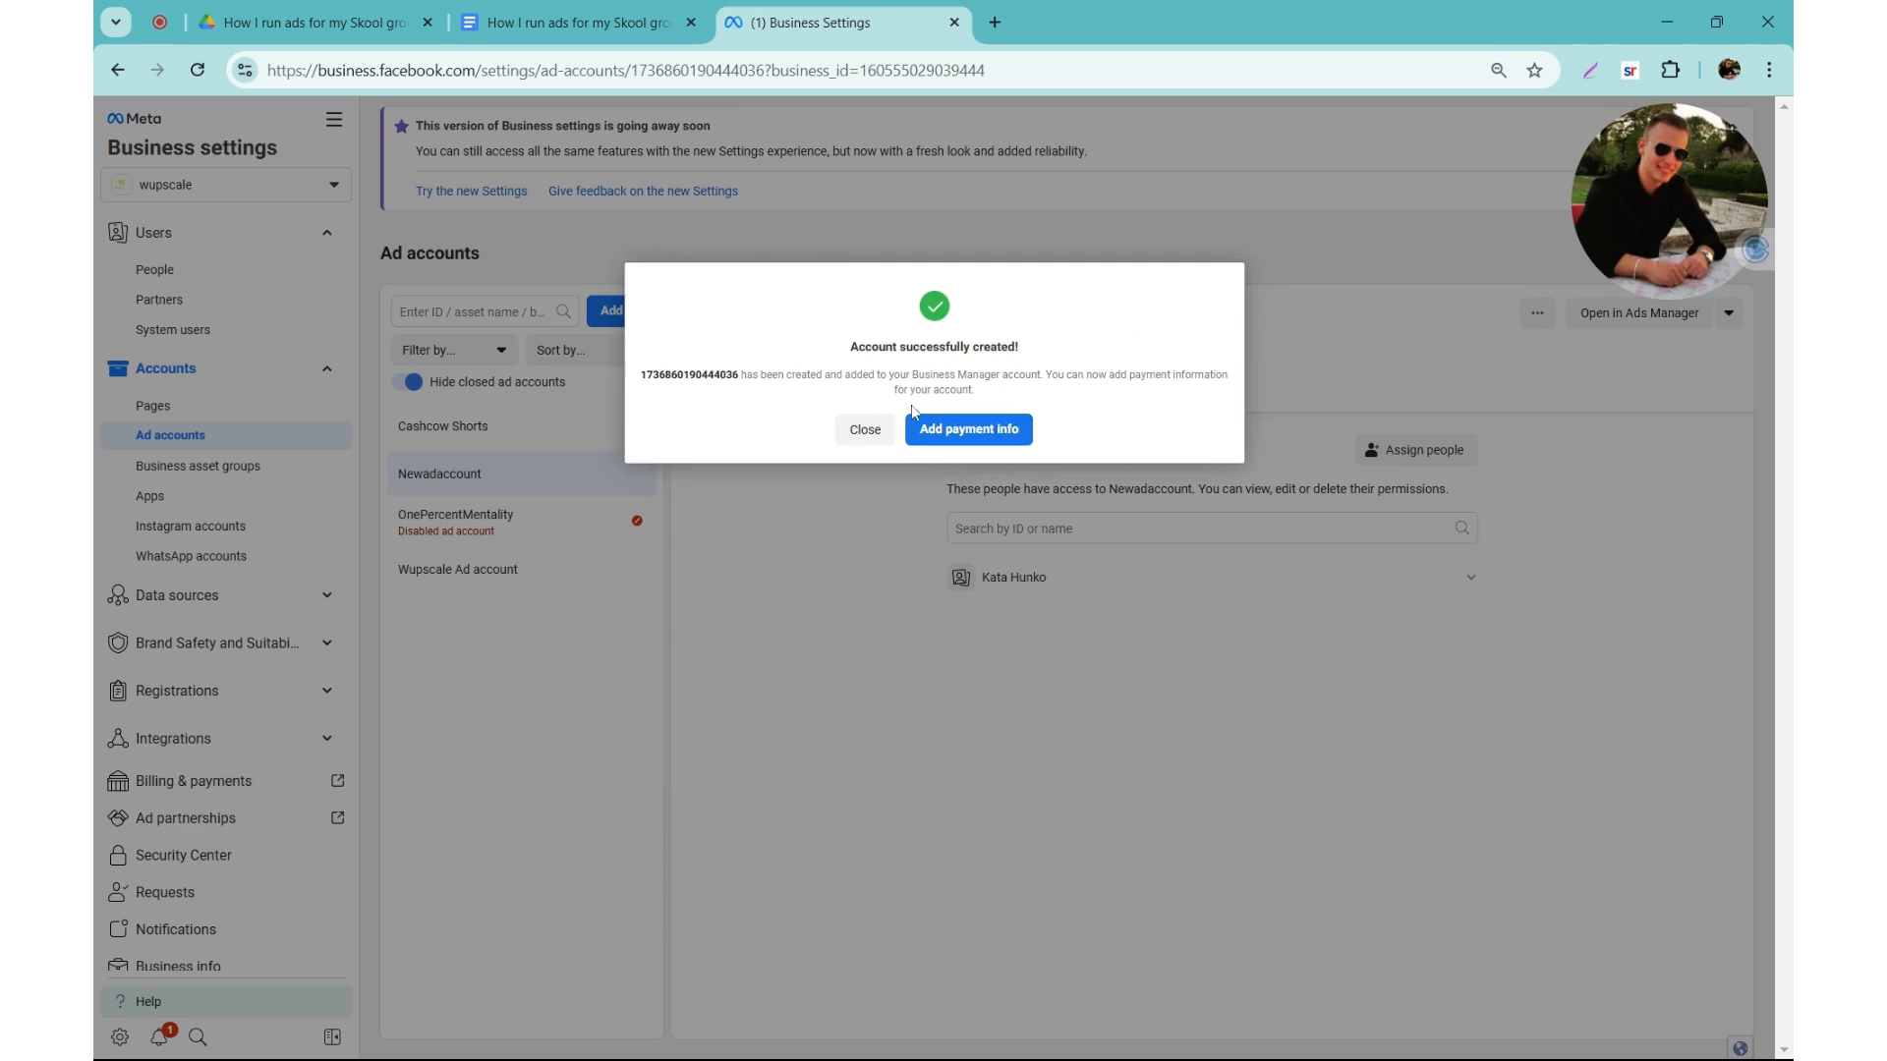
# Step: Start adding payment information for Newadaccount, accepting Hungary, US Dollars and the Los Angeles, America (GMT-08:00) time zone
pyautogui.click(965, 442)
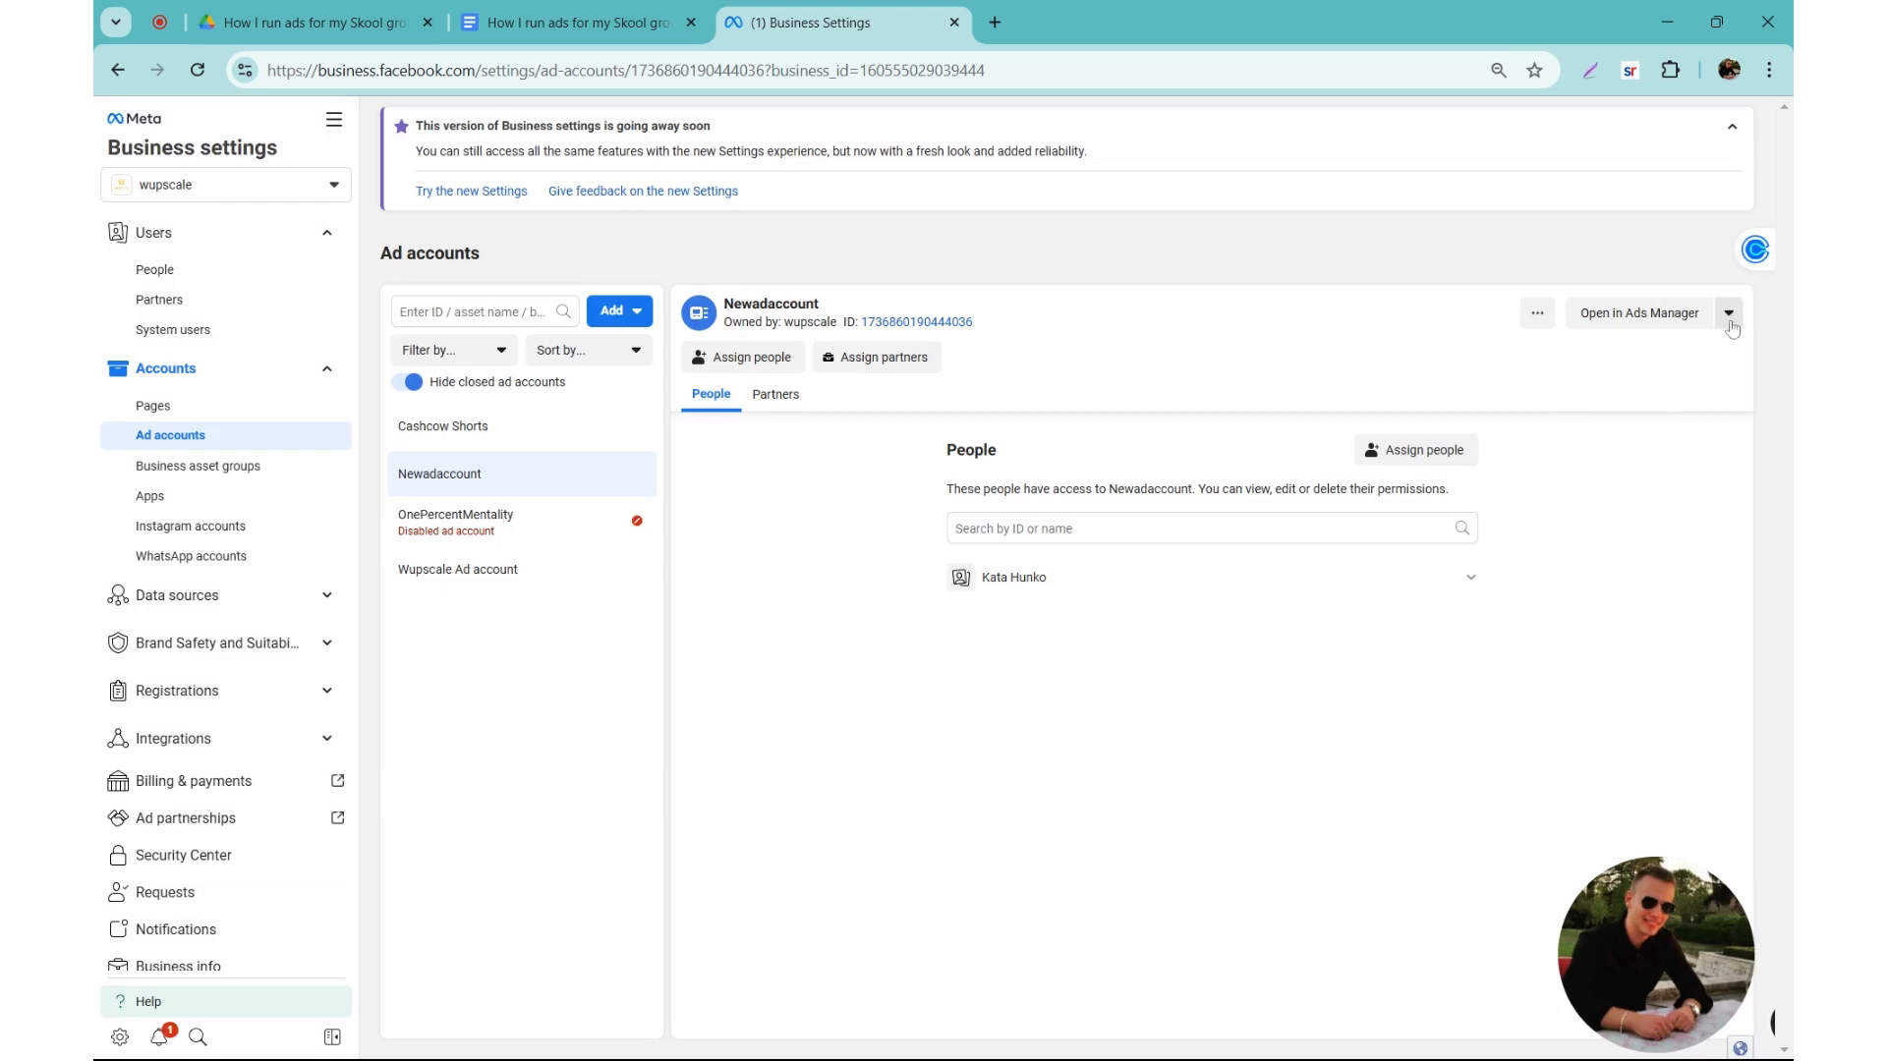
pyautogui.click(1730, 324)
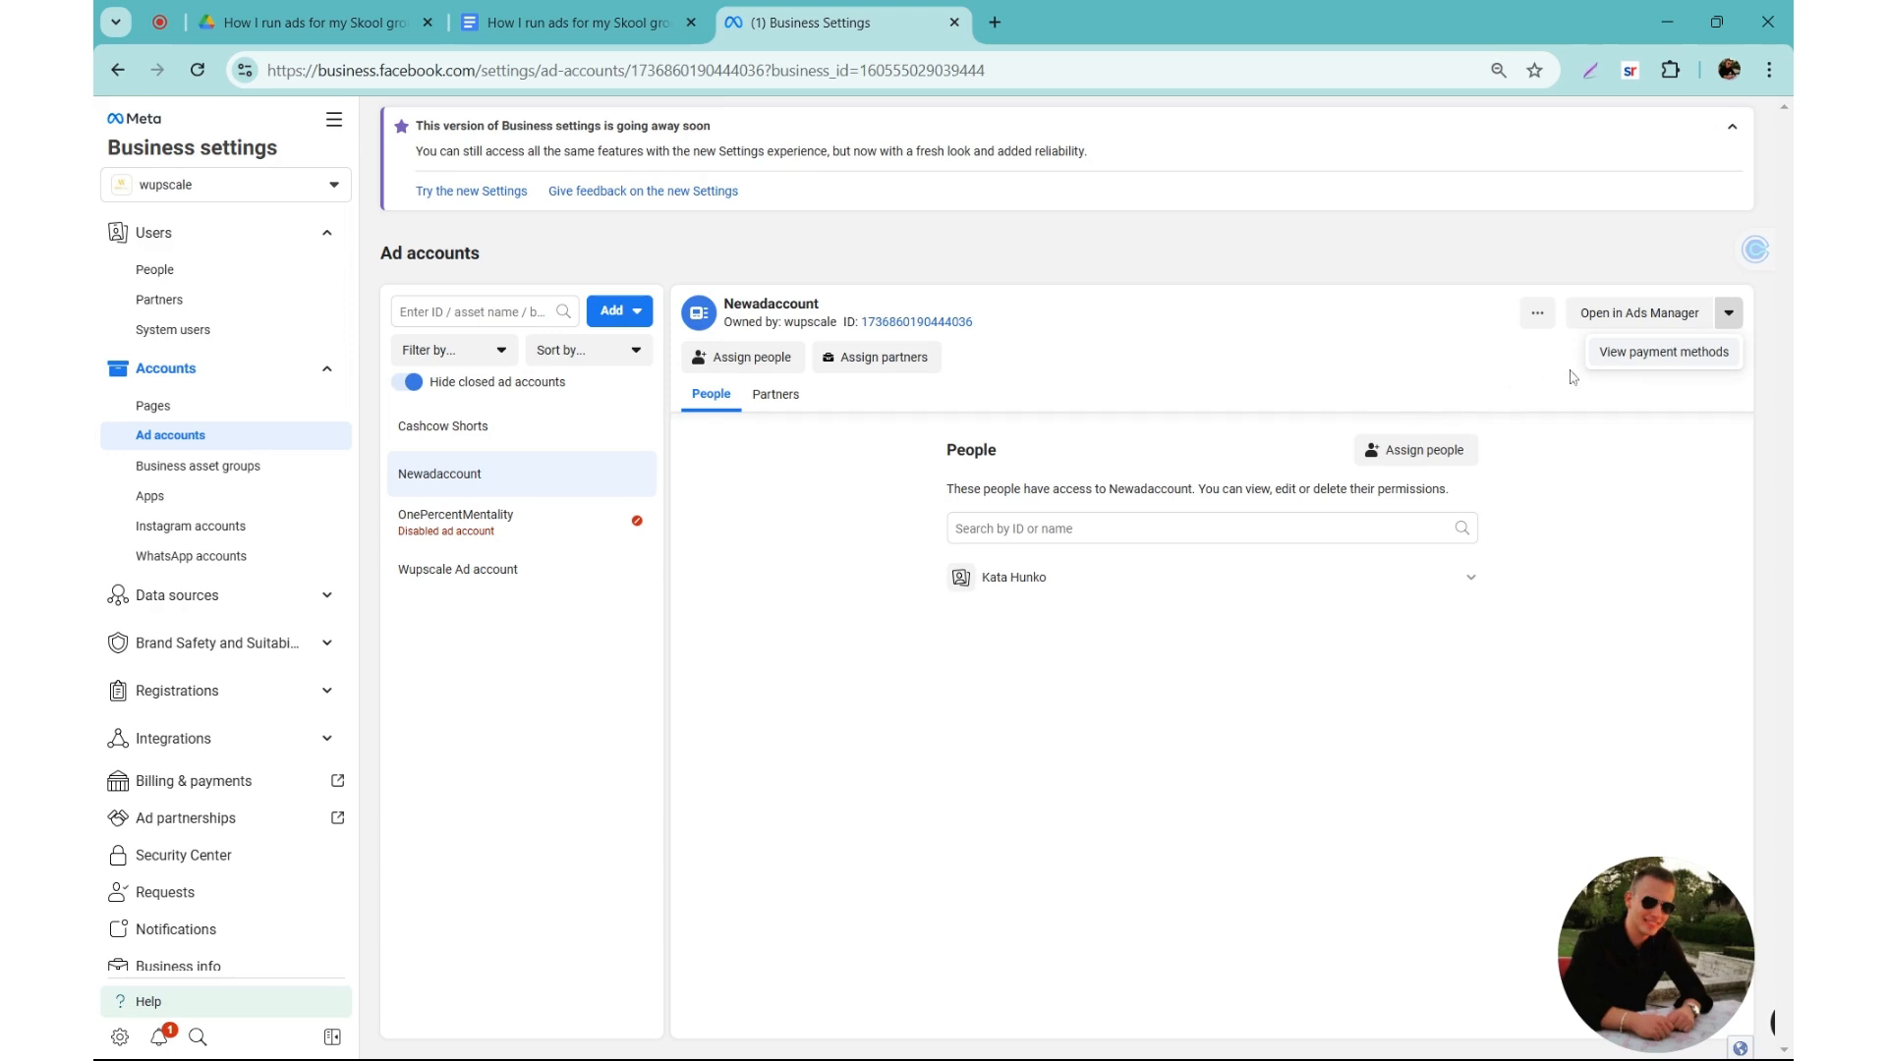
pyautogui.click(1627, 356)
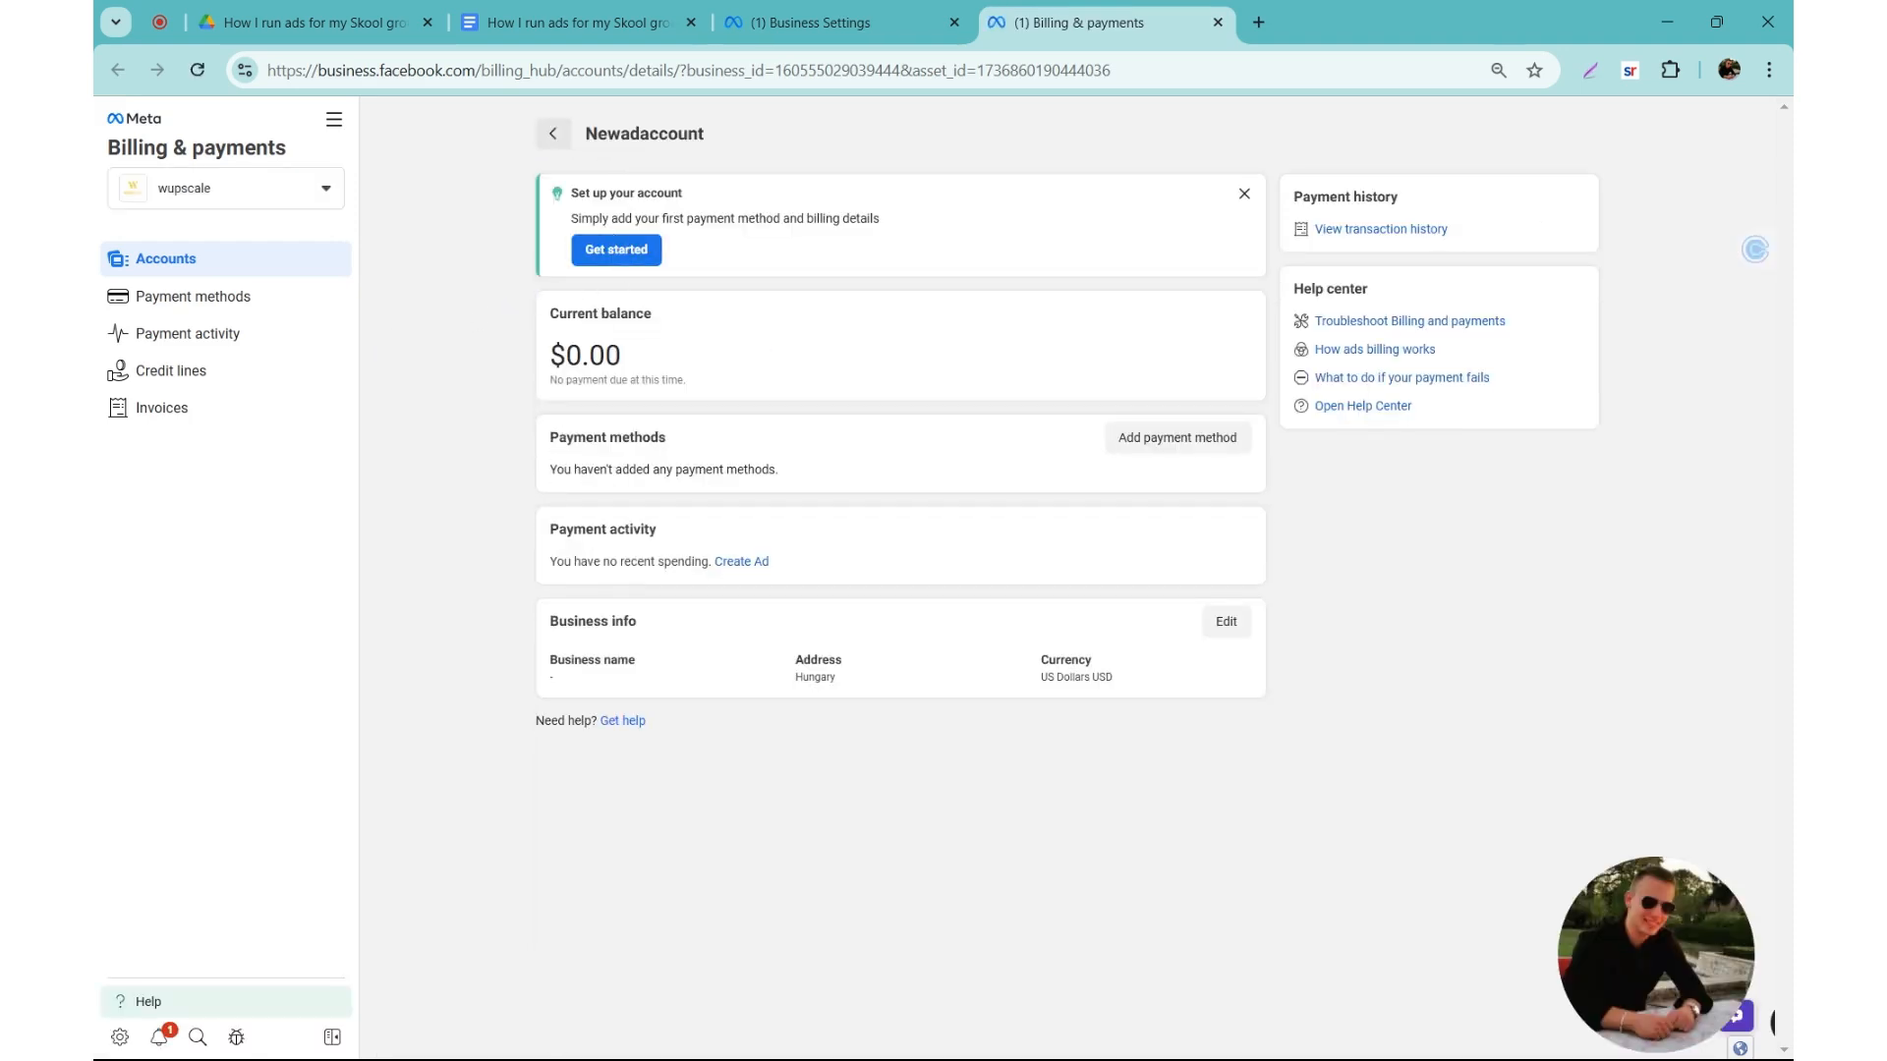
pyautogui.click(634, 257)
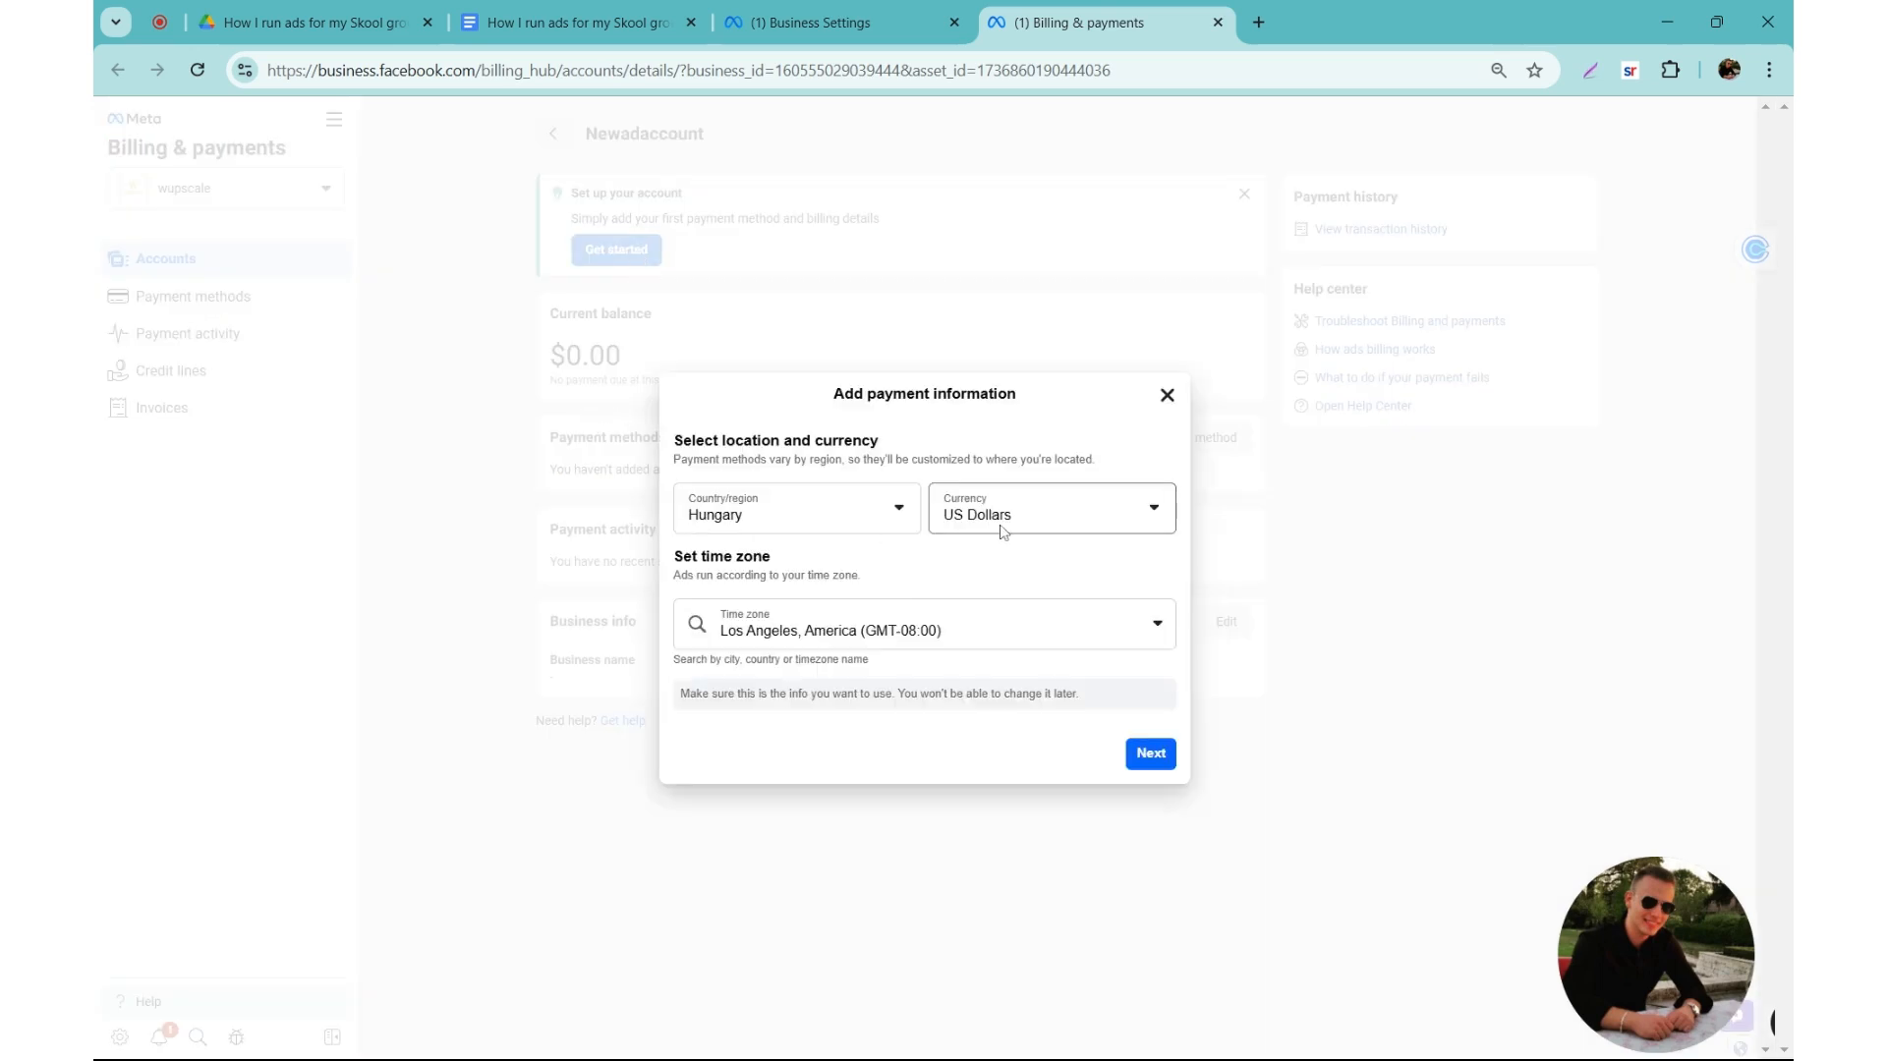
pyautogui.click(1145, 753)
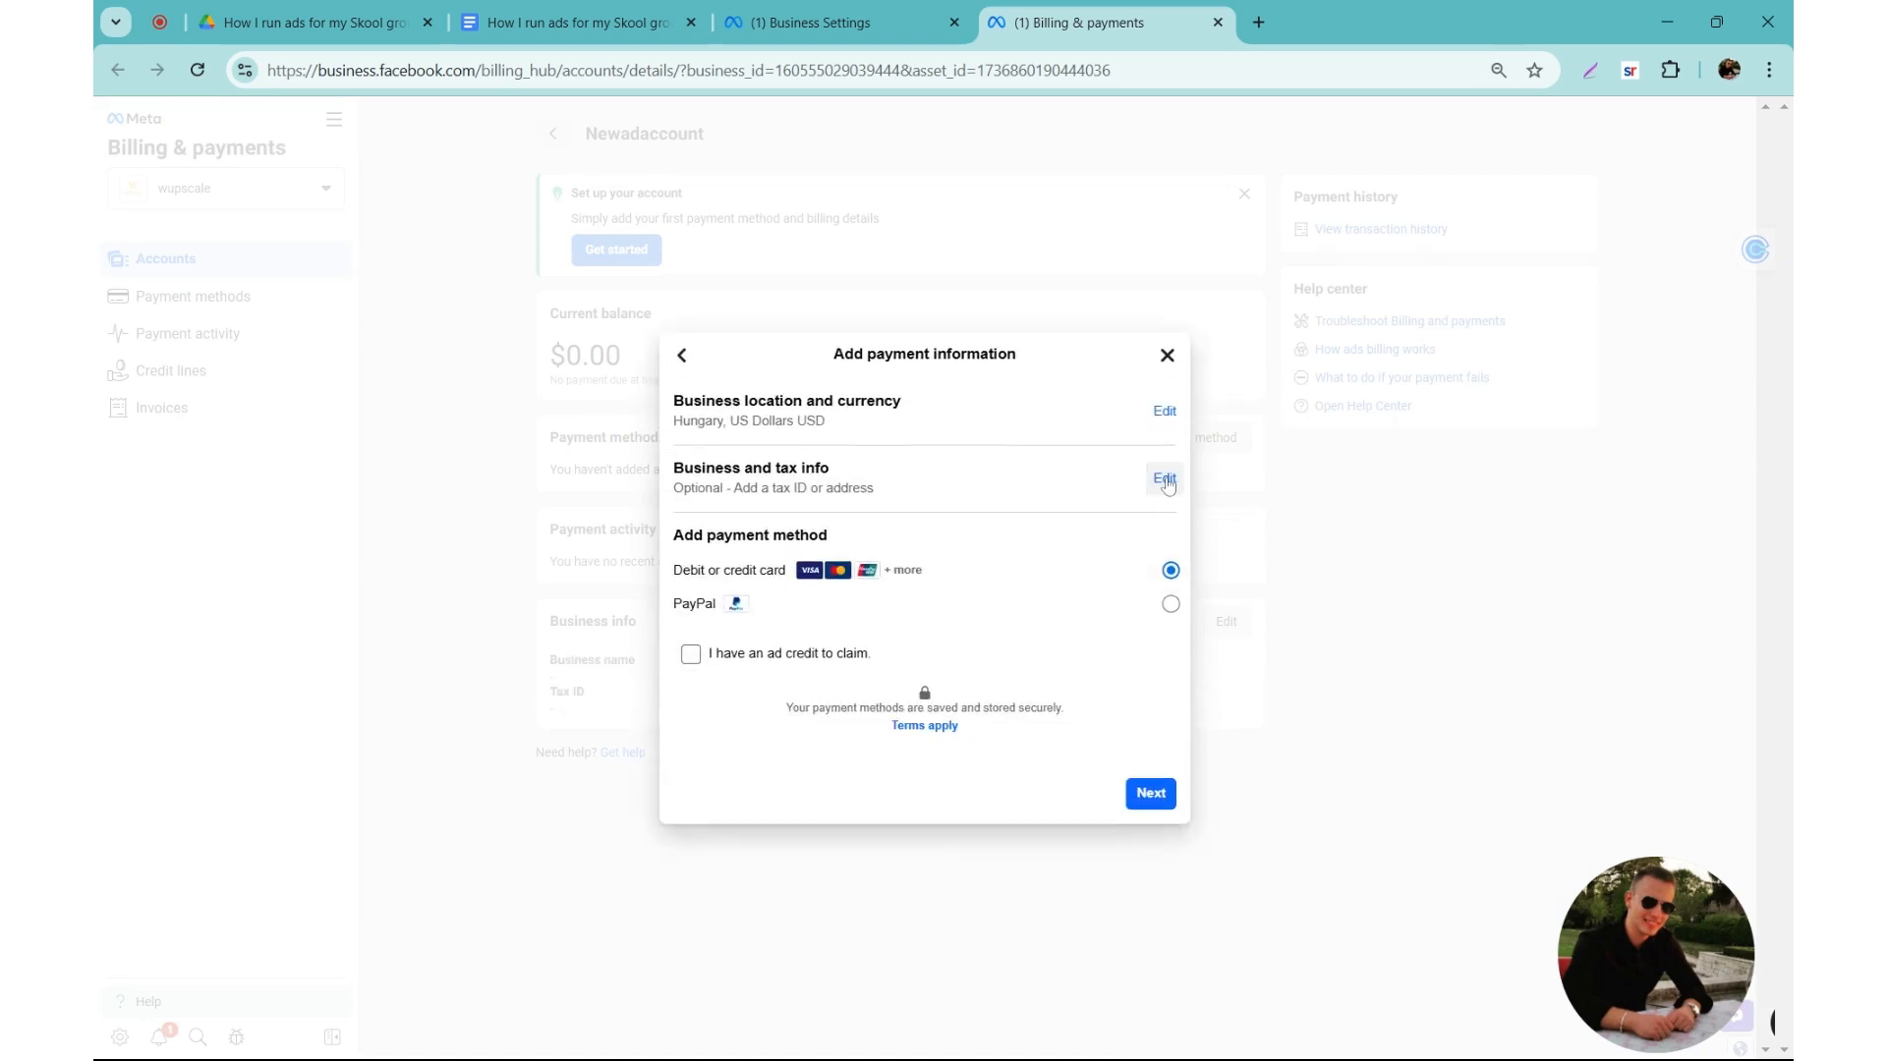
# Step: Open the business and tax info for editing and review its business name, address, VAT and advertising purpose fields
pyautogui.click(1164, 477)
pyautogui.click(924, 513)
pyautogui.click(924, 476)
pyautogui.click(923, 656)
pyautogui.click(924, 773)
pyautogui.click(924, 887)
pyautogui.scroll(-2, 924, 737)
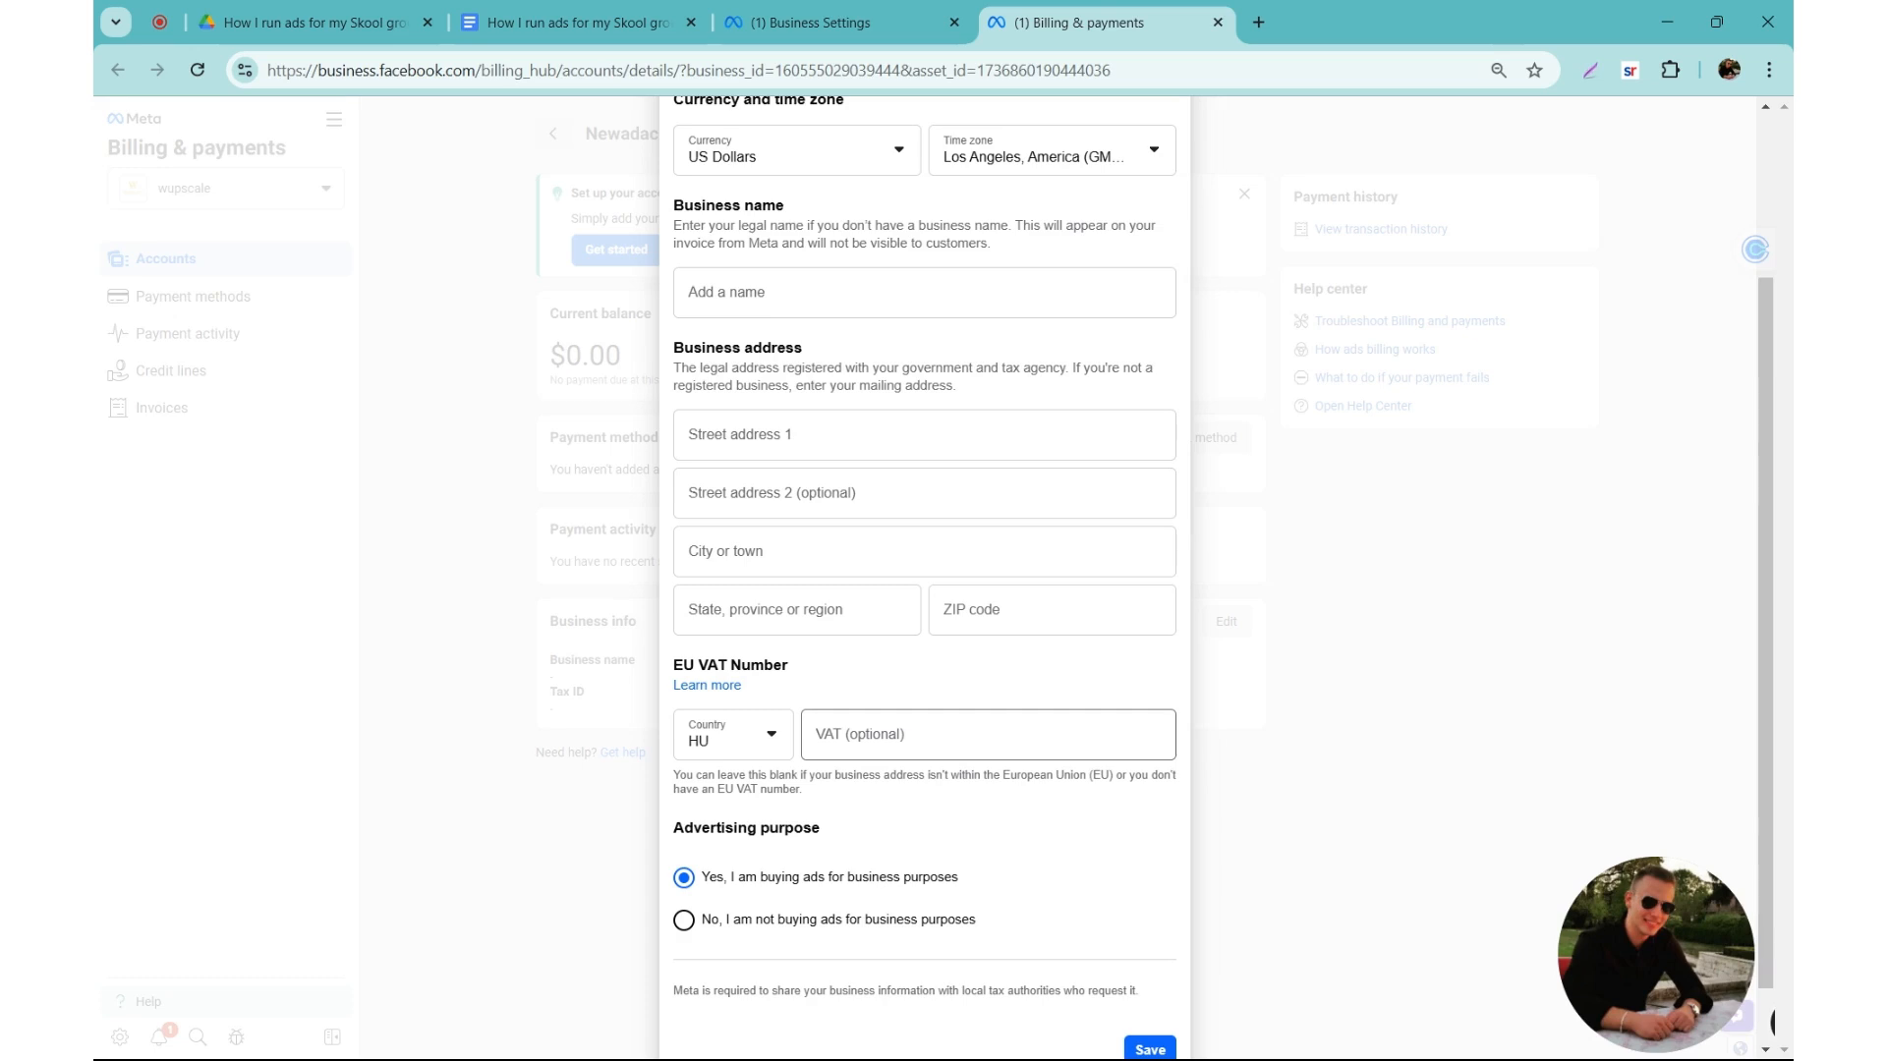
# Step: Review the tax information form including the advertising purpose, and leave the payment setup without saving anything
pyautogui.scroll(-1, 840, 853)
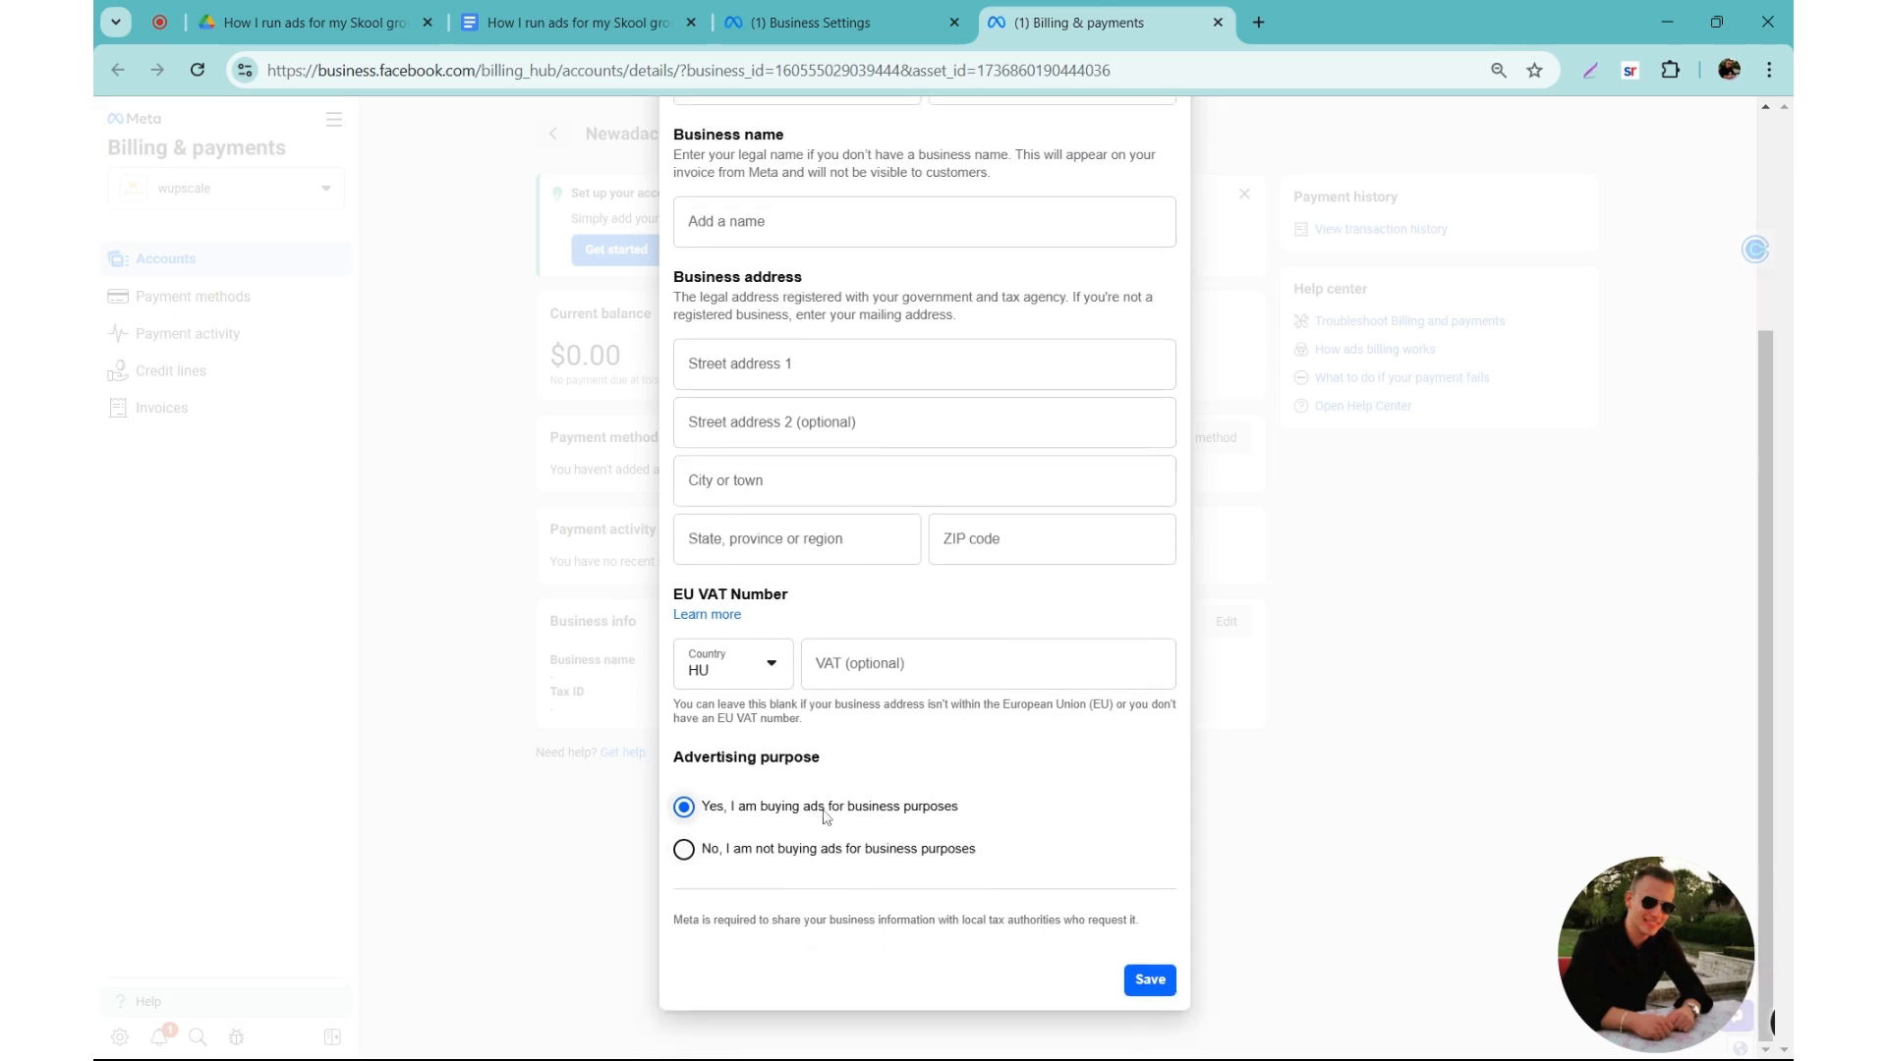
pyautogui.moveTo(826, 817); pyautogui.dragTo(906, 817)
pyautogui.click(705, 814)
pyautogui.moveTo(704, 815); pyautogui.dragTo(949, 809)
pyautogui.scroll(4, 1054, 472)
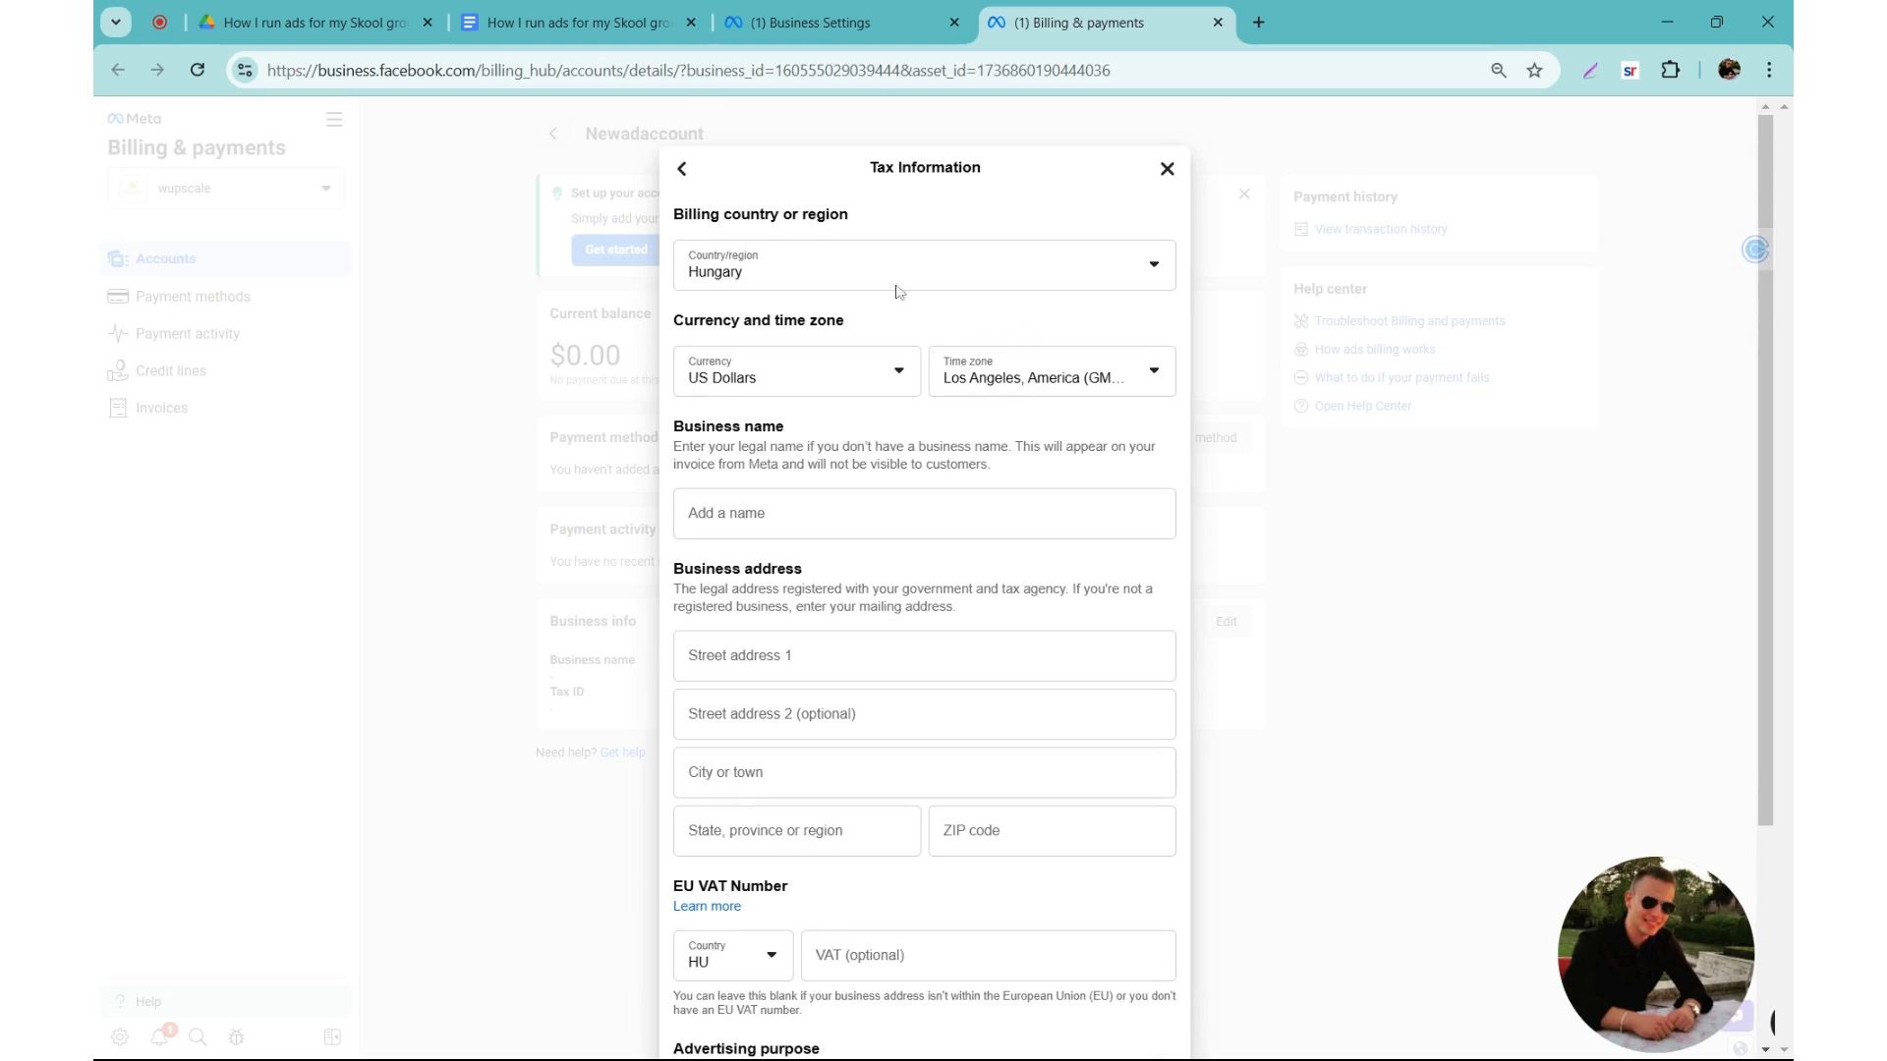
pyautogui.scroll(-3, 747, 565)
pyautogui.scroll(3, 720, 352)
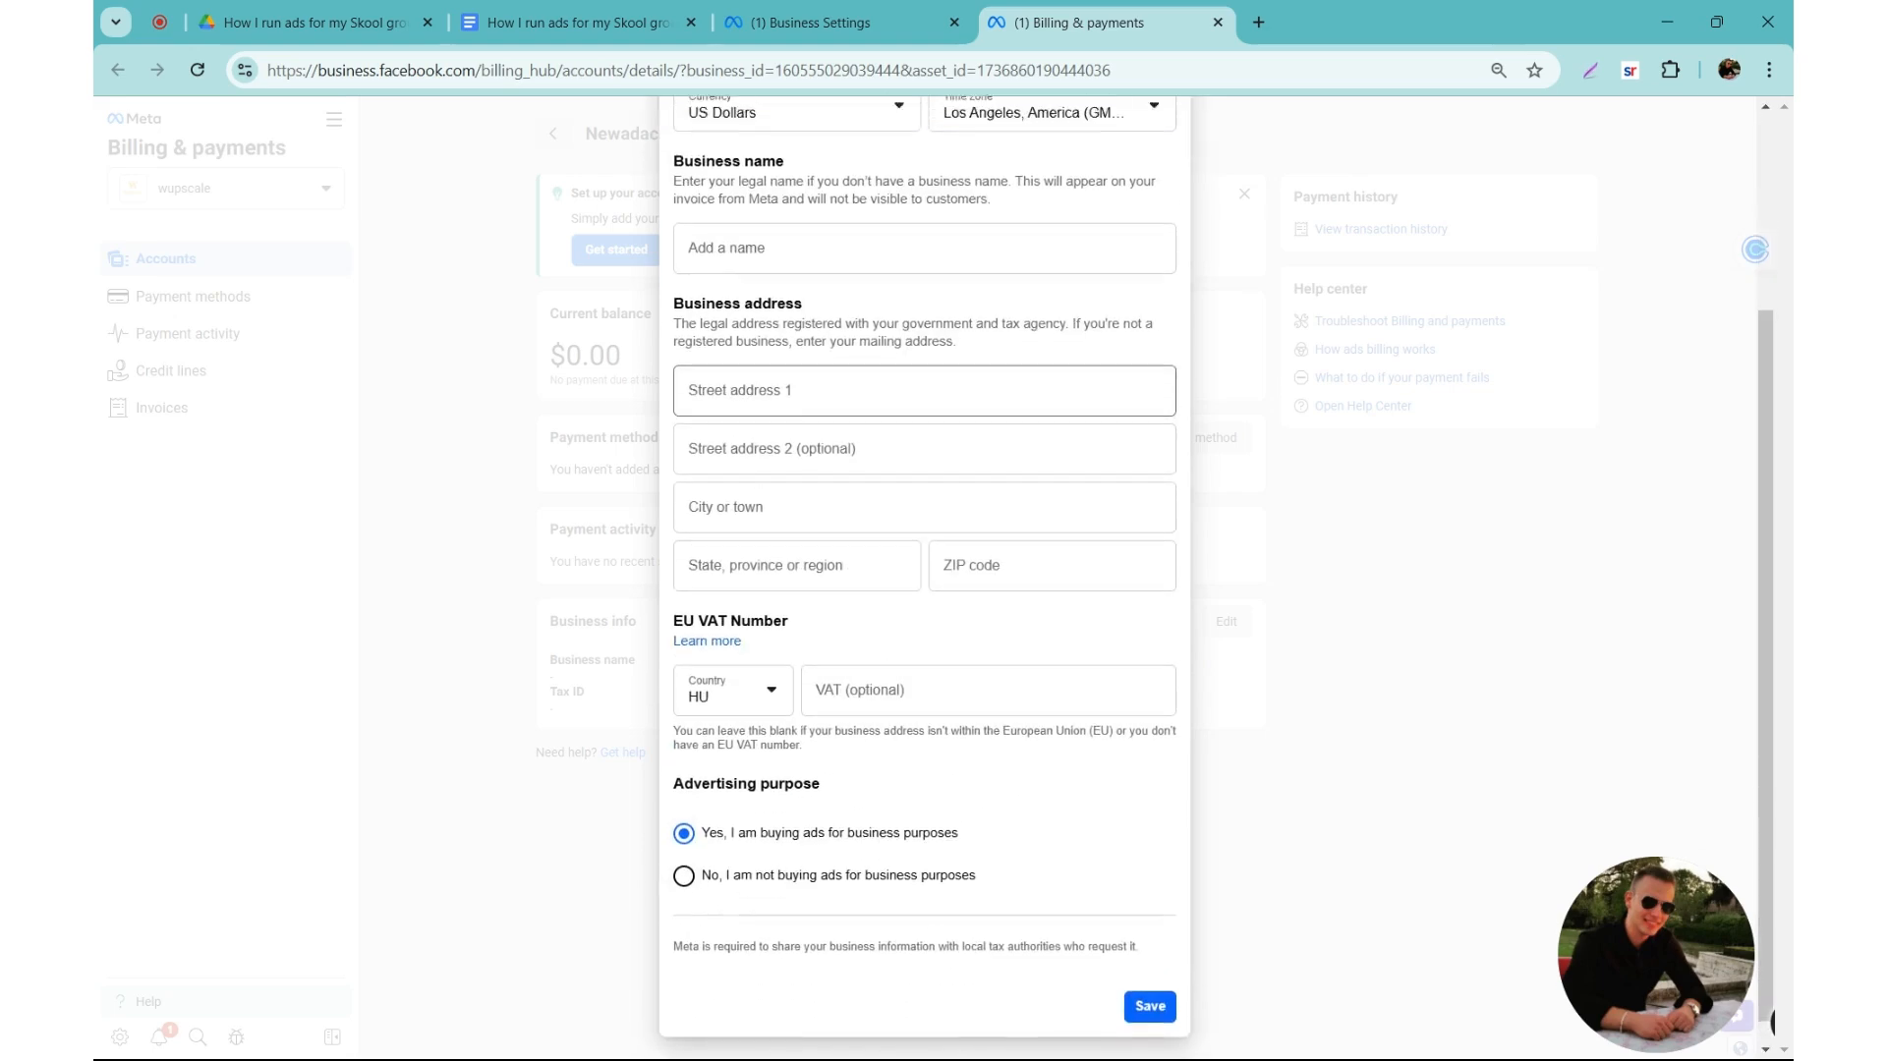
pyautogui.click(682, 171)
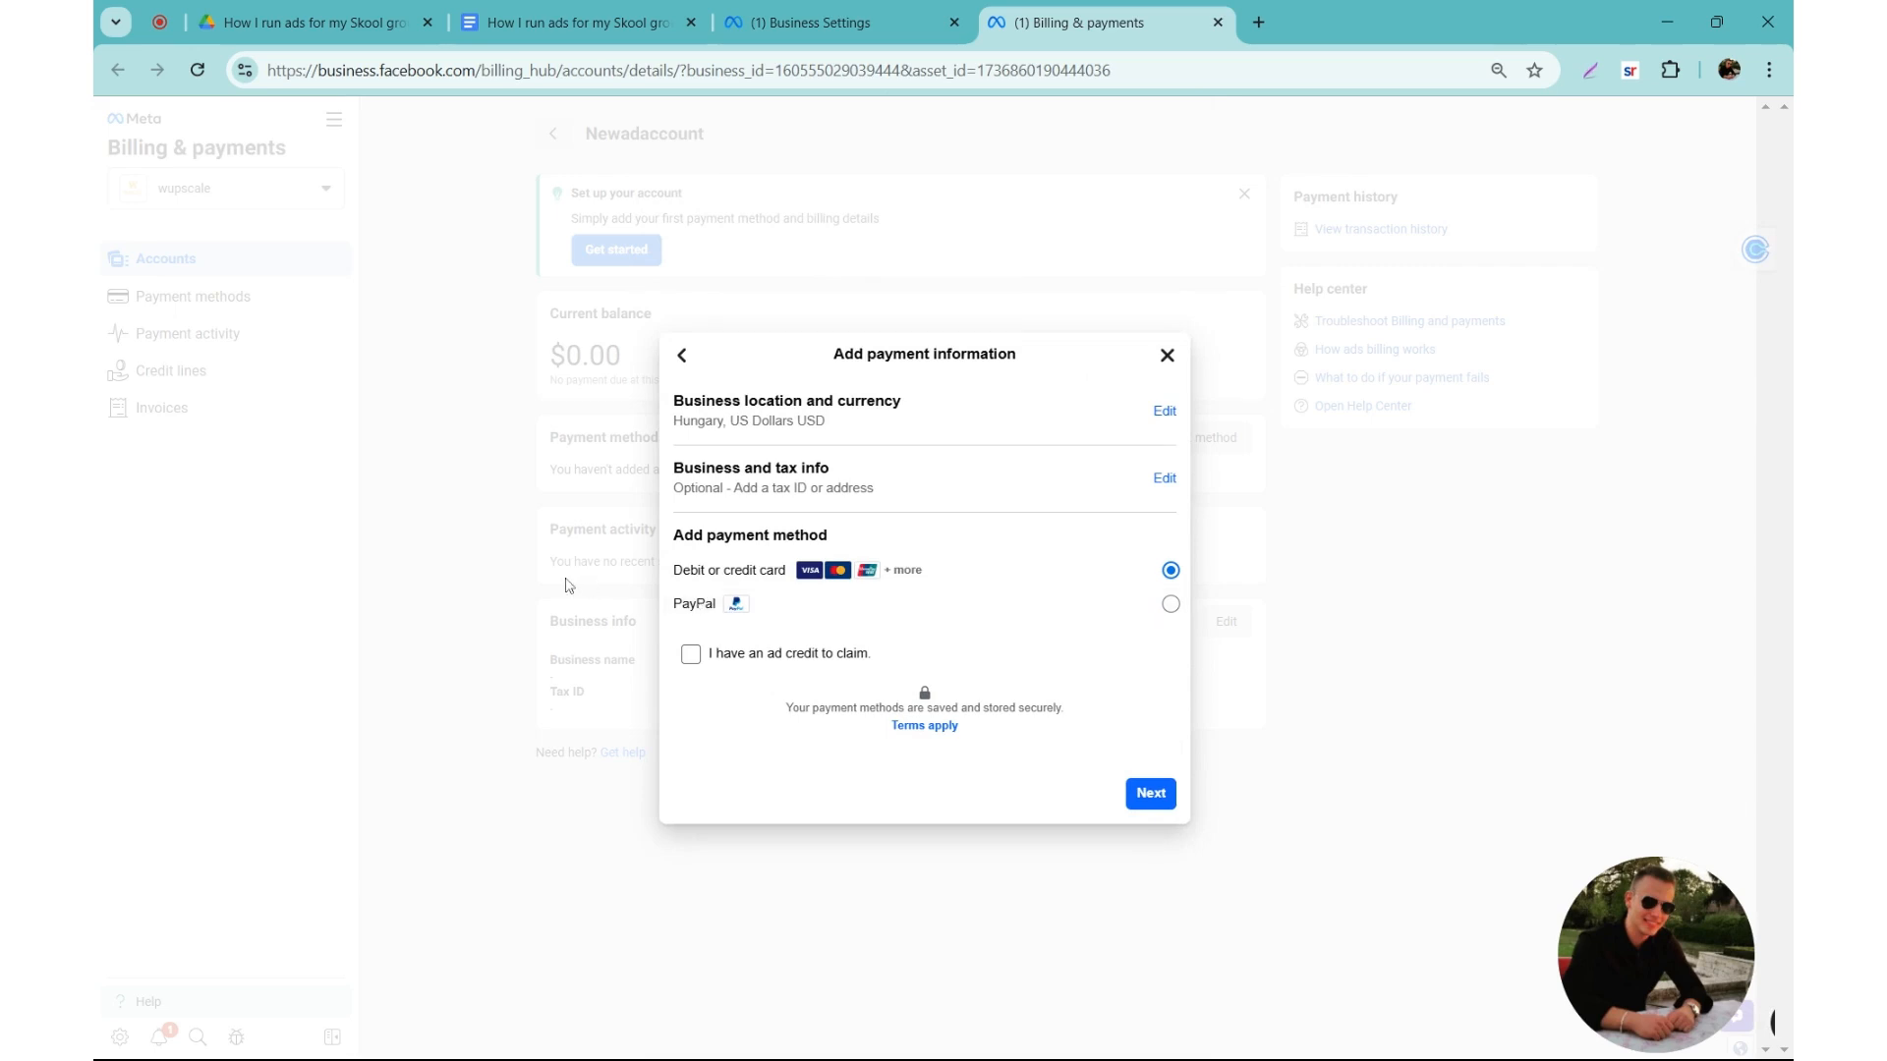
pyautogui.click(1168, 355)
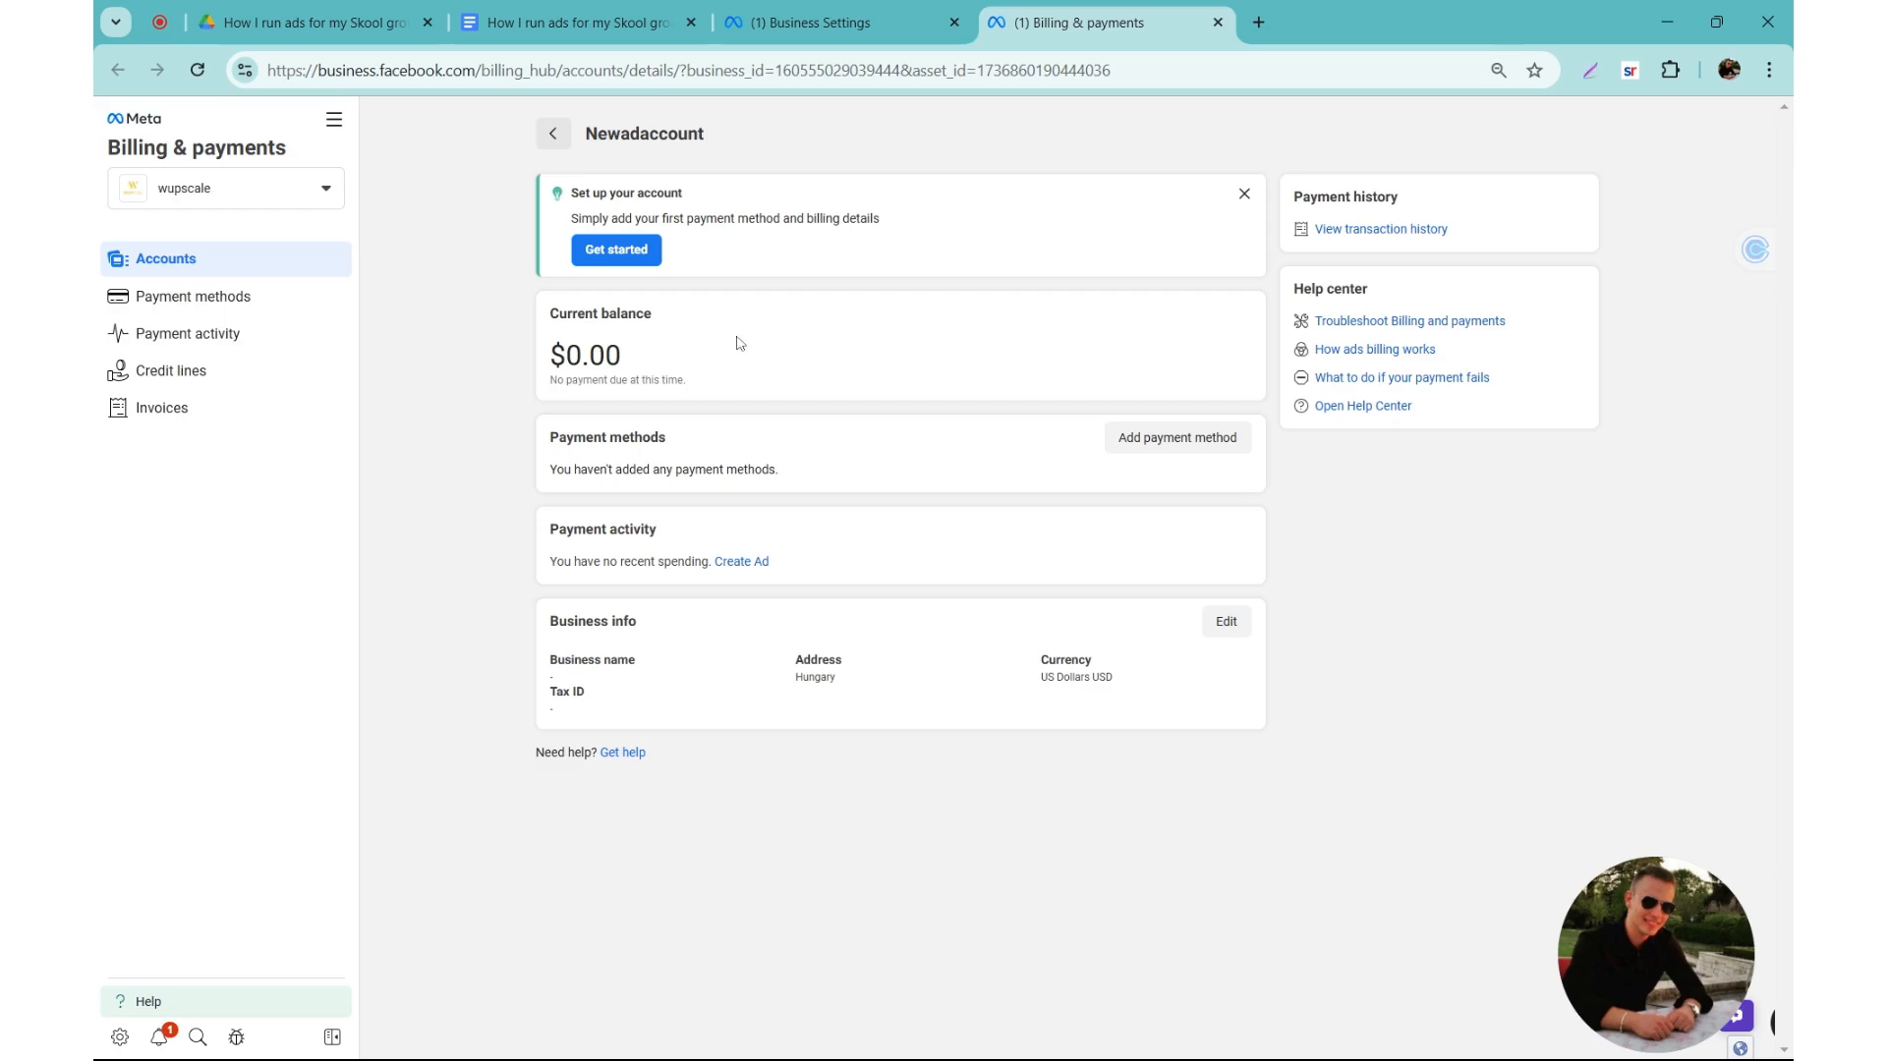
pyautogui.click(1217, 22)
# Step: Check the Facebook Page and Instagram page item in the Meta ads basics outline in Google Docs
pyautogui.click(580, 22)
pyautogui.click(781, 542)
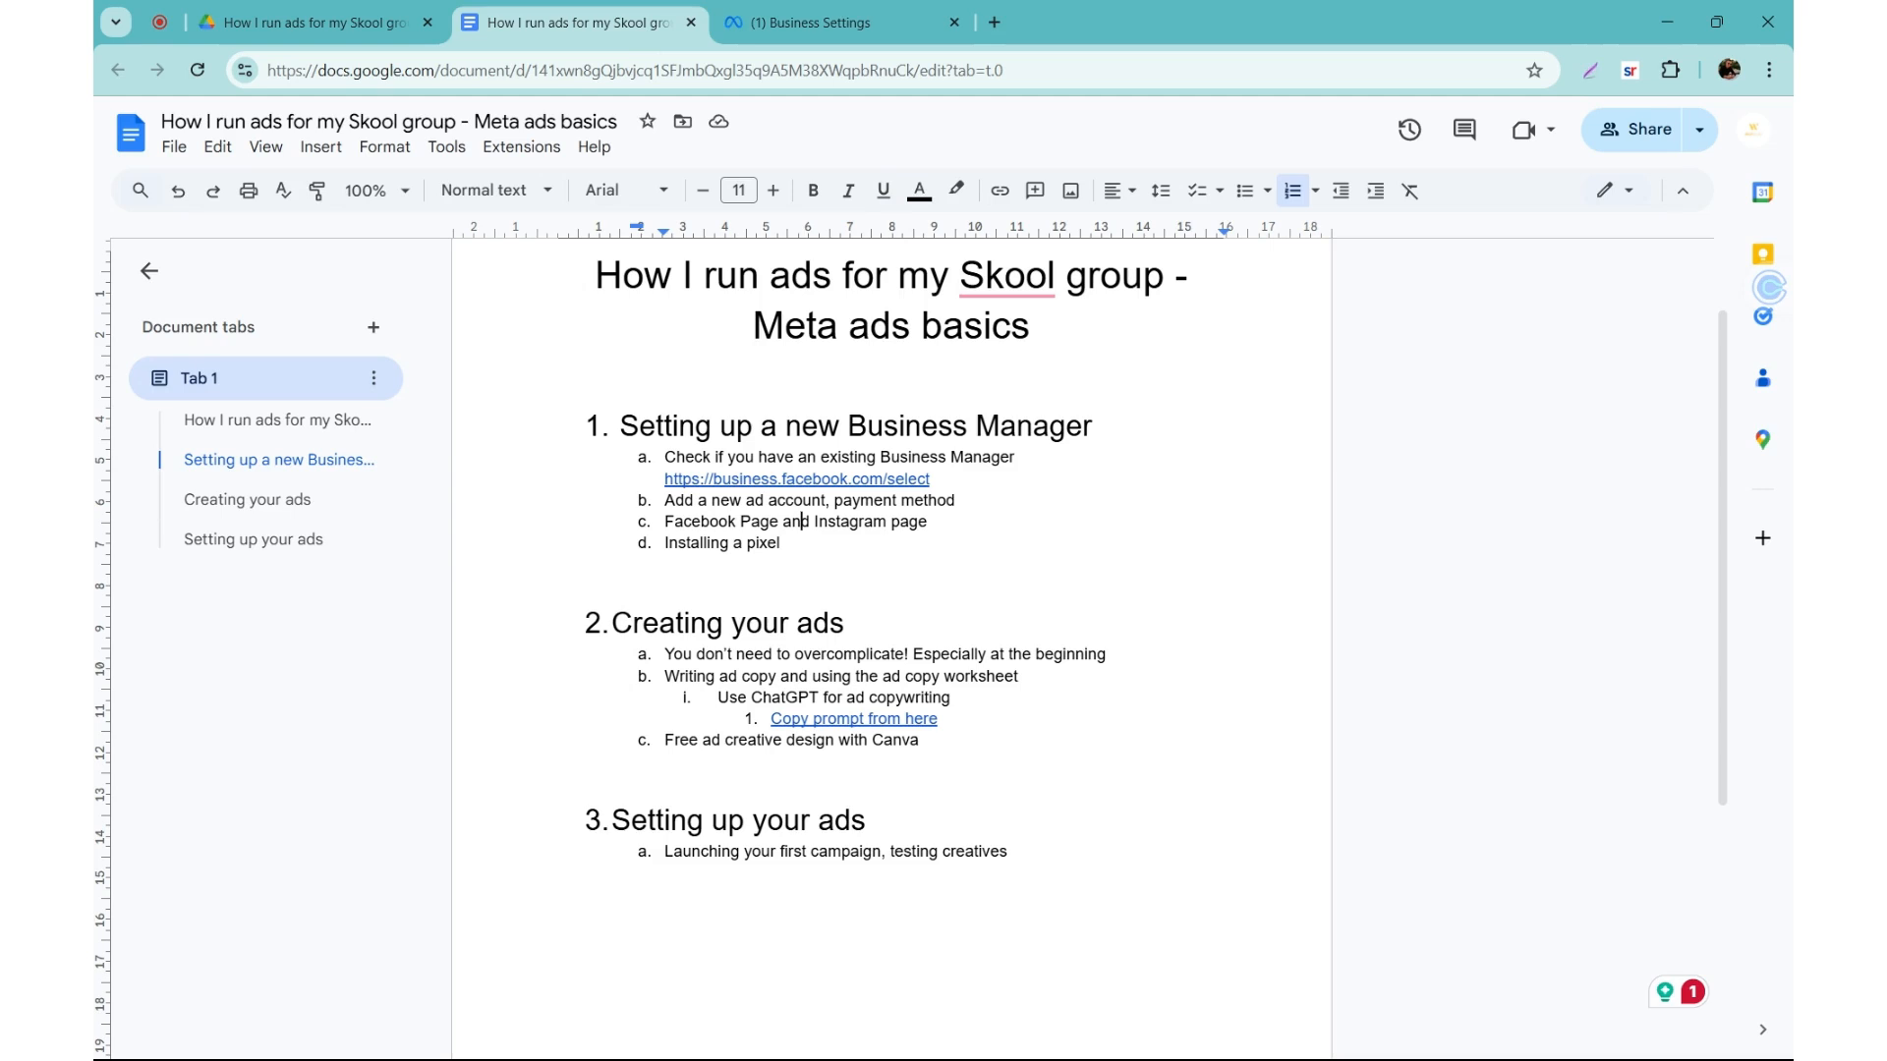
pyautogui.moveTo(665, 522); pyautogui.dragTo(783, 522)
pyautogui.click(783, 522)
pyautogui.moveTo(815, 522); pyautogui.dragTo(905, 522)
# Step: Switch to Meta Business Settings, view the dialog for adding an Instagram account and close it
pyautogui.click(818, 22)
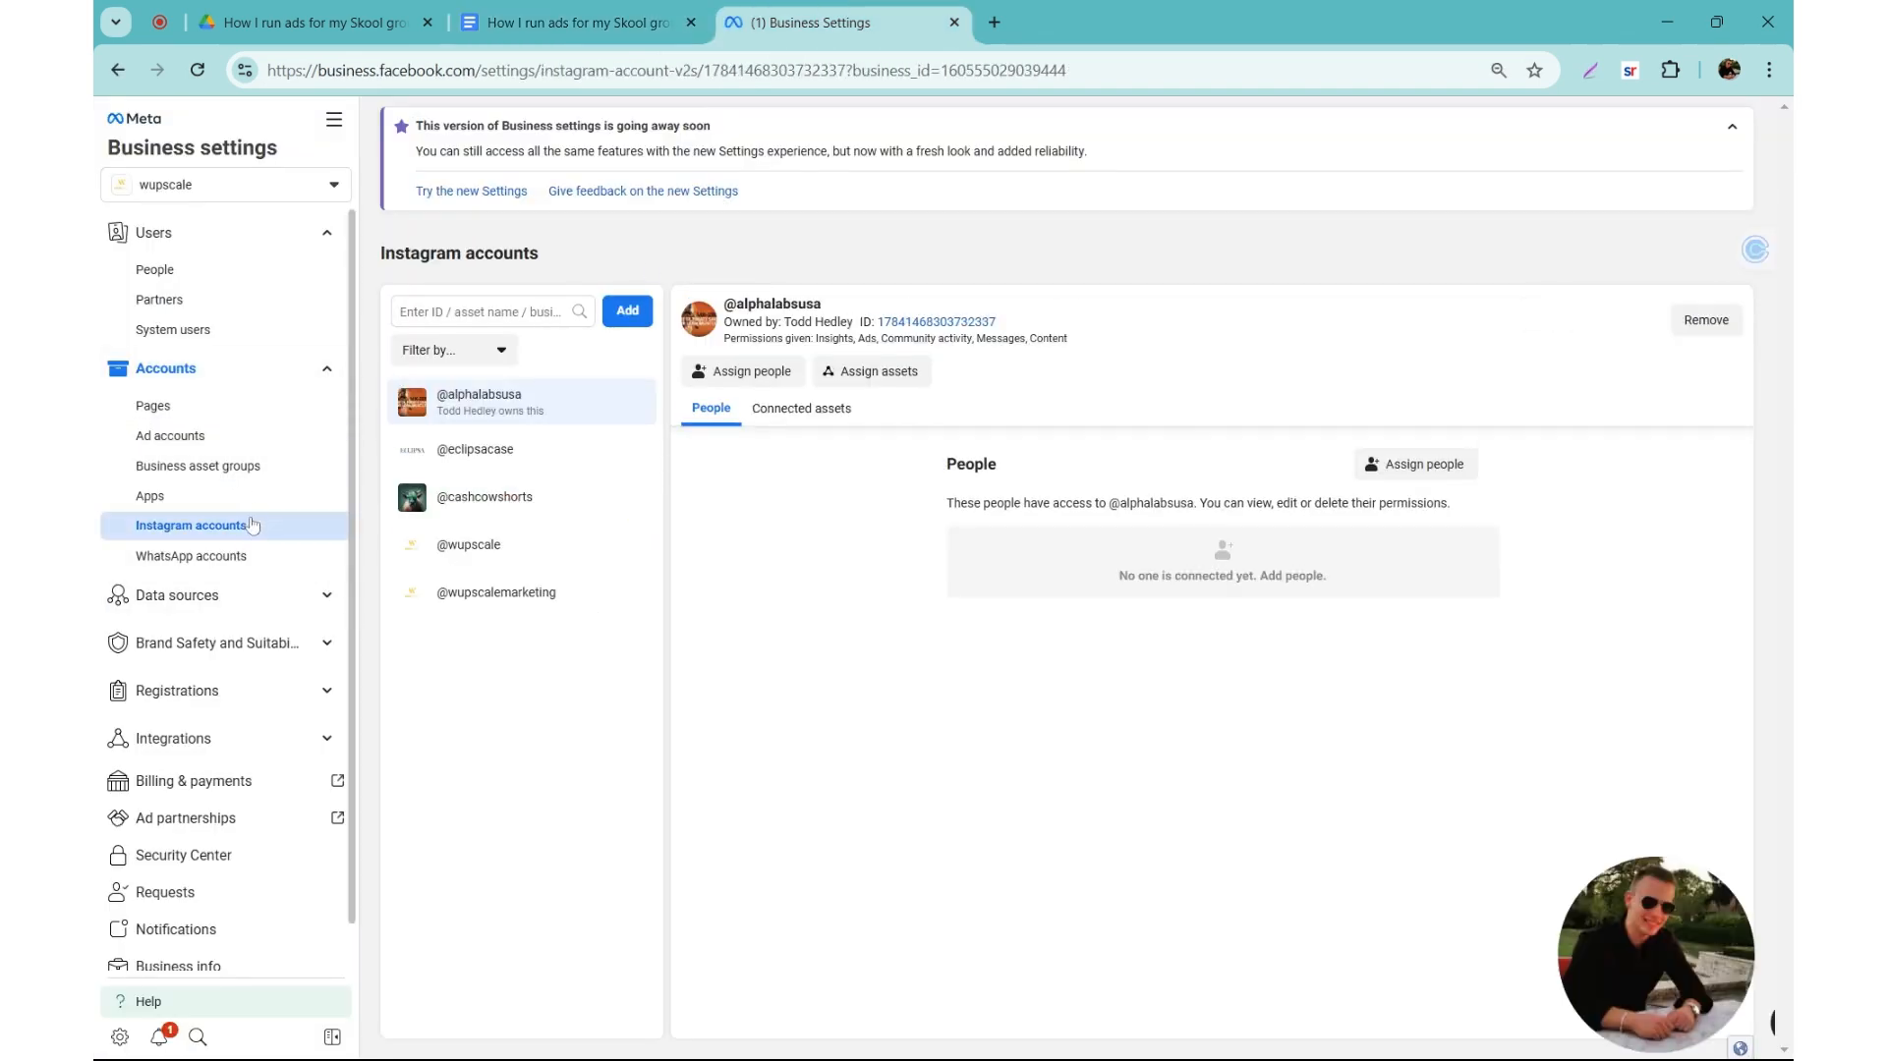
pyautogui.click(619, 315)
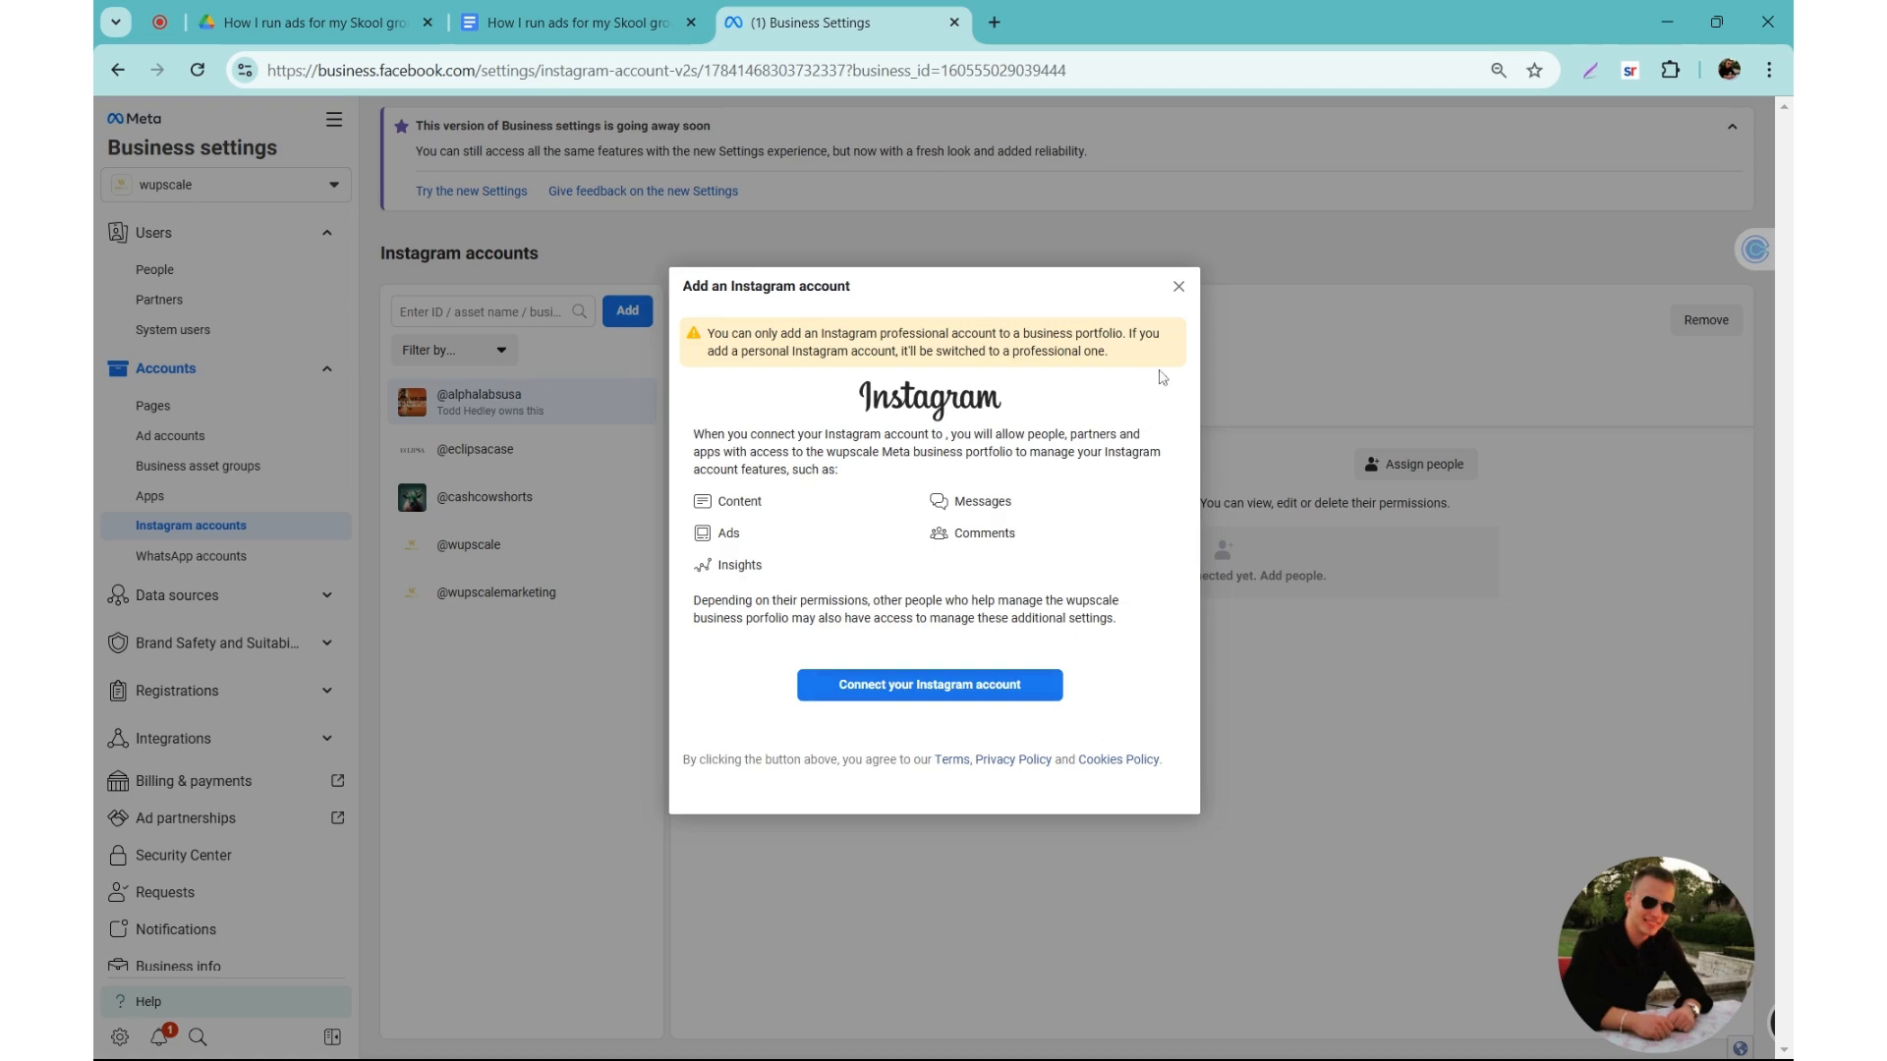
pyautogui.click(1179, 287)
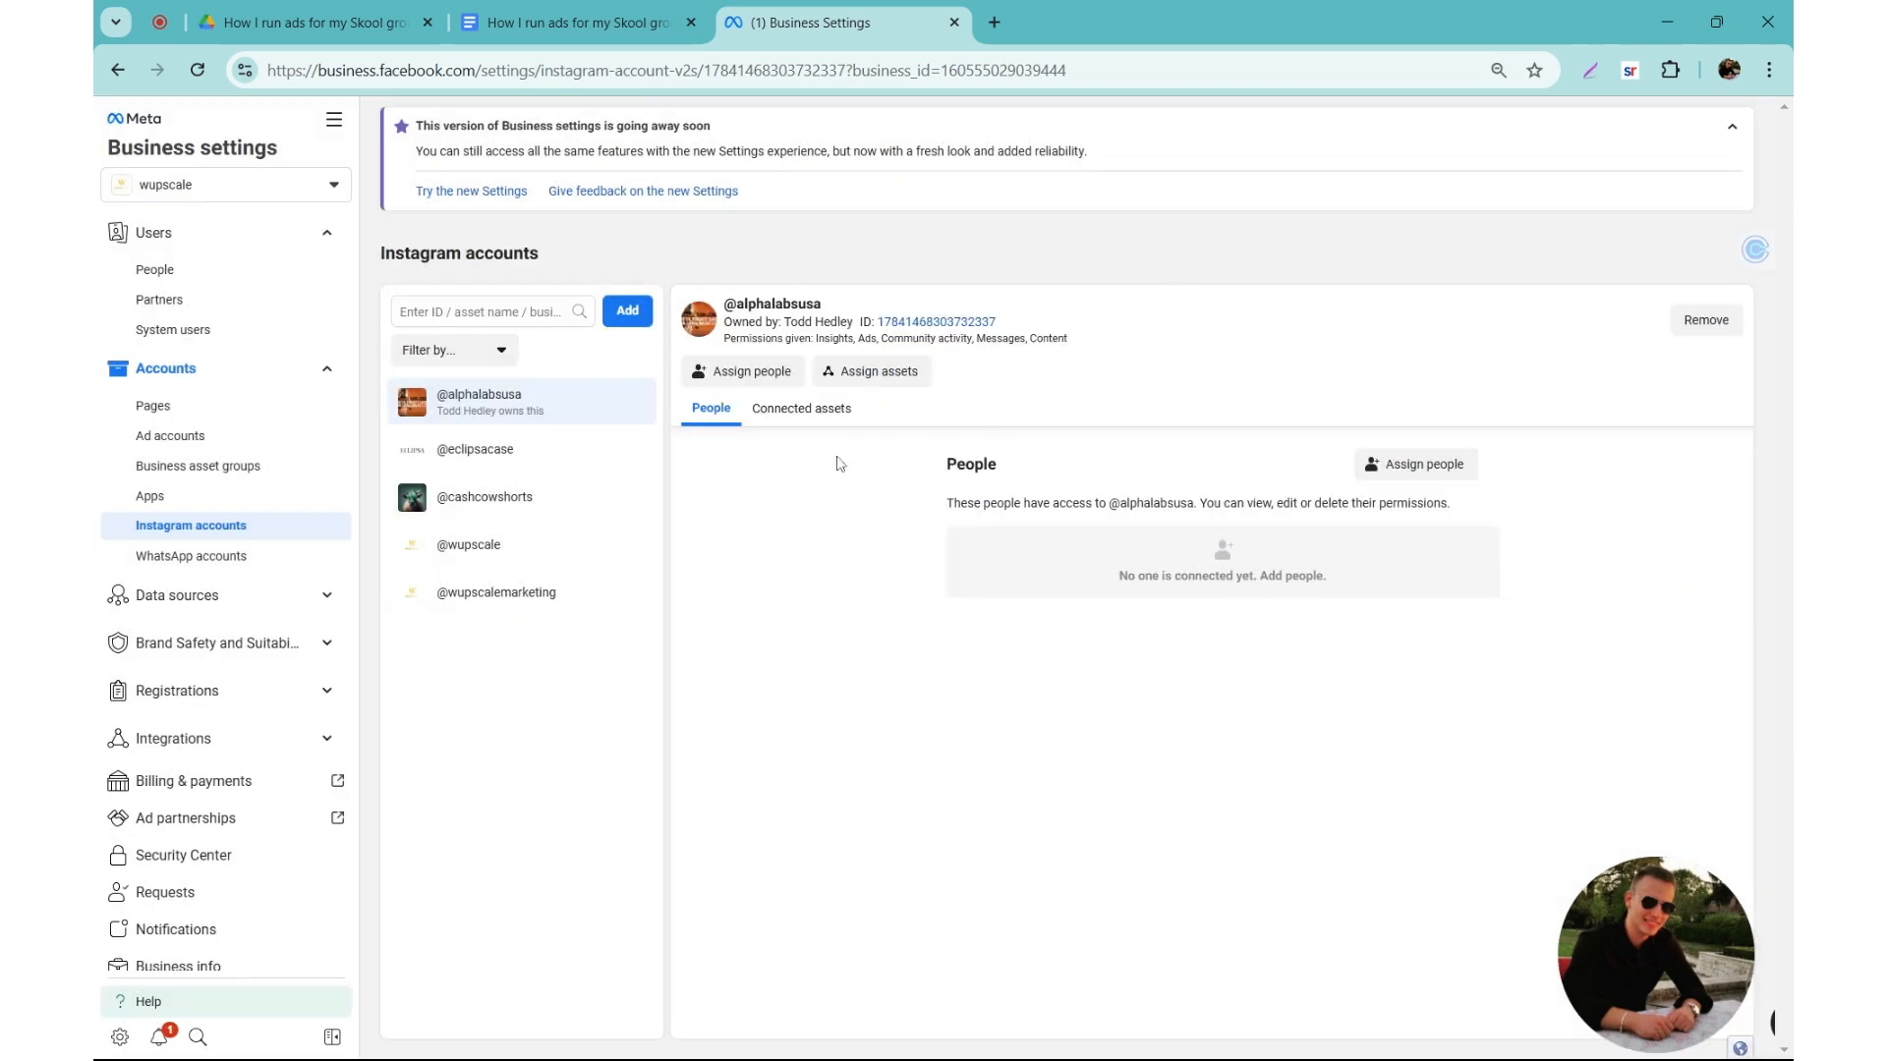
pyautogui.click(1378, 450)
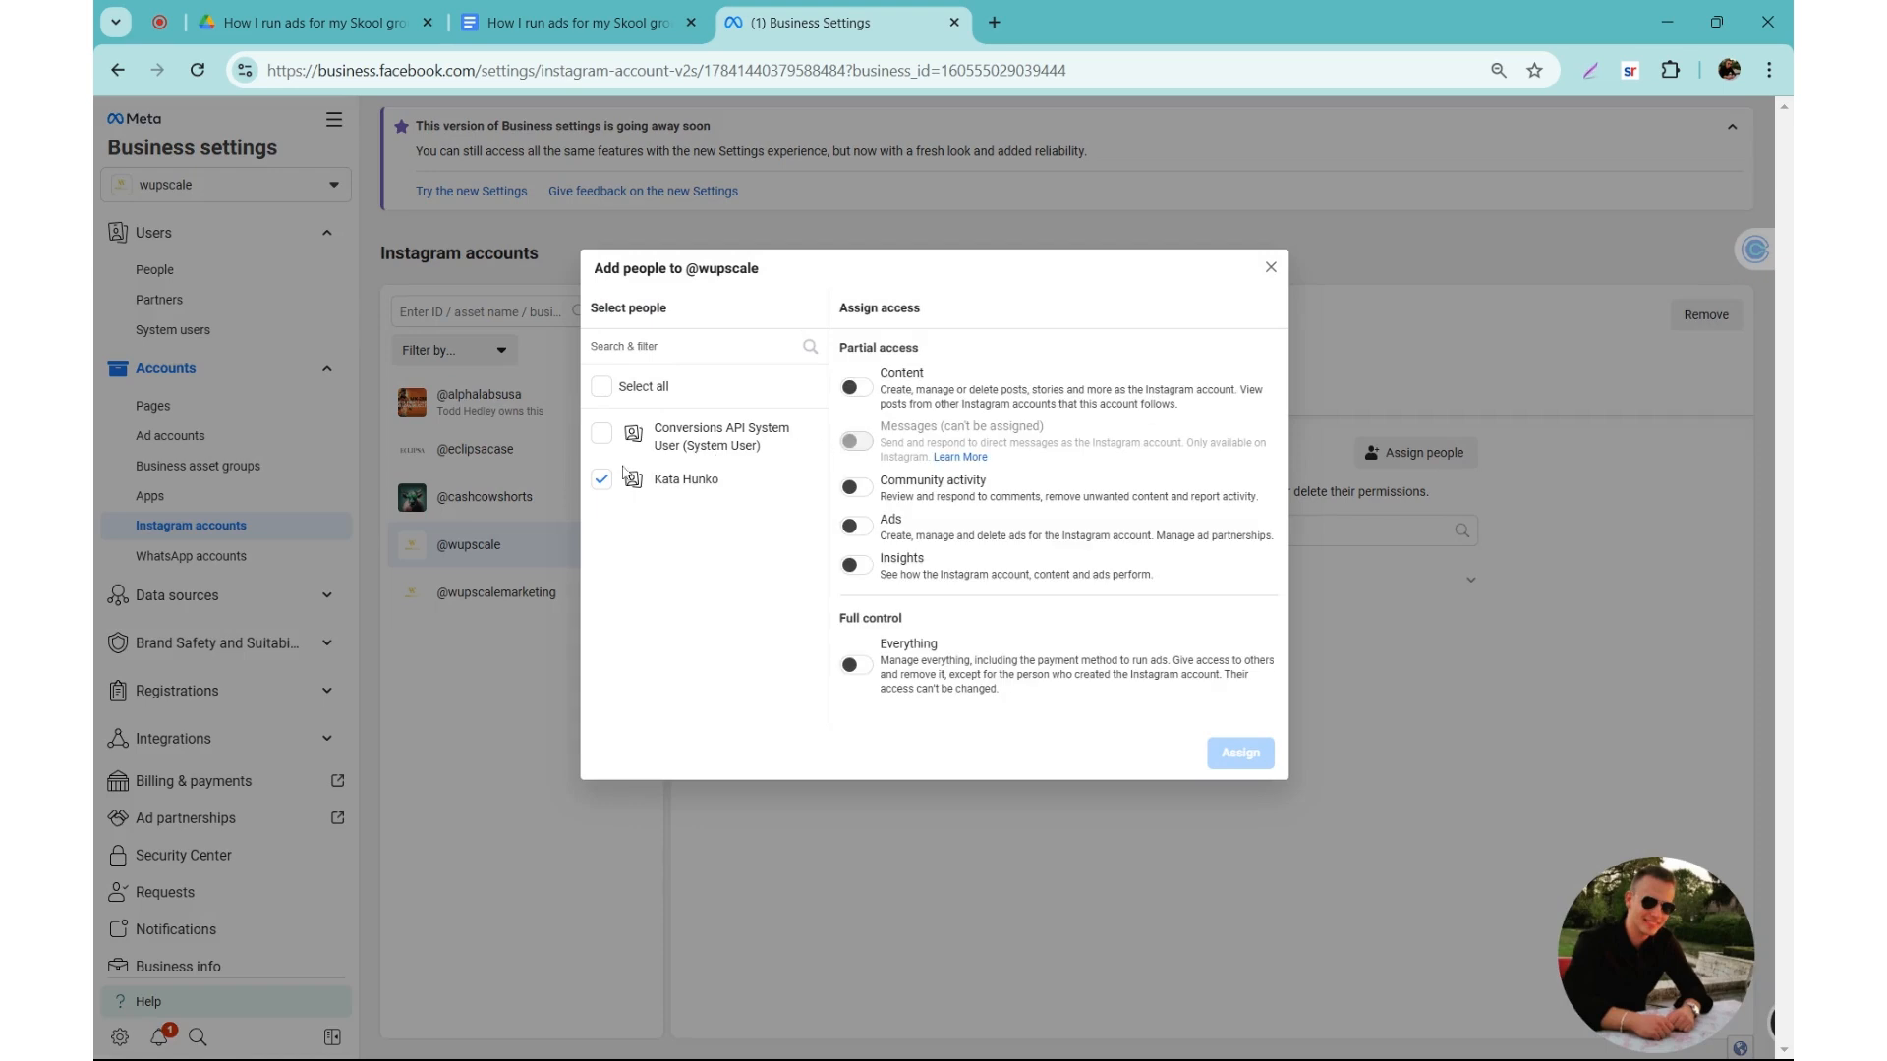
pyautogui.click(601, 479)
pyautogui.click(856, 666)
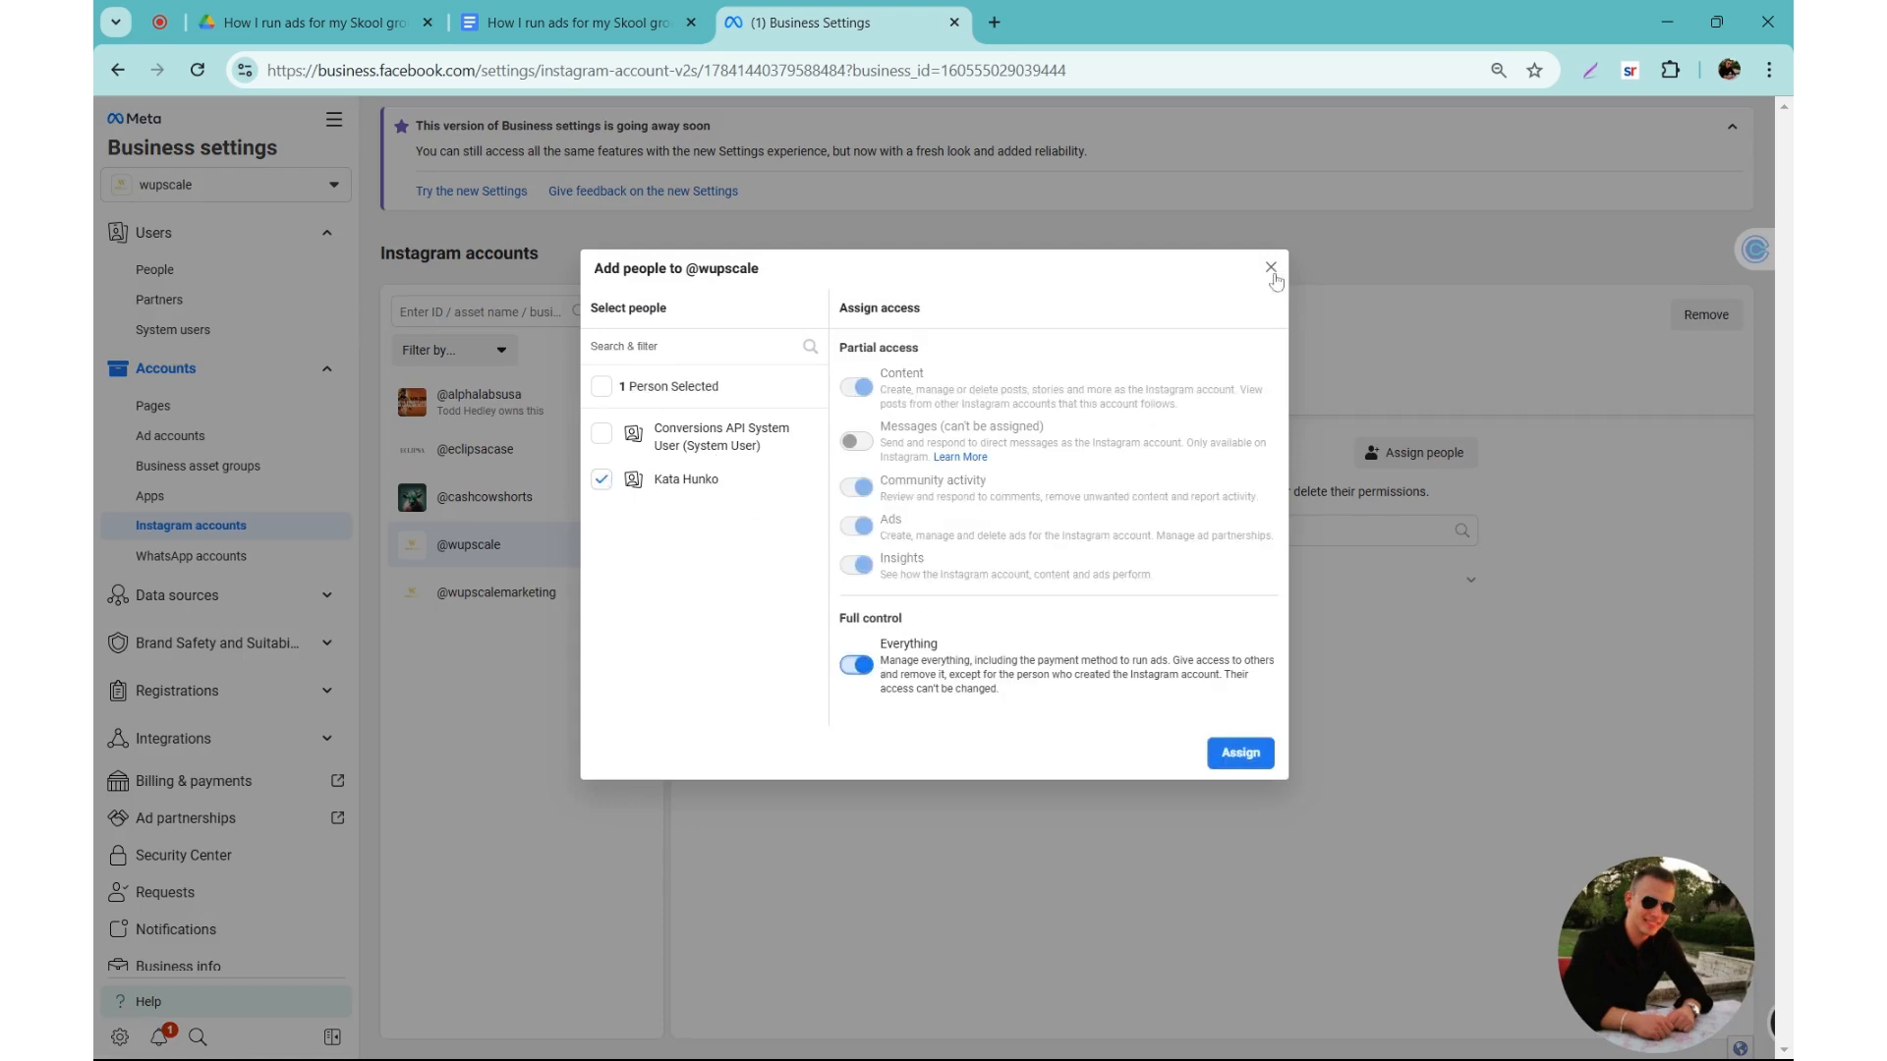
pyautogui.click(1271, 268)
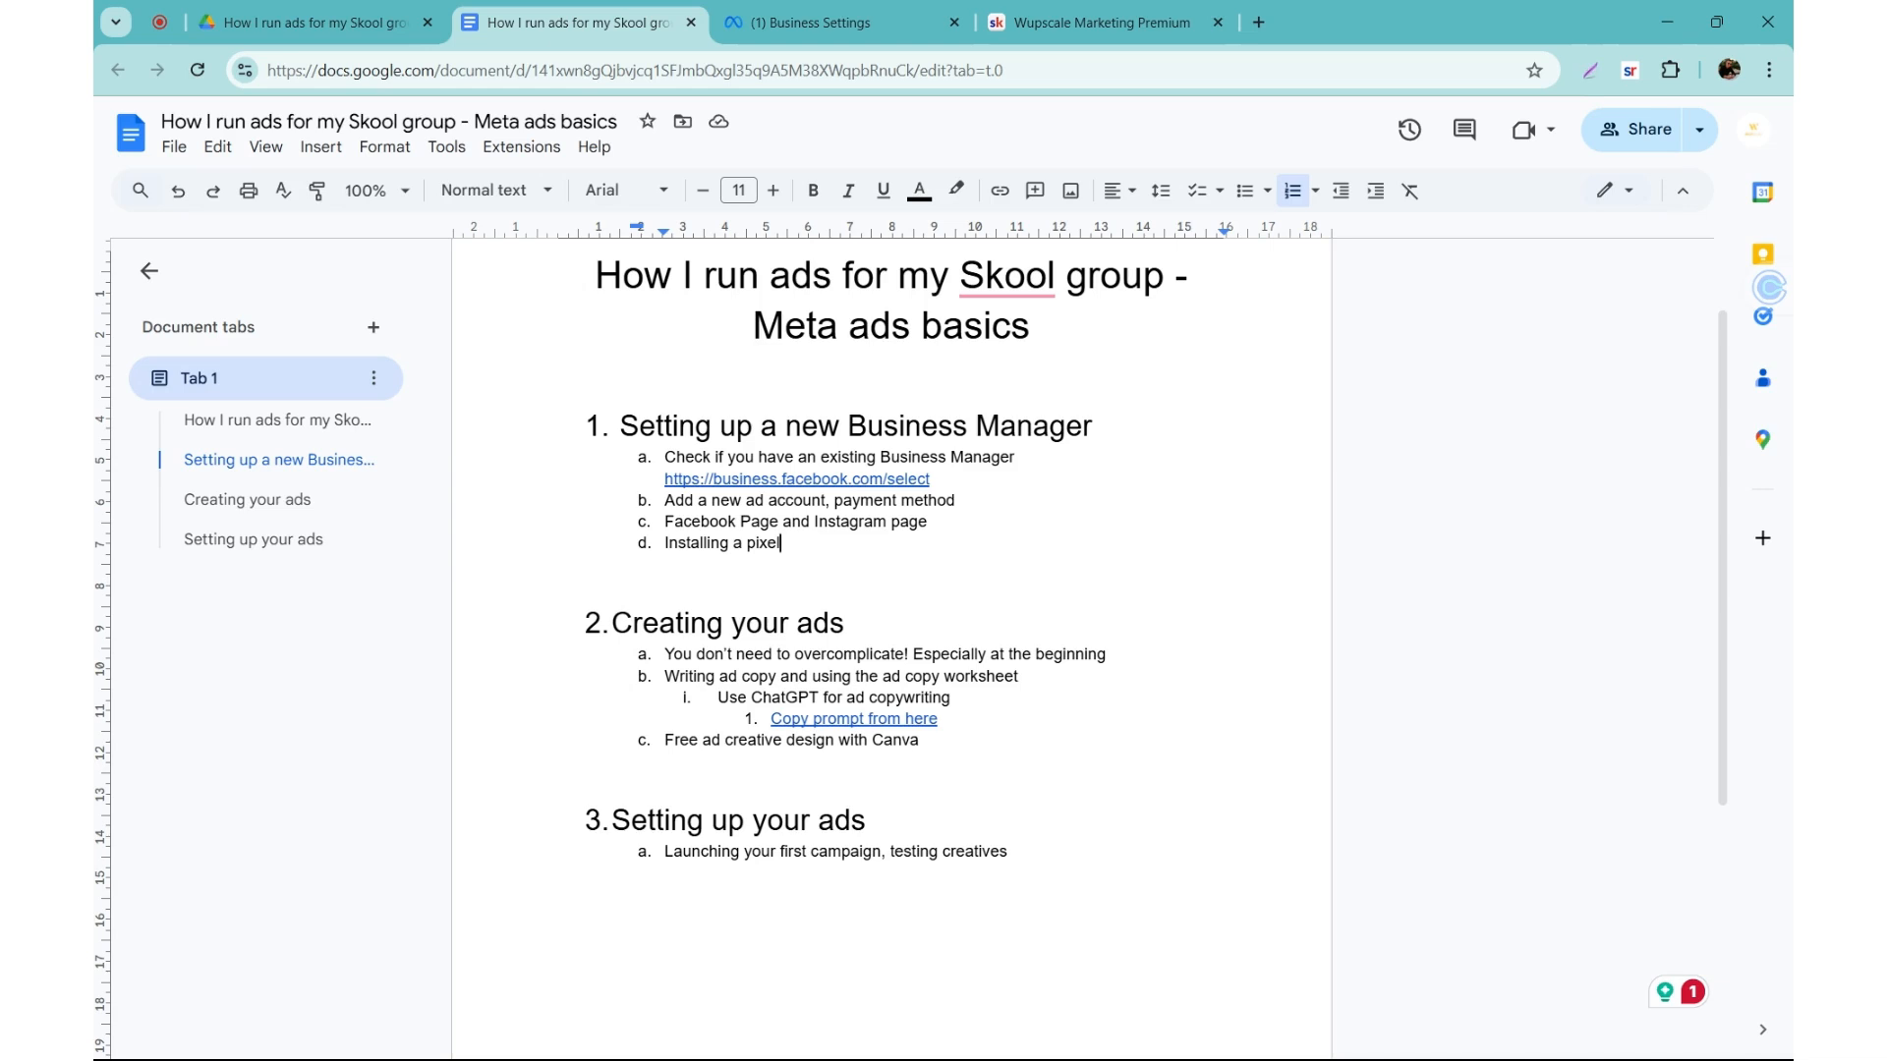
# Step: Create a dataset named Skool group pixel in Meta Business Settings, and close the Meta Pixel and Conversions API connection setup
pyautogui.click(796, 21)
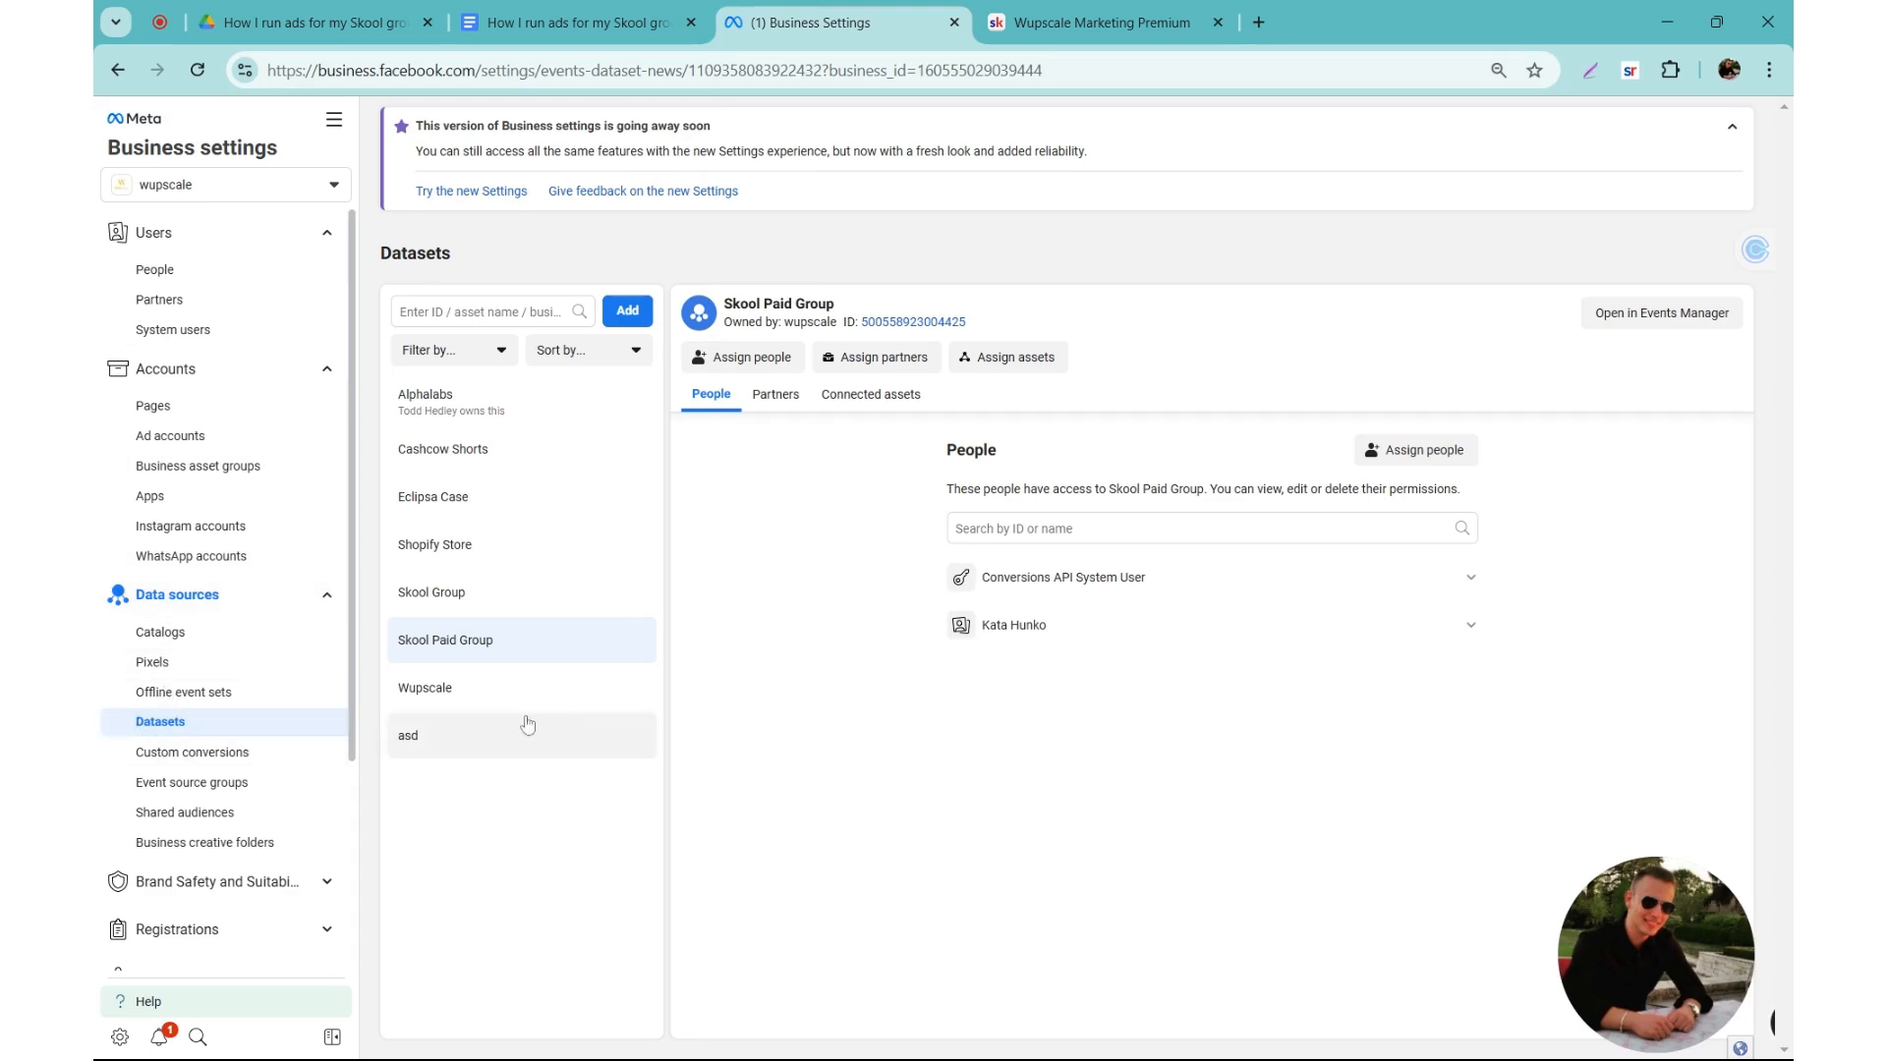
pyautogui.click(633, 319)
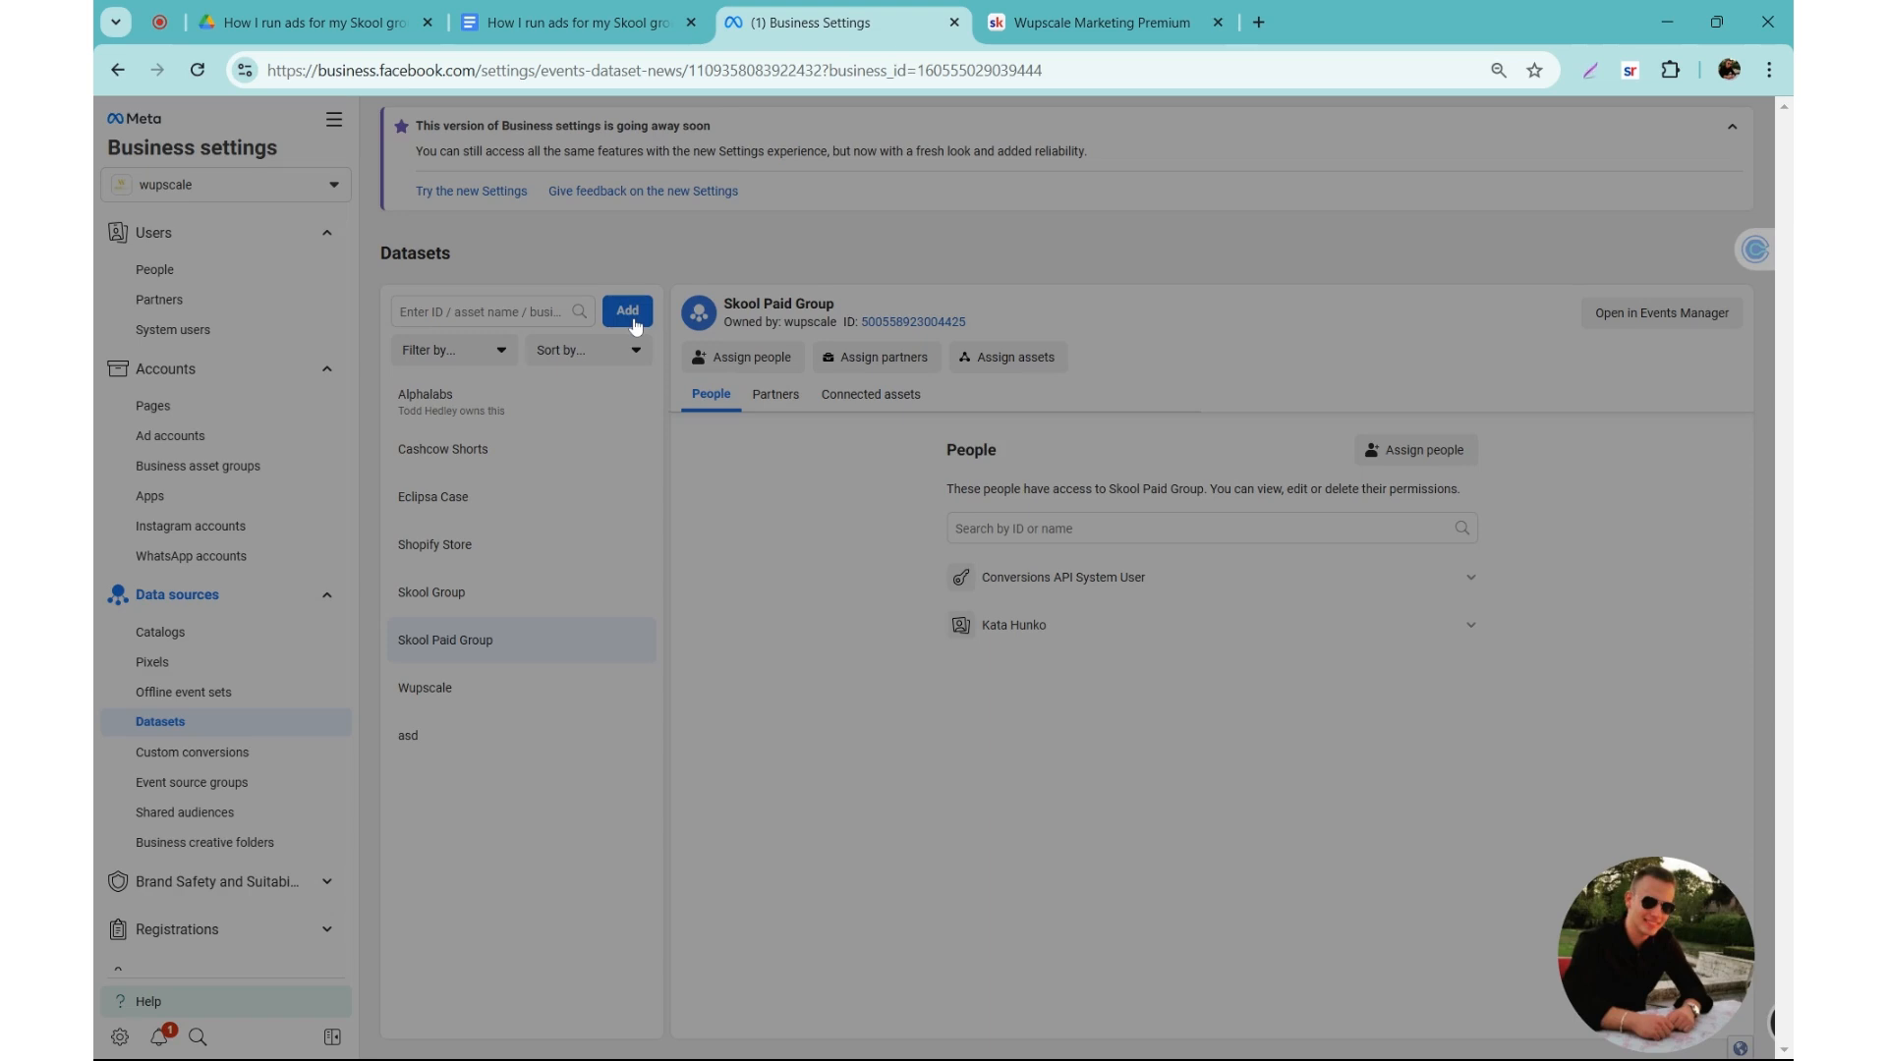
pyautogui.click(735, 538)
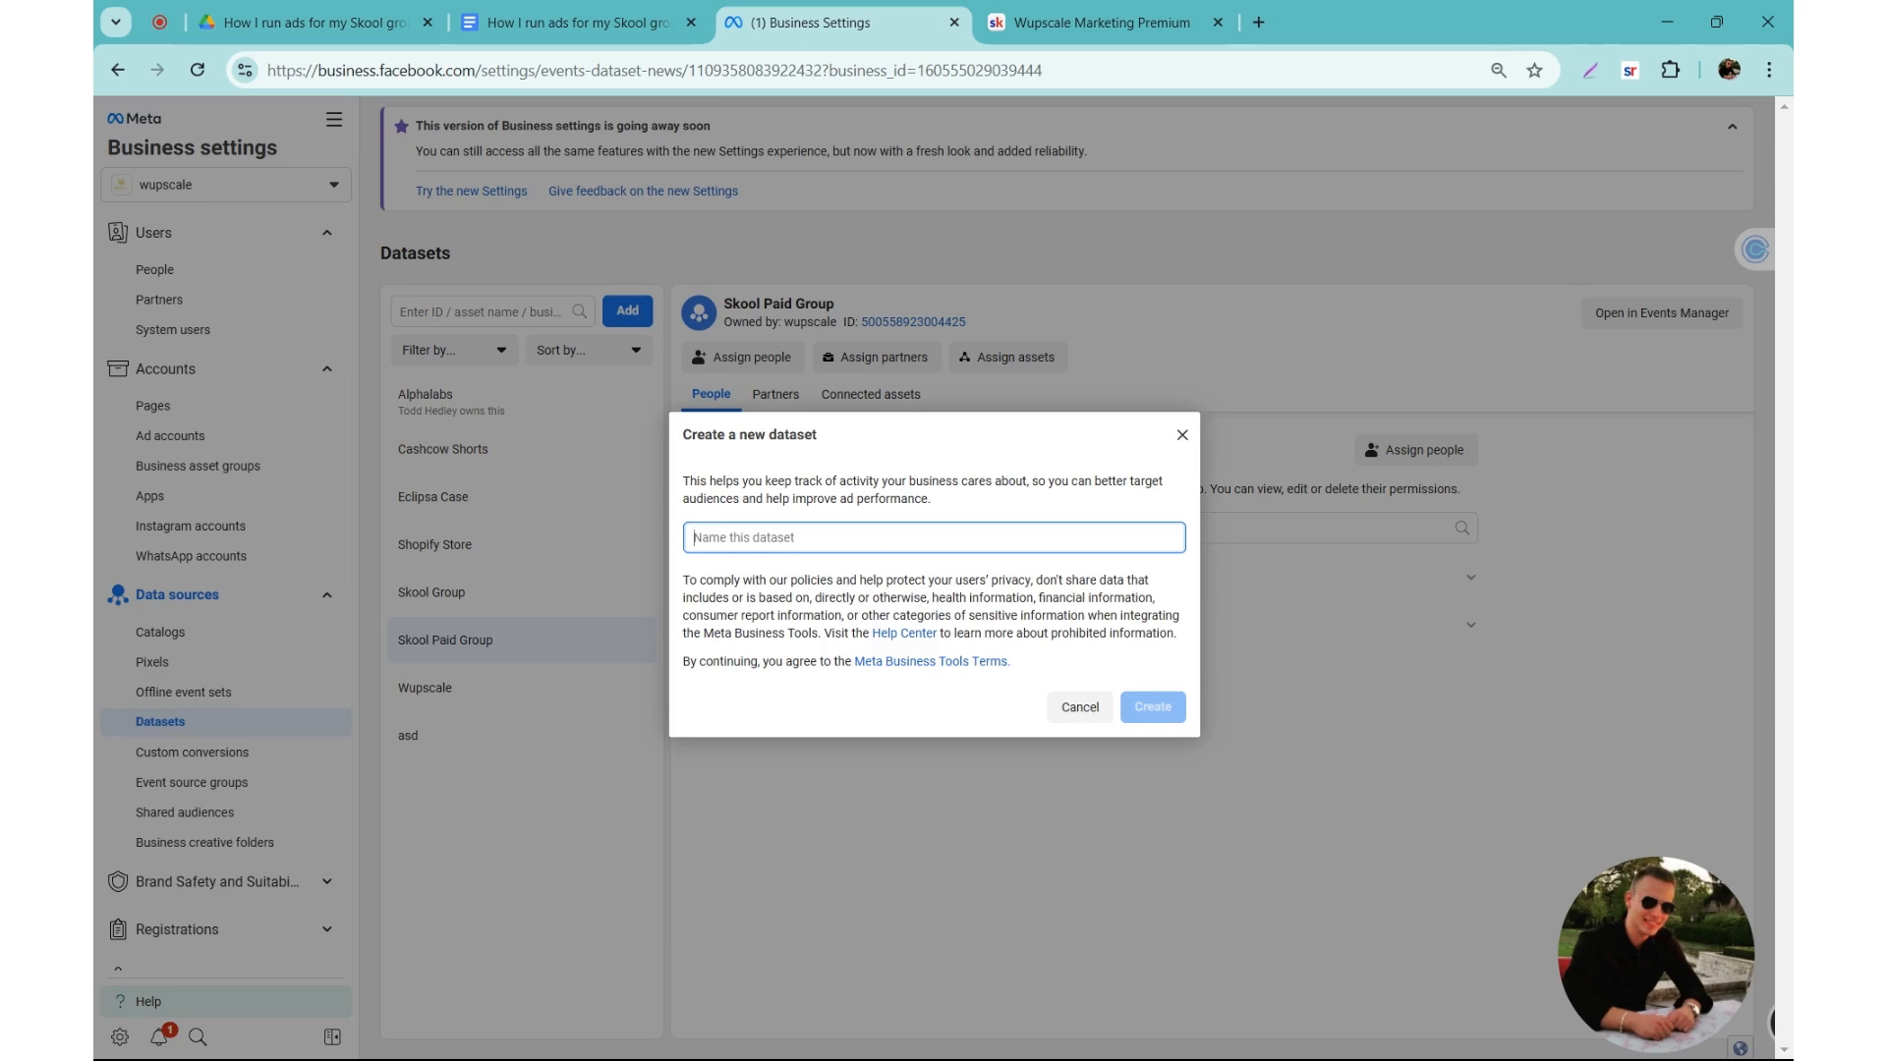
pyautogui.write('Skool group pixel')
pyautogui.click(1140, 713)
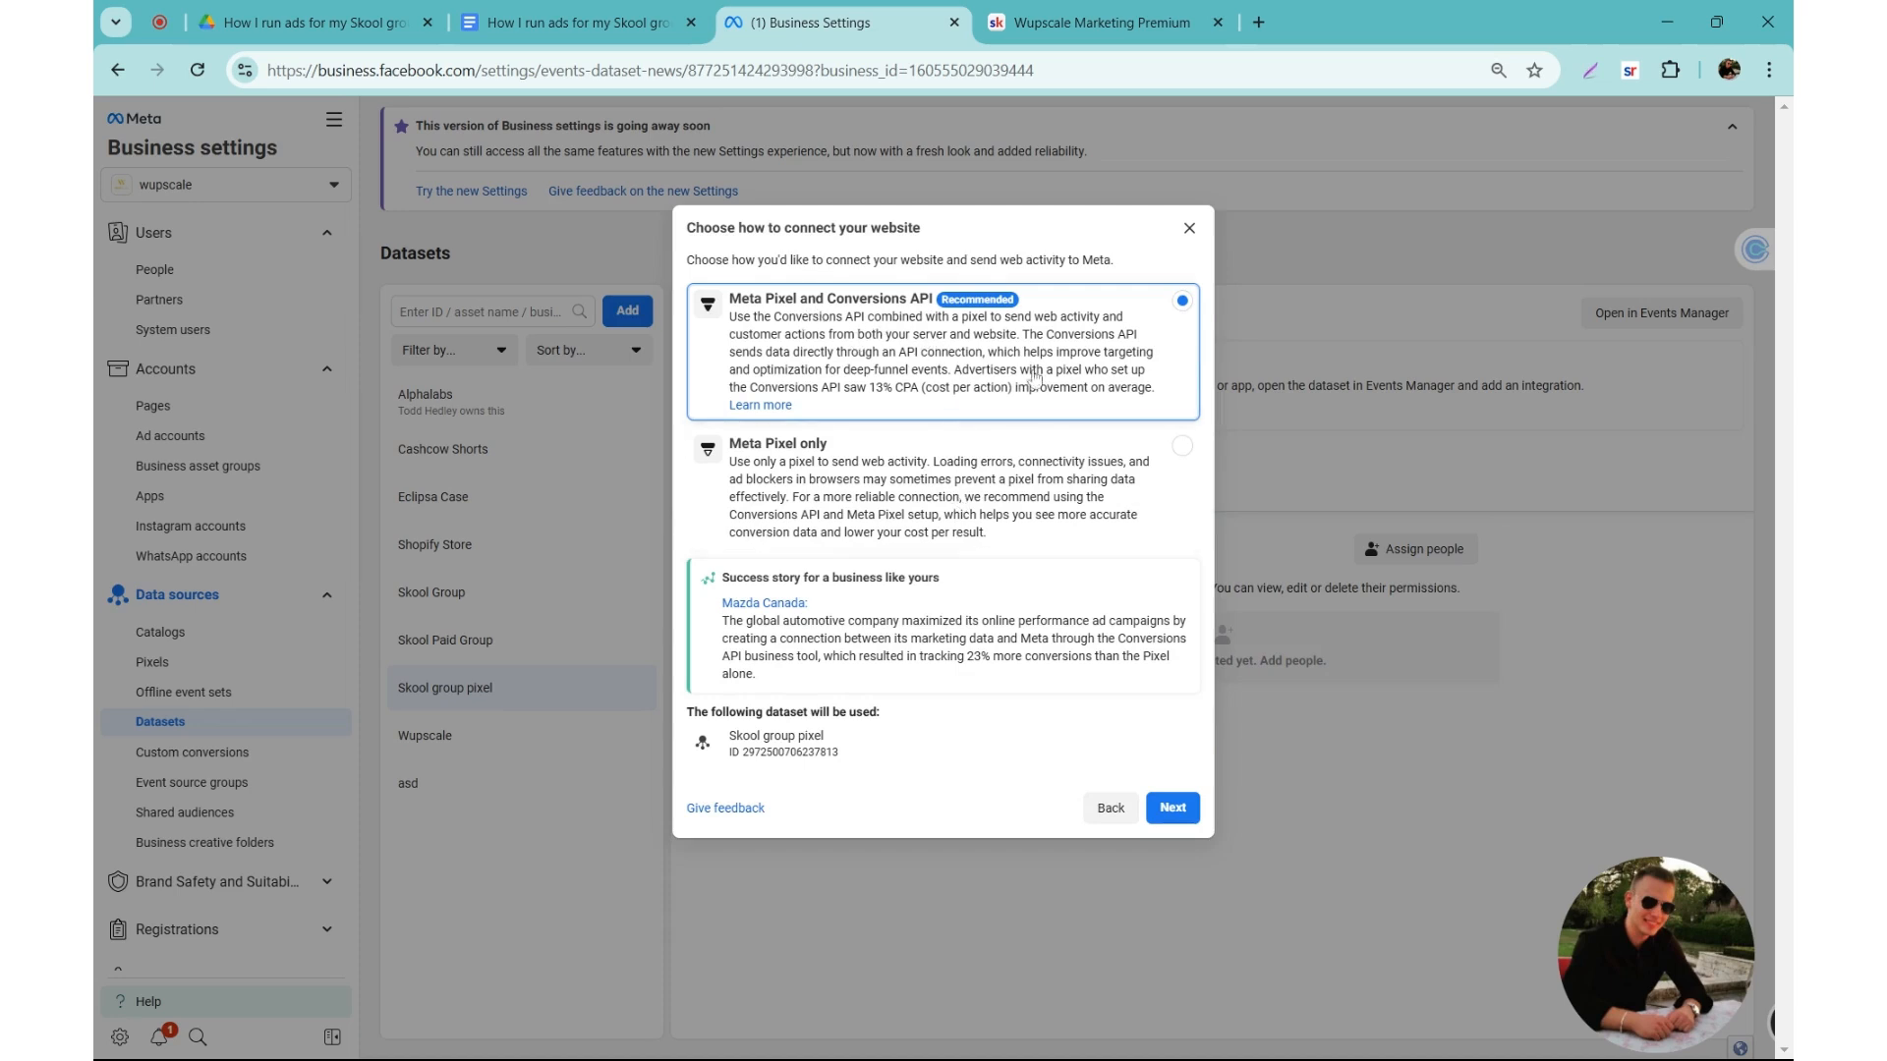
pyautogui.click(1178, 818)
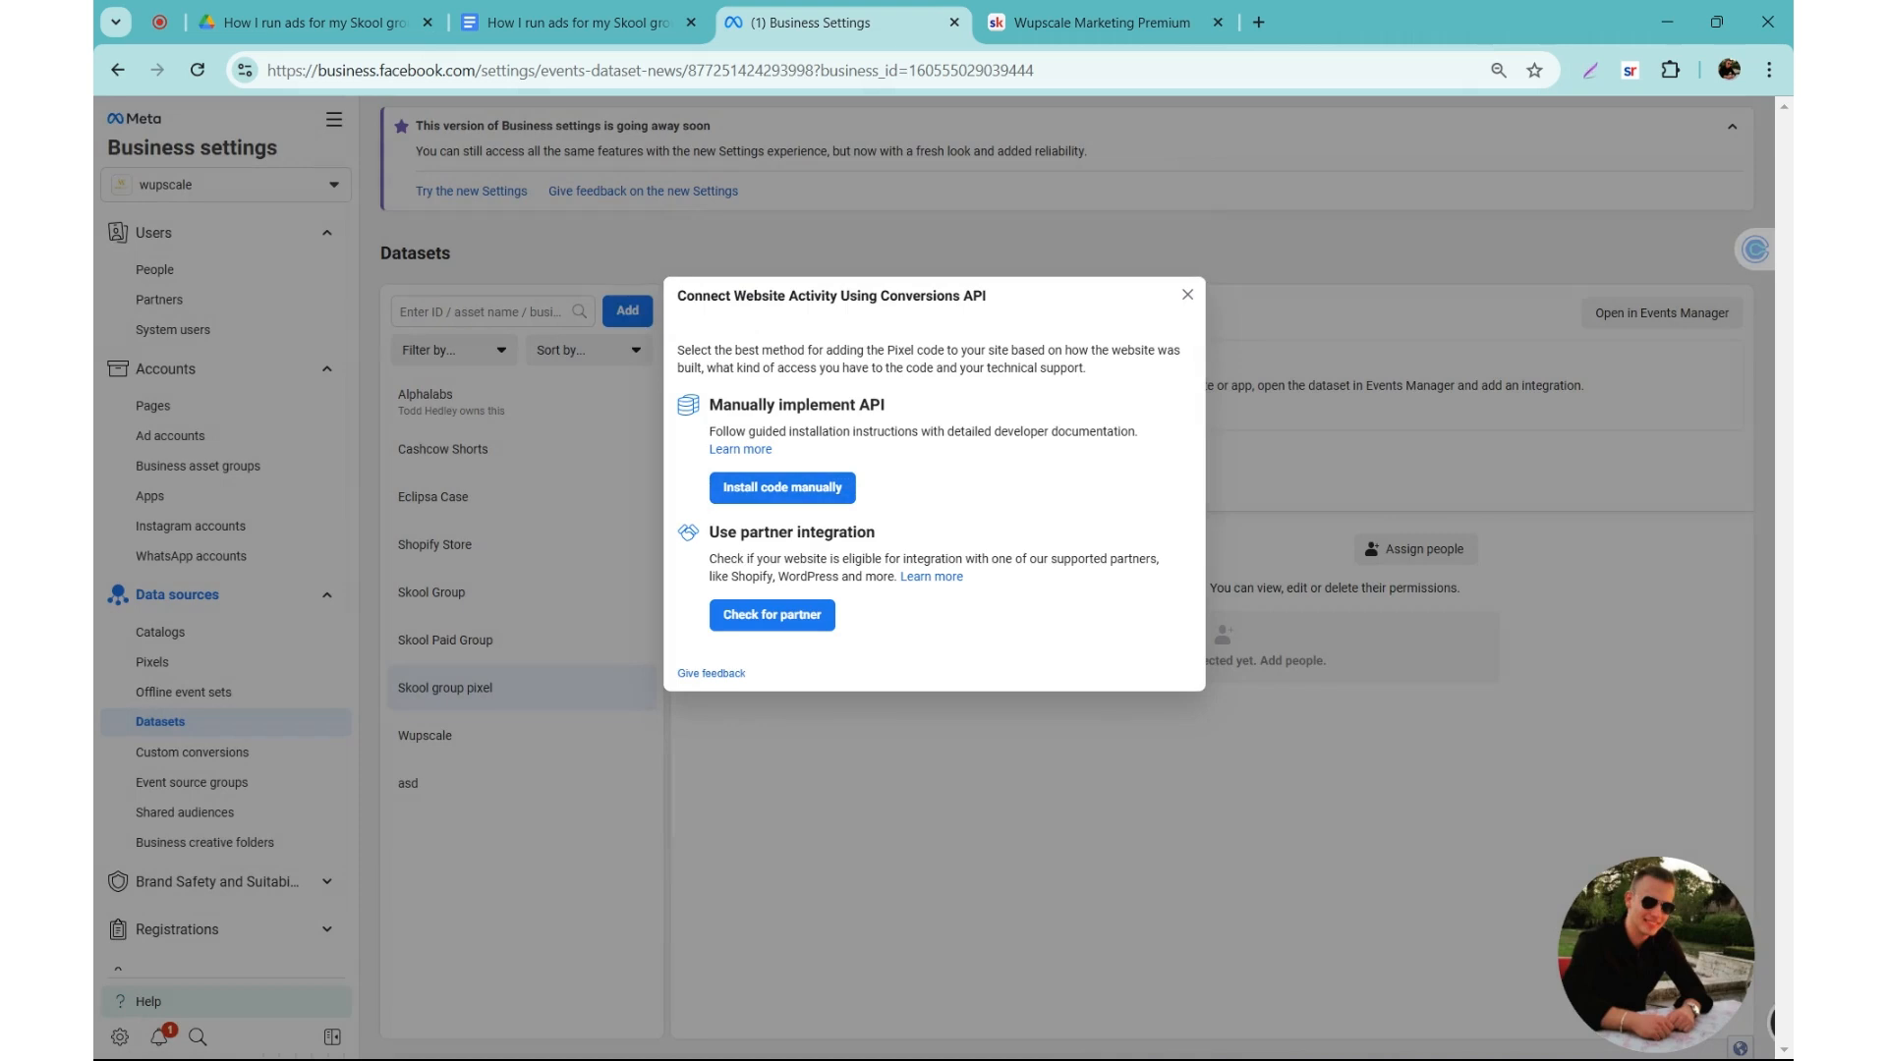
pyautogui.click(1187, 295)
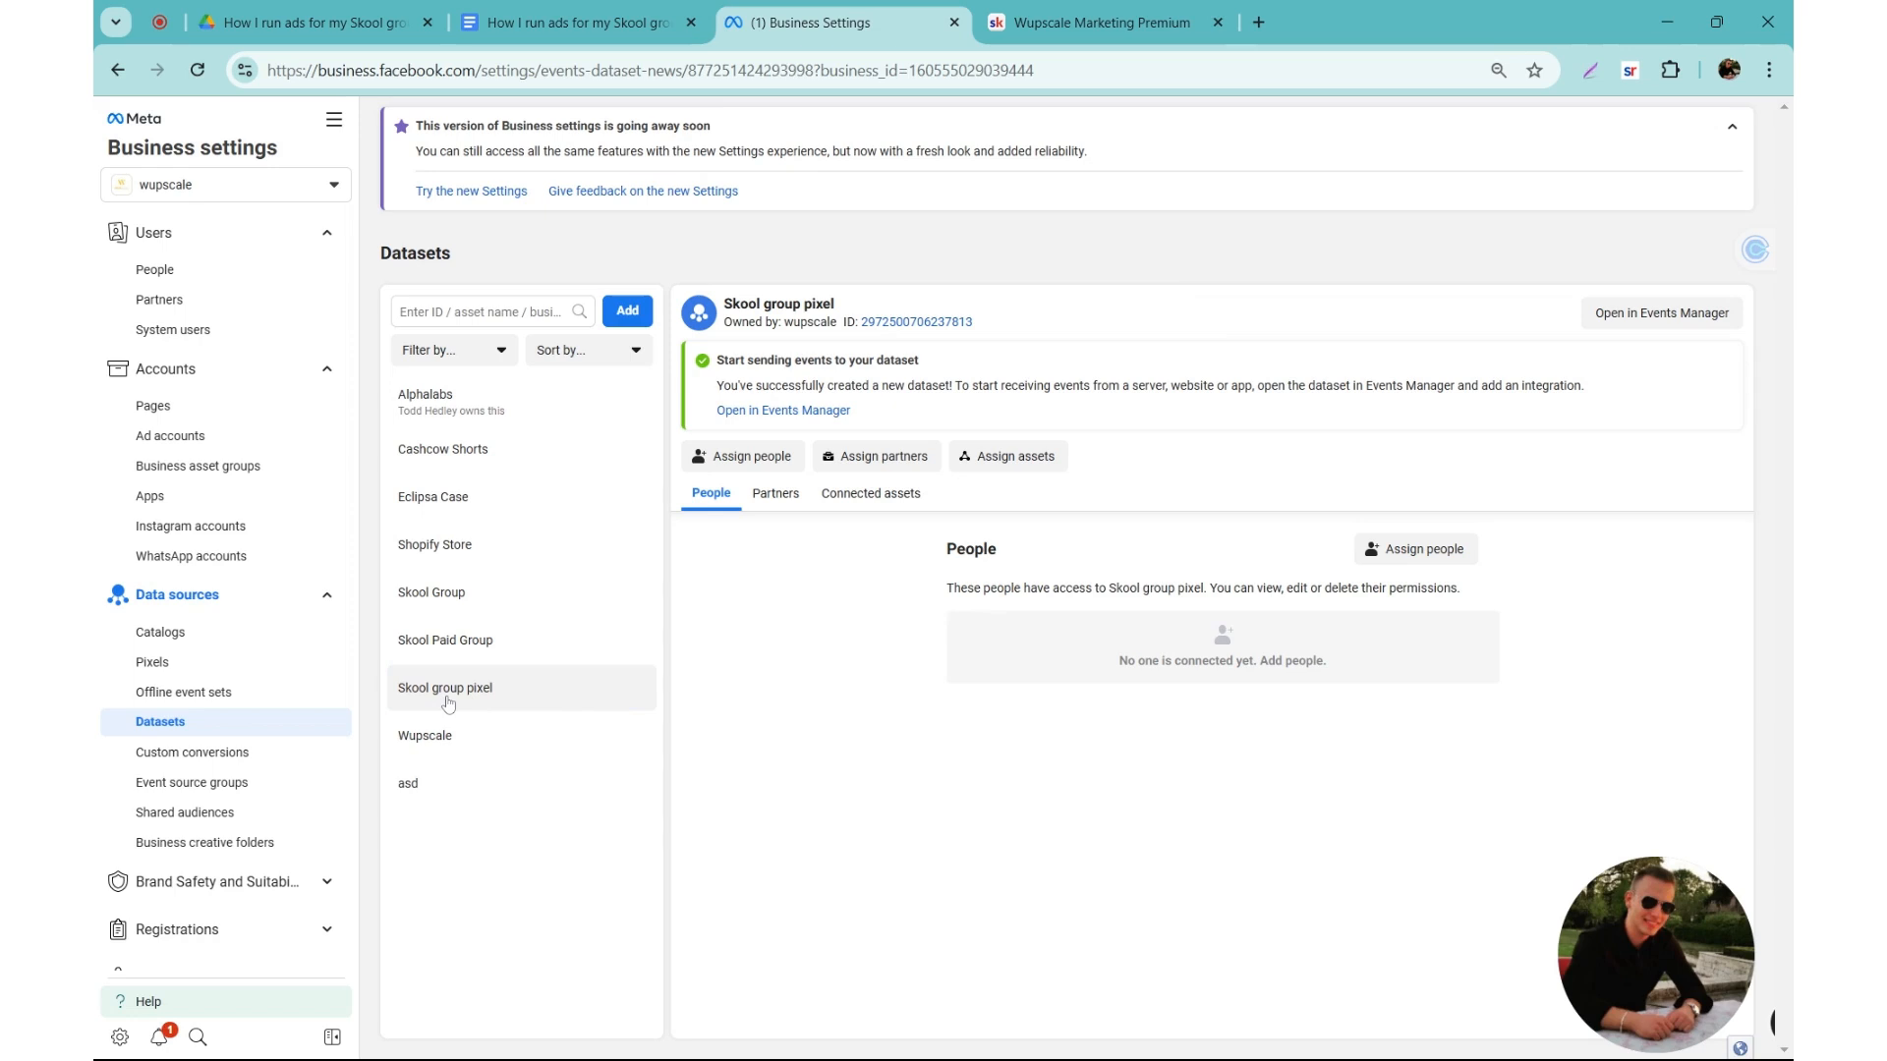
# Step: Assign all listed people to Skool group pixel with full control to manage the events dataset
pyautogui.doubleClick(973, 548)
pyautogui.click(1418, 556)
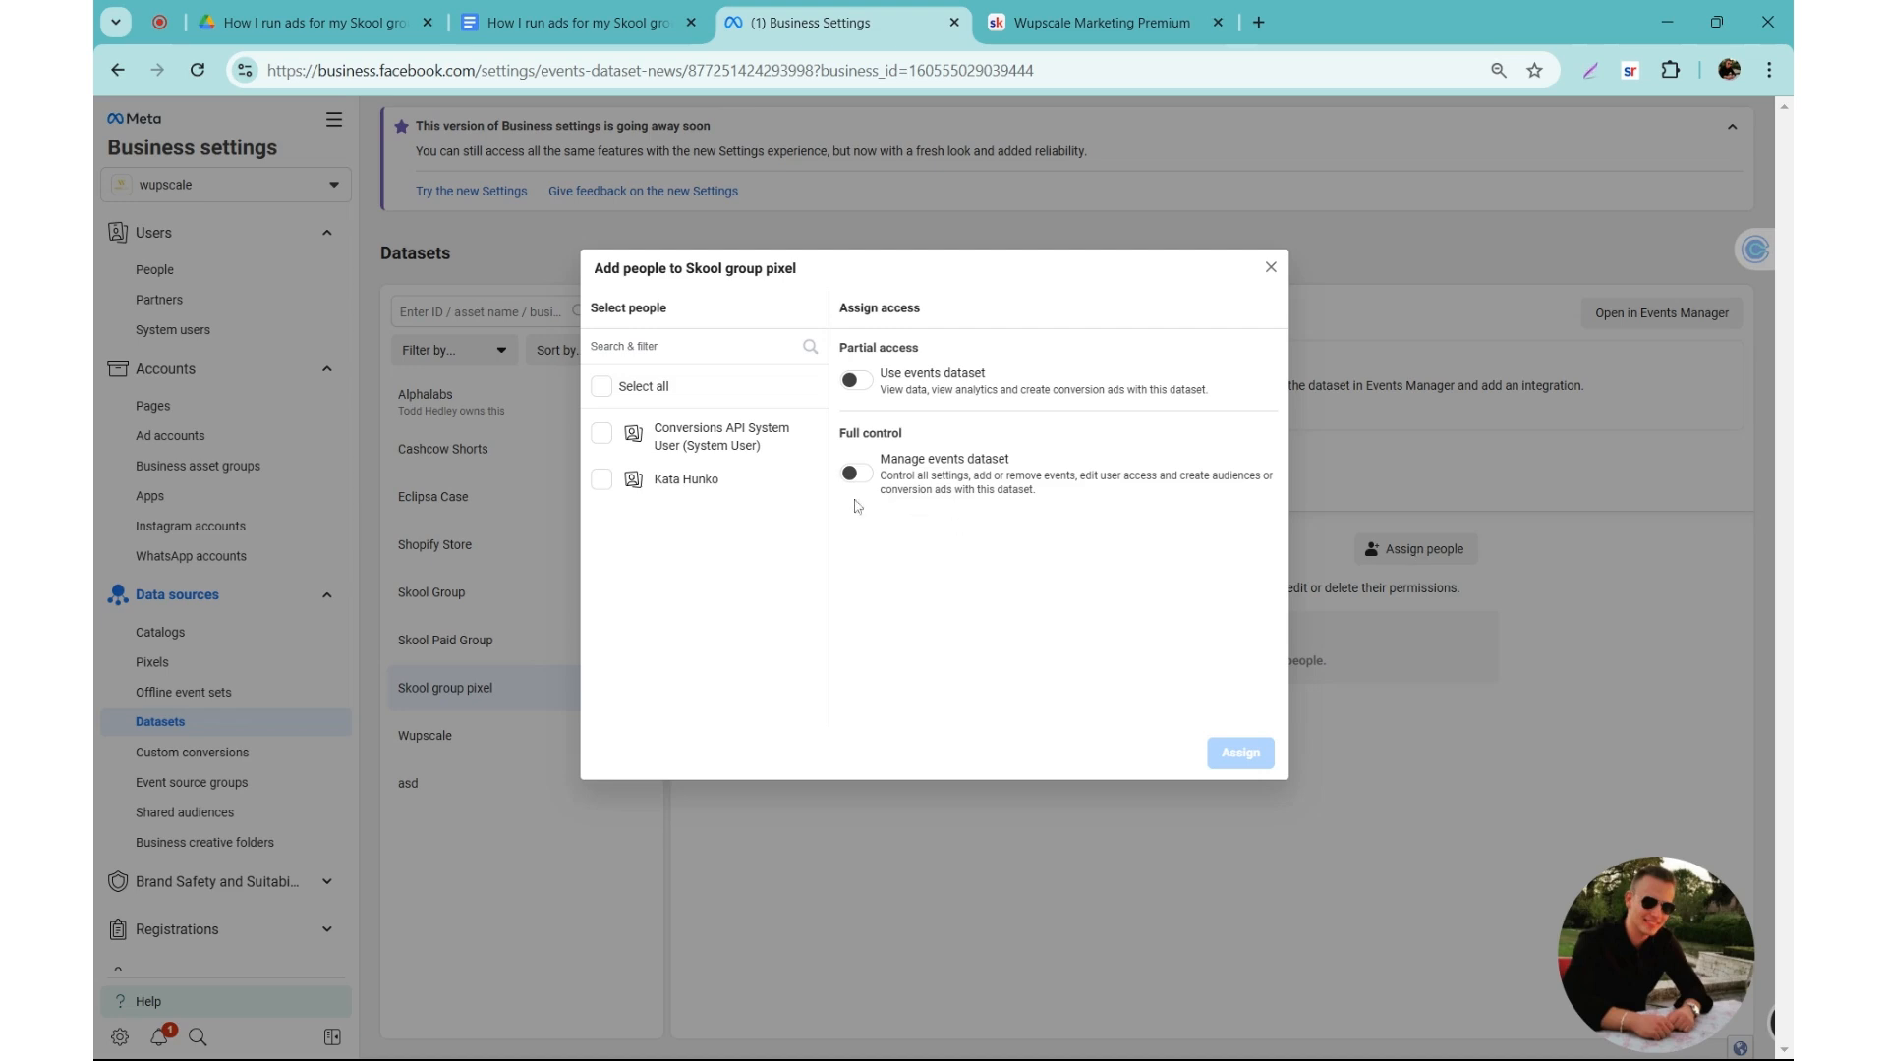
pyautogui.click(602, 480)
pyautogui.click(601, 386)
pyautogui.click(602, 386)
pyautogui.click(856, 474)
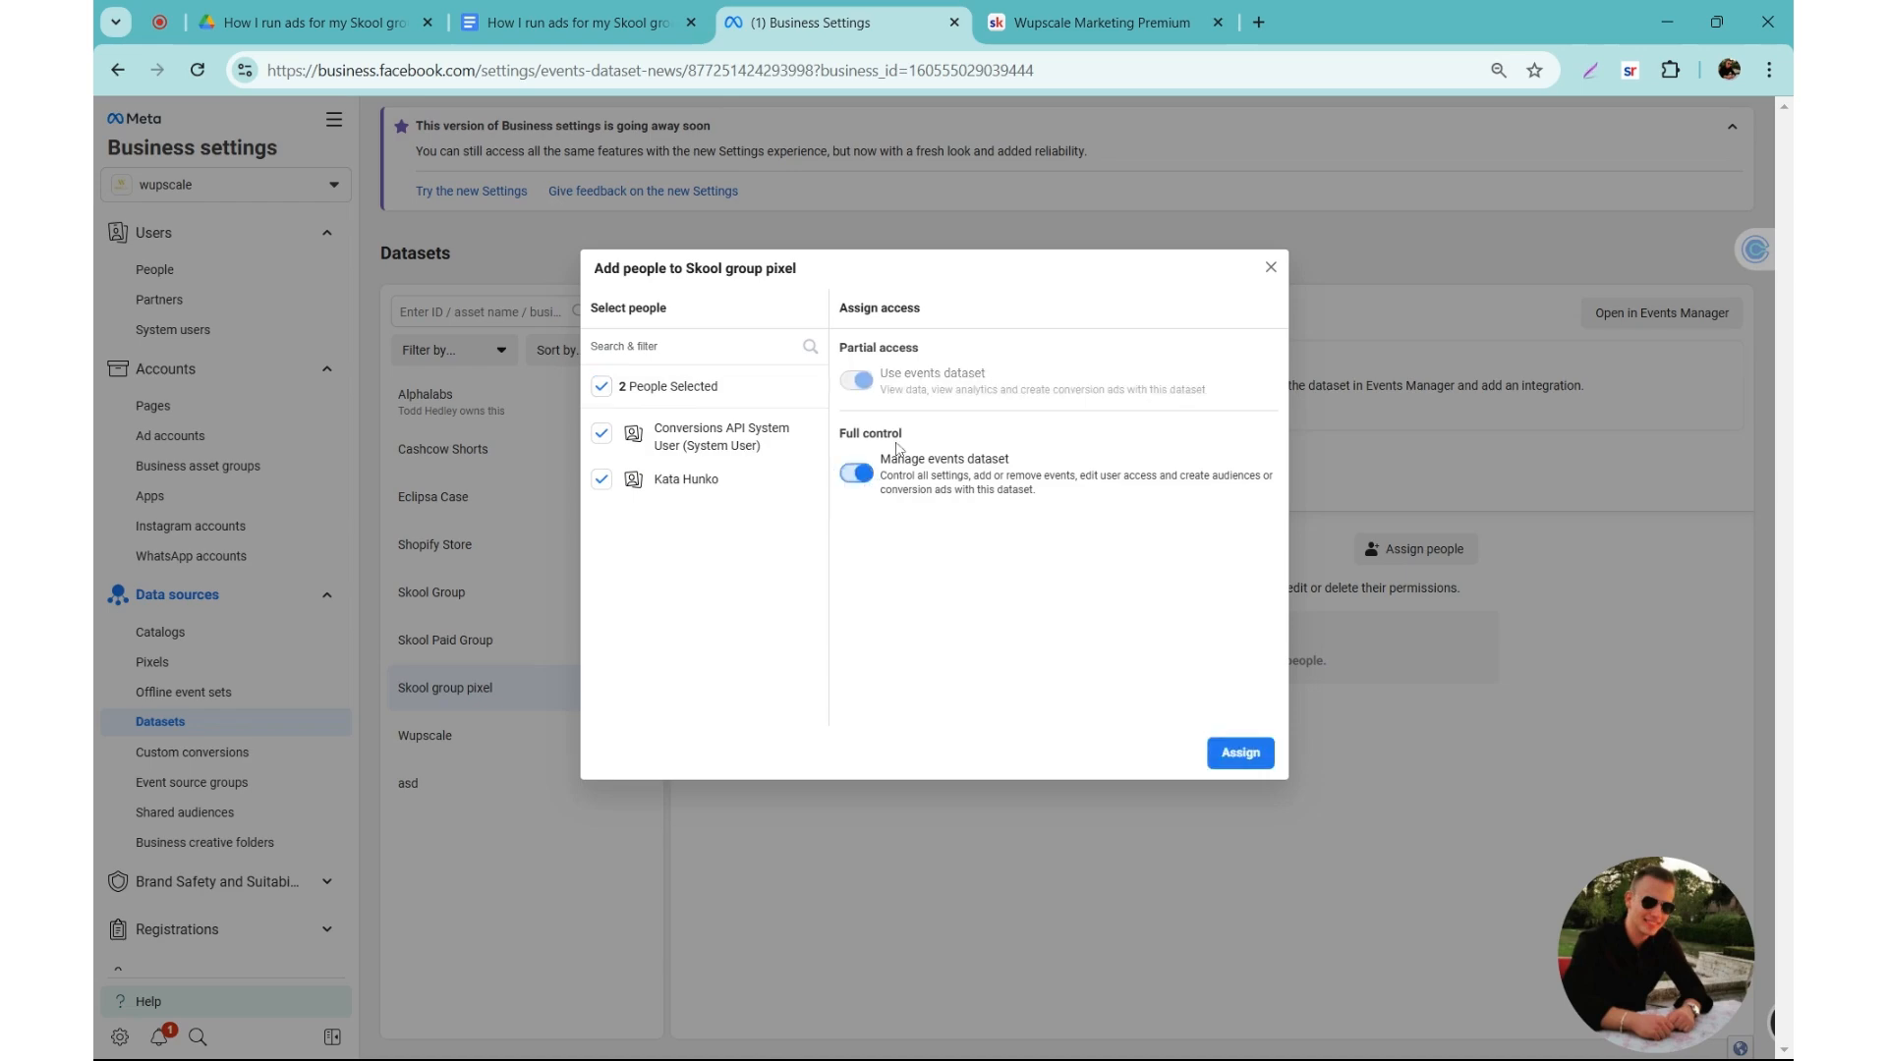
pyautogui.click(1262, 757)
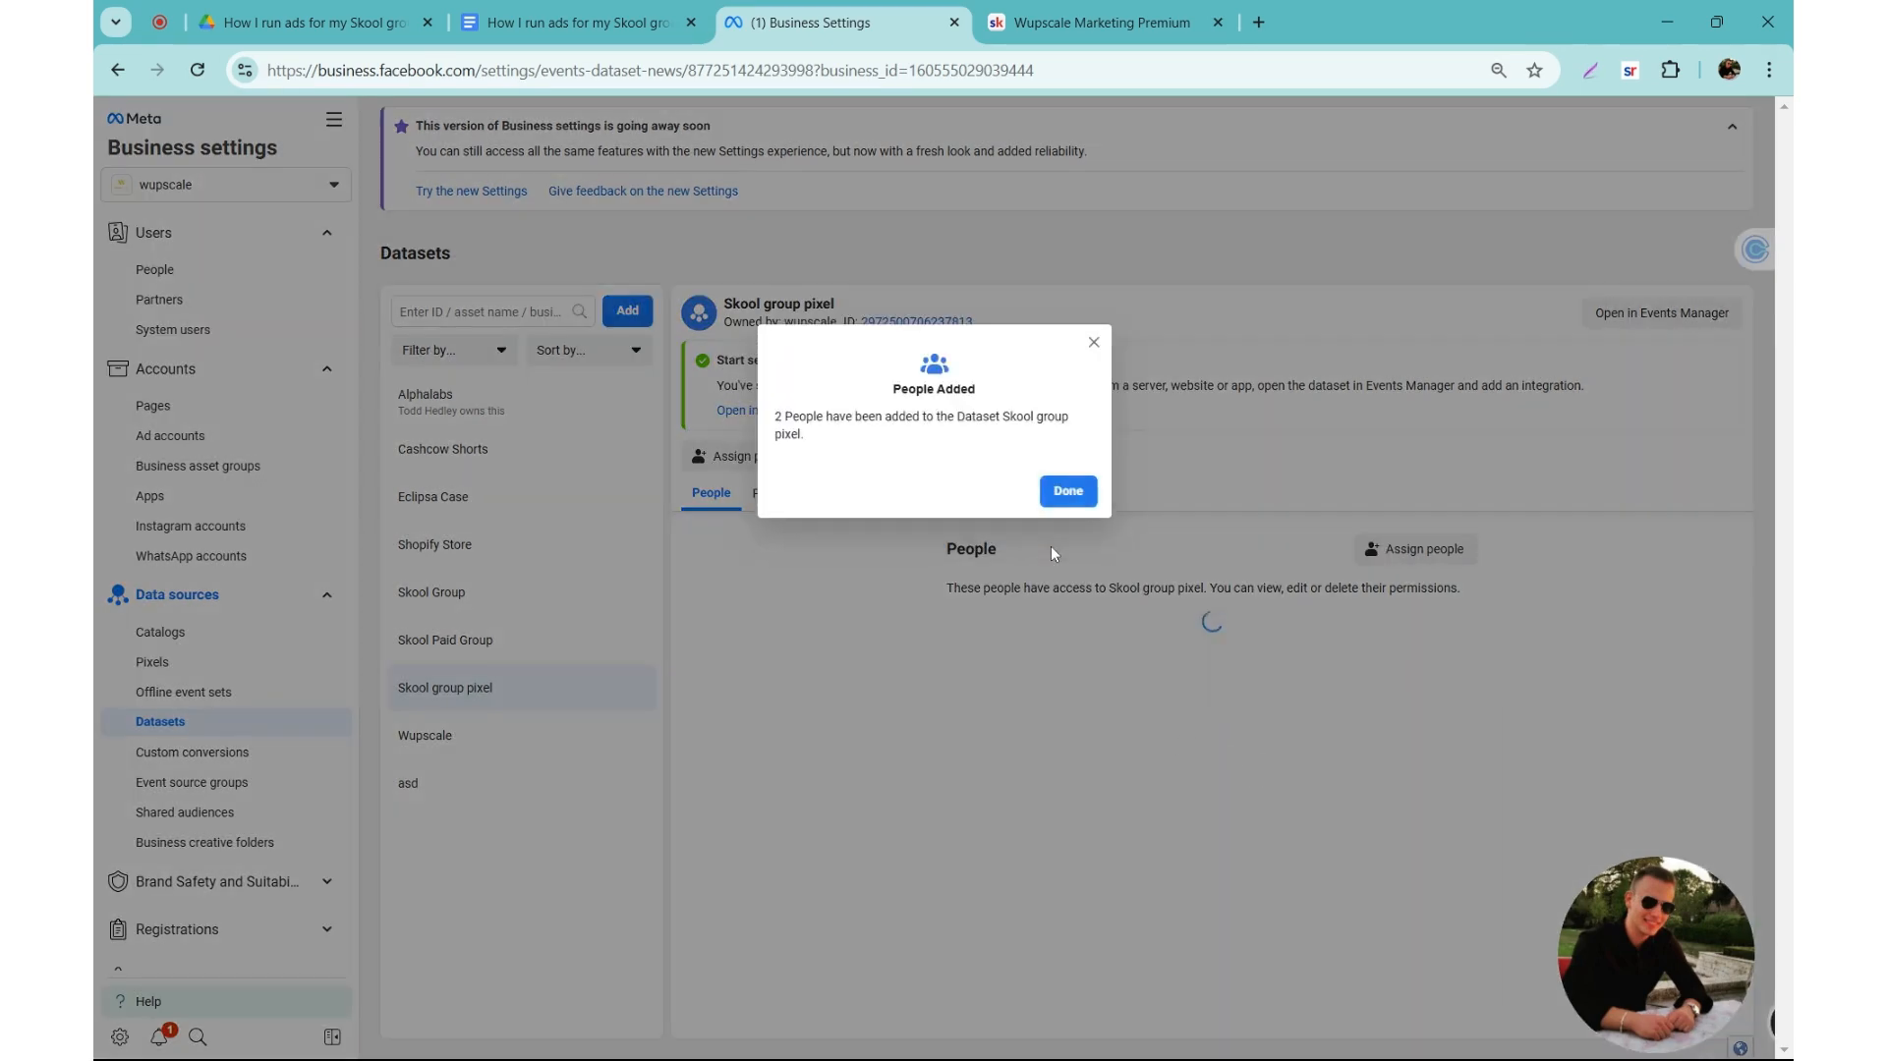
pyautogui.click(1065, 503)
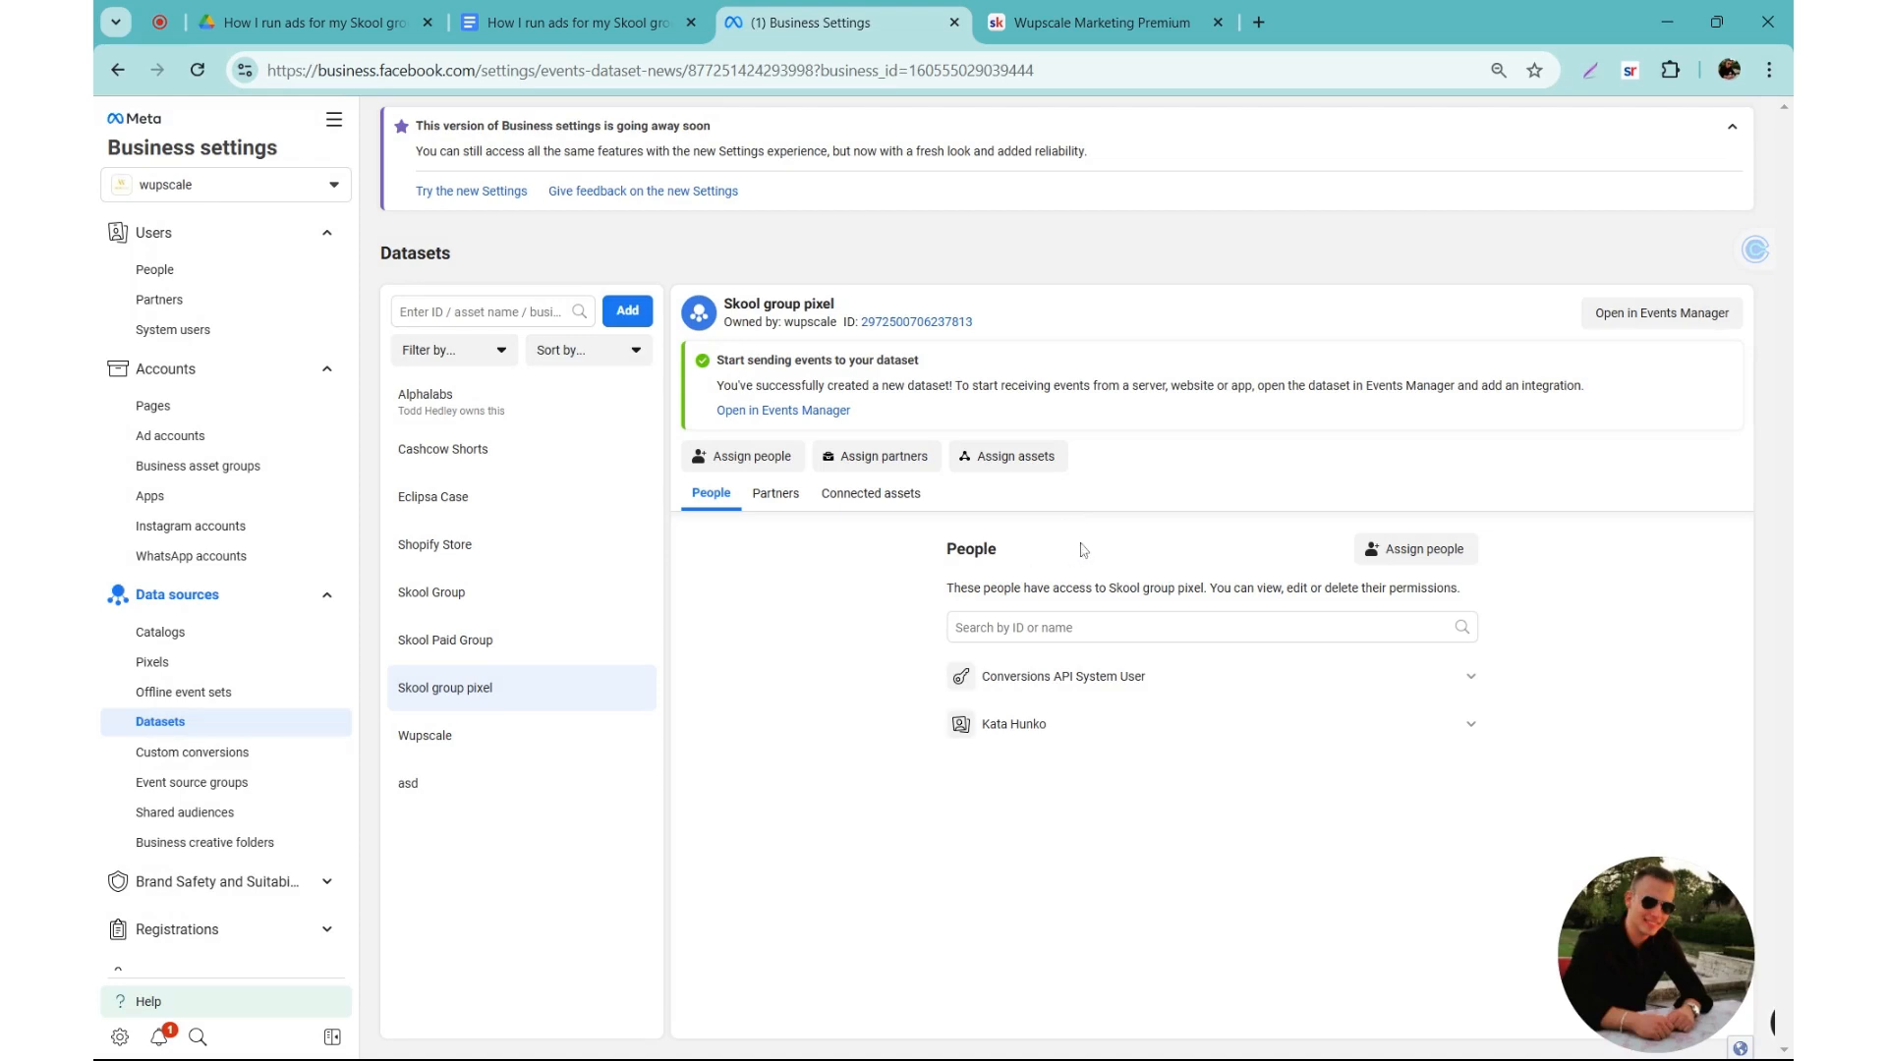
# Step: Assign the Newadaccount ad account as an asset of Skool group pixel
pyautogui.moveTo(942, 558); pyautogui.dragTo(1218, 590)
pyautogui.click(1129, 575)
pyautogui.click(1017, 458)
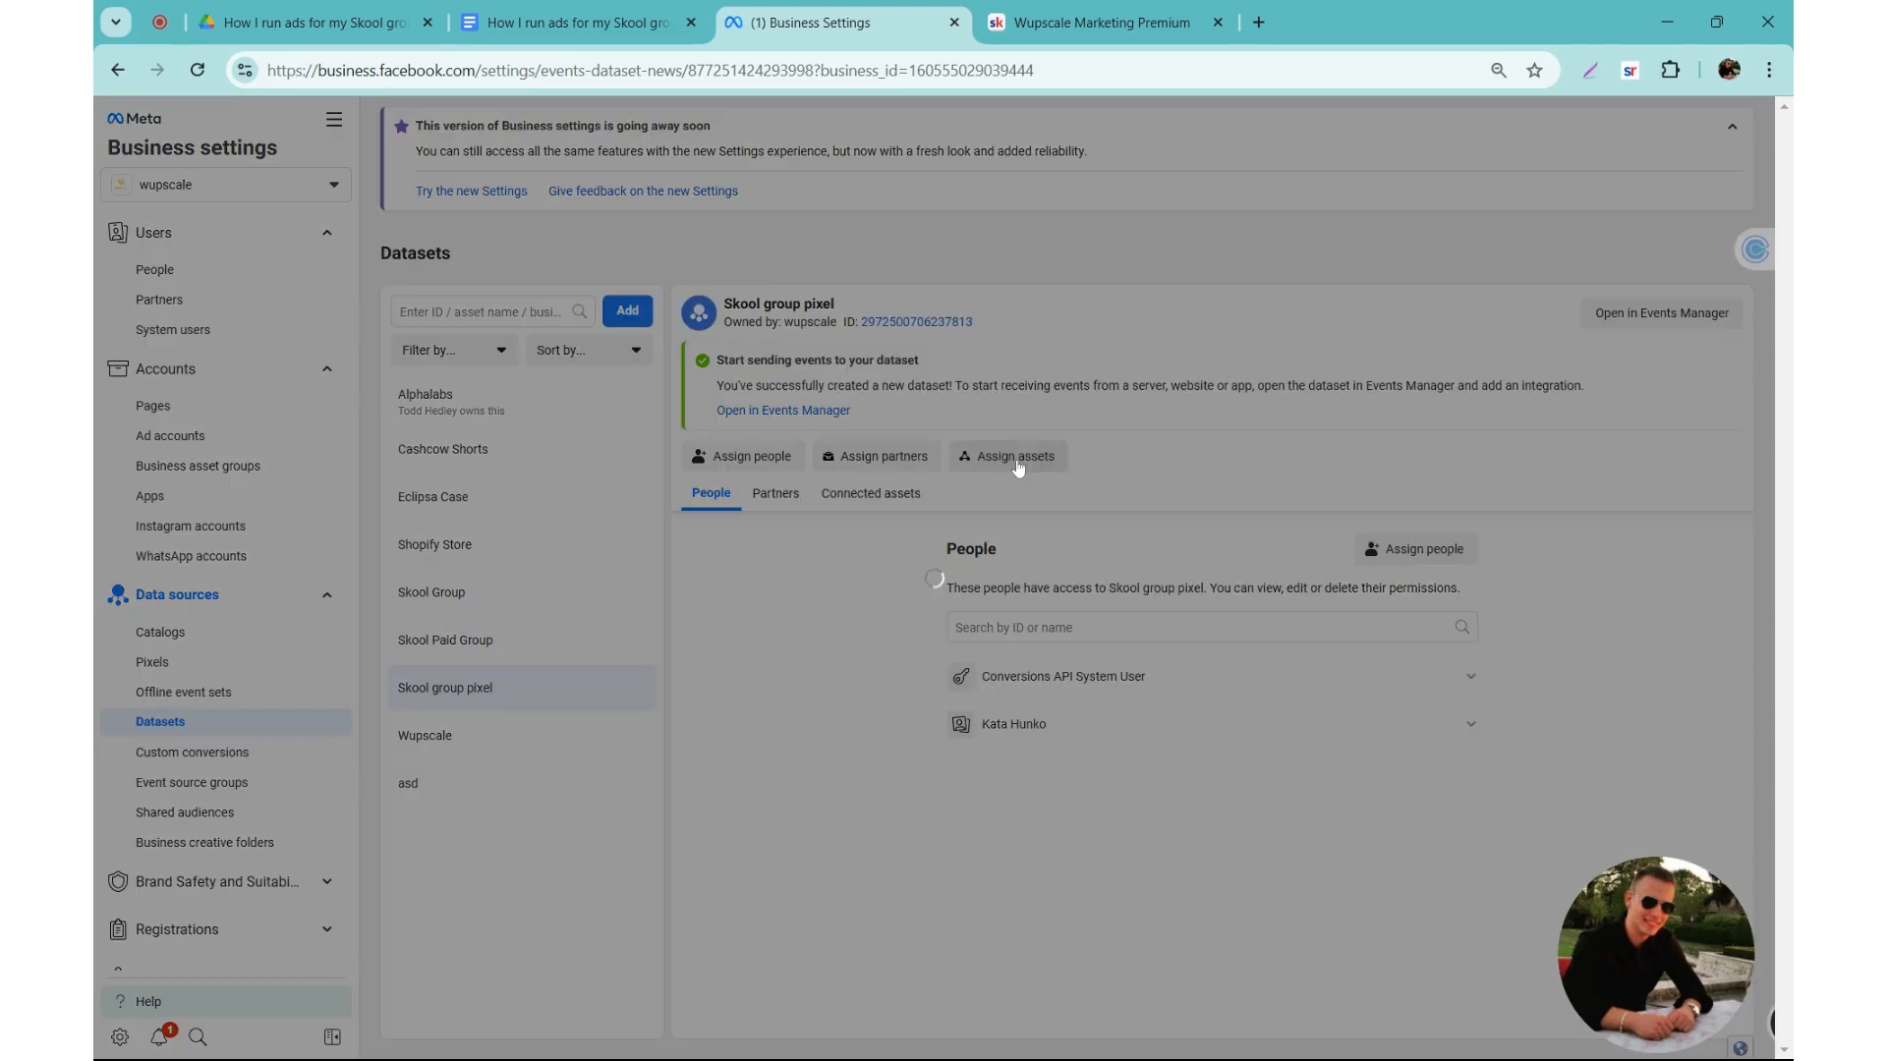
pyautogui.click(867, 486)
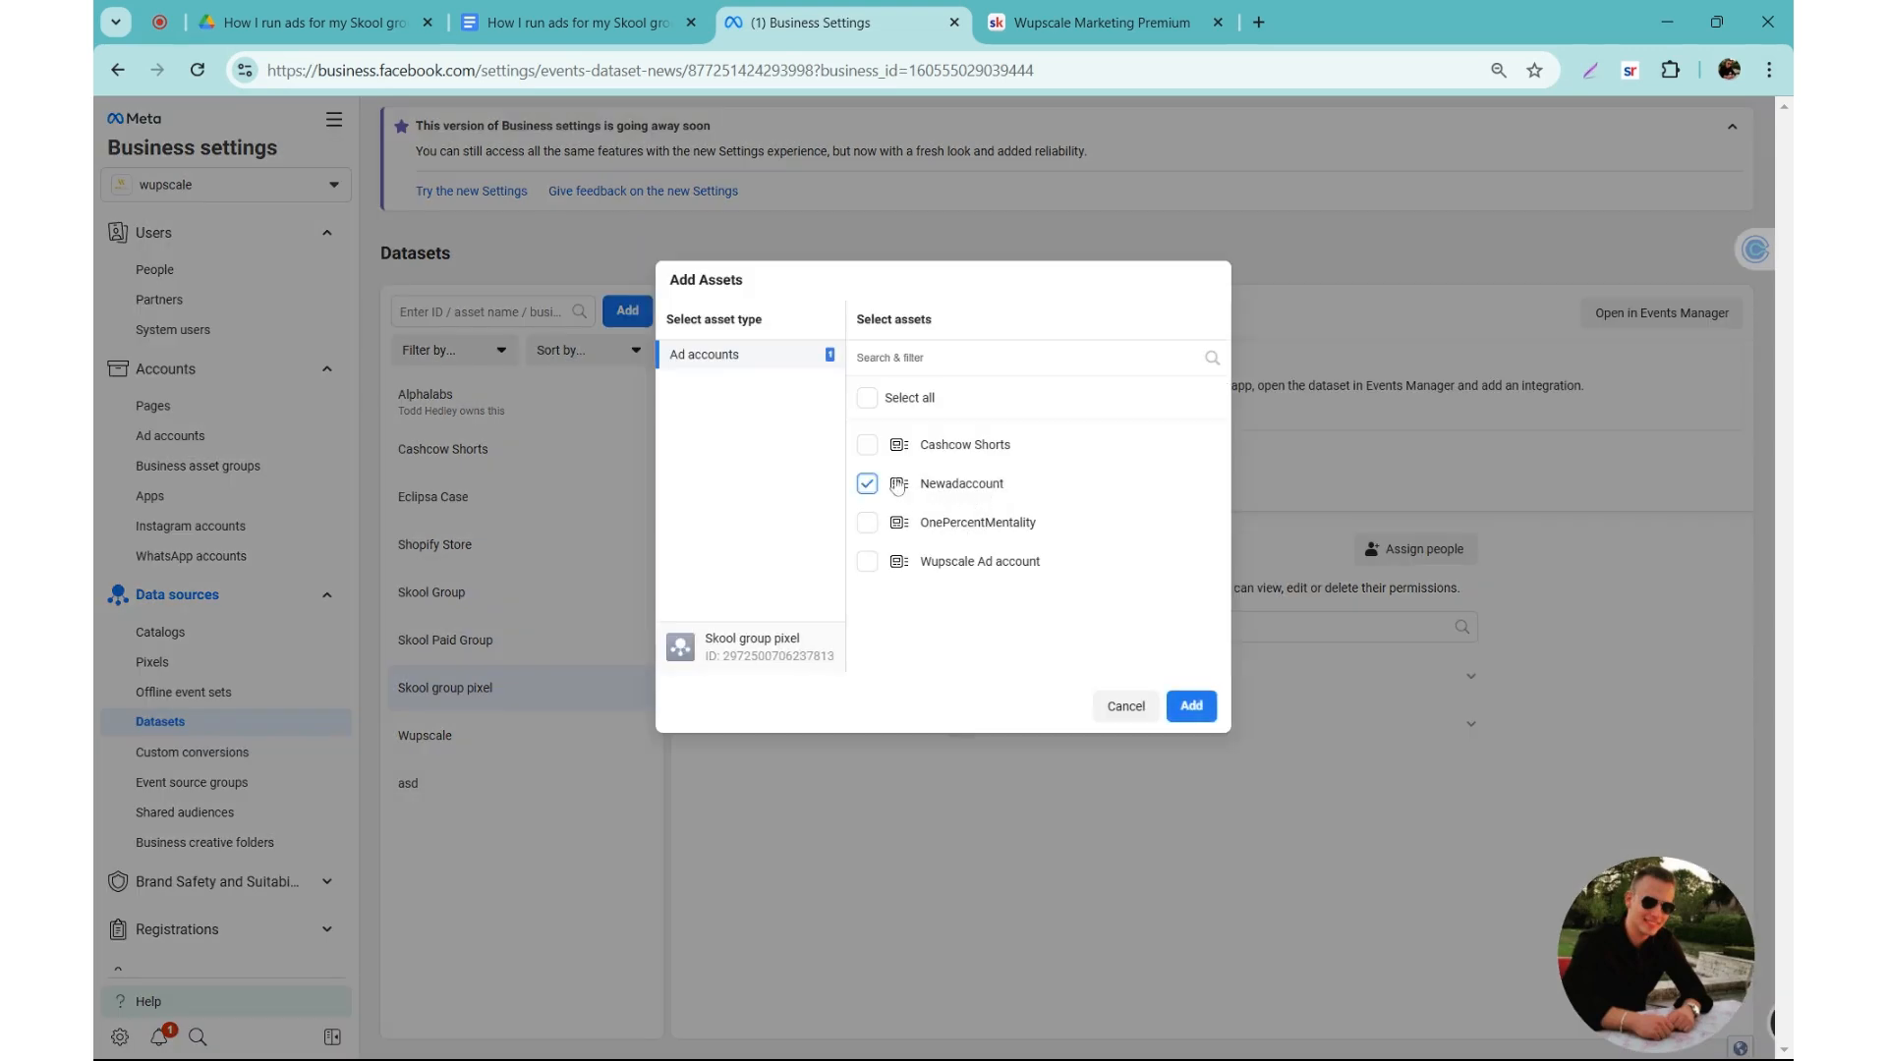
pyautogui.click(1210, 717)
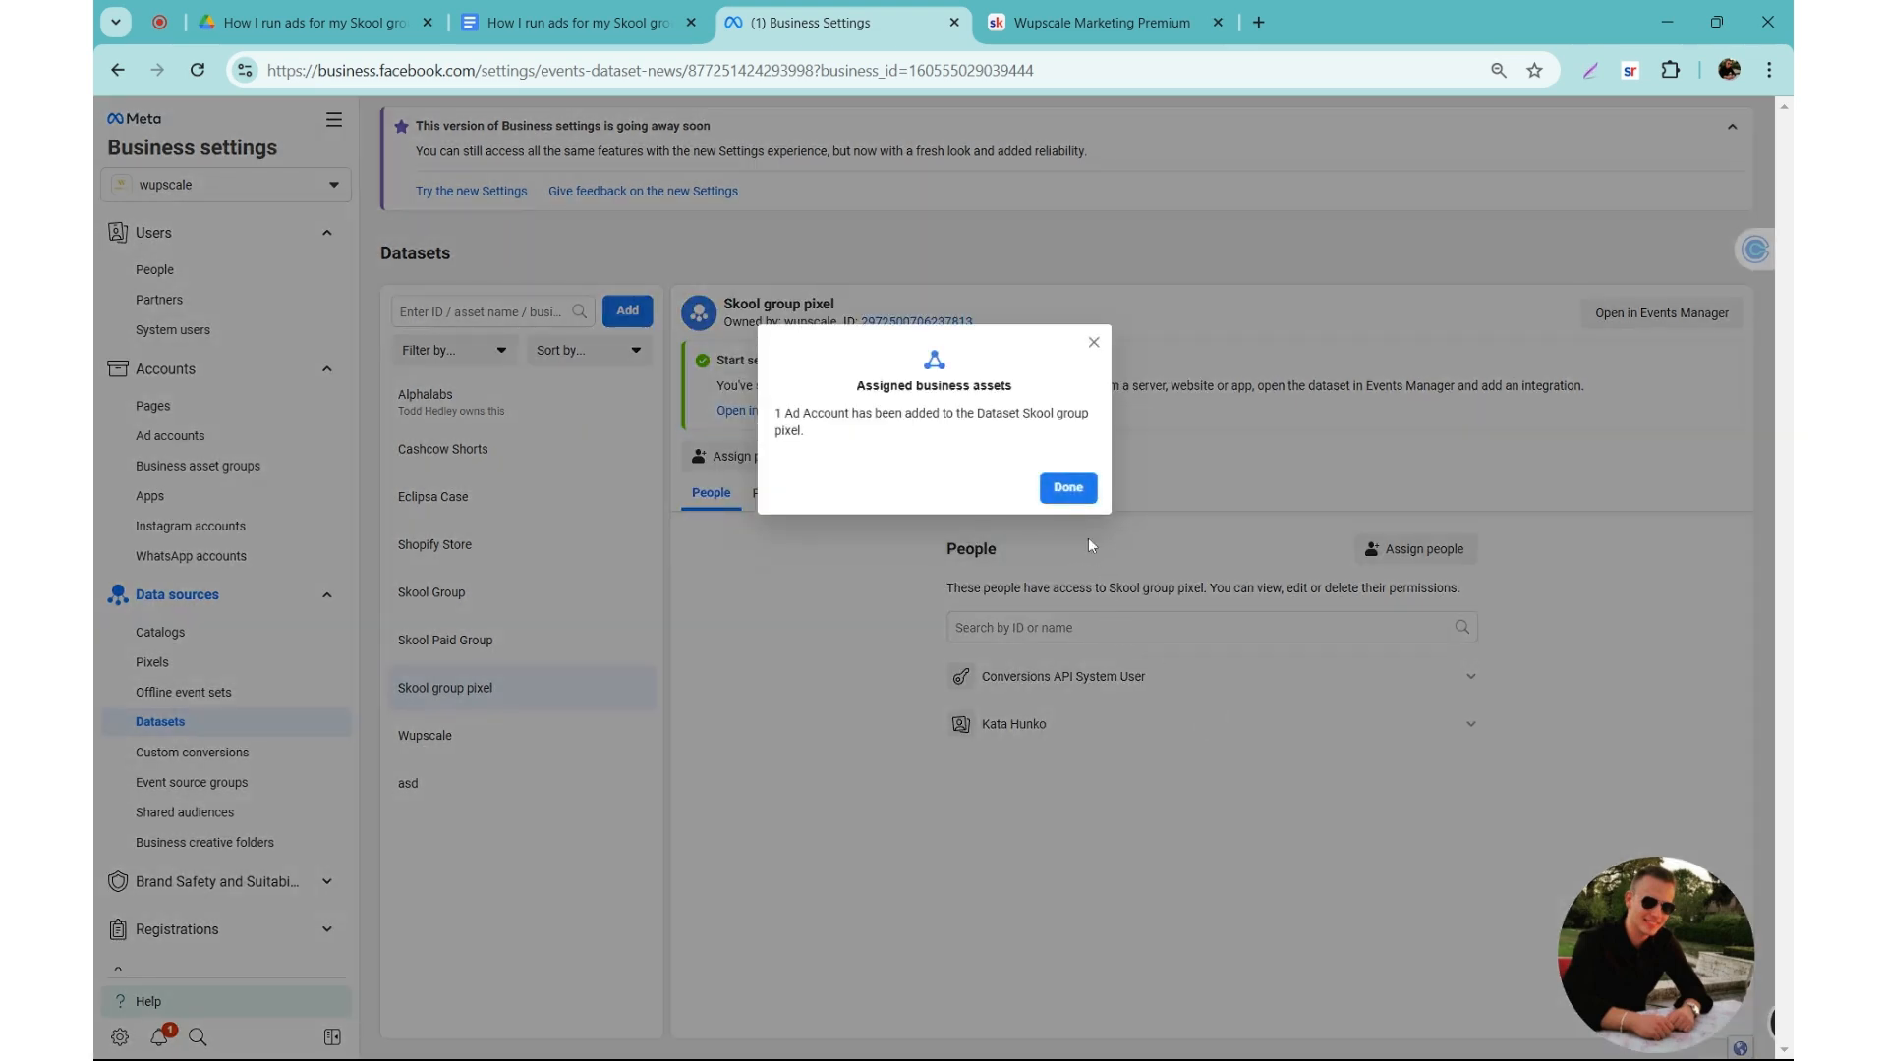
pyautogui.click(1068, 489)
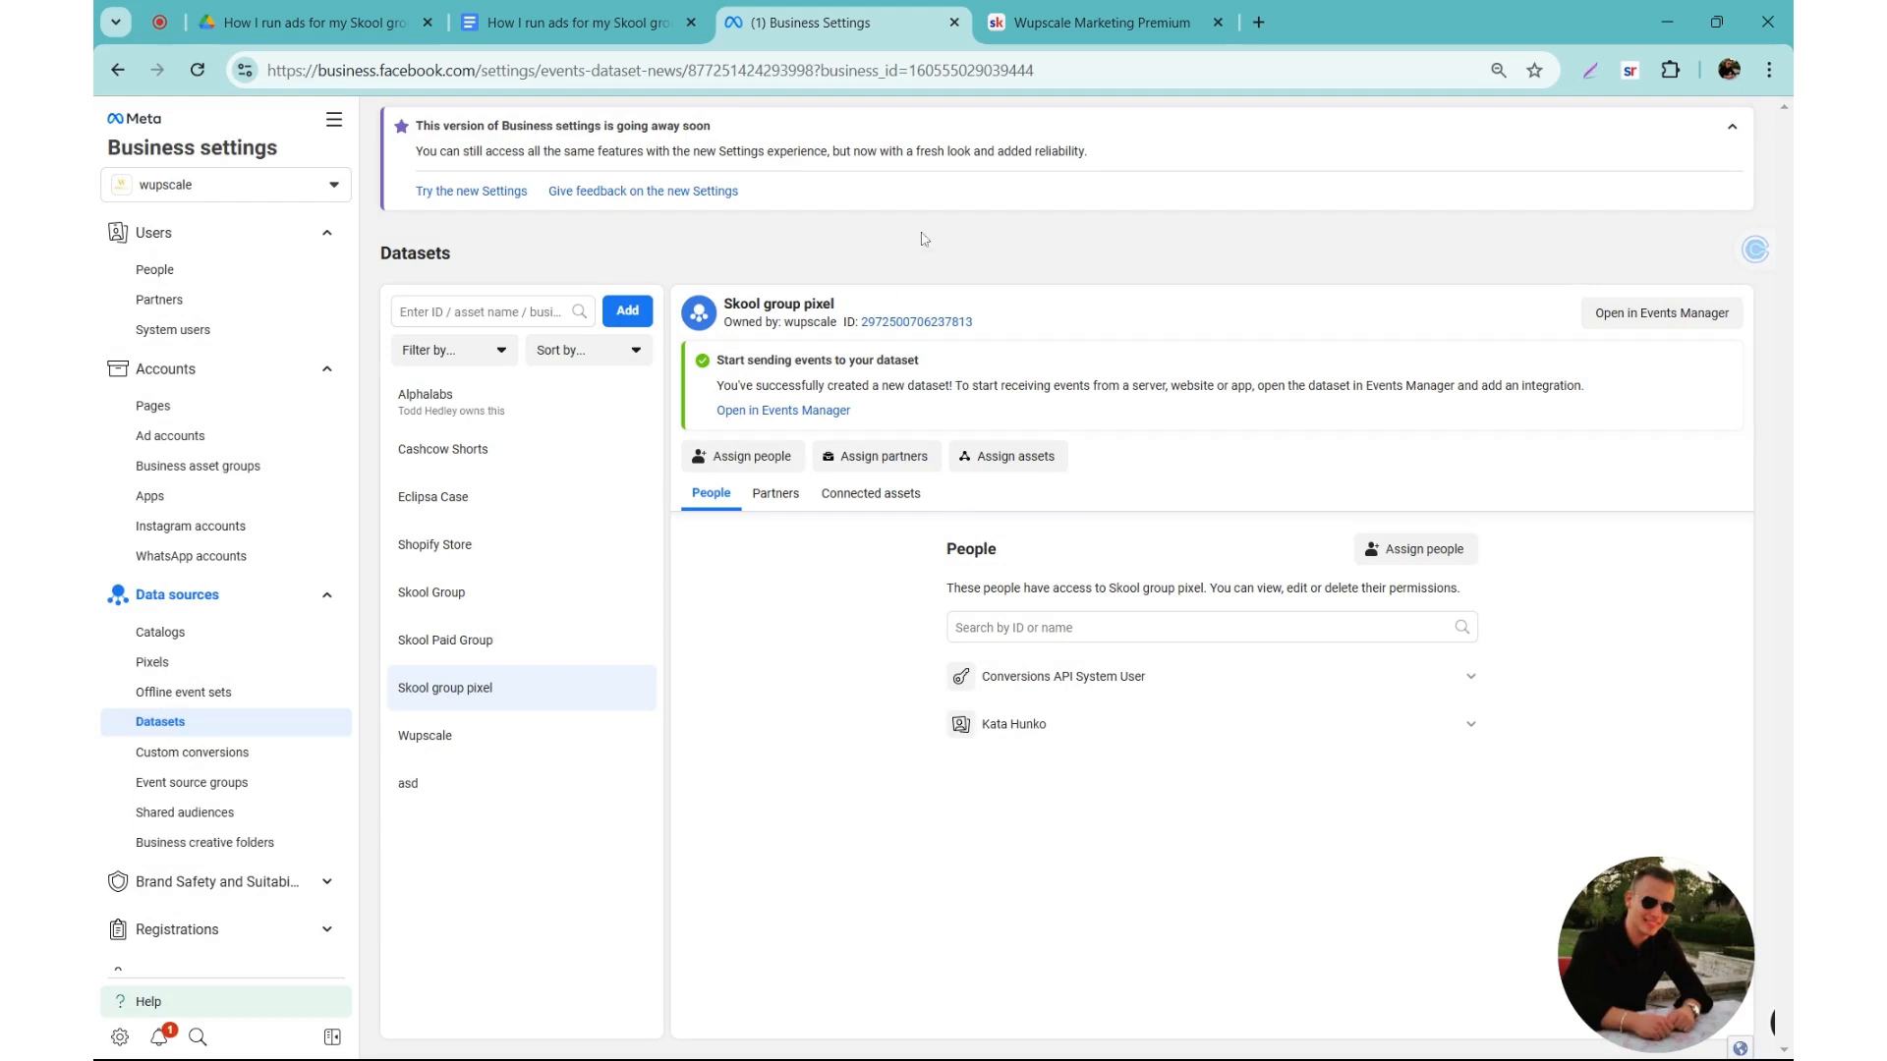
# Step: Switch to Skool and turn on the Meta pixel tracking plugin for the Wupscale Marketing Premium group
pyautogui.click(1101, 22)
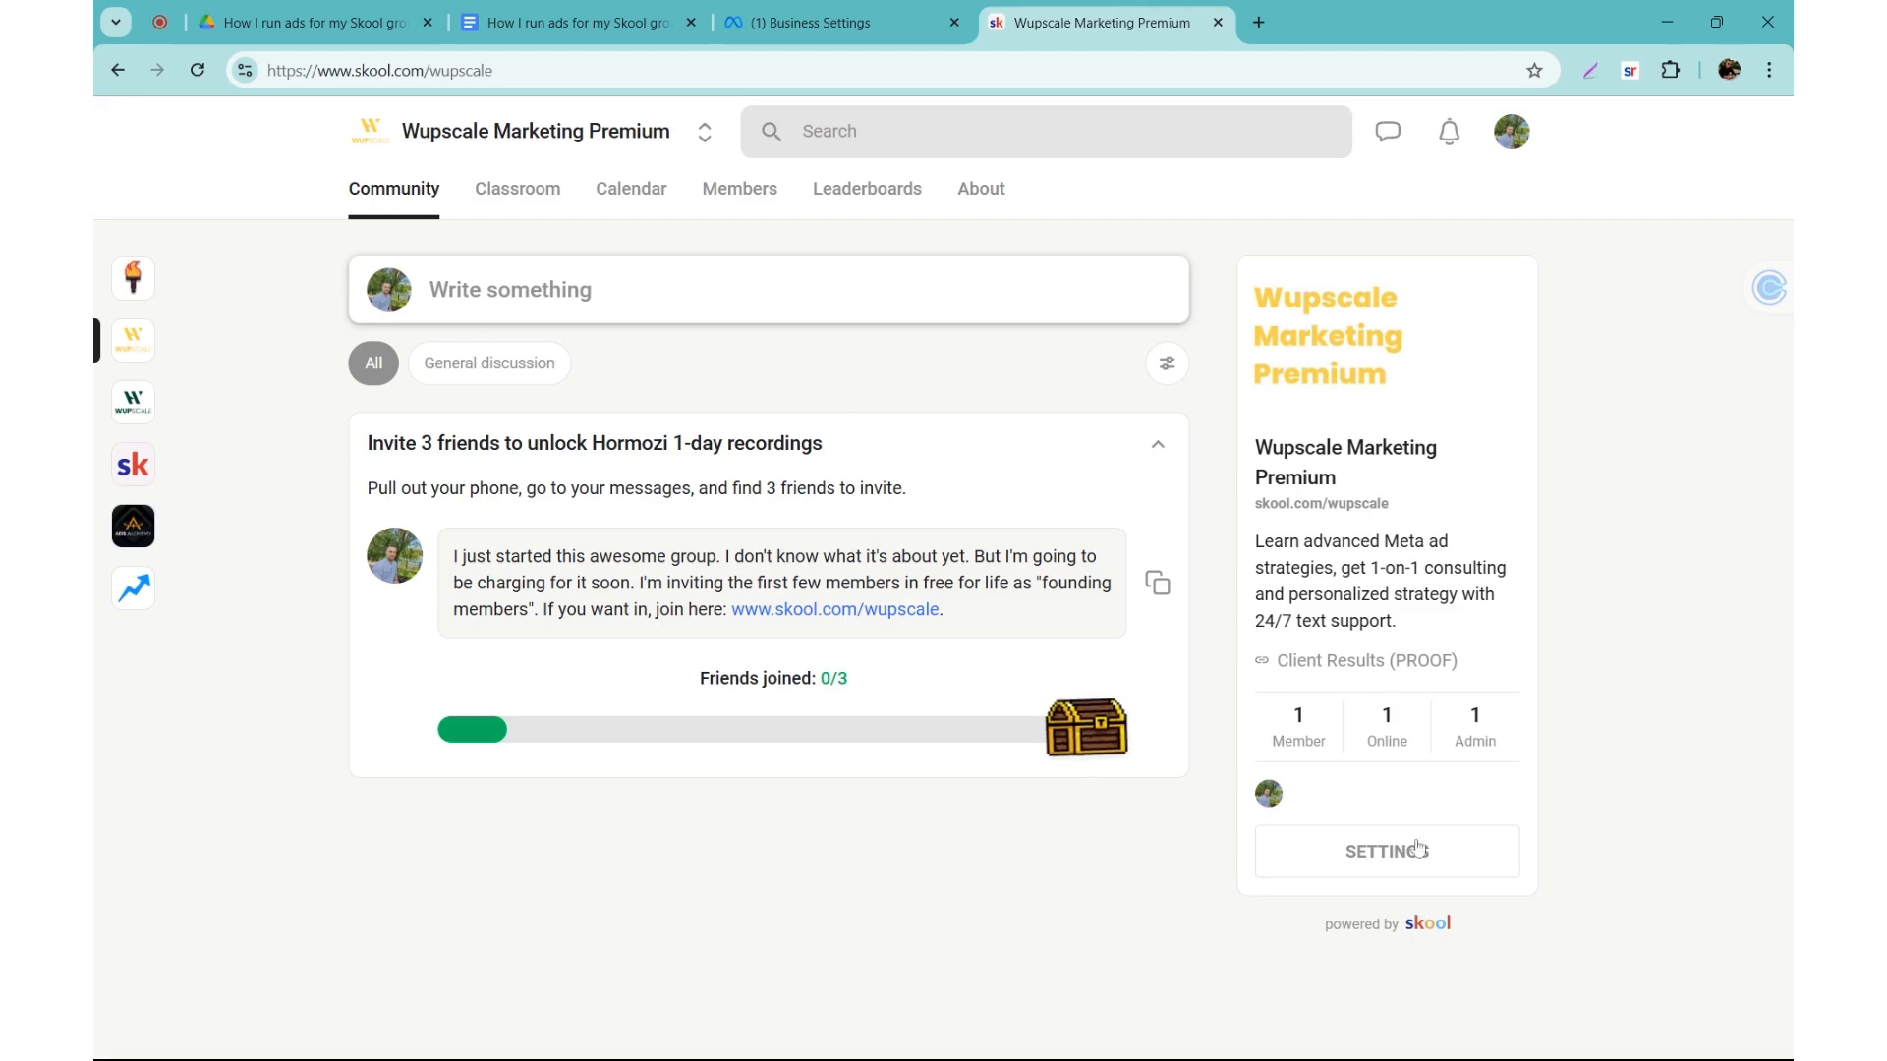
pyautogui.click(1374, 874)
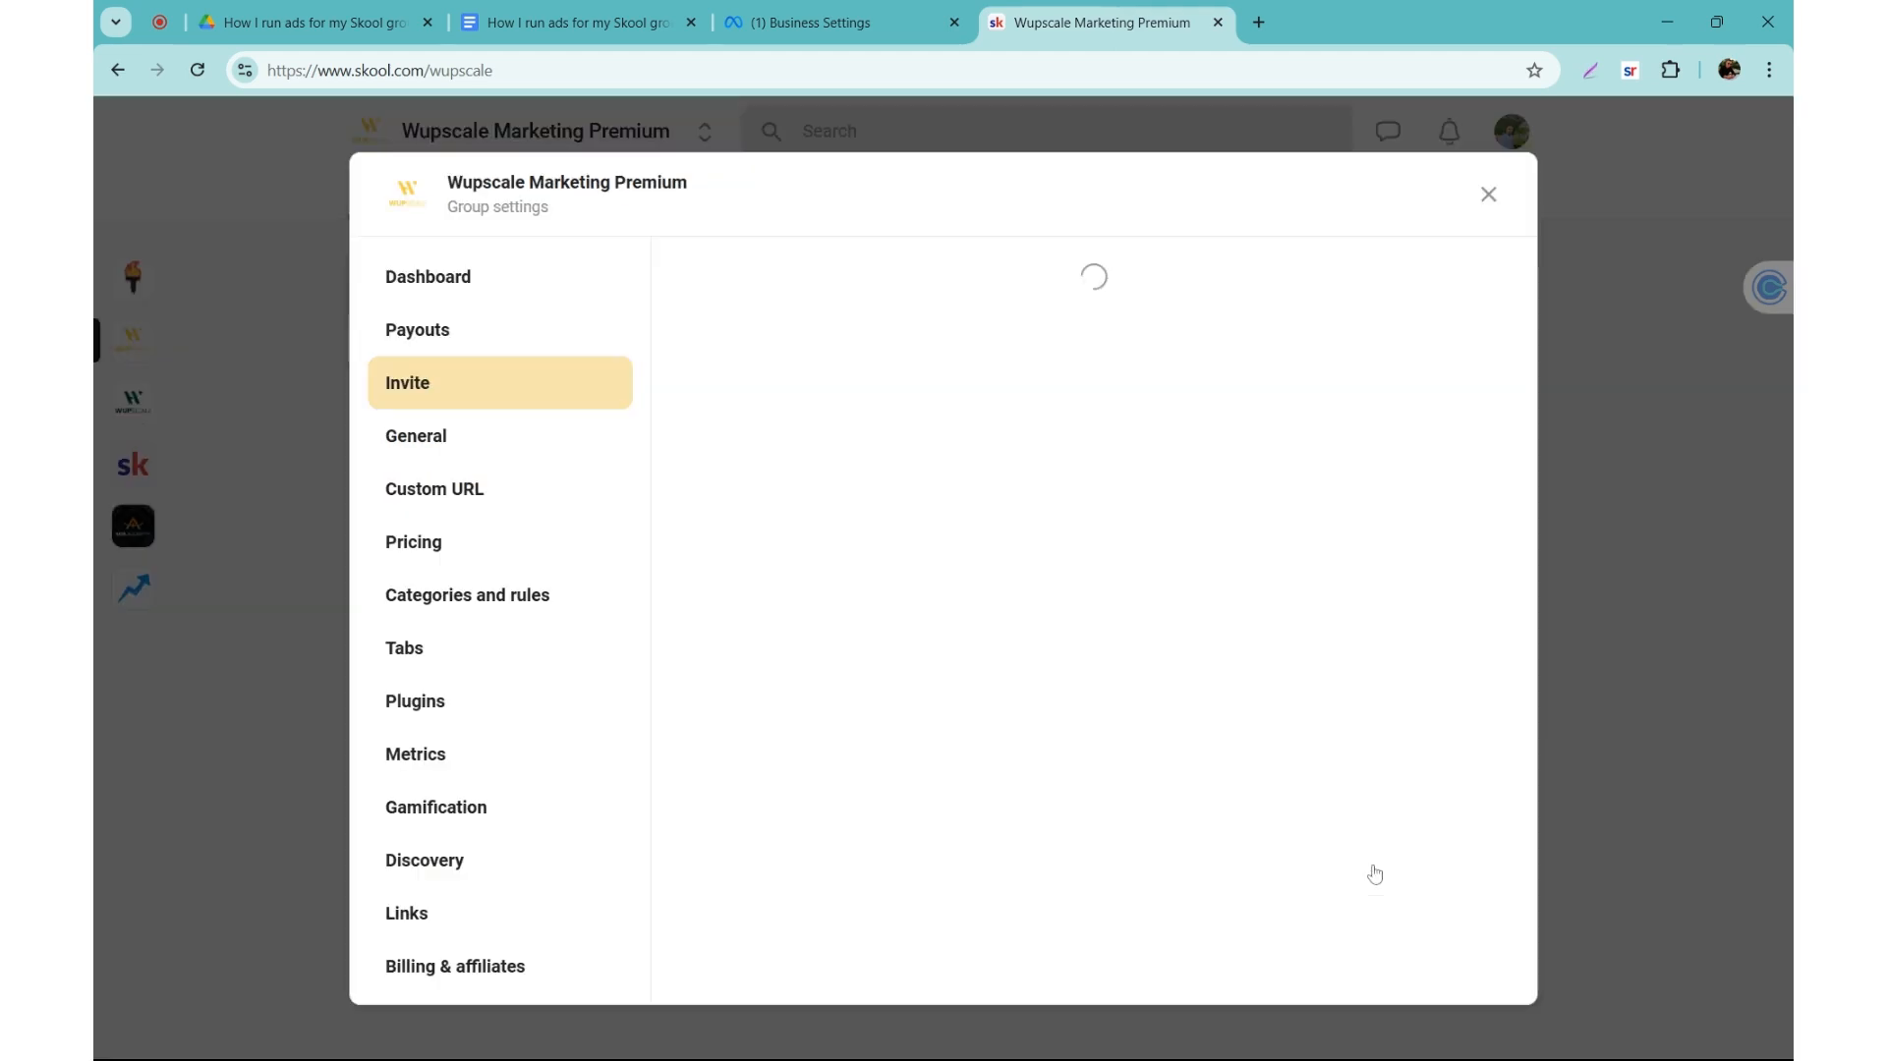
pyautogui.click(457, 705)
pyautogui.scroll(-2, 1004, 848)
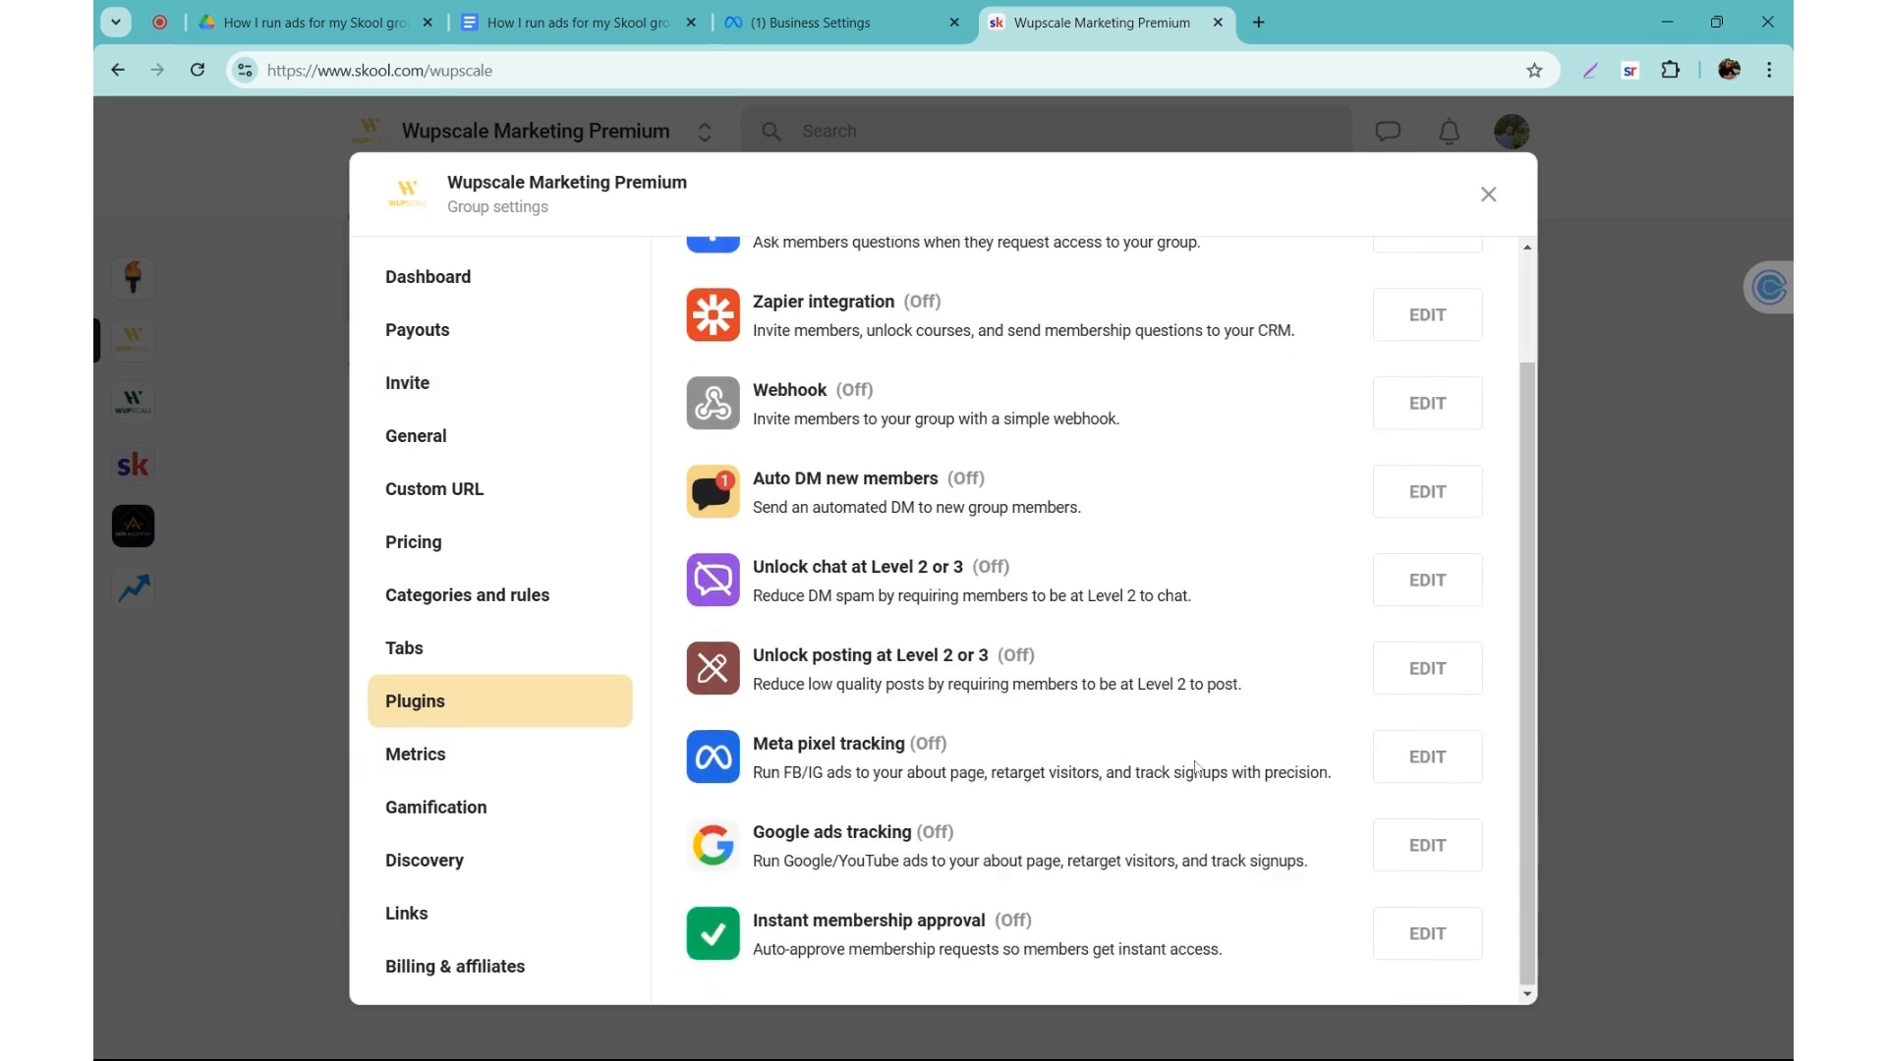
pyautogui.click(1415, 760)
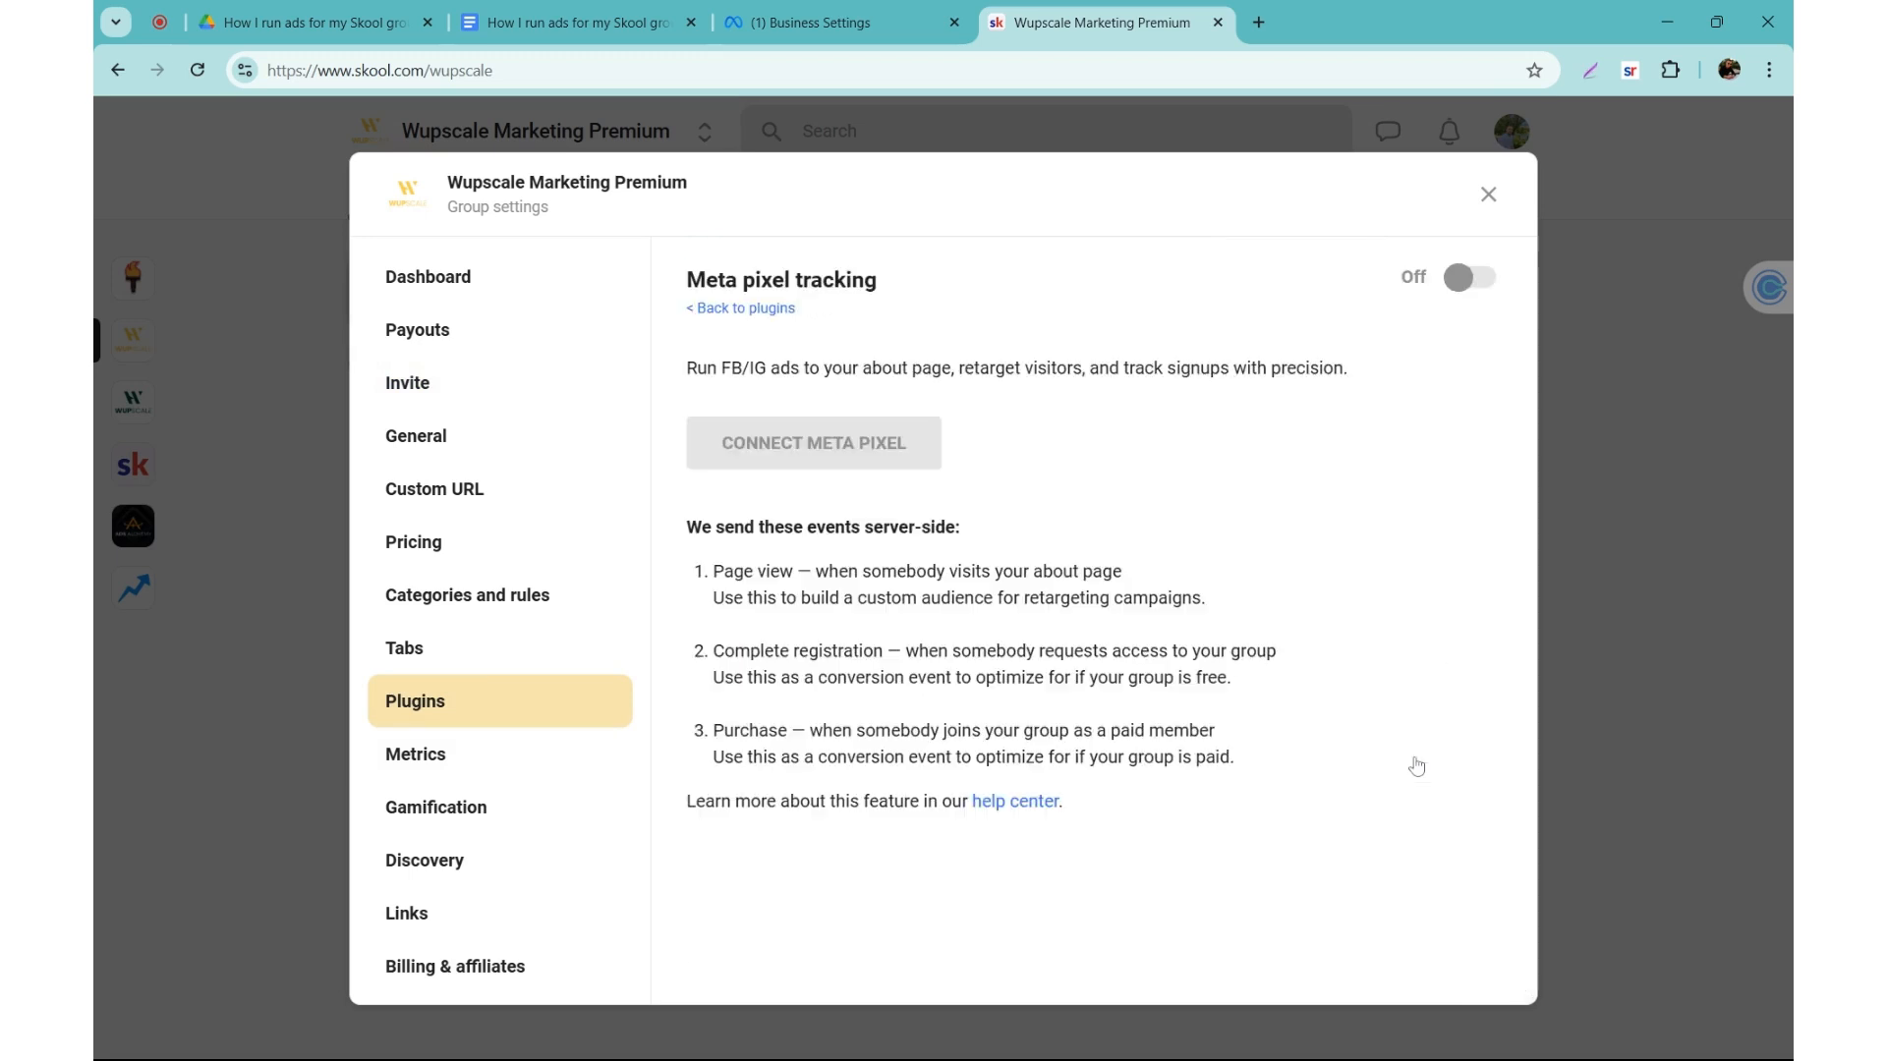
pyautogui.click(1468, 281)
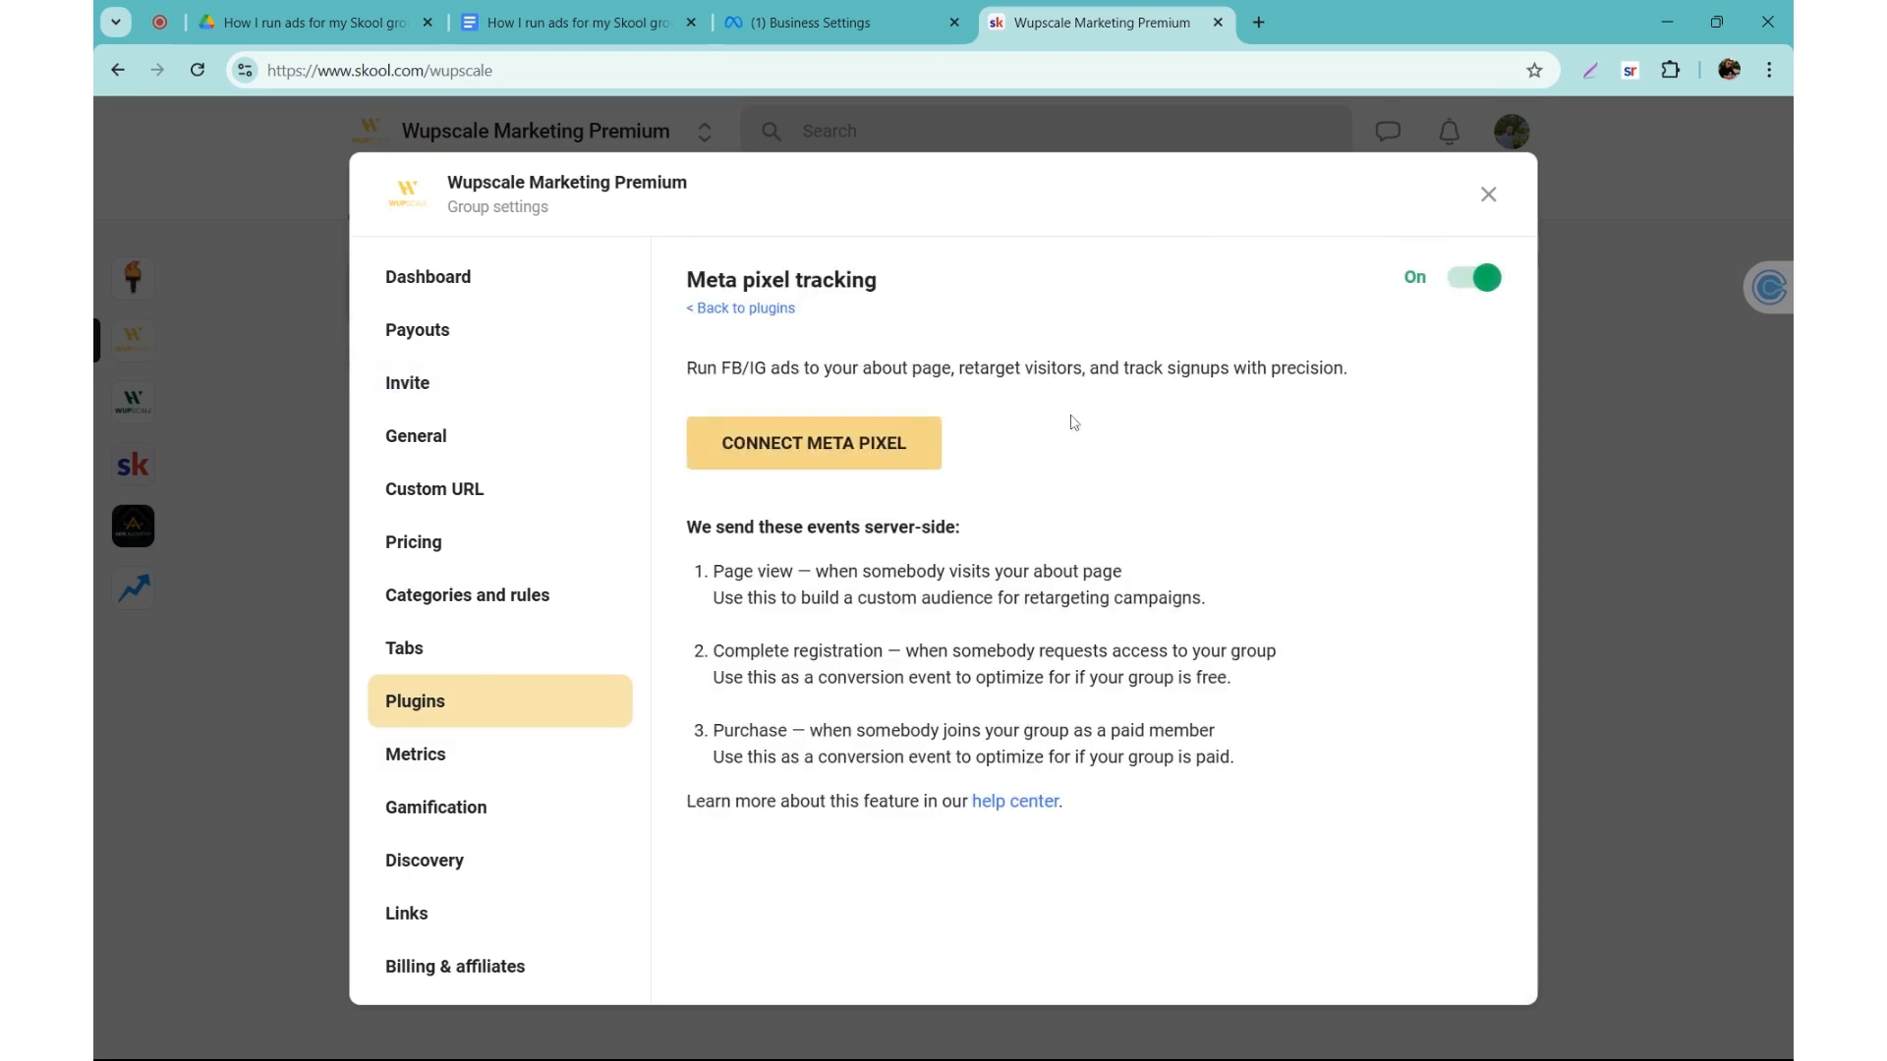
# Step: Start connecting the Meta pixel and review the required Meta pixel ID and access token fields
pyautogui.click(770, 446)
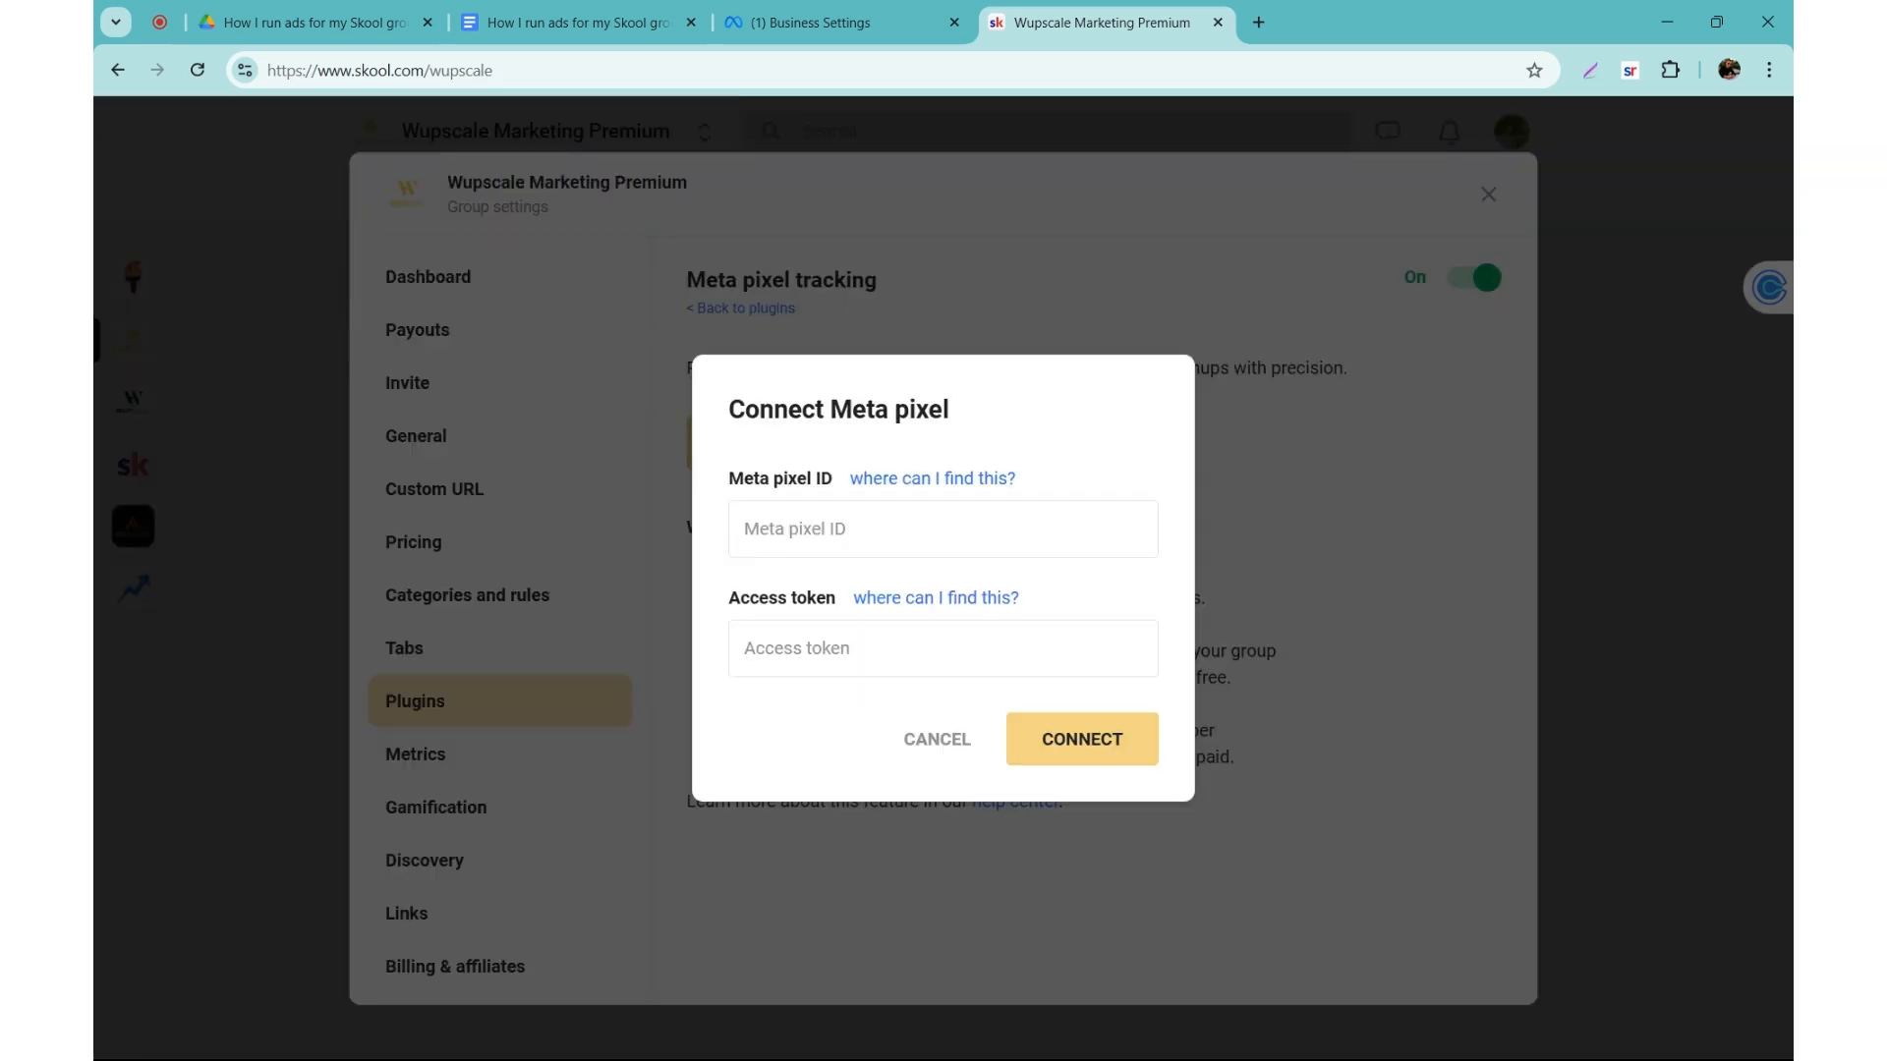
pyautogui.moveTo(731, 479); pyautogui.dragTo(814, 481)
pyautogui.click(768, 623)
pyautogui.moveTo(728, 598); pyautogui.dragTo(1019, 599)
pyautogui.click(728, 606)
# Step: Switch to Meta Business Settings, open Skool group pixel in Events Manager and copy its dataset ID from the settings
pyautogui.click(815, 13)
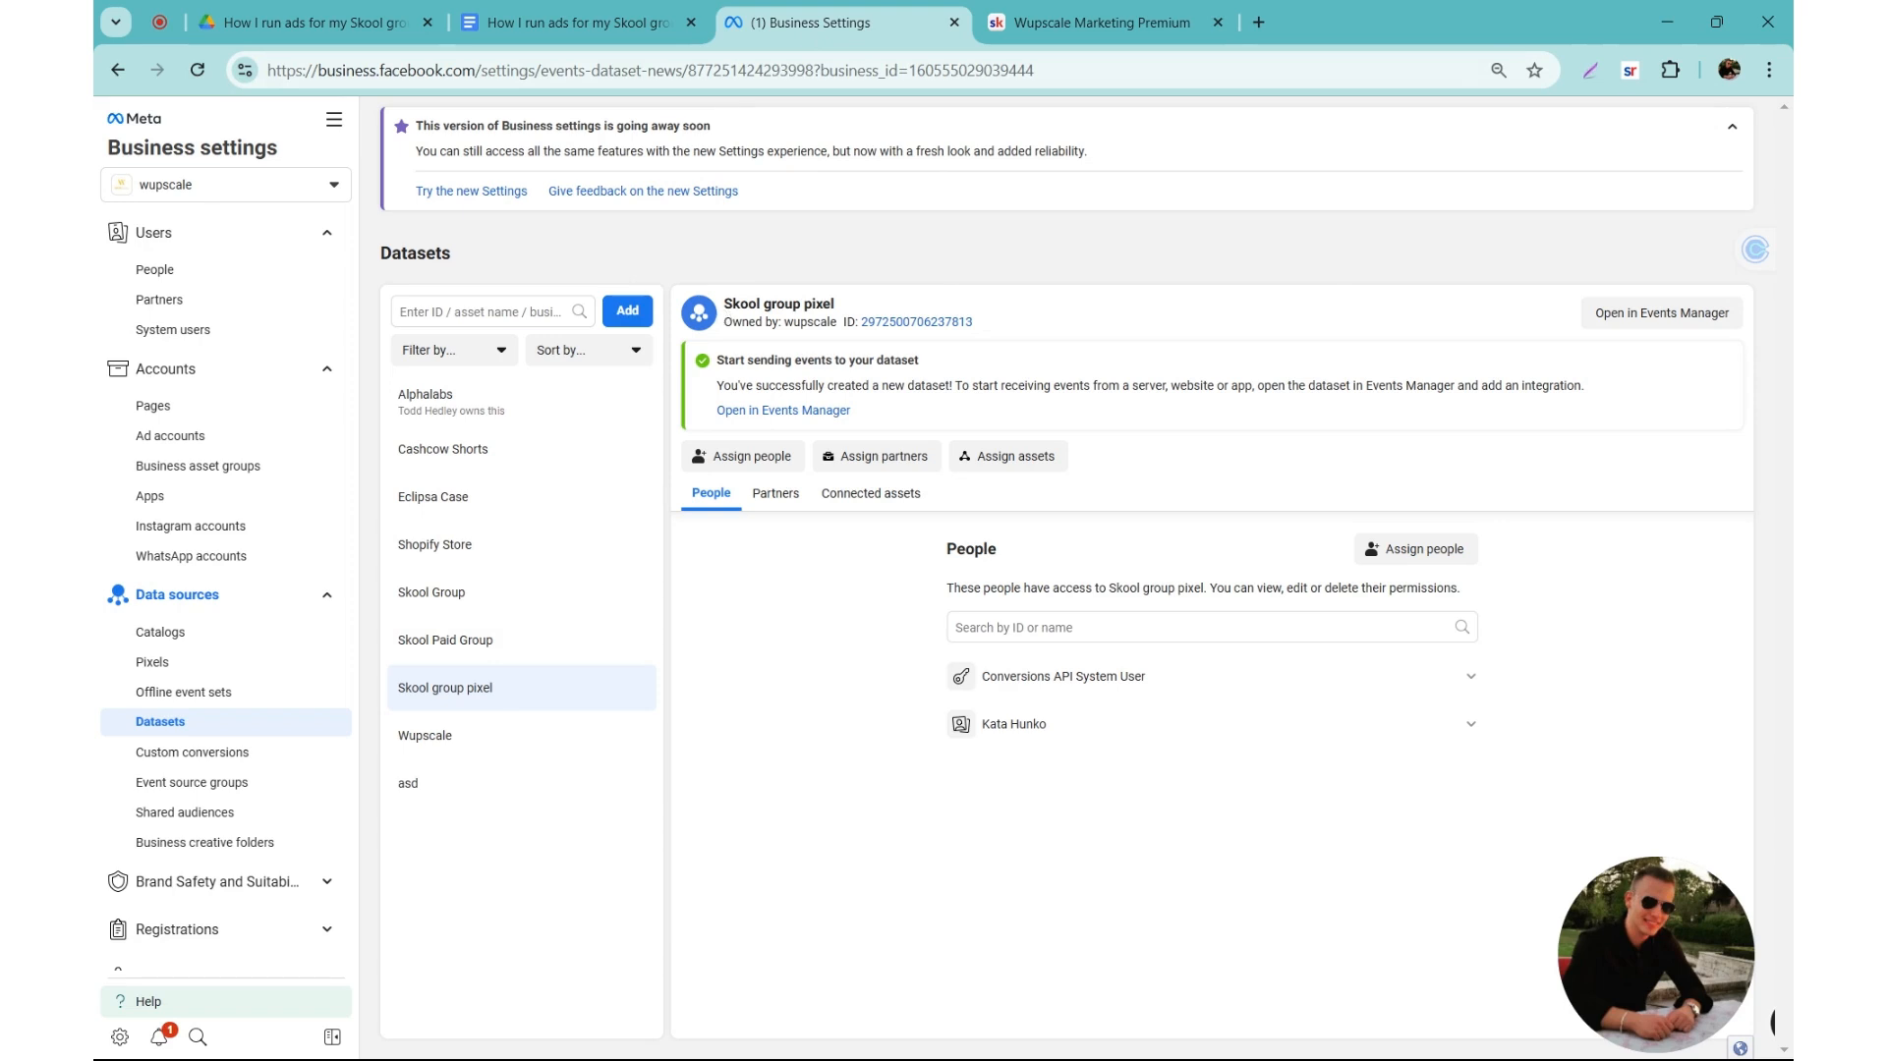
pyautogui.click(1660, 316)
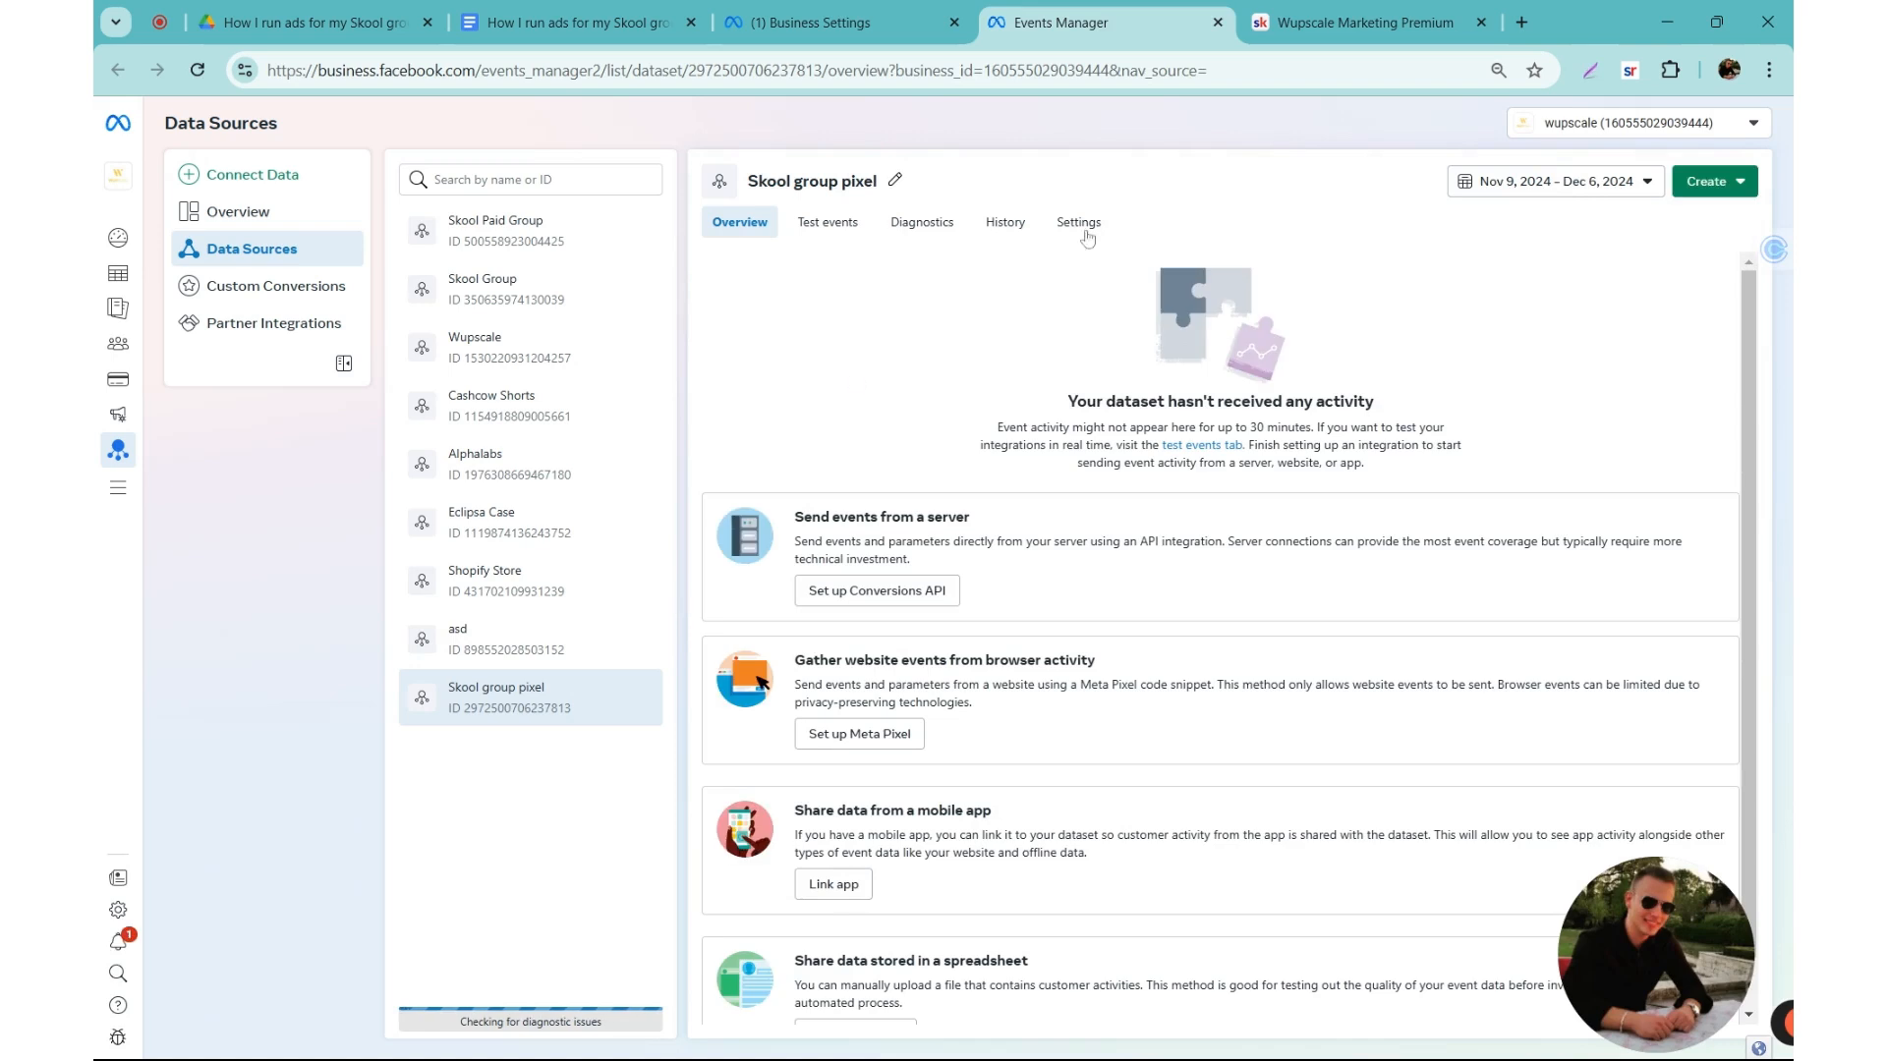
pyautogui.click(1098, 229)
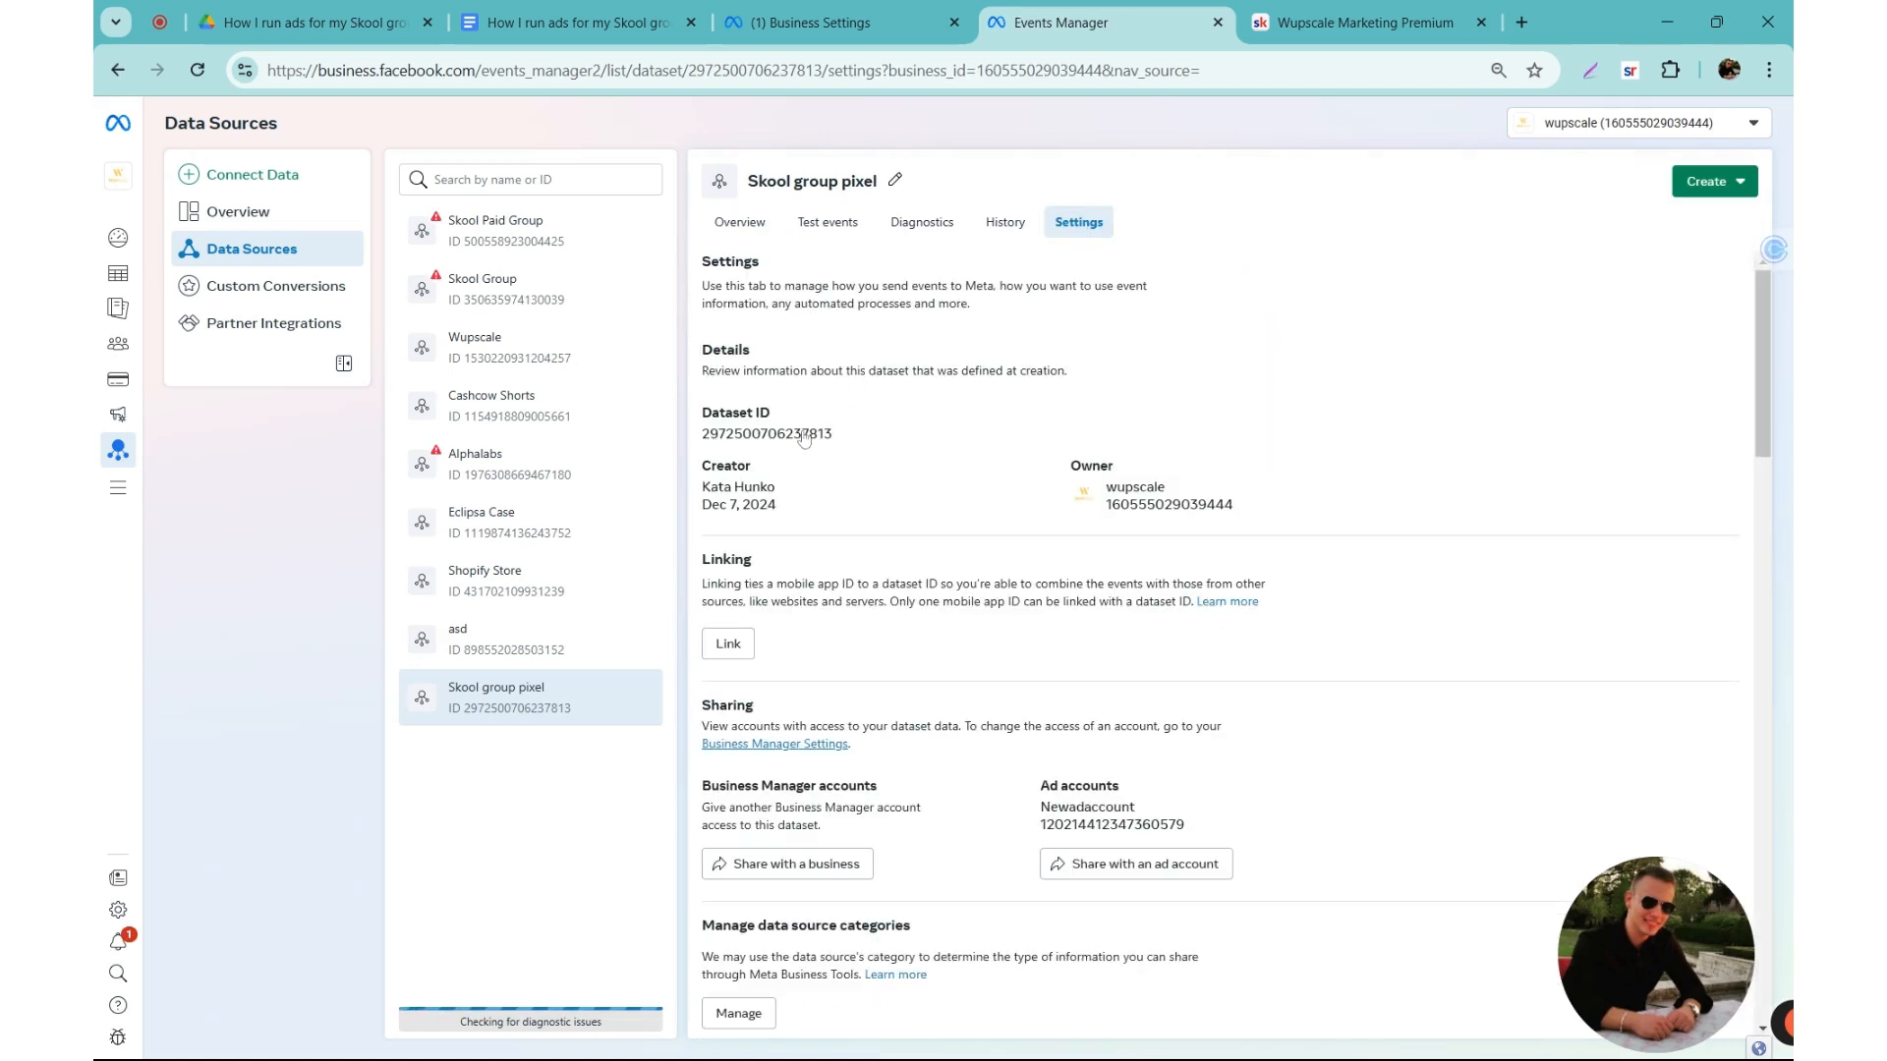
pyautogui.click(791, 437)
pyautogui.click(762, 437)
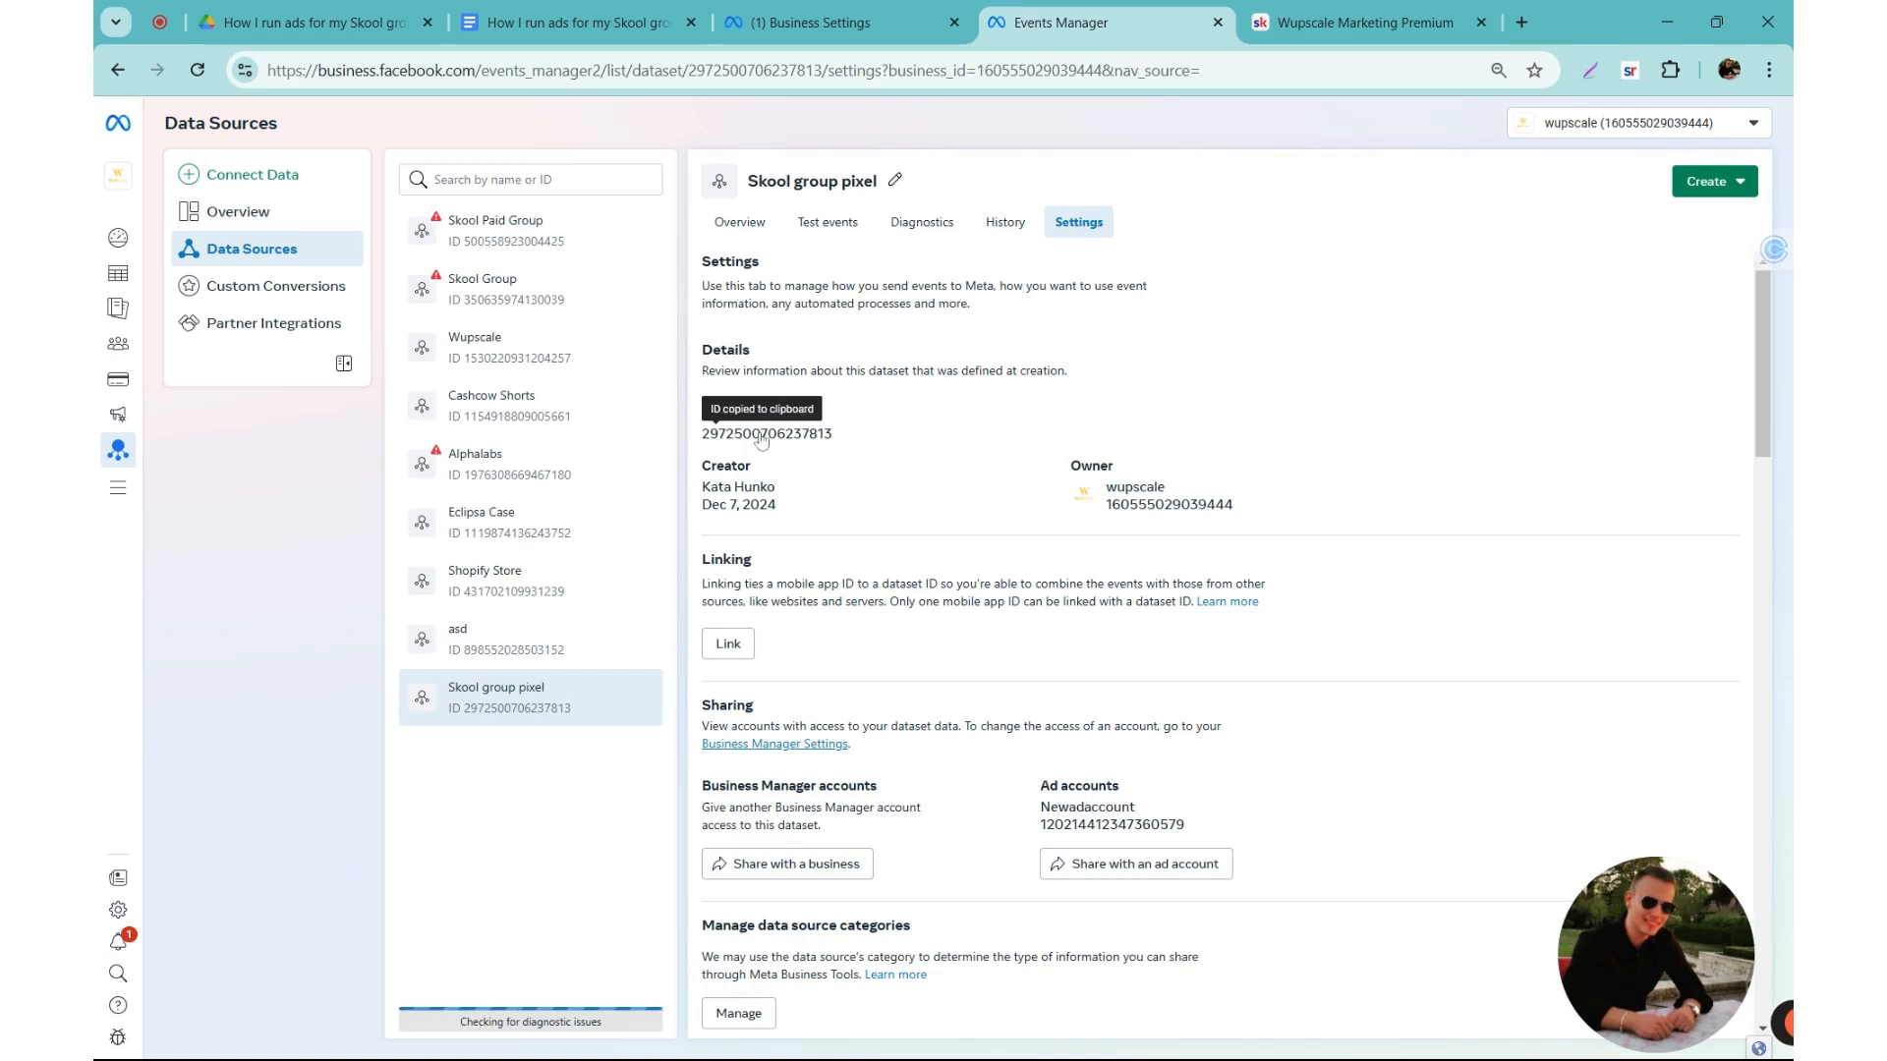
# Step: Switch to Skool and paste the copied dataset ID as the Meta pixel ID
pyautogui.hotkey('ctrl', 'Tab')
pyautogui.click(830, 533)
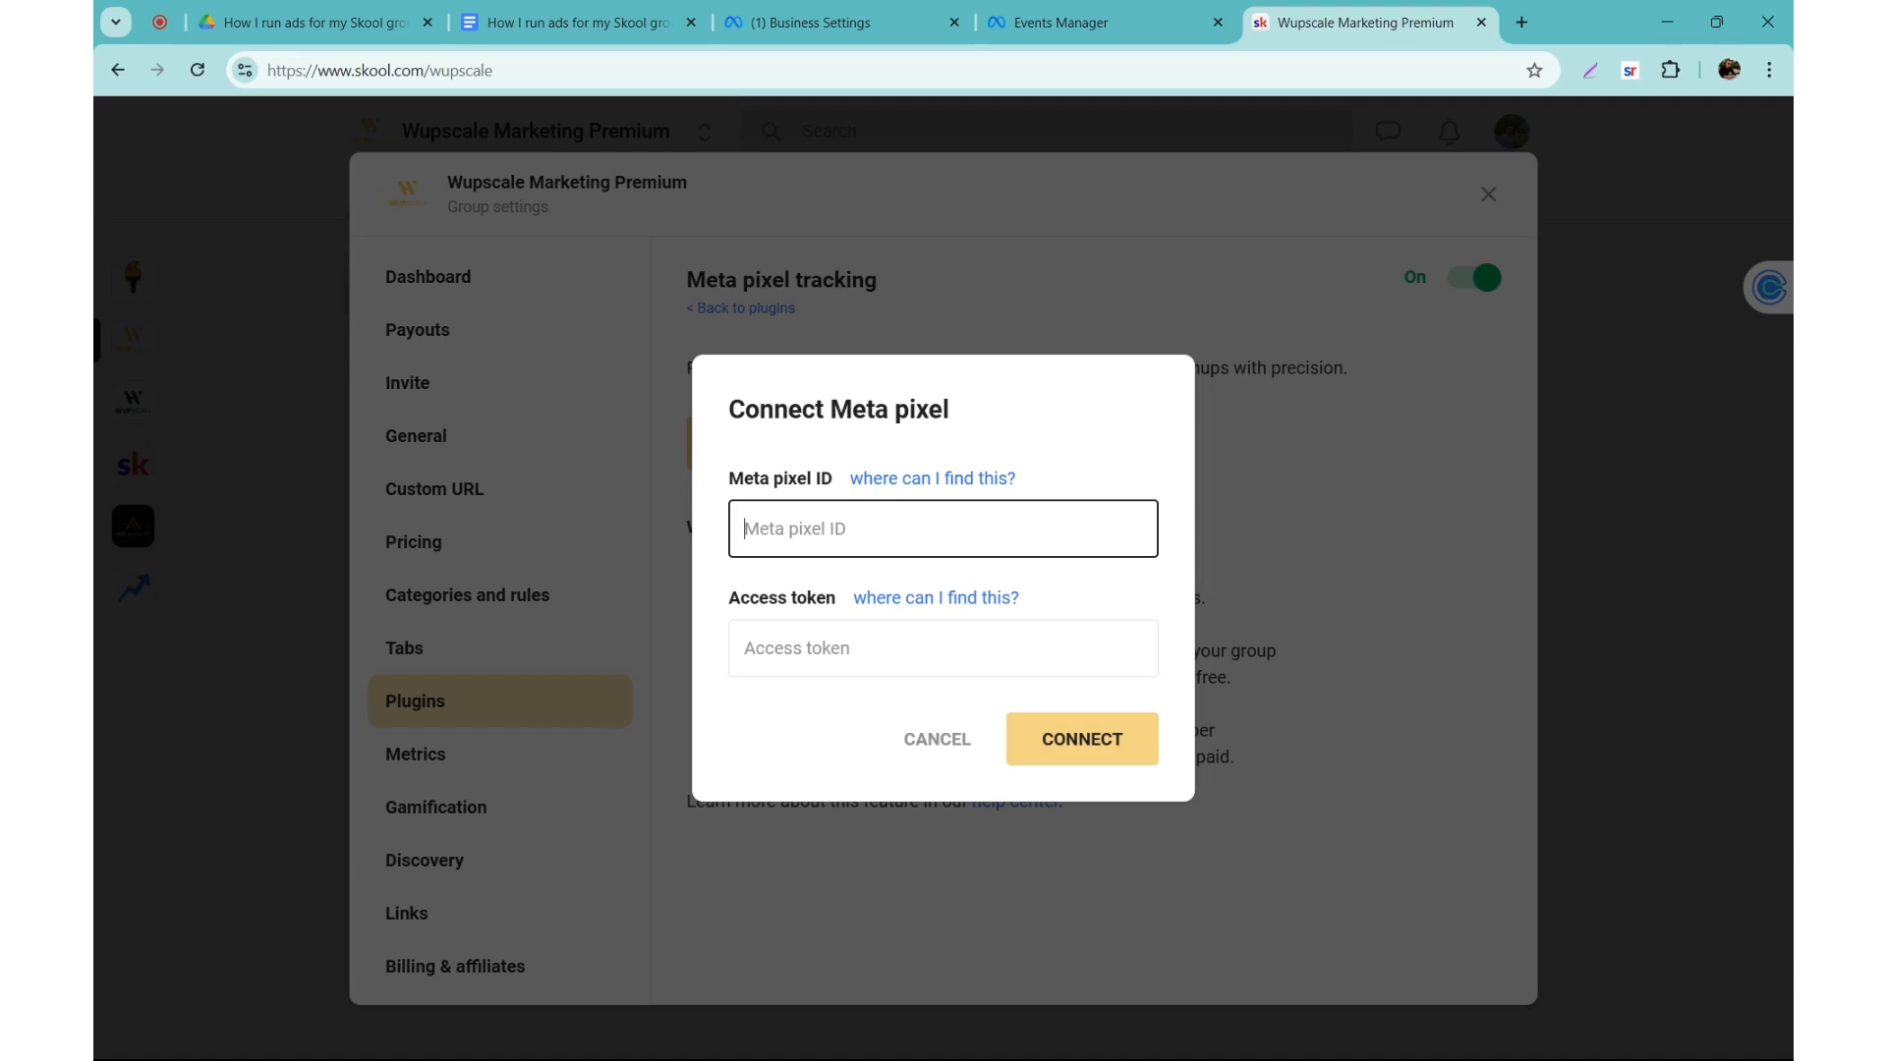
pyautogui.hotkey('ctrl', 'v')
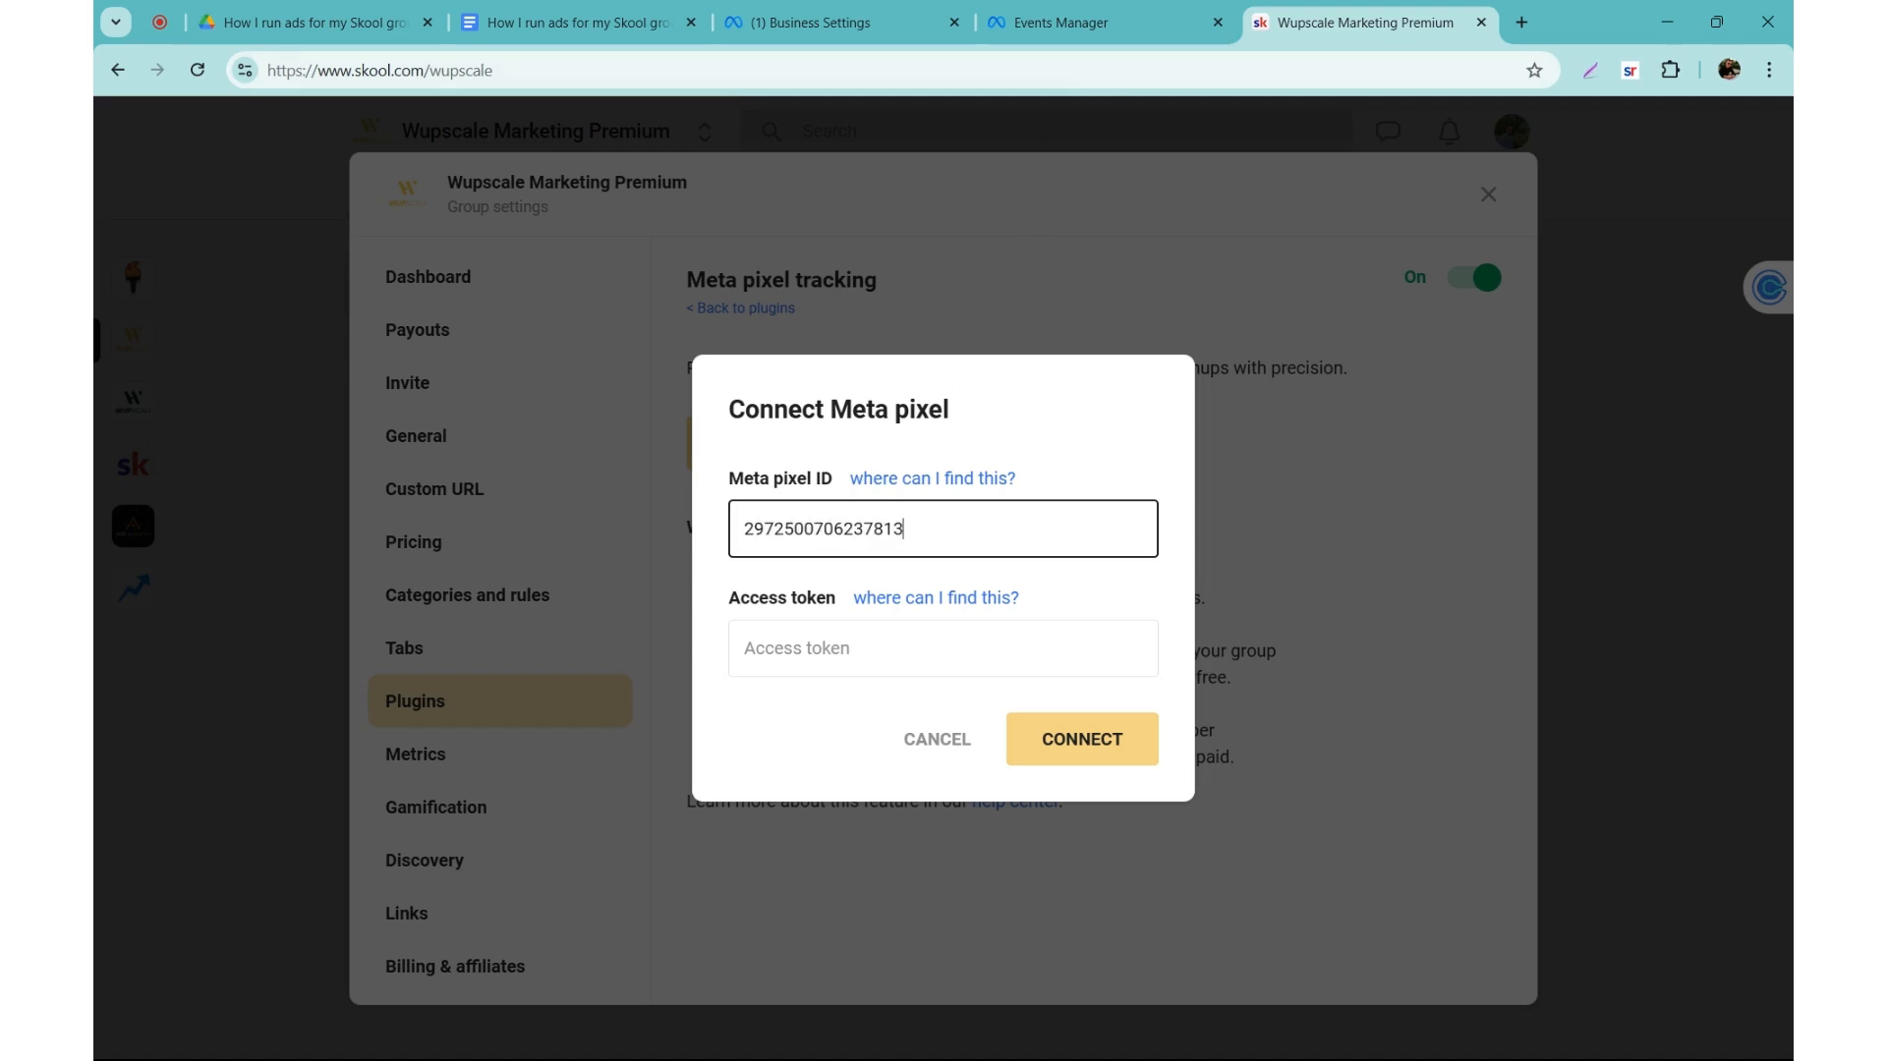
pyautogui.click(944, 648)
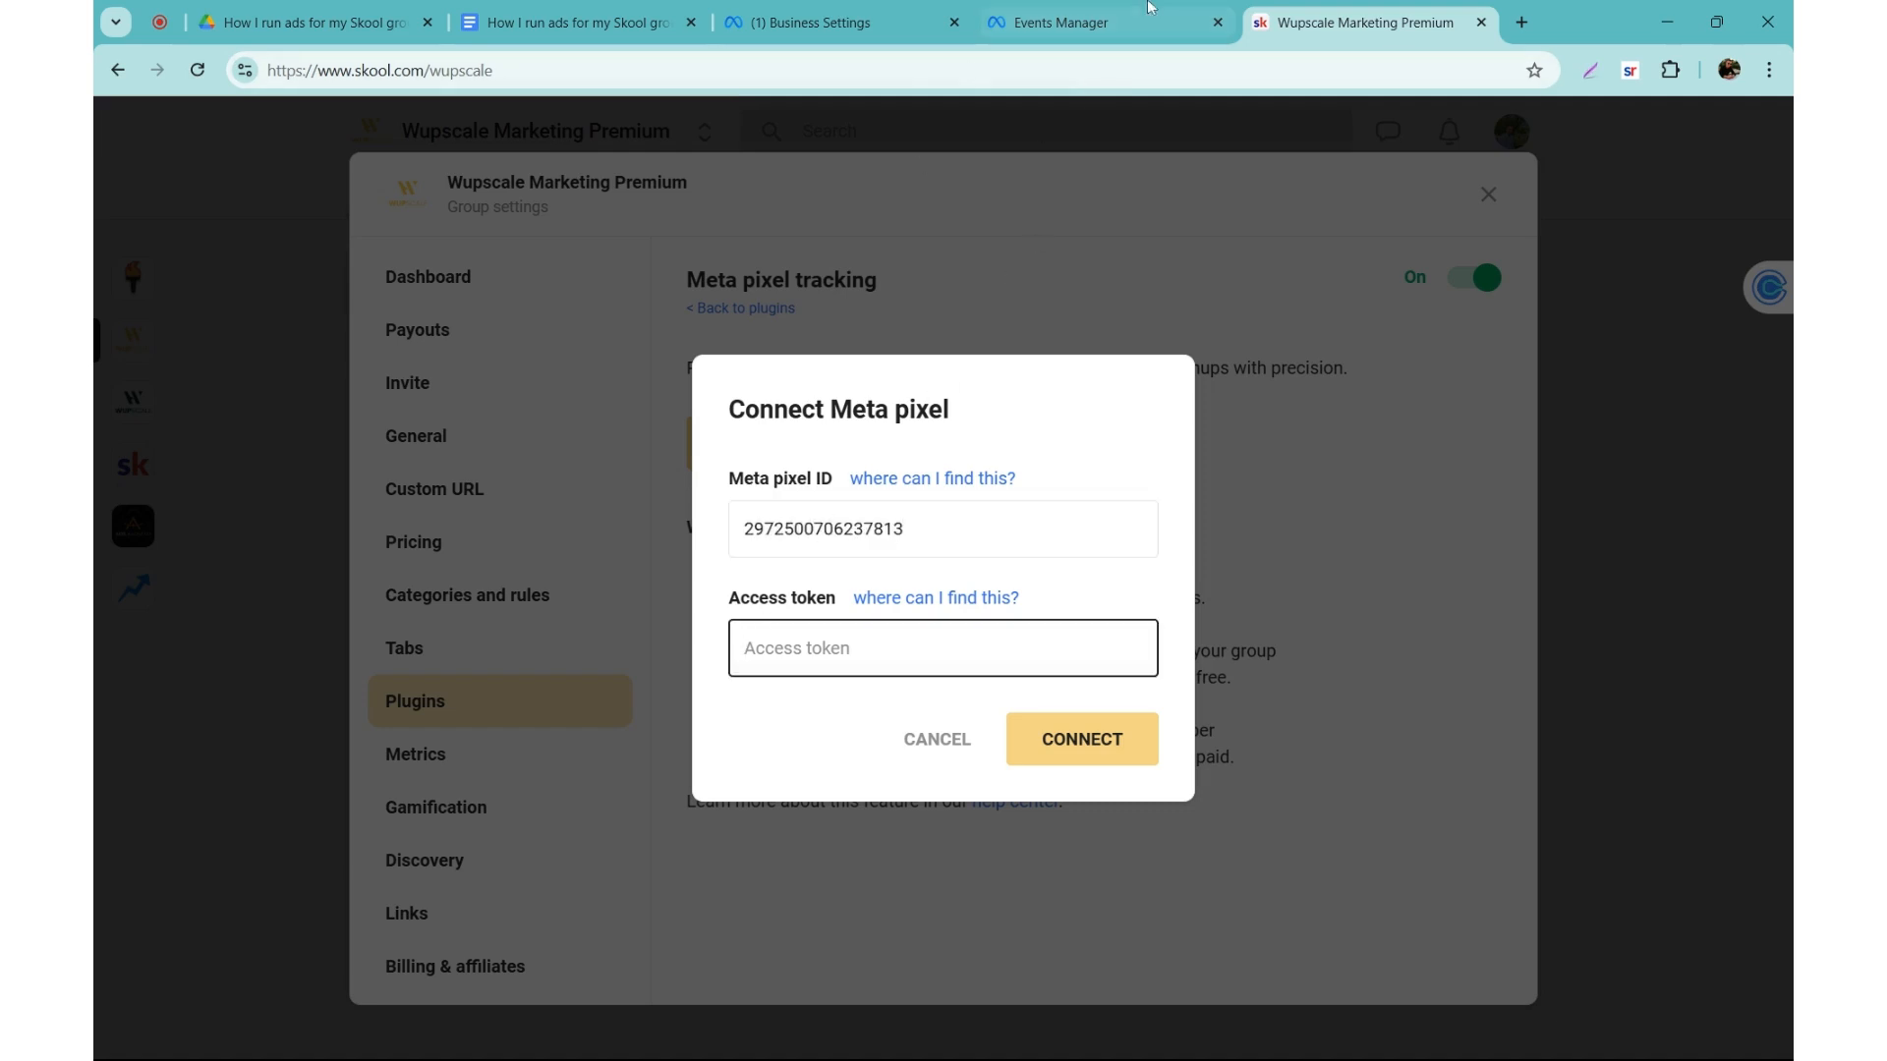
# Step: Return to Events Manager, generate a Conversions API access token through direct integration for Skool group pixel, and copy it
pyautogui.click(1064, 10)
pyautogui.scroll(-1, 731, 482)
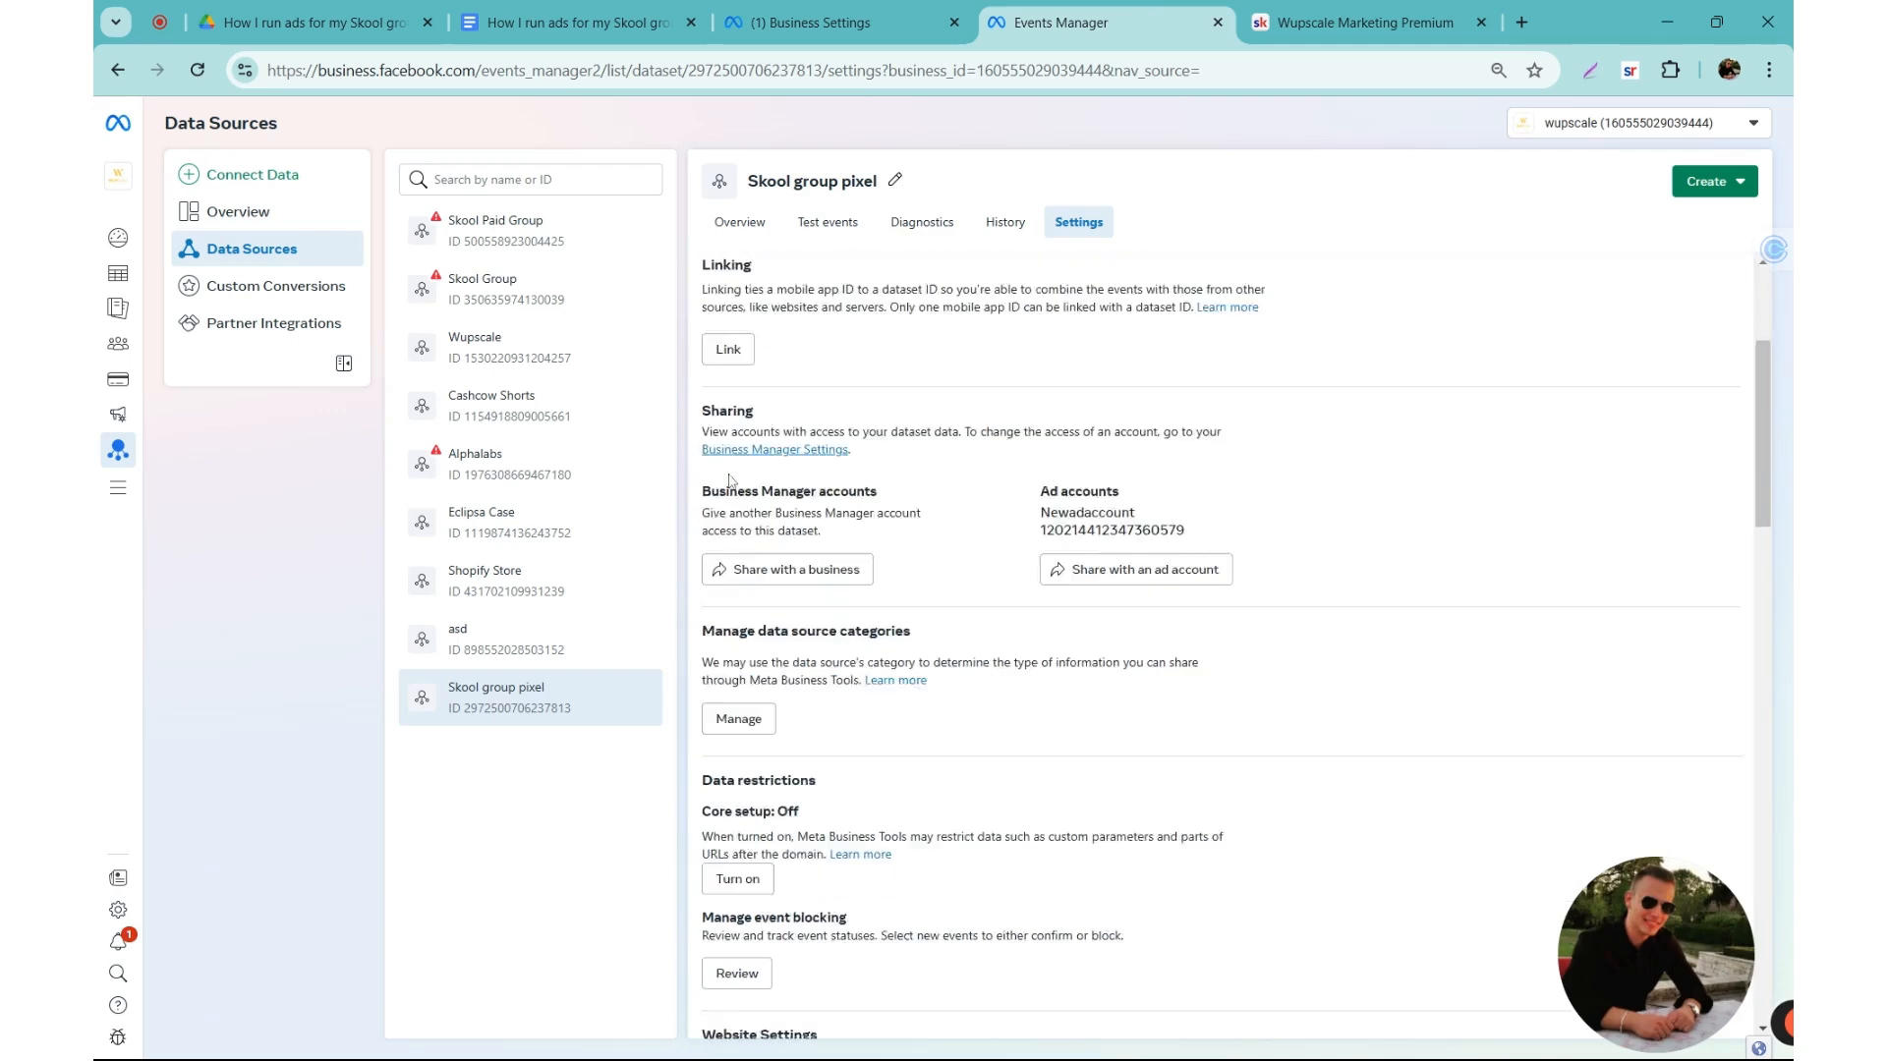
pyautogui.scroll(-15, 731, 482)
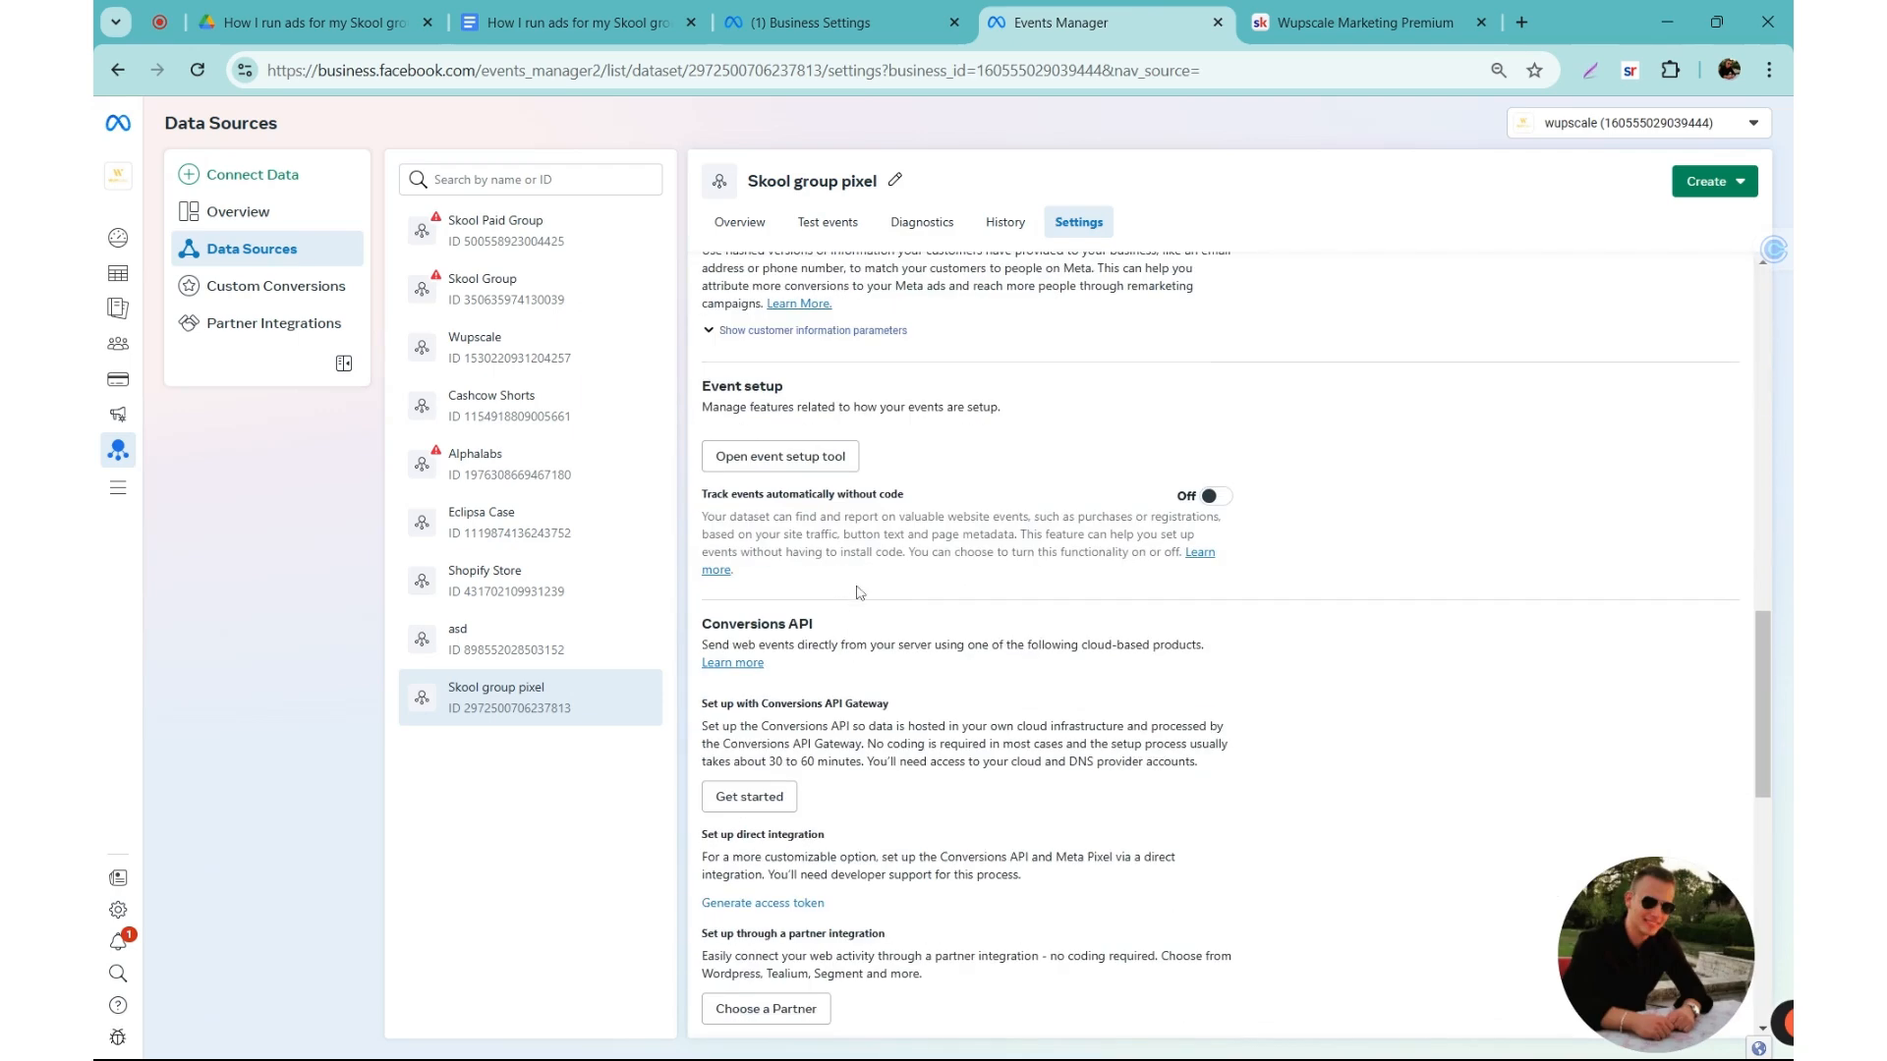
pyautogui.scroll(-3, 859, 606)
pyautogui.moveTo(699, 616); pyautogui.dragTo(728, 611)
pyautogui.click(718, 620)
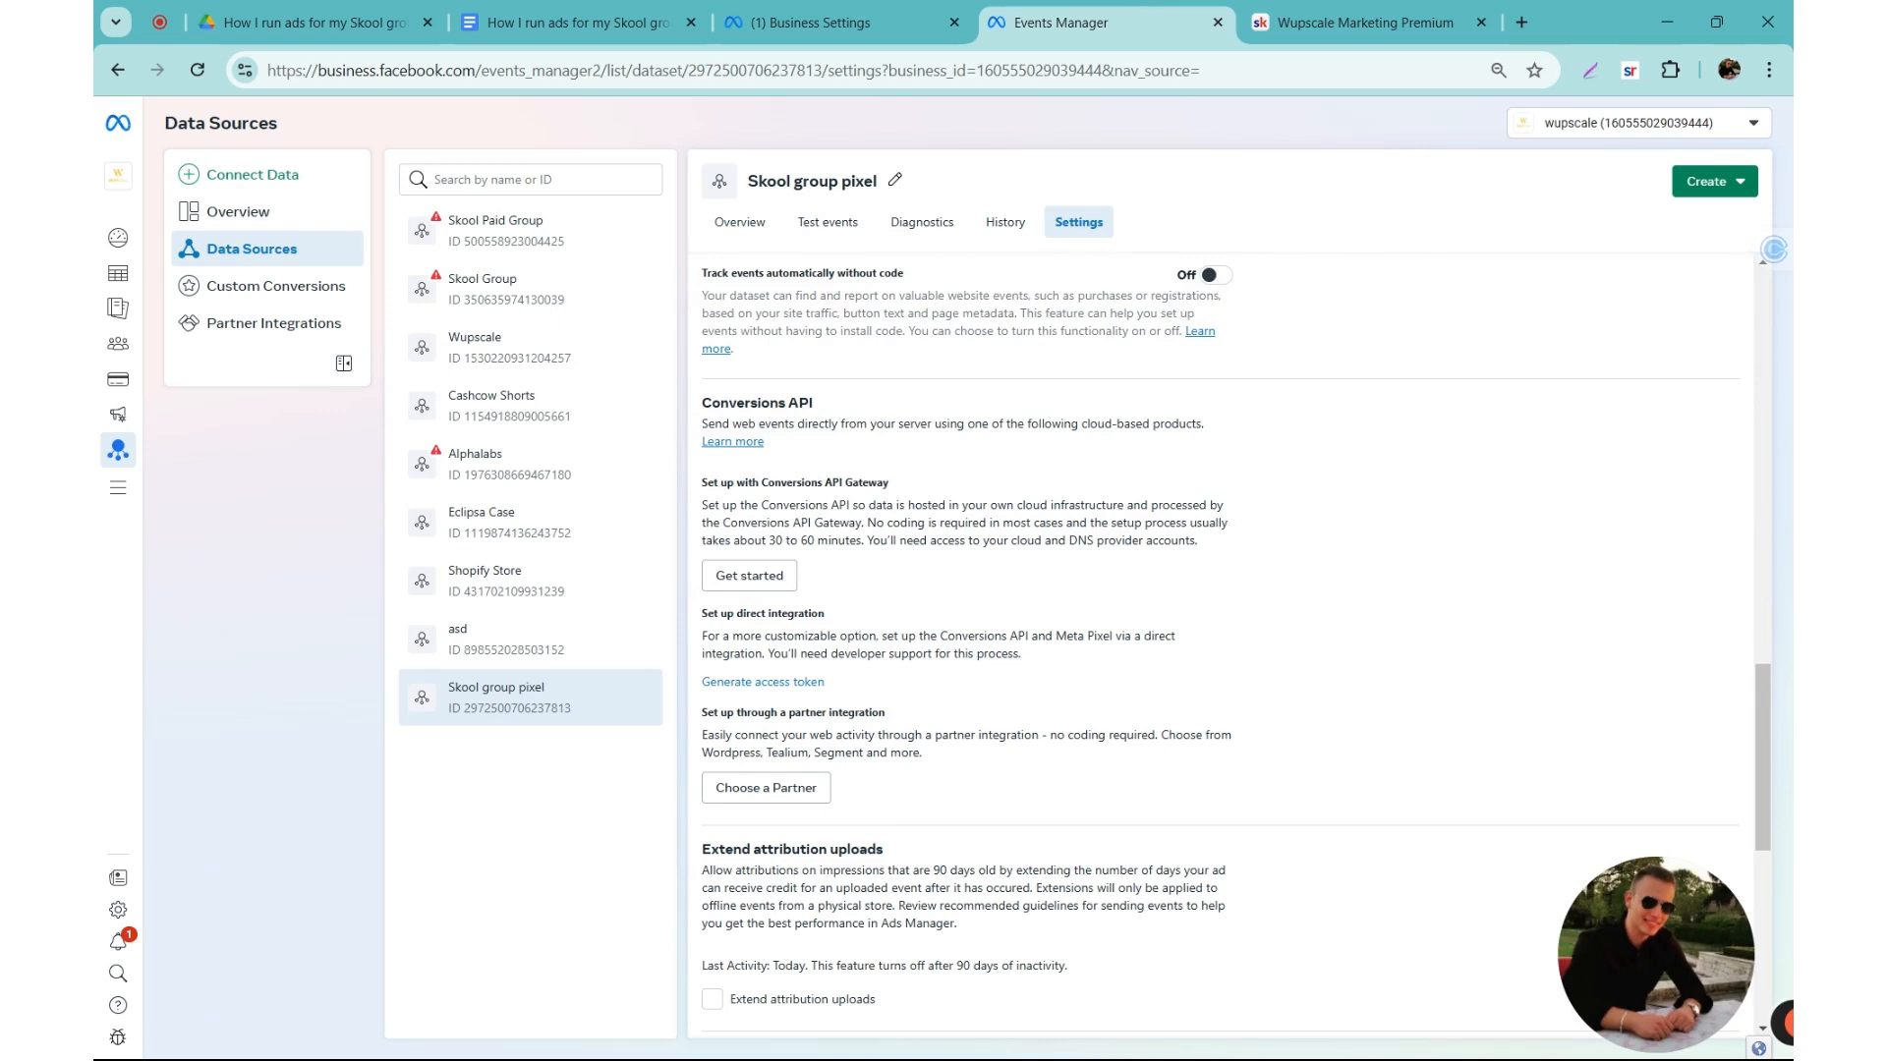
pyautogui.click(732, 683)
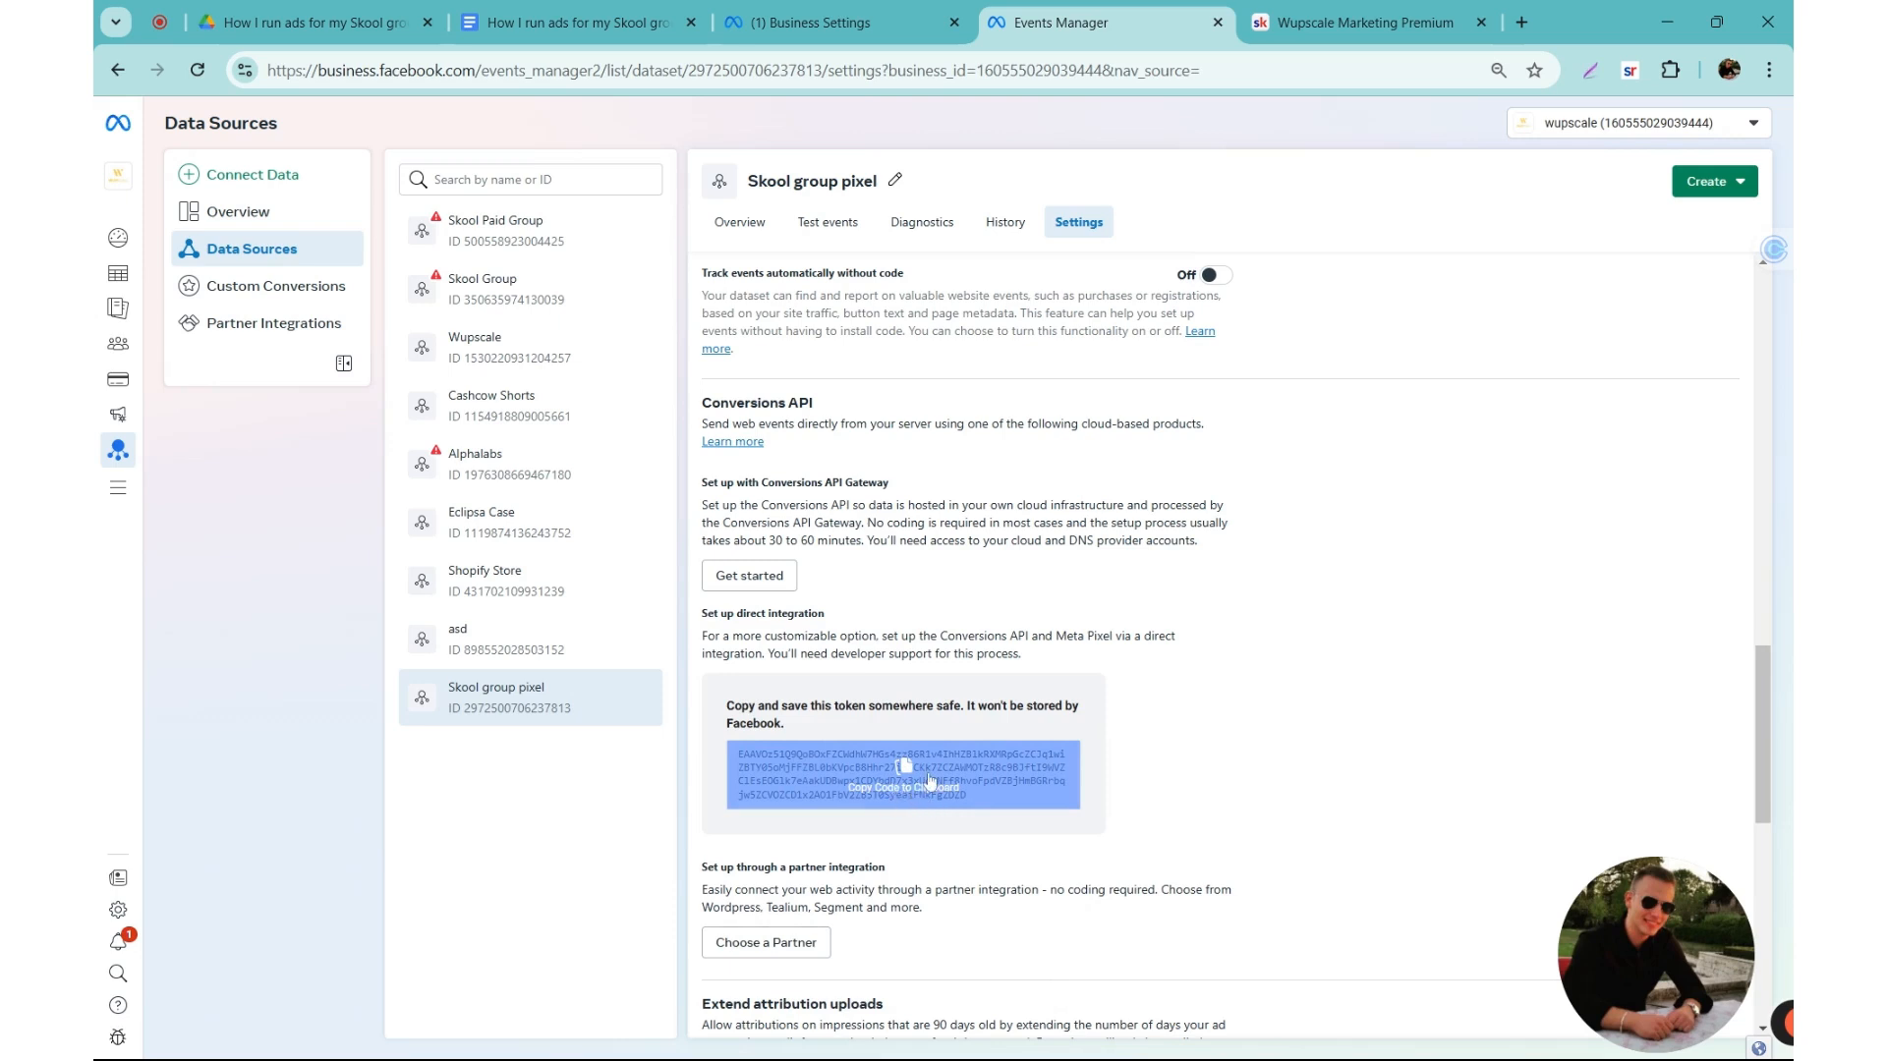
pyautogui.click(931, 782)
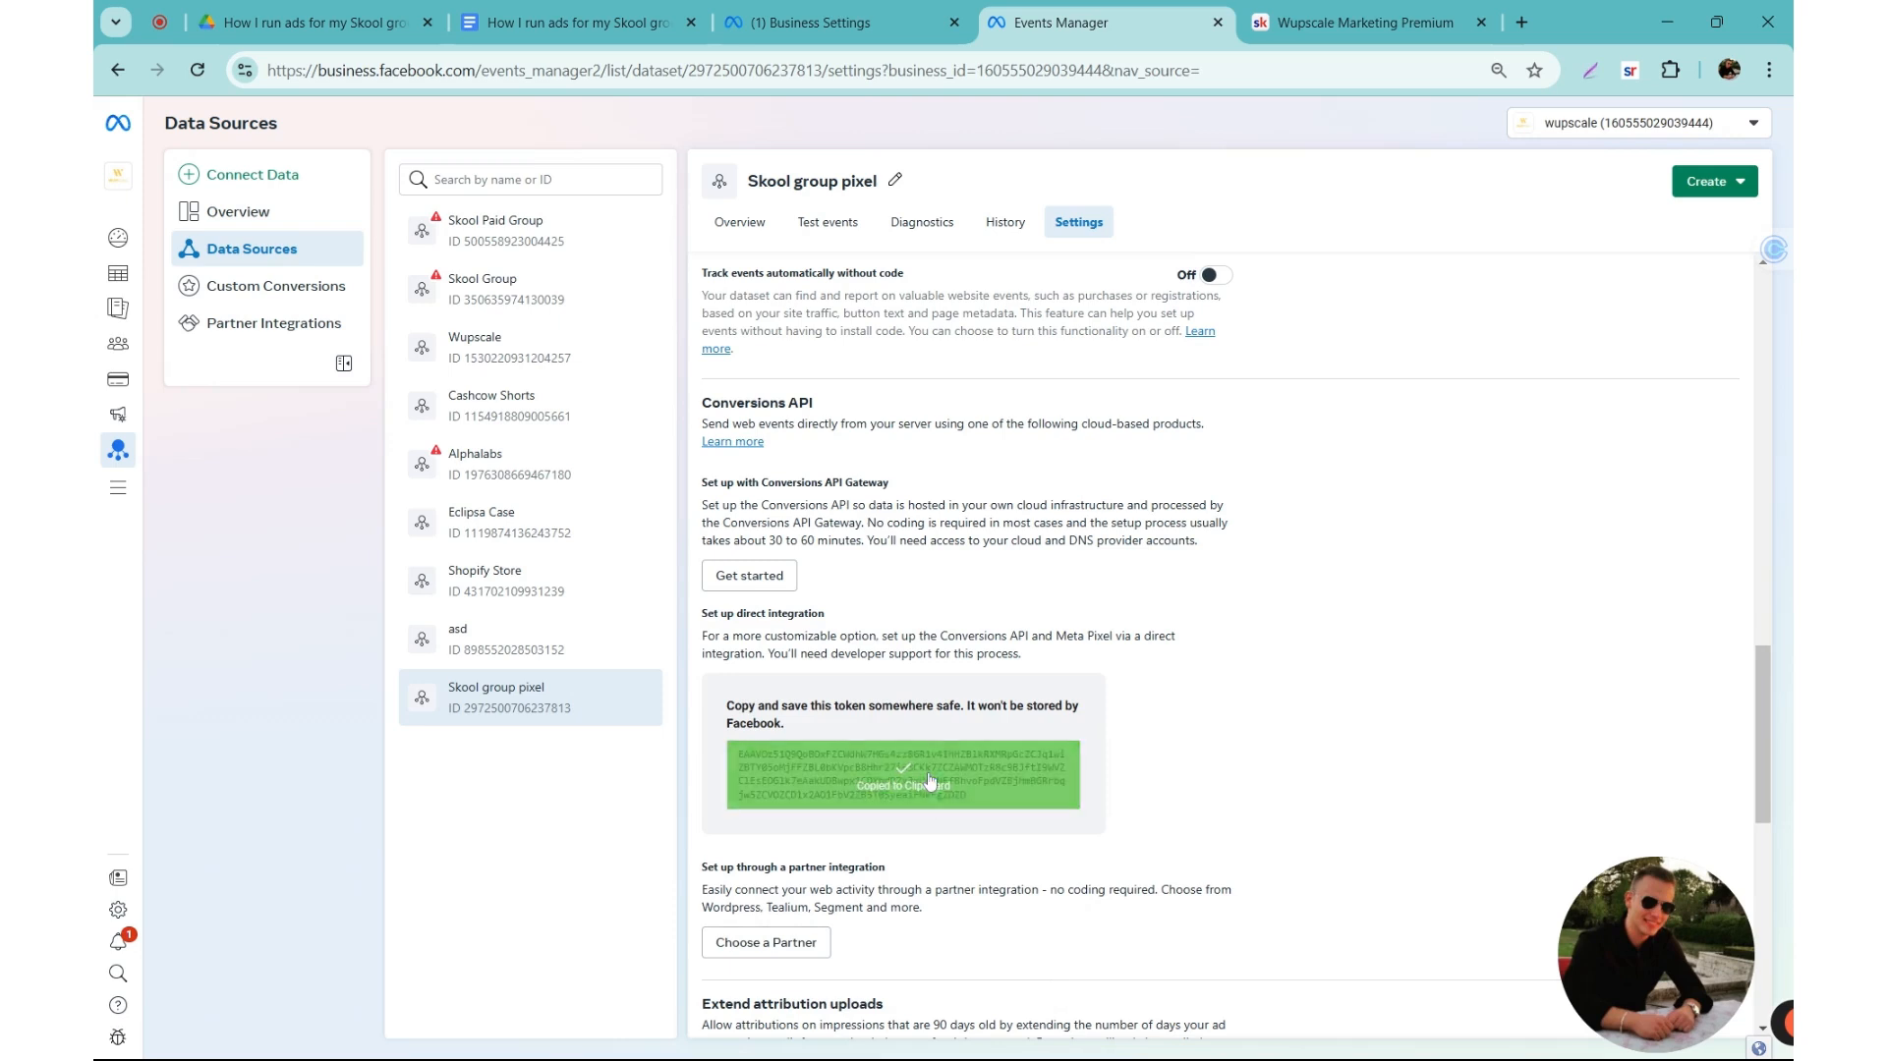
# Step: Switch to Skool, paste the access token in its field and connect the Meta pixel
pyautogui.click(1324, 18)
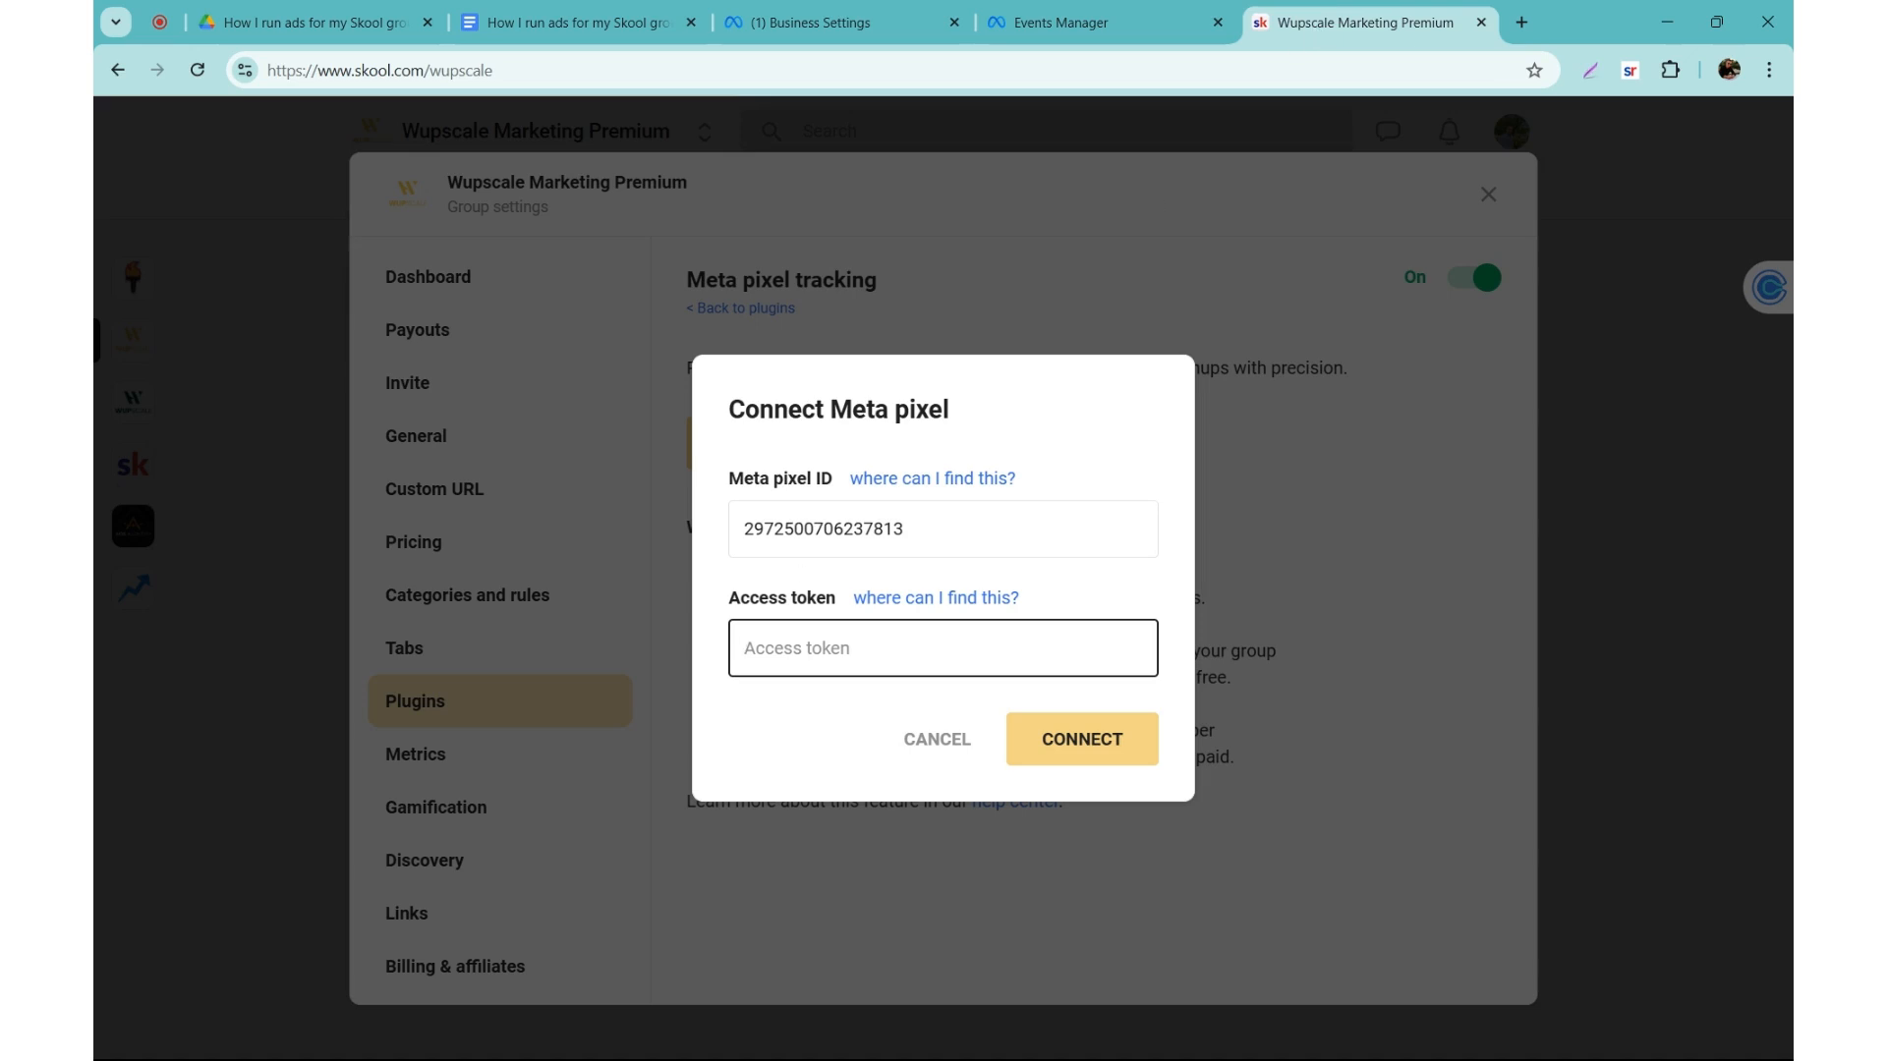
pyautogui.hotkey('ctrl', 'v')
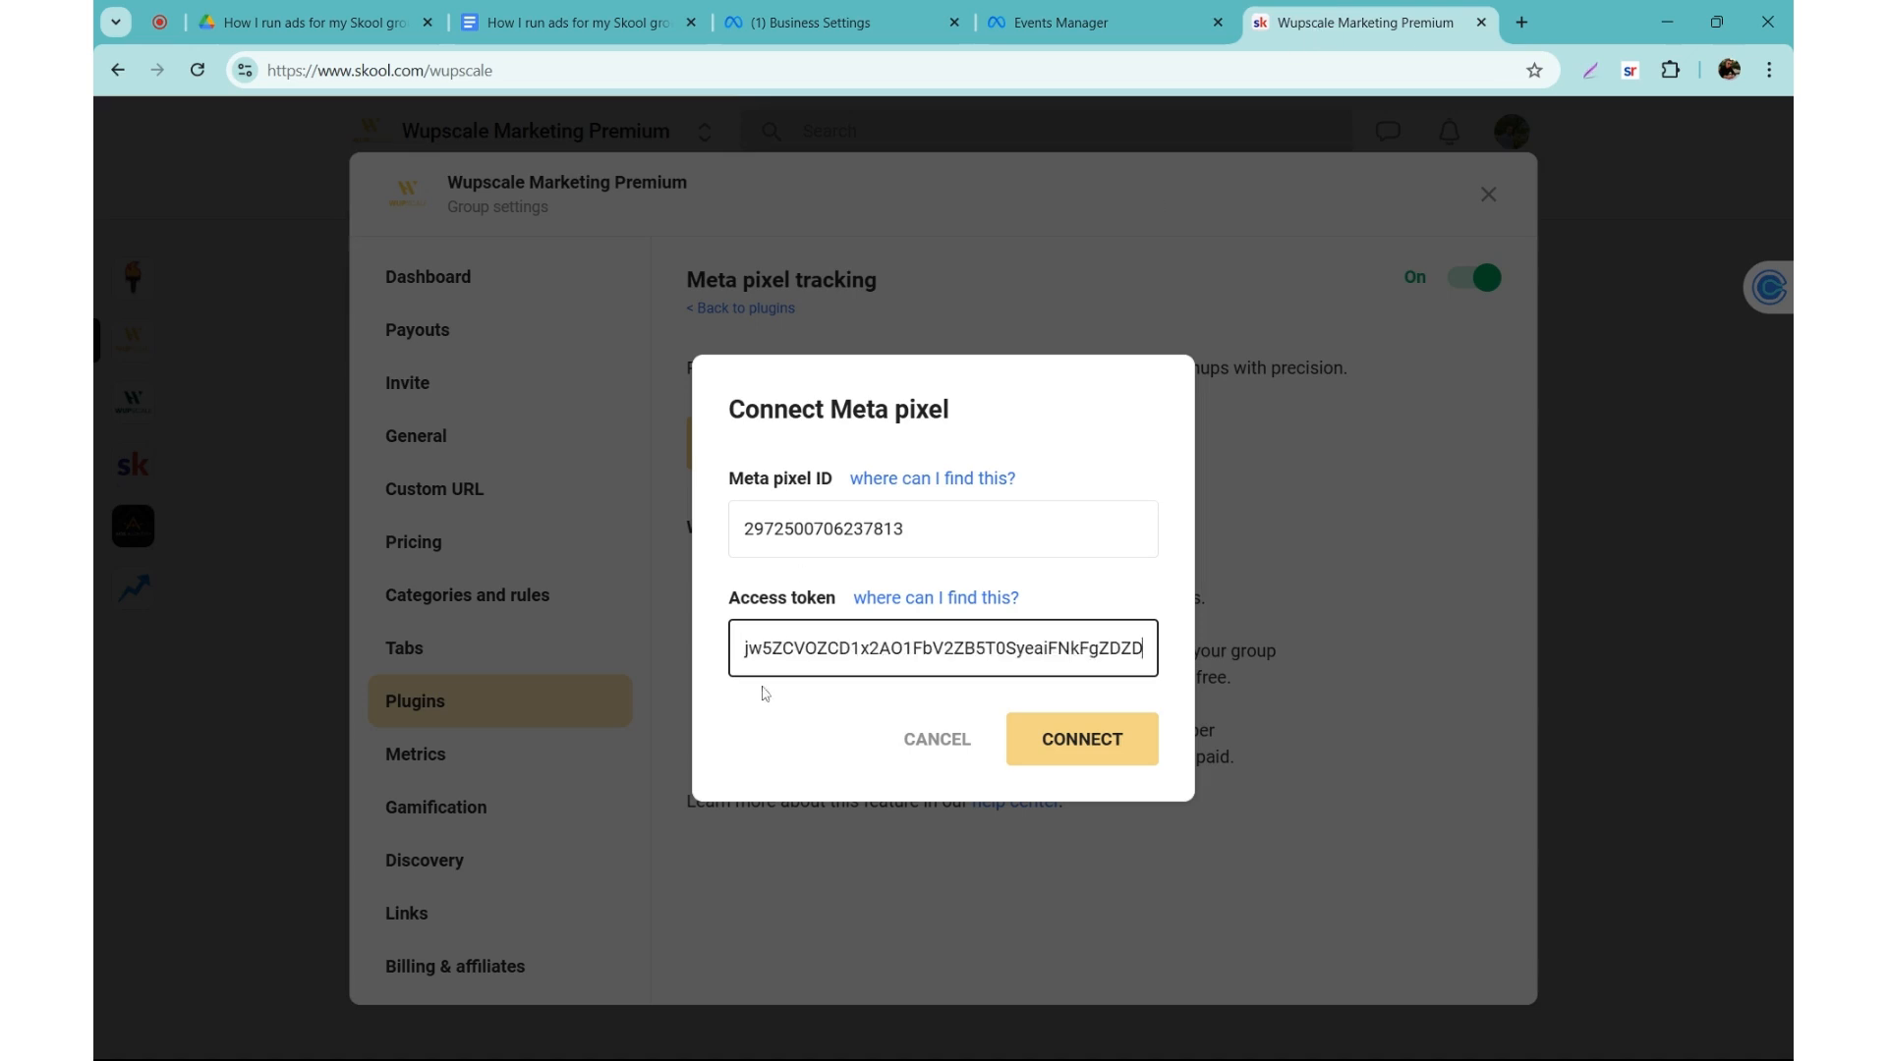
pyautogui.click(1012, 706)
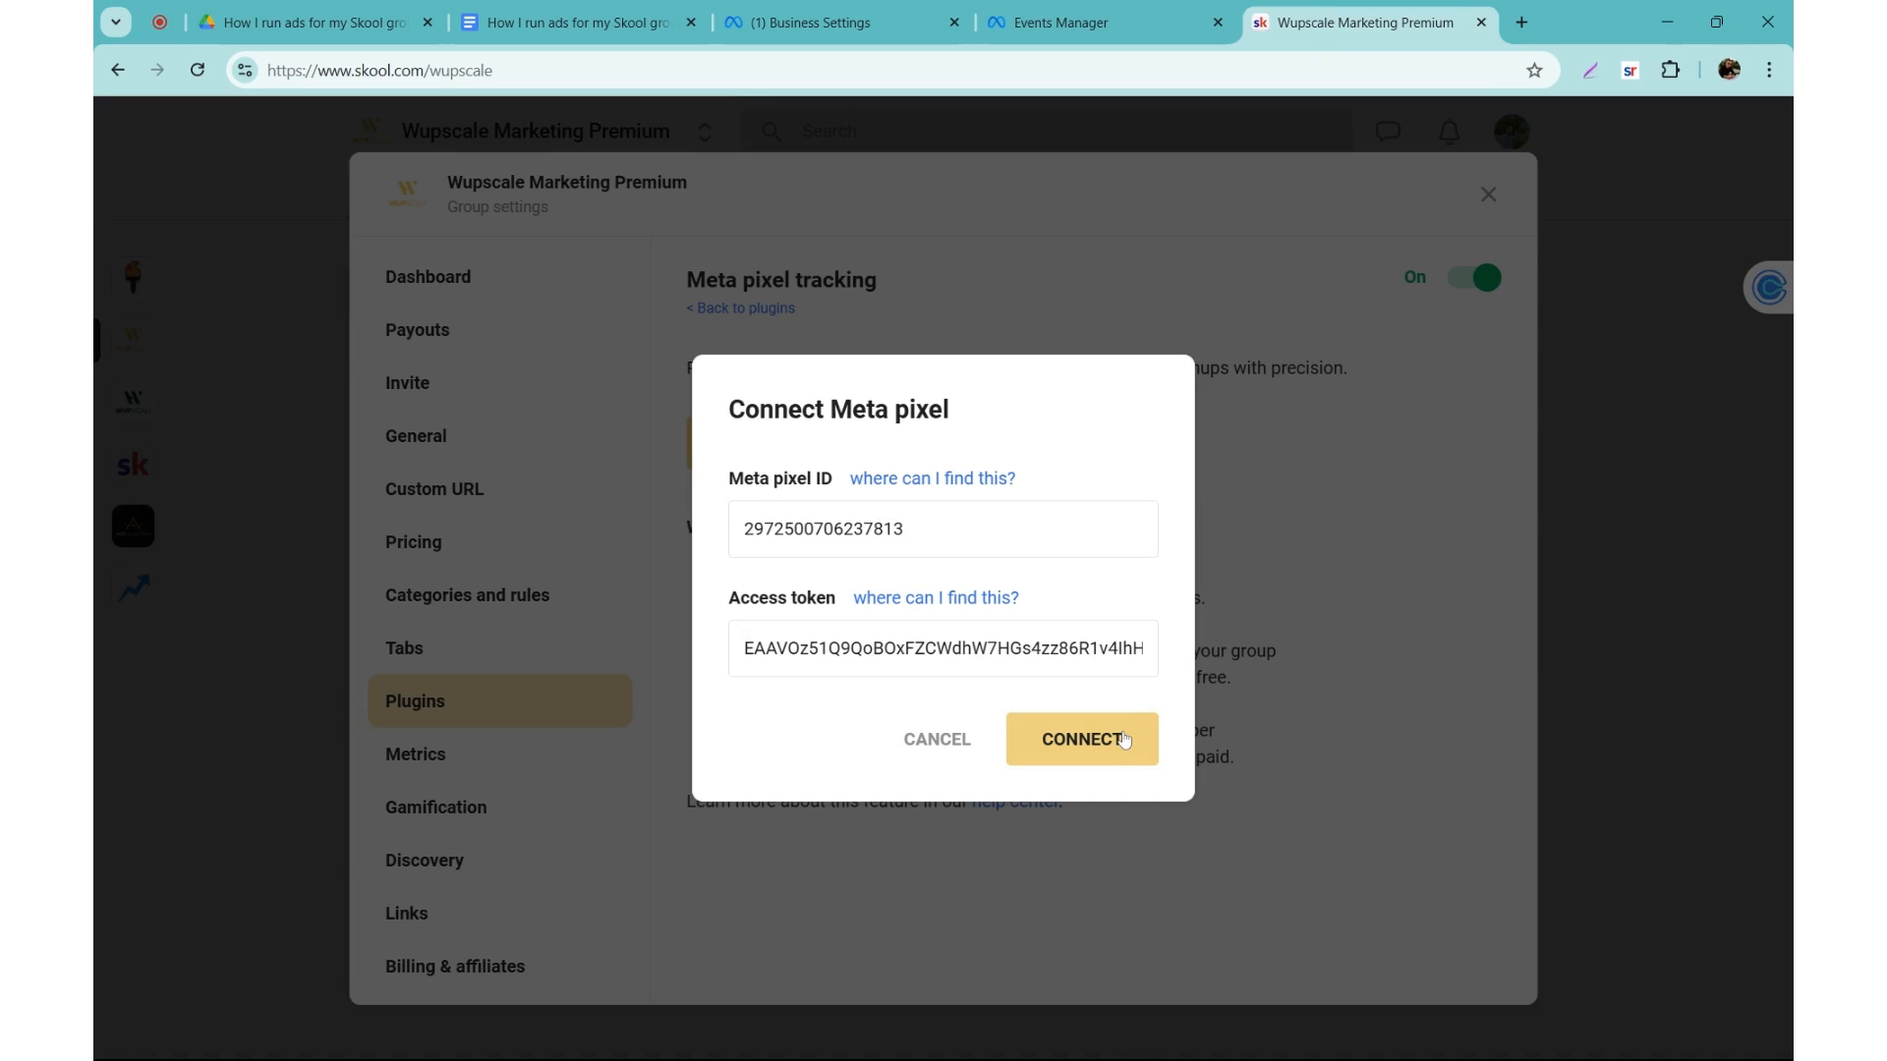
pyautogui.click(1124, 740)
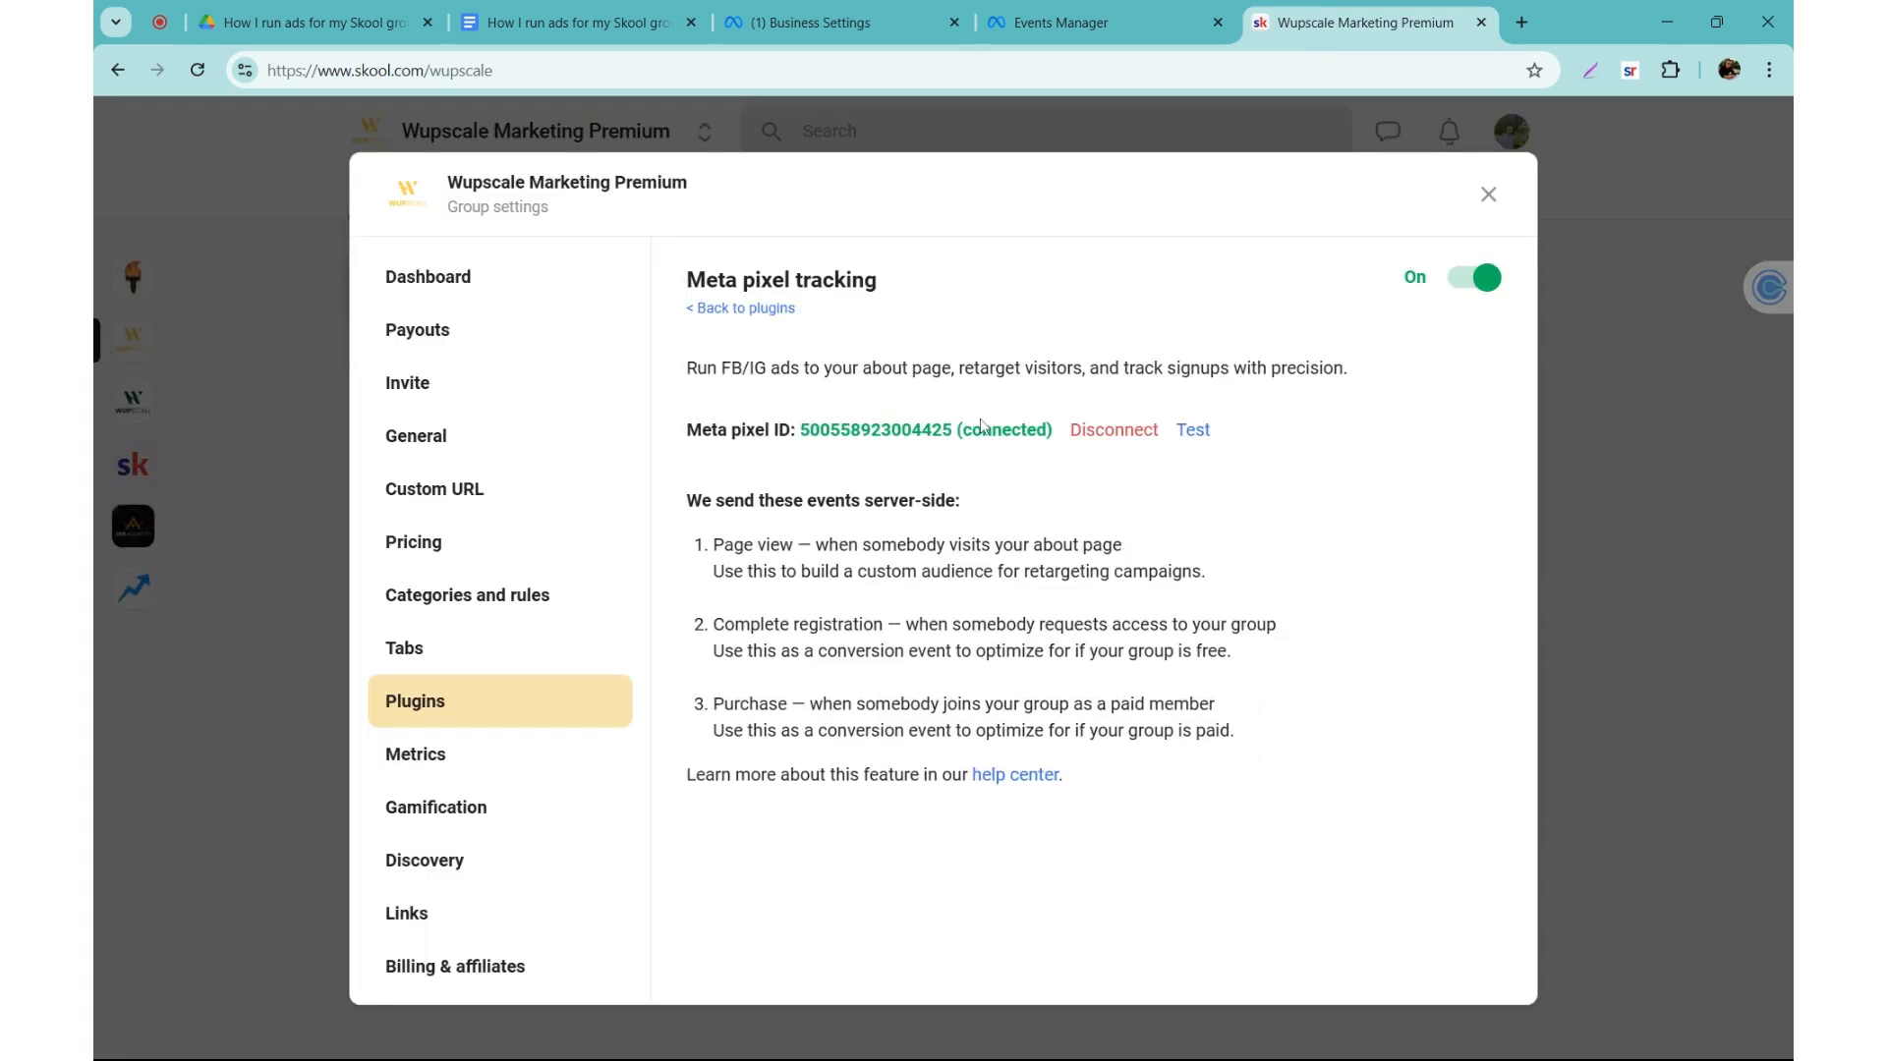
# Step: Check the connected pixel ID in Skool, and open the website events test for the Skool Paid Group dataset in Events Manager
pyautogui.tripleClick(881, 441)
pyautogui.click(882, 441)
pyautogui.doubleClick(1246, 433)
pyautogui.click(1246, 434)
pyautogui.click(1062, 22)
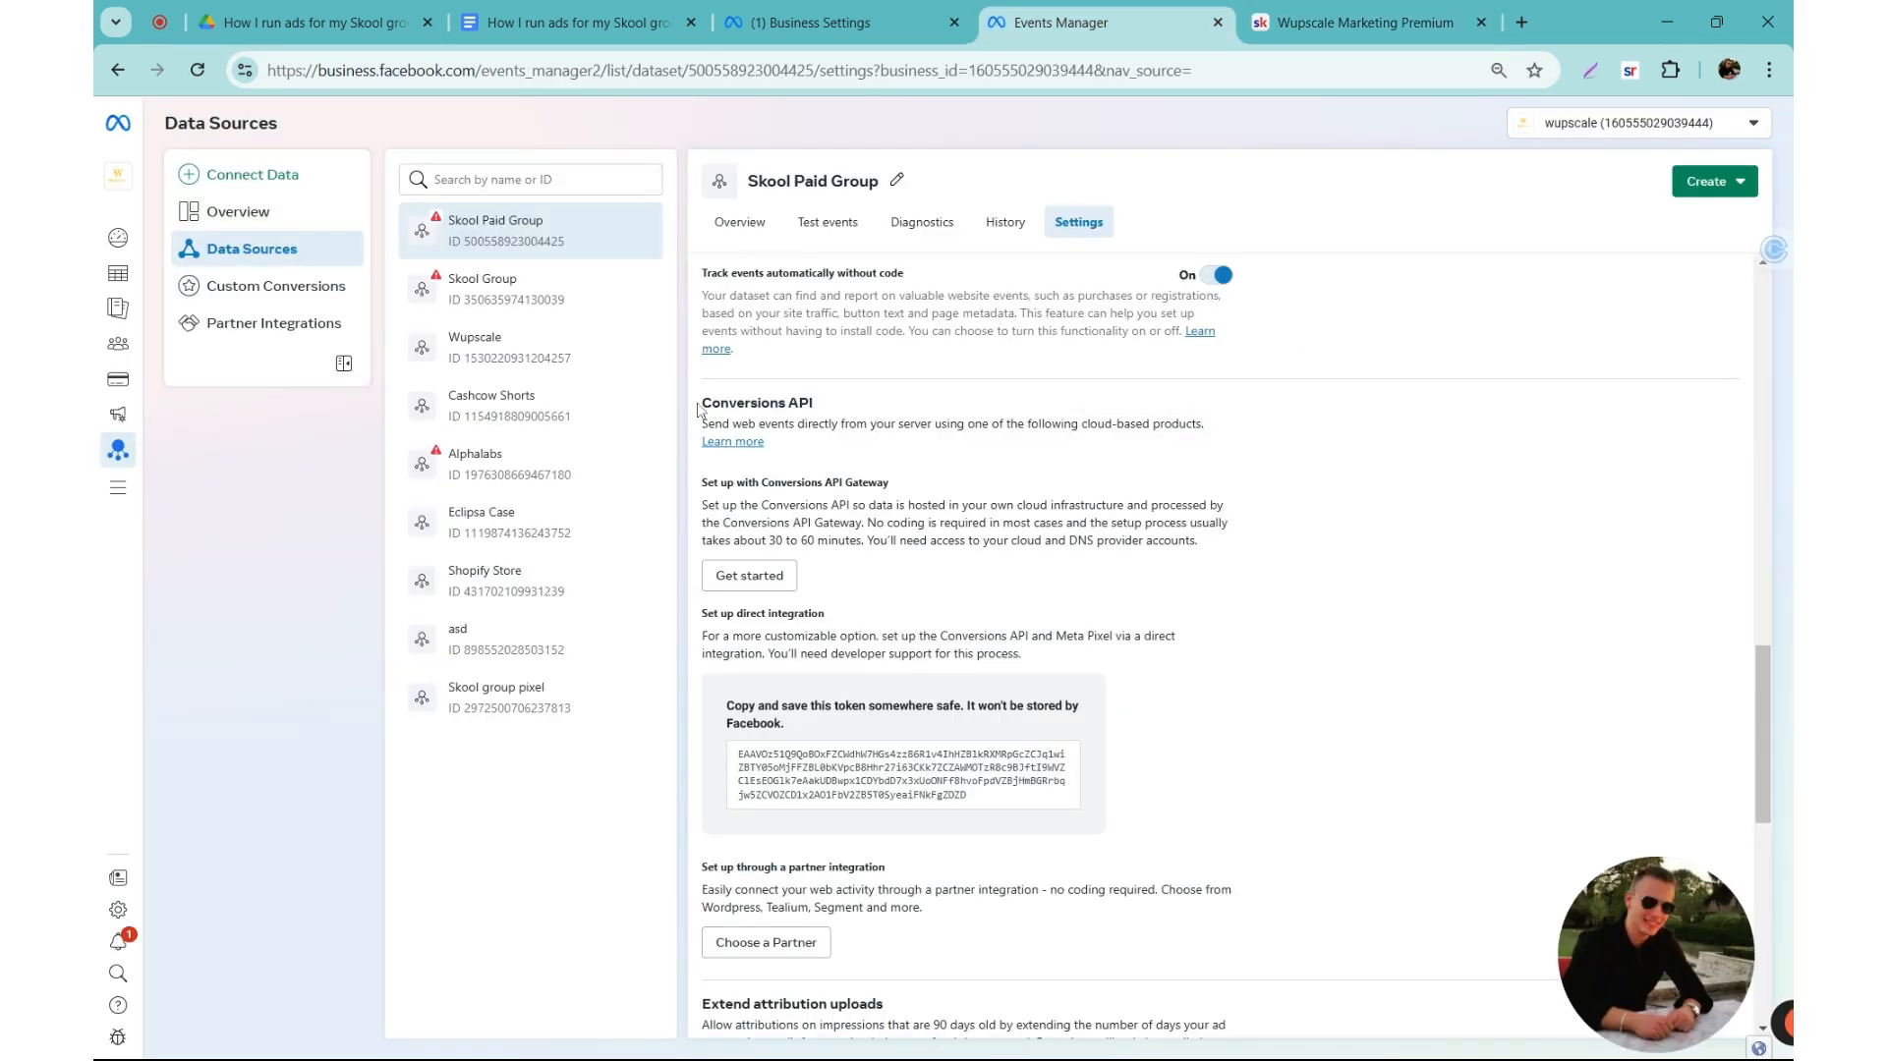
pyautogui.click(833, 224)
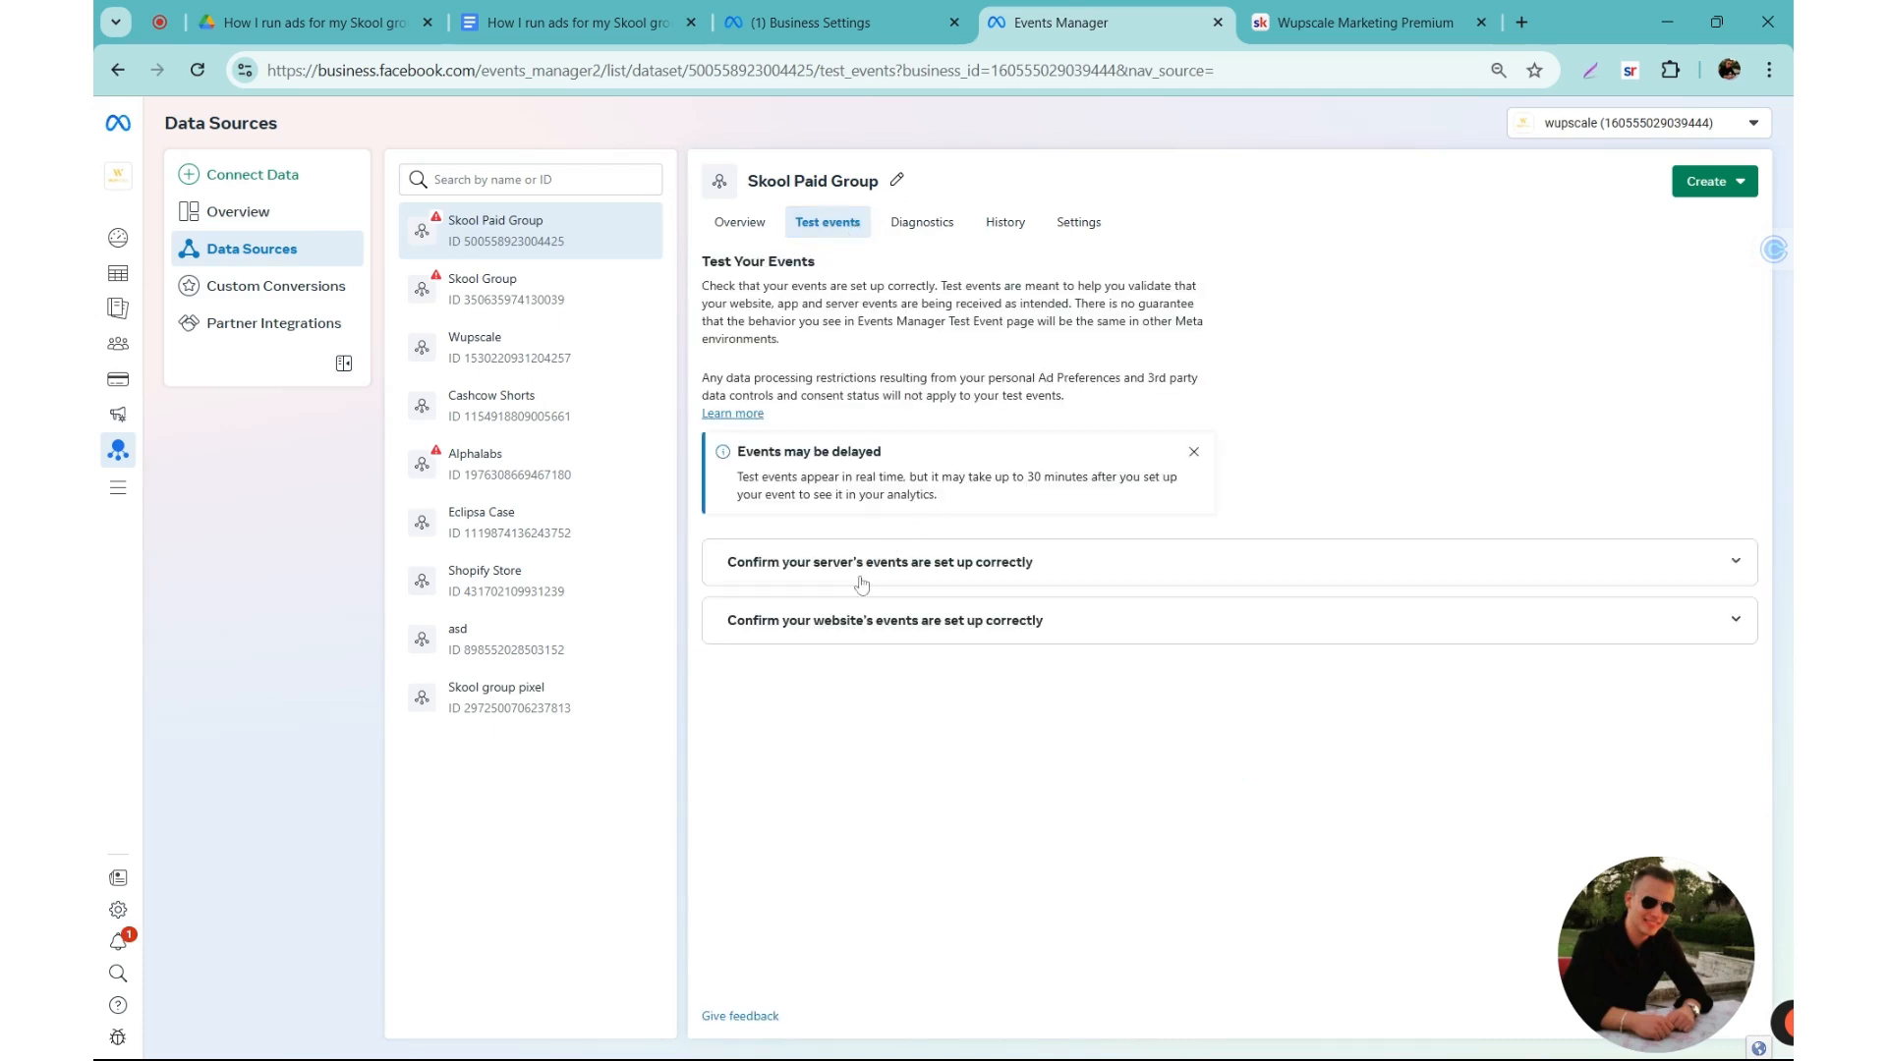
pyautogui.click(782, 634)
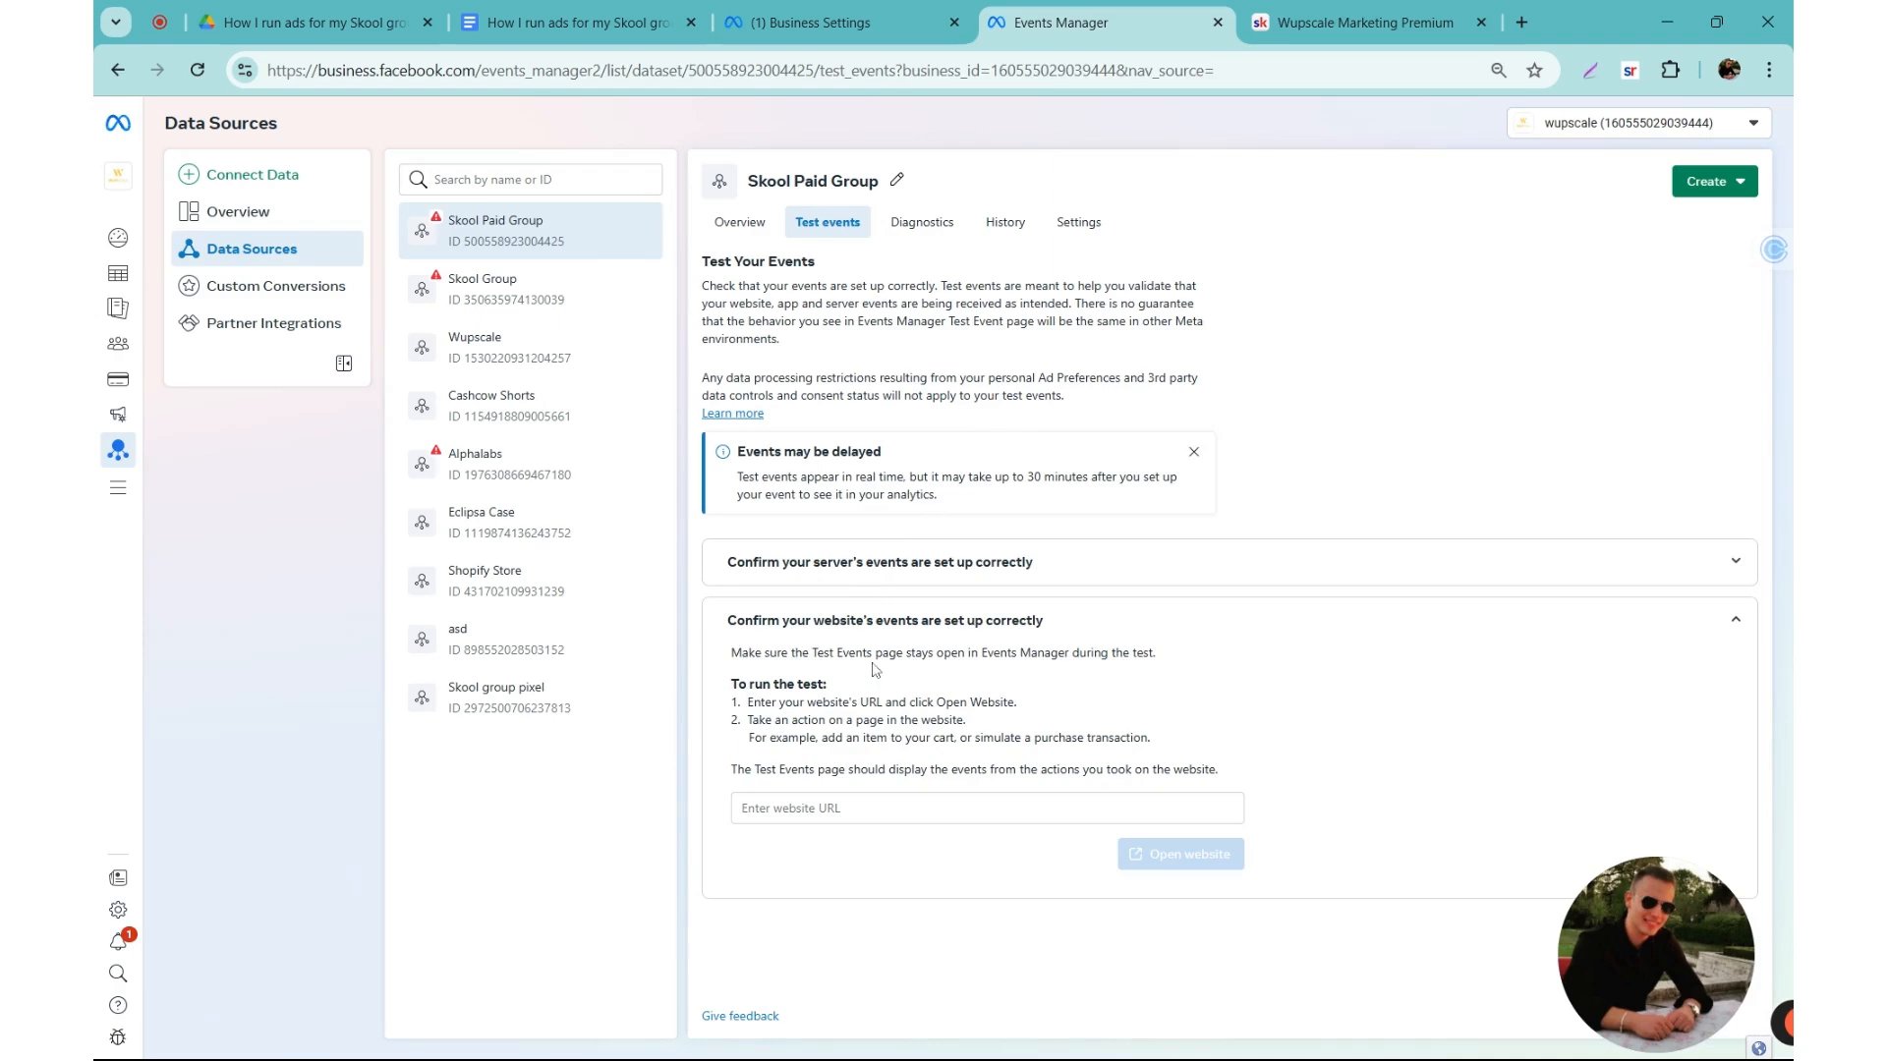
pyautogui.click(874, 808)
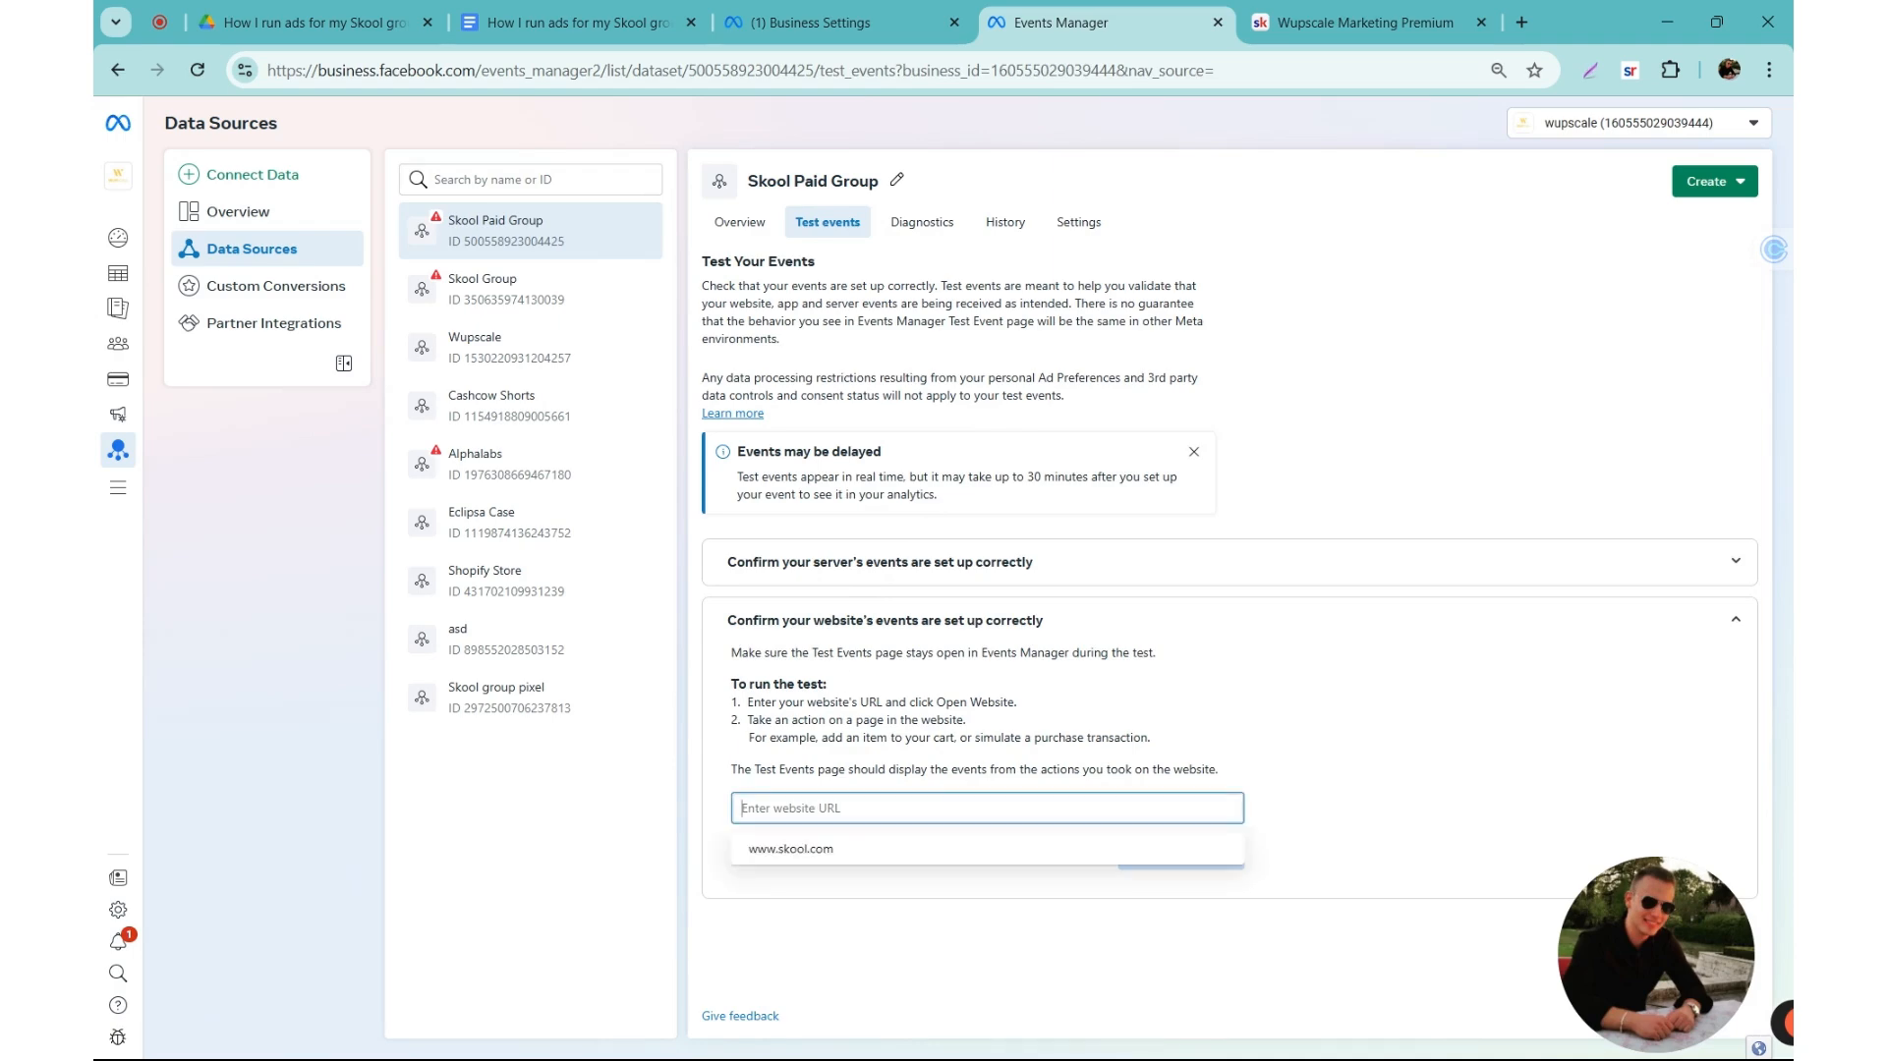
pyautogui.click(799, 757)
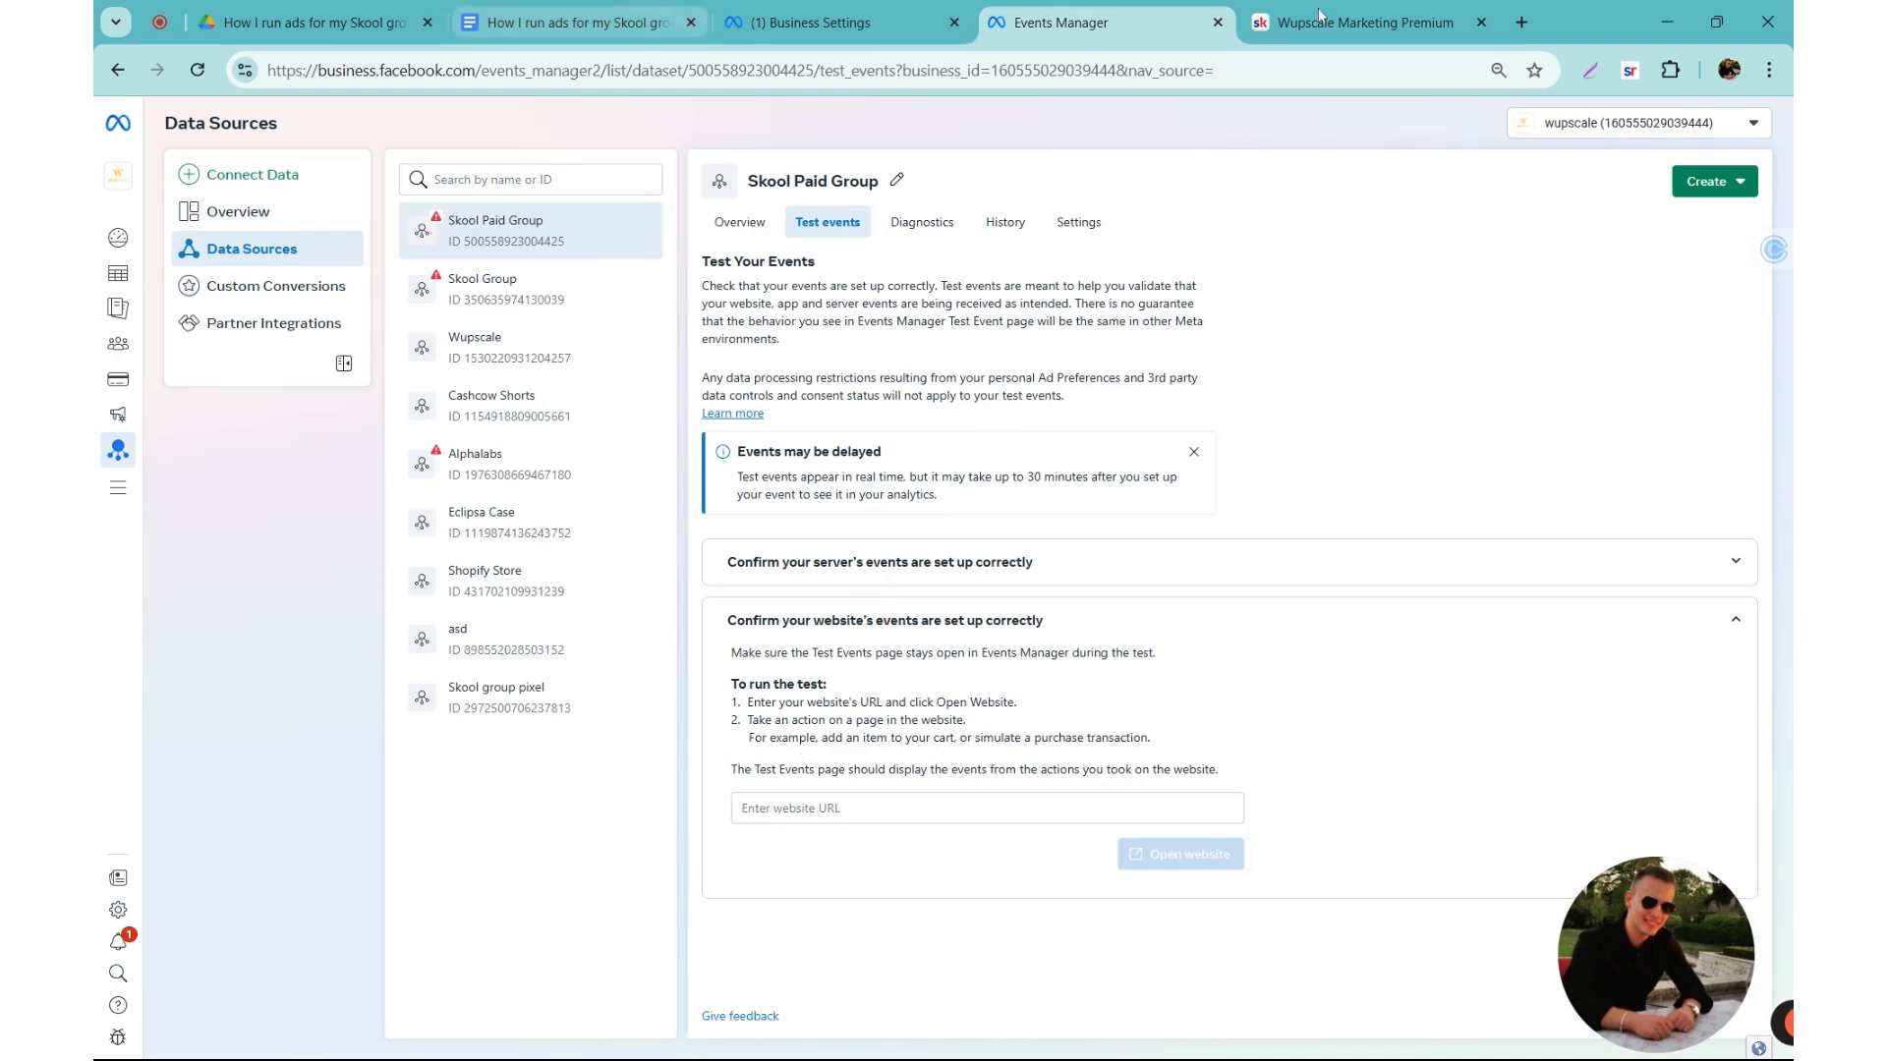
pyautogui.click(1258, 17)
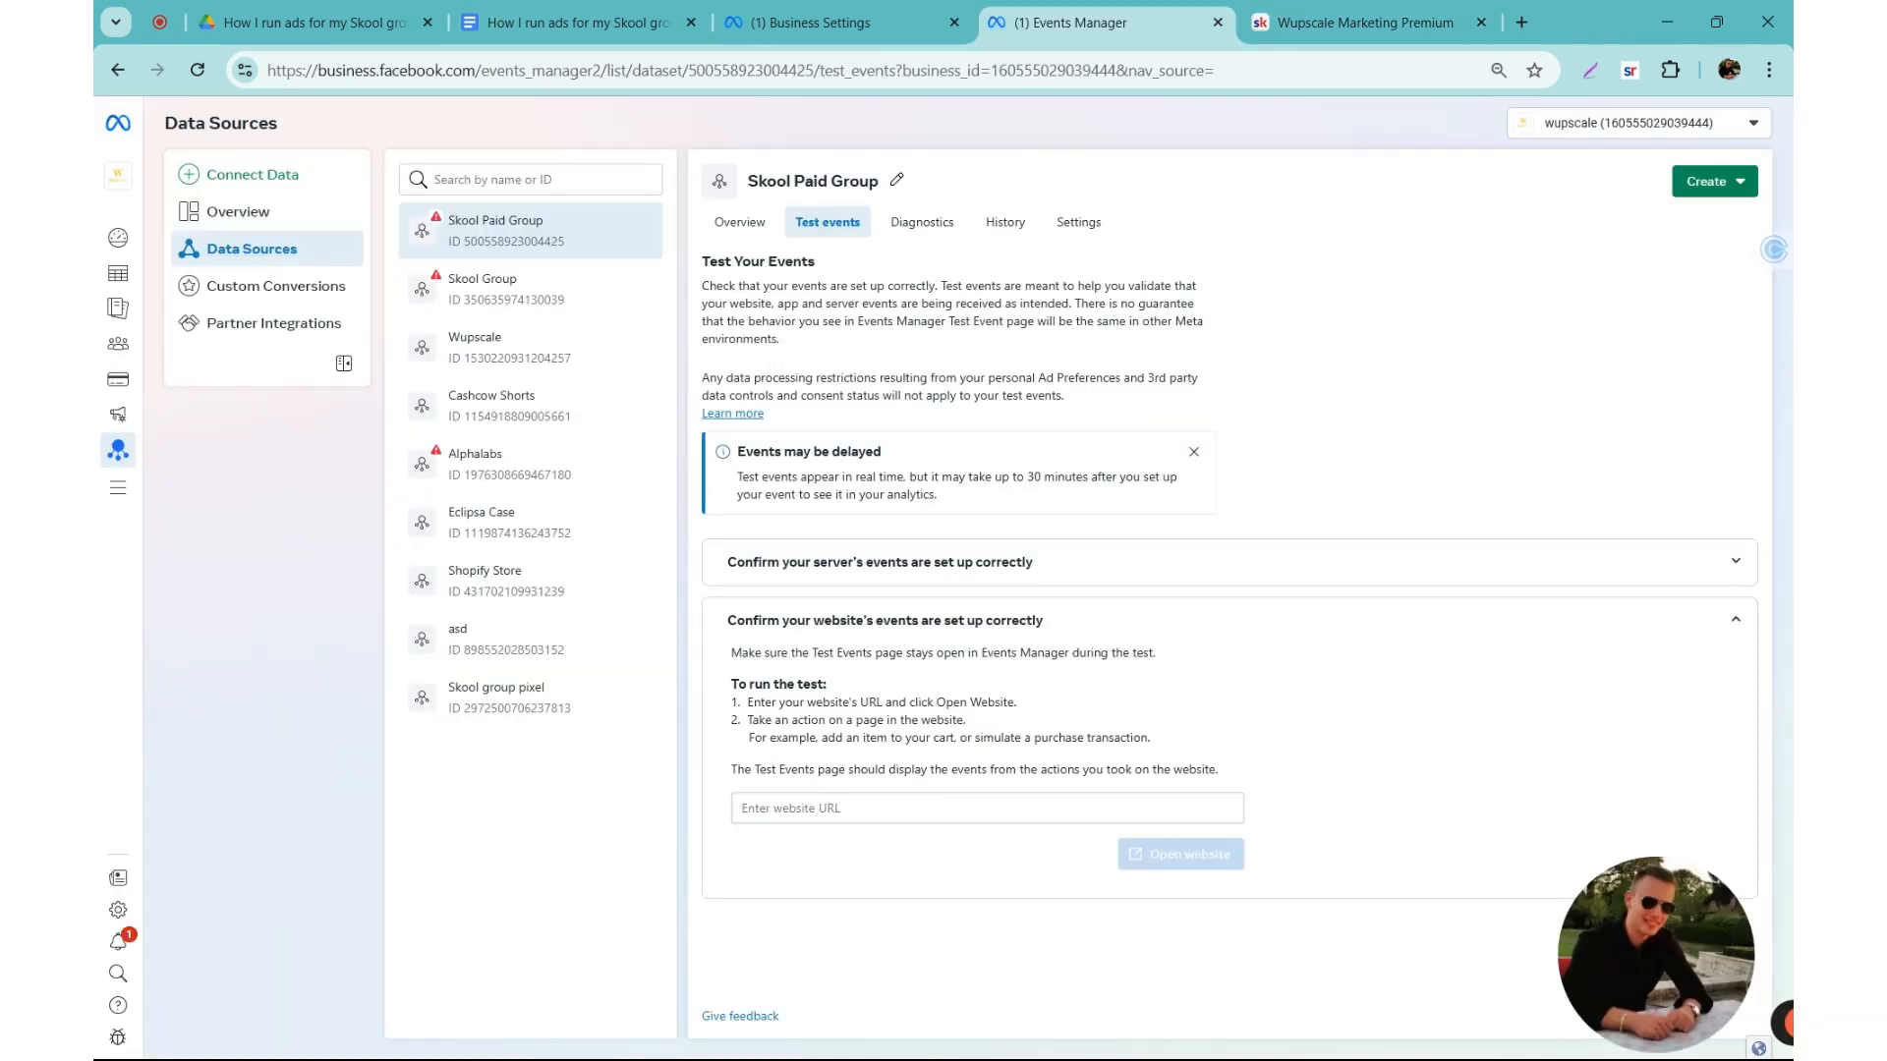
pyautogui.click(875, 807)
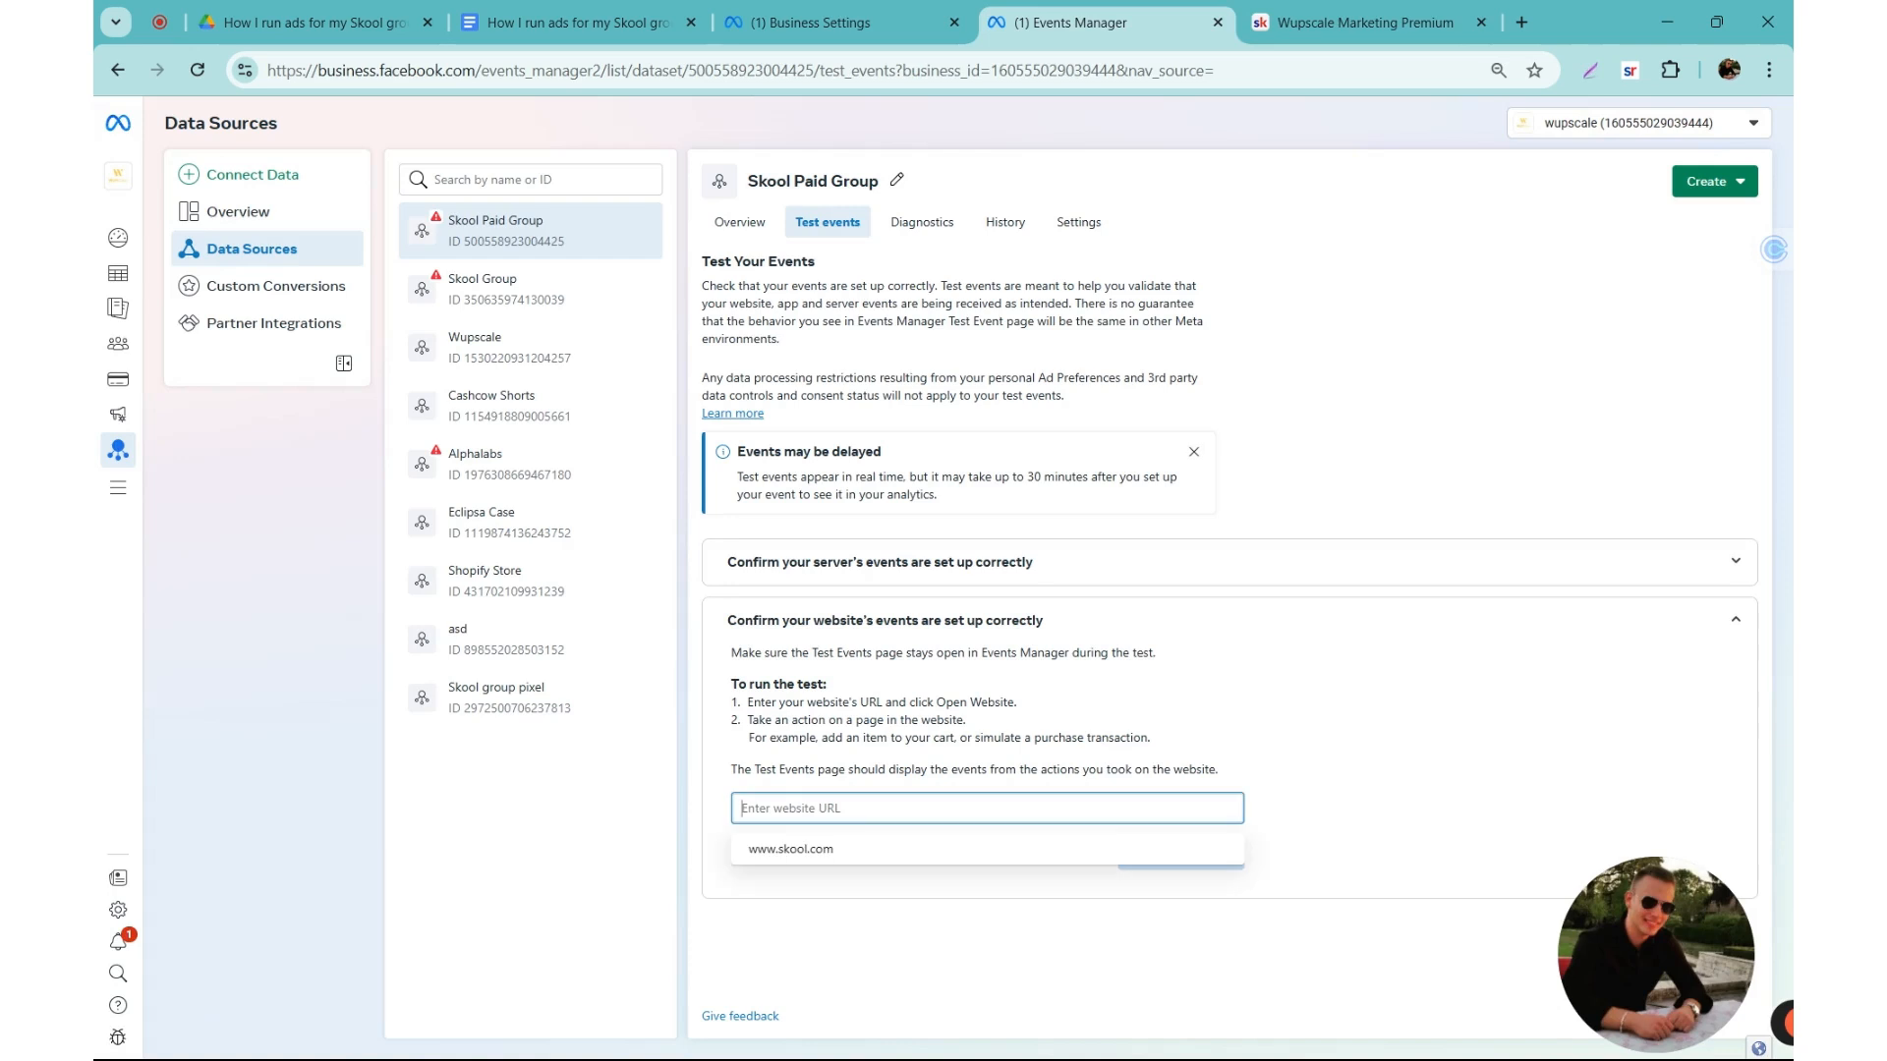
pyautogui.hotkey('ctrl', 'v')
pyautogui.write('/about')
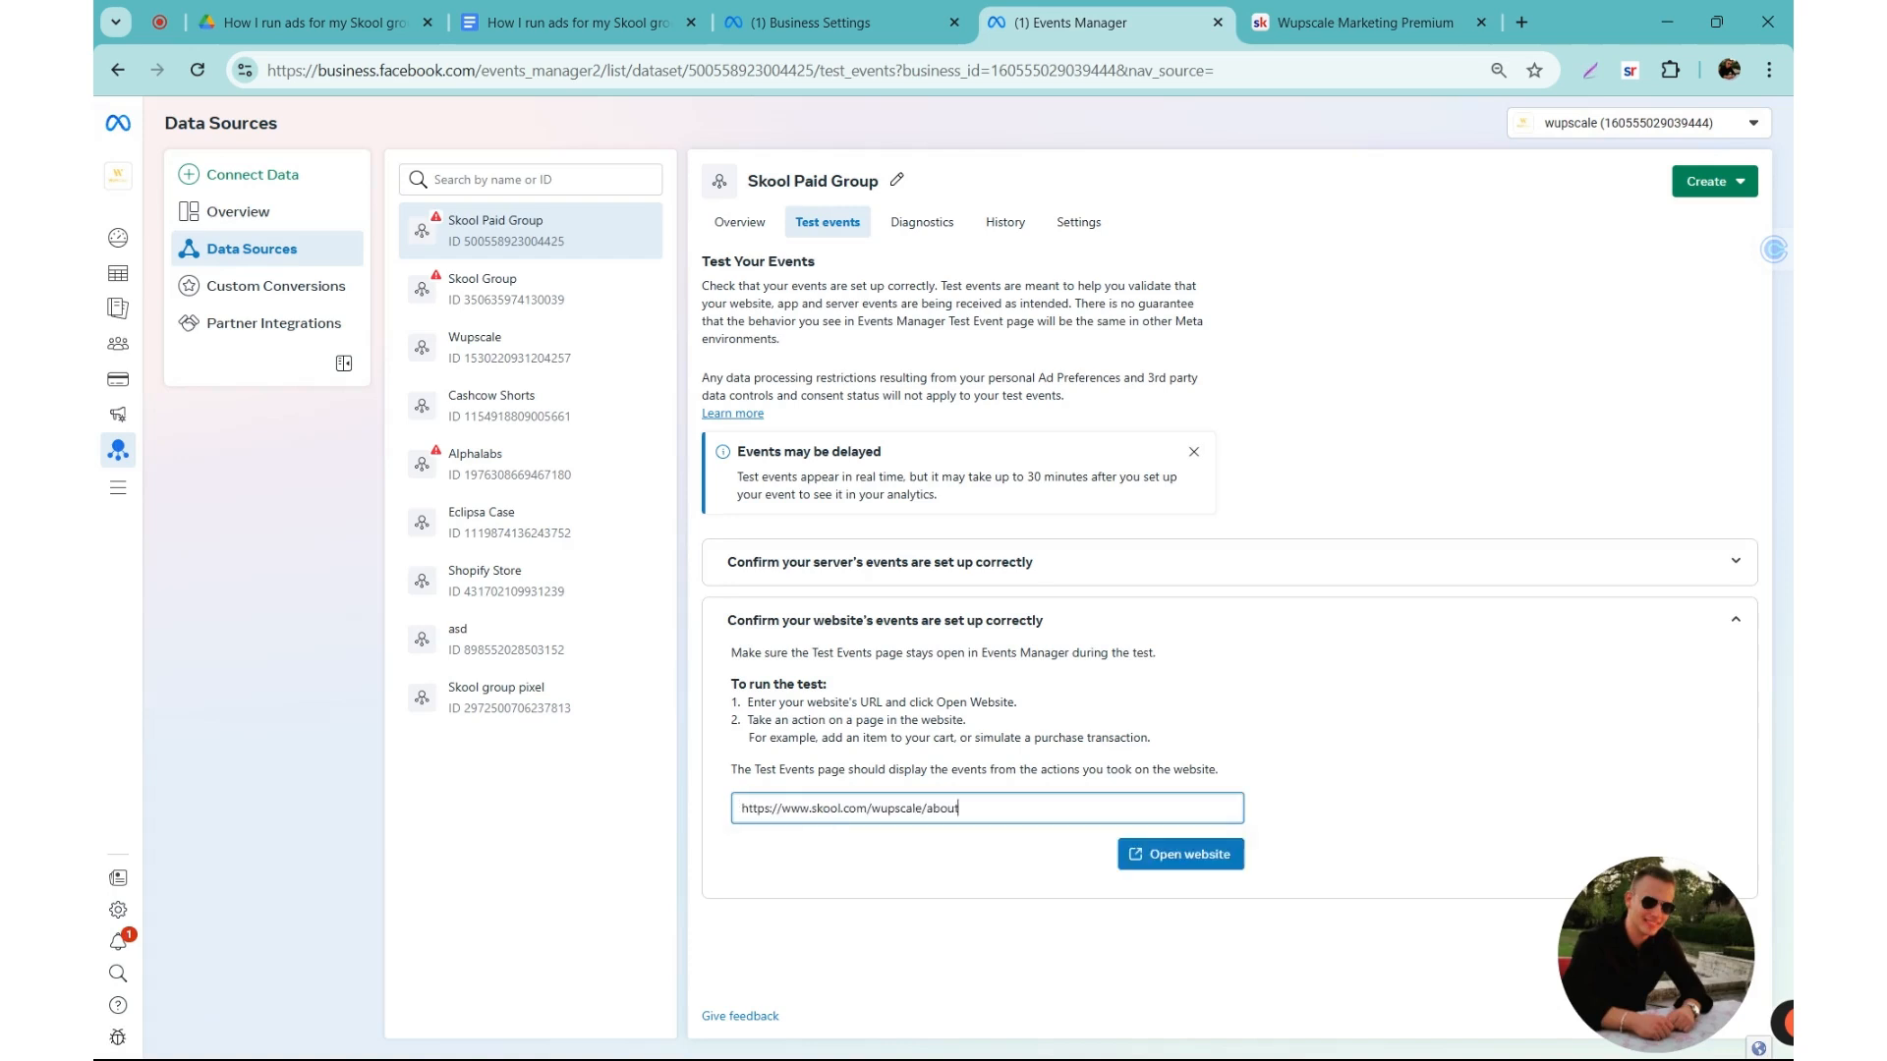
pyautogui.hotkey('ctrl', 'a')
pyautogui.click(1175, 861)
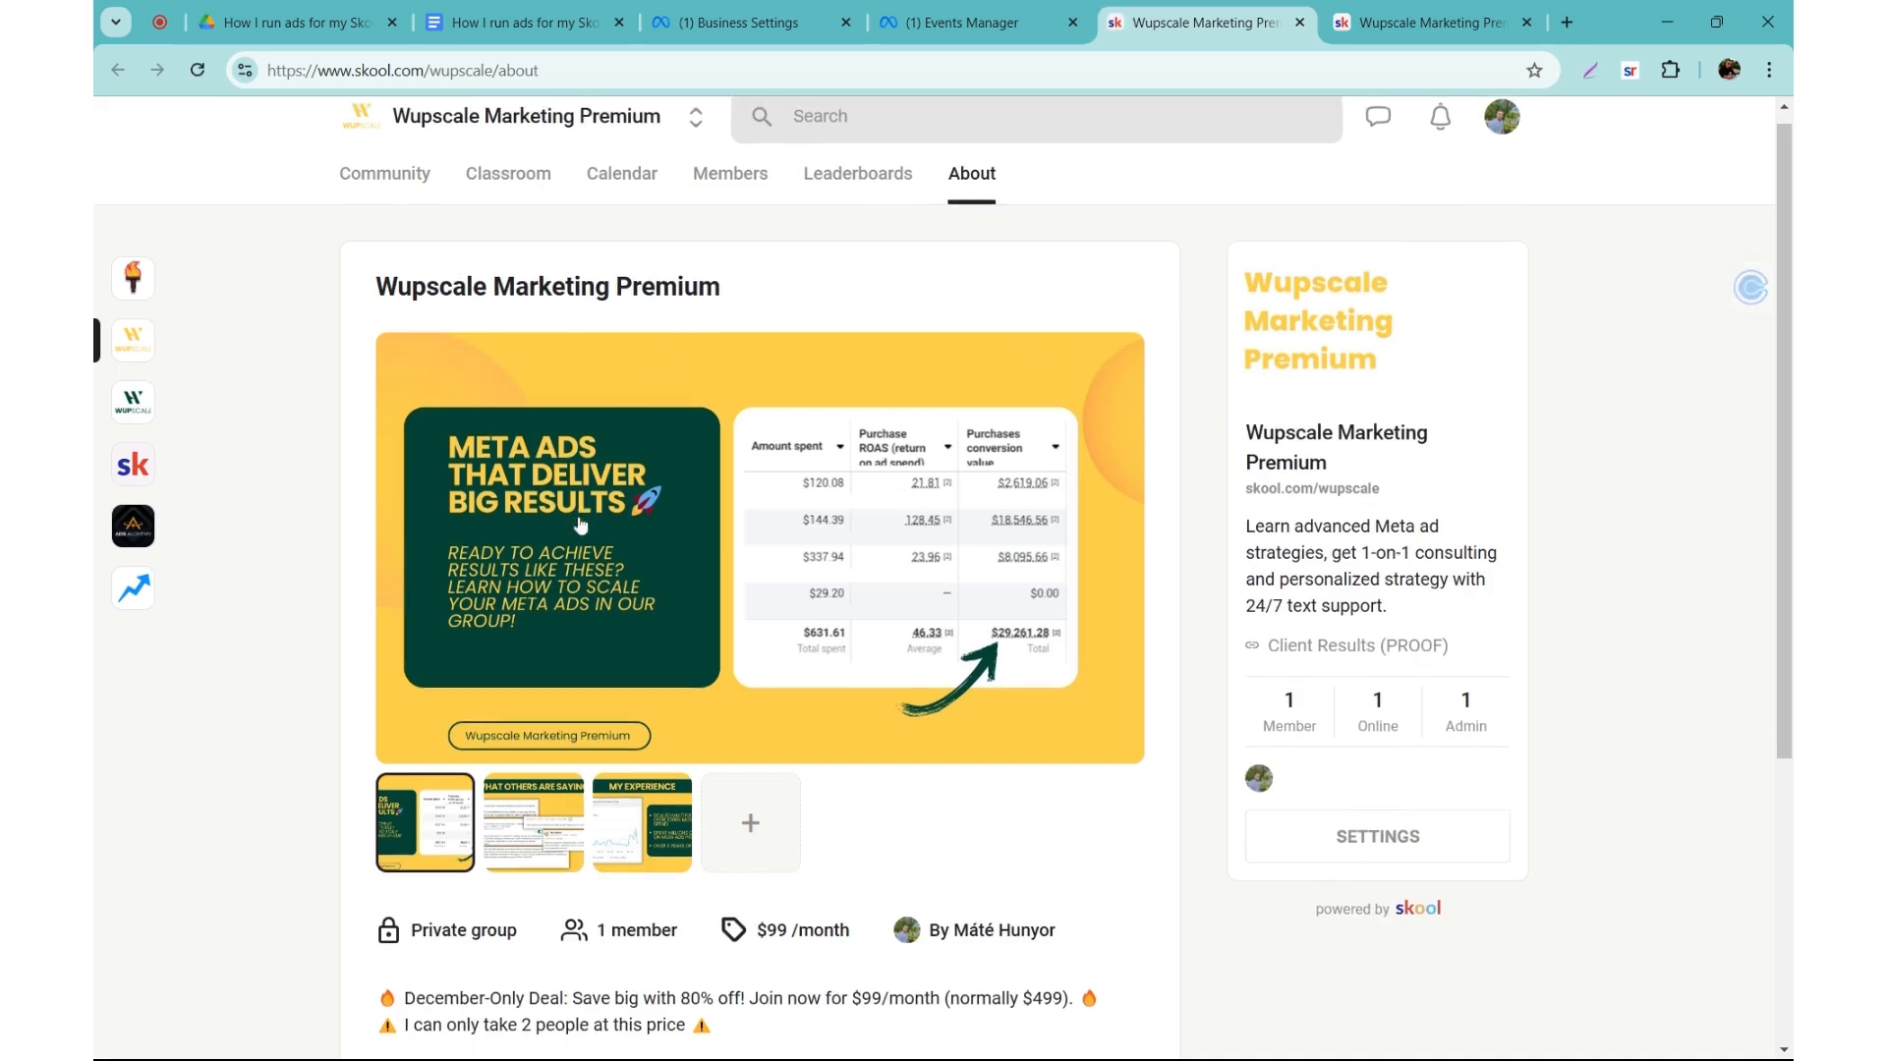
# Step: Browse the gallery images and description on the Skool about page to generate test activity, and return to Events Manager
pyautogui.scroll(-2, 551, 589)
pyautogui.click(518, 624)
pyautogui.click(606, 634)
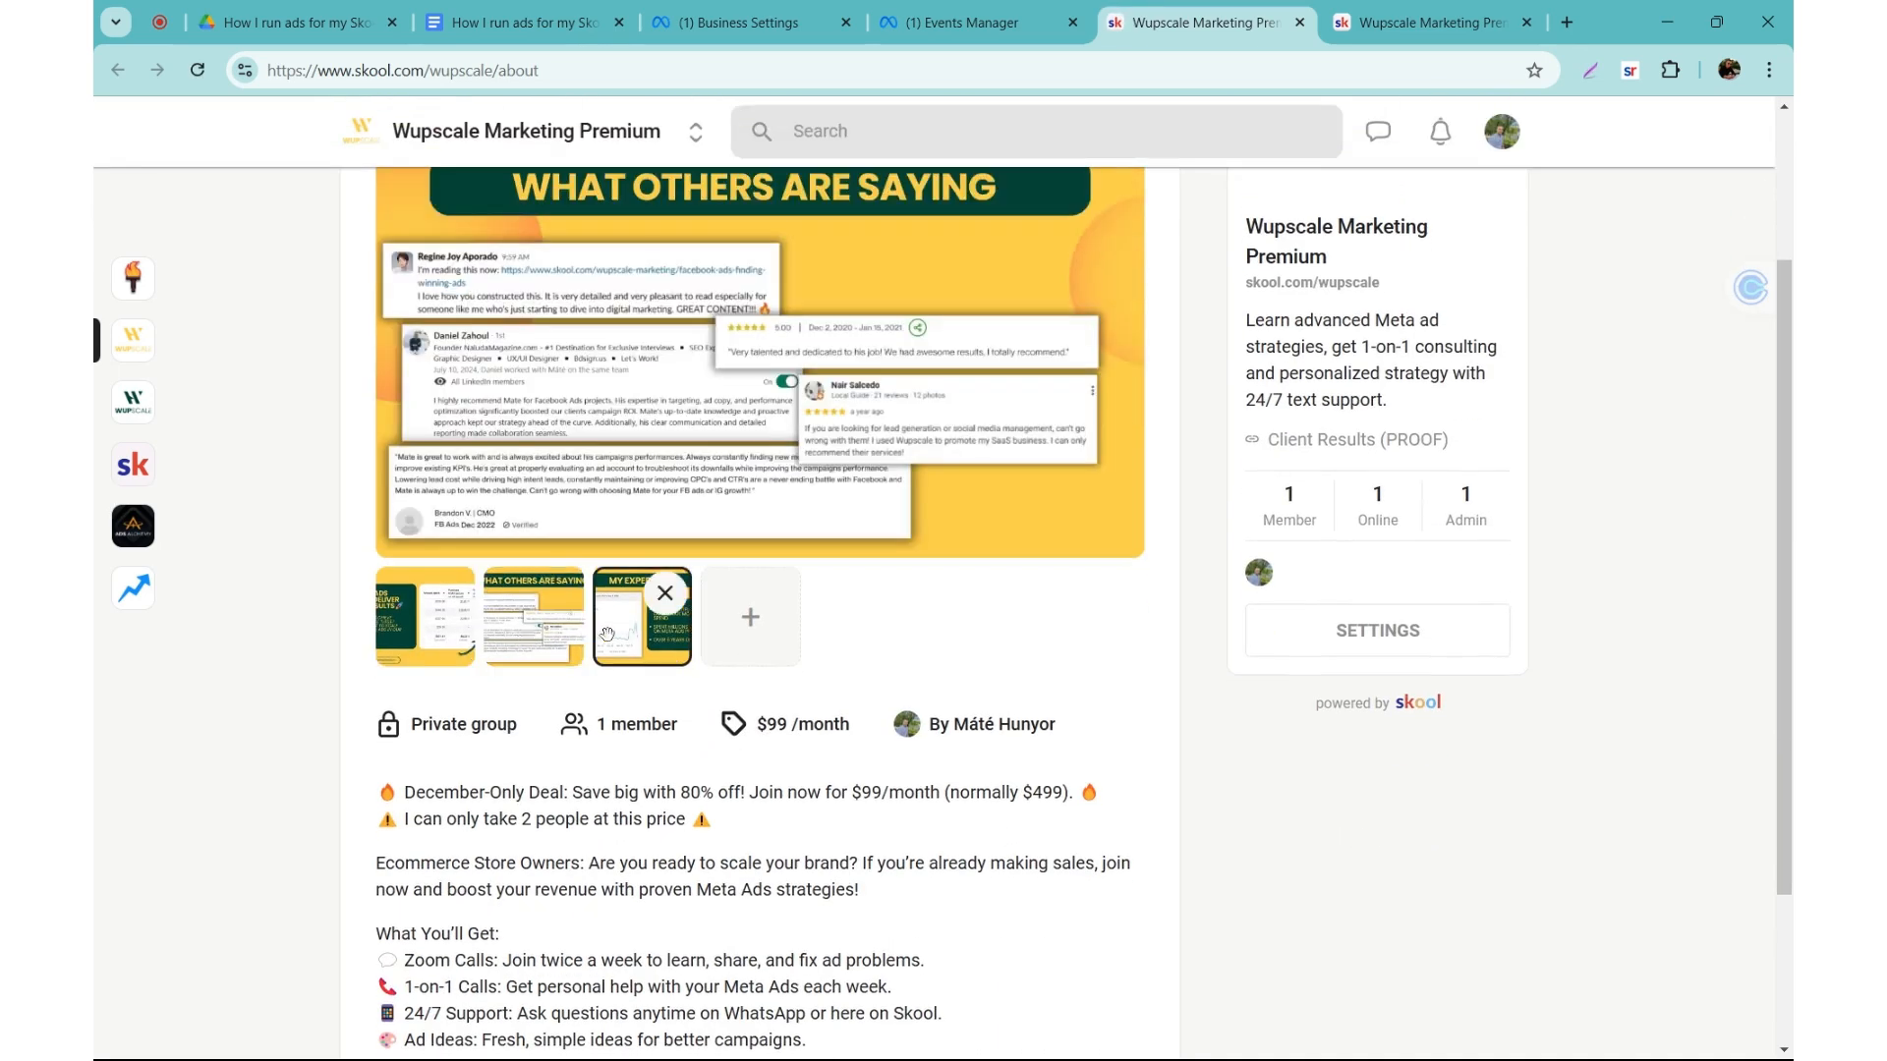
pyautogui.scroll(-2, 411, 637)
pyautogui.click(969, 9)
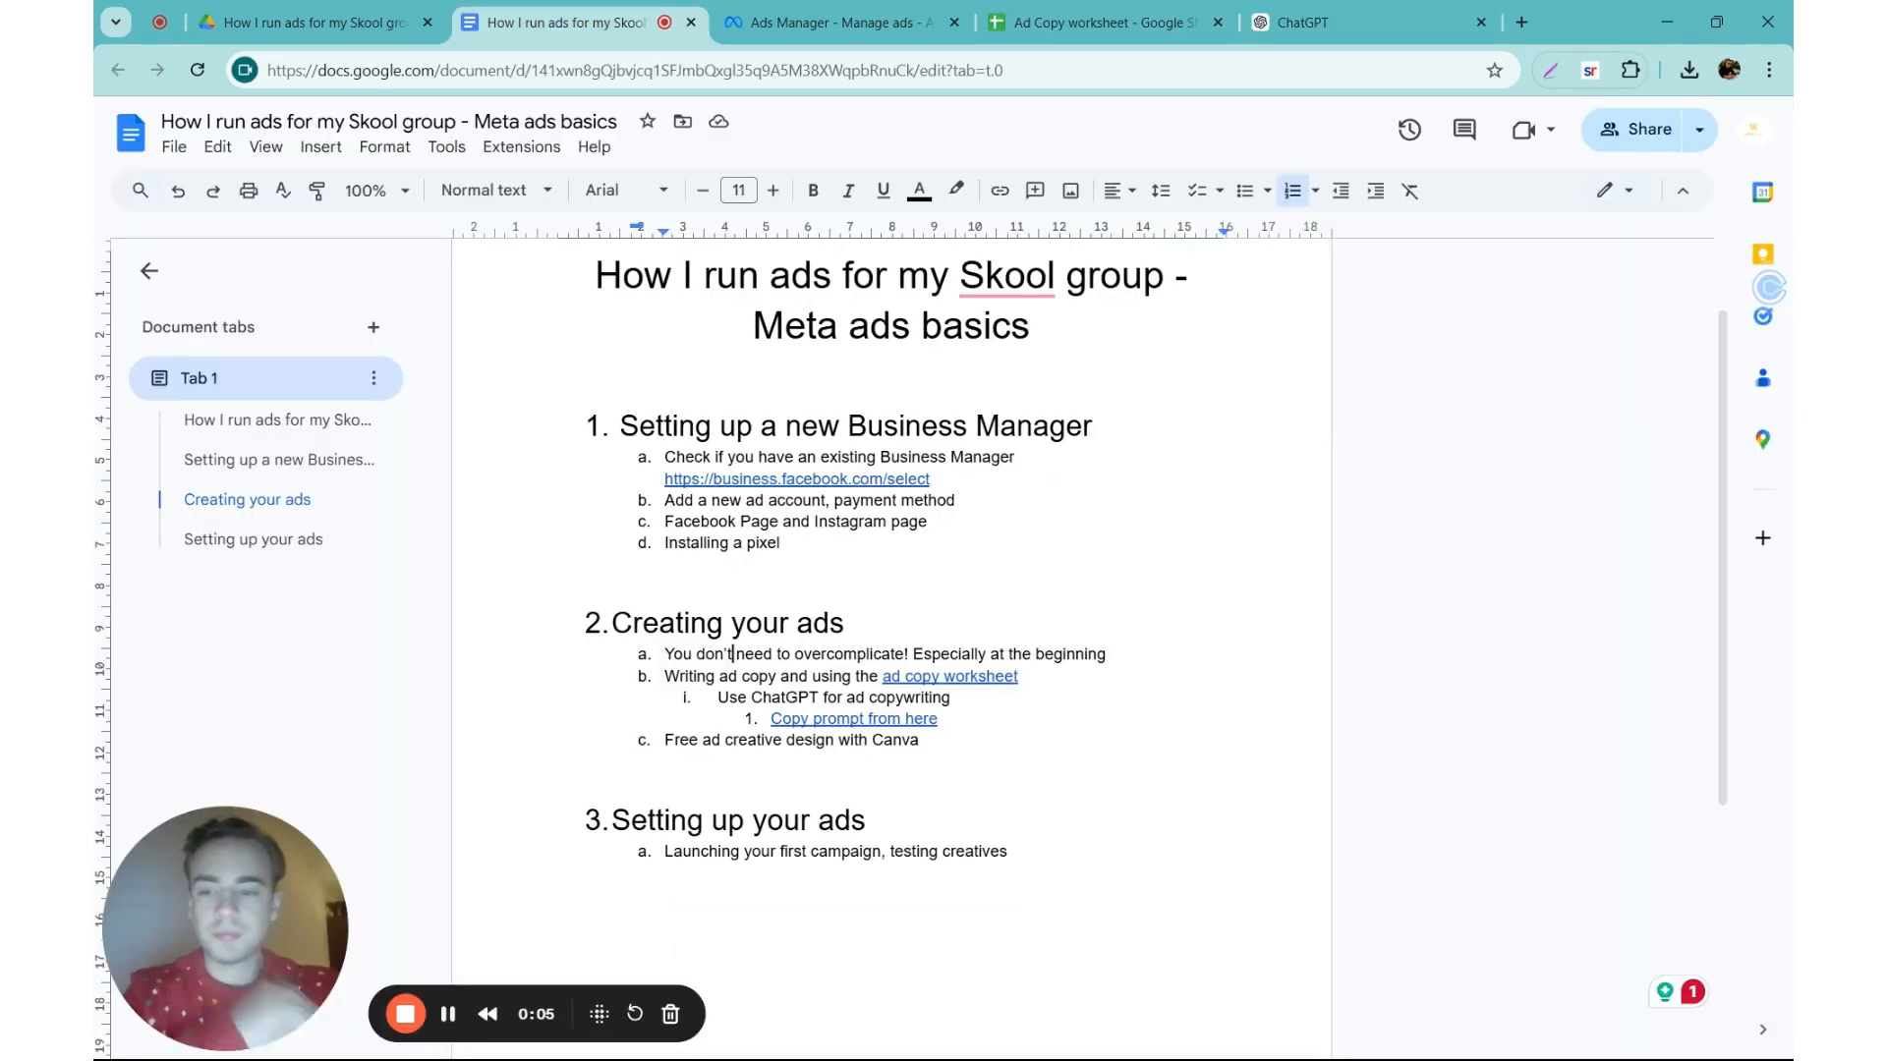
# Step: Review the "Creating your ads" section of the Google Docs outline, including the advice not to overcomplicate
pyautogui.scroll(-1, 891, 639)
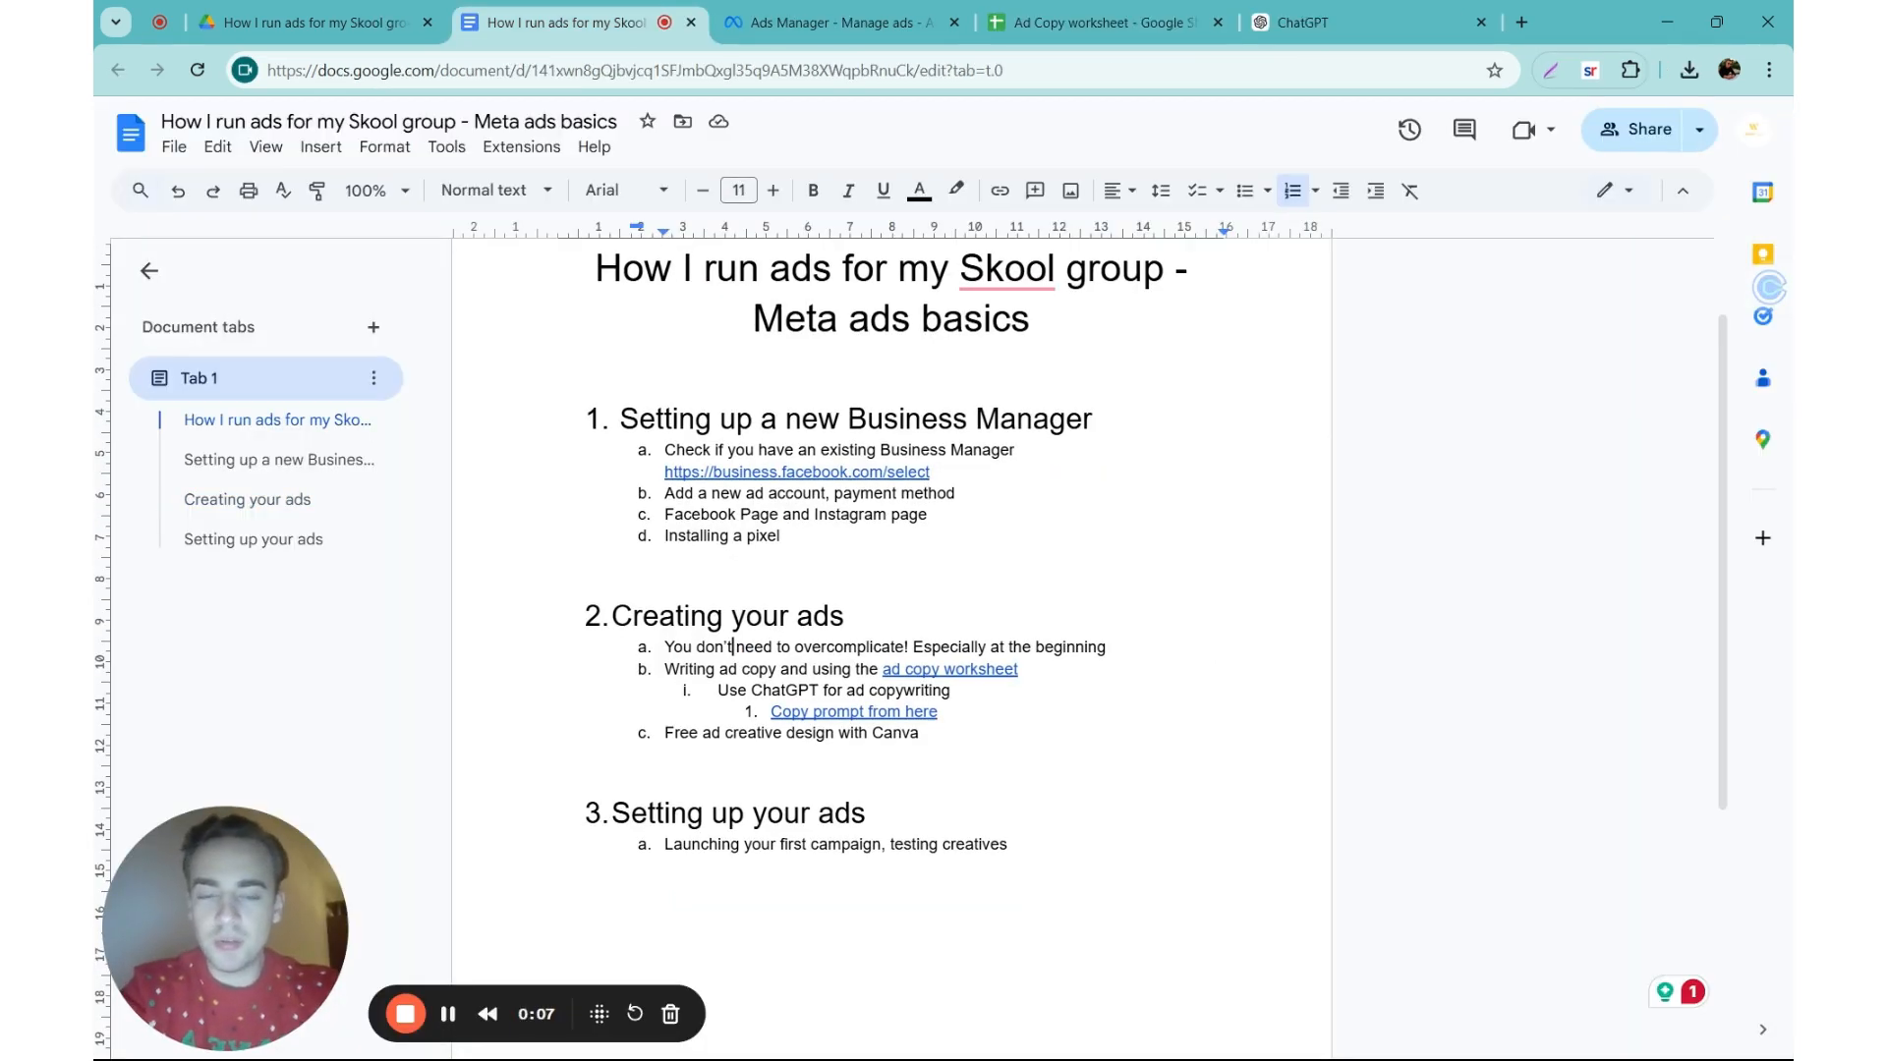
pyautogui.click(845, 617)
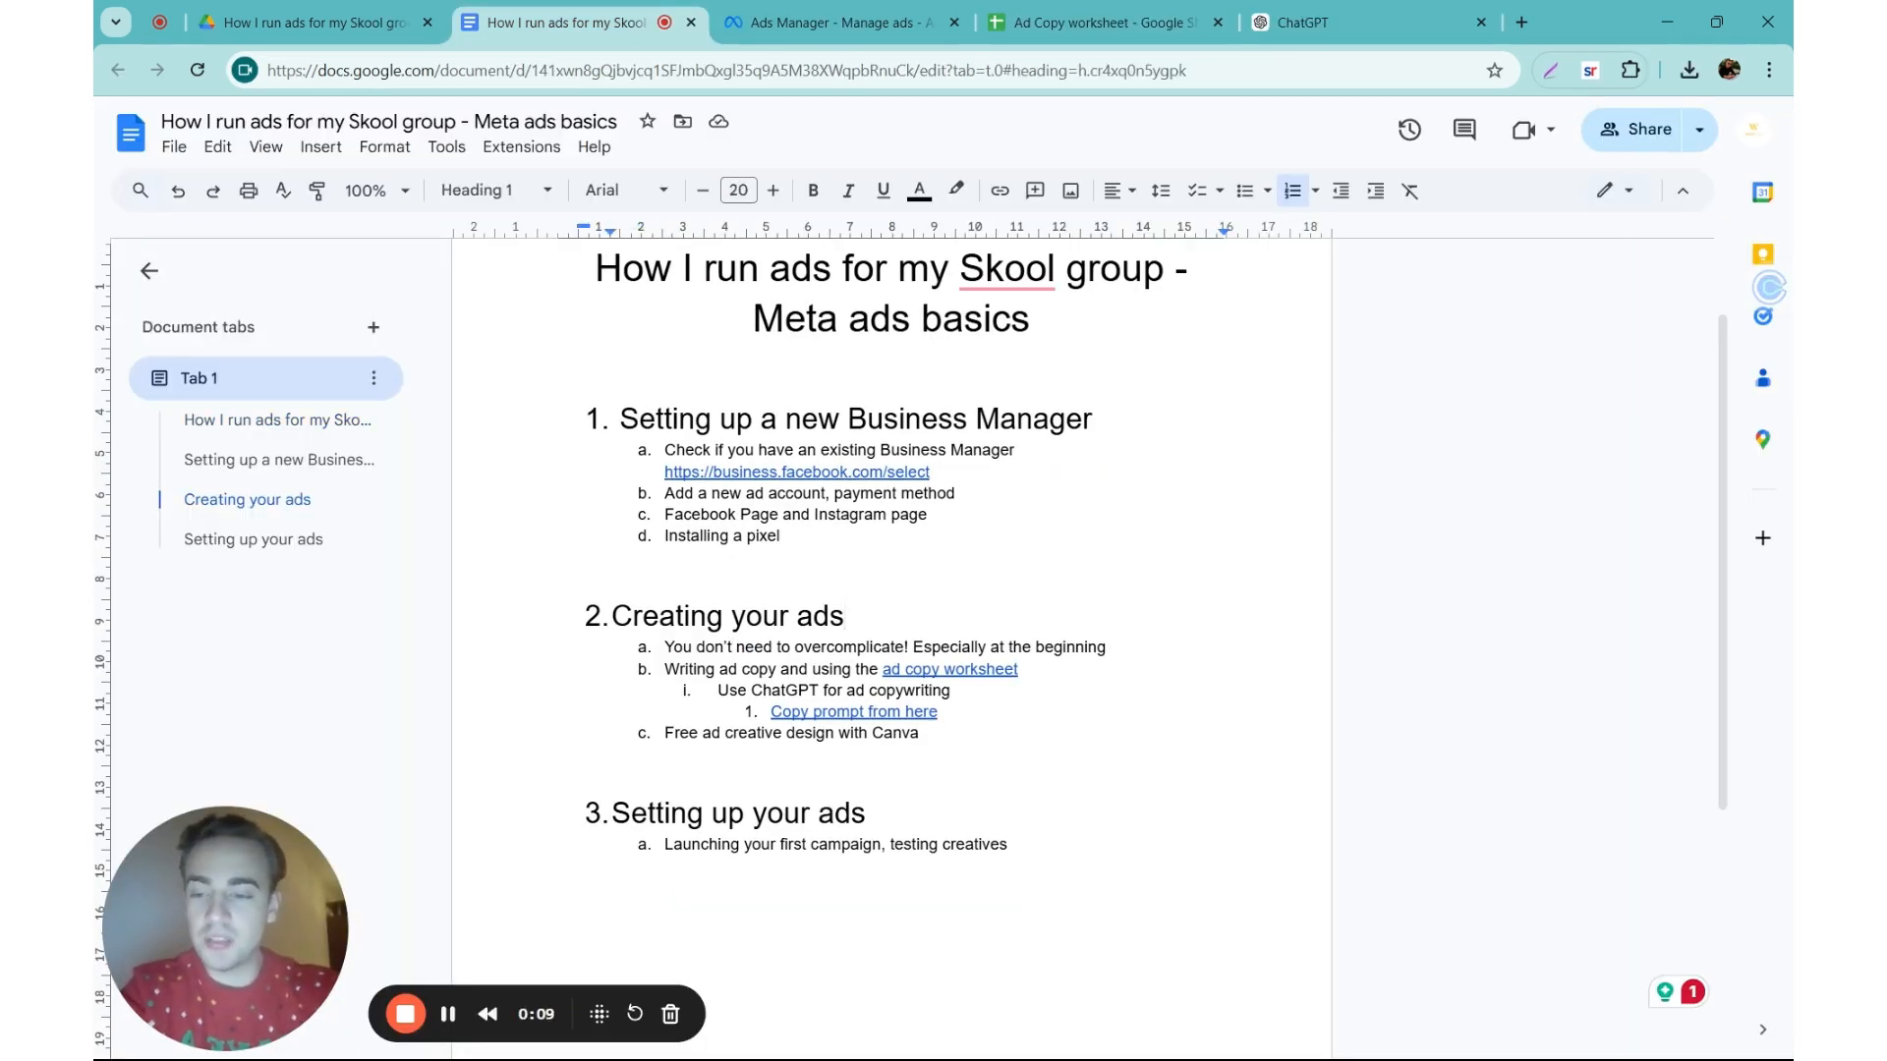
pyautogui.scroll(-1, 891, 639)
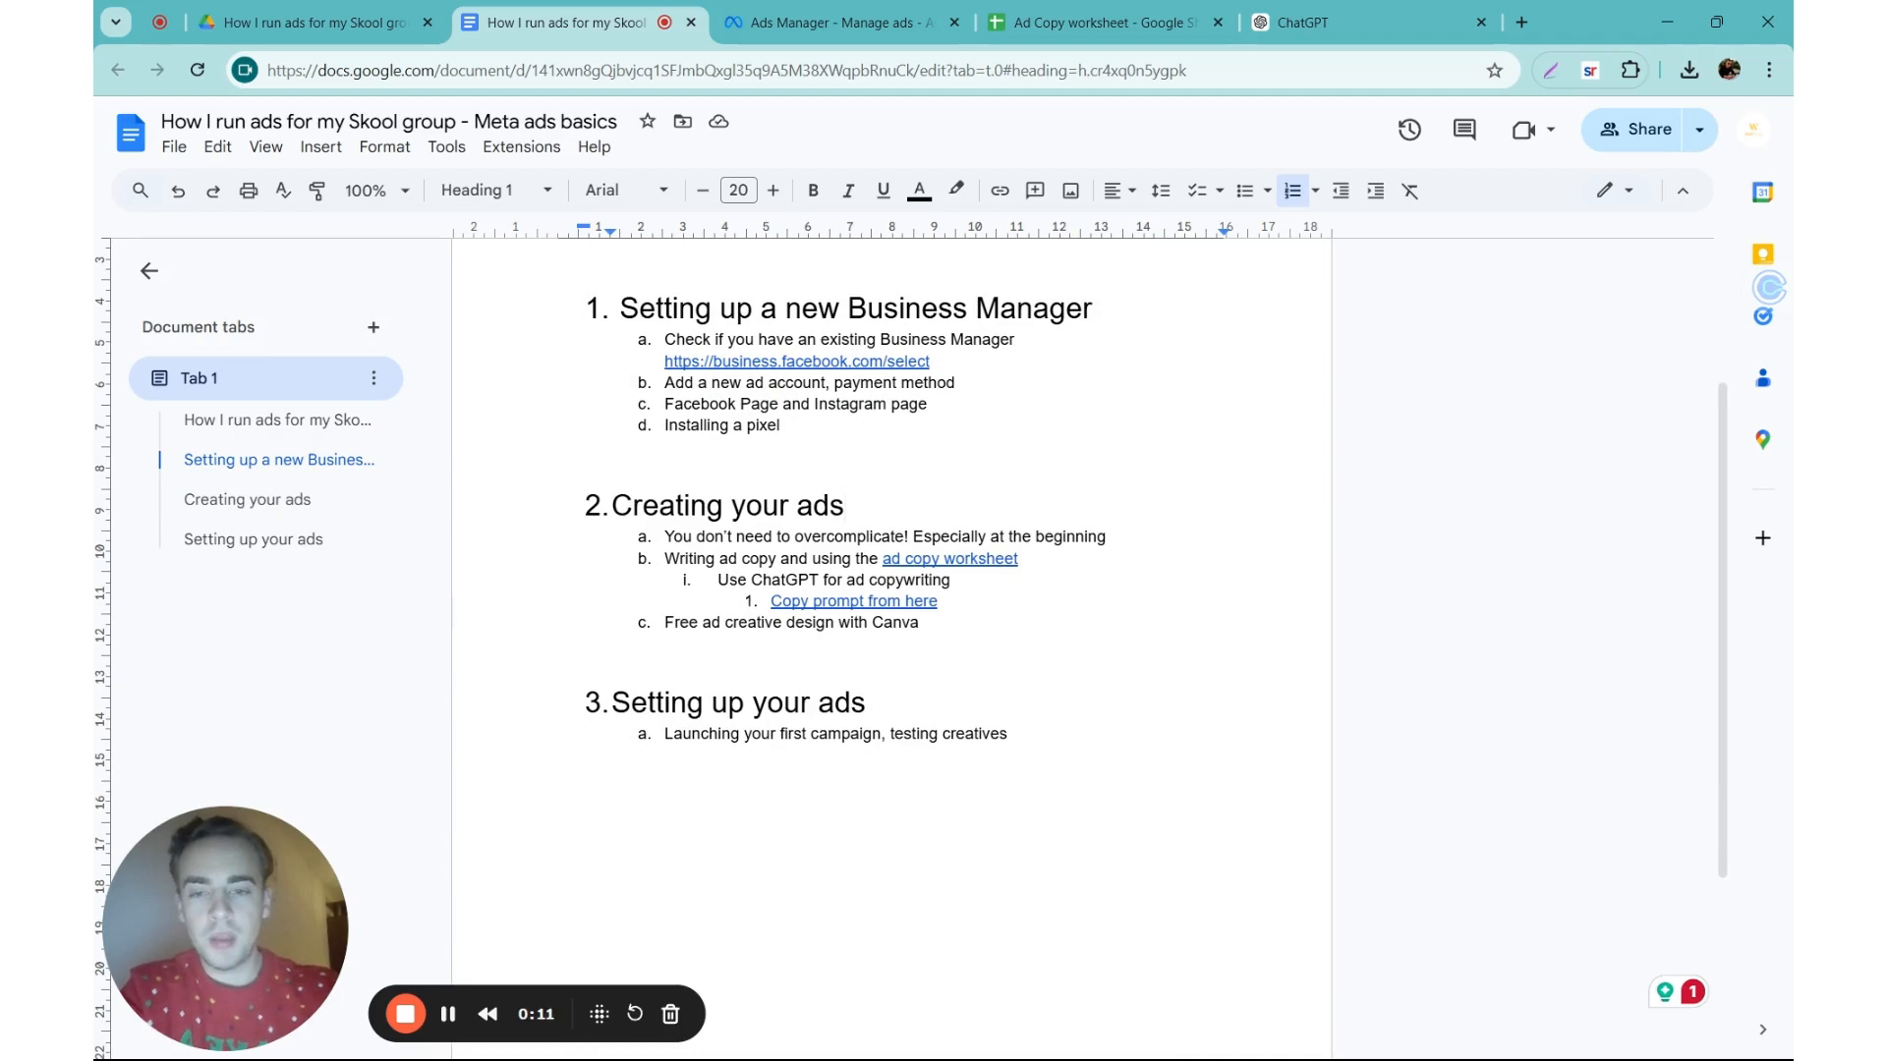
pyautogui.click(747, 536)
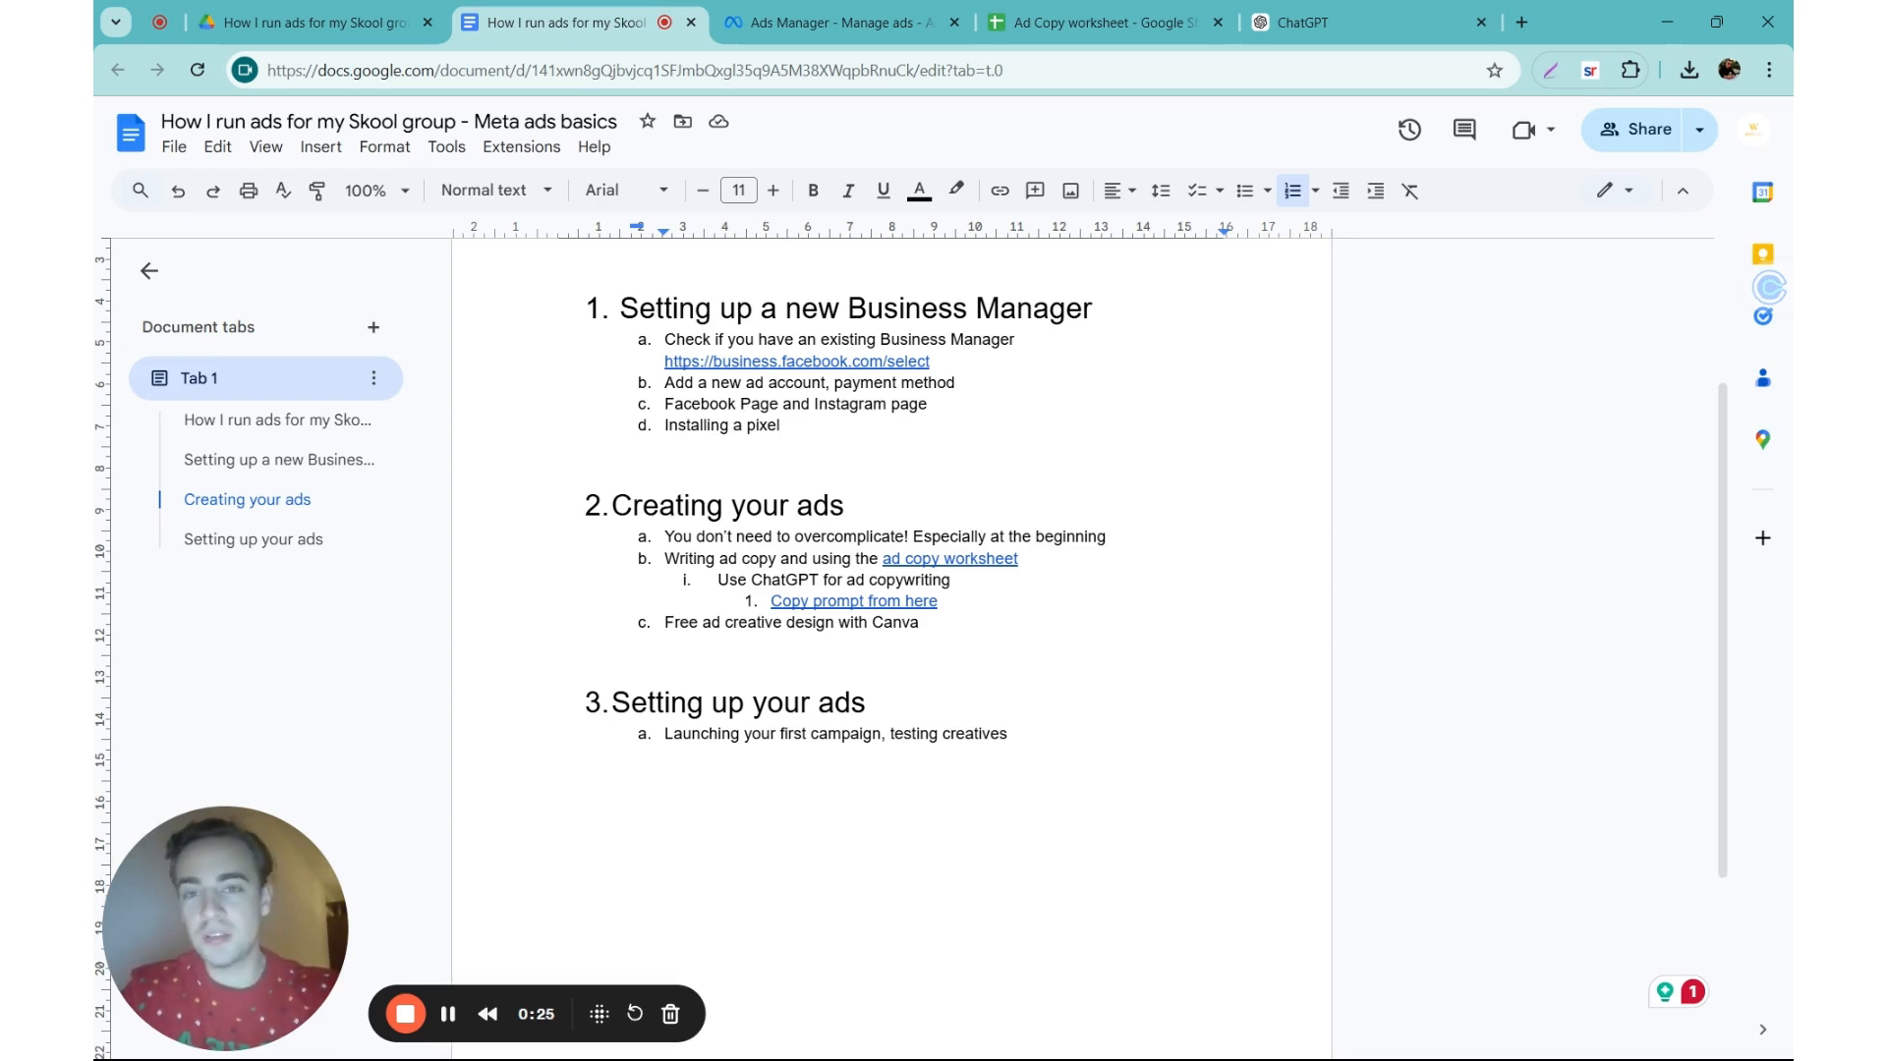
# Step: Switch to Ads Manager, open the ads of the "Geo Test | Expanded Countries" ad set and preview Wup ad 2.4
pyautogui.click(825, 22)
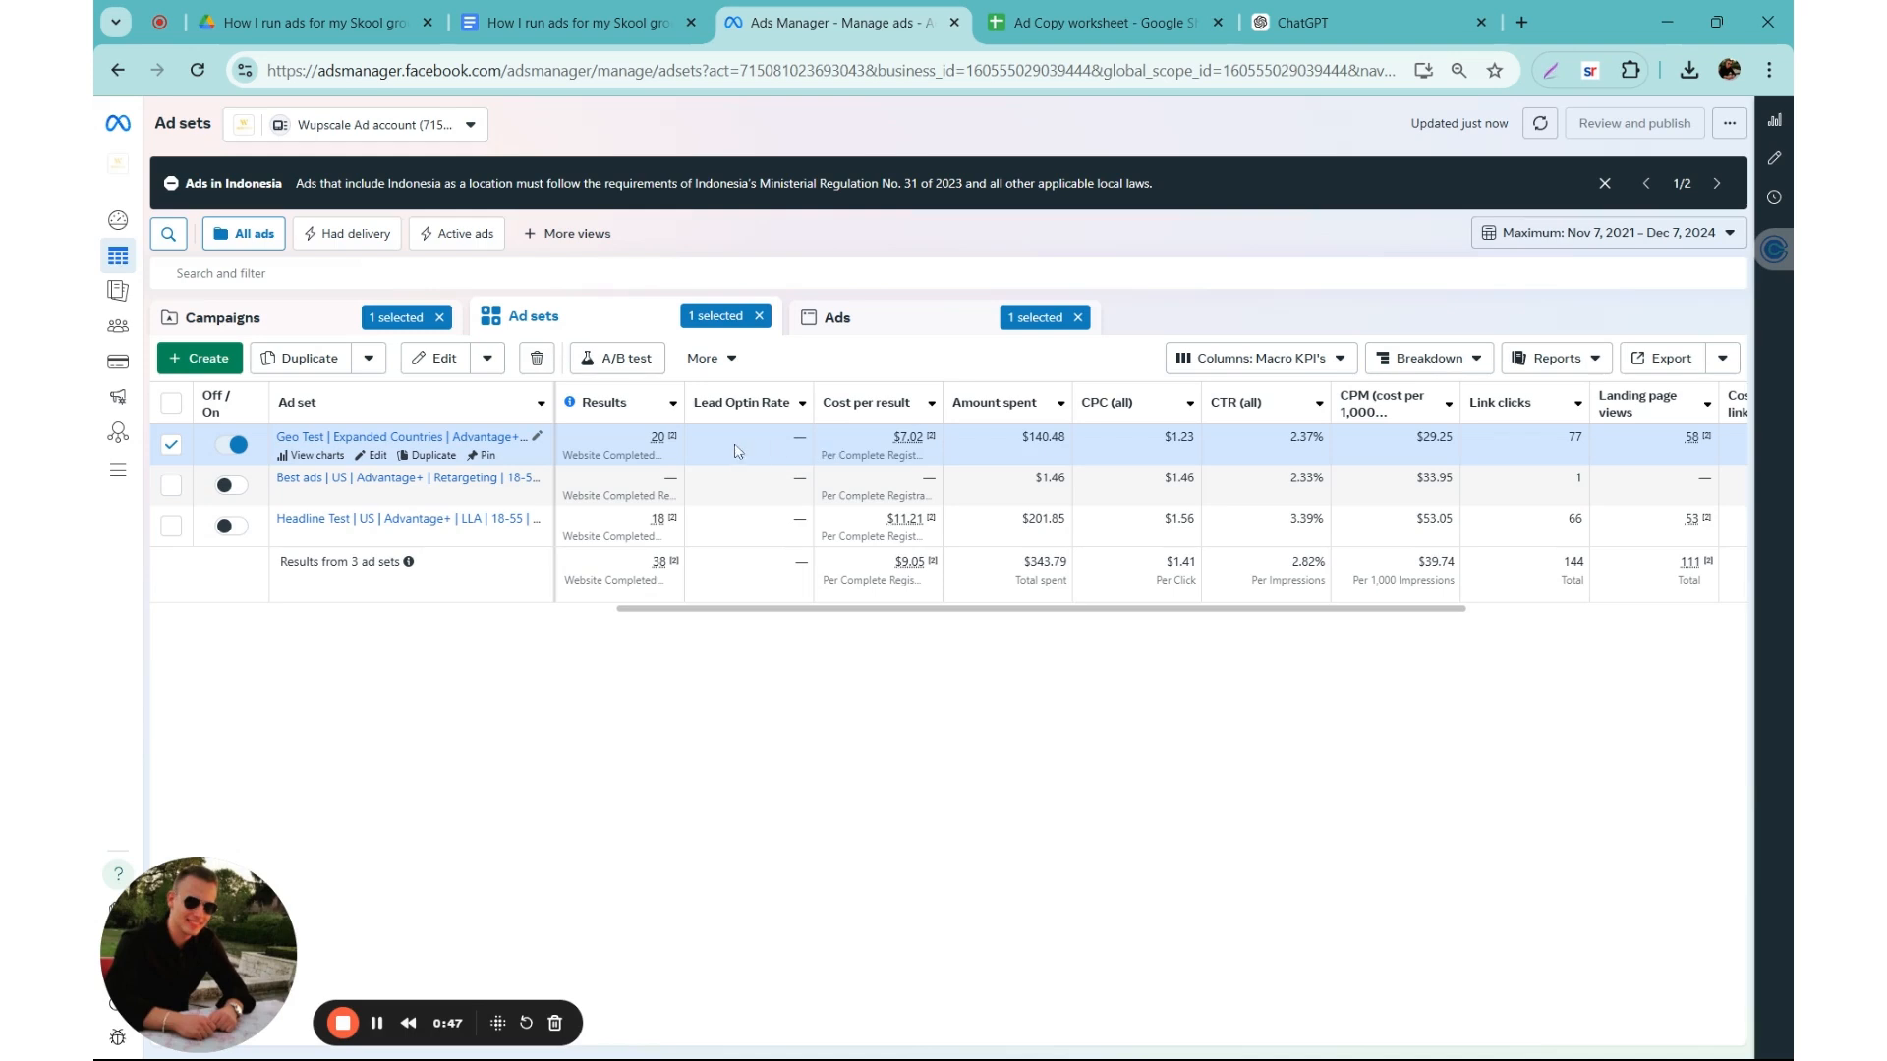
pyautogui.moveTo(653, 446)
pyautogui.click(393, 436)
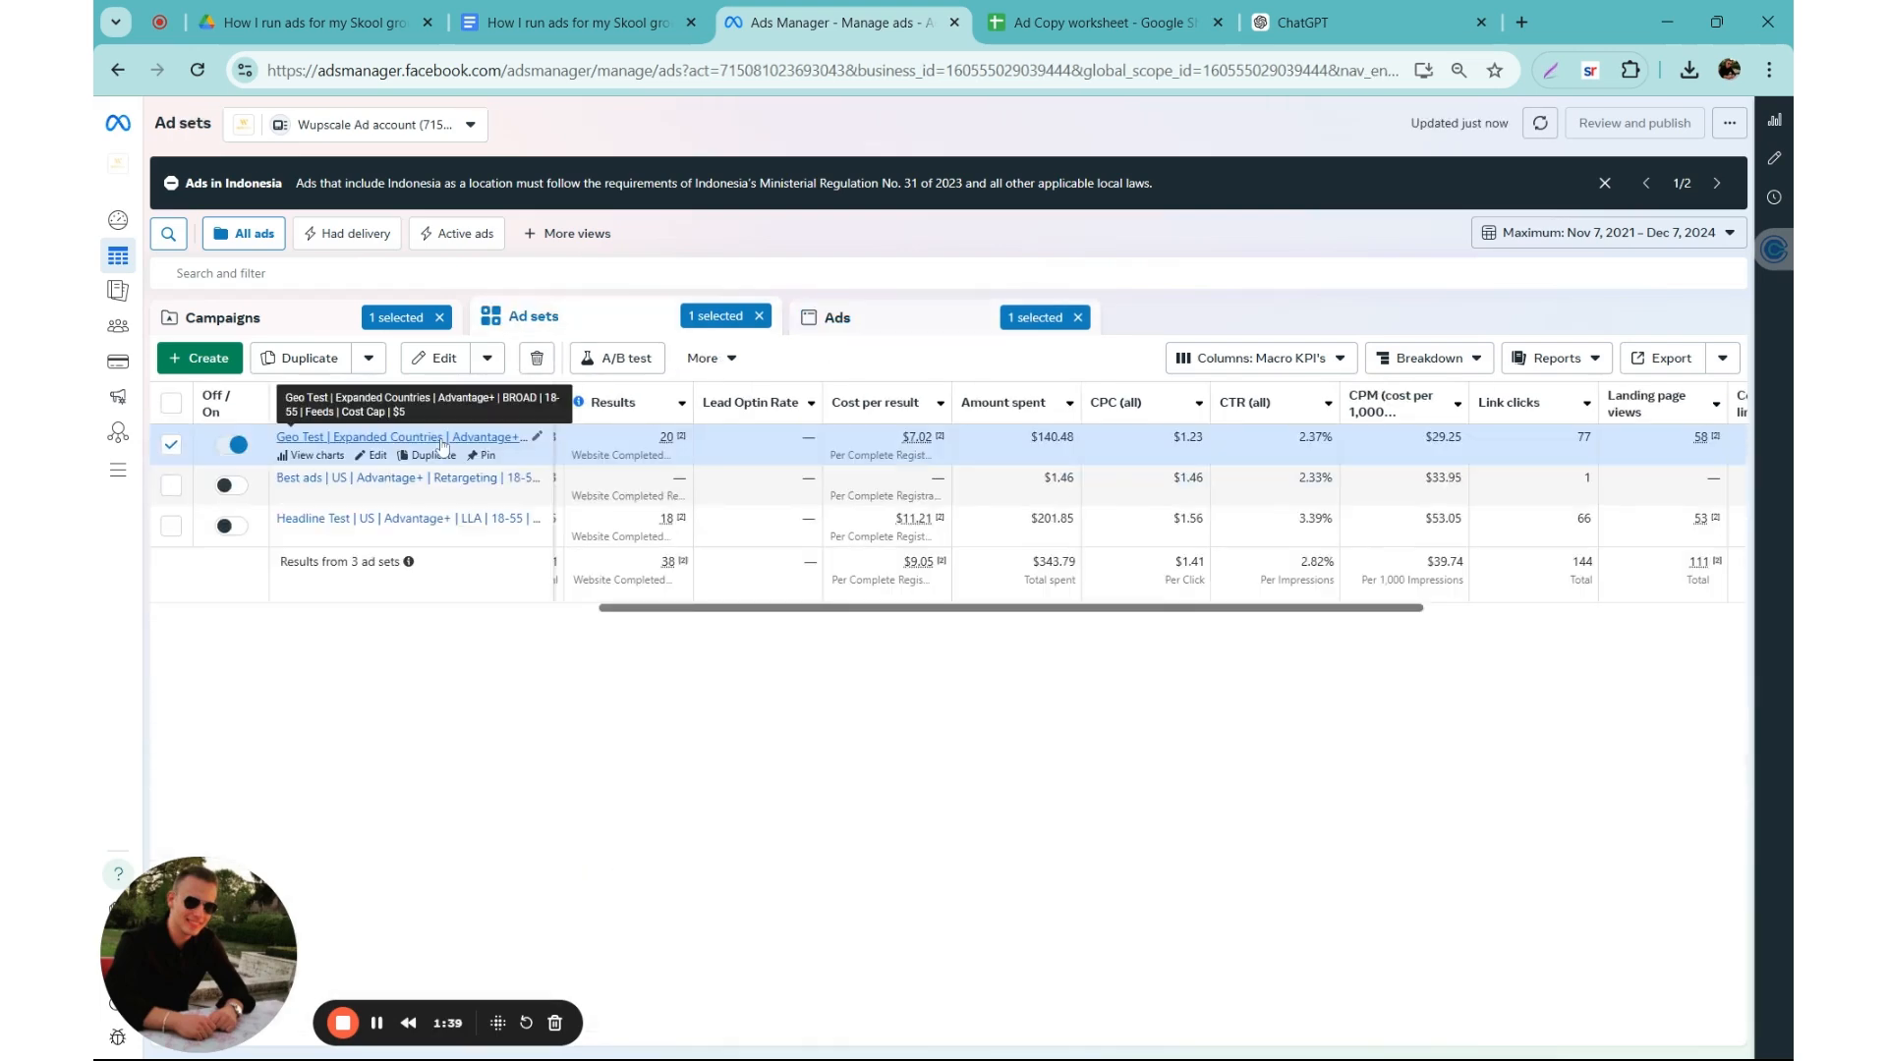
pyautogui.click(437, 442)
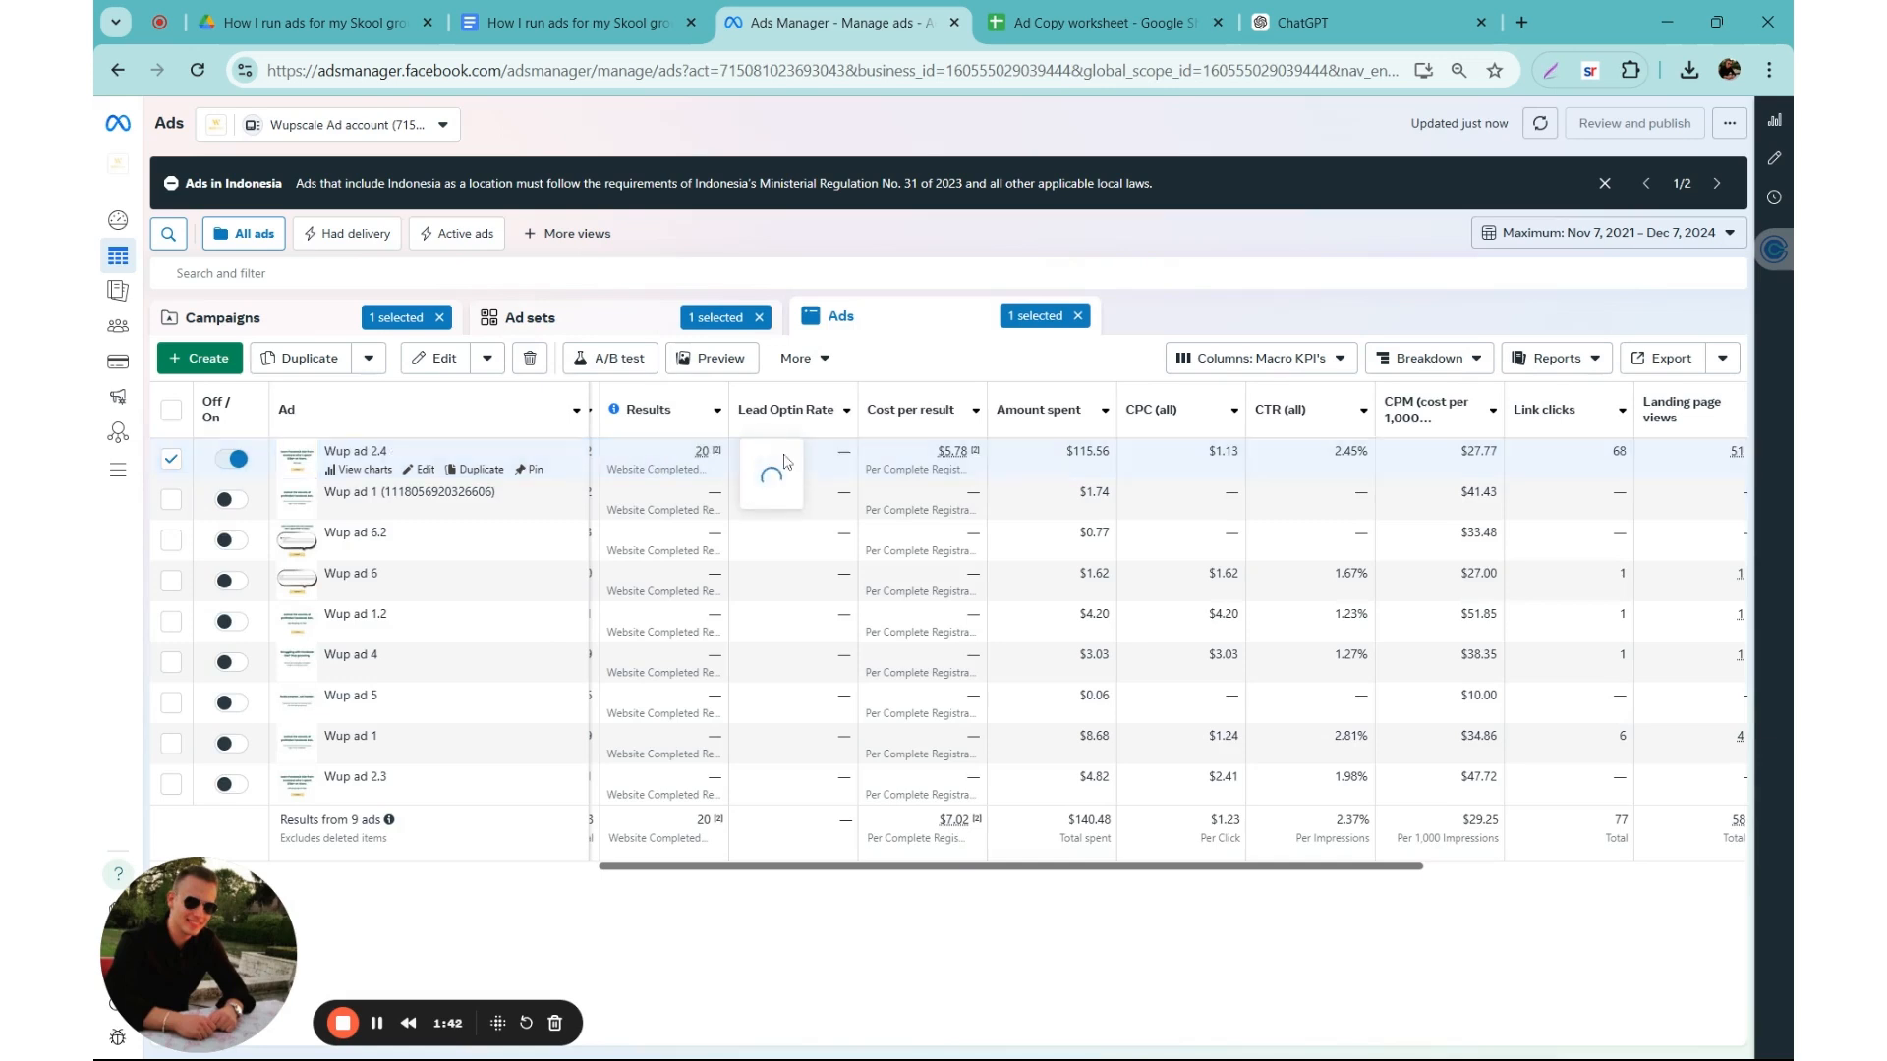
pyautogui.click(710, 359)
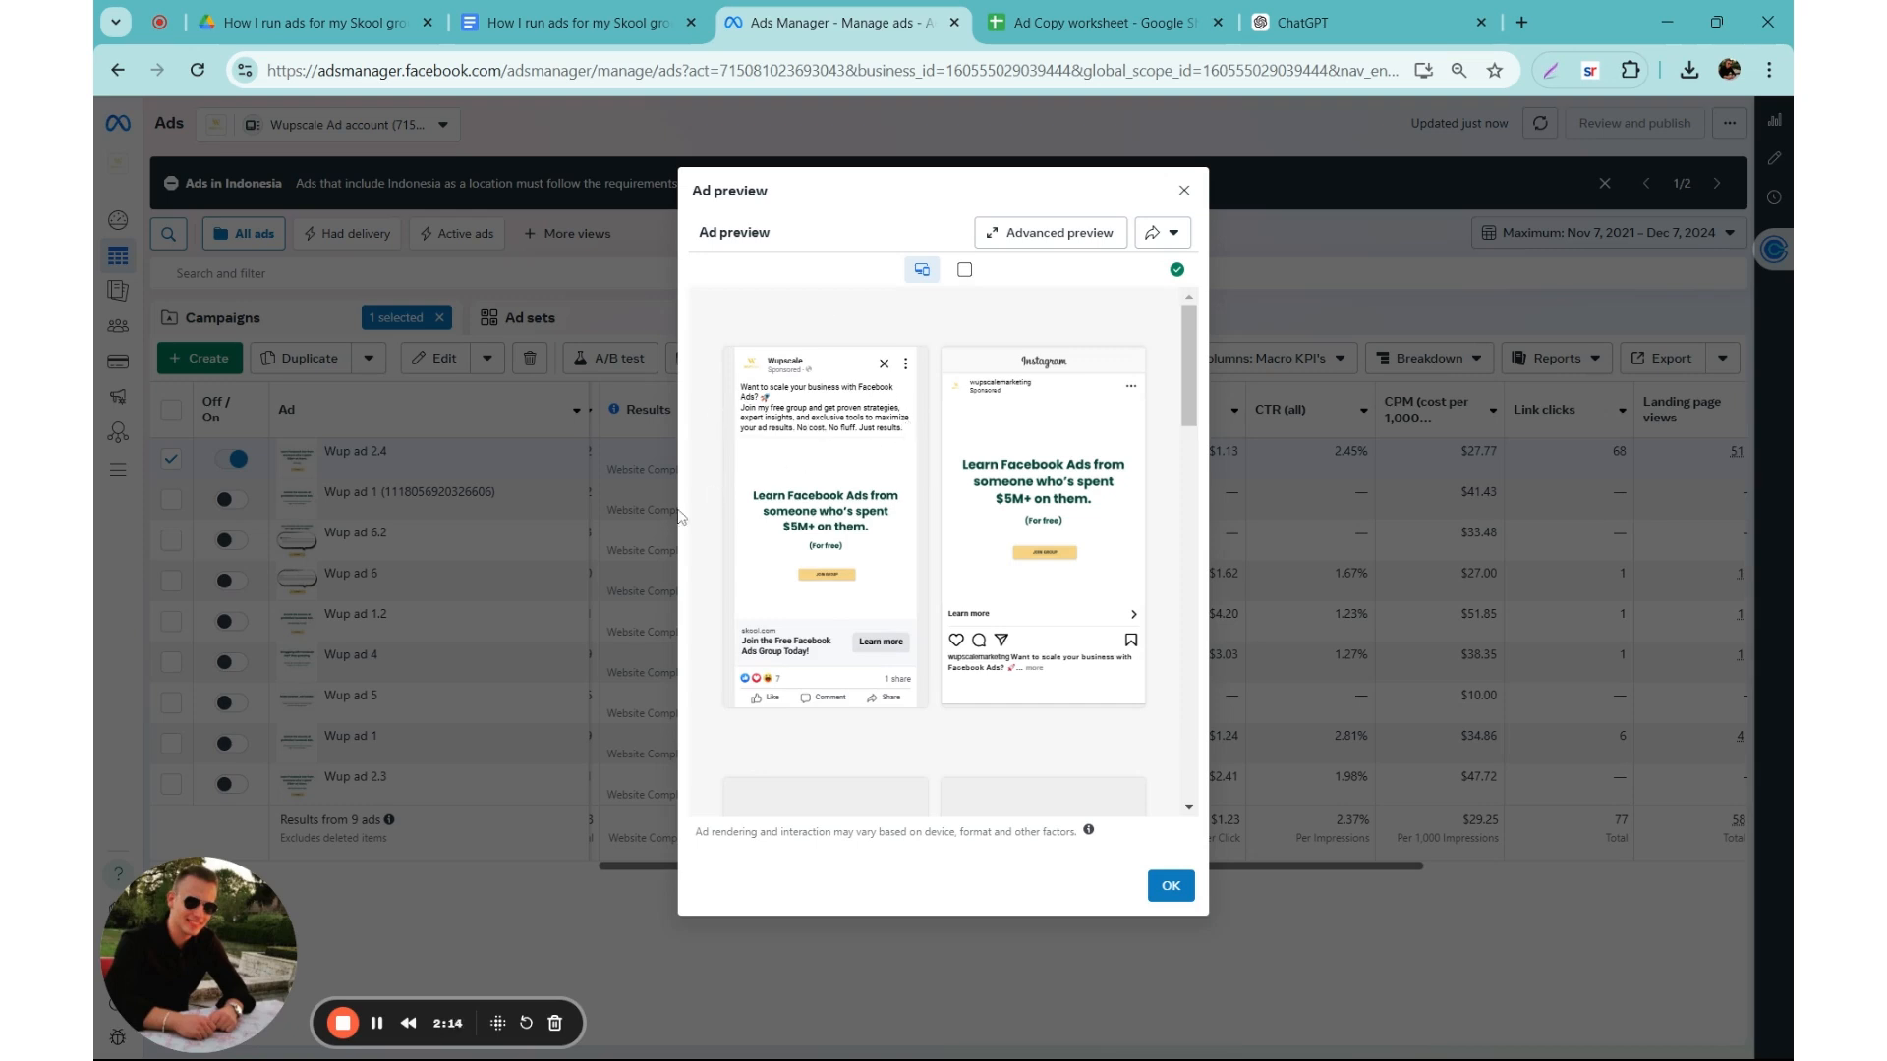
pyautogui.click(562, 540)
# Step: Return to the Google Docs outline and place the cursor in the "Use ChatGPT for ad copywriting" item
pyautogui.moveTo(714, 451)
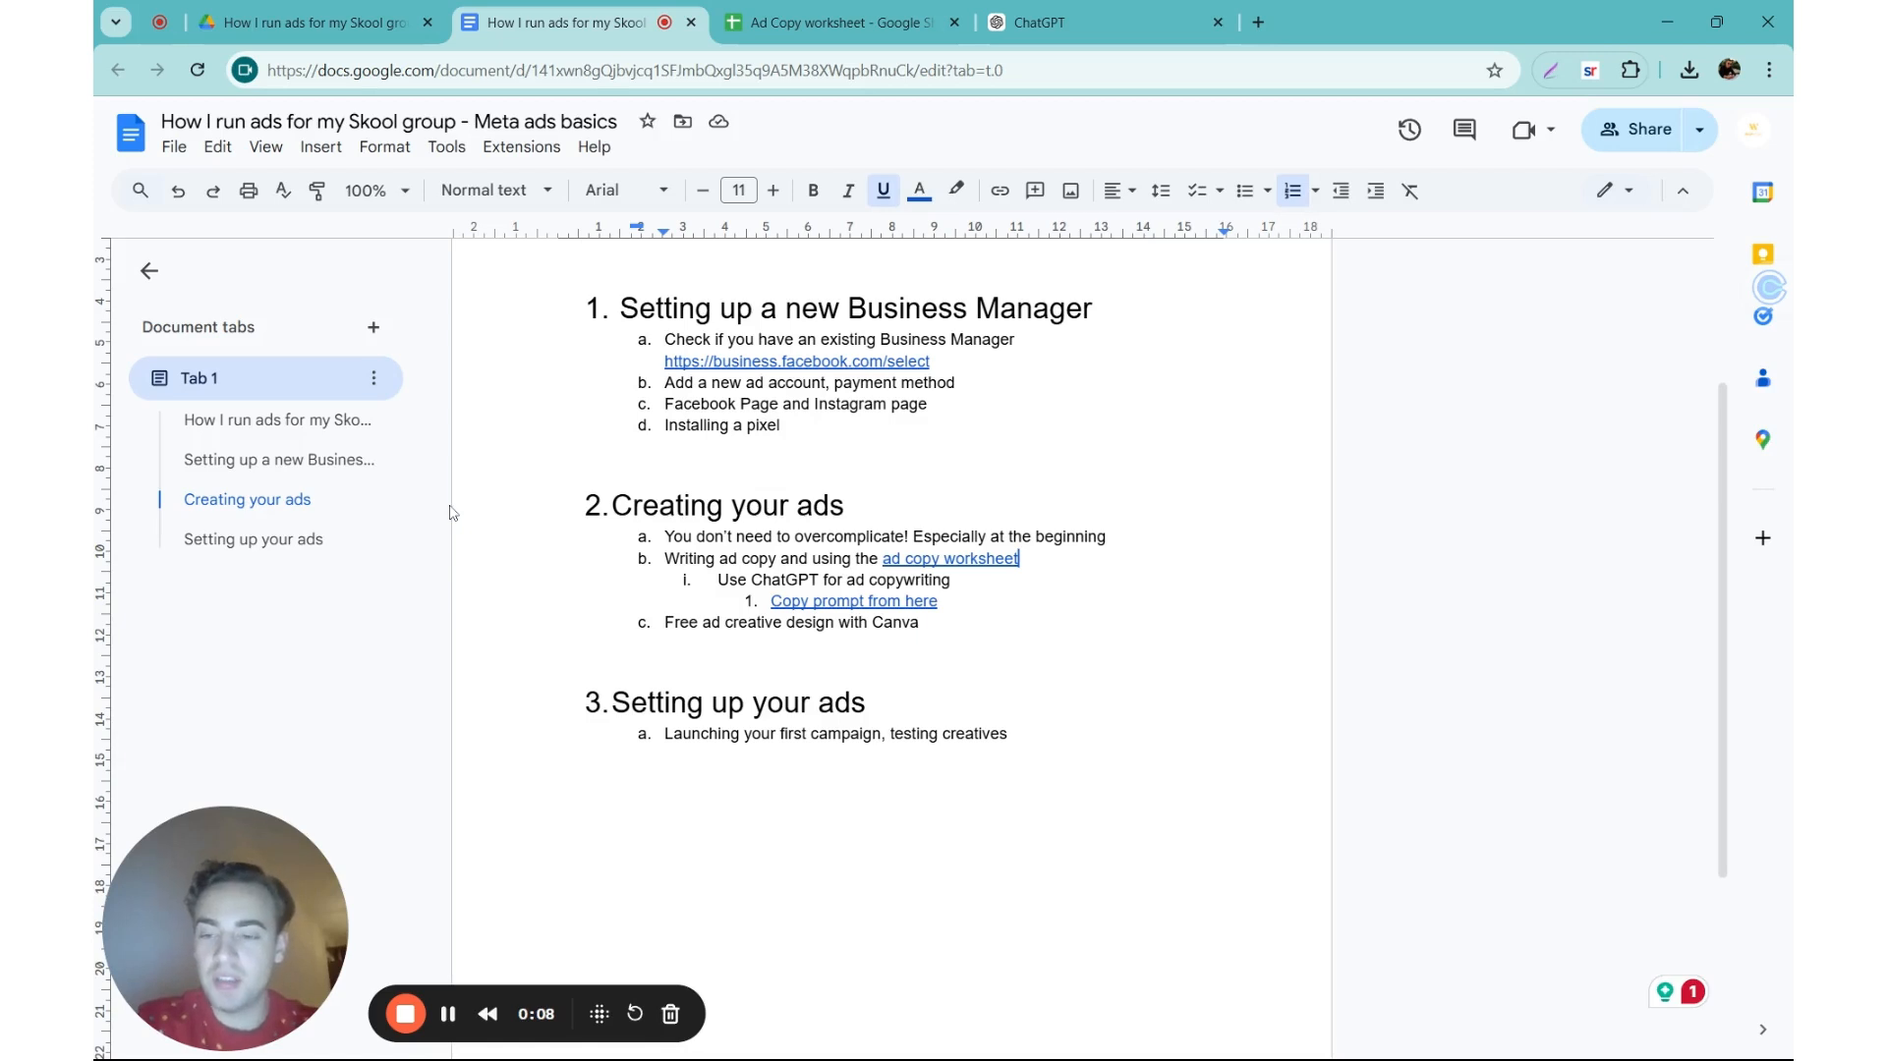
pyautogui.click(811, 580)
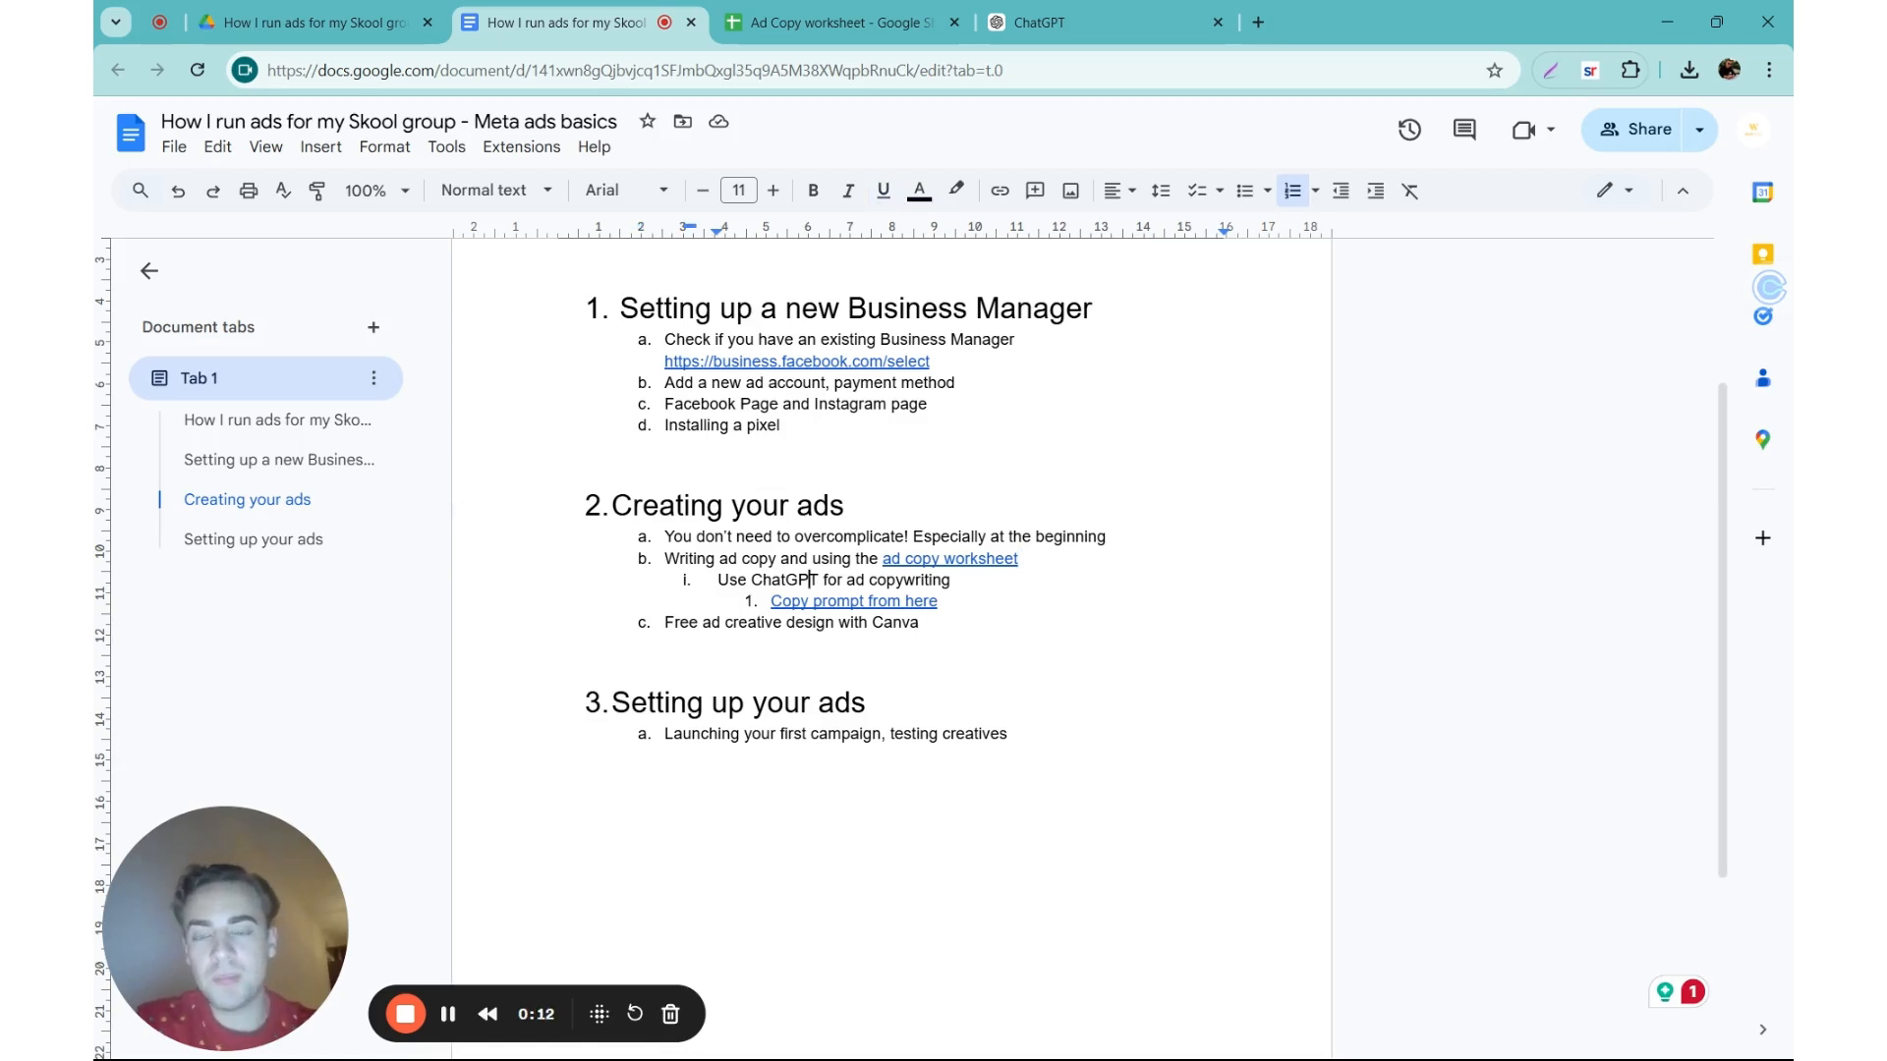
# Step: Open the linked ChatGPT ad copywriting prompt from the outline and review its product, target audience and goal placeholders
pyautogui.click(885, 623)
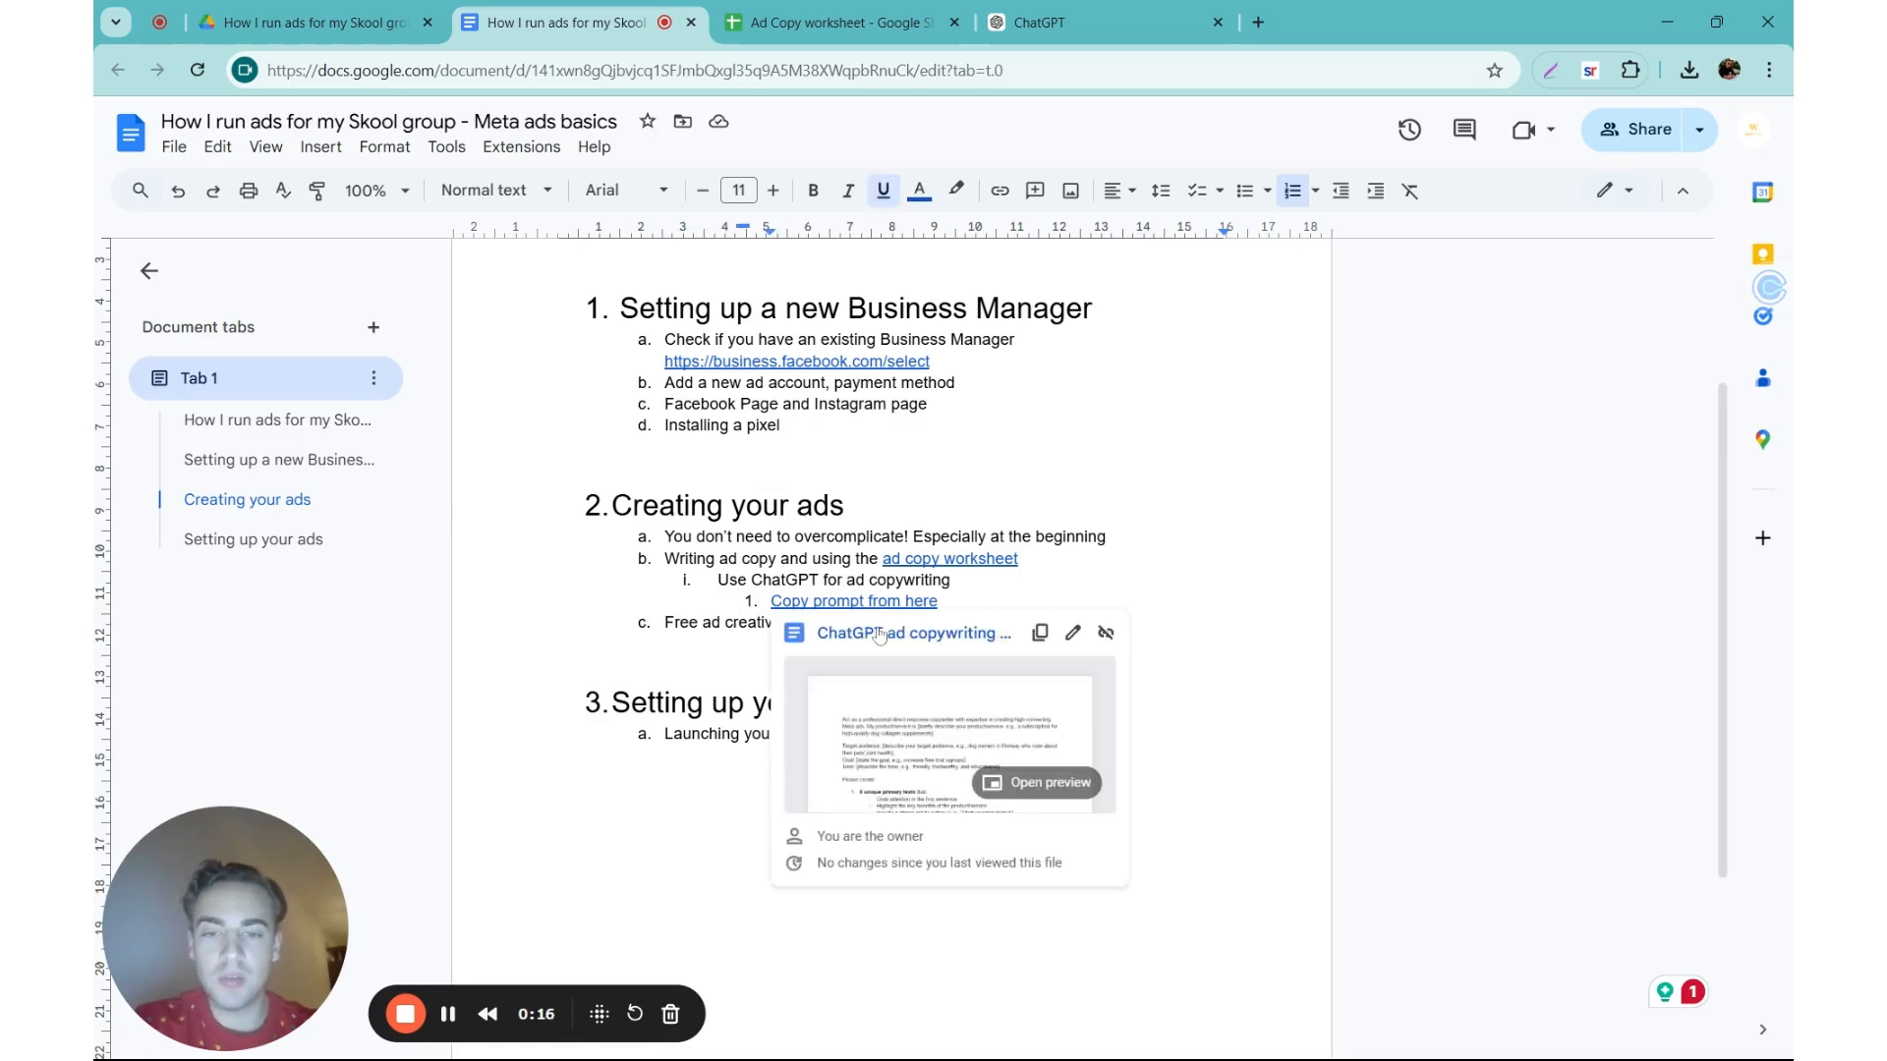
pyautogui.click(879, 632)
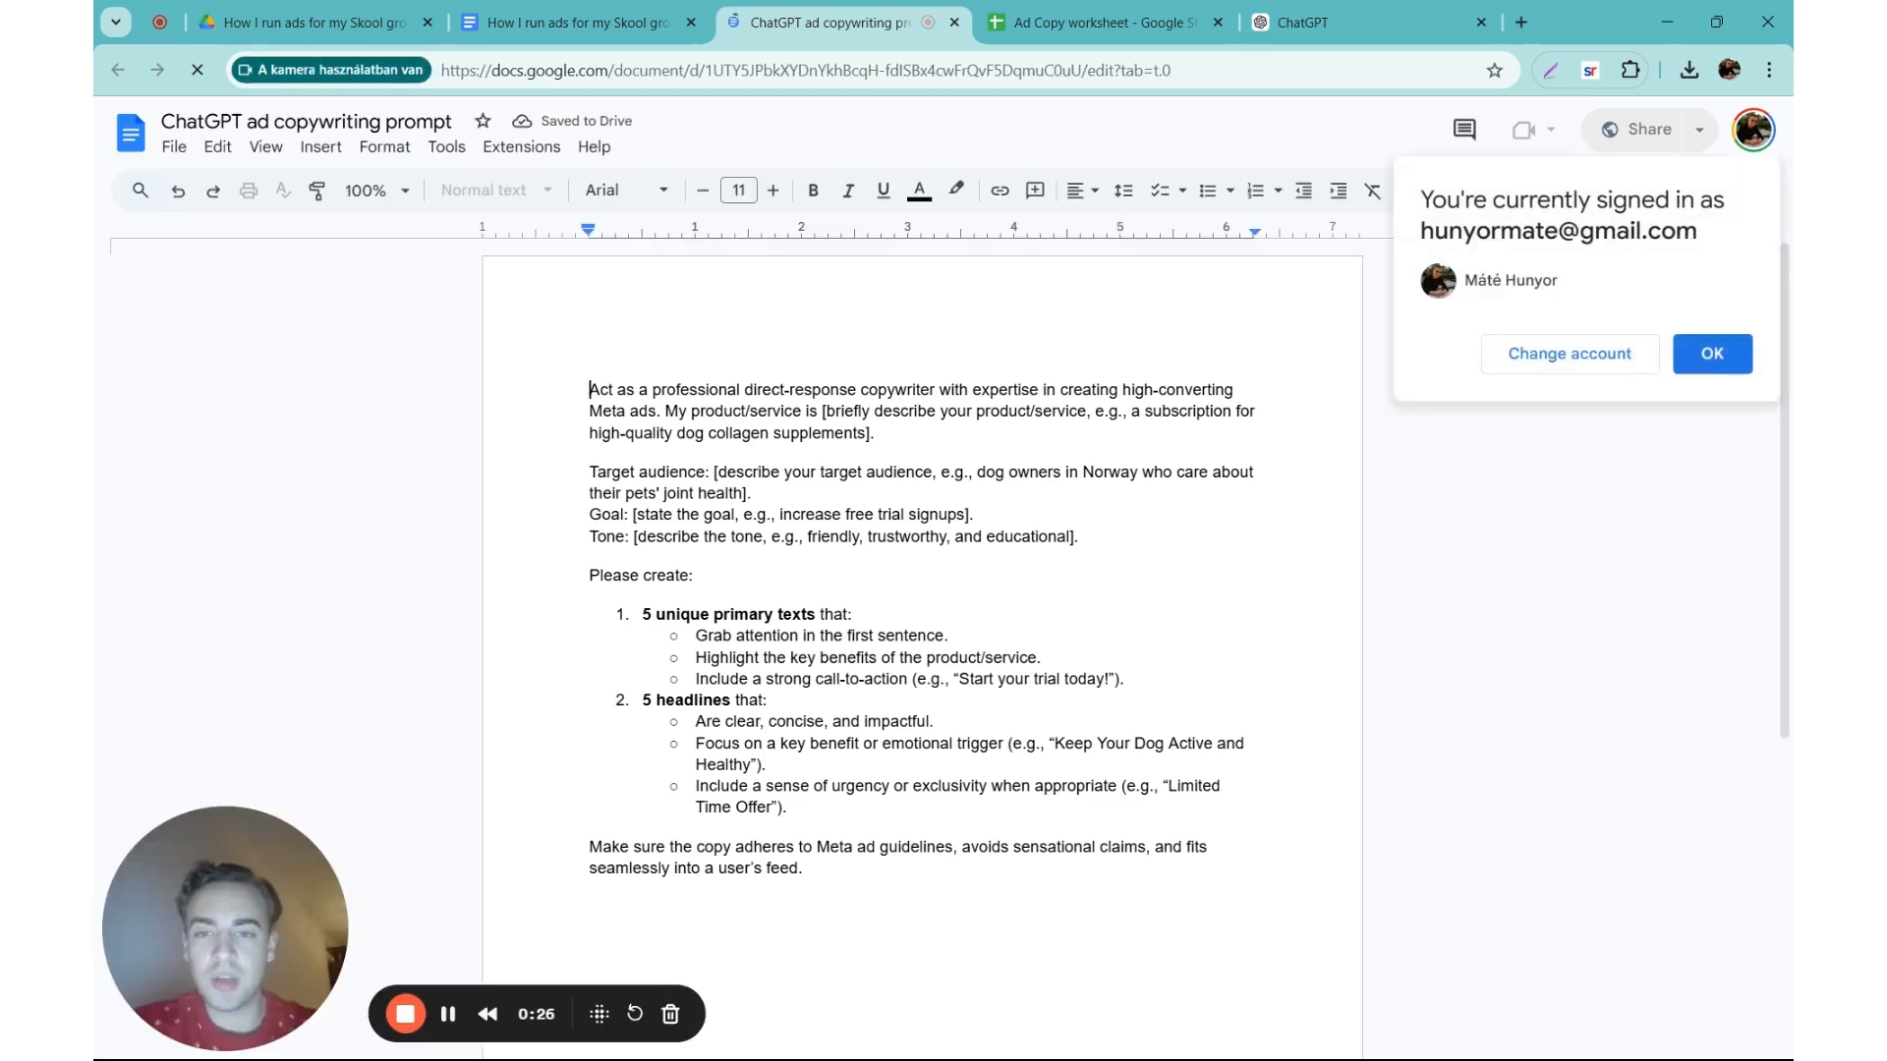
pyautogui.click(734, 434)
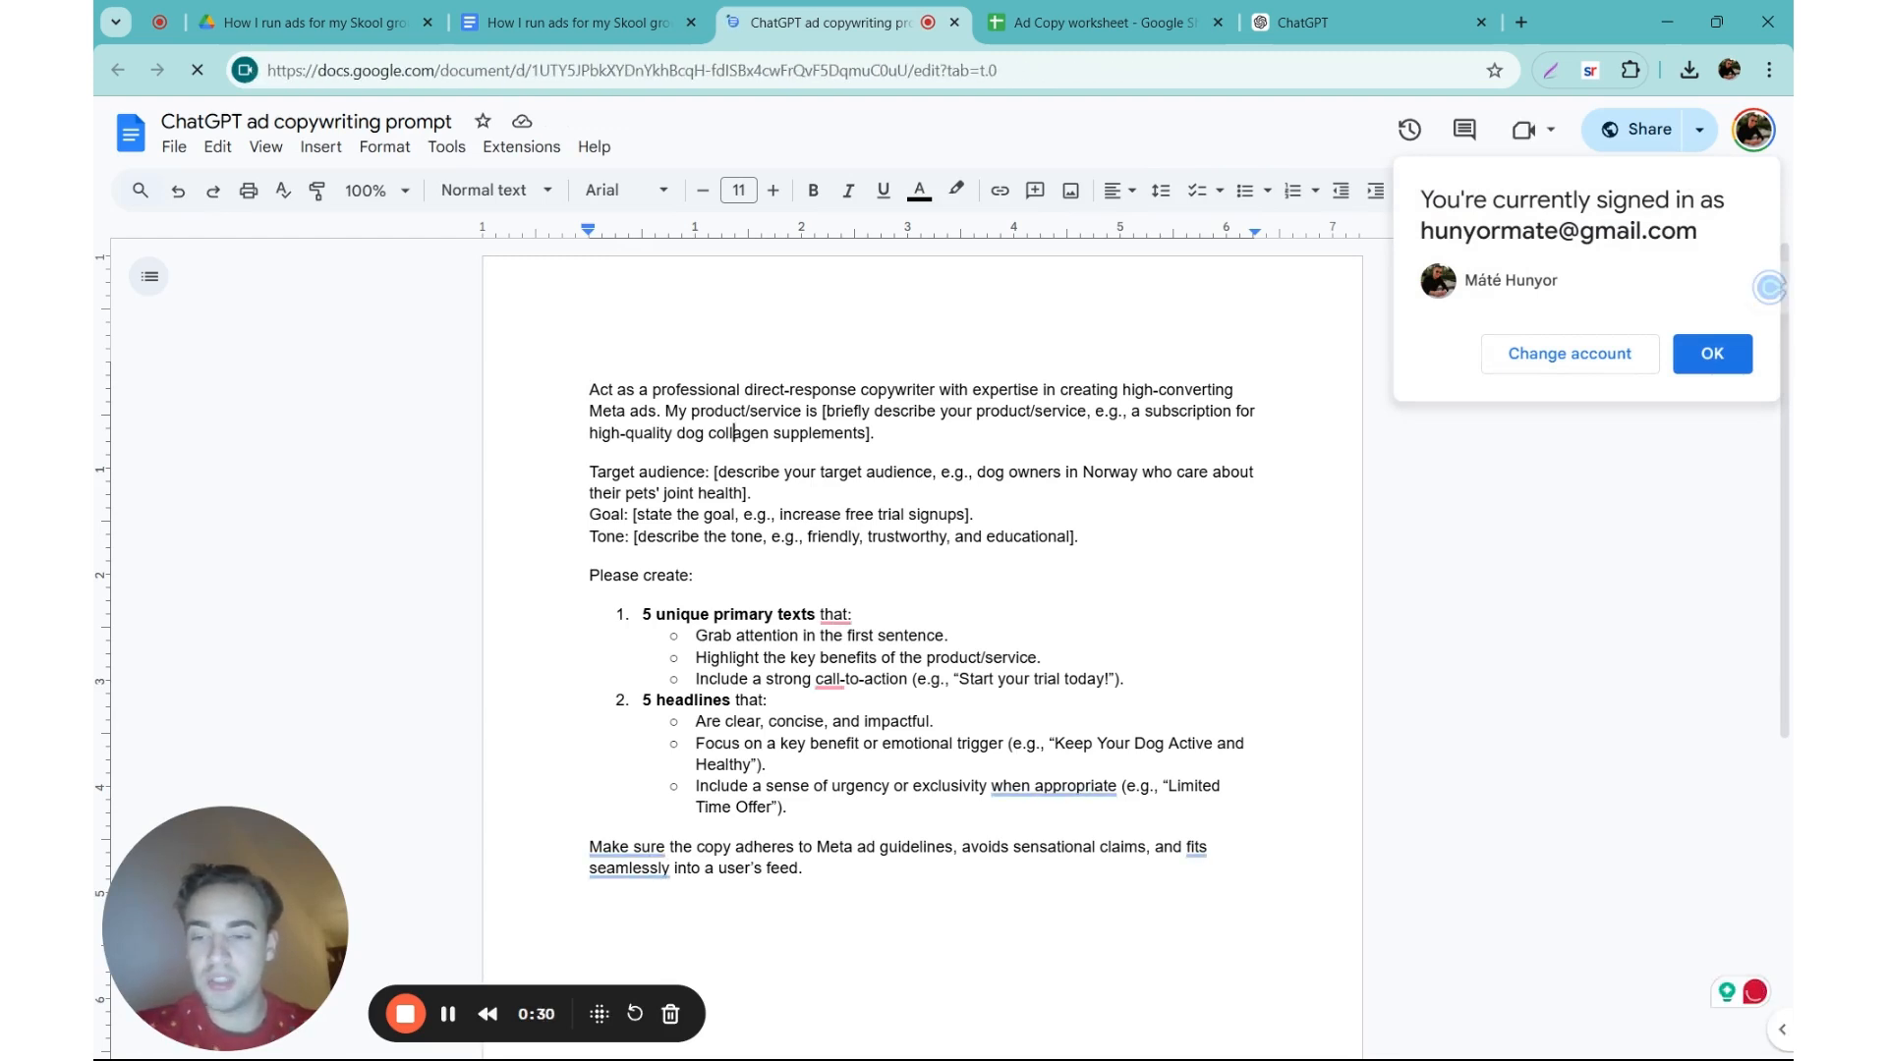
pyautogui.click(846, 433)
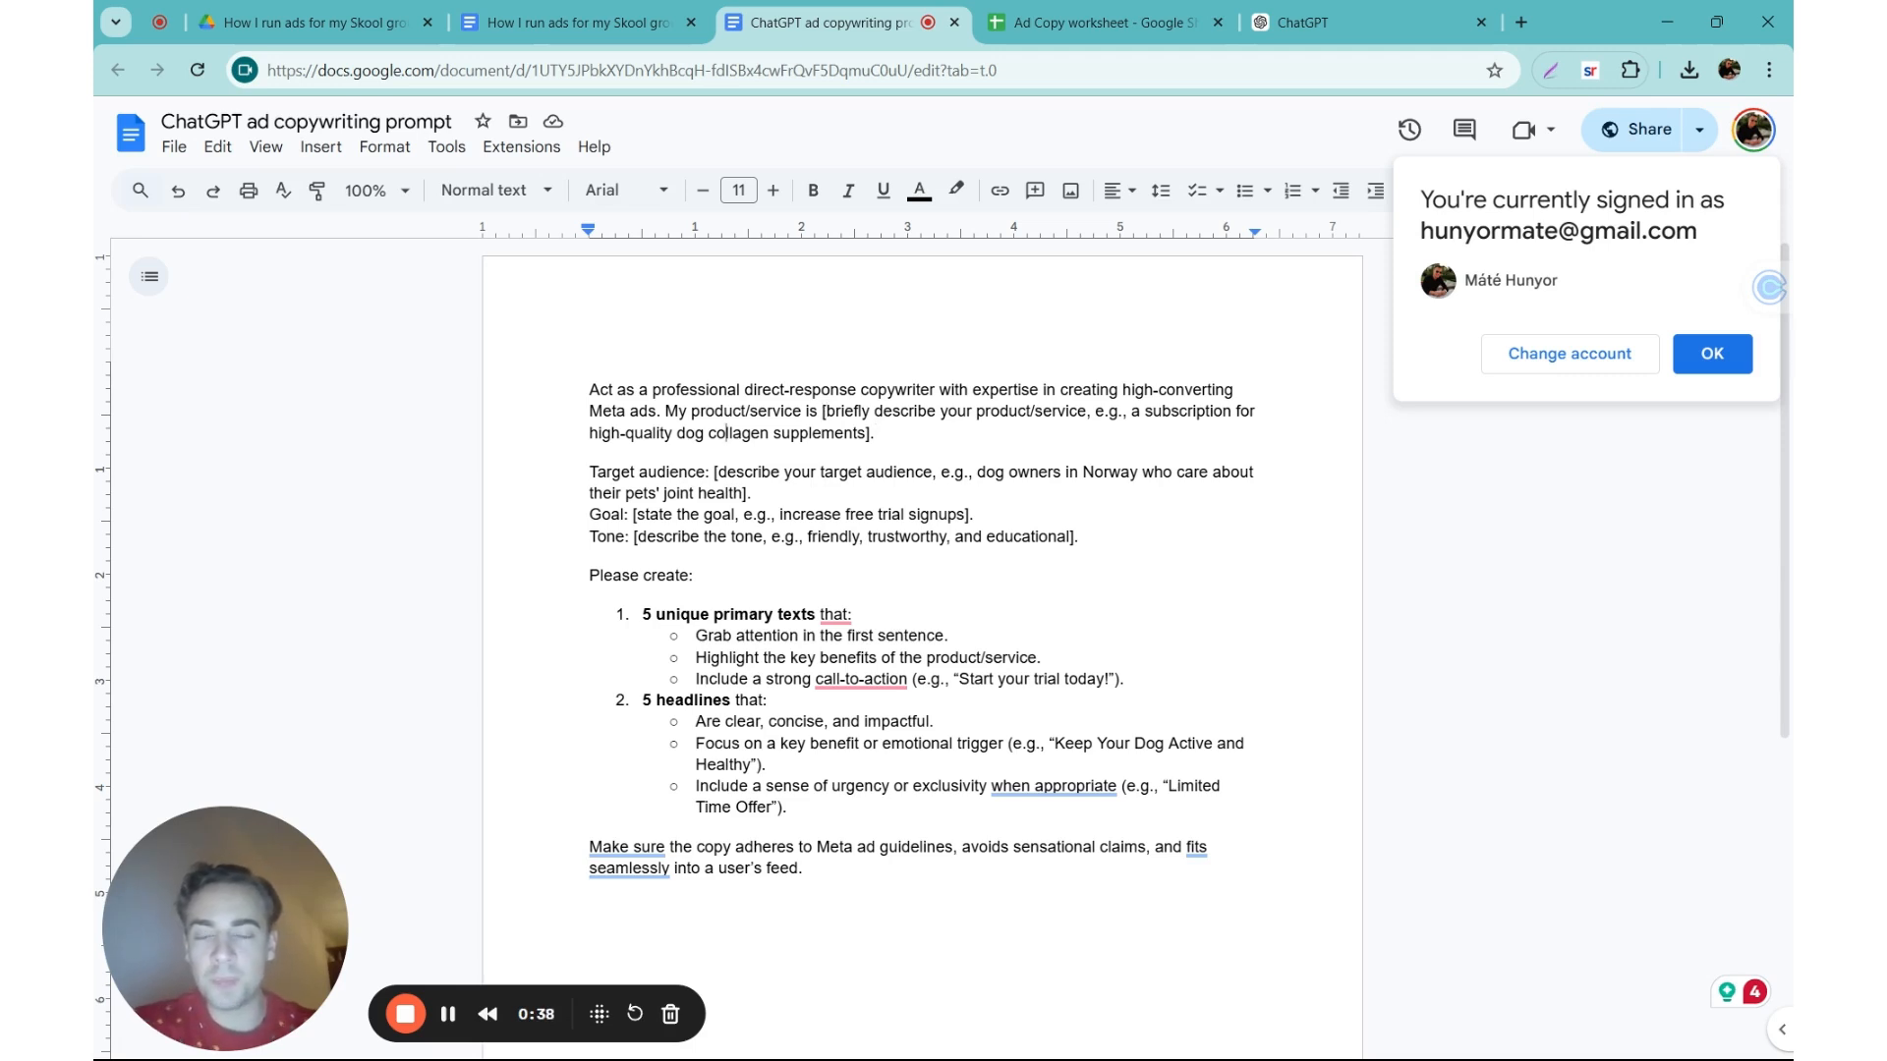
pyautogui.doubleClick(722, 515)
pyautogui.click(723, 515)
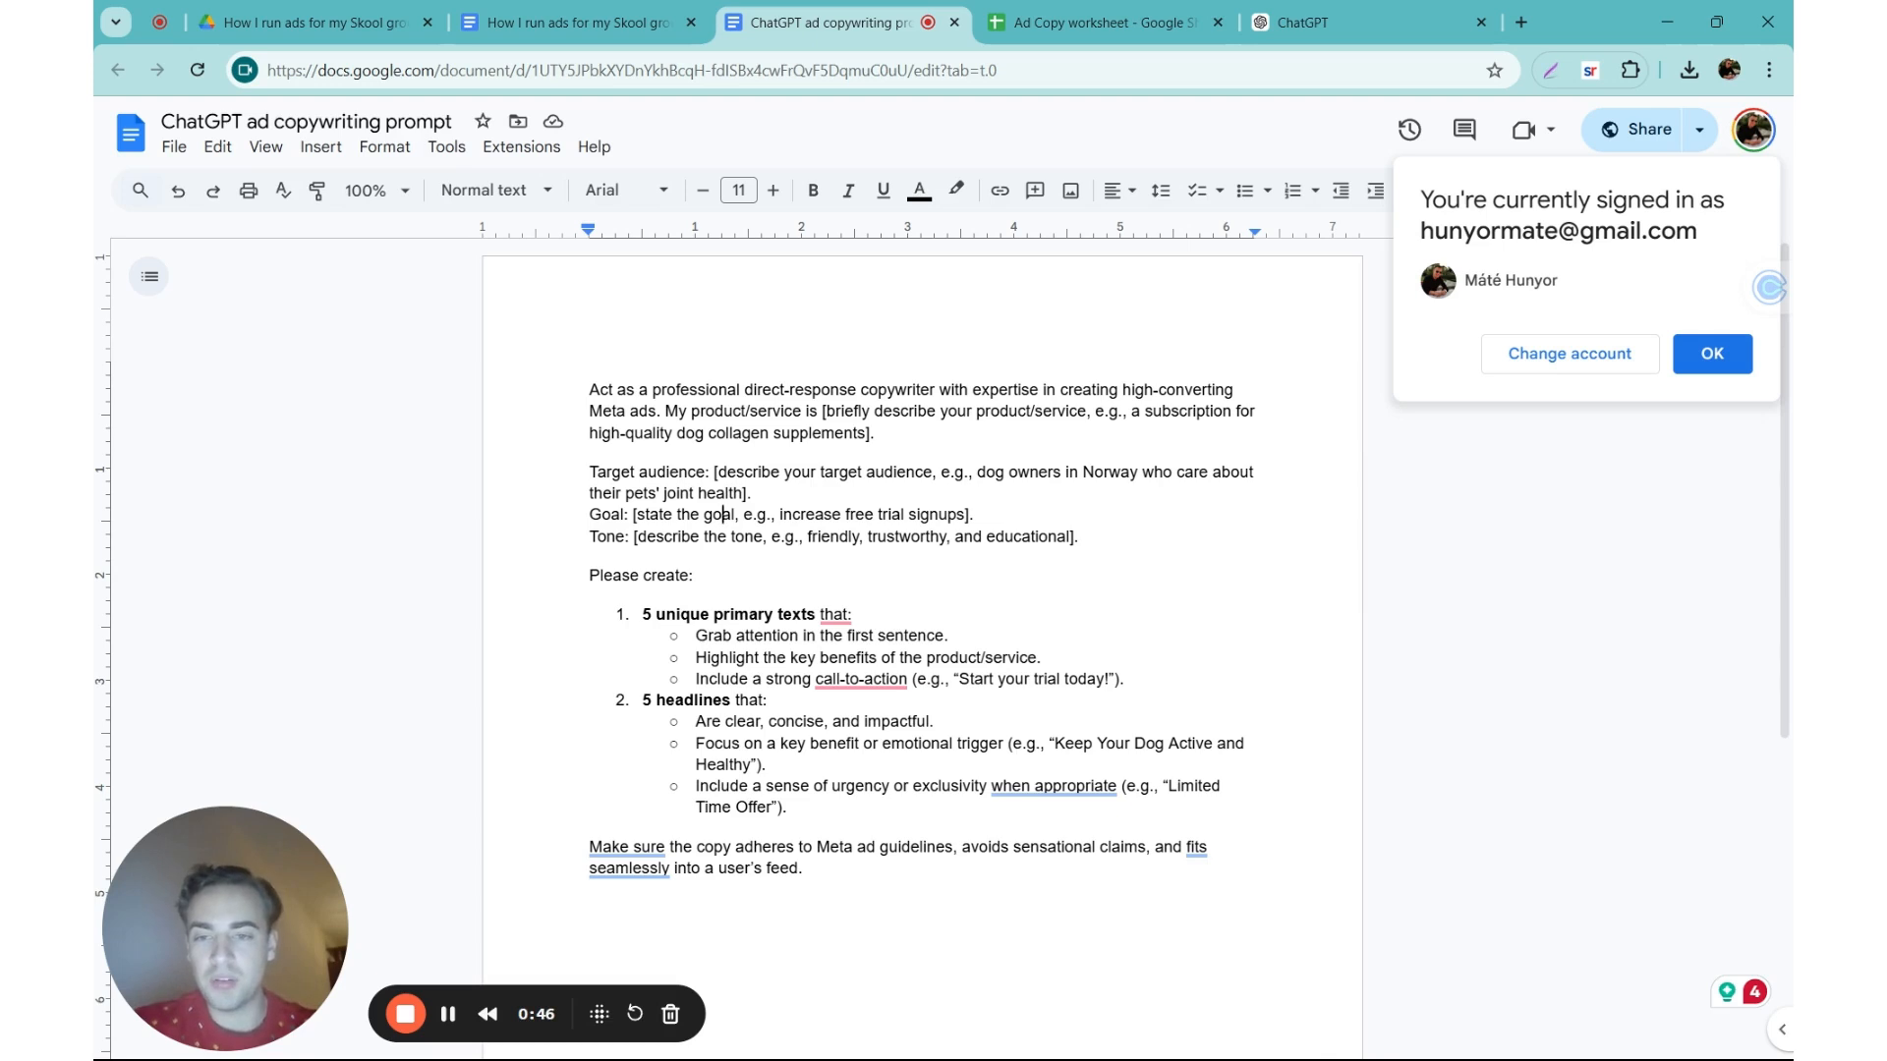
# Step: Review the primary text and headline requirements in the prompt, highlight the whole prompt briefly, and close its document
pyautogui.click(696, 722)
pyautogui.click(696, 636)
pyautogui.click(640, 576)
pyautogui.click(695, 721)
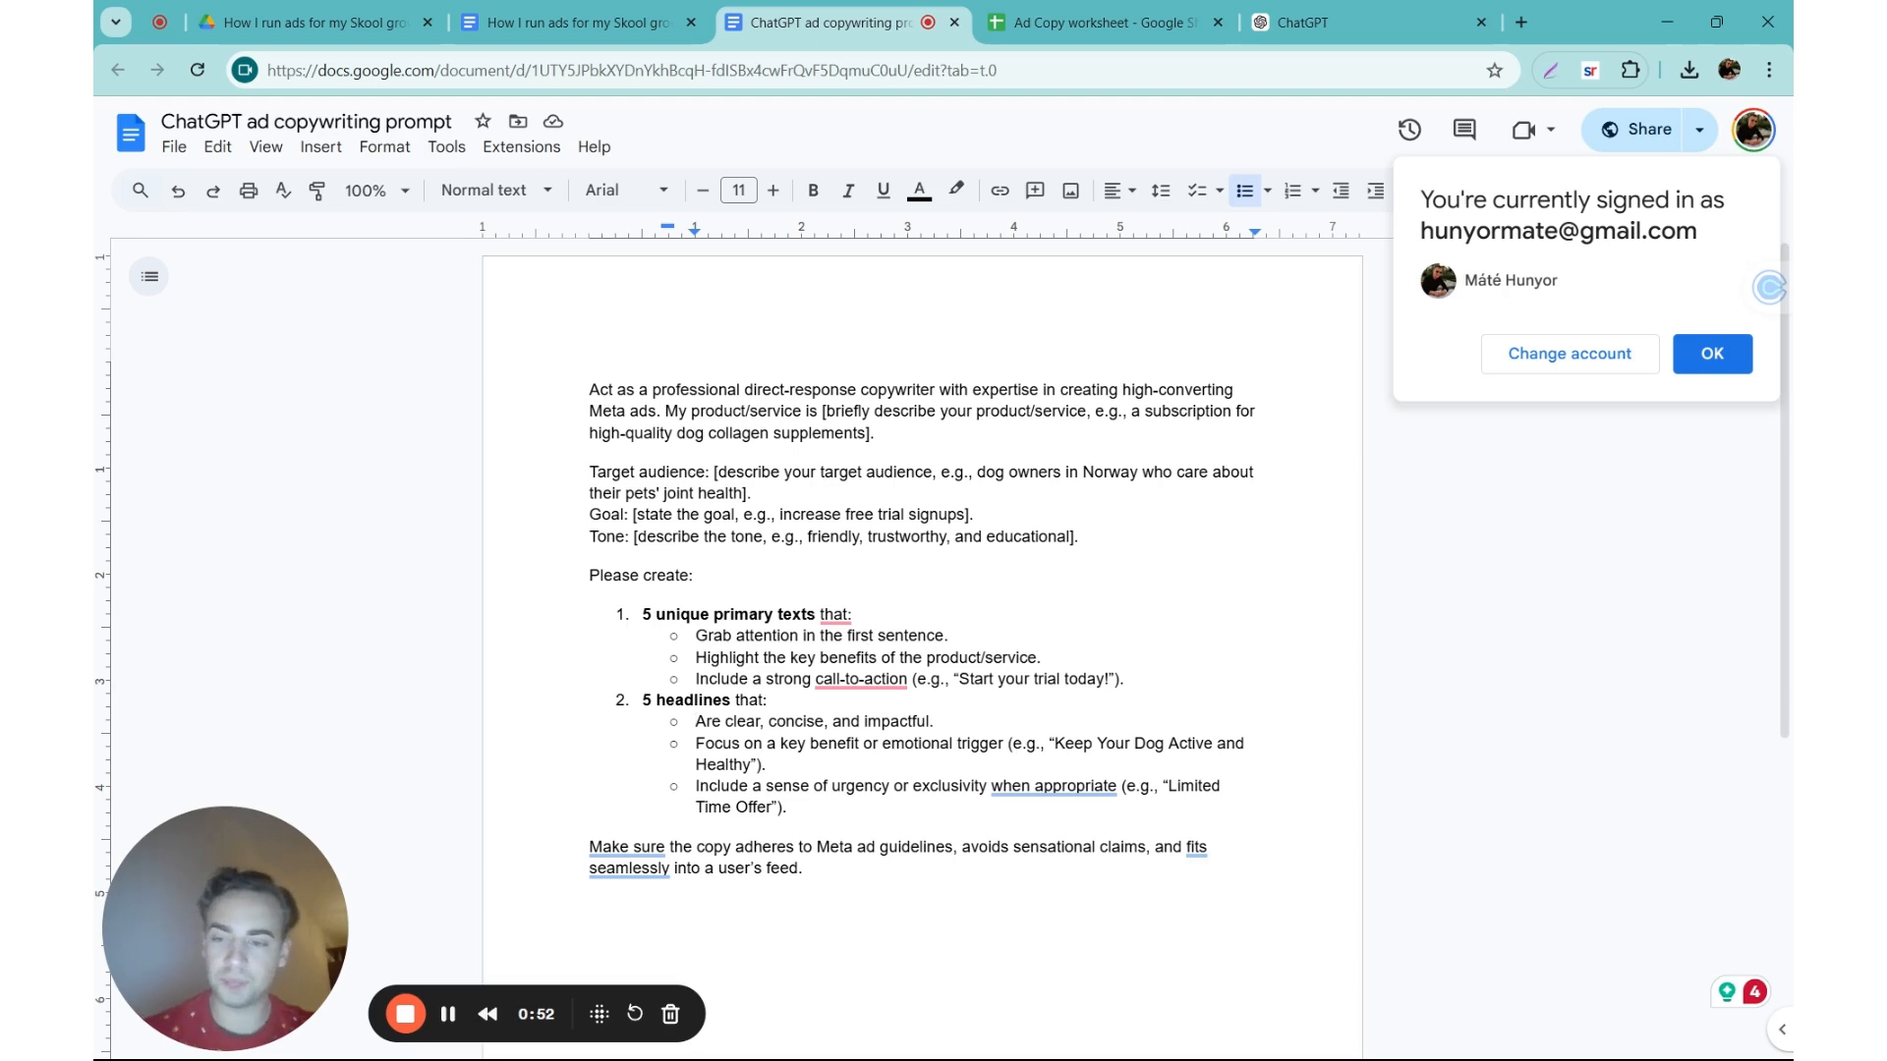
pyautogui.hotkey('ctrl', 'a')
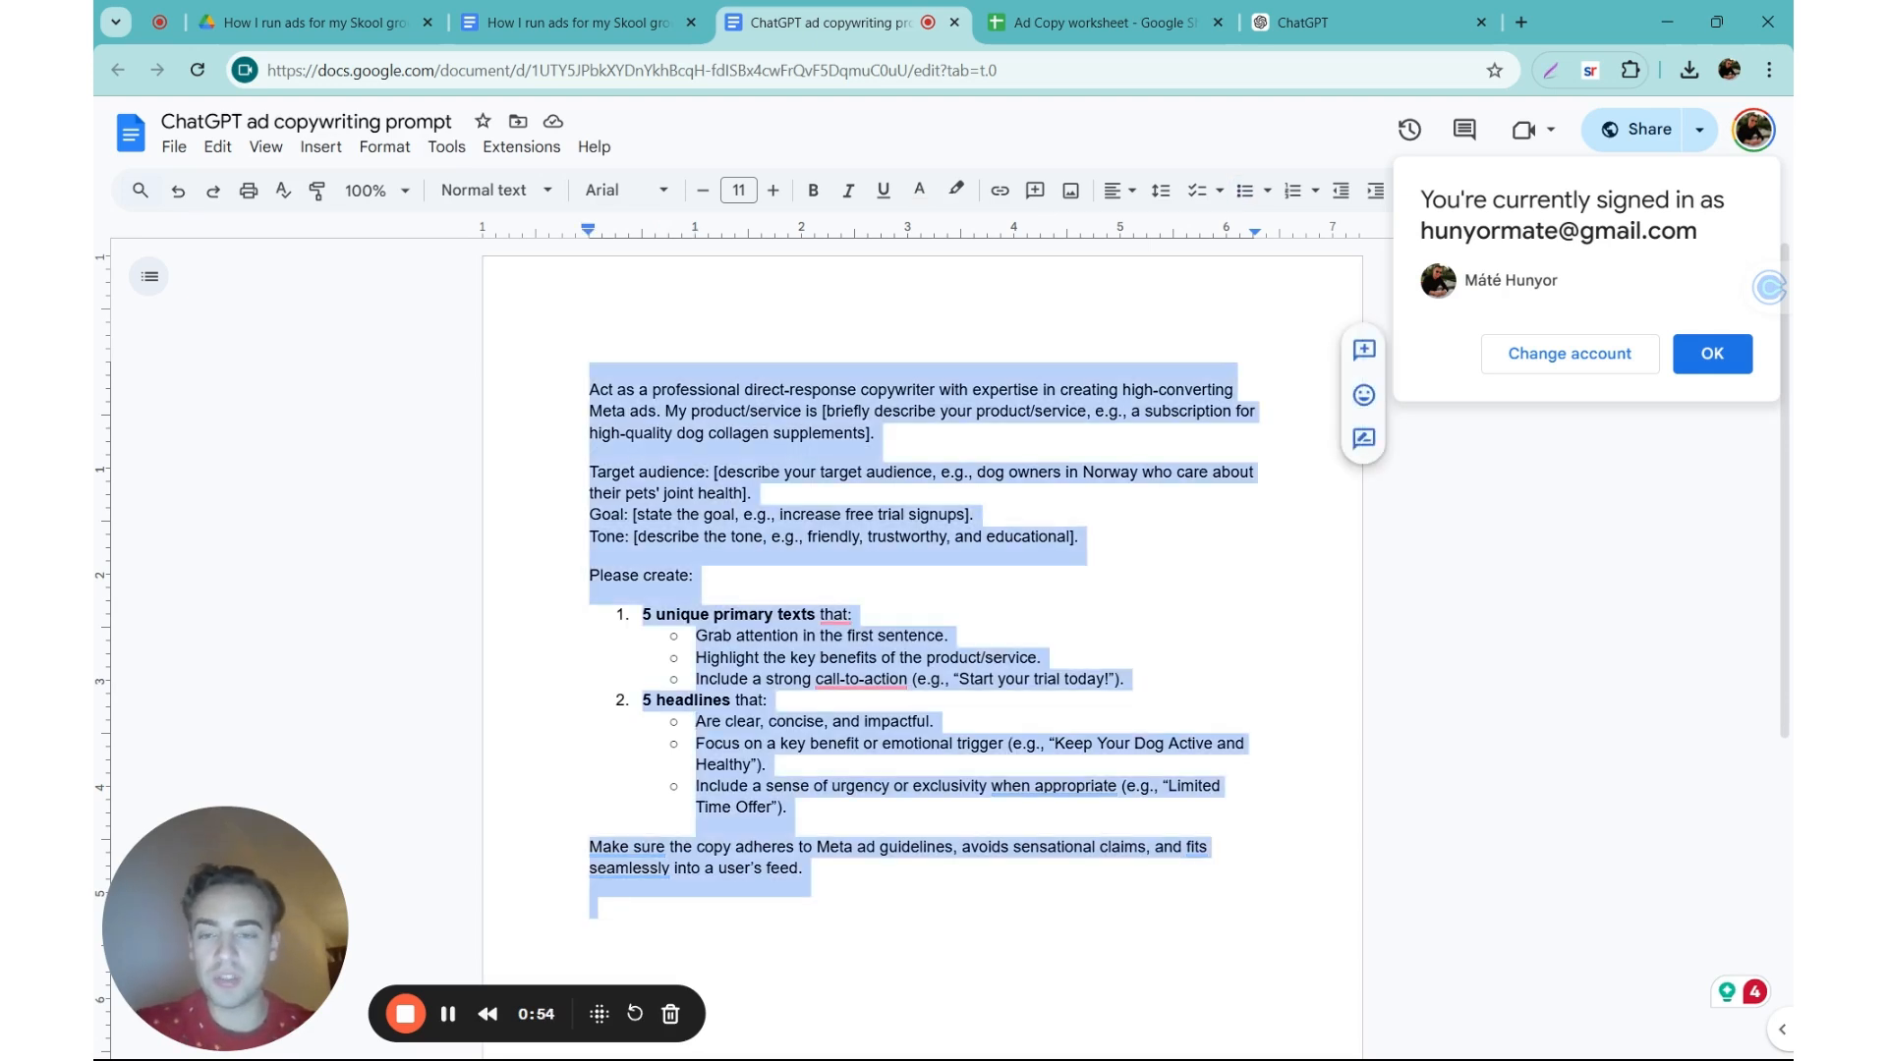
pyautogui.click(678, 433)
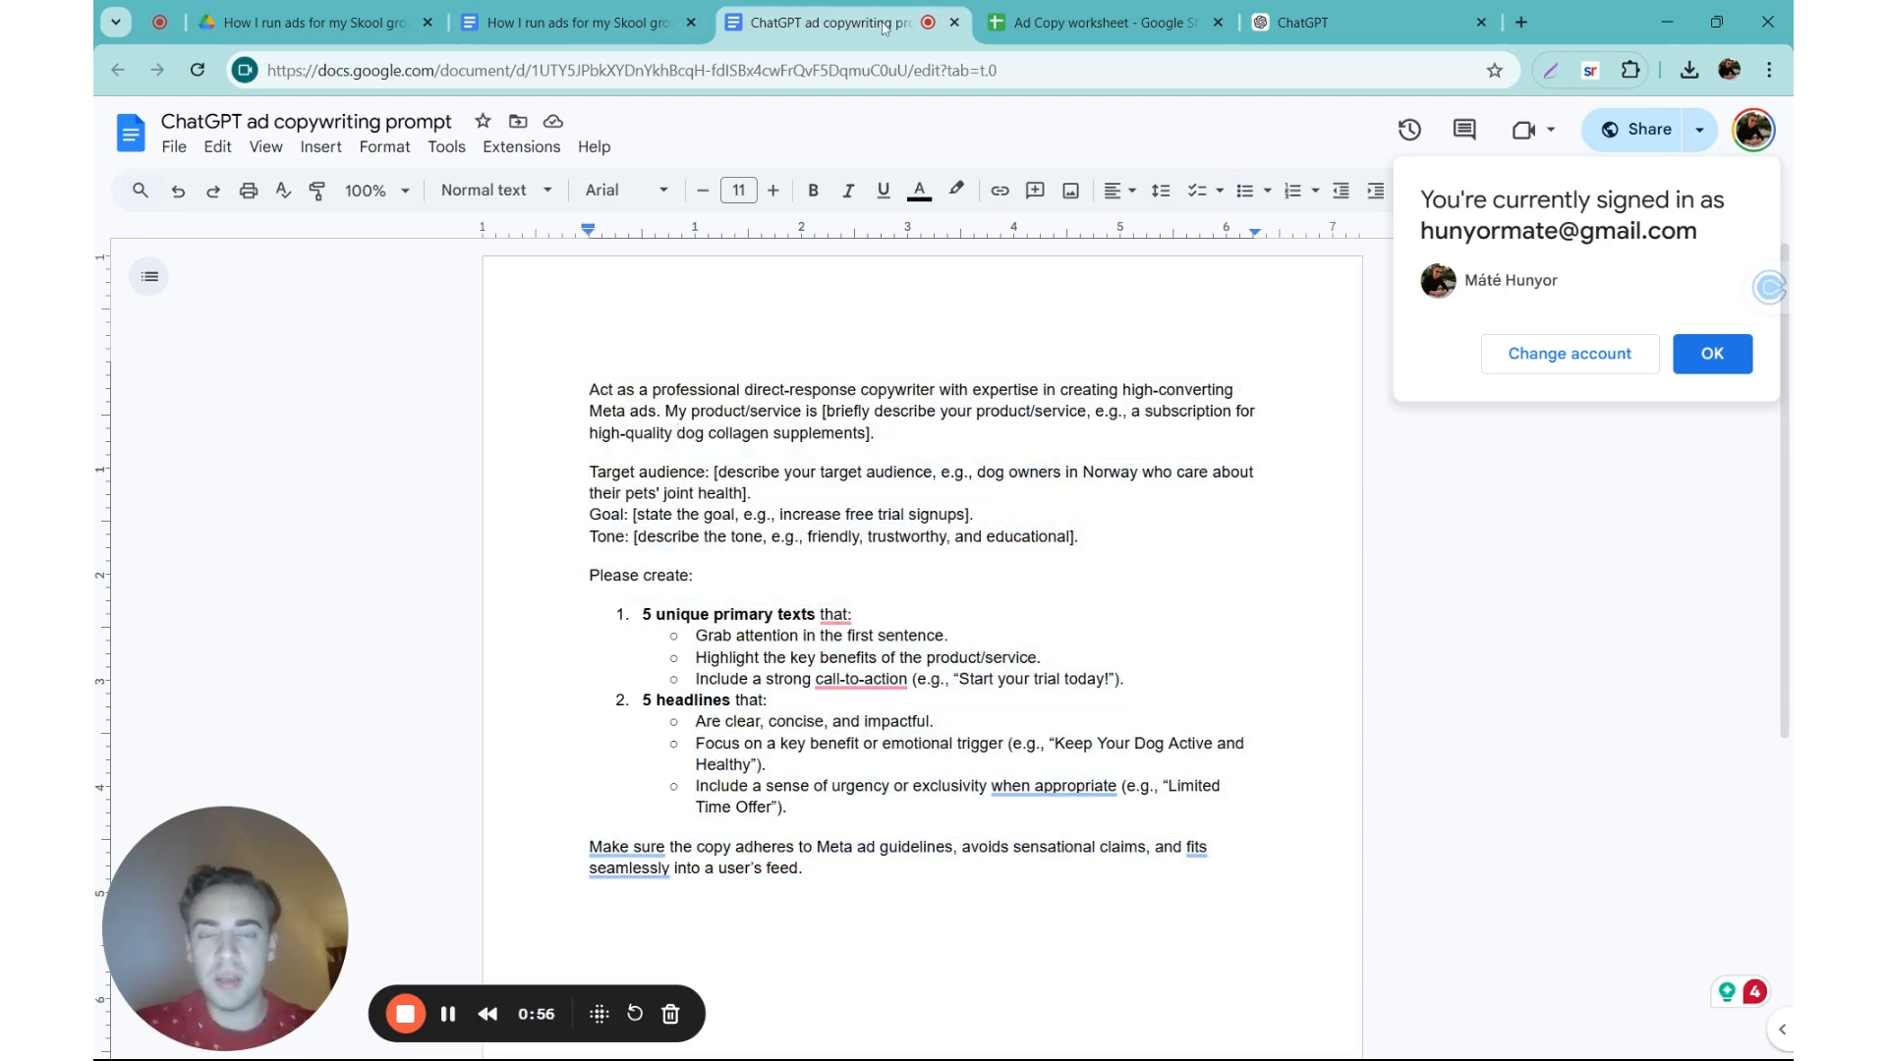
pyautogui.click(954, 22)
# Step: Switch to ChatGPT and review the filled-in prompt with its generated primary texts and headlines
pyautogui.click(1087, 31)
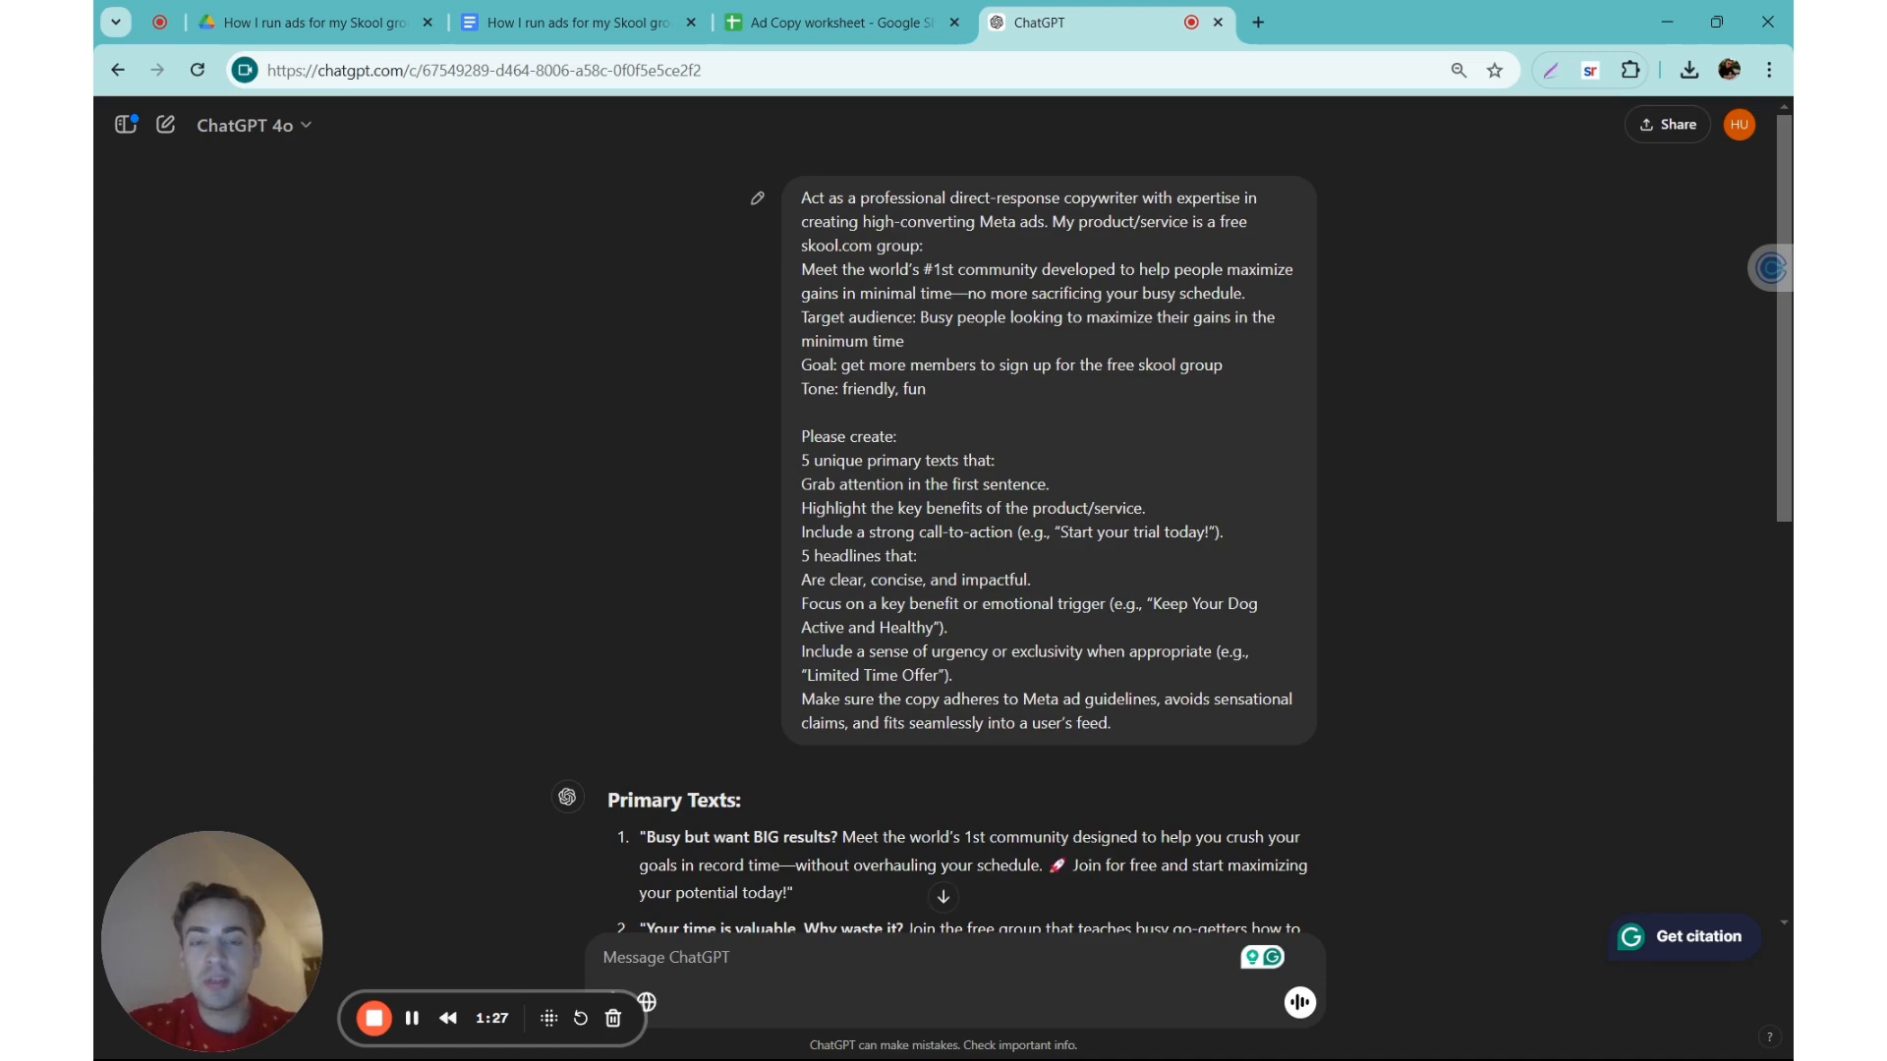
pyautogui.scroll(-5, 891, 455)
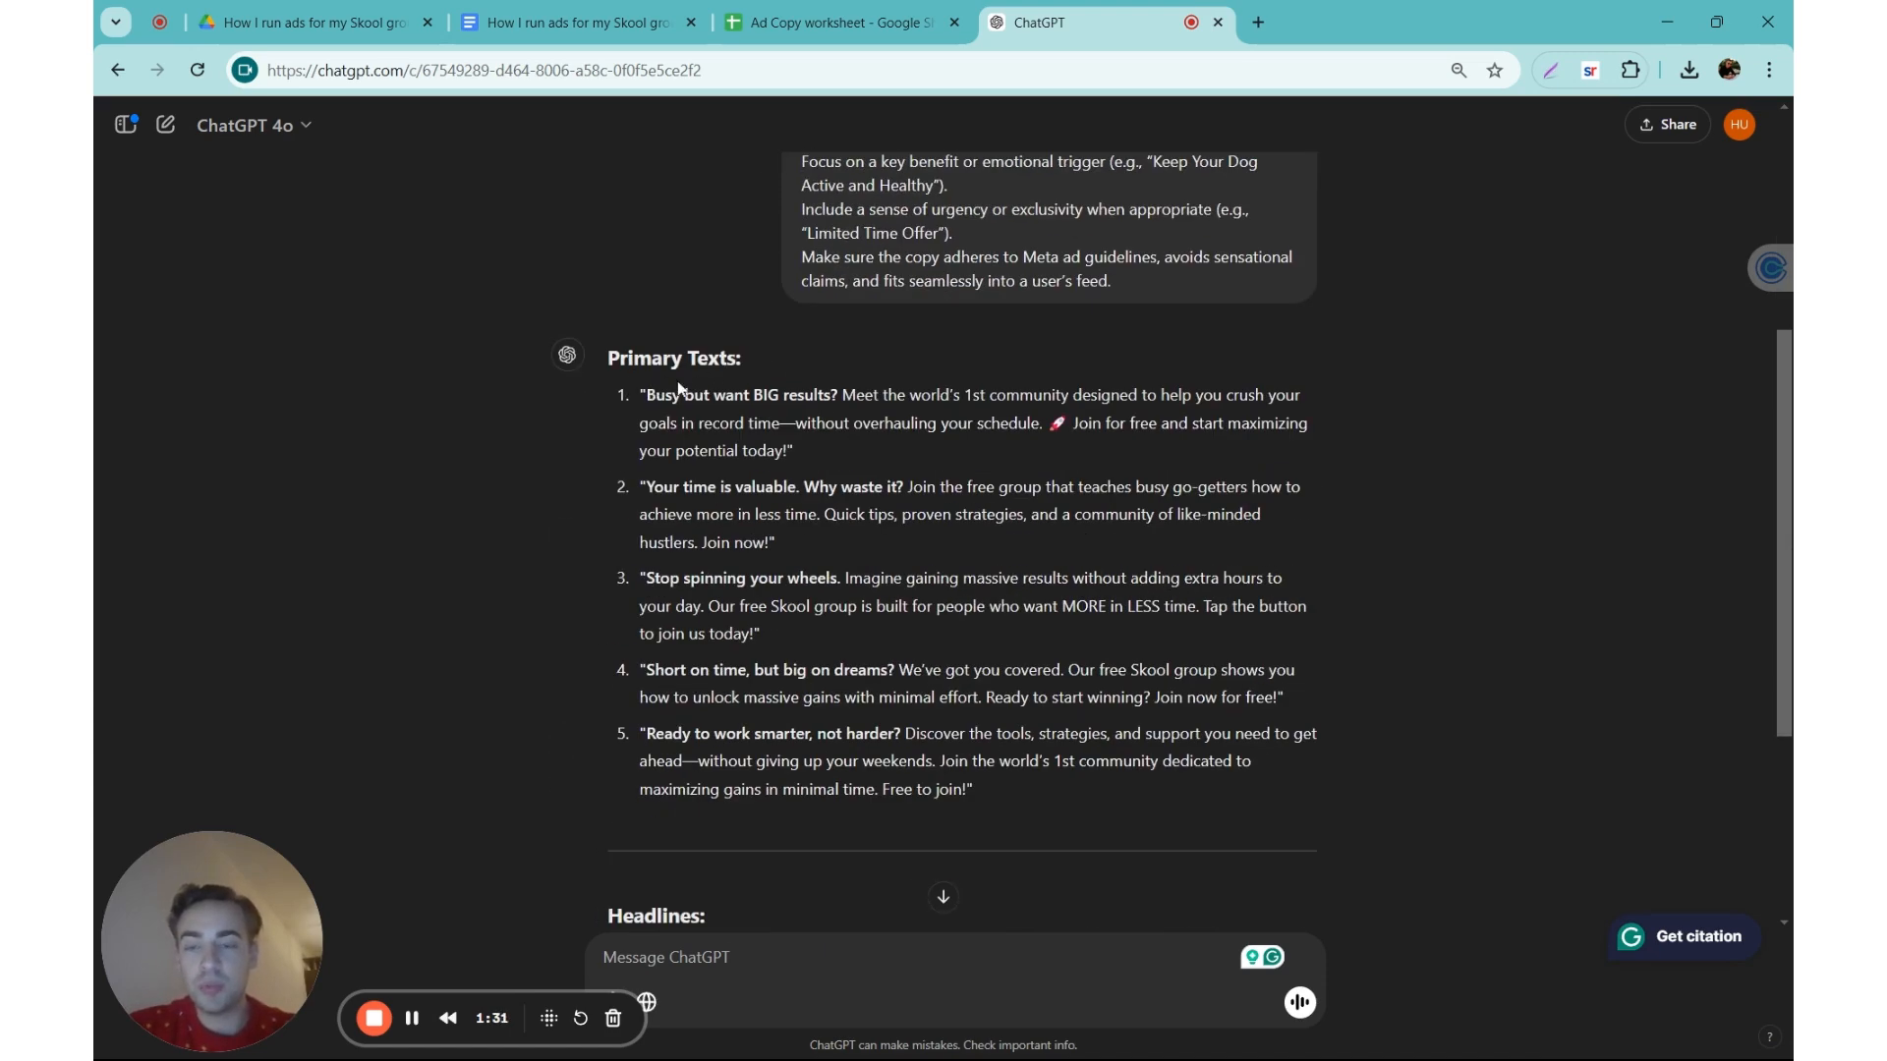
pyautogui.moveTo(636, 421); pyautogui.dragTo(693, 488)
pyautogui.scroll(-3, 702, 531)
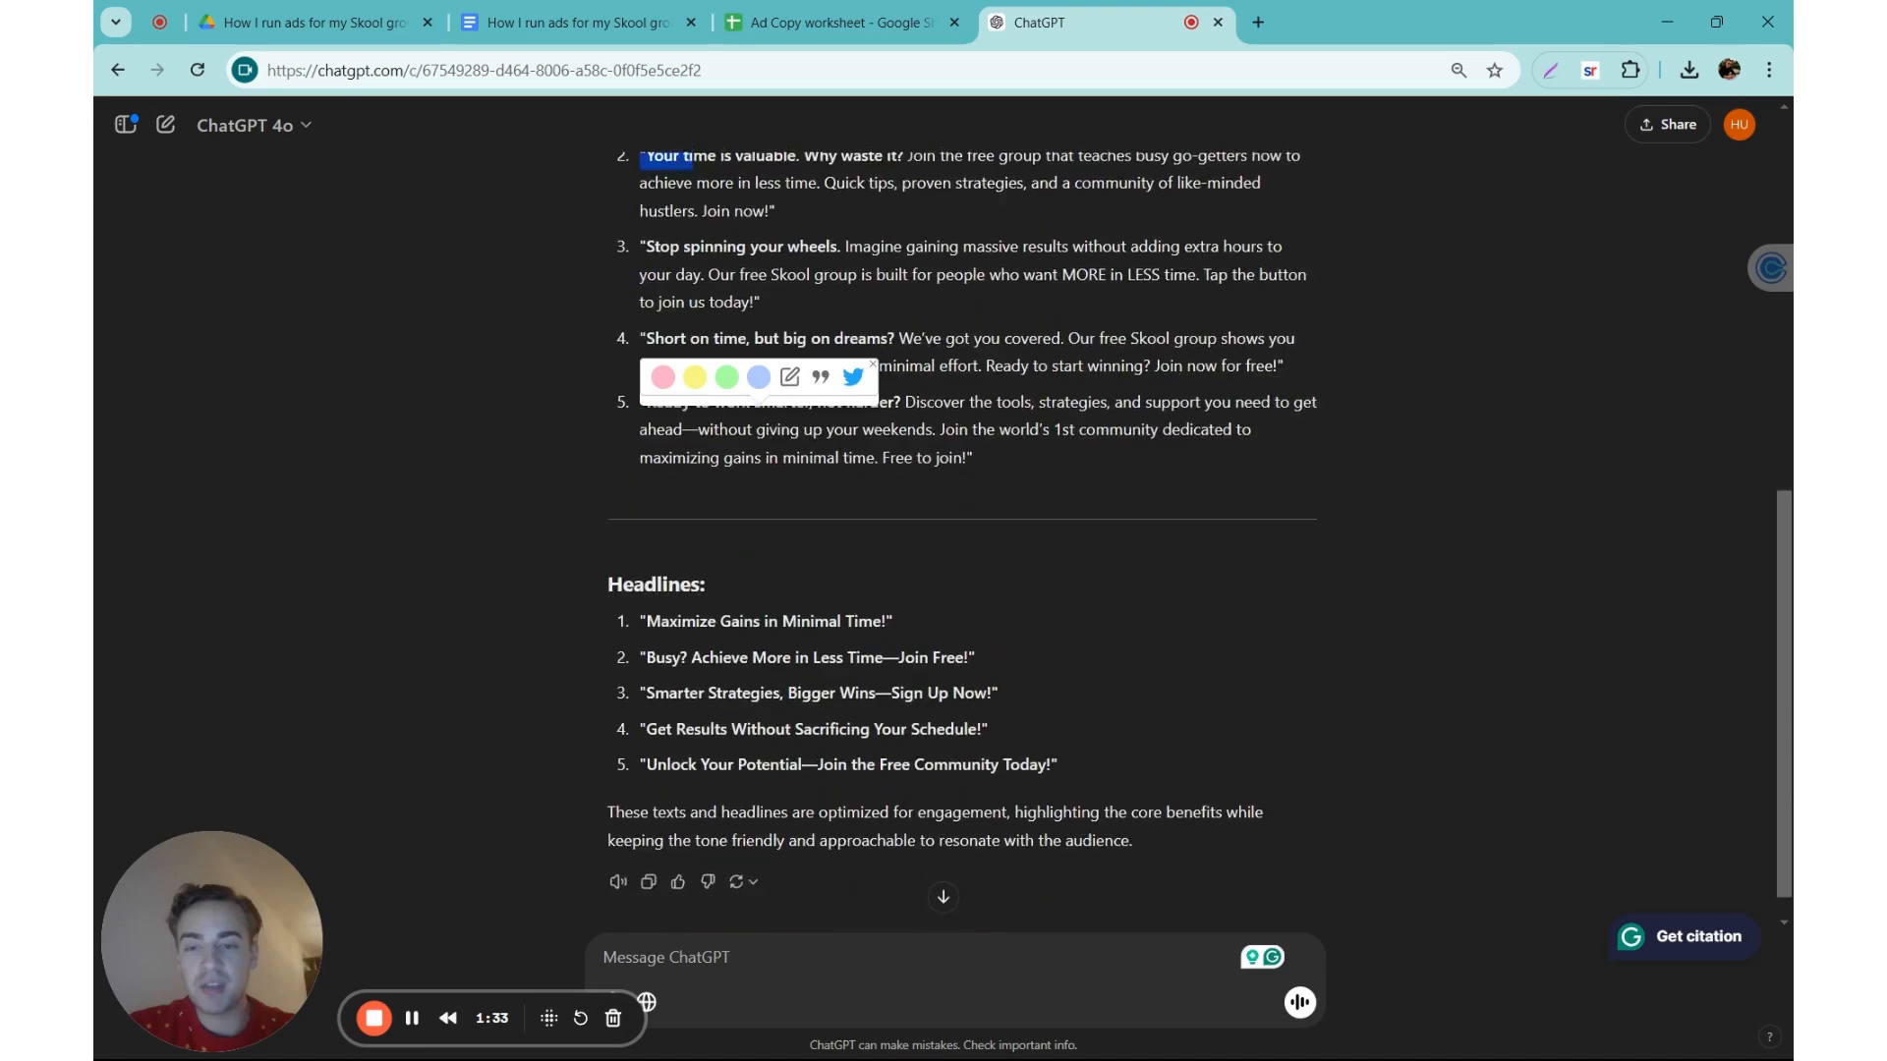
pyautogui.click(716, 572)
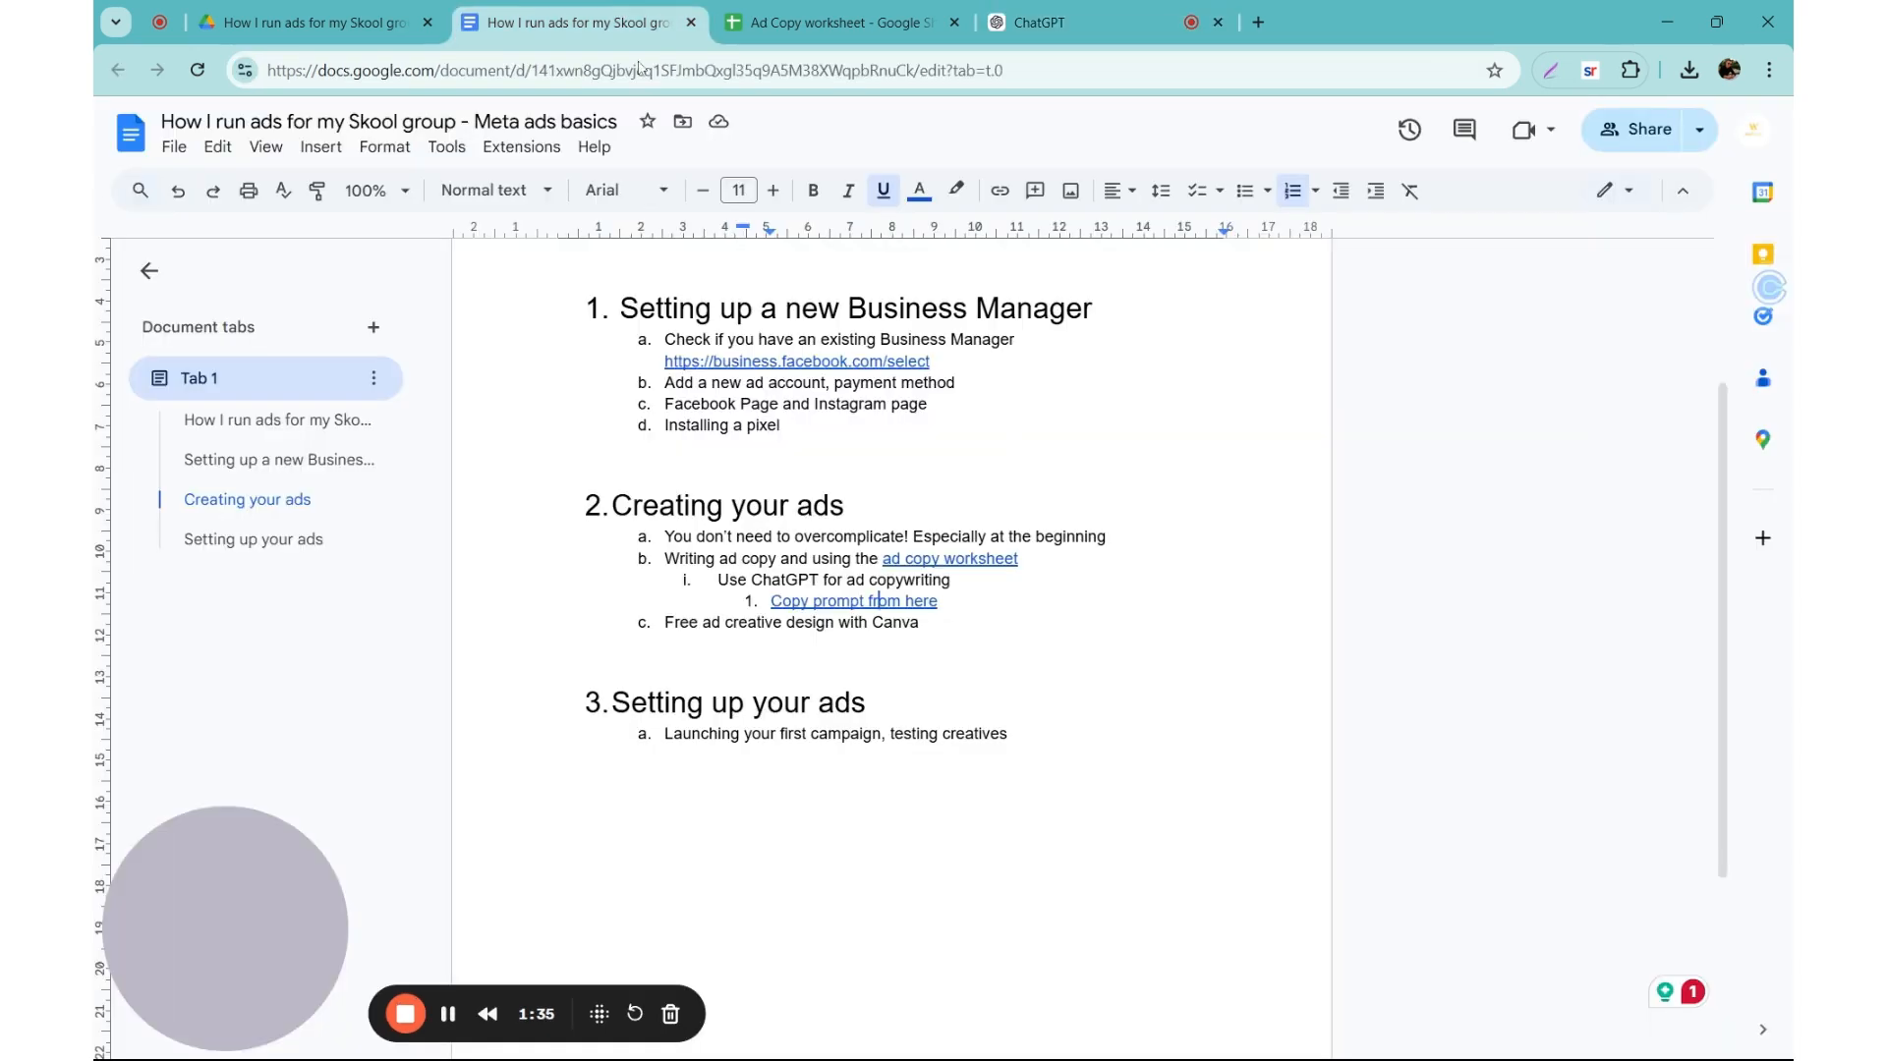
# Step: Return to the Google Docs outline and open the linked ad copy worksheet in Google Sheets
pyautogui.click(578, 21)
pyautogui.click(880, 558)
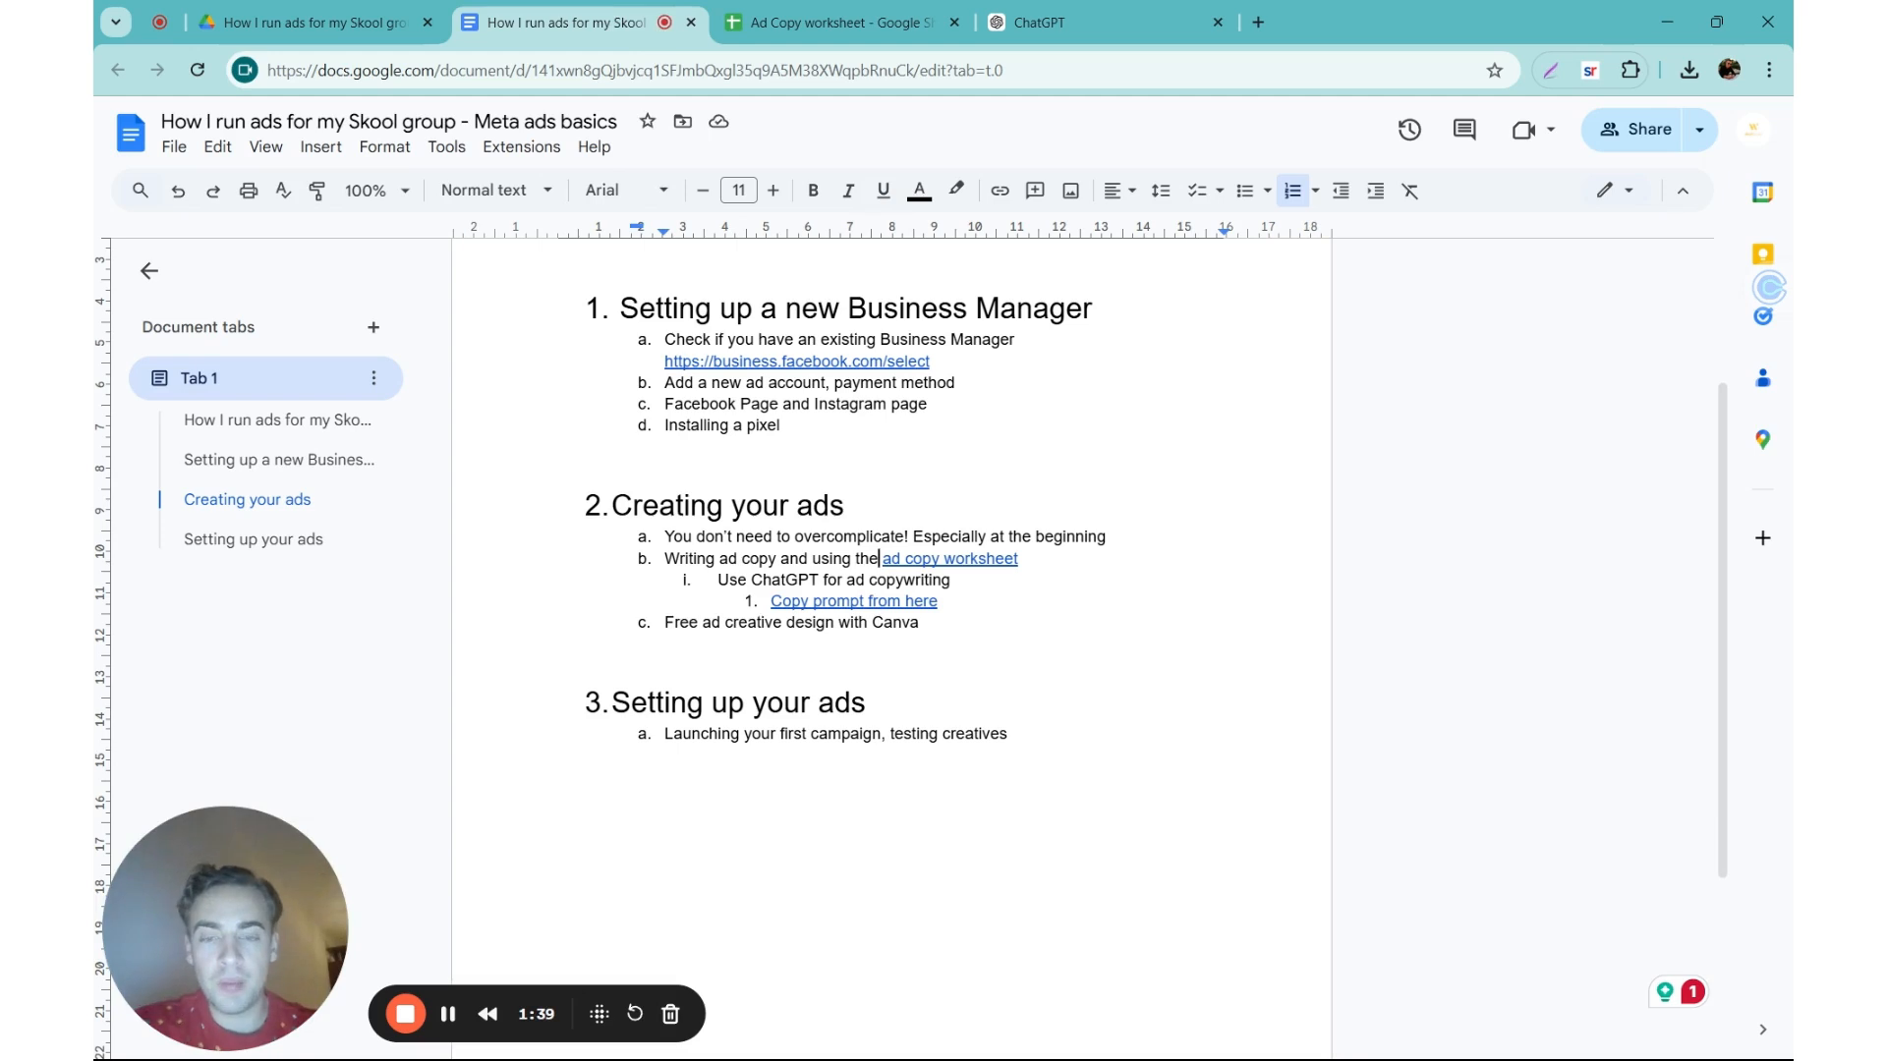
pyautogui.click(943, 558)
pyautogui.click(967, 592)
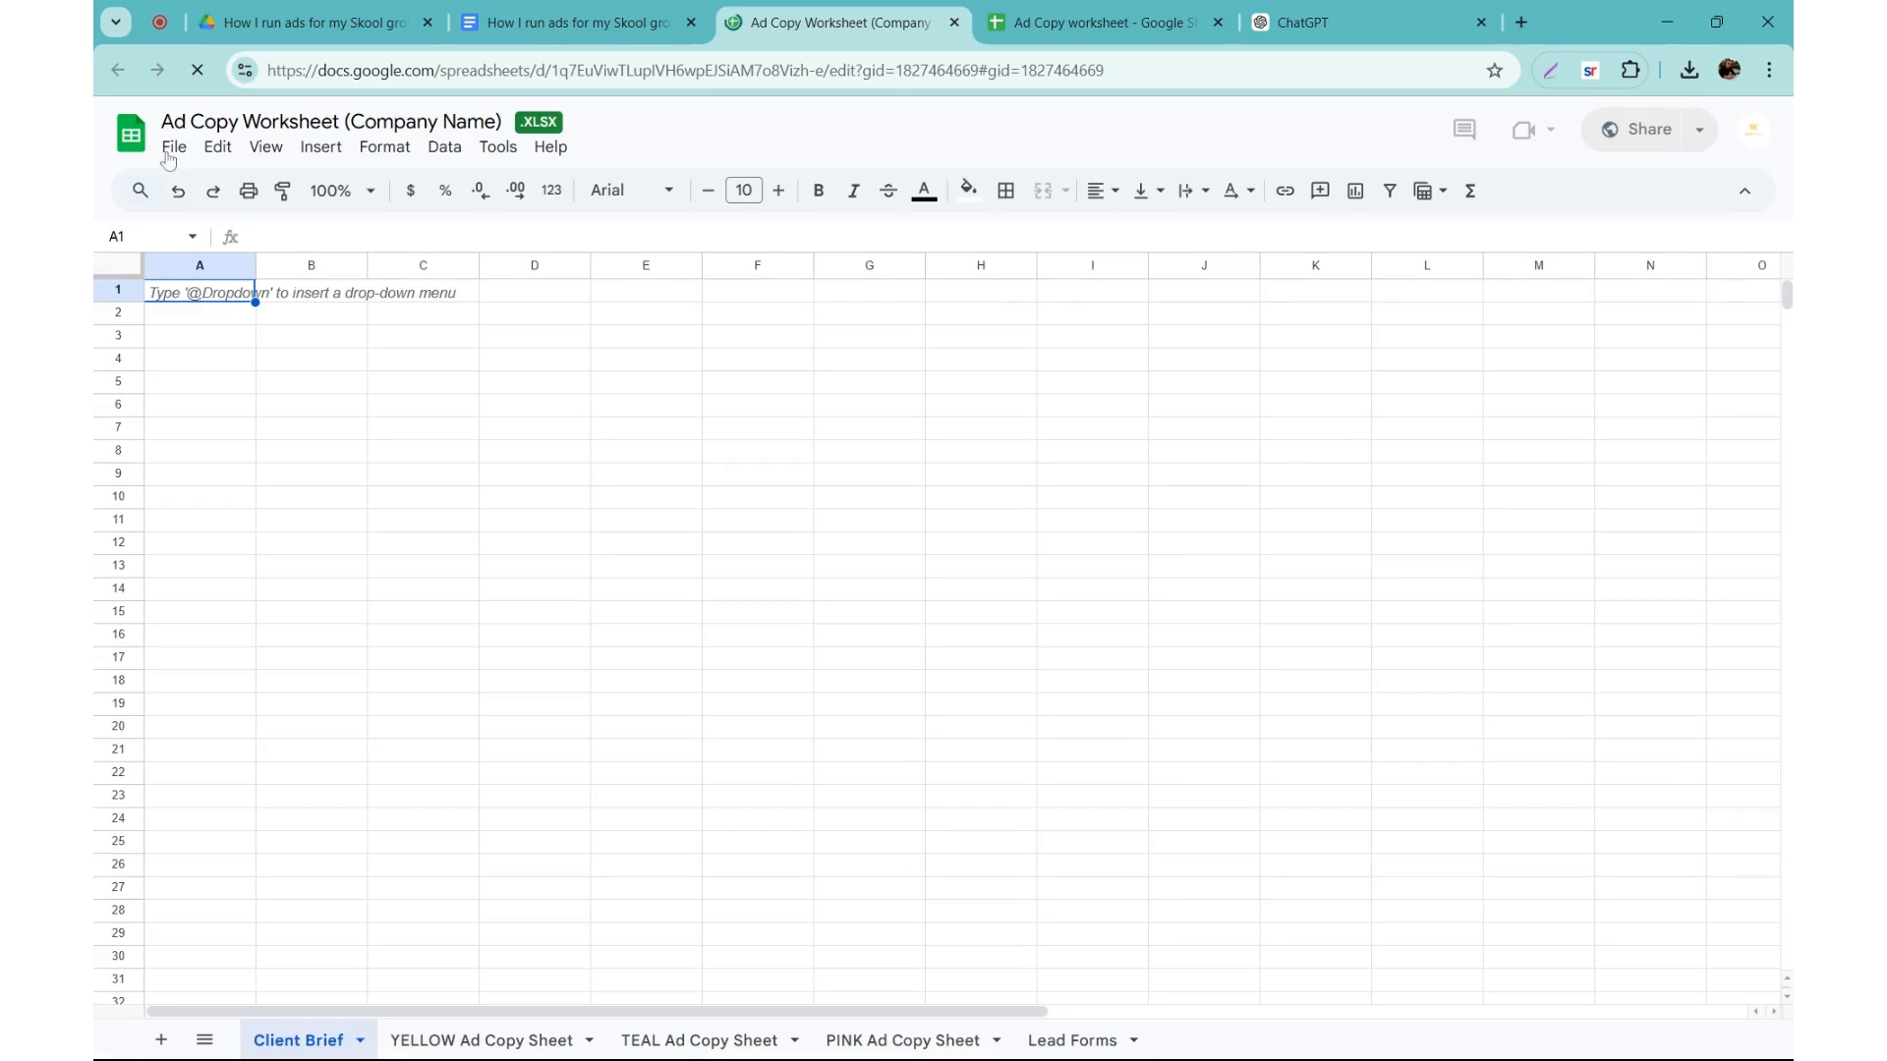
pyautogui.click(173, 148)
pyautogui.click(688, 337)
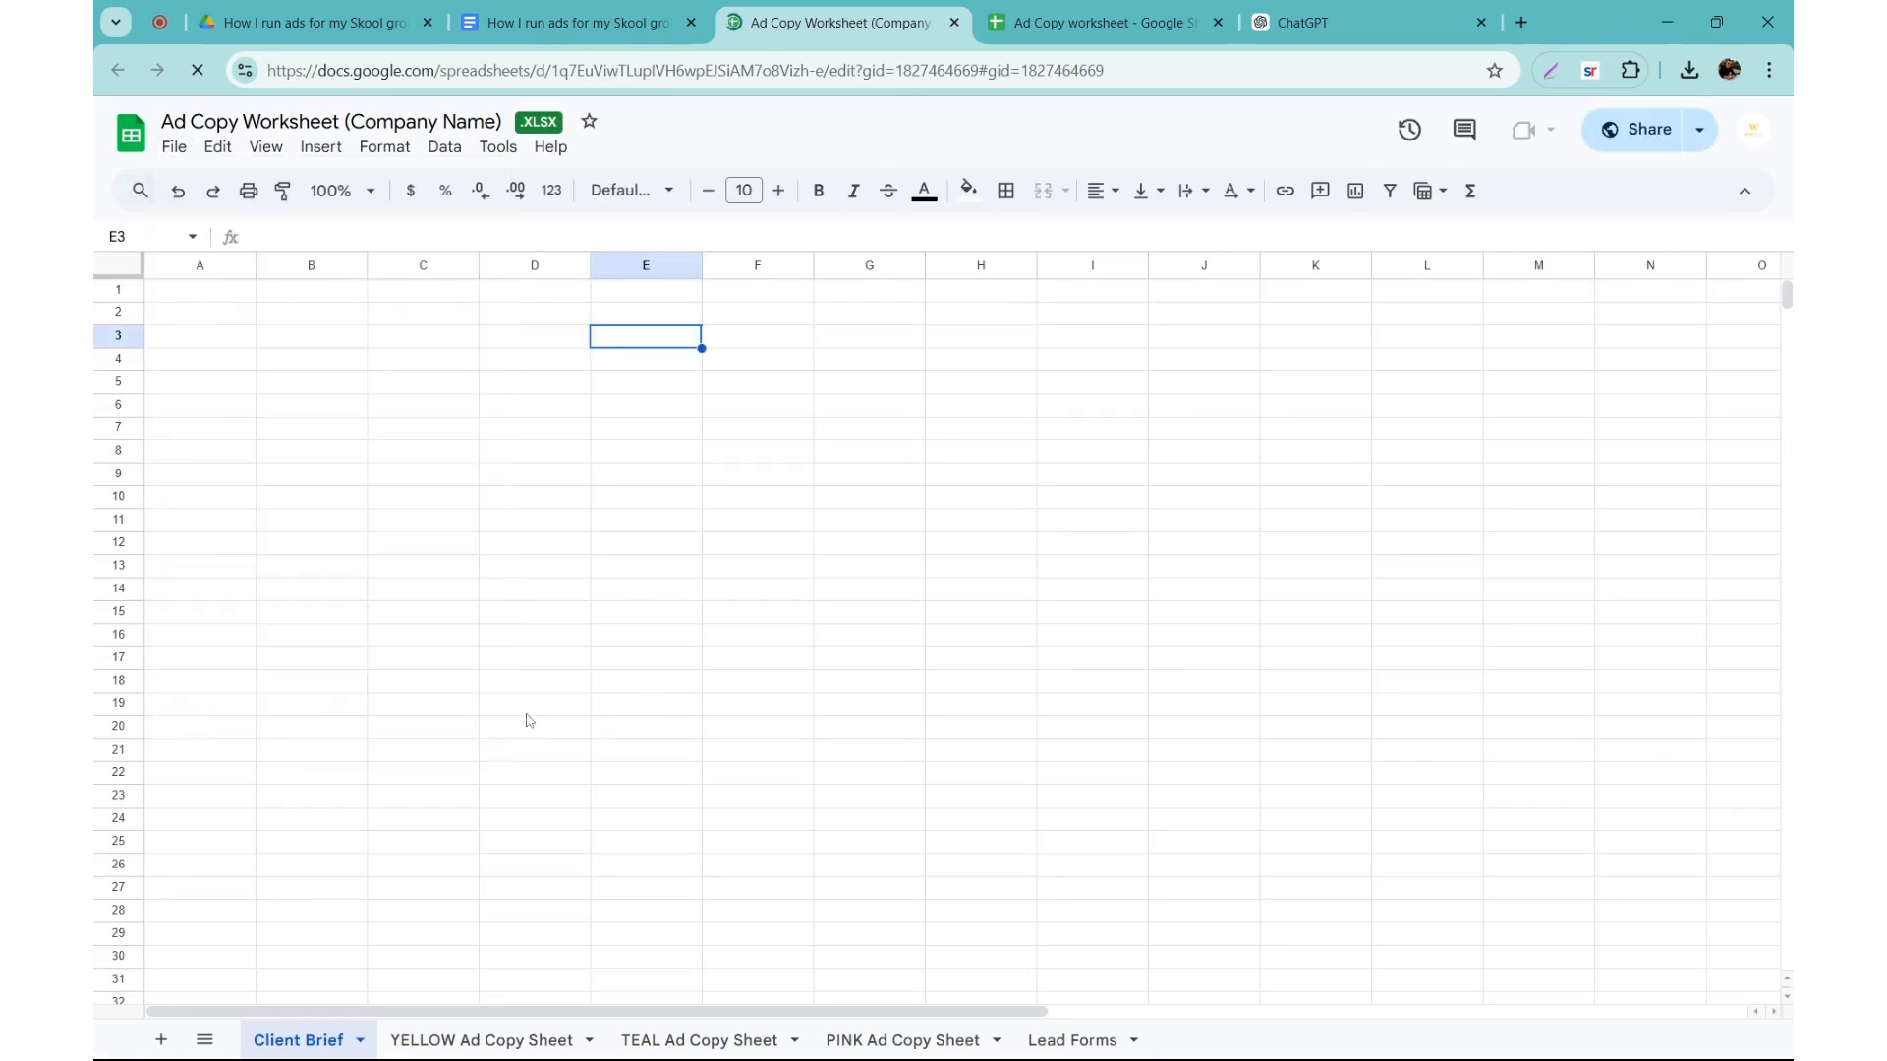
# Step: Open the YELLOW Ad Copy Sheet and examine its date, ad/service, ad copy, headlines and description columns and the color codes
pyautogui.click(479, 1042)
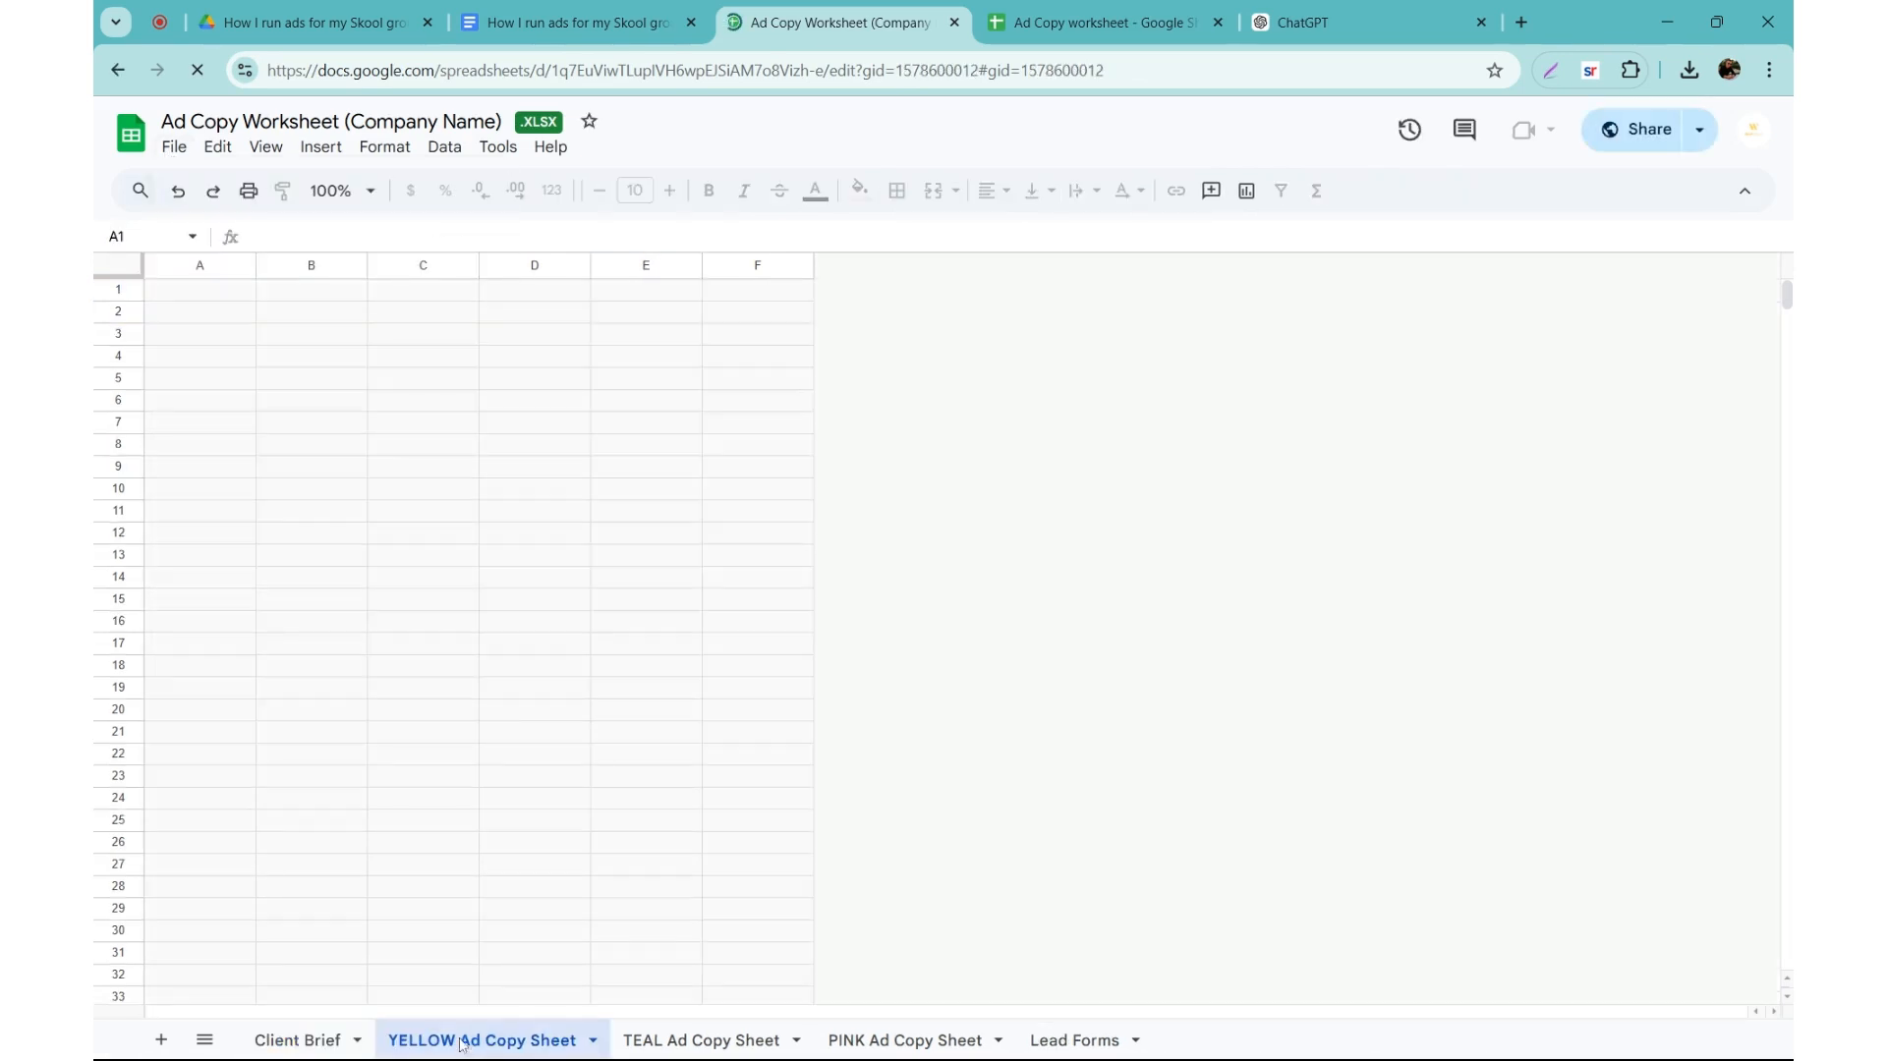
pyautogui.click(187, 458)
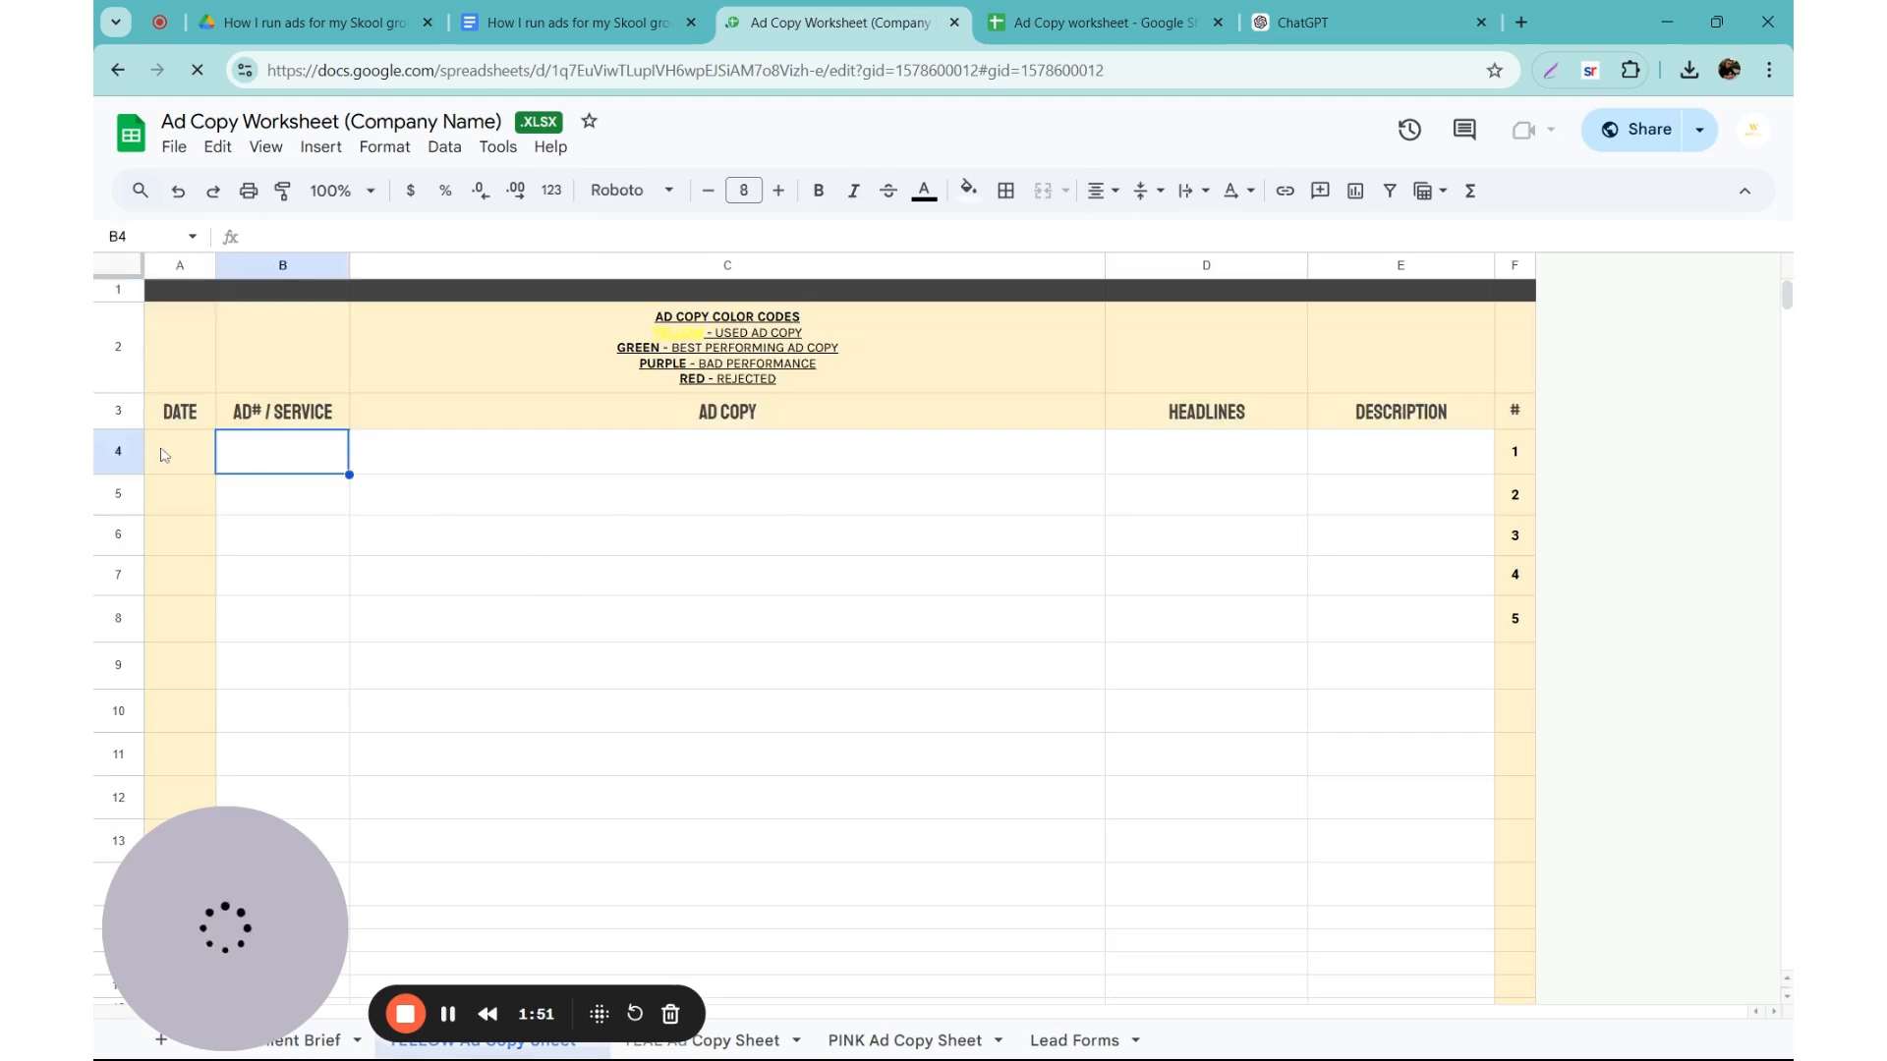
pyautogui.click(291, 453)
pyautogui.moveTo(290, 452)
pyautogui.mouseDown()
pyautogui.moveTo(308, 507)
pyautogui.moveTo(313, 458)
pyautogui.mouseUp()
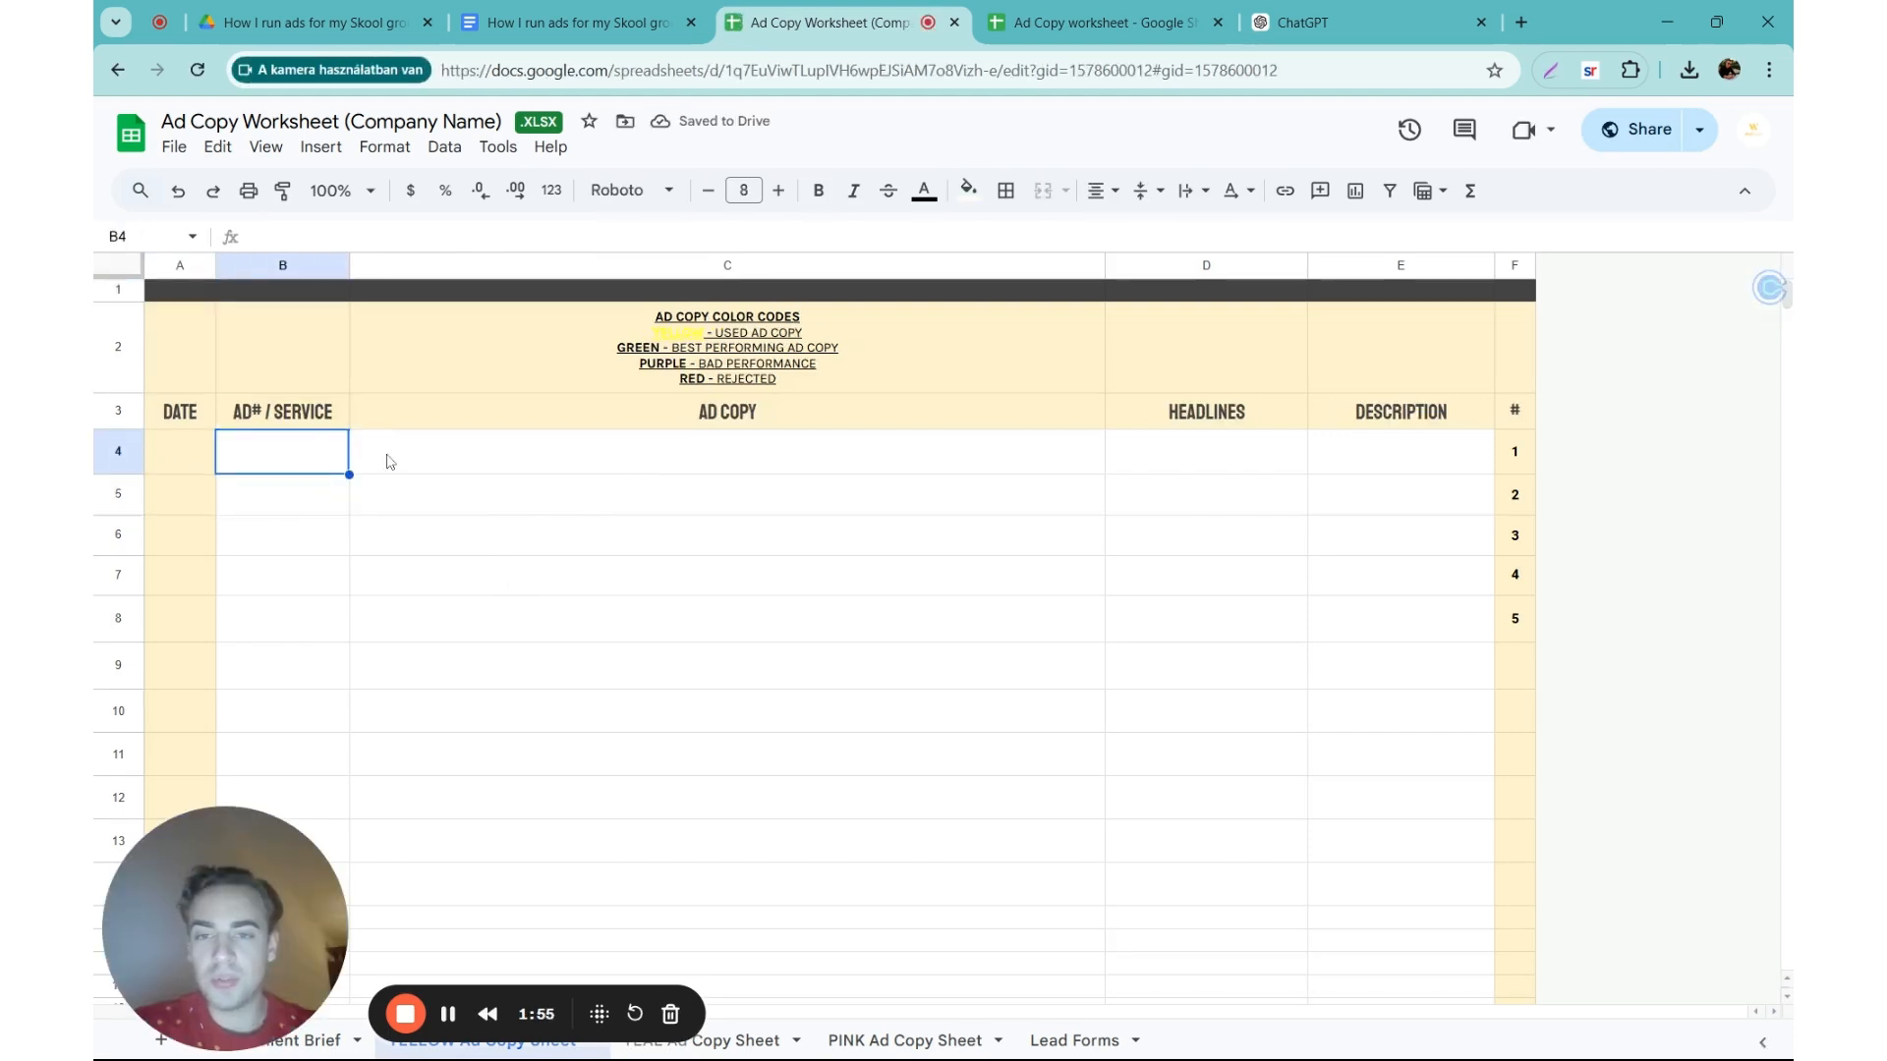
pyautogui.click(413, 462)
pyautogui.click(1121, 447)
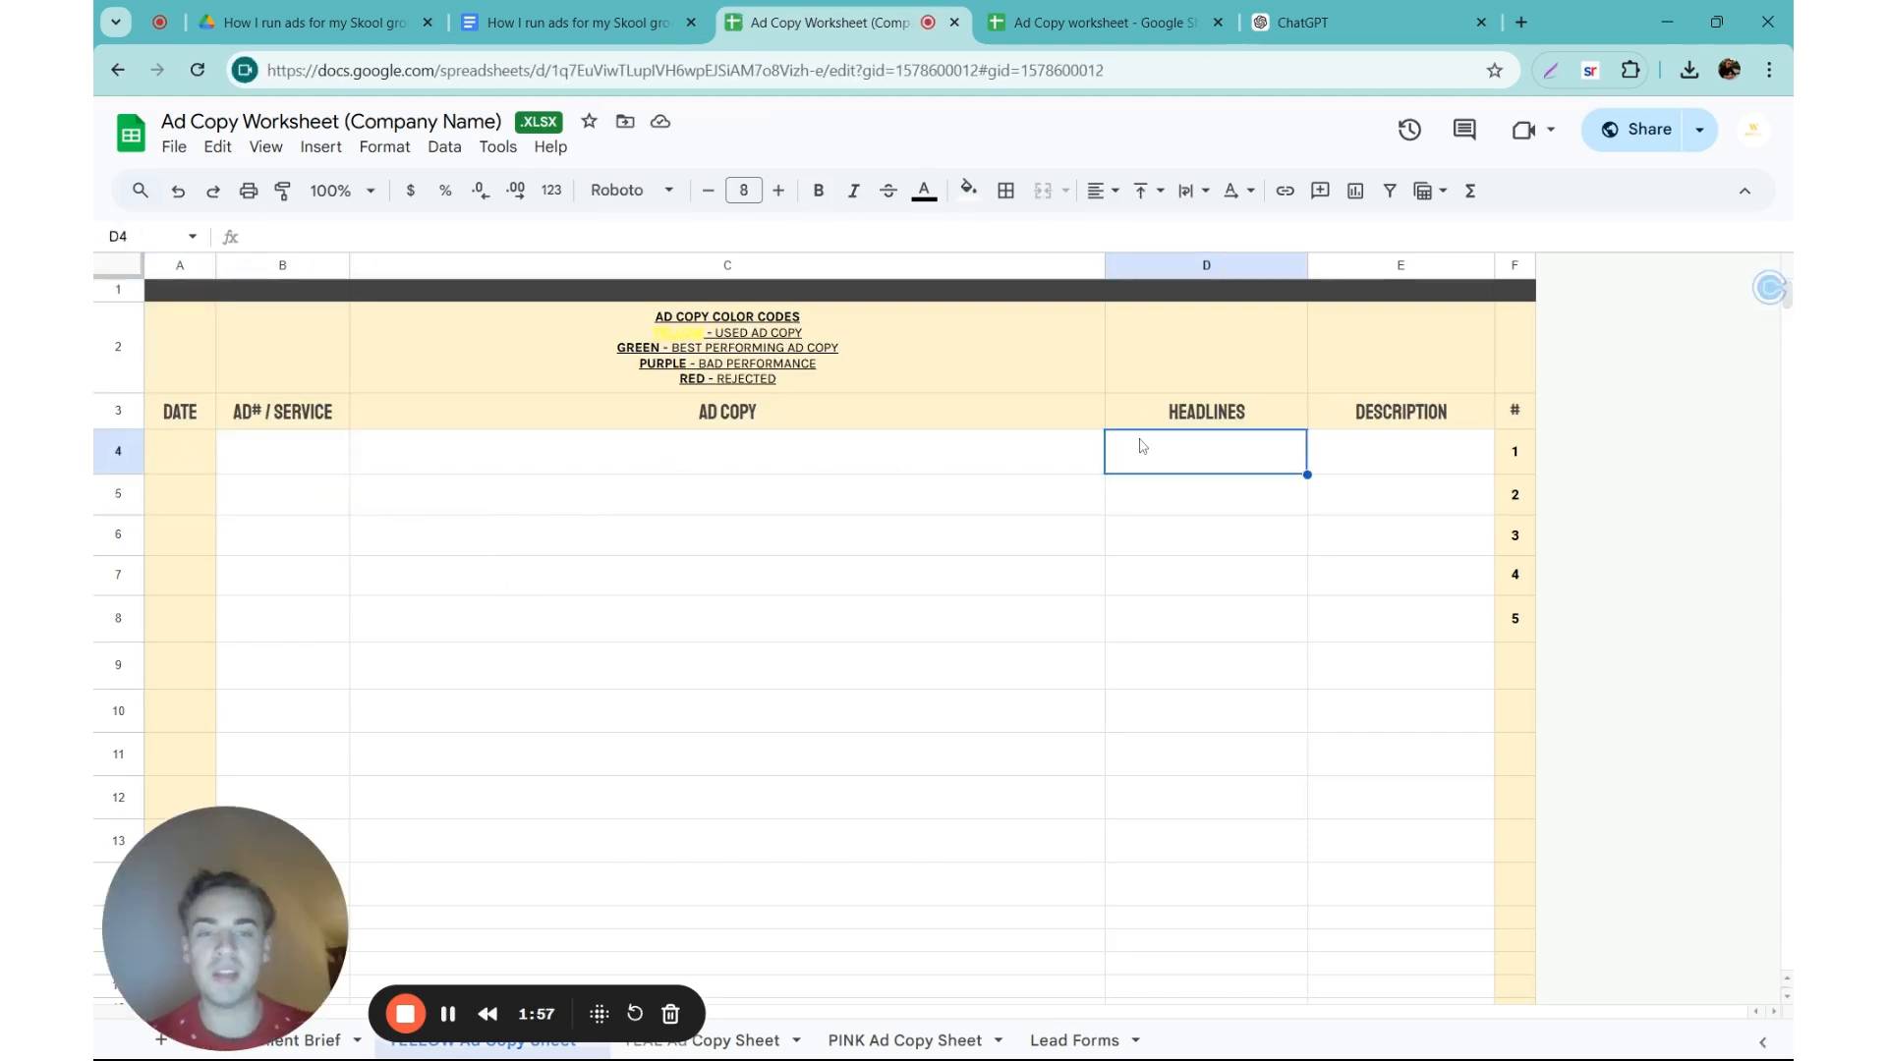
pyautogui.click(1385, 464)
pyautogui.click(641, 342)
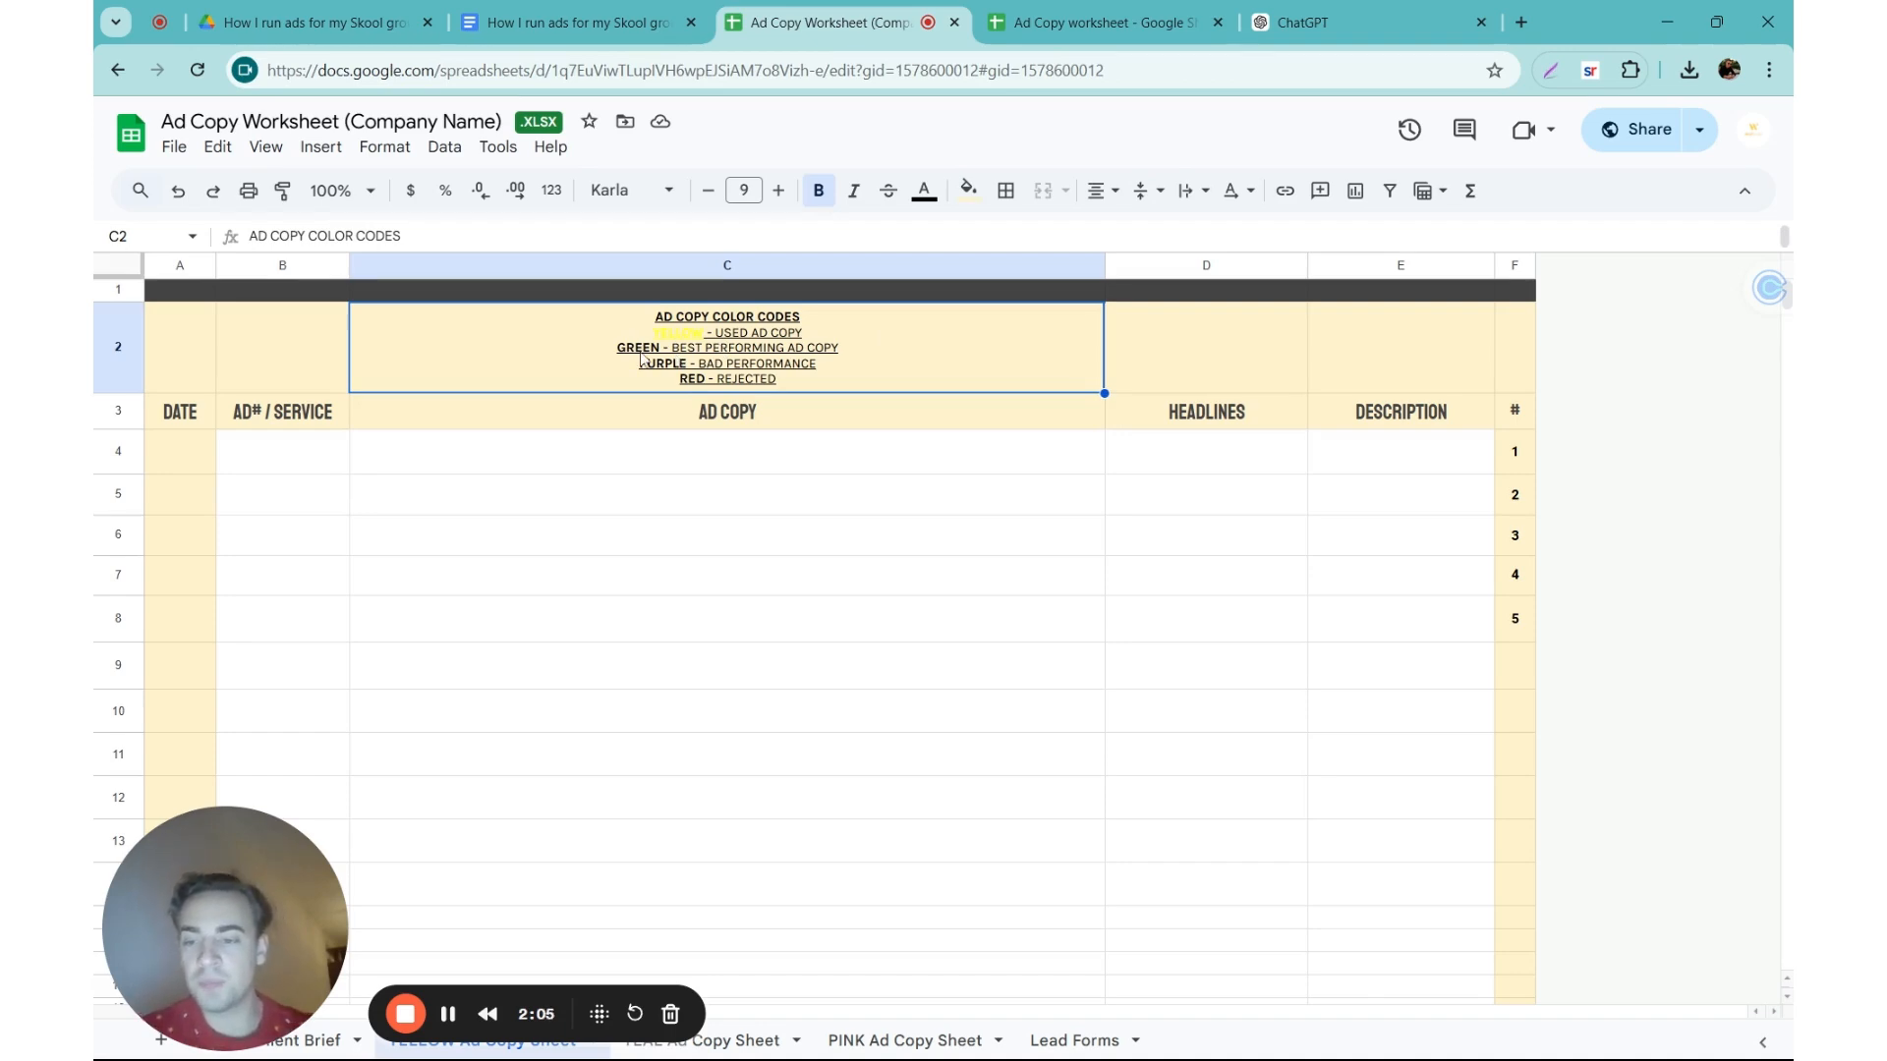
# Step: Switch to the filled-in Ad Copy worksheet and examine how its ad copy entries are dated, named and color-coded
pyautogui.click(1060, 21)
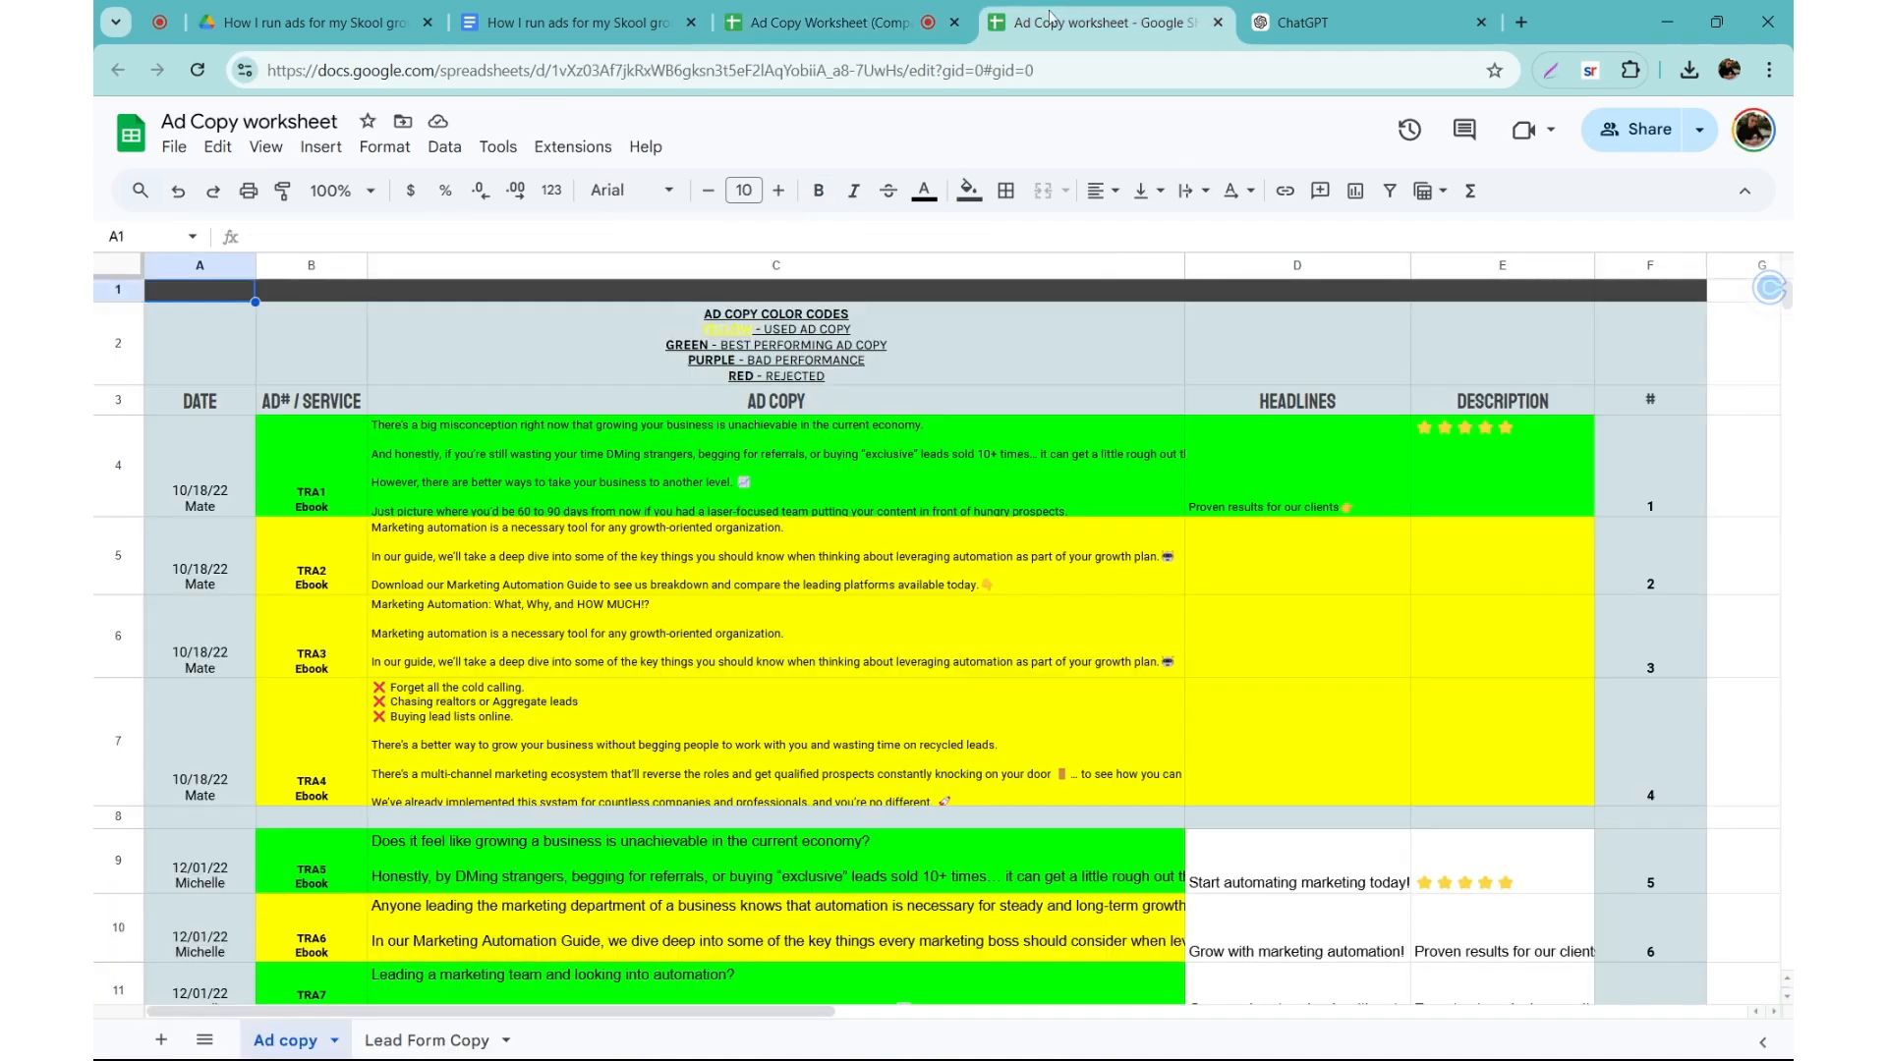
pyautogui.click(248, 478)
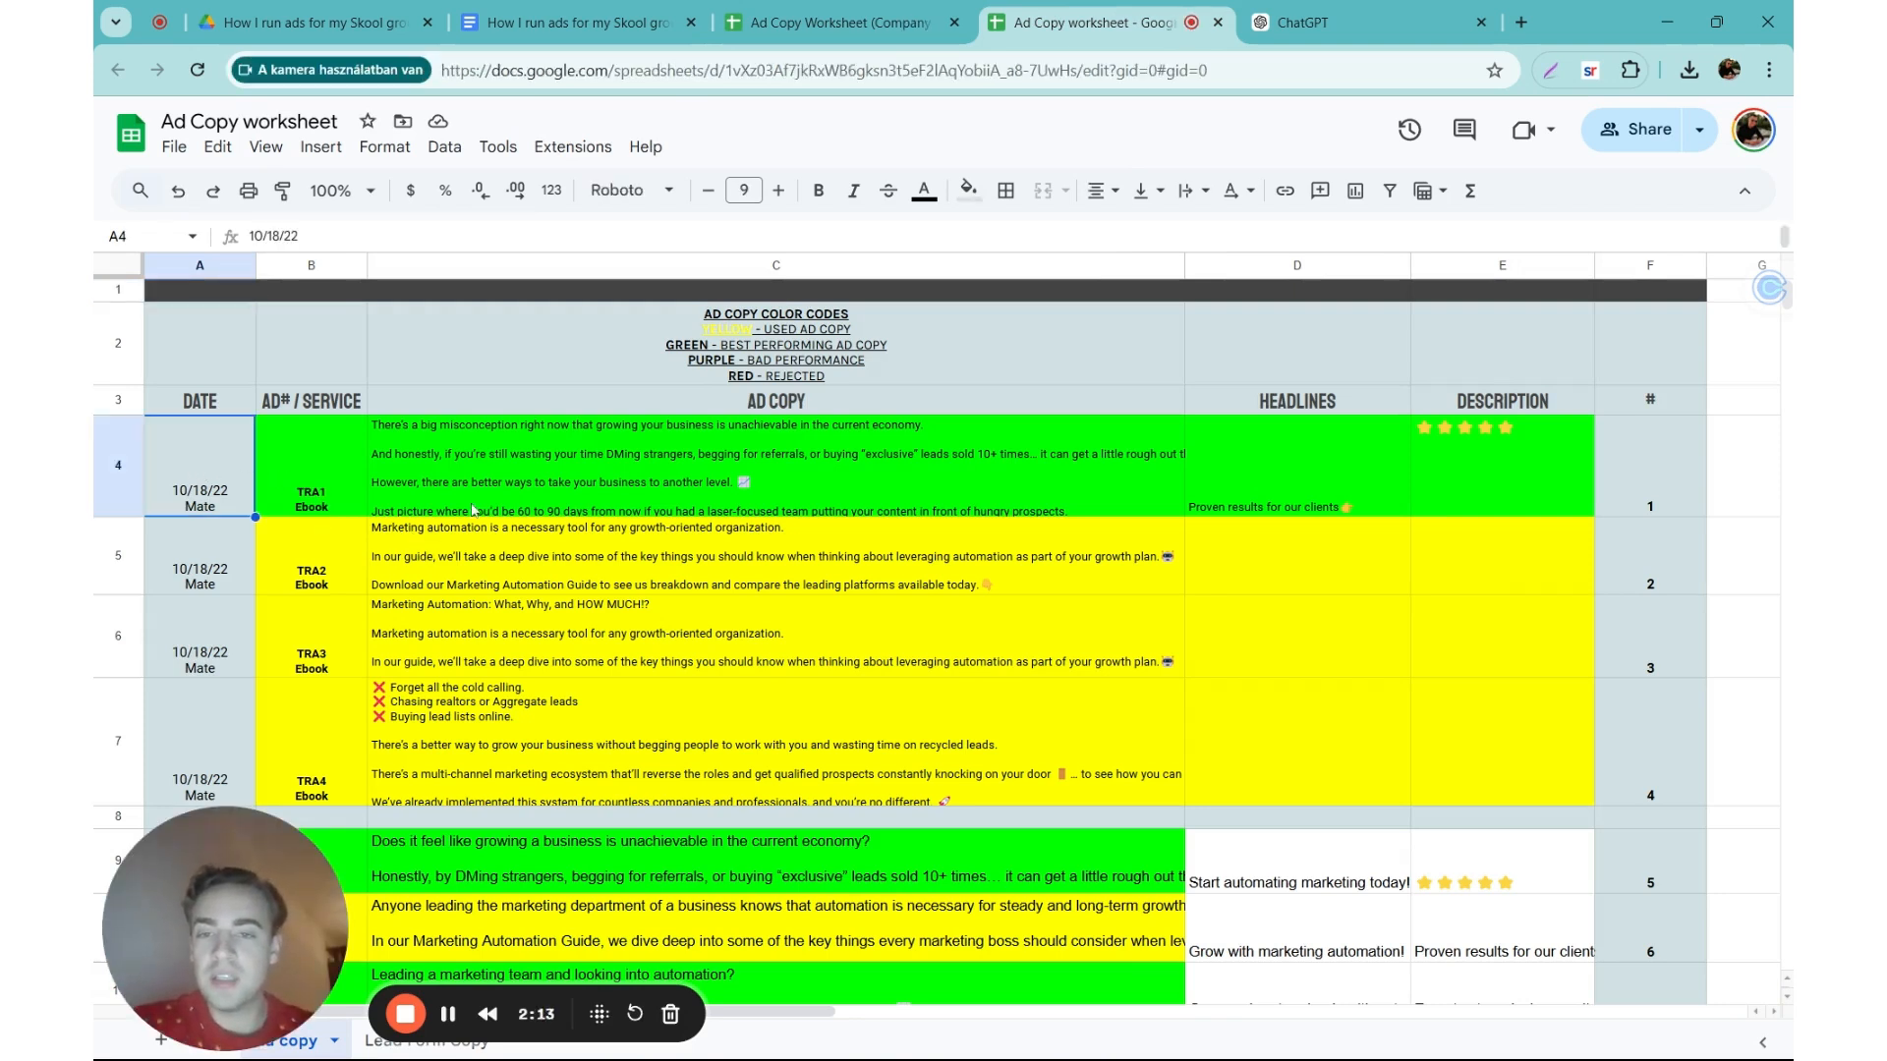
pyautogui.click(740, 346)
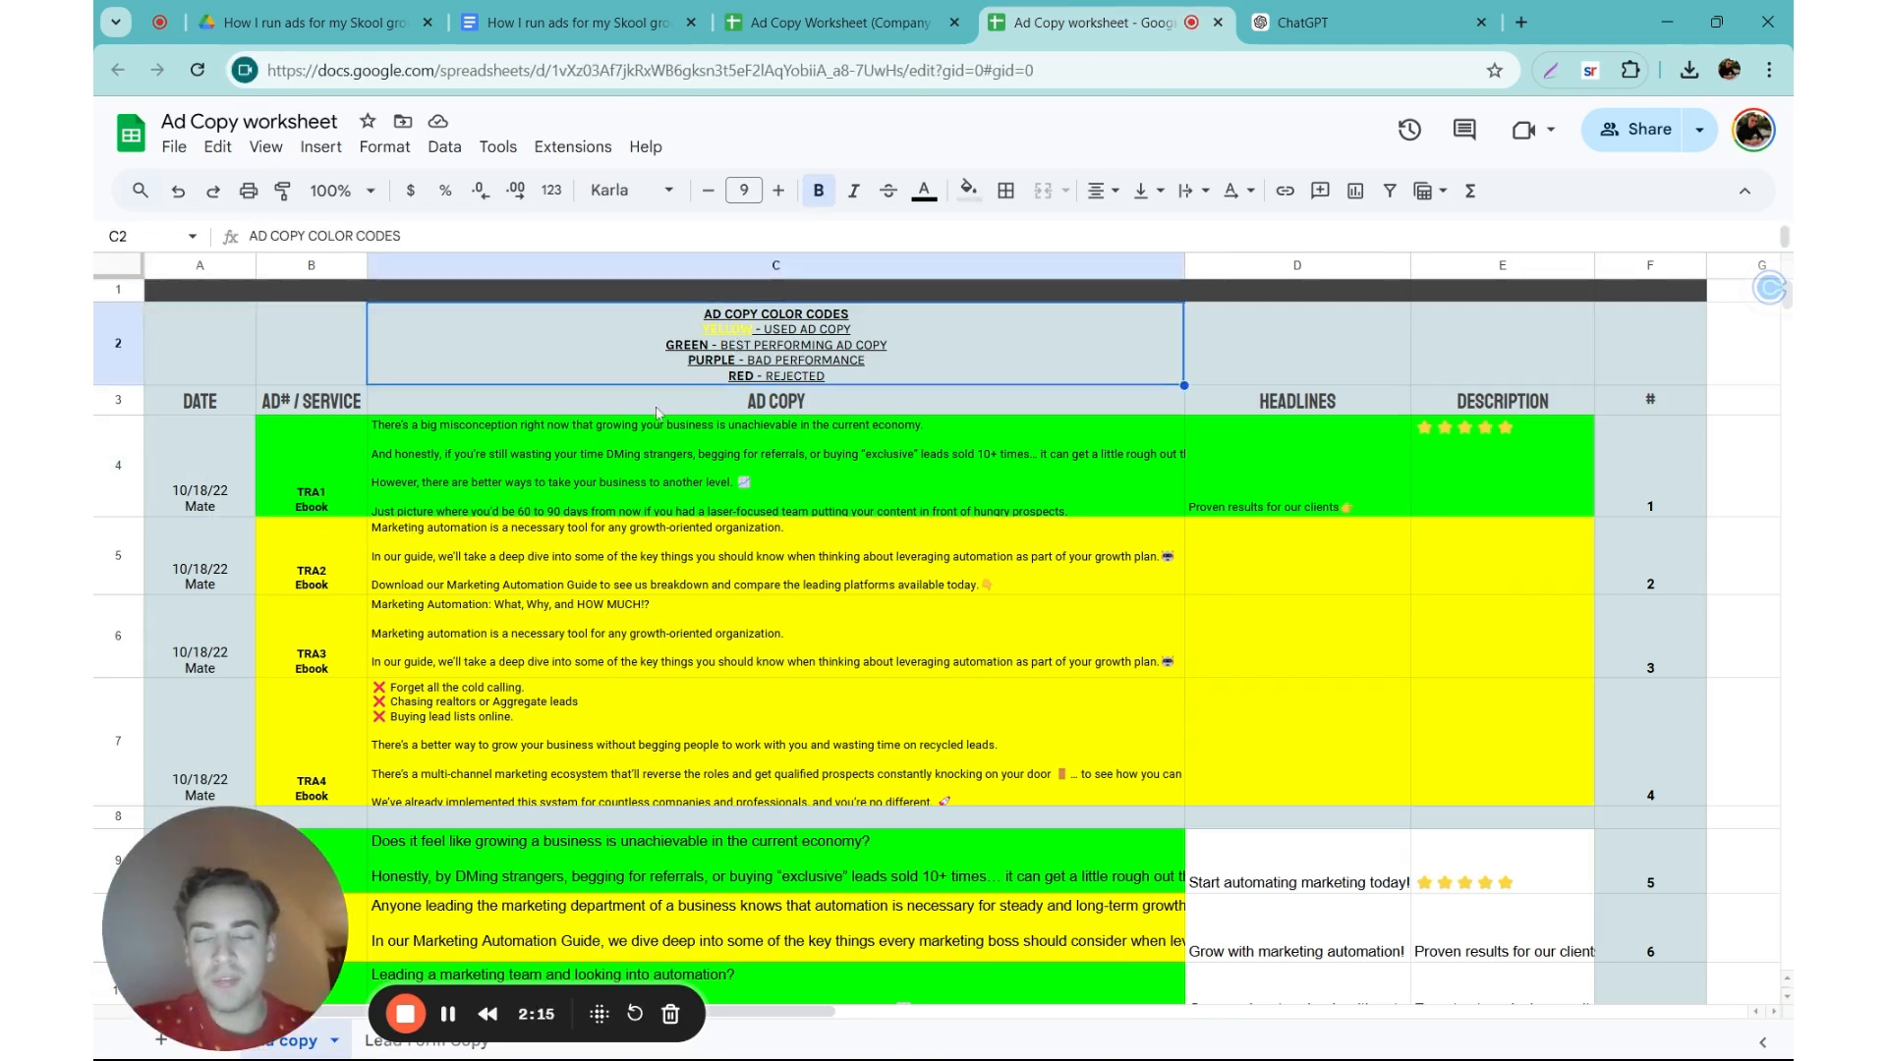
pyautogui.click(324, 580)
pyautogui.scroll(-3, 1288, 580)
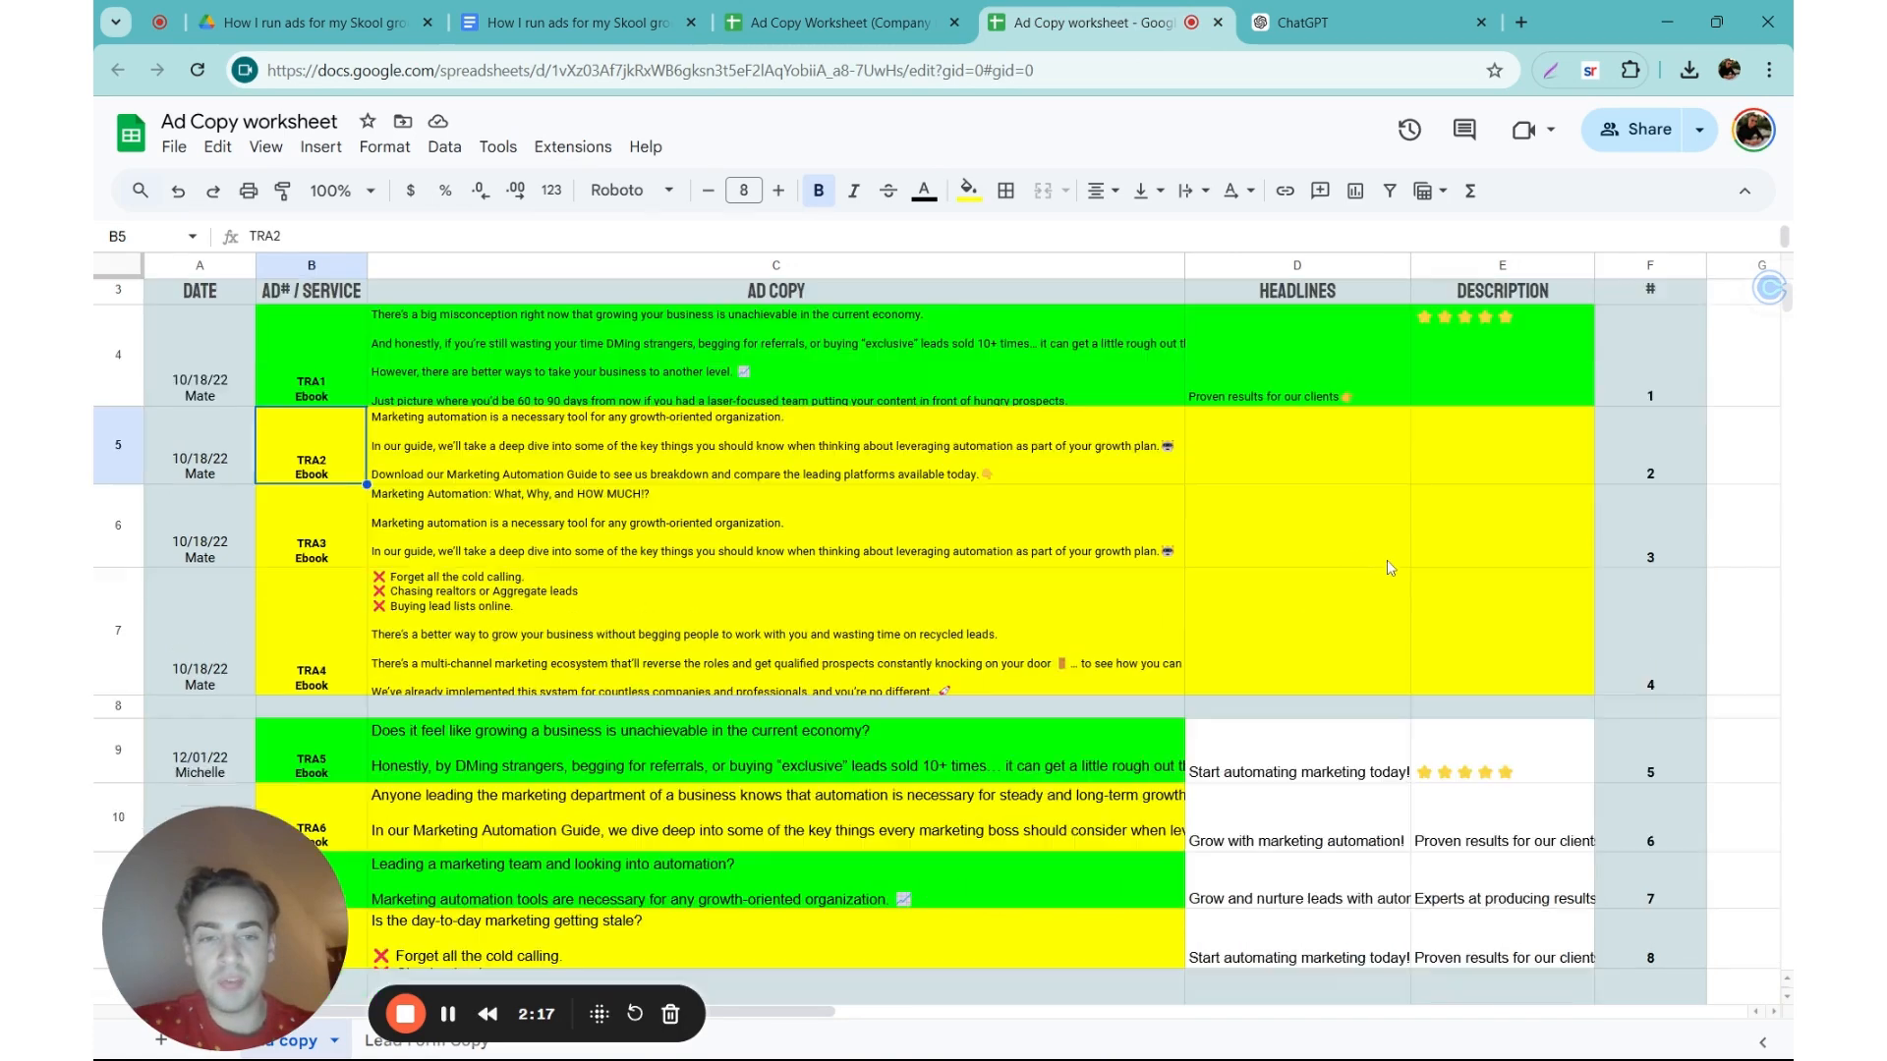
pyautogui.click(700, 724)
pyautogui.click(568, 824)
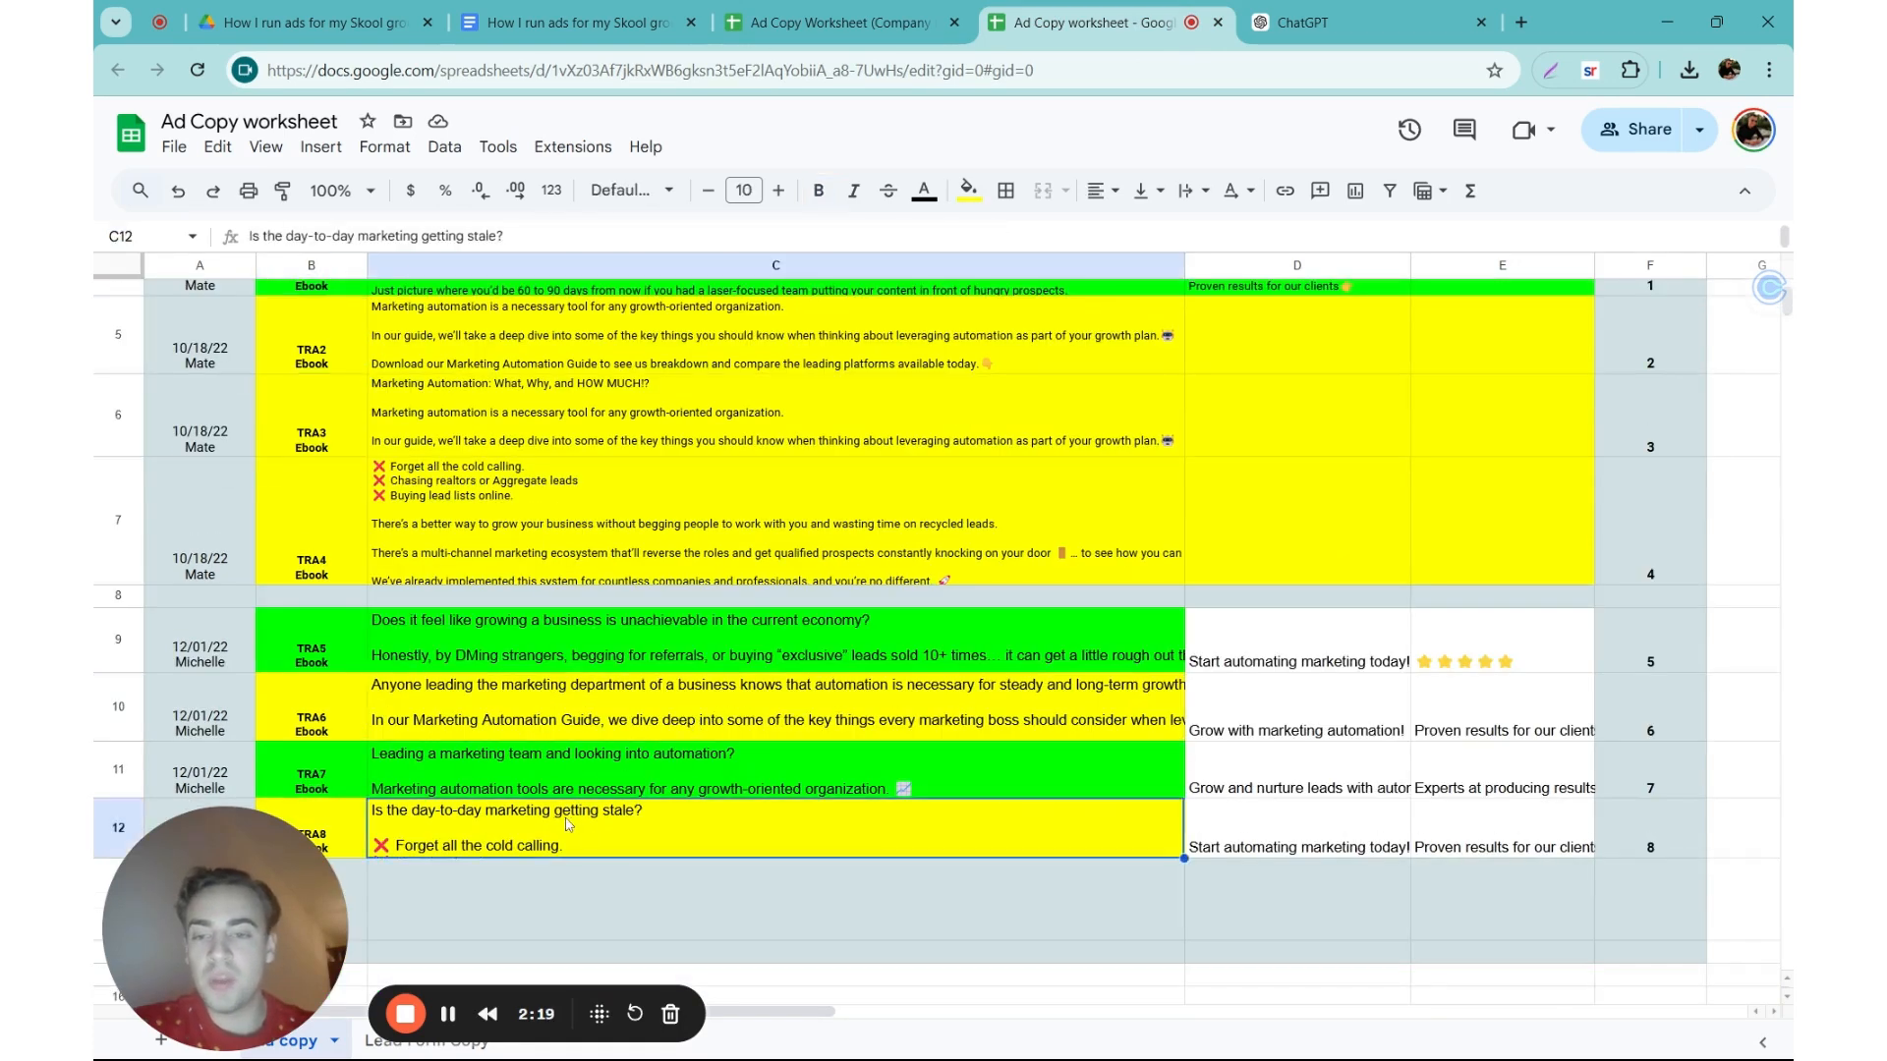
# Step: Examine the TRA1 Ebook row's ad copy, headline, description and date, and the ad names from TRA1 to TRA4
pyautogui.scroll(2, 568, 823)
pyautogui.moveTo(336, 359); pyautogui.dragTo(1171, 366)
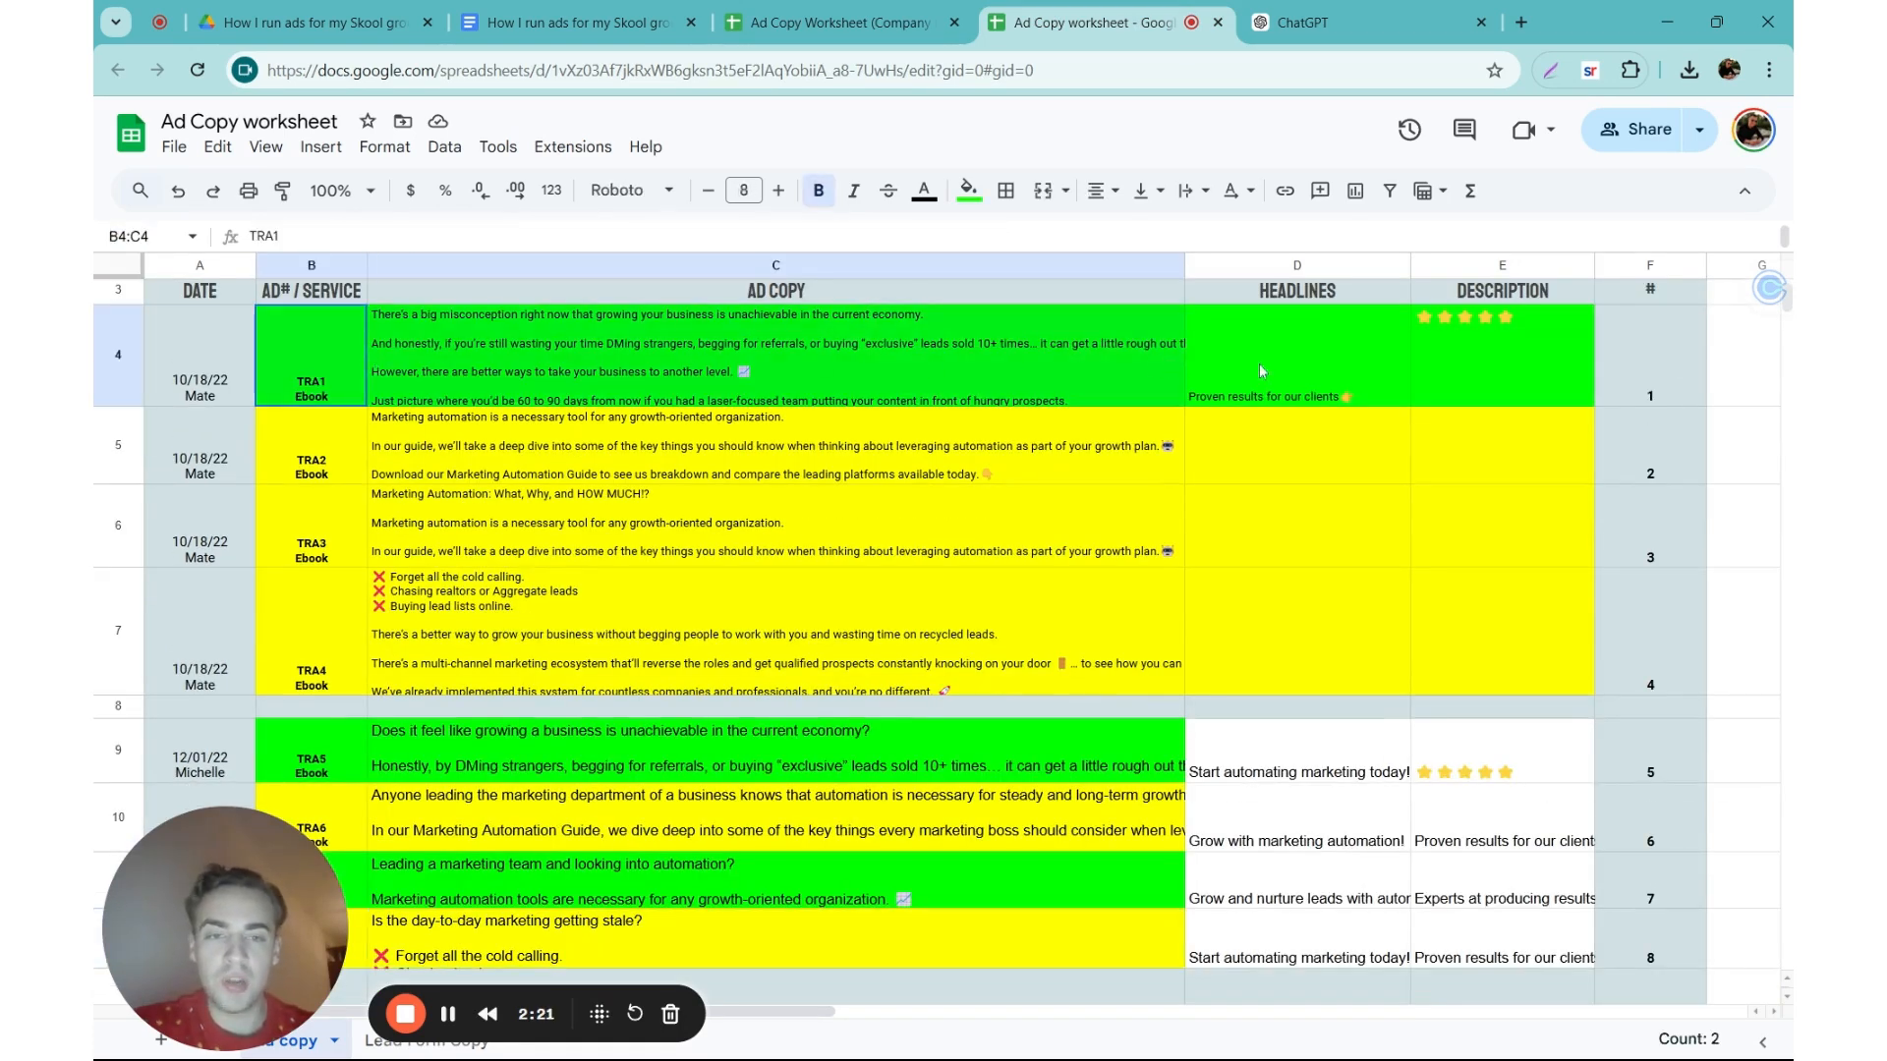
pyautogui.click(1420, 374)
pyautogui.scroll(2, 599, 513)
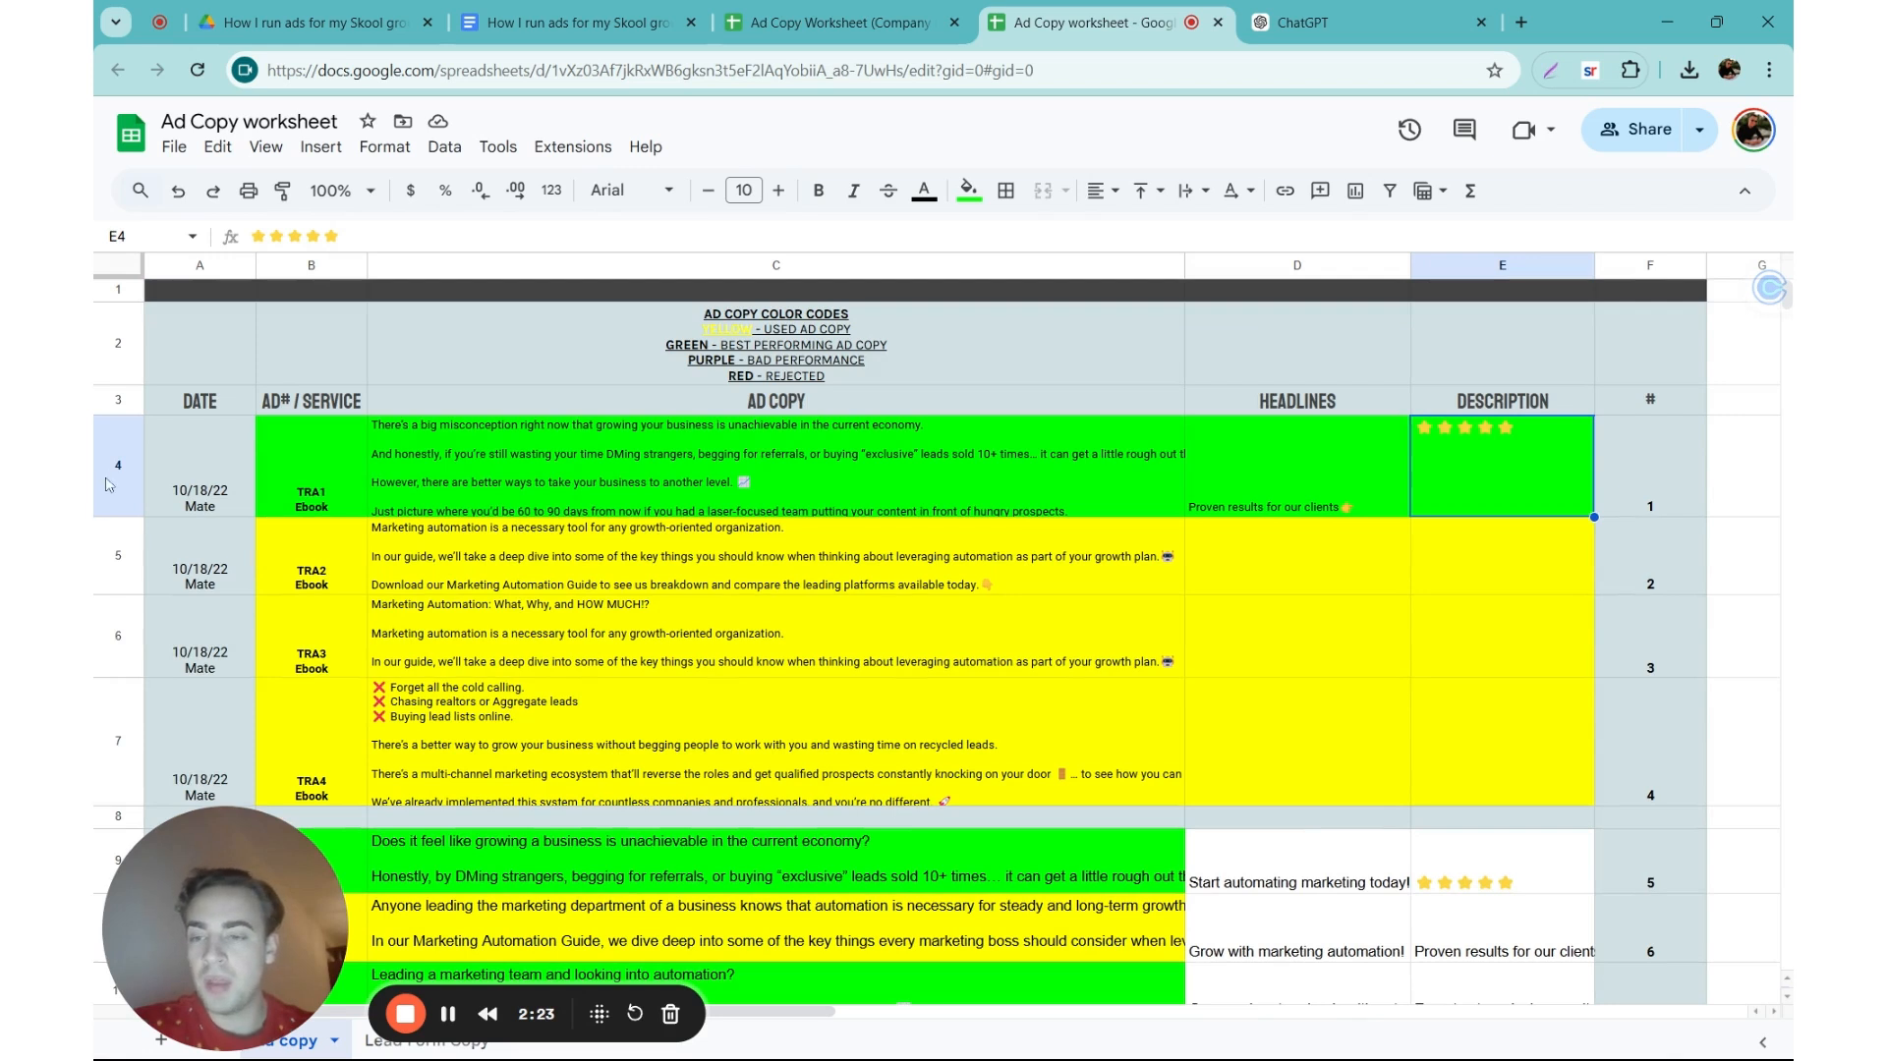
pyautogui.click(192, 463)
pyautogui.moveTo(295, 485); pyautogui.dragTo(326, 760)
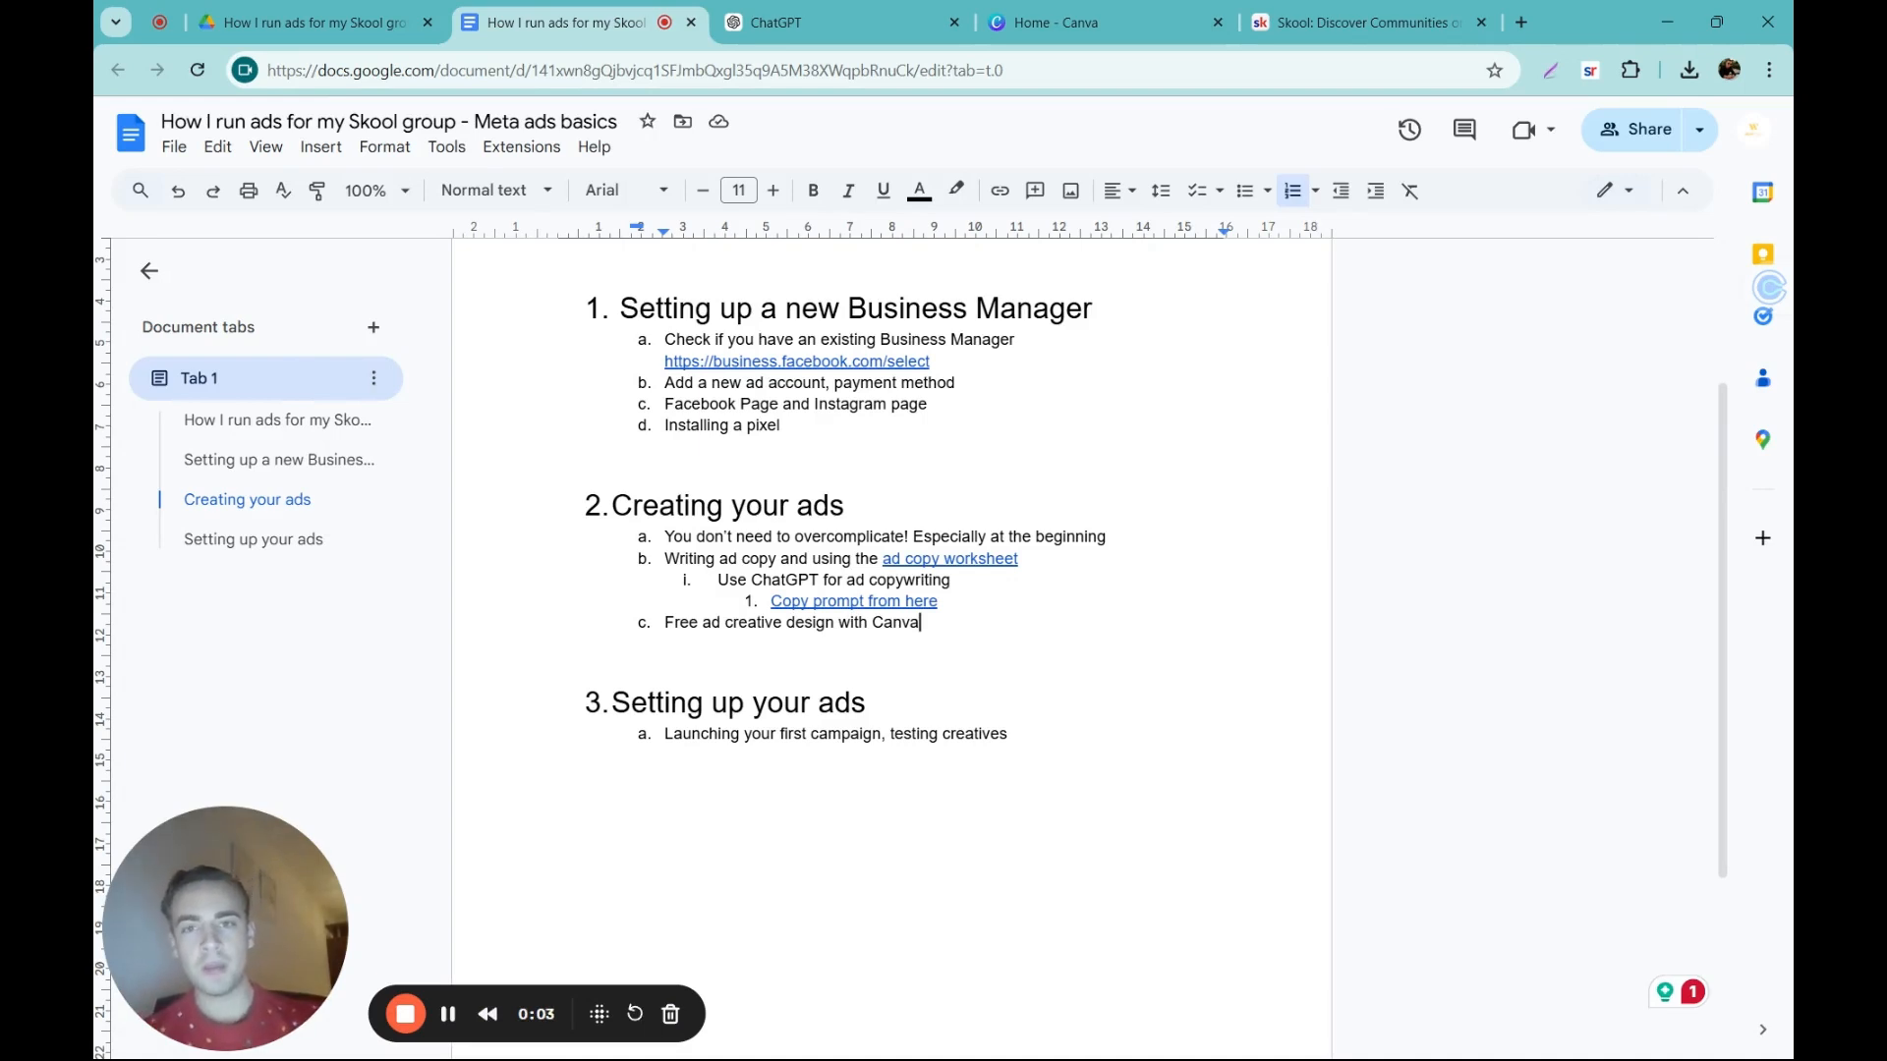
# Step: Switch from the outline to ChatGPT and review the five in-asset copy ideas for static ad designs
pyautogui.click(878, 10)
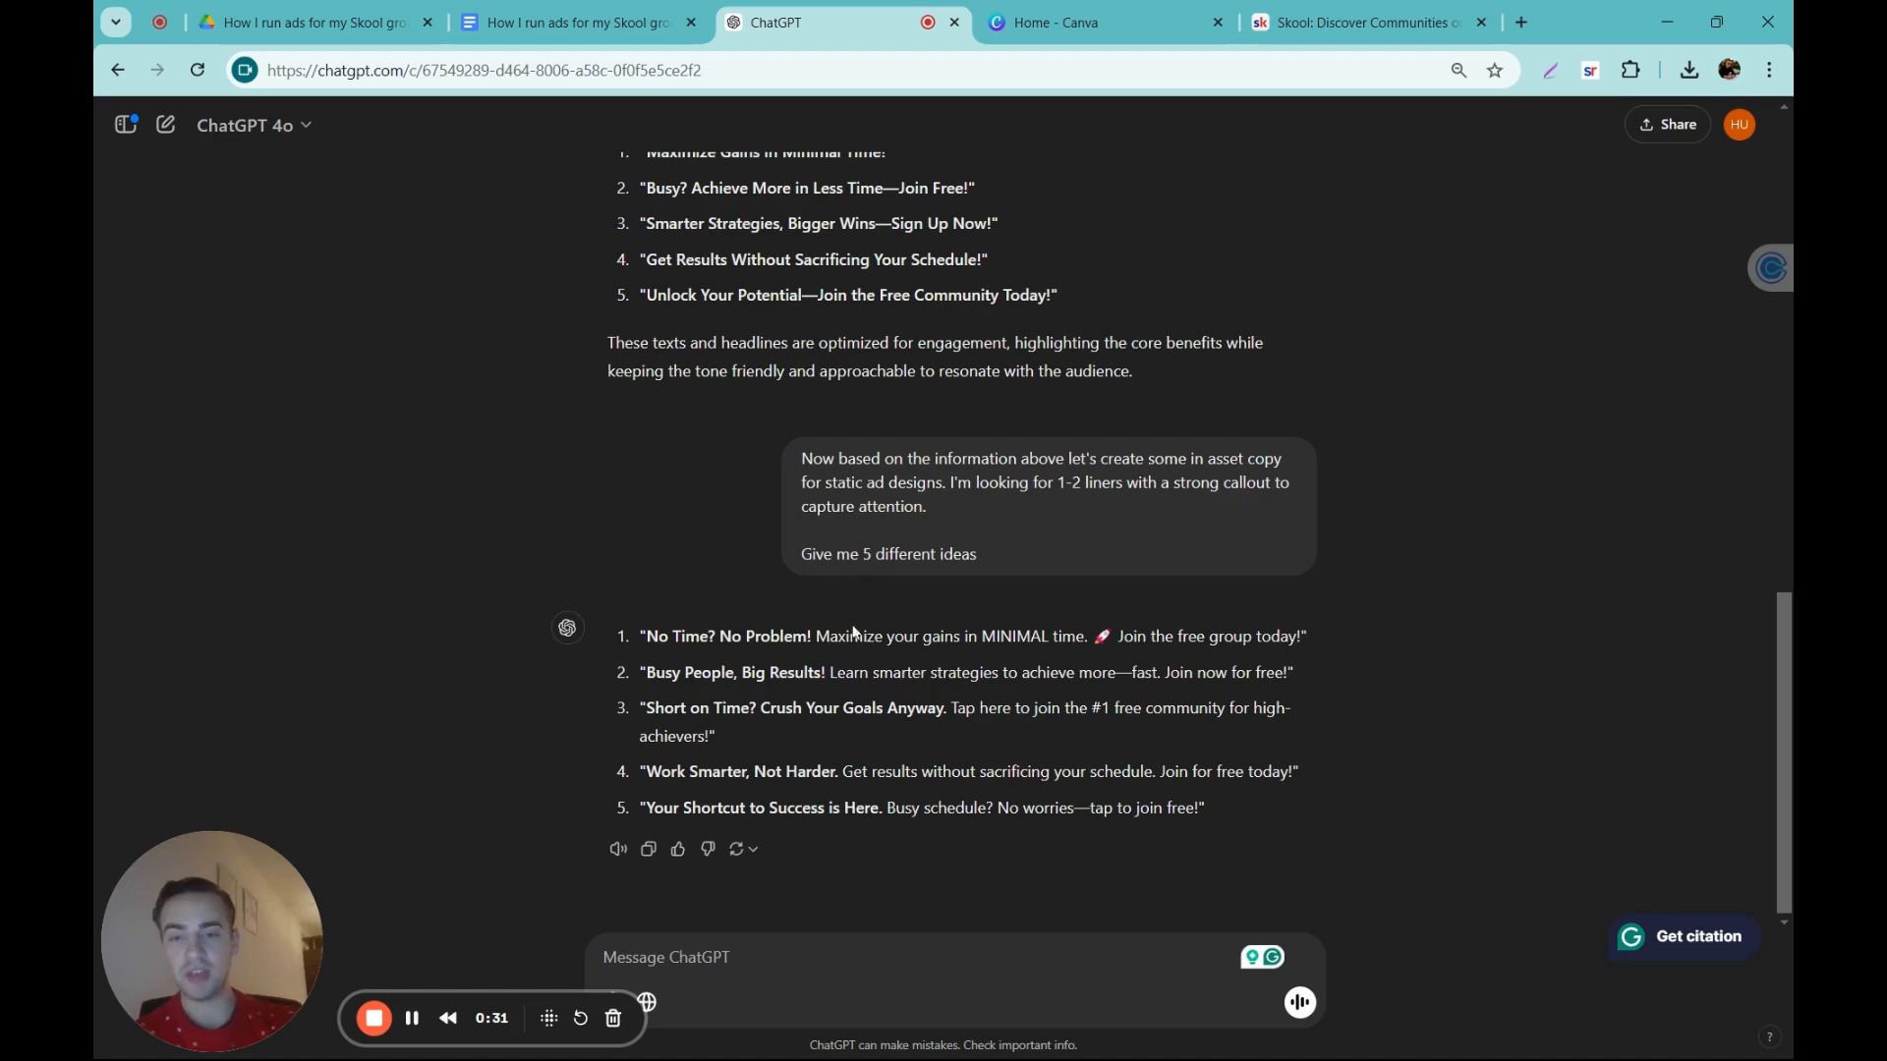
pyautogui.moveTo(642, 636); pyautogui.dragTo(1223, 809)
pyautogui.click(1143, 801)
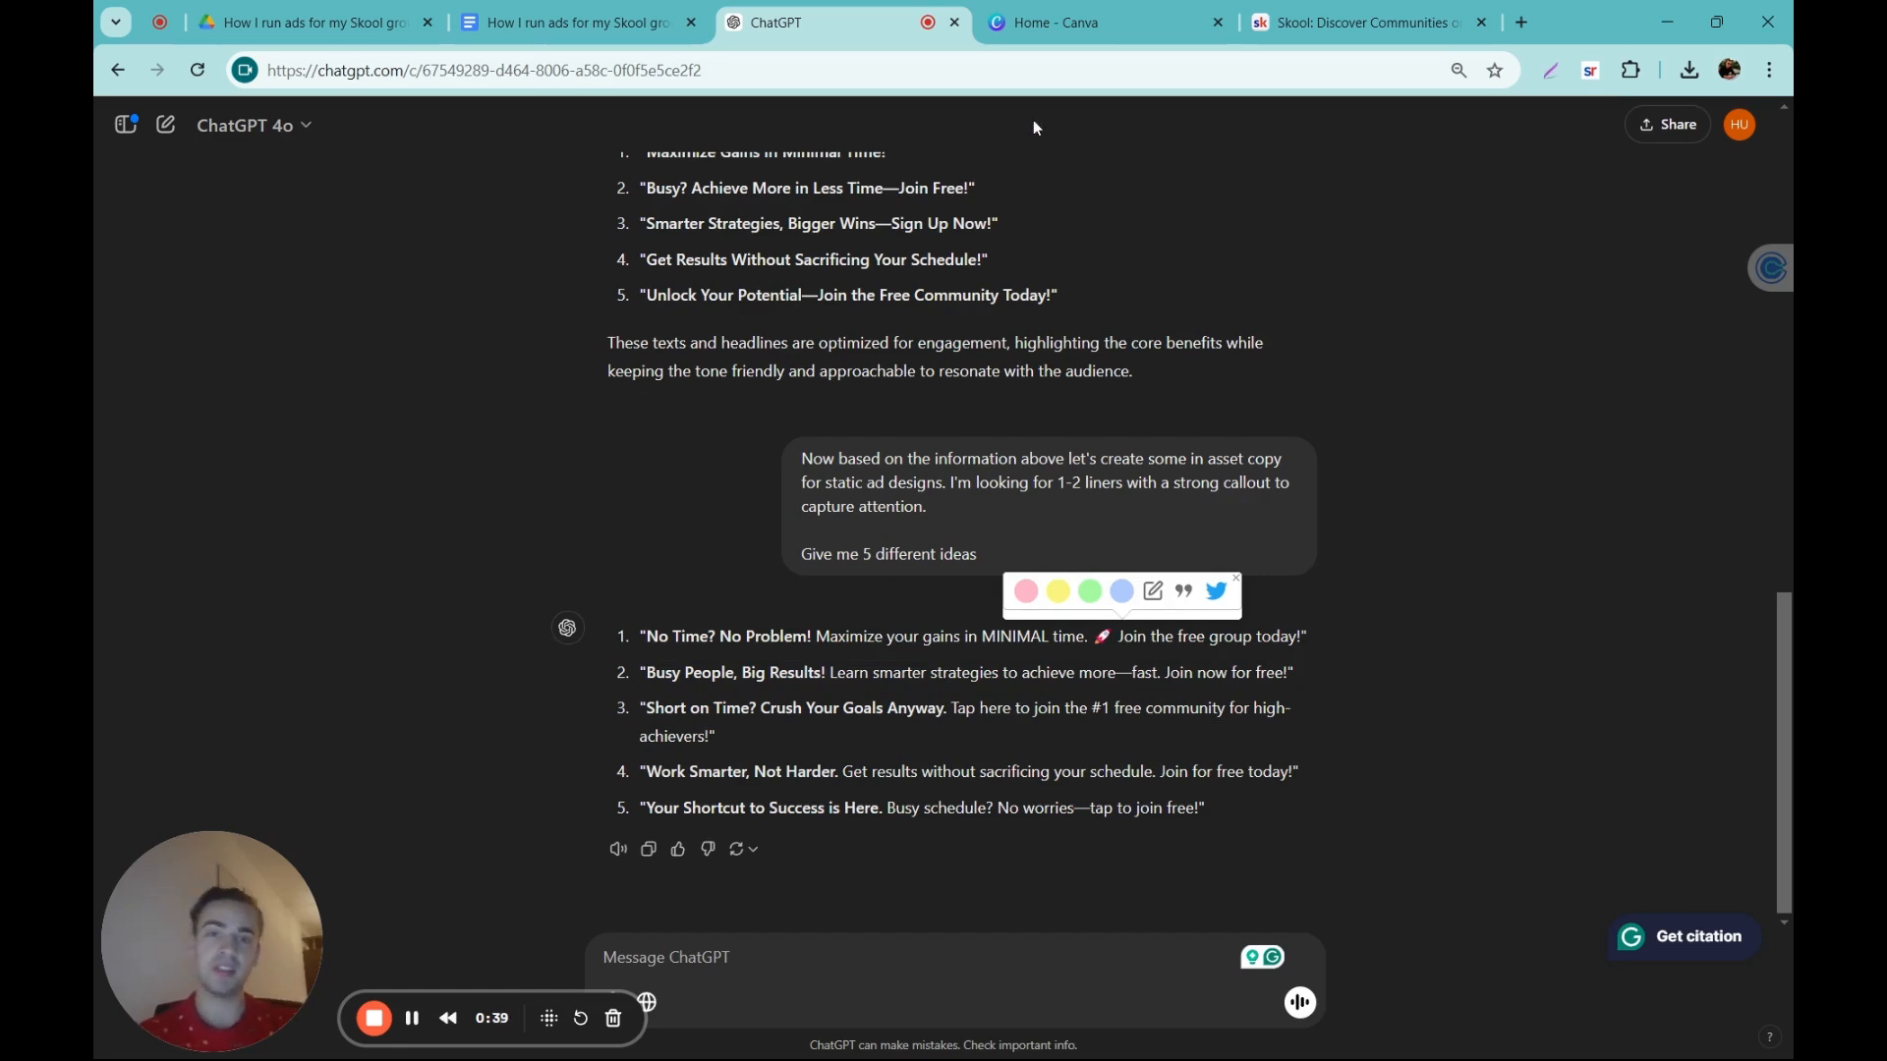
# Step: Switch to Canva and create a blank Instagram Post (Square) design
pyautogui.click(1057, 23)
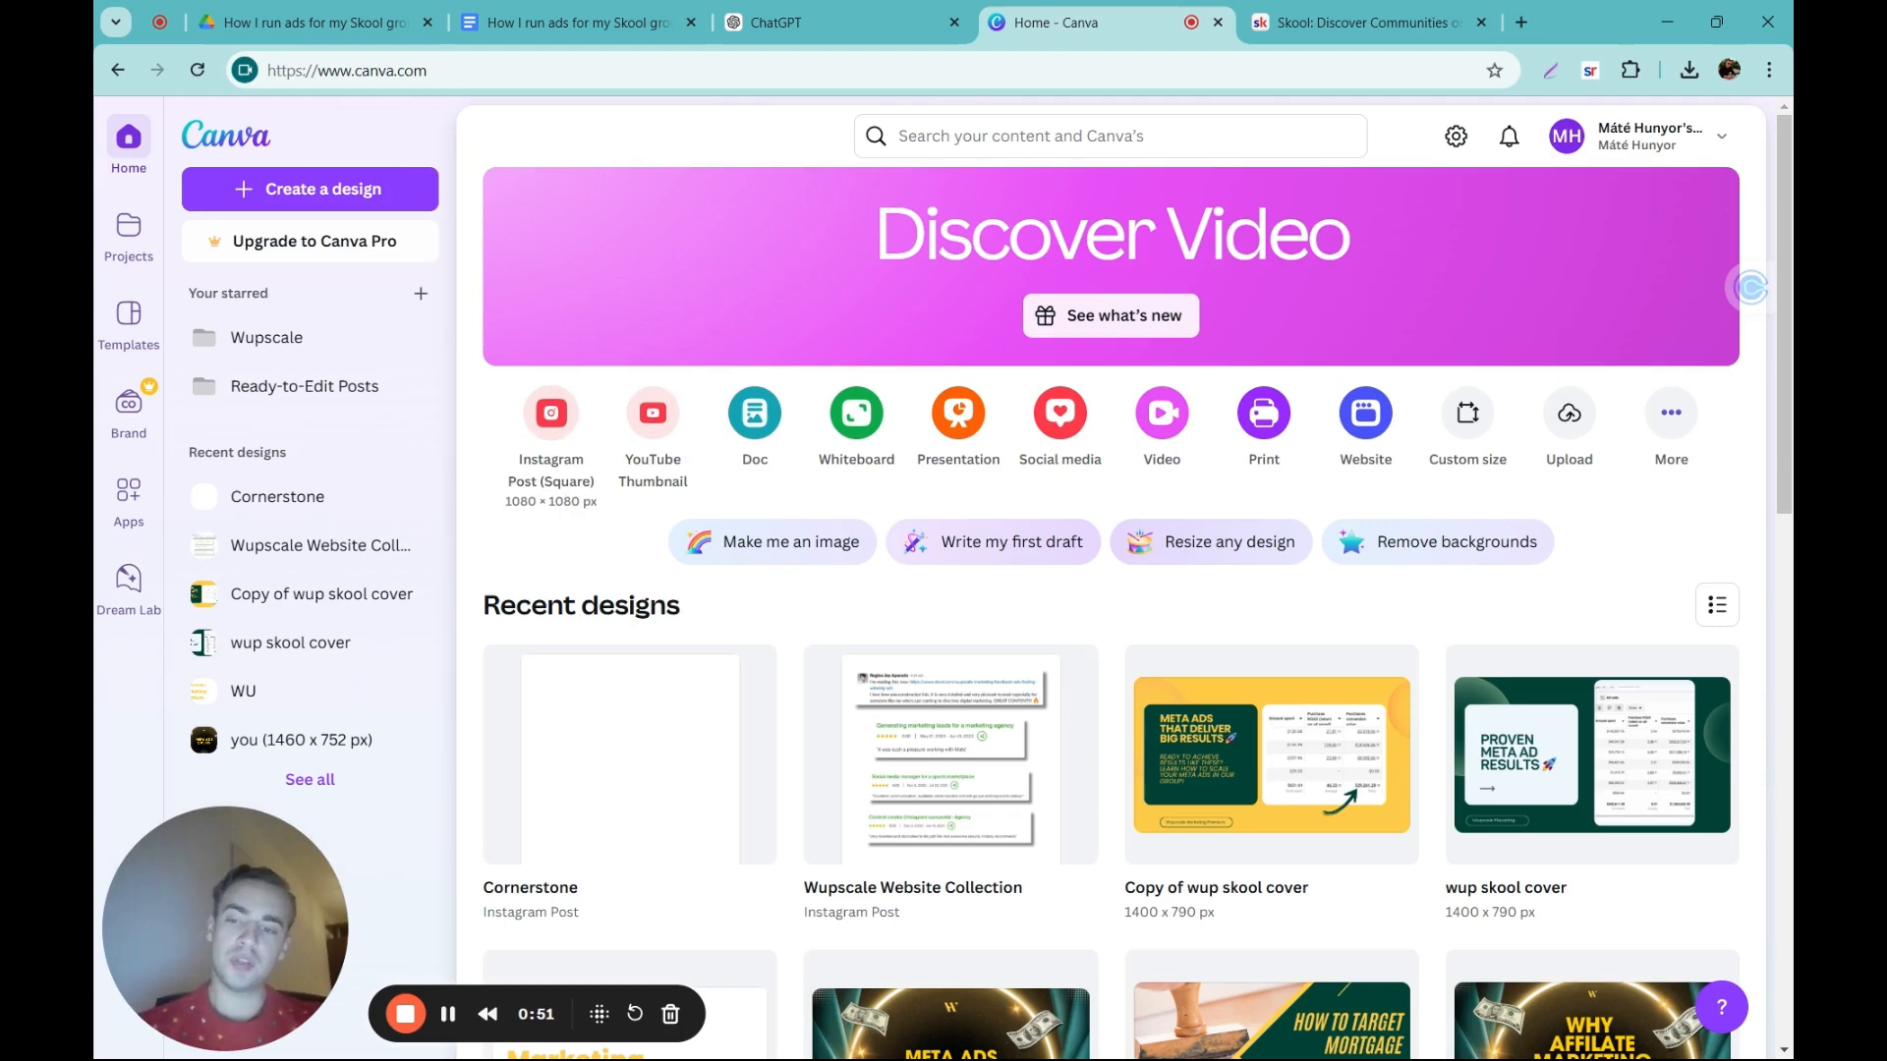
pyautogui.click(551, 432)
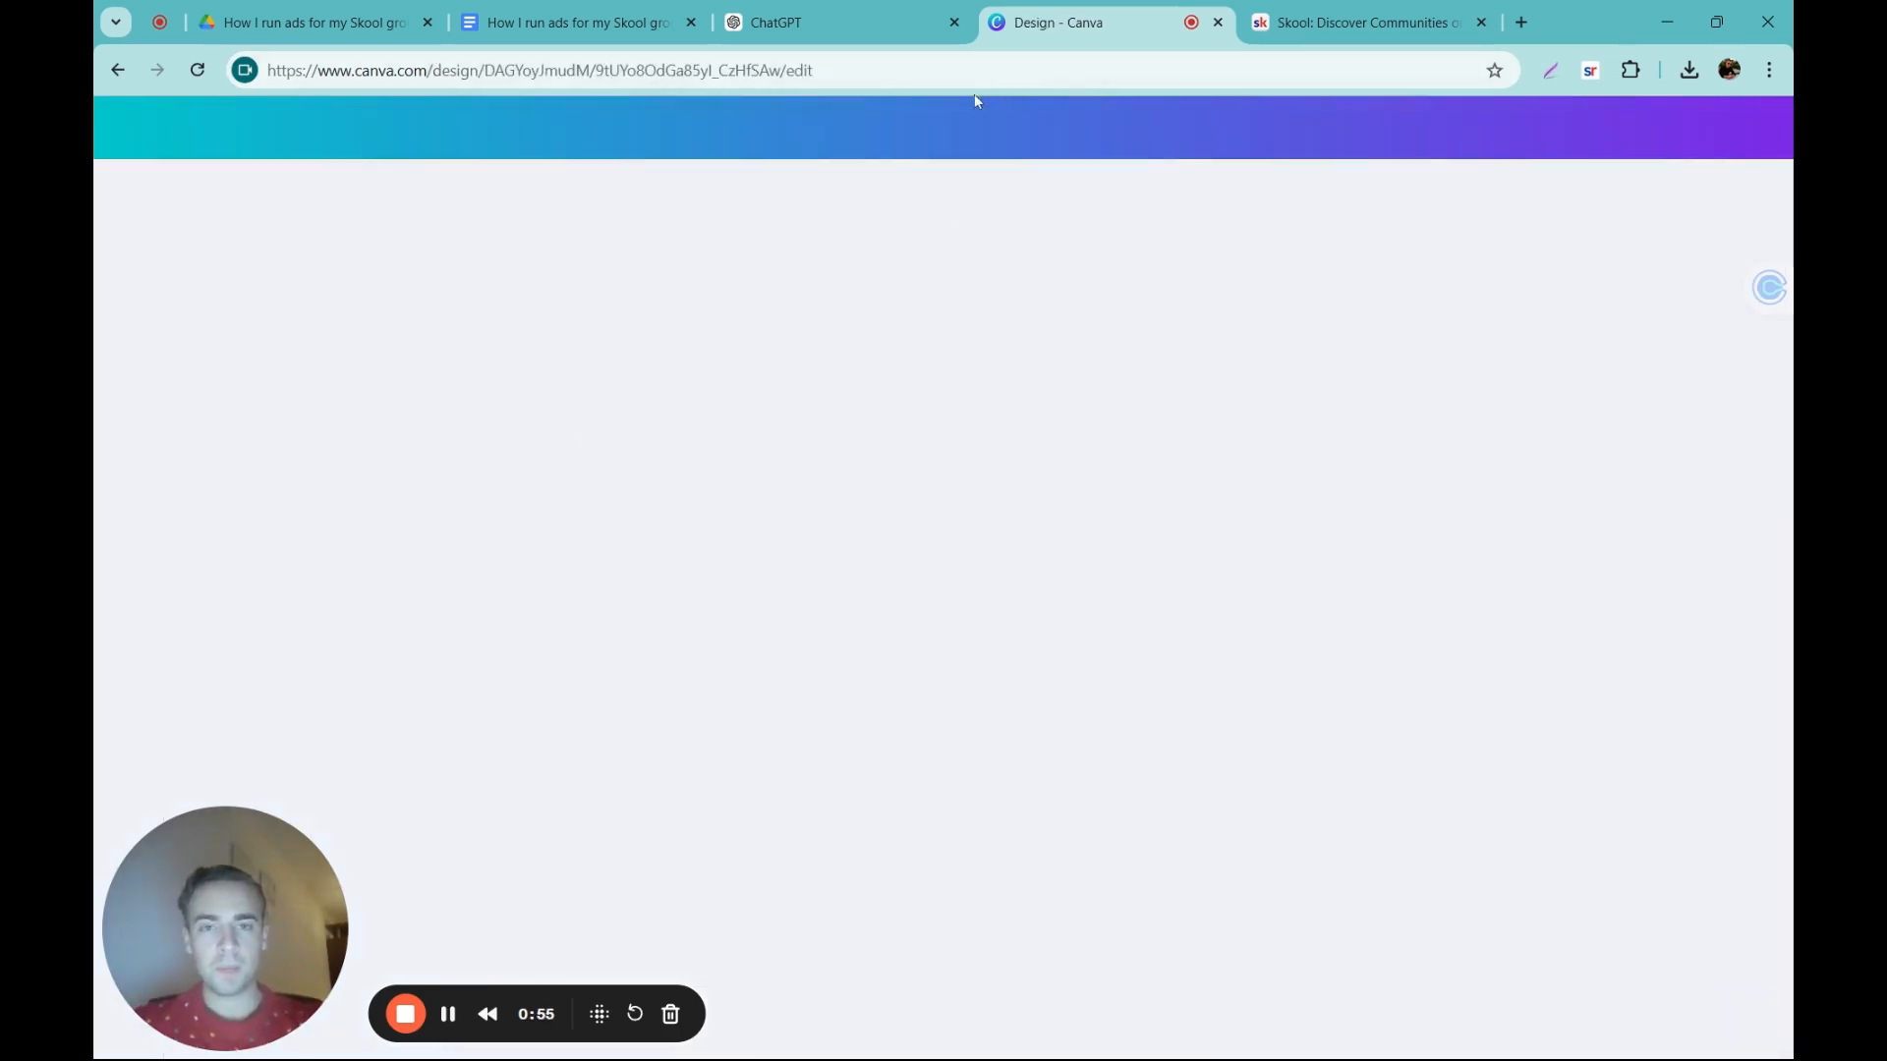
# Step: Copy "No Time? No Problem! Maximize your gains in MINIMAL time. 🚀" from the first ChatGPT idea and return to the Canva design
pyautogui.hotkey('ctrl', 'pageup')
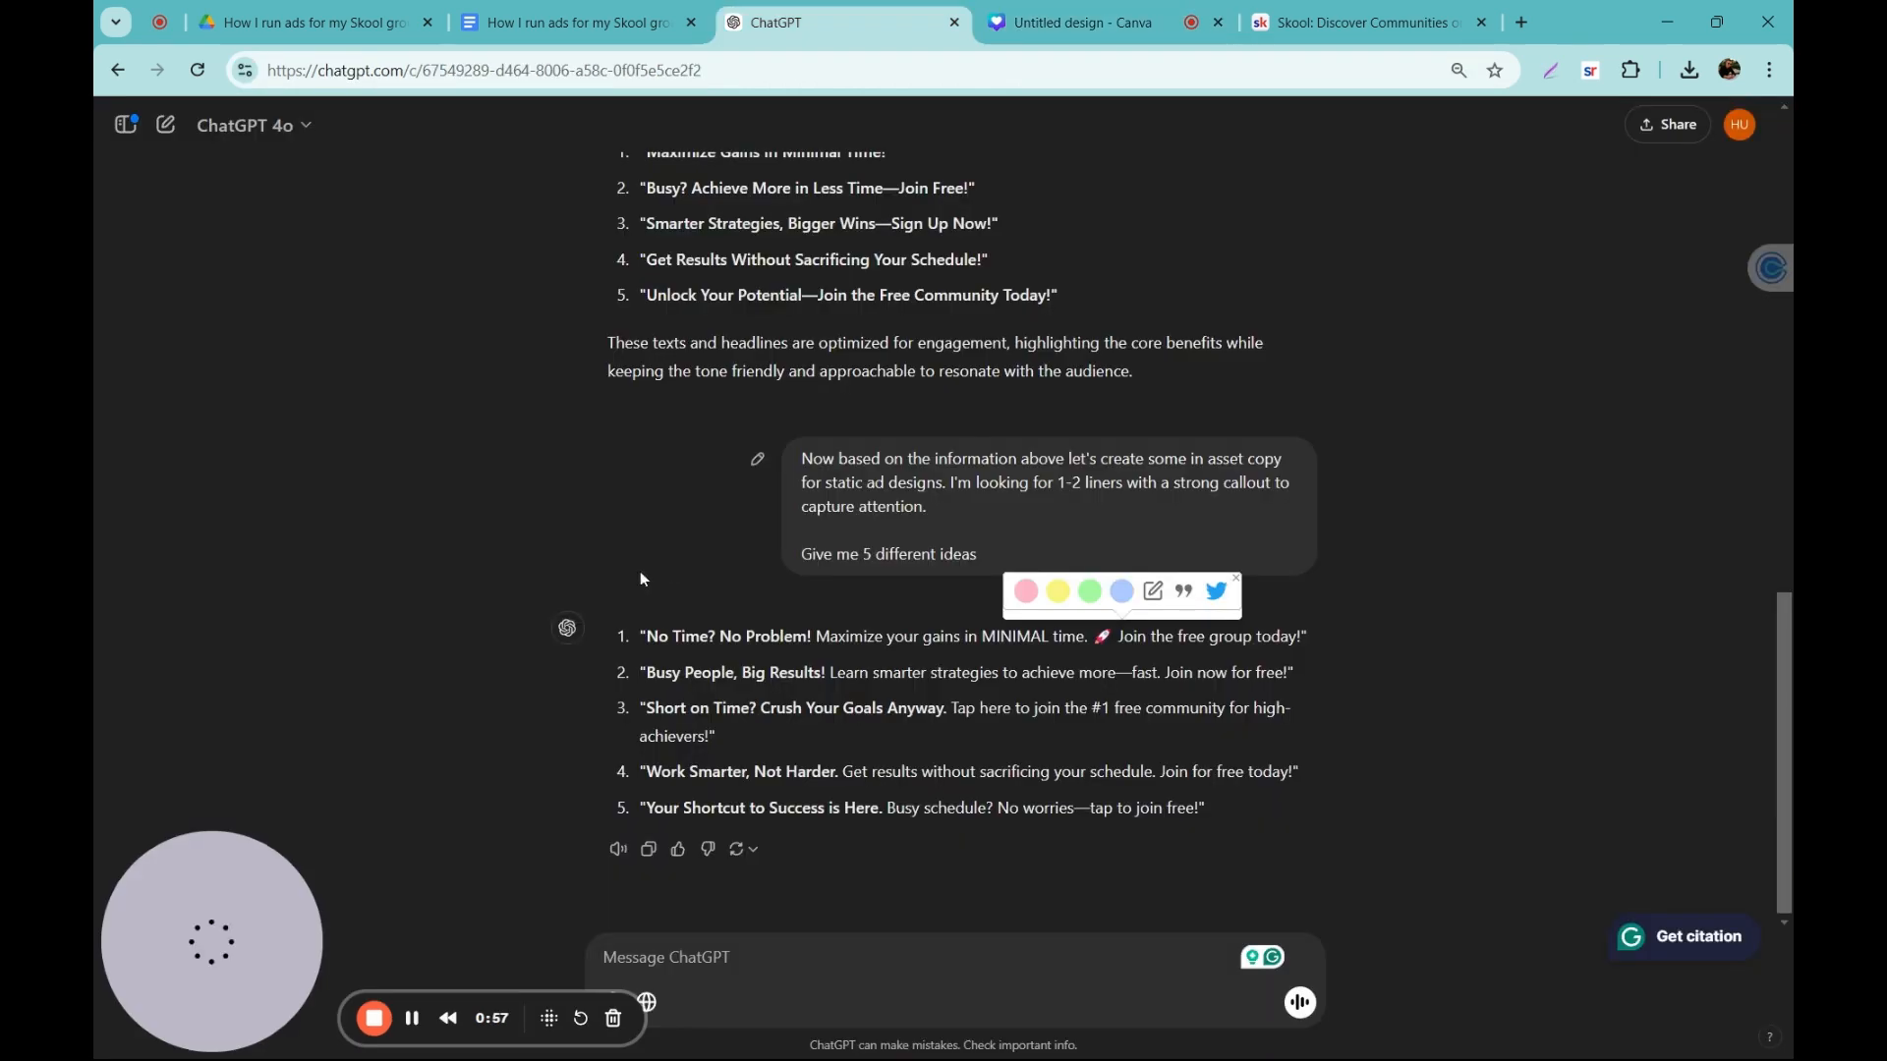
pyautogui.moveTo(644, 637)
pyautogui.mouseDown()
pyautogui.moveTo(1117, 659)
pyautogui.moveTo(1113, 639)
pyautogui.mouseUp()
pyautogui.hotkey('ctrl', 'c')
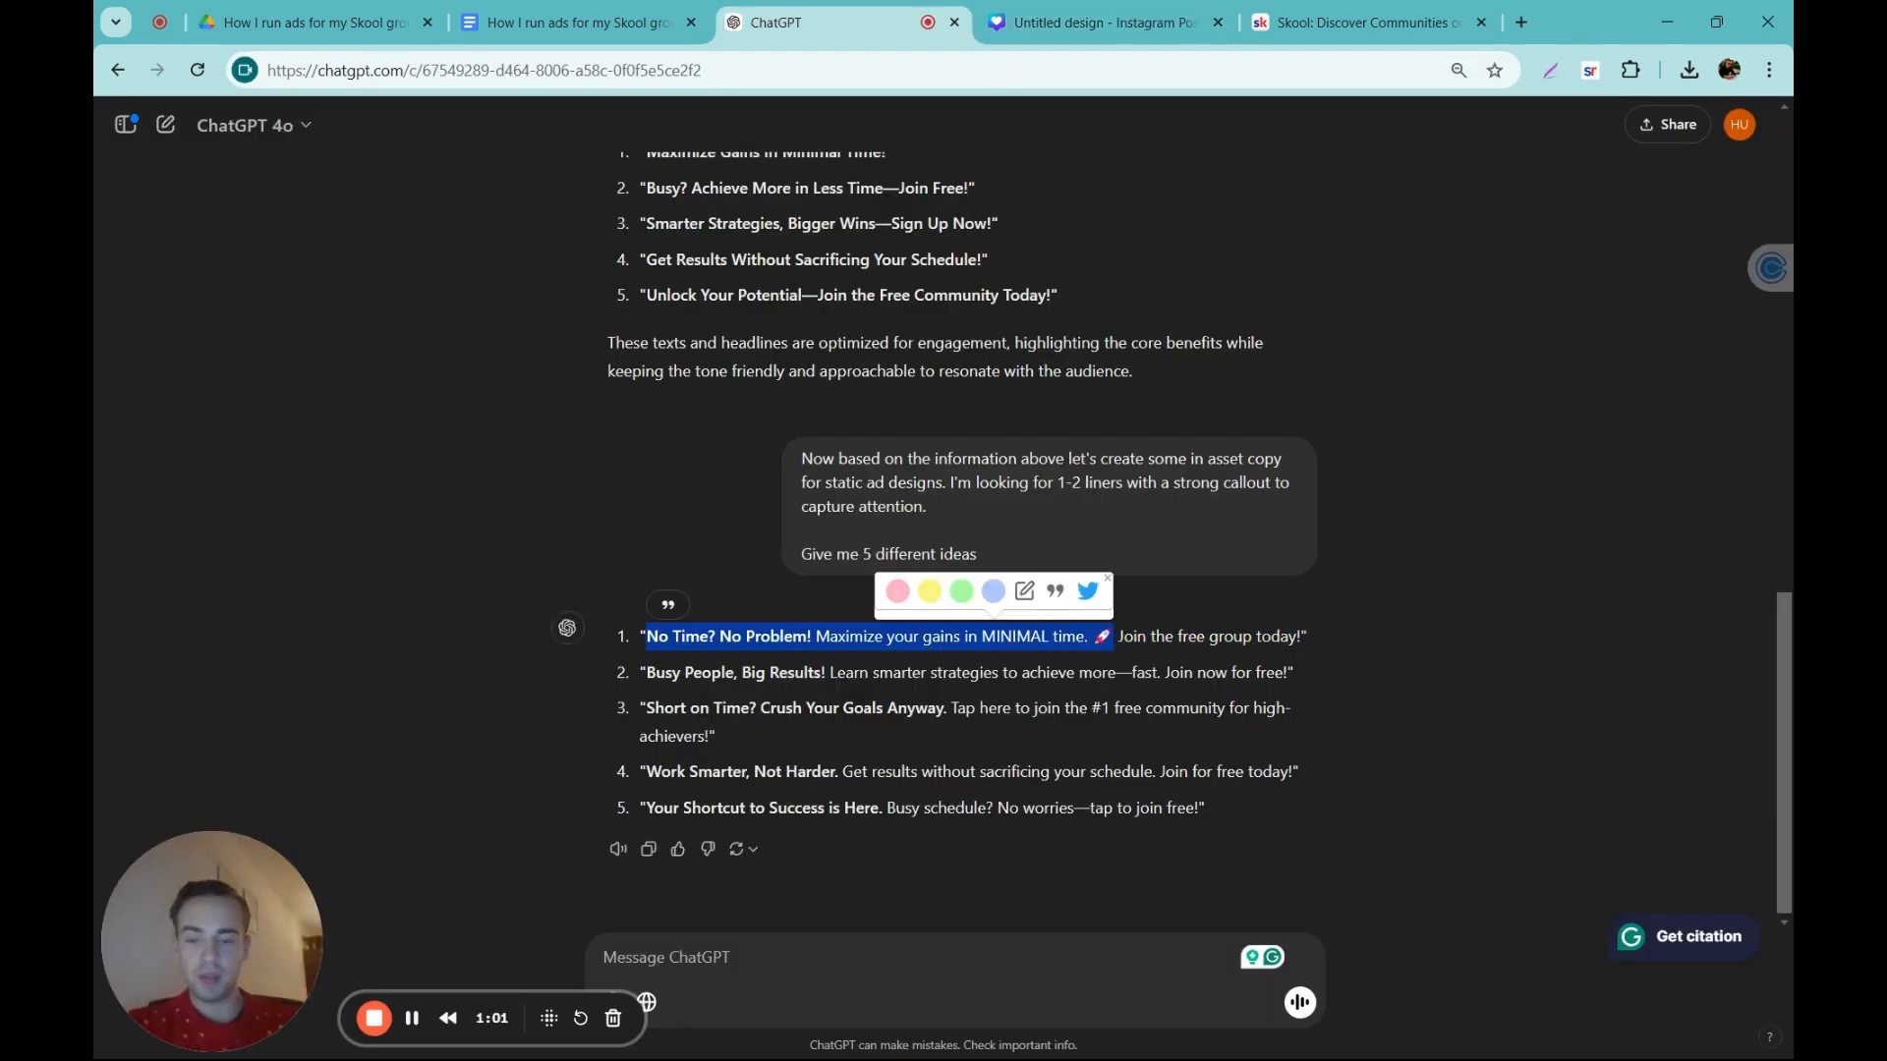
pyautogui.moveTo(645, 637); pyautogui.dragTo(1112, 659)
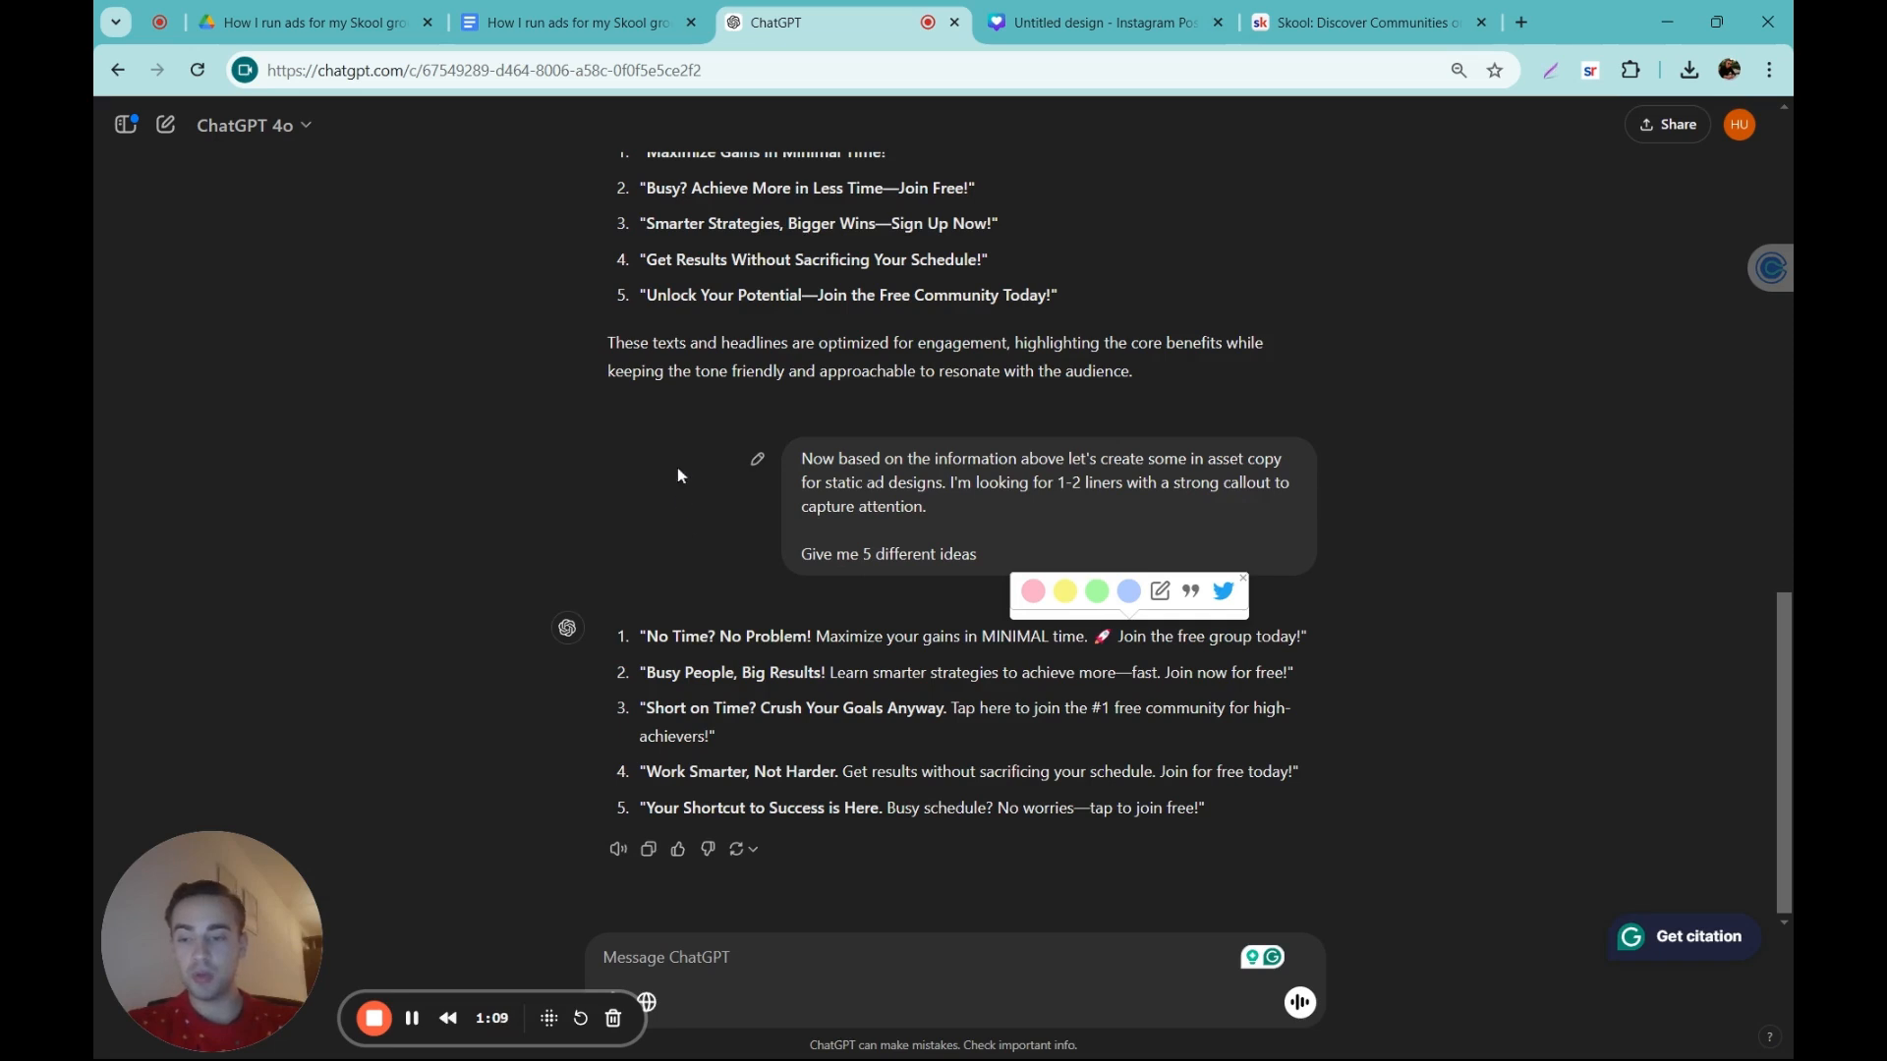
pyautogui.click(1091, 22)
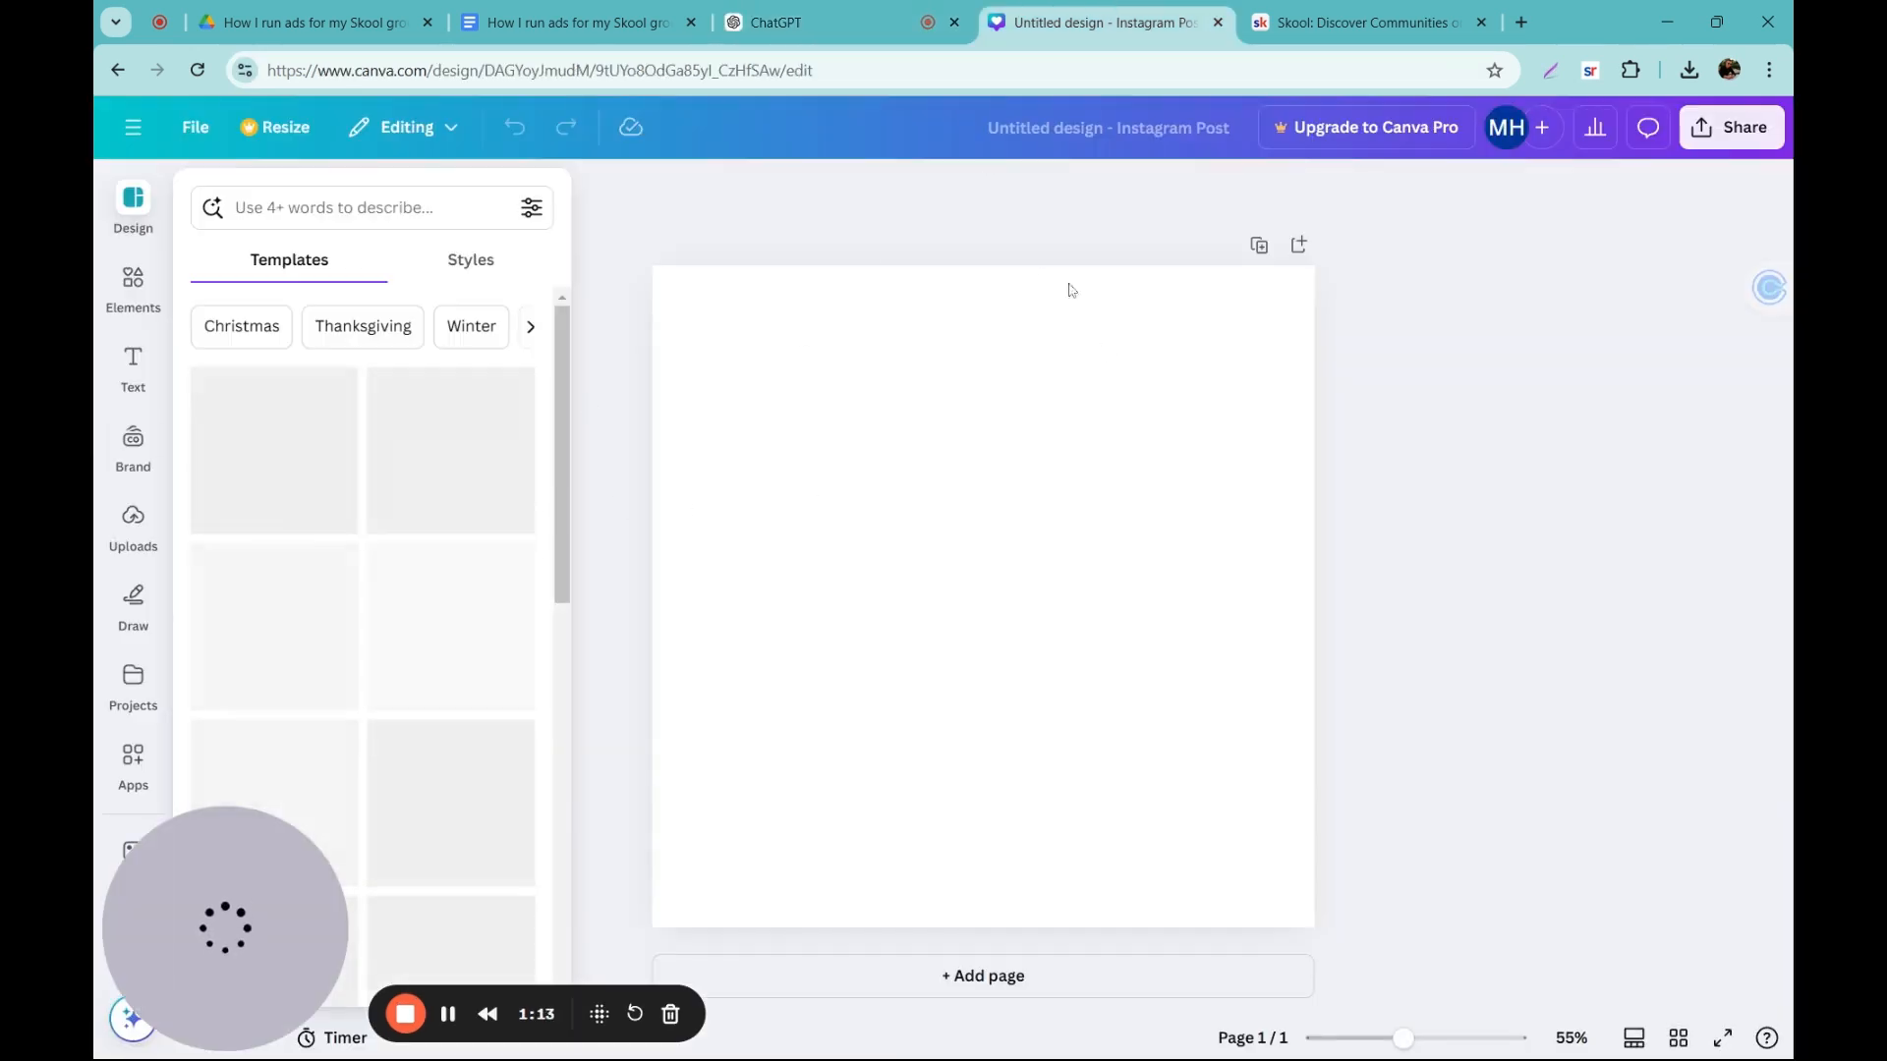
pyautogui.click(1007, 250)
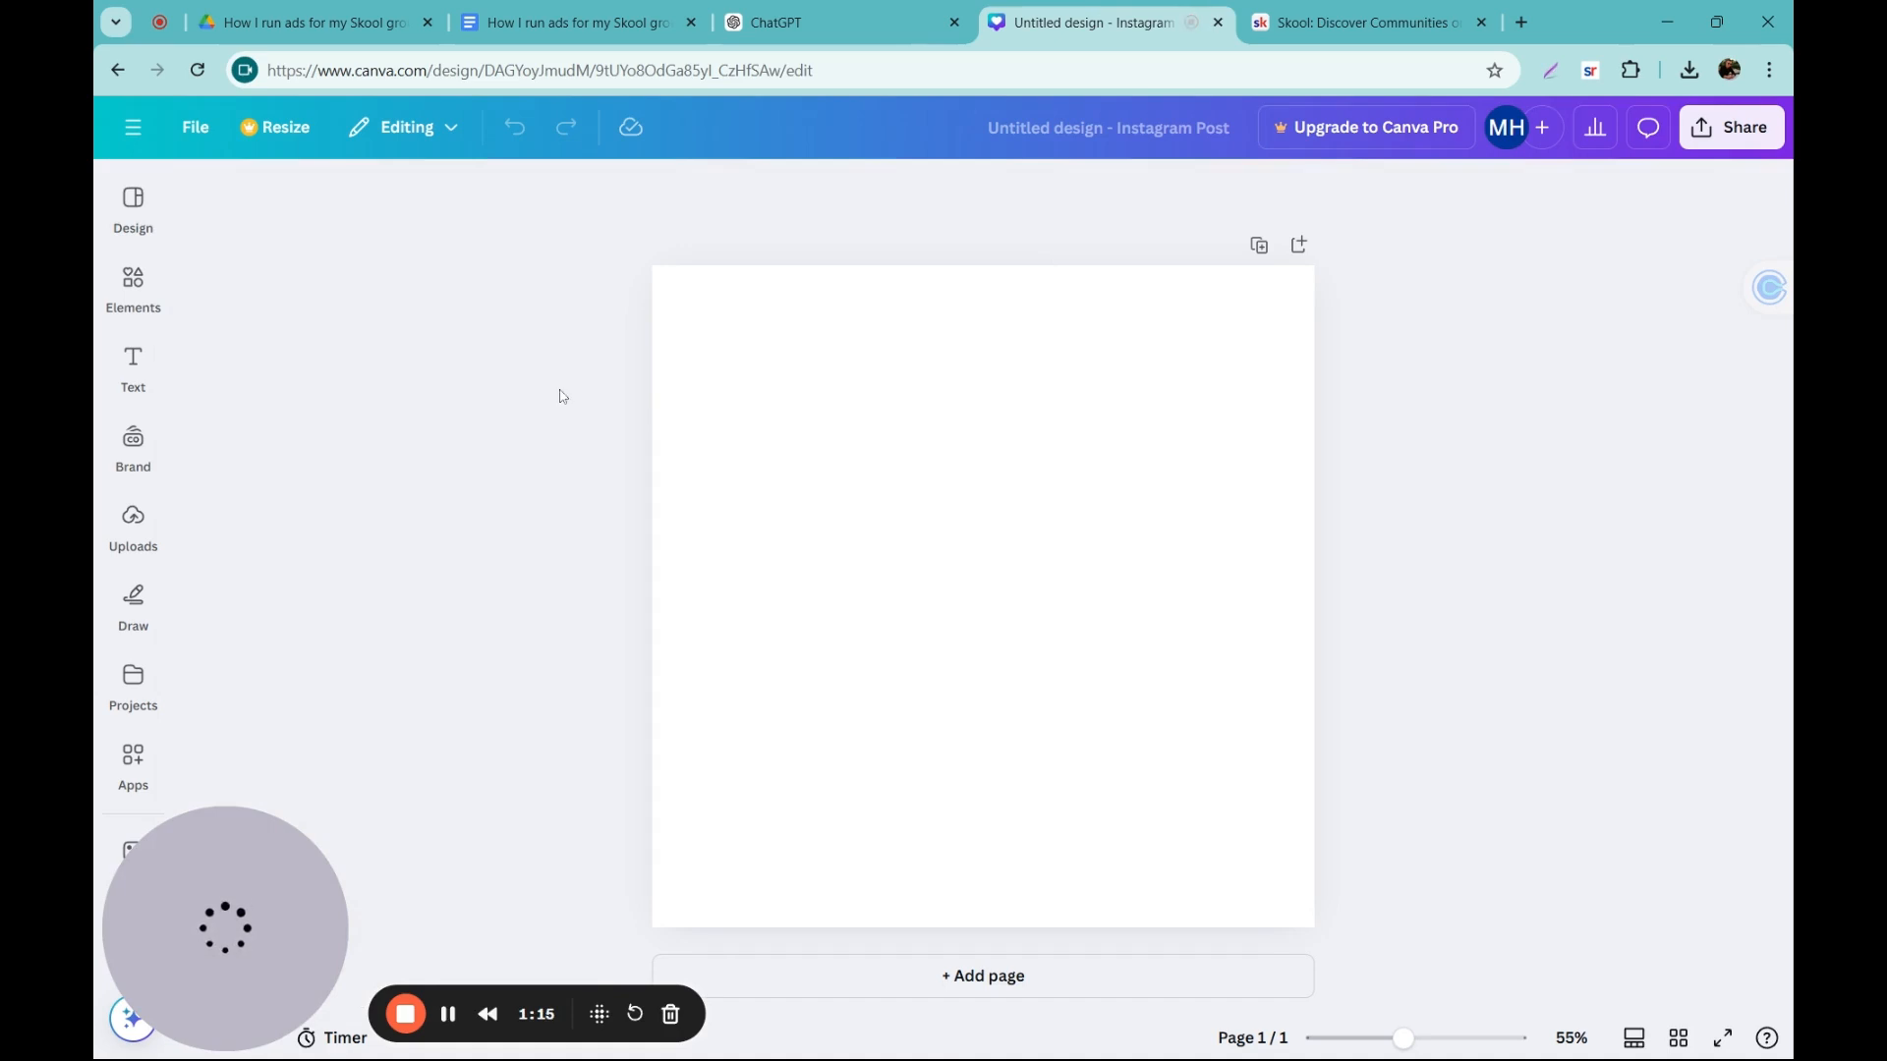
# Step: Add a text box with the copied ad line, break it after "No Problem!", and enlarge it to about font size 30.5
pyautogui.click(128, 355)
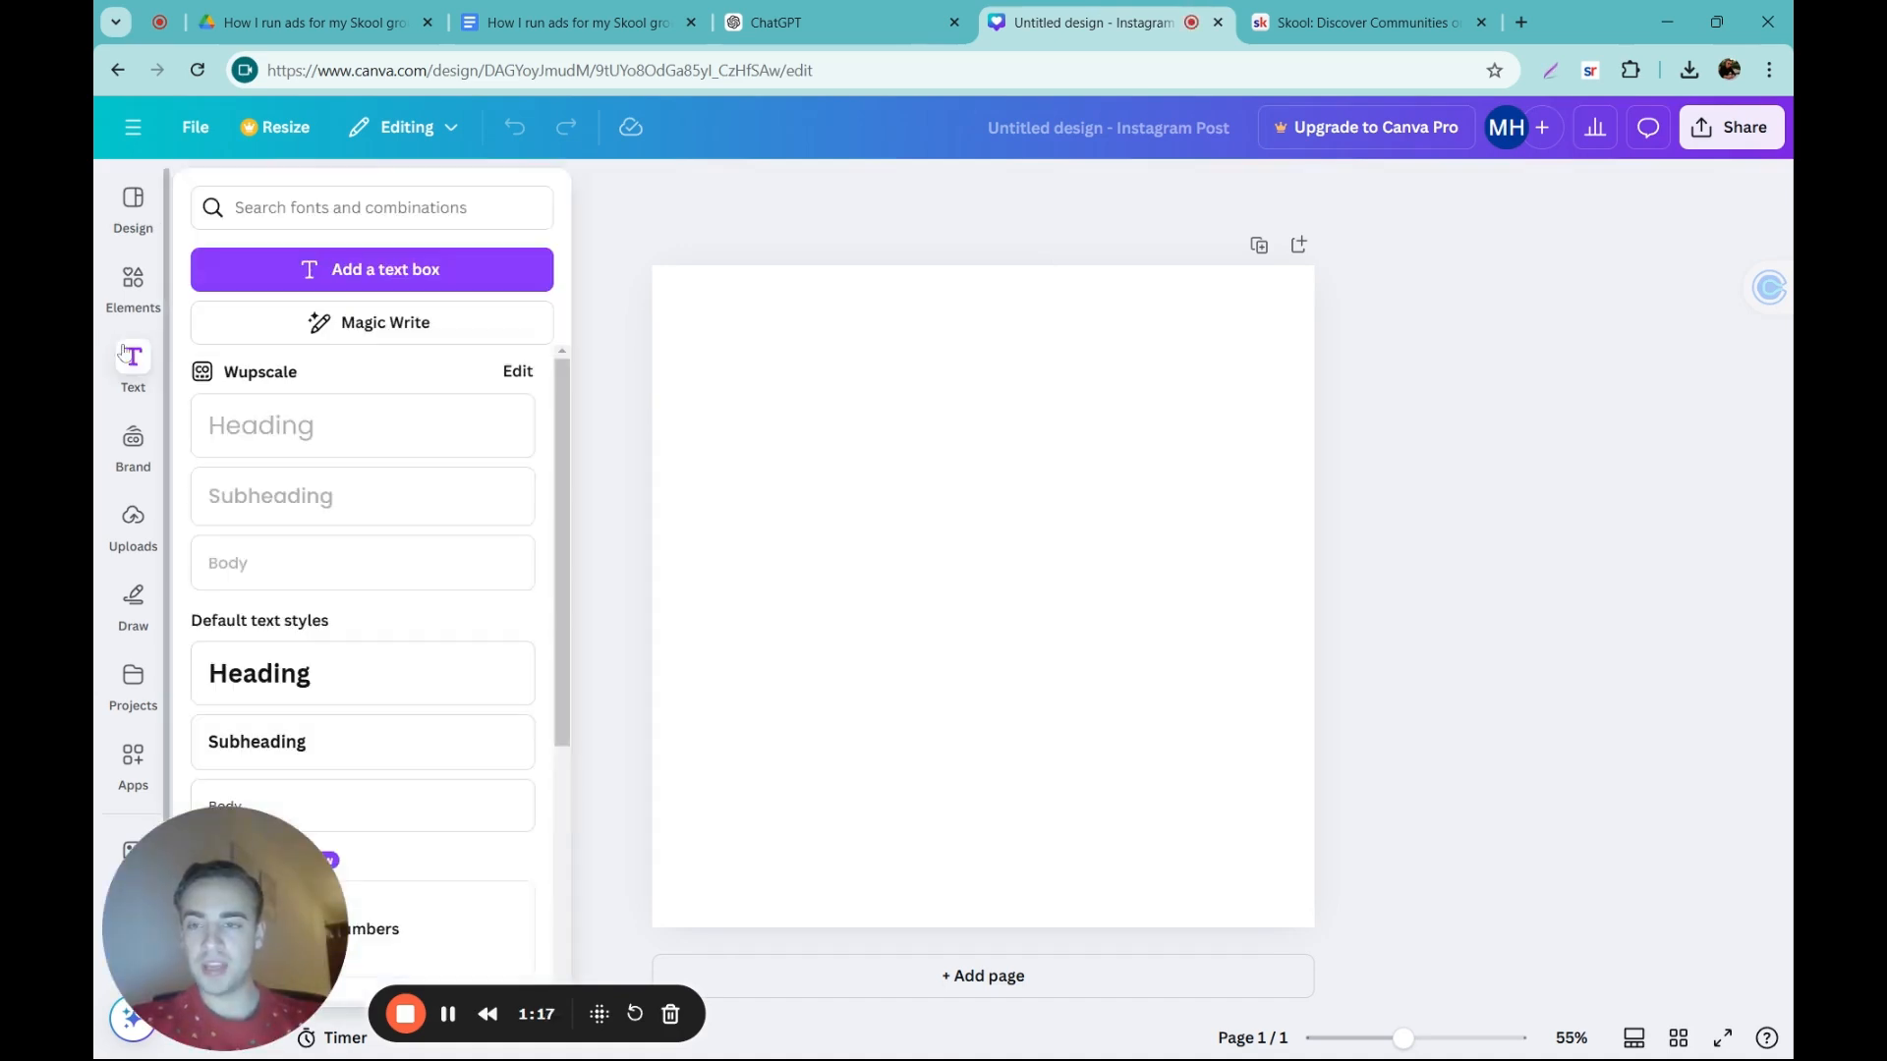
pyautogui.click(339, 268)
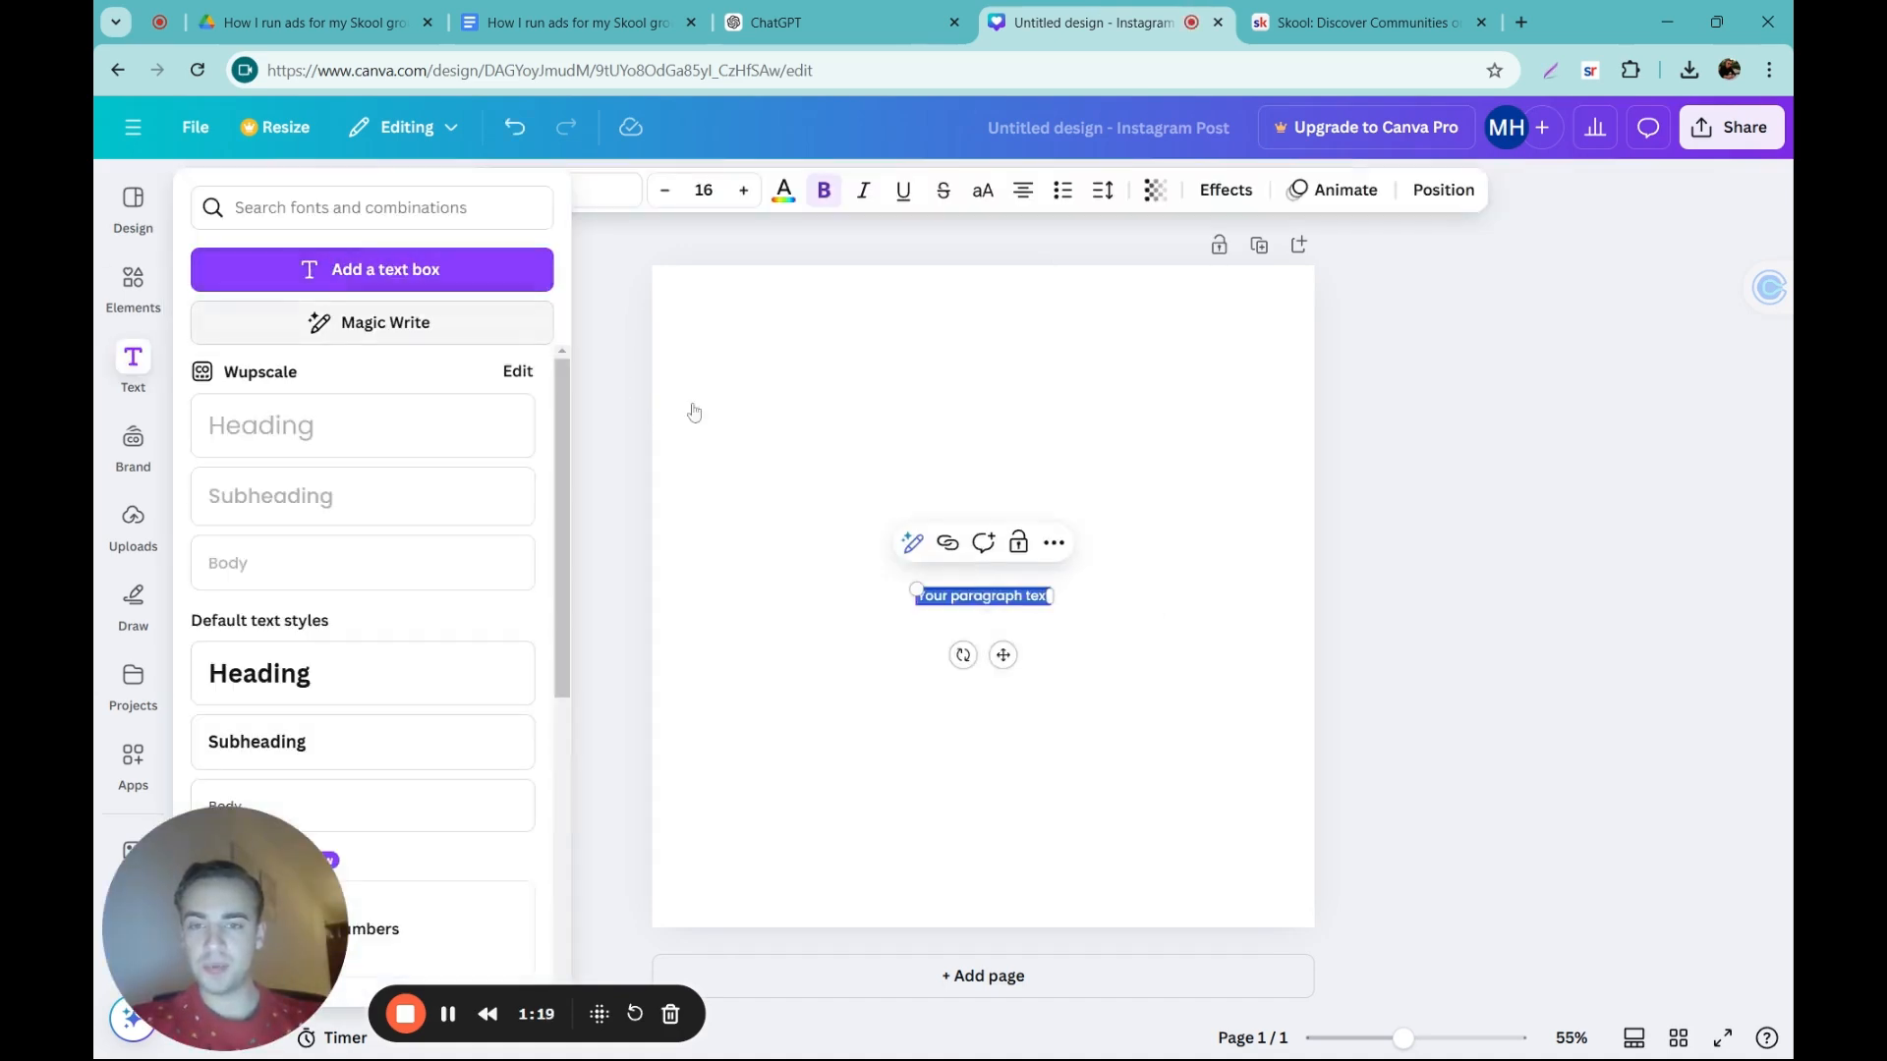
pyautogui.click(952, 611)
pyautogui.doubleClick(953, 597)
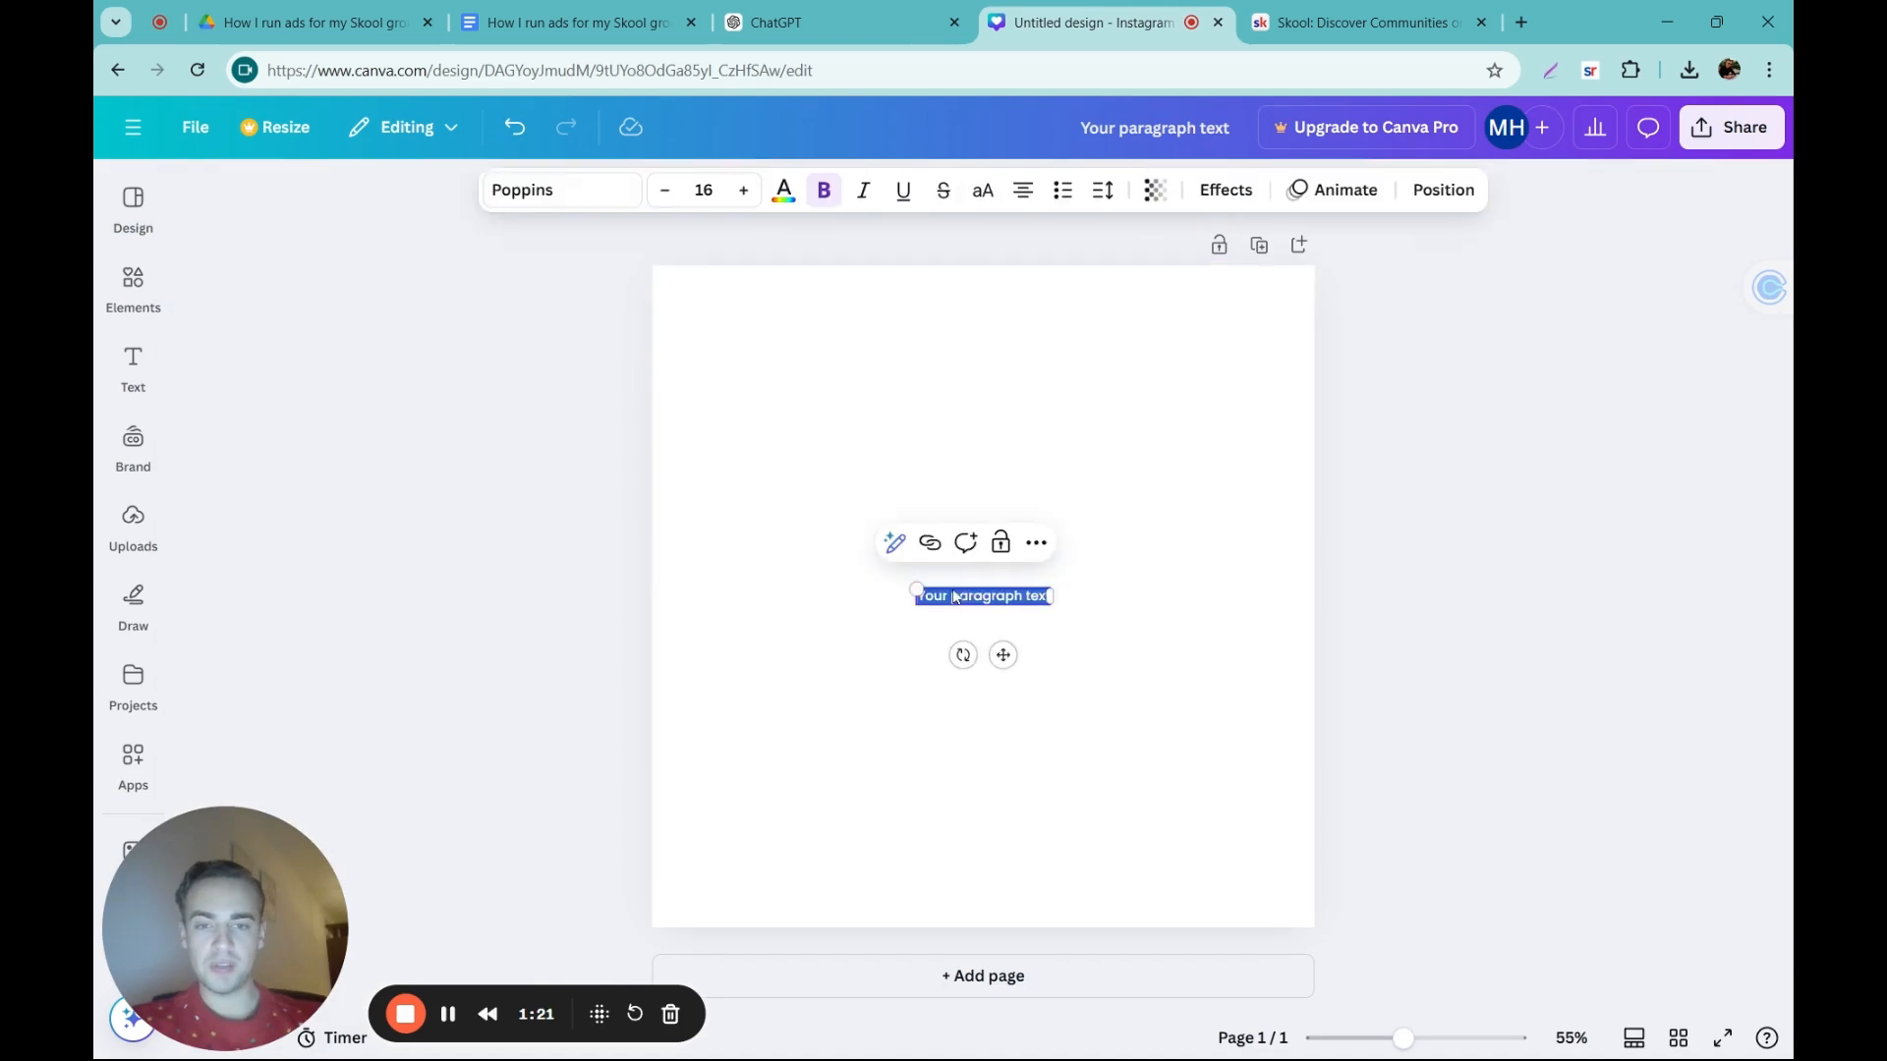
pyautogui.hotkey('ctrl', 'v')
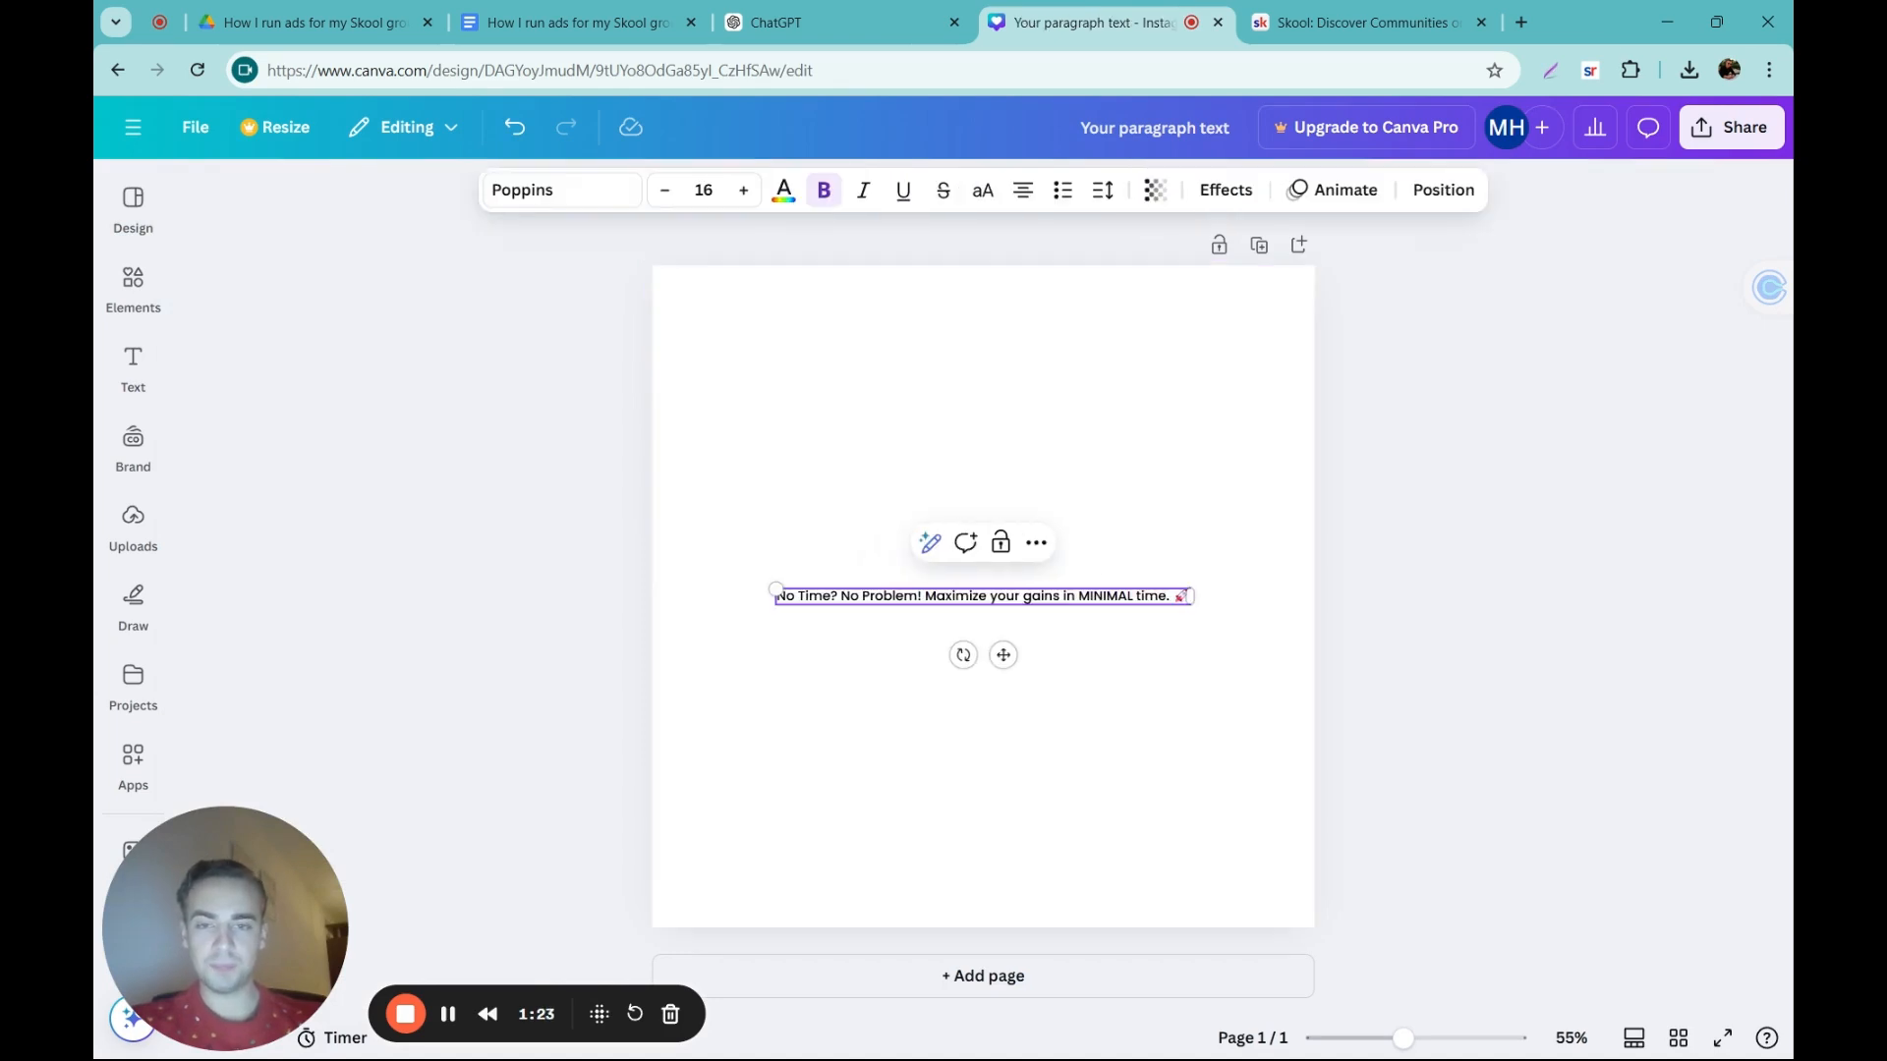
pyautogui.press('Return')
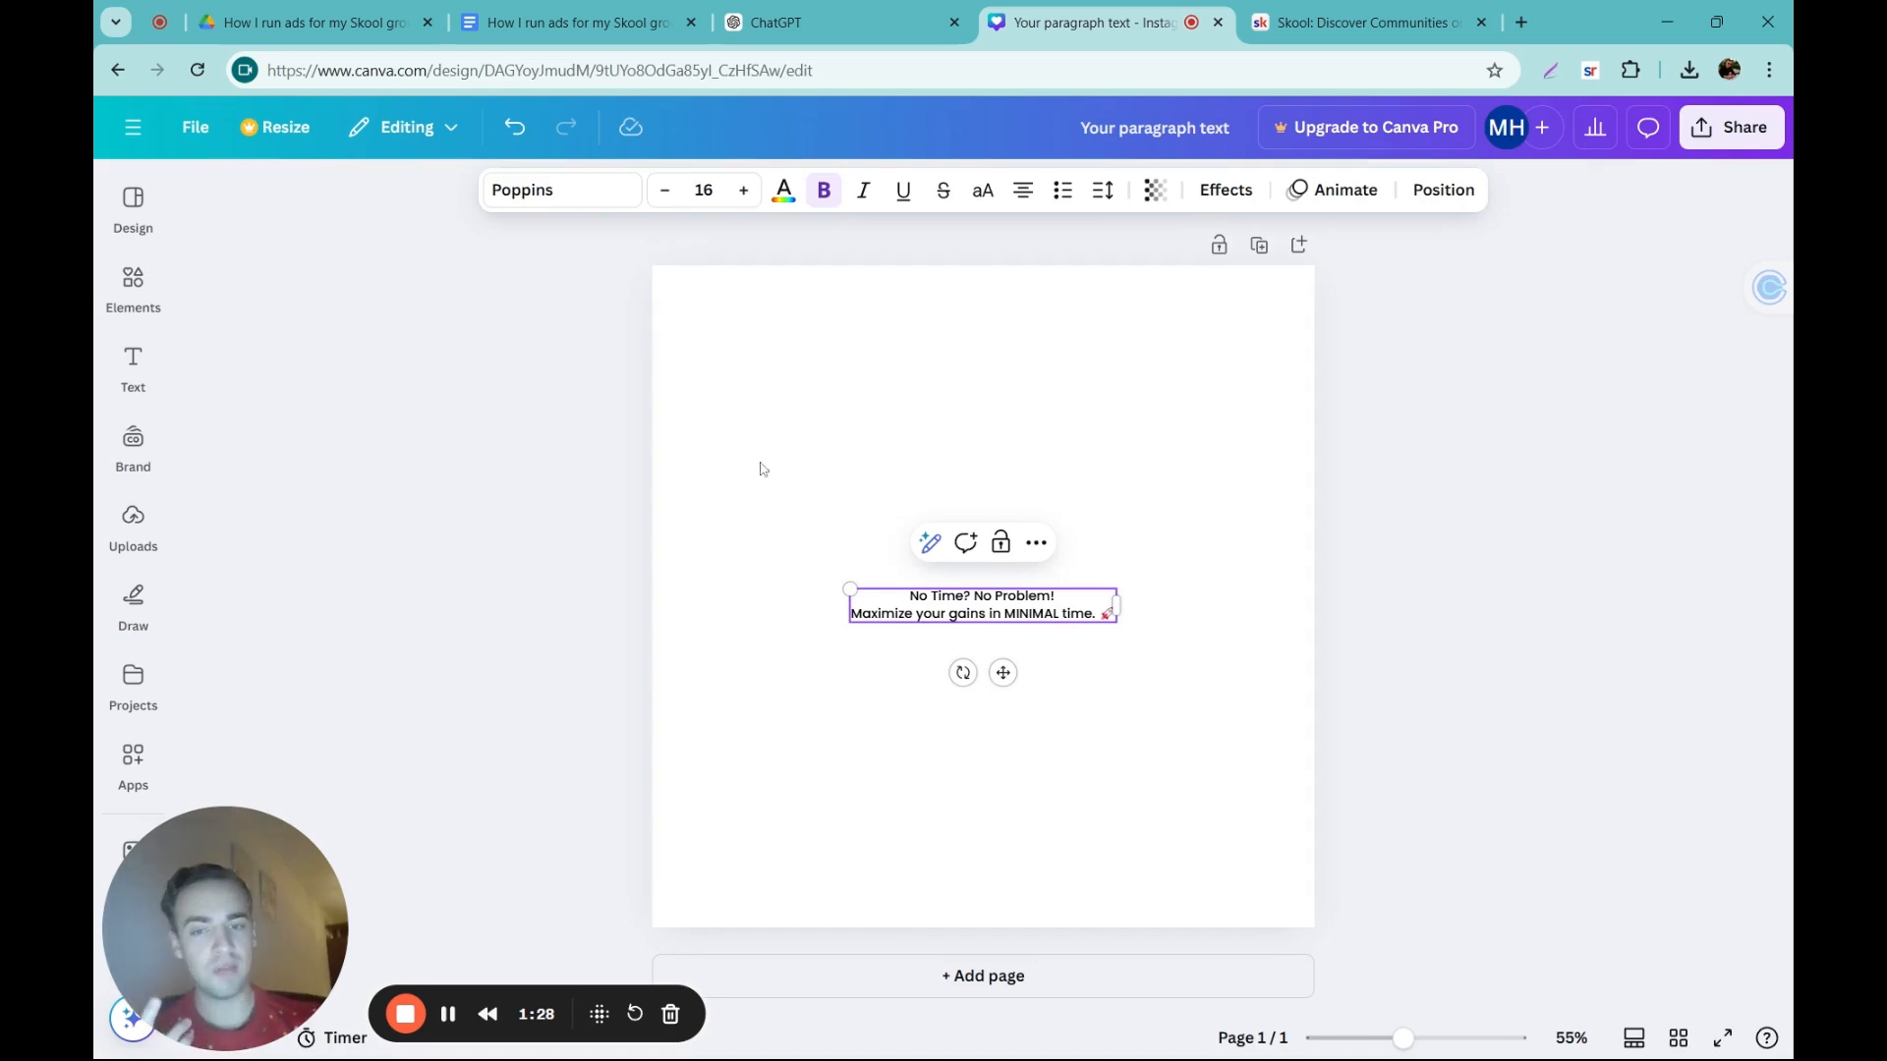
pyautogui.moveTo(848, 590); pyautogui.dragTo(716, 485)
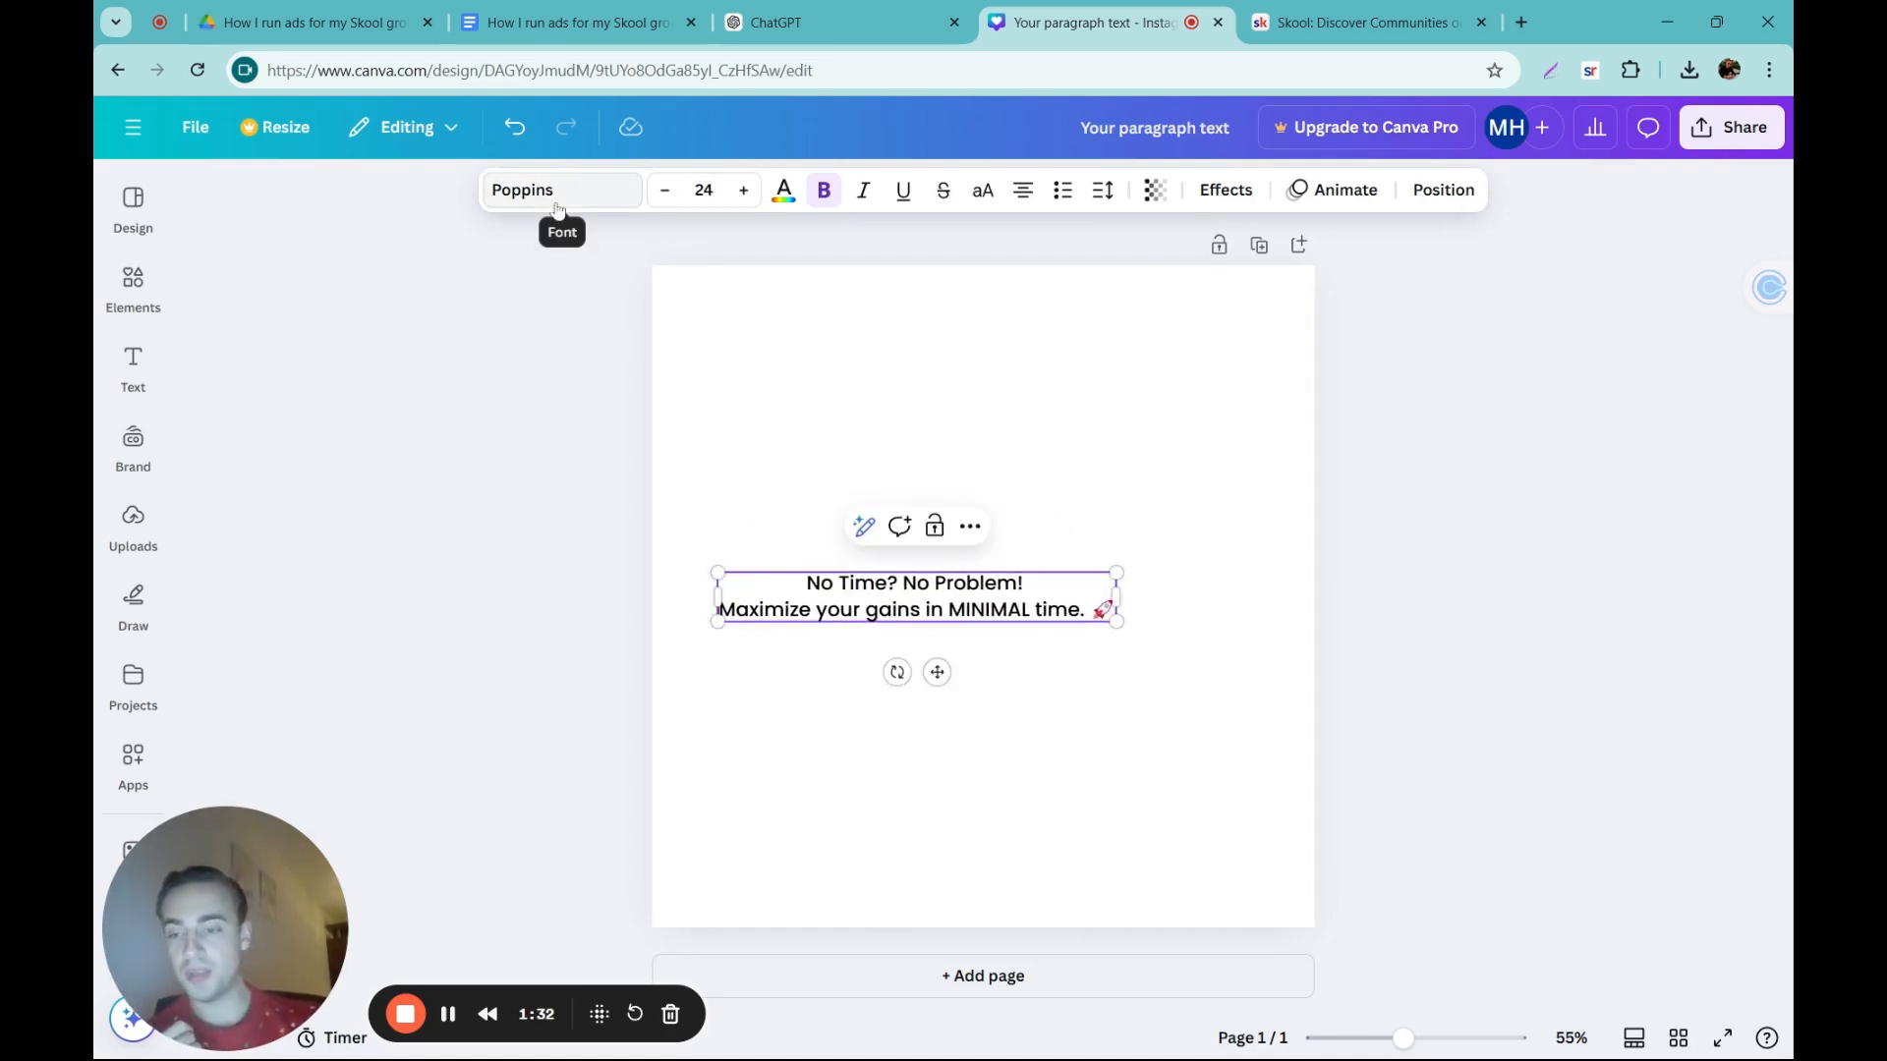
pyautogui.moveTo(1119, 569); pyautogui.dragTo(1224, 558)
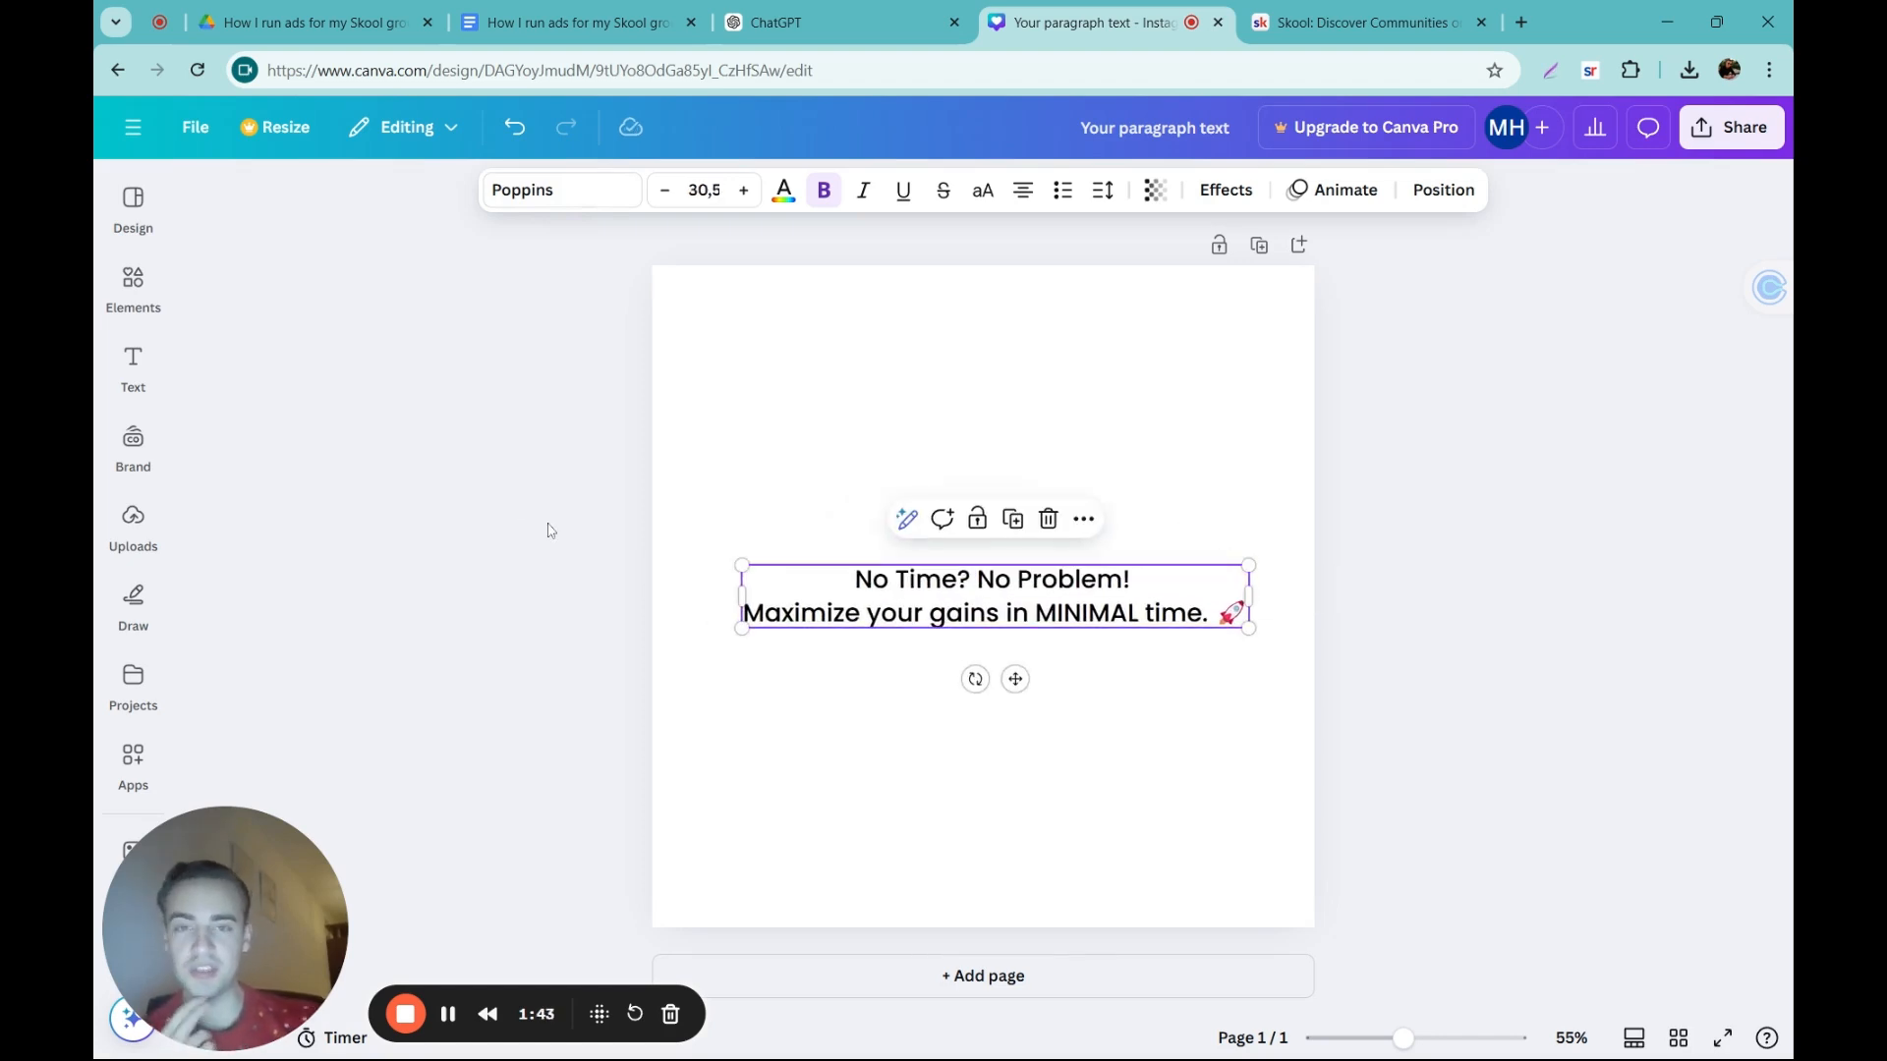
# Step: Browse the document, recommended and recently used fonts available for the ad text
pyautogui.click(595, 191)
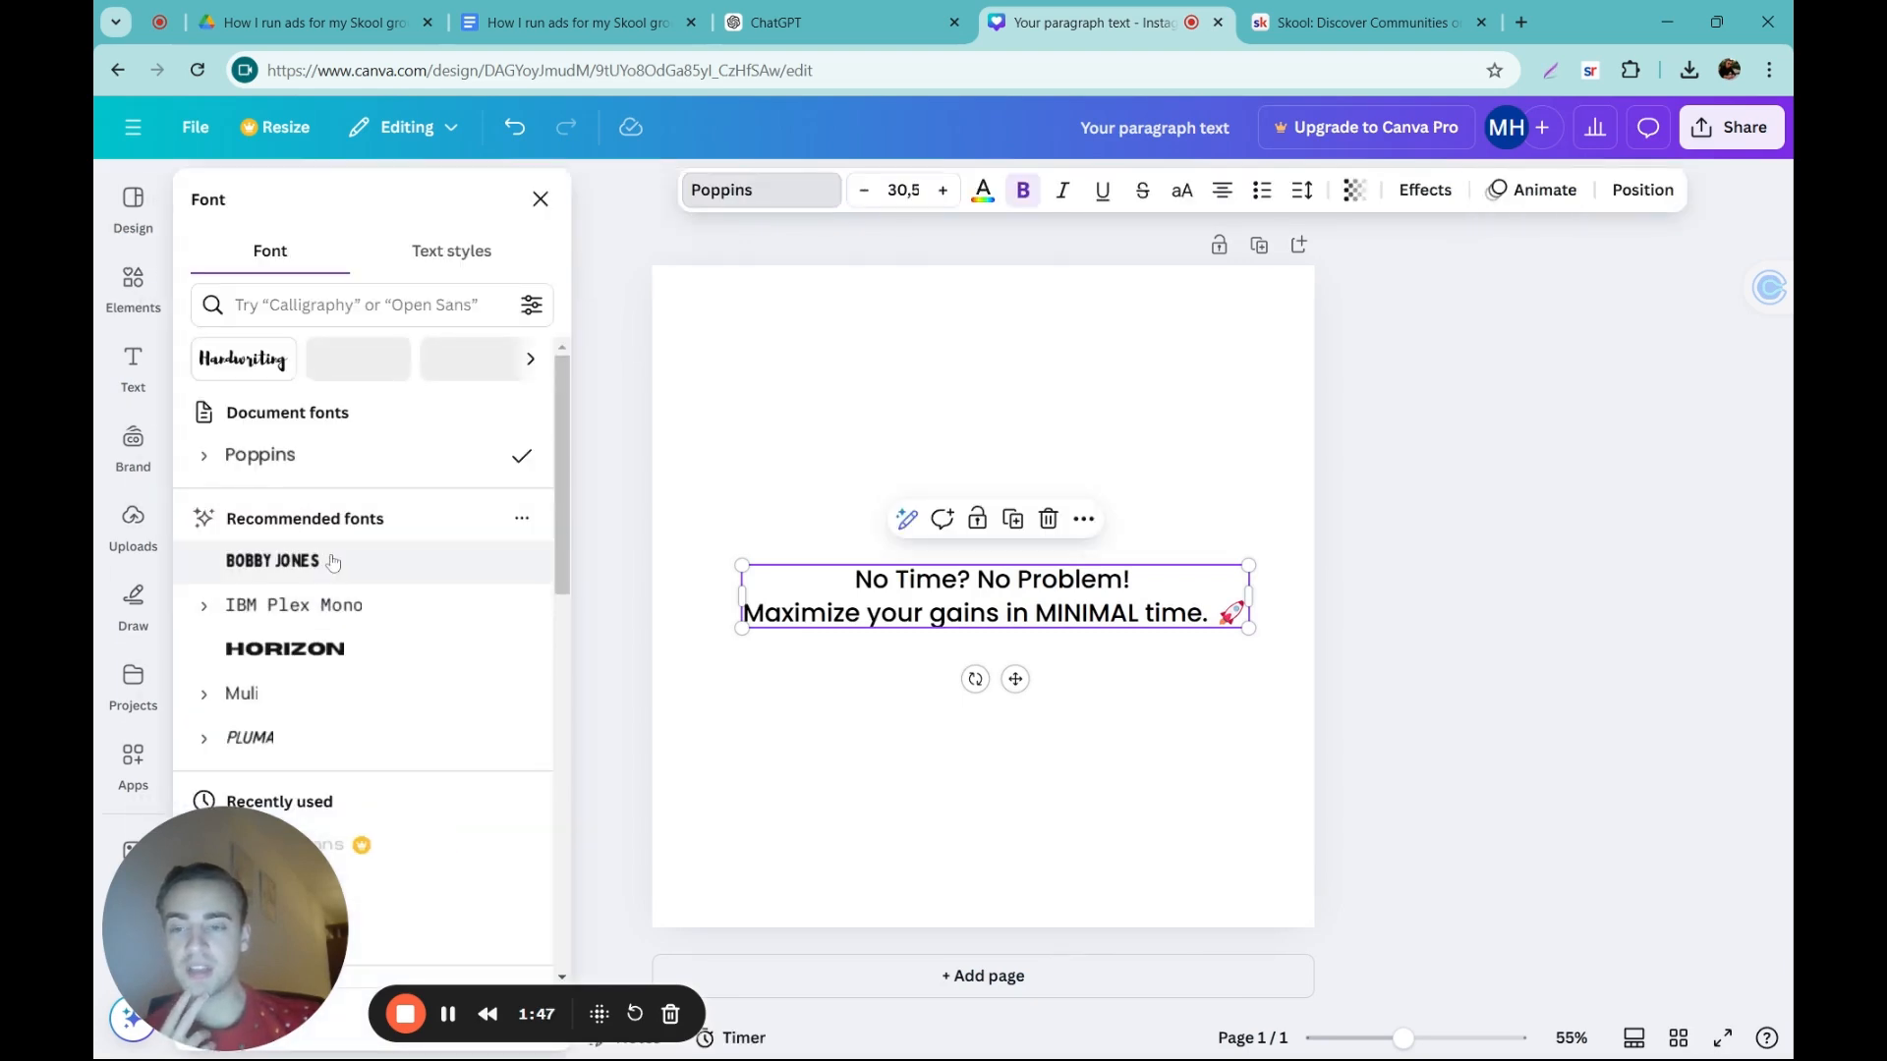
pyautogui.scroll(-2, 319, 600)
pyautogui.scroll(-1, 319, 589)
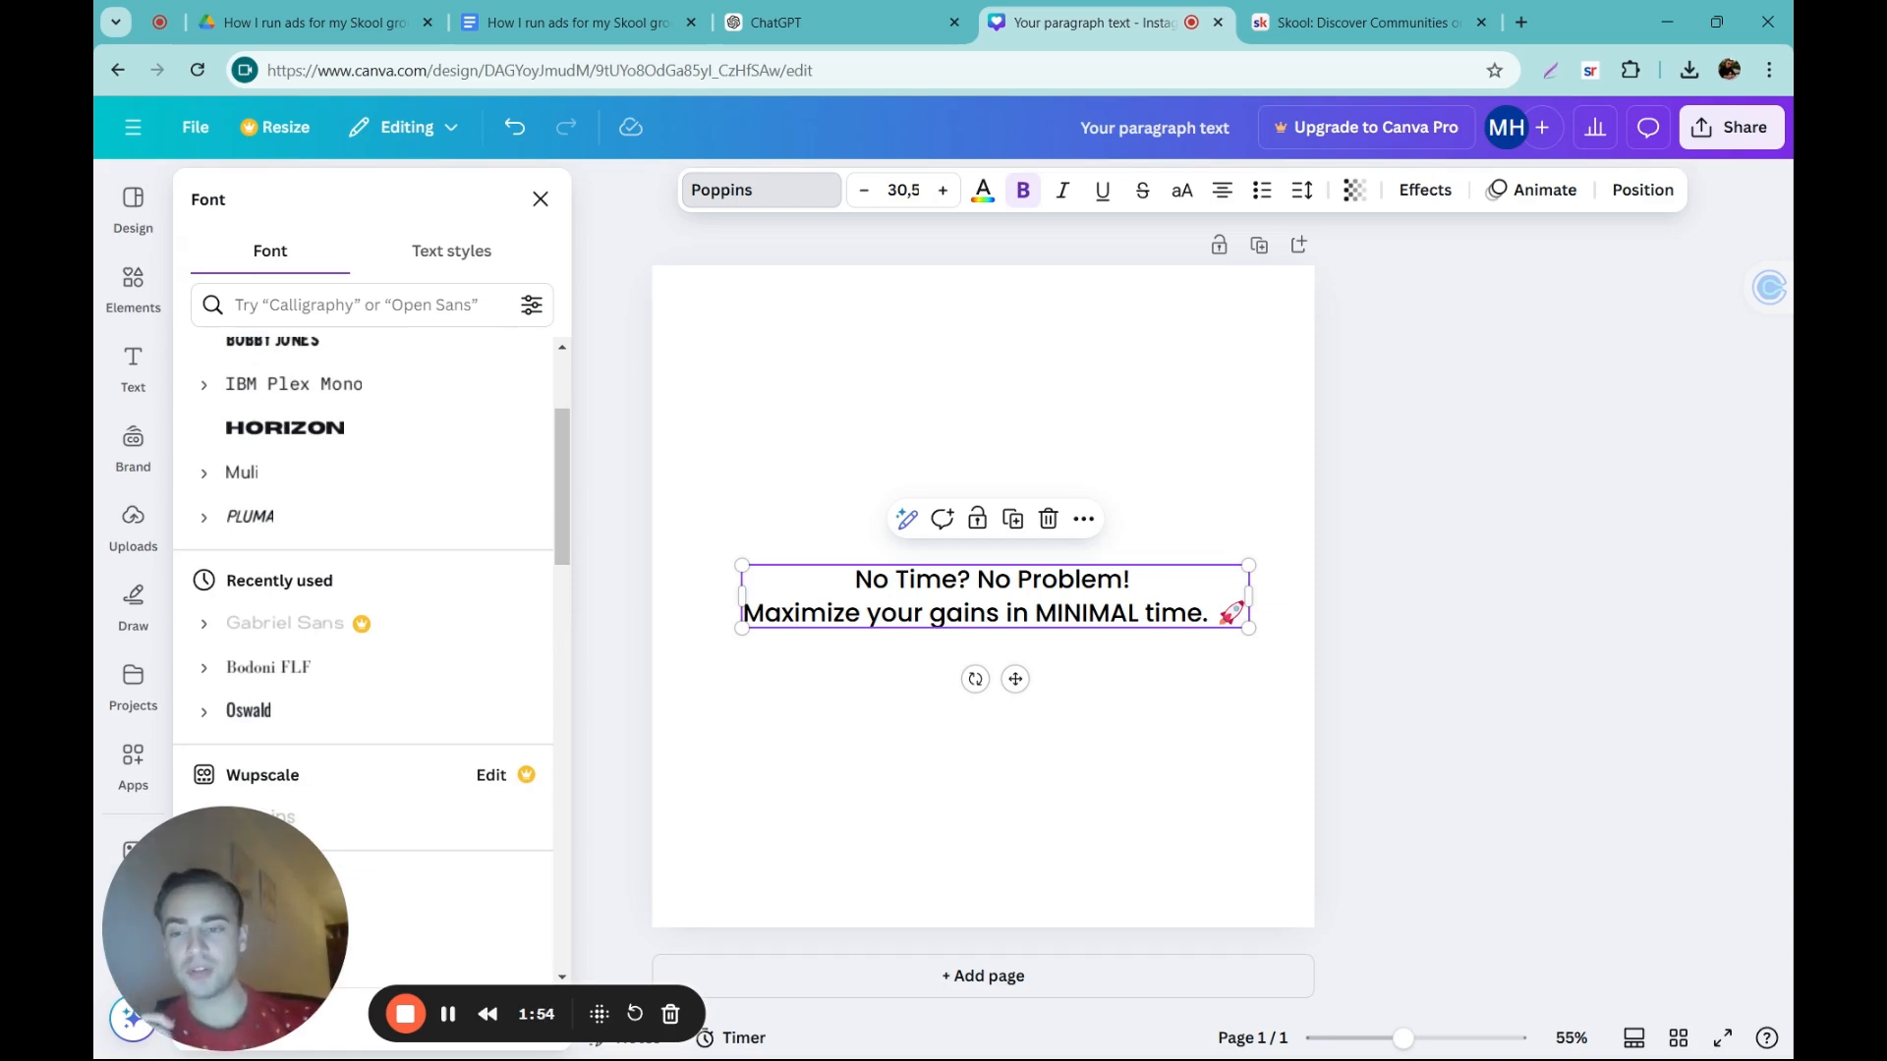
pyautogui.scroll(3, 463, 514)
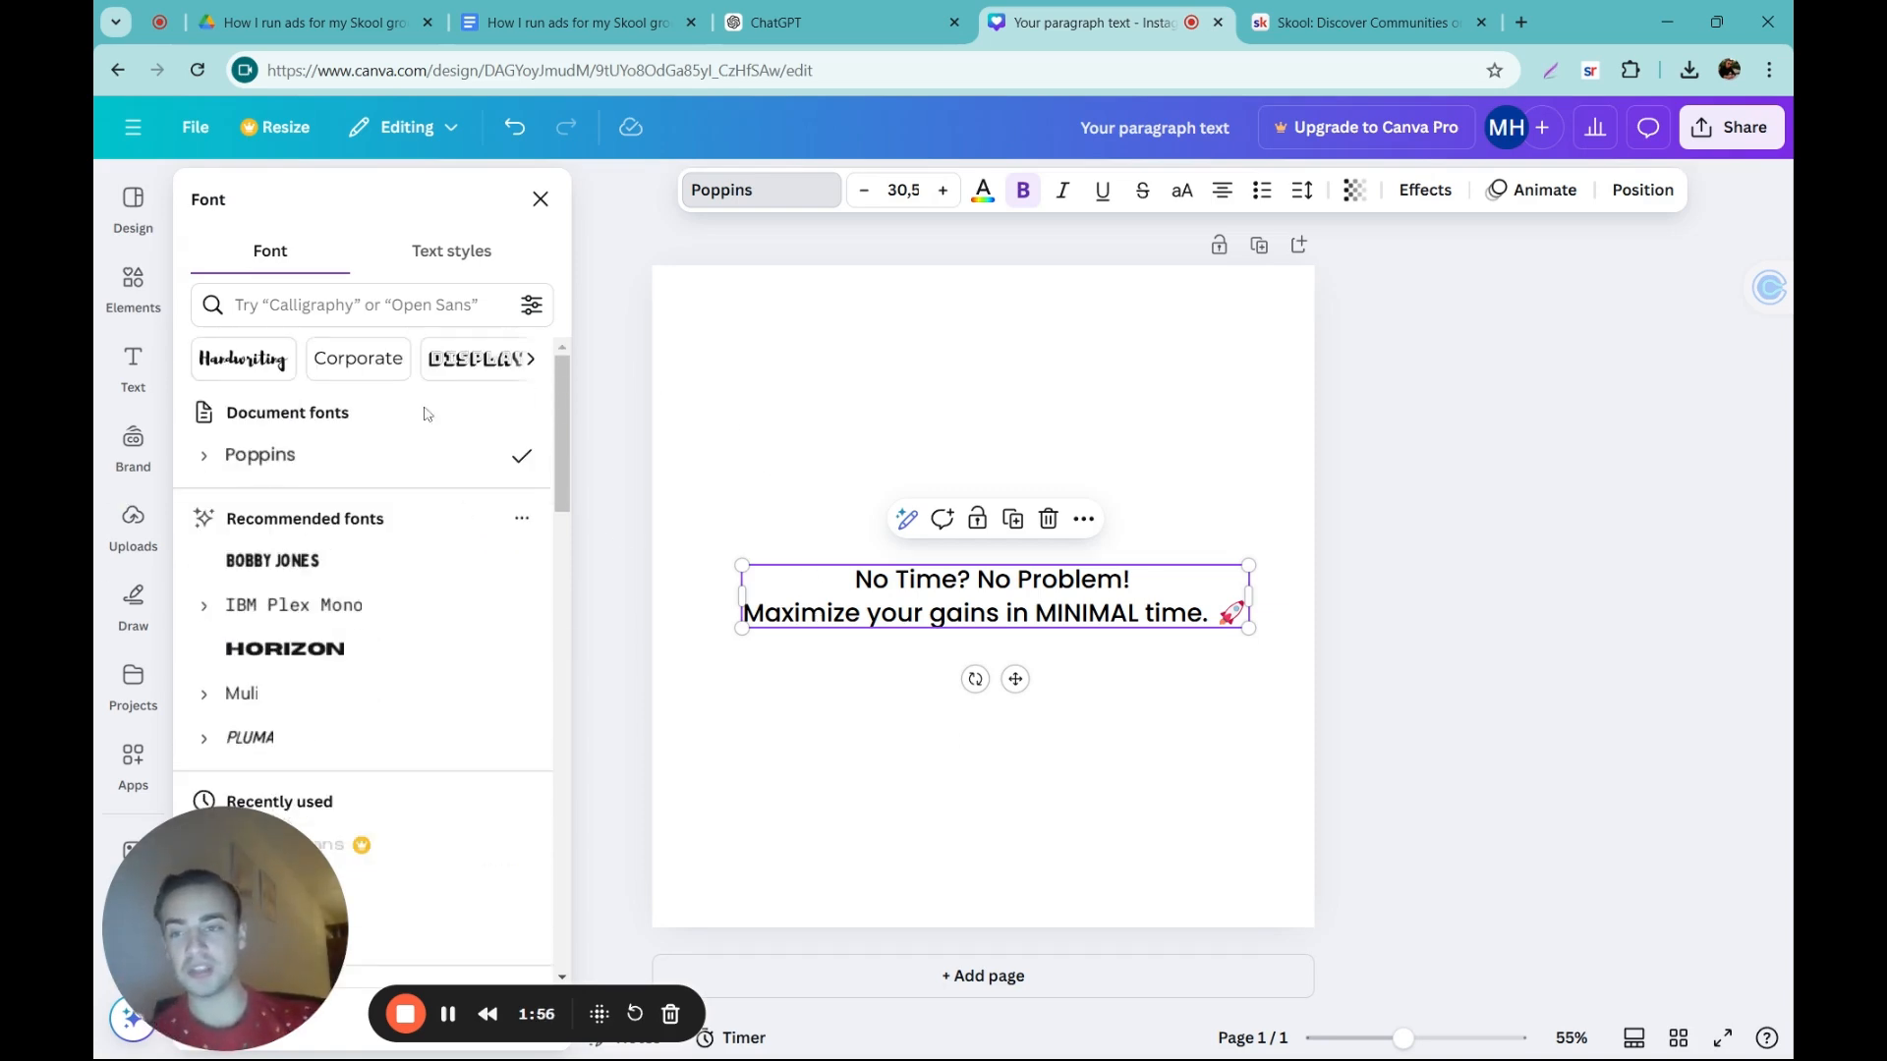
pyautogui.click(660, 335)
pyautogui.click(983, 587)
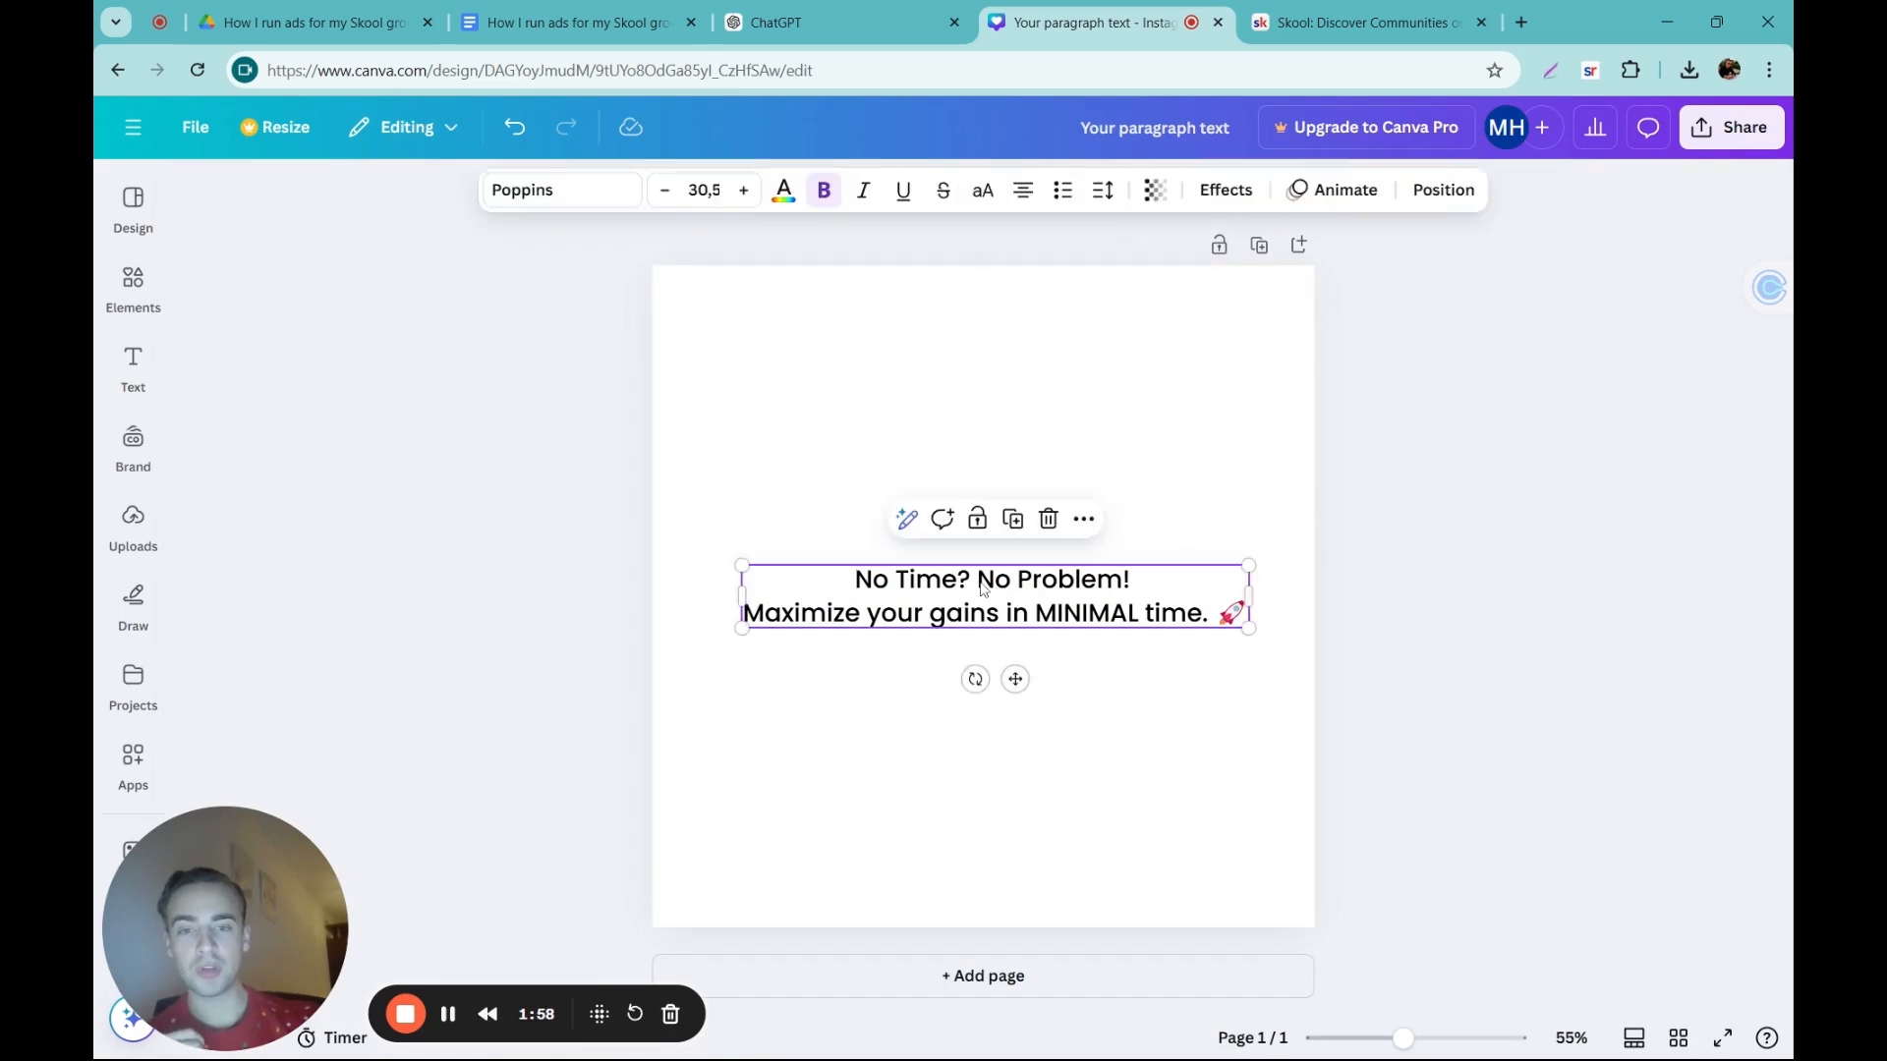
# Step: Try the dark green brand color on the ad text and set it back to black
pyautogui.click(784, 191)
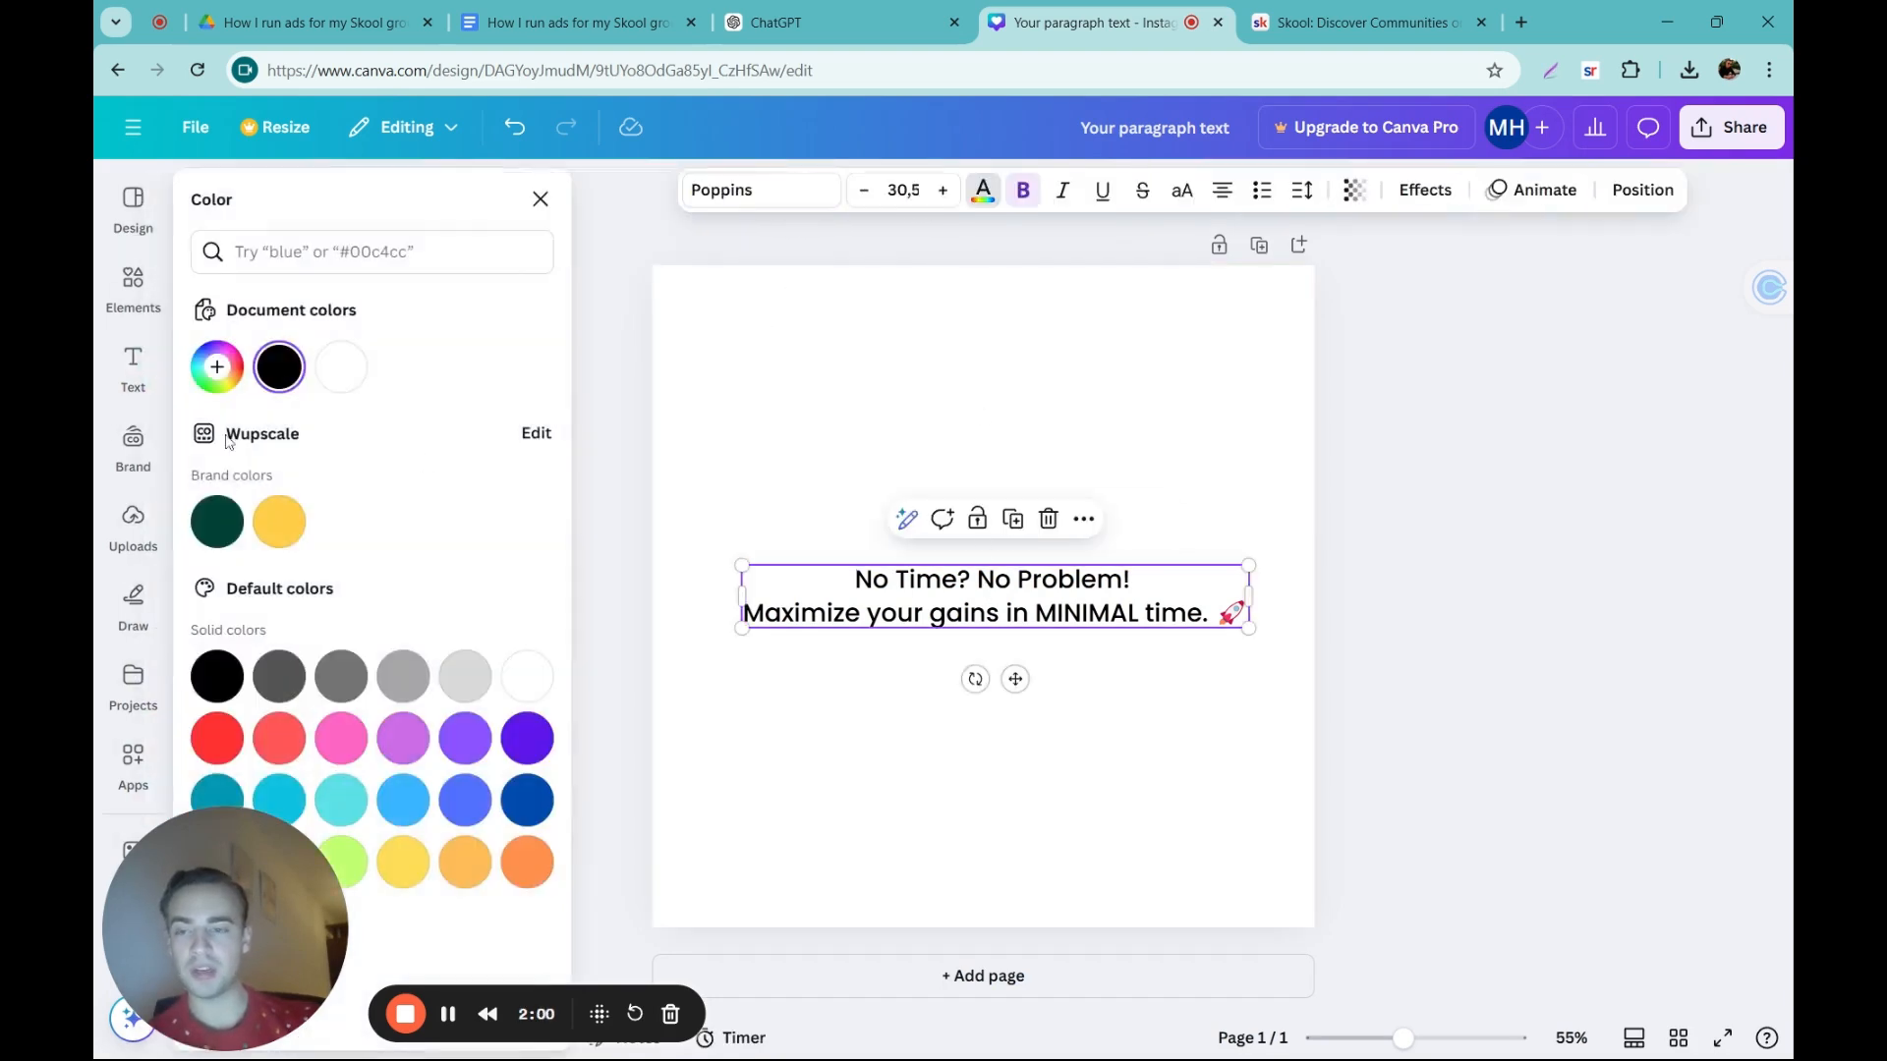
pyautogui.click(228, 524)
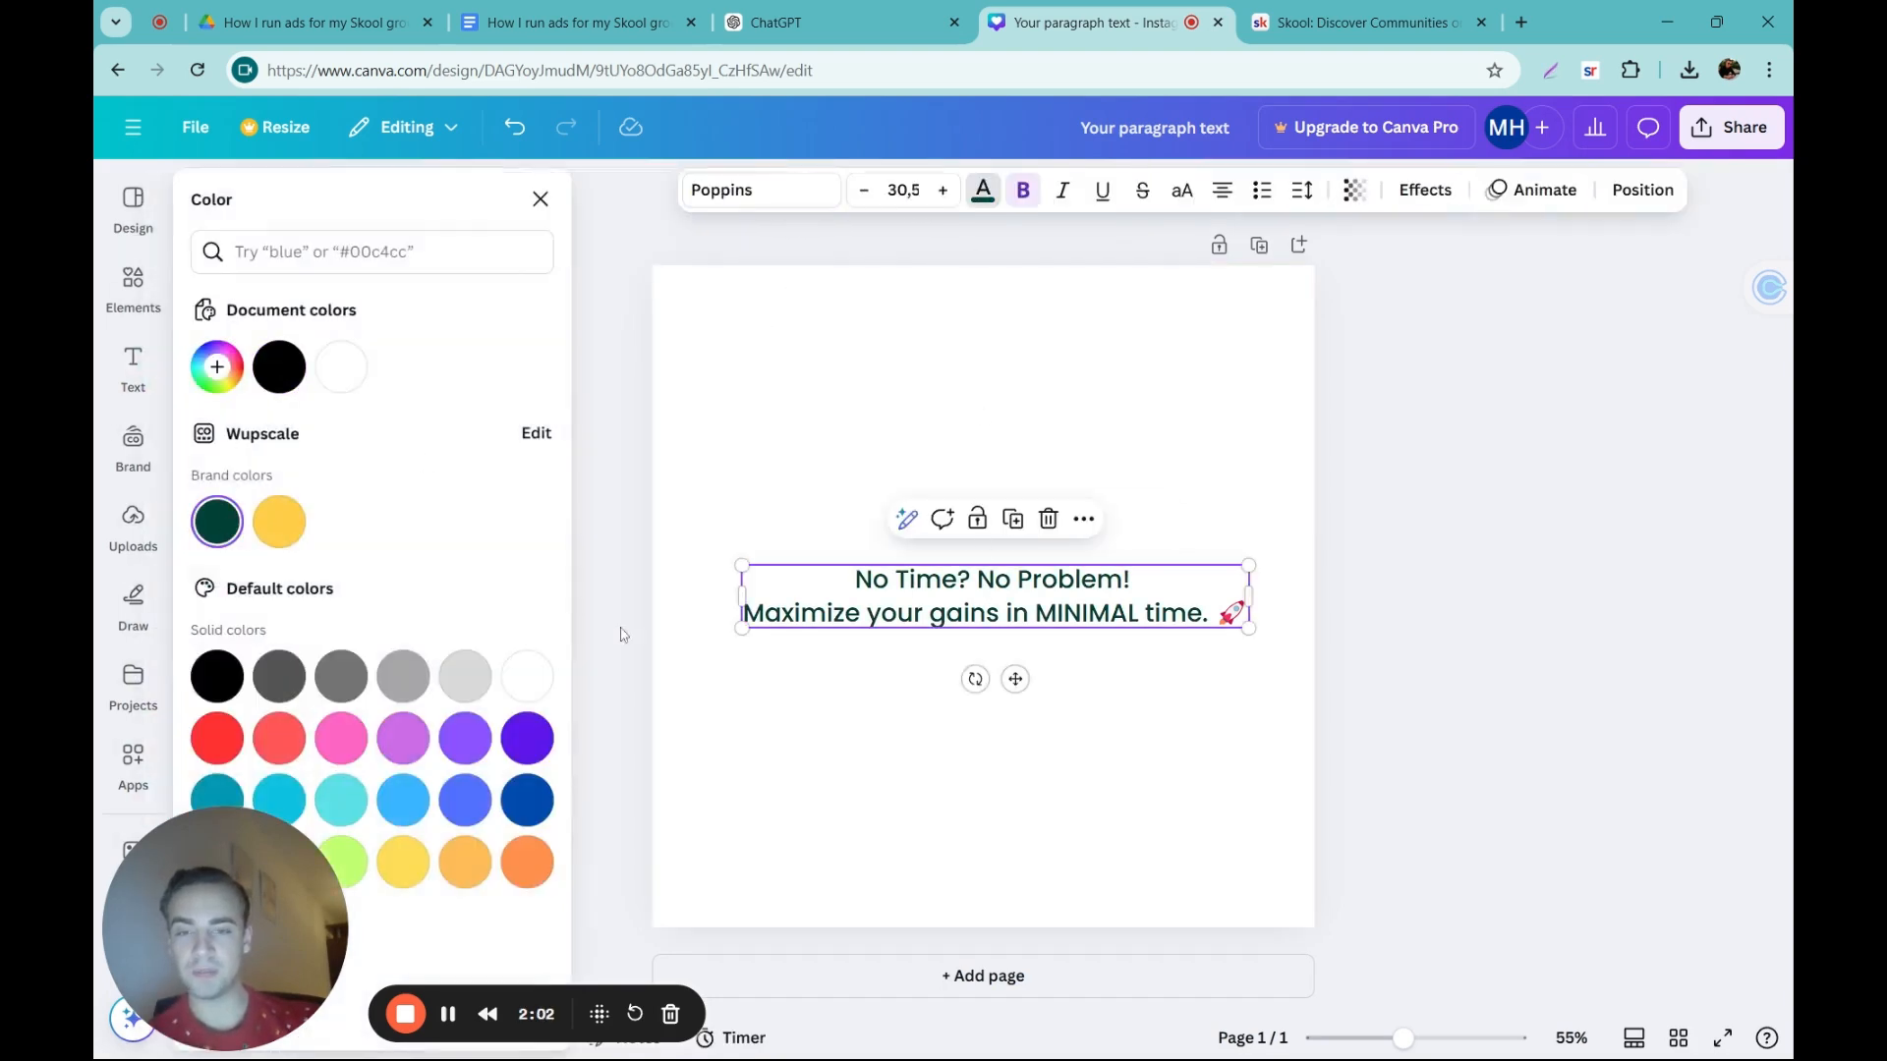
pyautogui.click(279, 366)
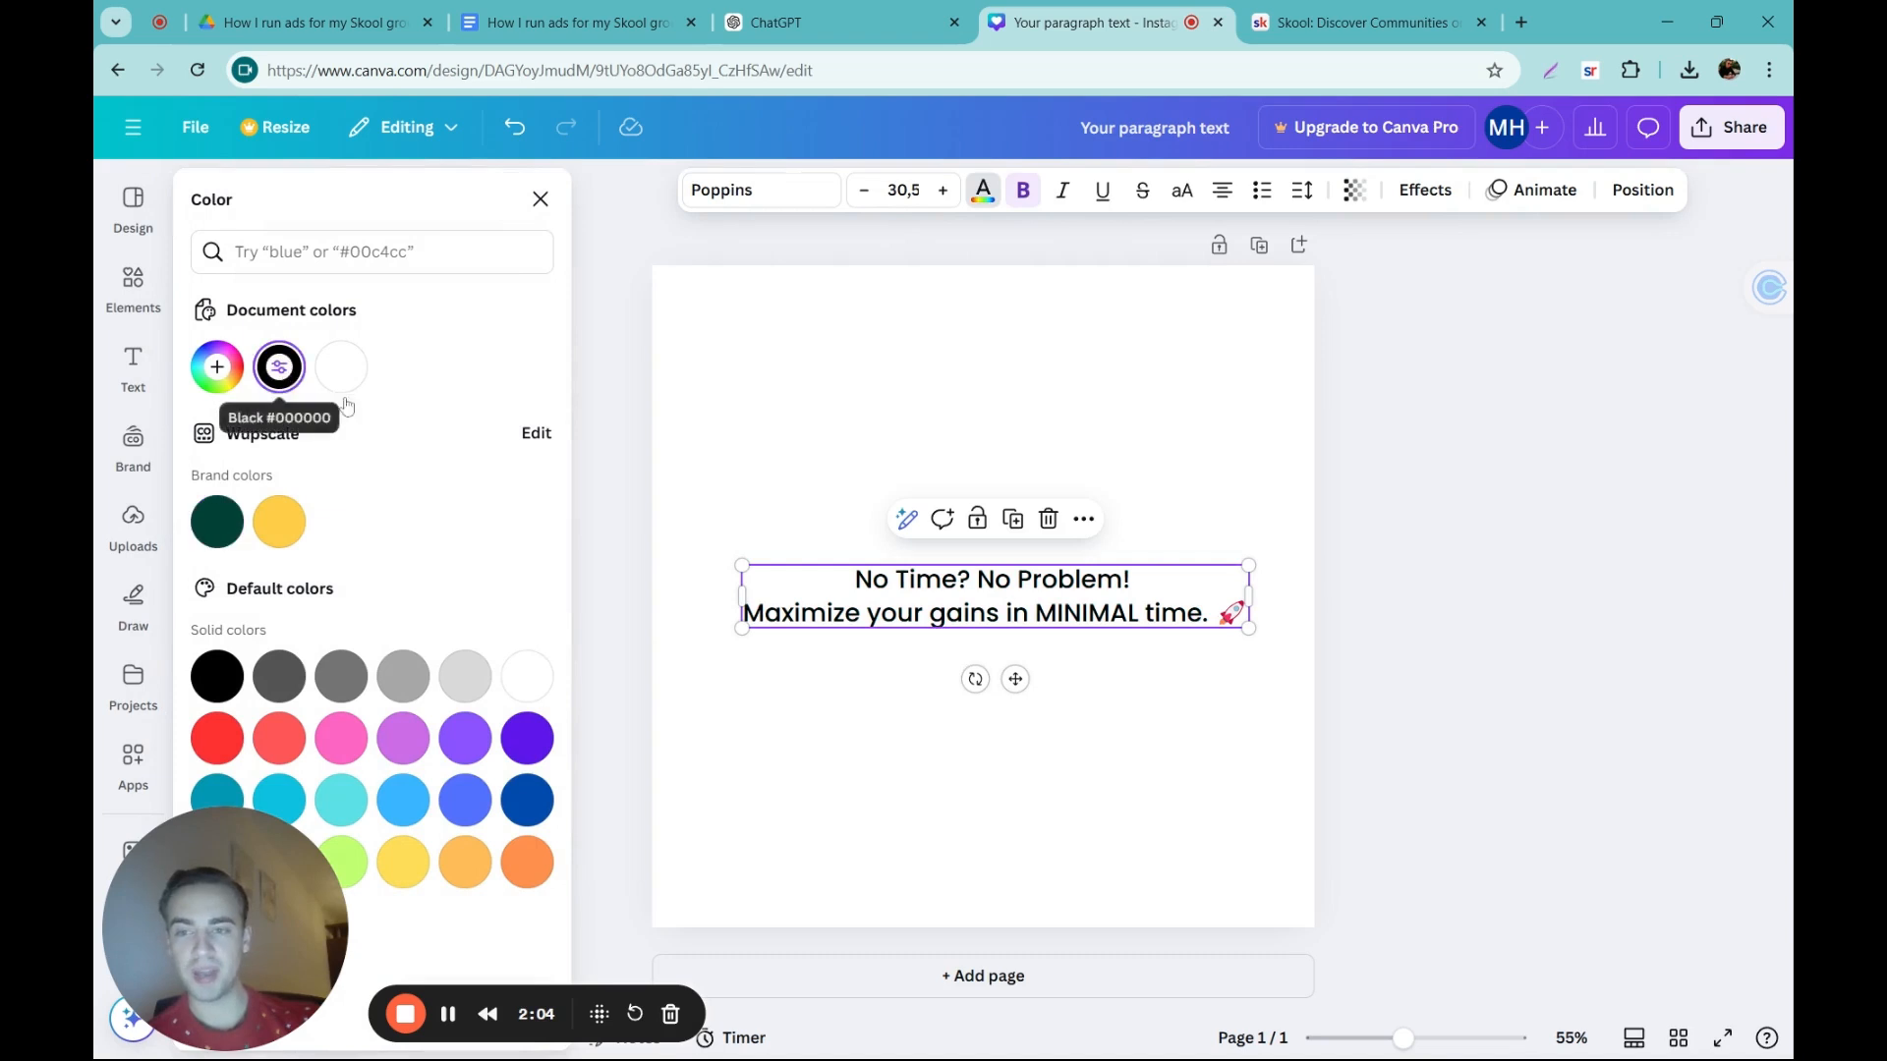
# Step: Enlarge the ad text, narrow its box so it wraps onto three lines, and center it slightly above the middle of the page
pyautogui.moveTo(742, 563); pyautogui.dragTo(665, 556)
pyautogui.moveTo(1253, 602); pyautogui.dragTo(1148, 602)
pyautogui.press('Escape')
pyautogui.moveTo(889, 614); pyautogui.dragTo(971, 528)
pyautogui.click(521, 544)
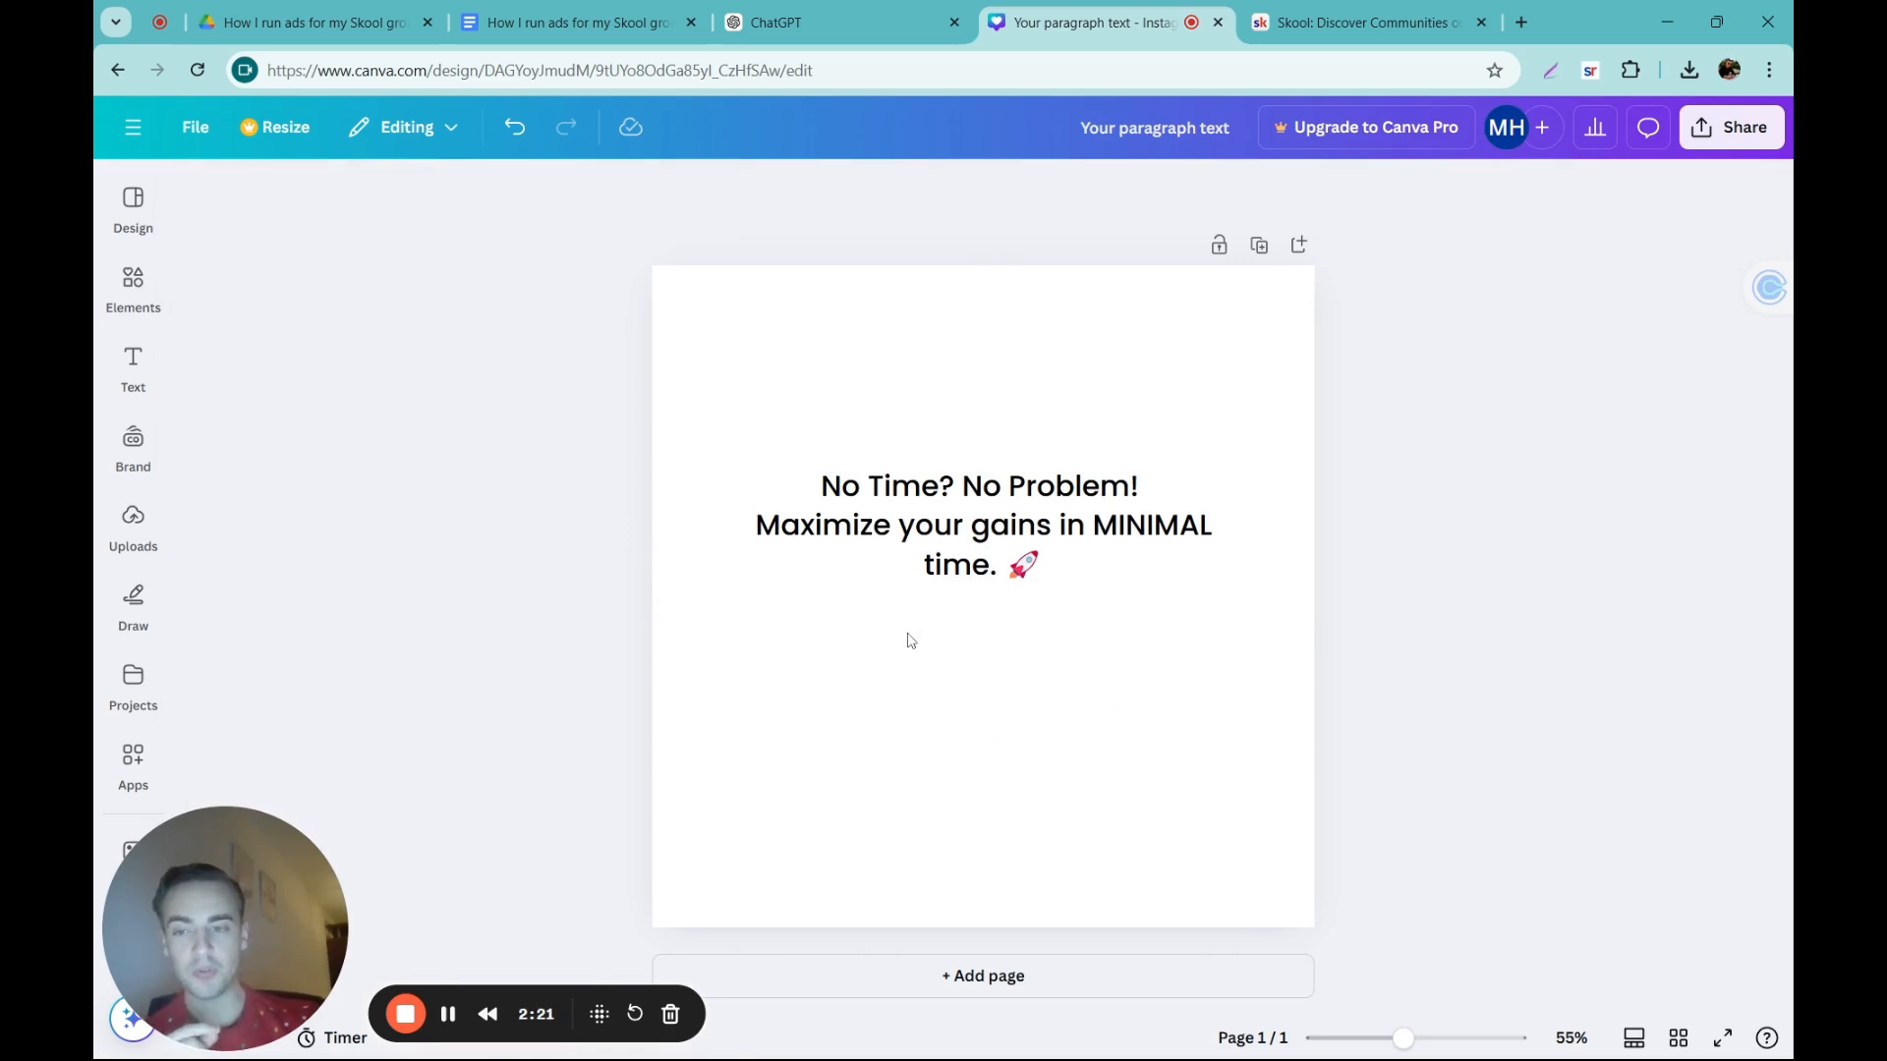
# Step: Switch to Skool's community discovery page and open The Neuro-Coach Method -Gratis group's about page
pyautogui.click(1322, 35)
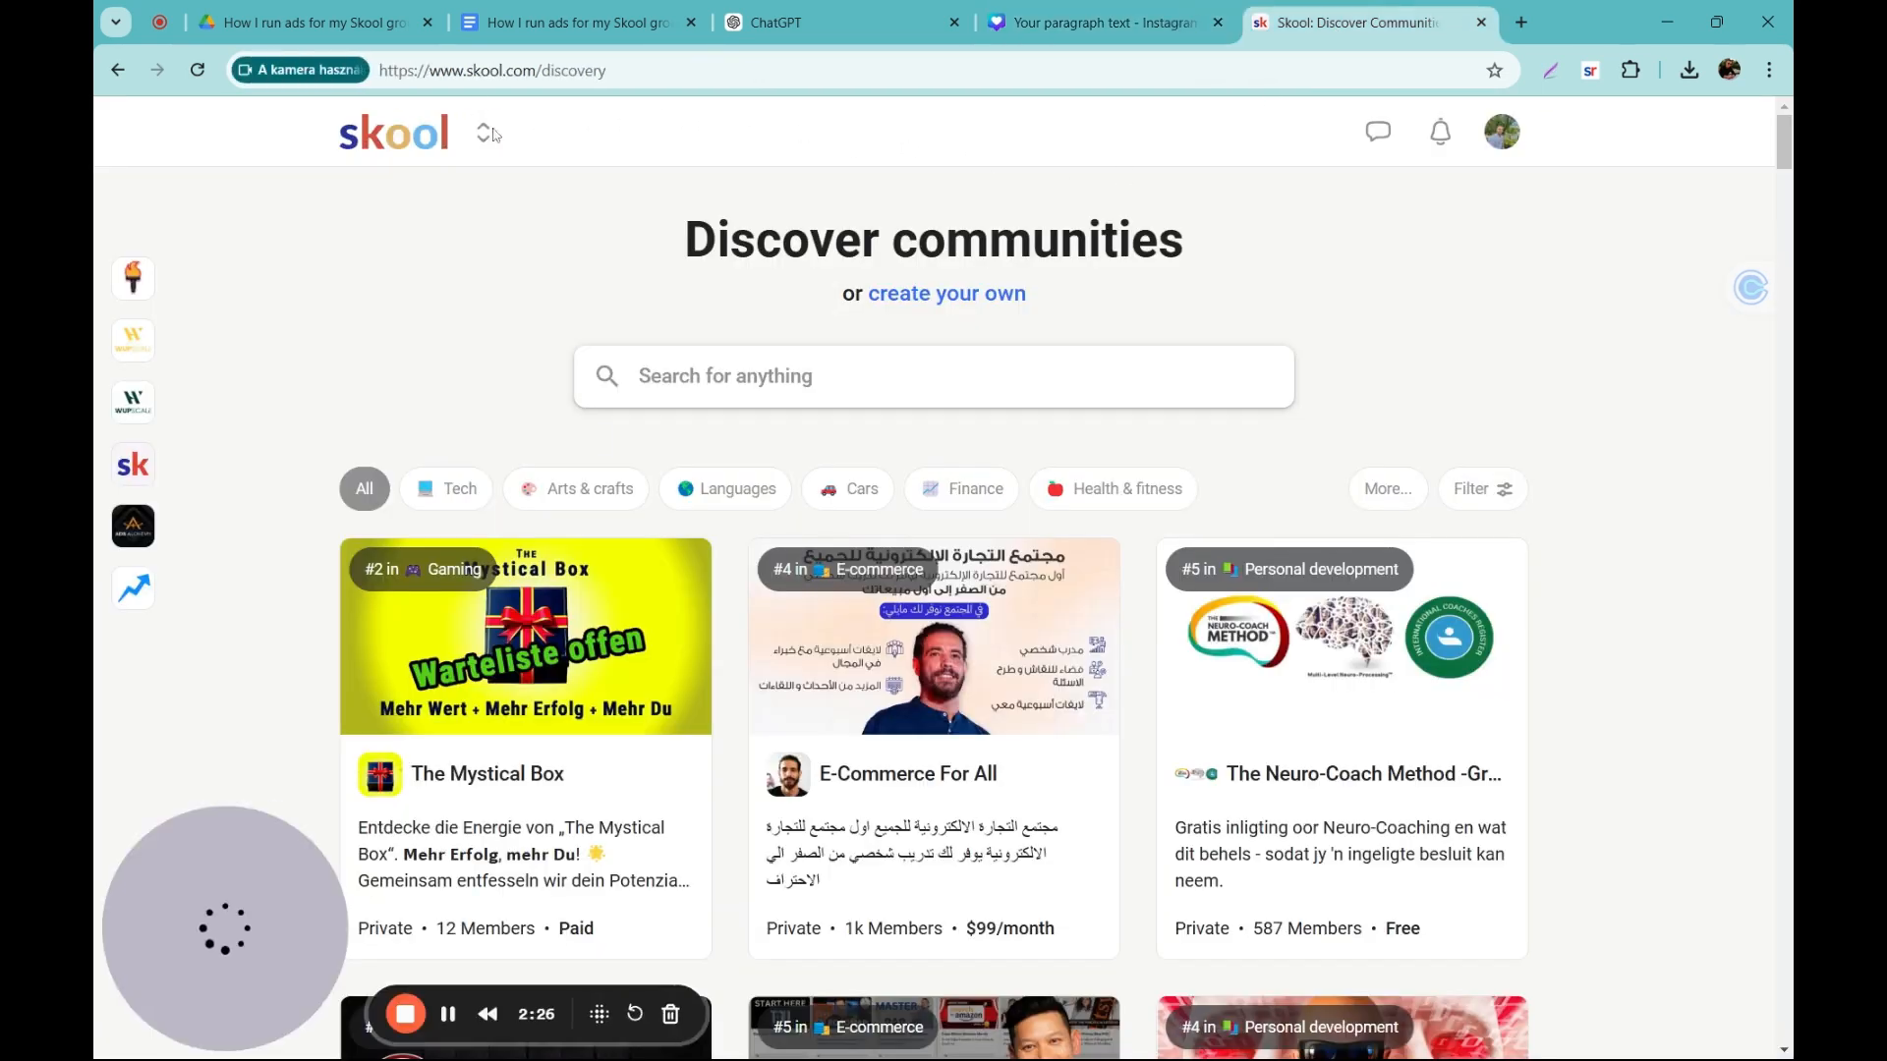
pyautogui.scroll(-1, 1214, 573)
pyautogui.scroll(-2, 1686, 678)
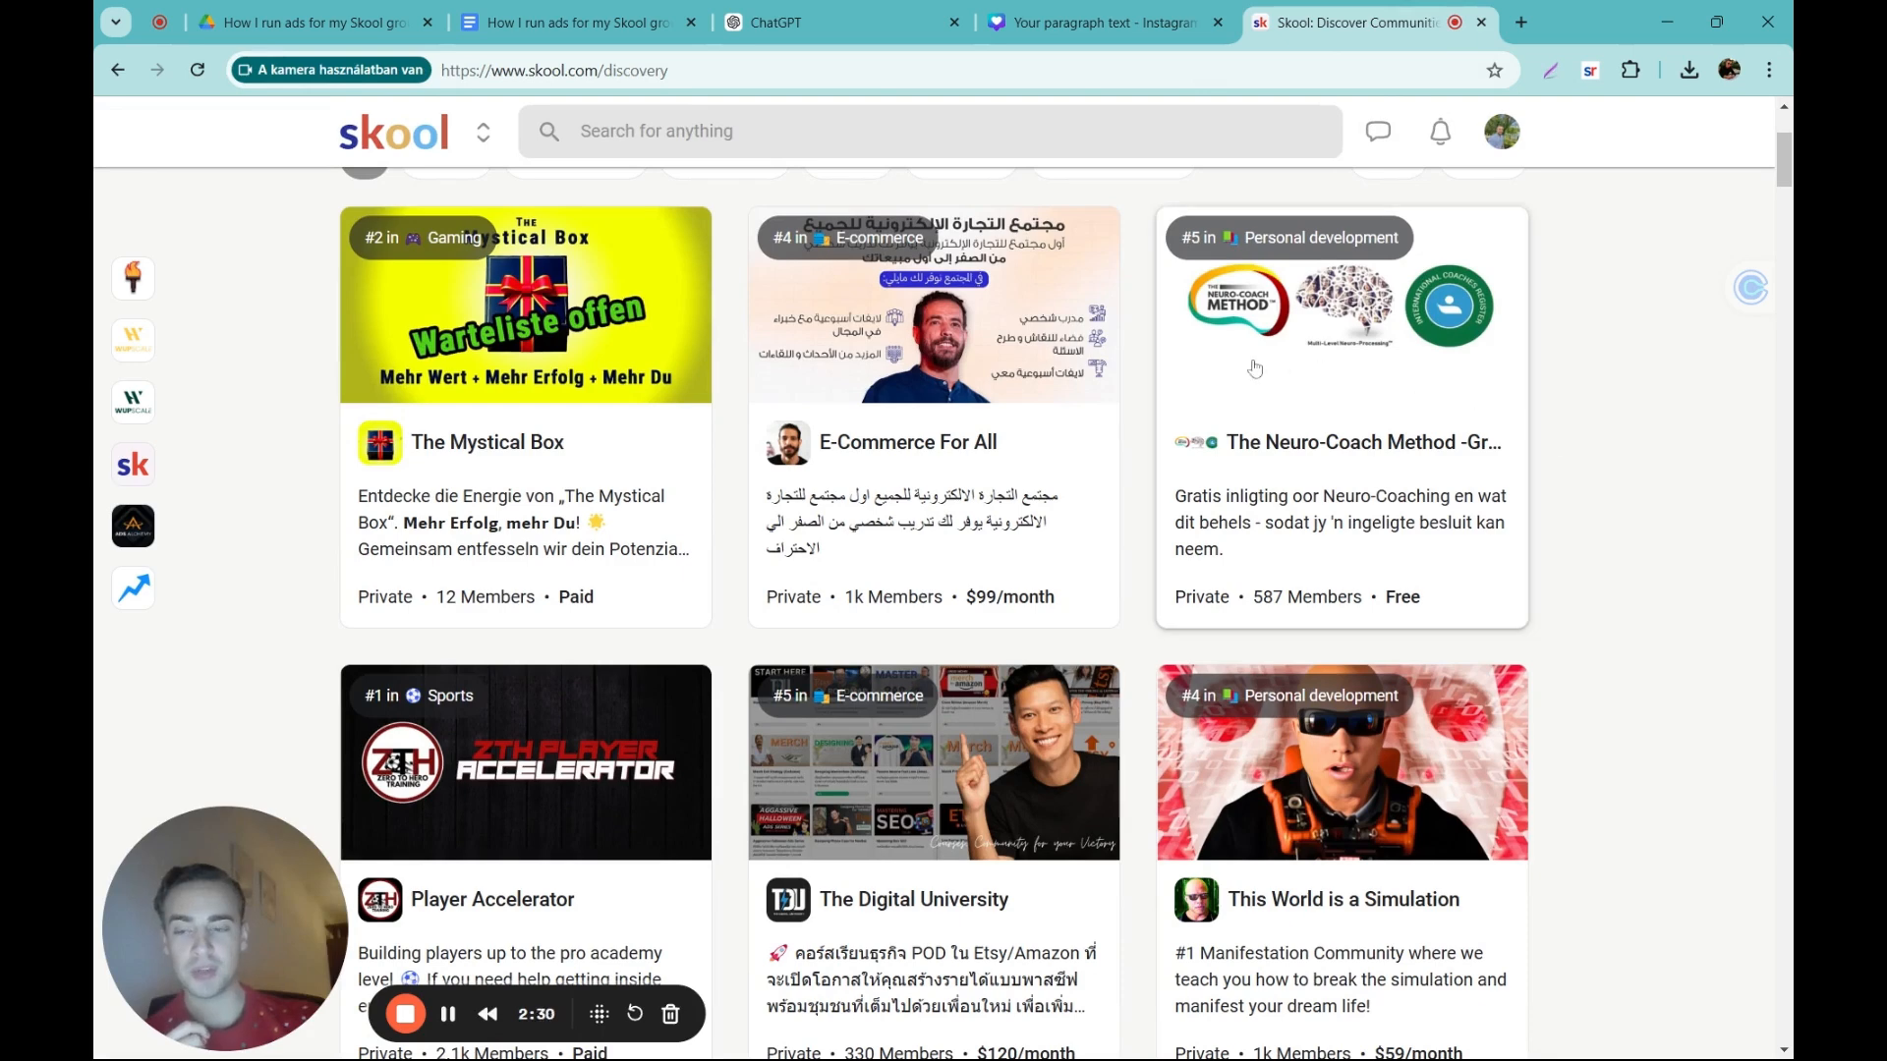
pyautogui.click(1329, 389)
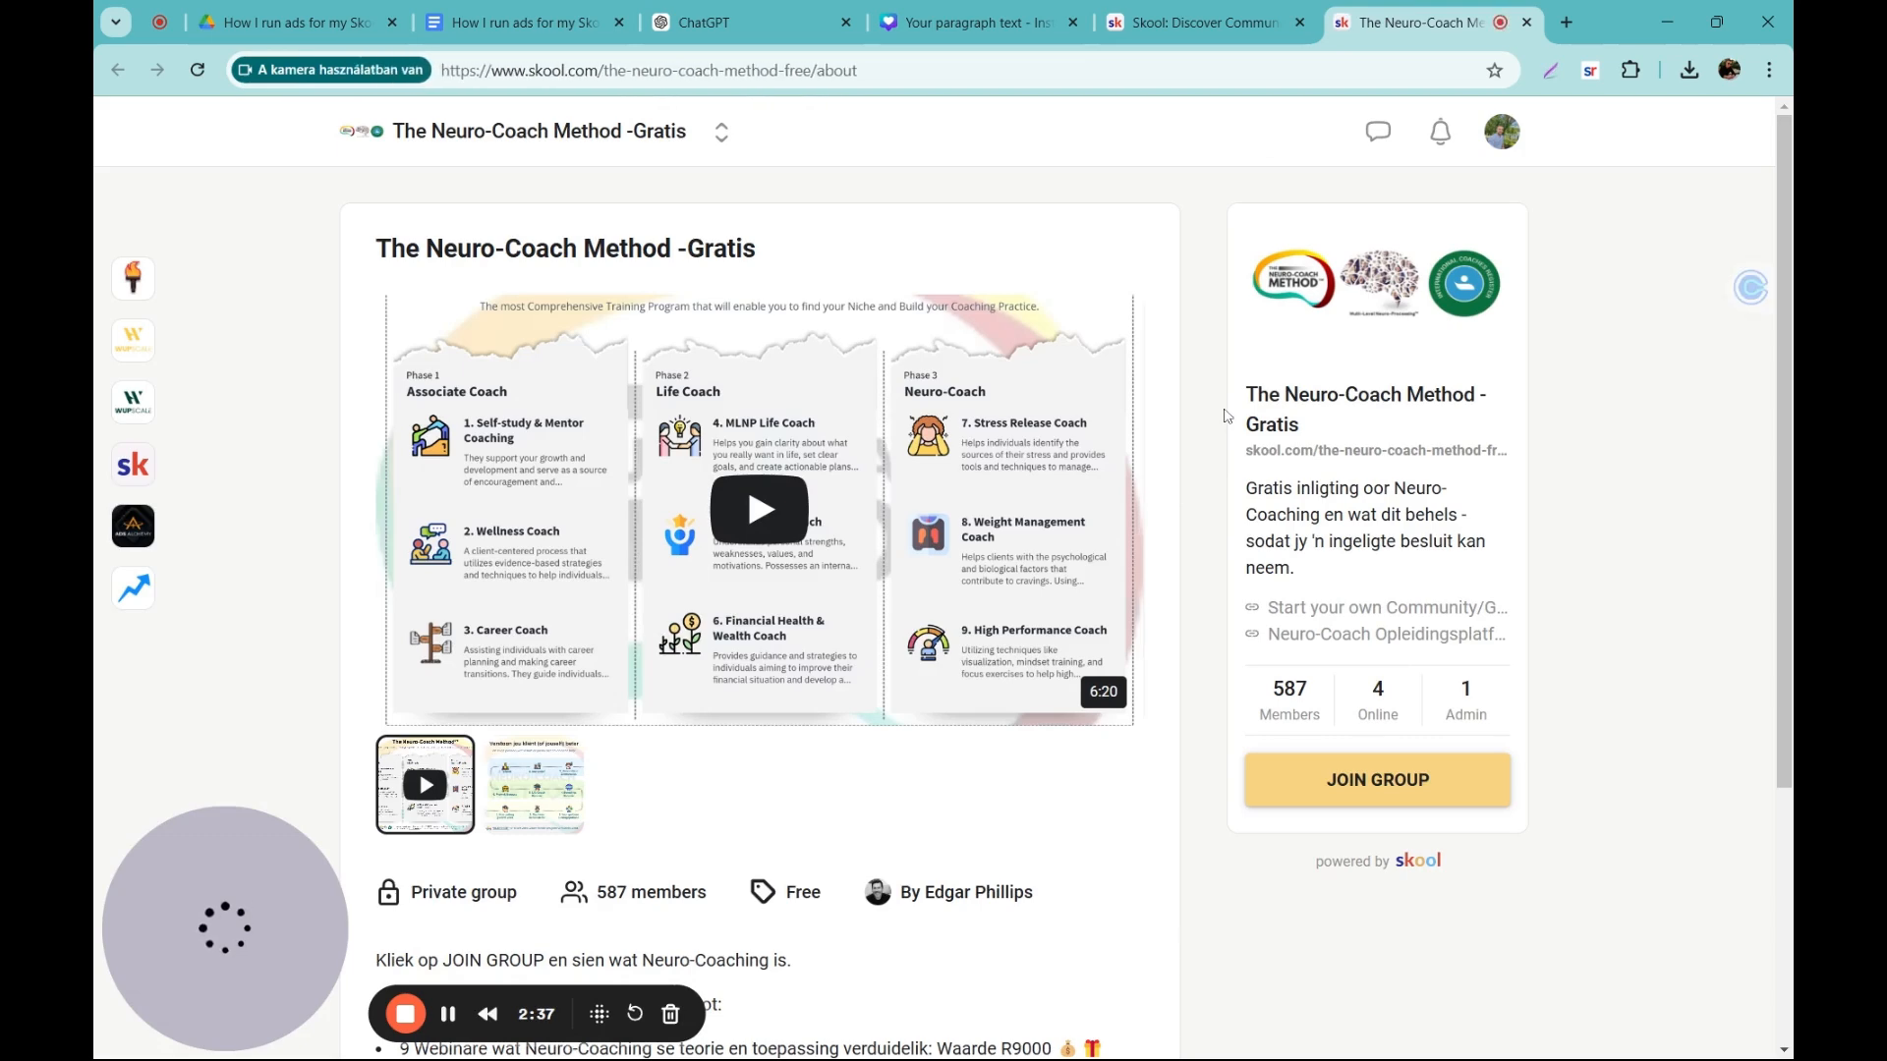
# Step: Capture a screenshot of the group's JOIN GROUP button and paste it into the Canva design
pyautogui.click(1550, 69)
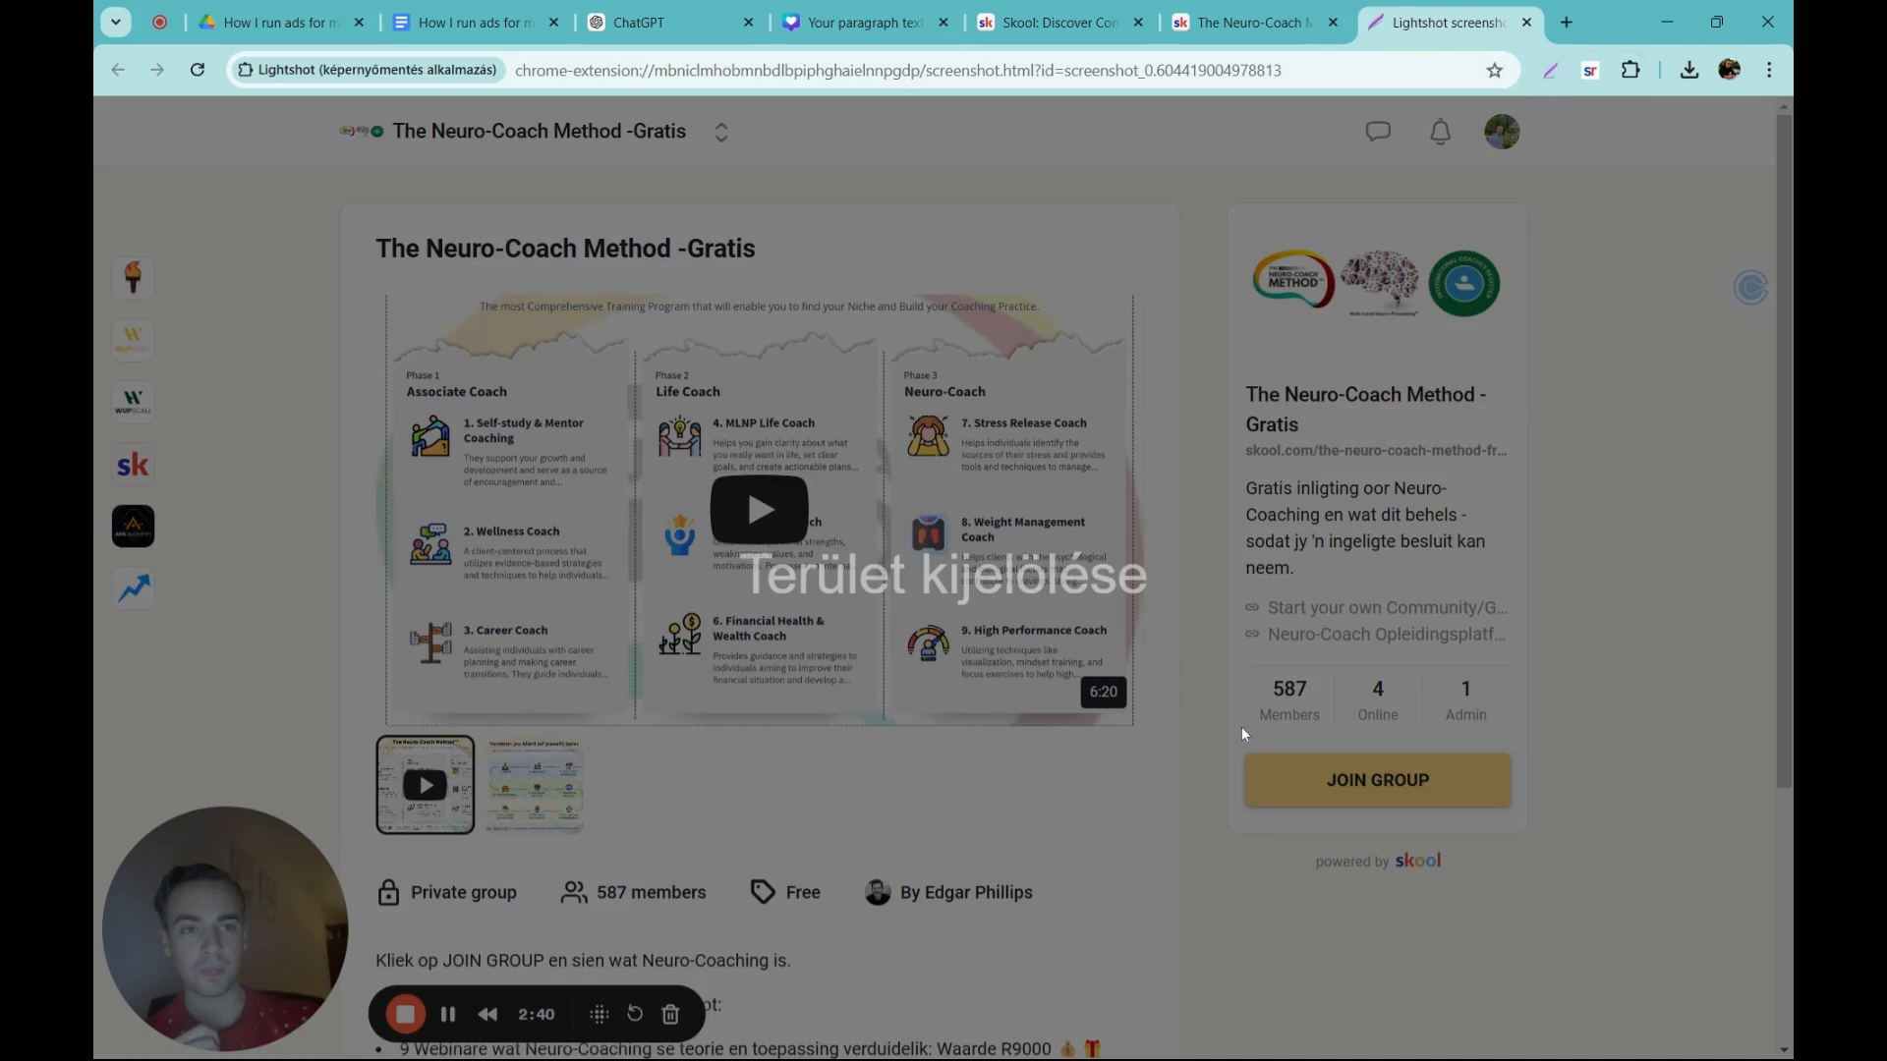
pyautogui.moveTo(1230, 739); pyautogui.dragTo(1522, 820)
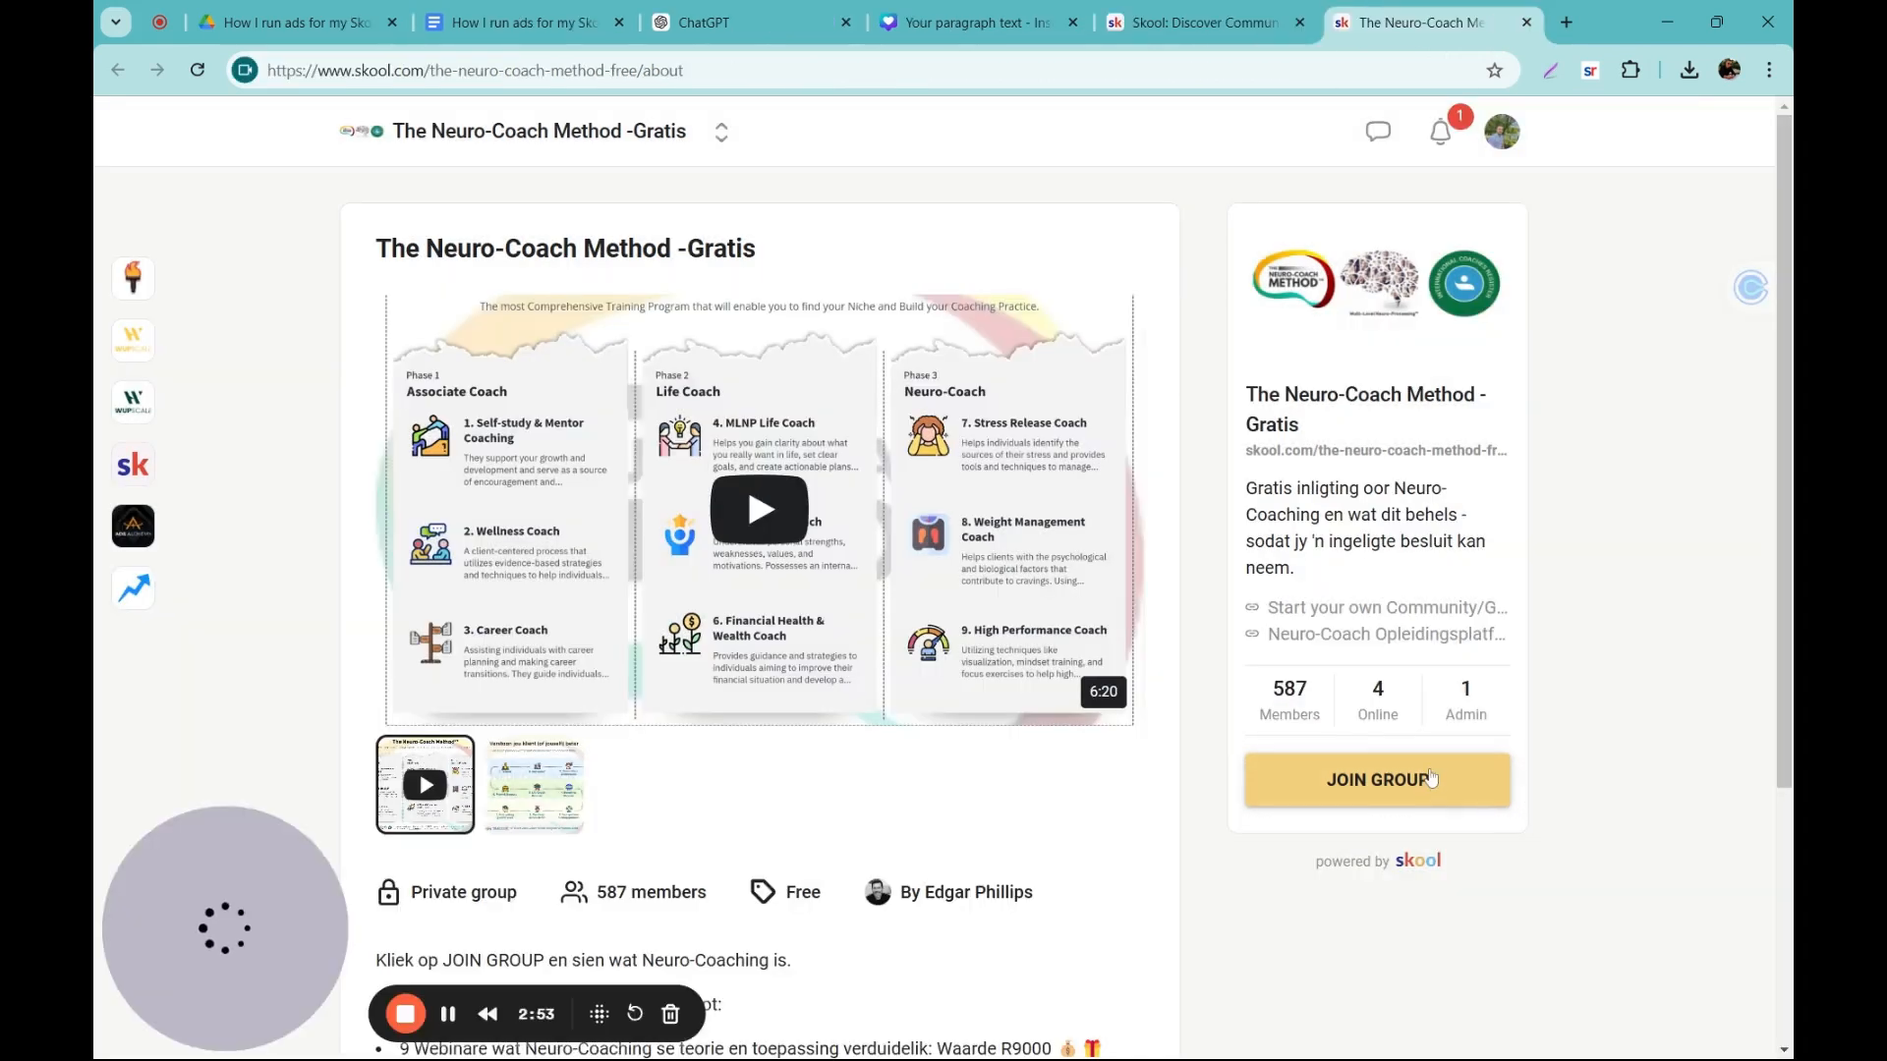
pyautogui.click(952, 24)
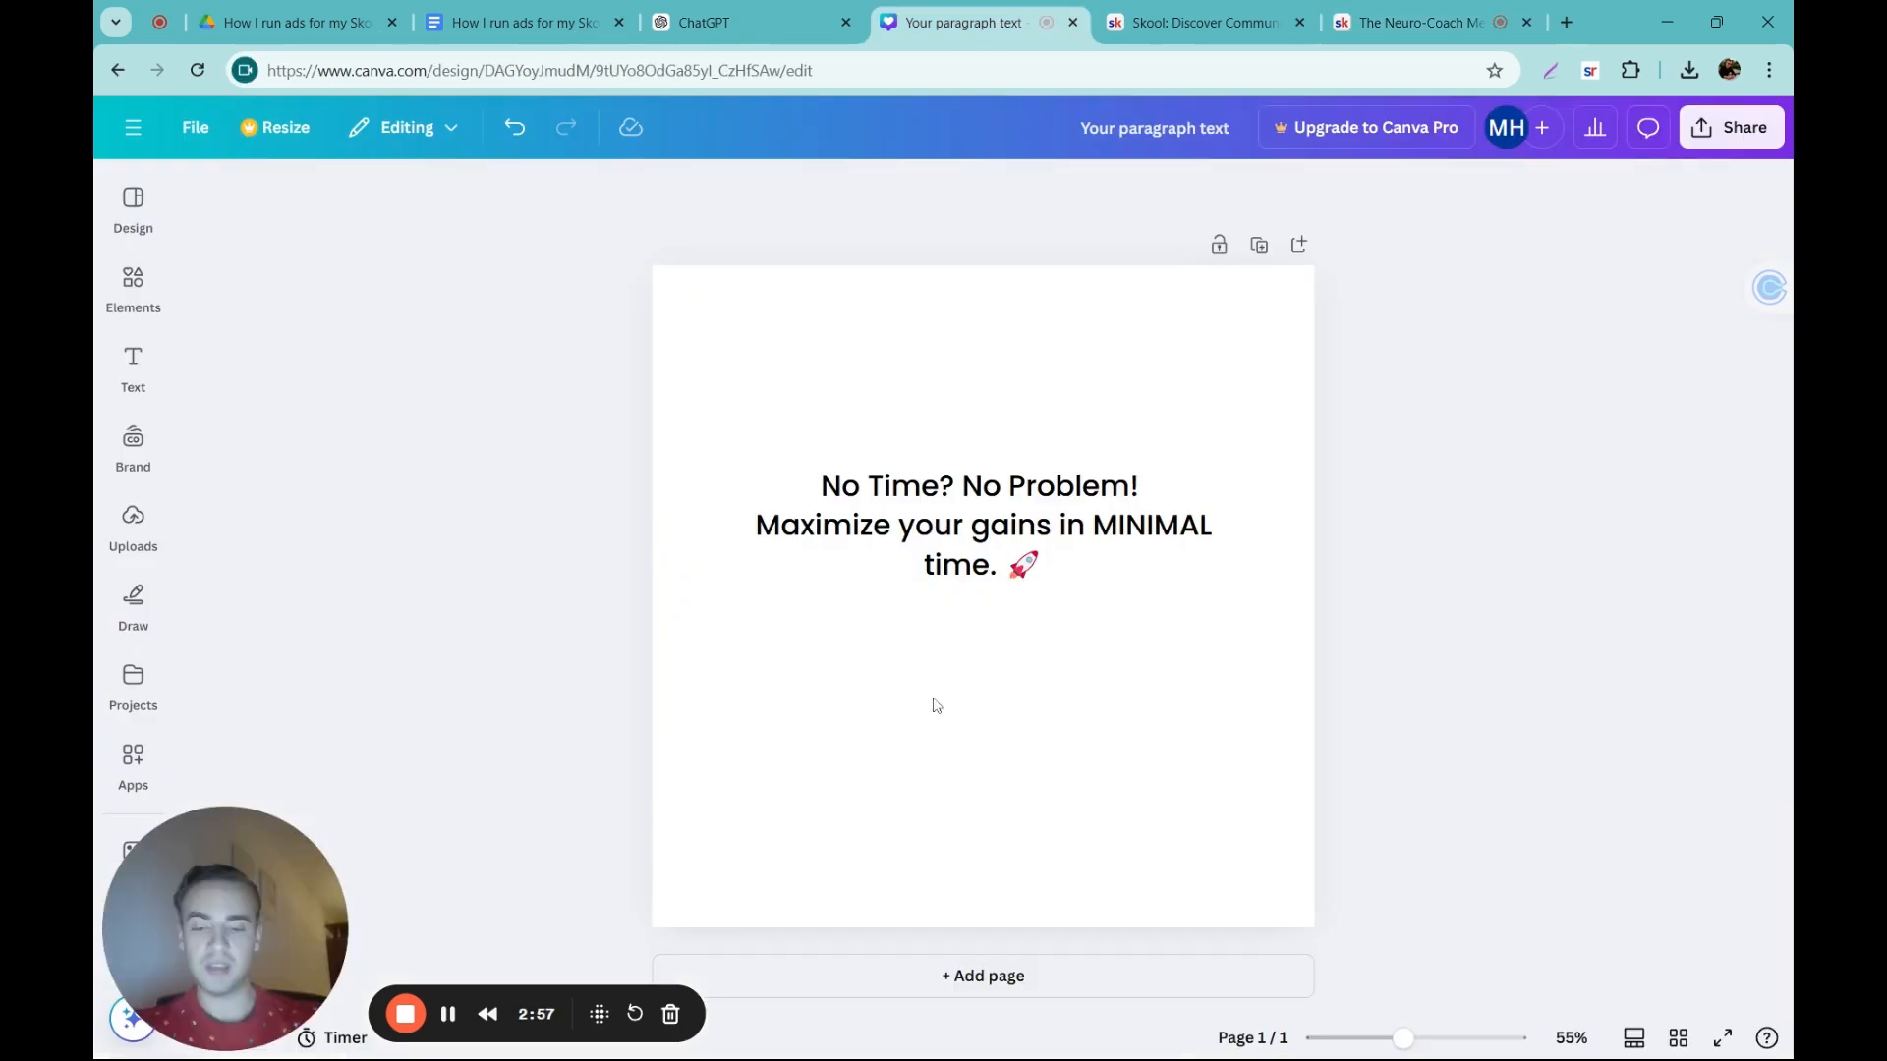
pyautogui.hotkey('ctrl', 'v')
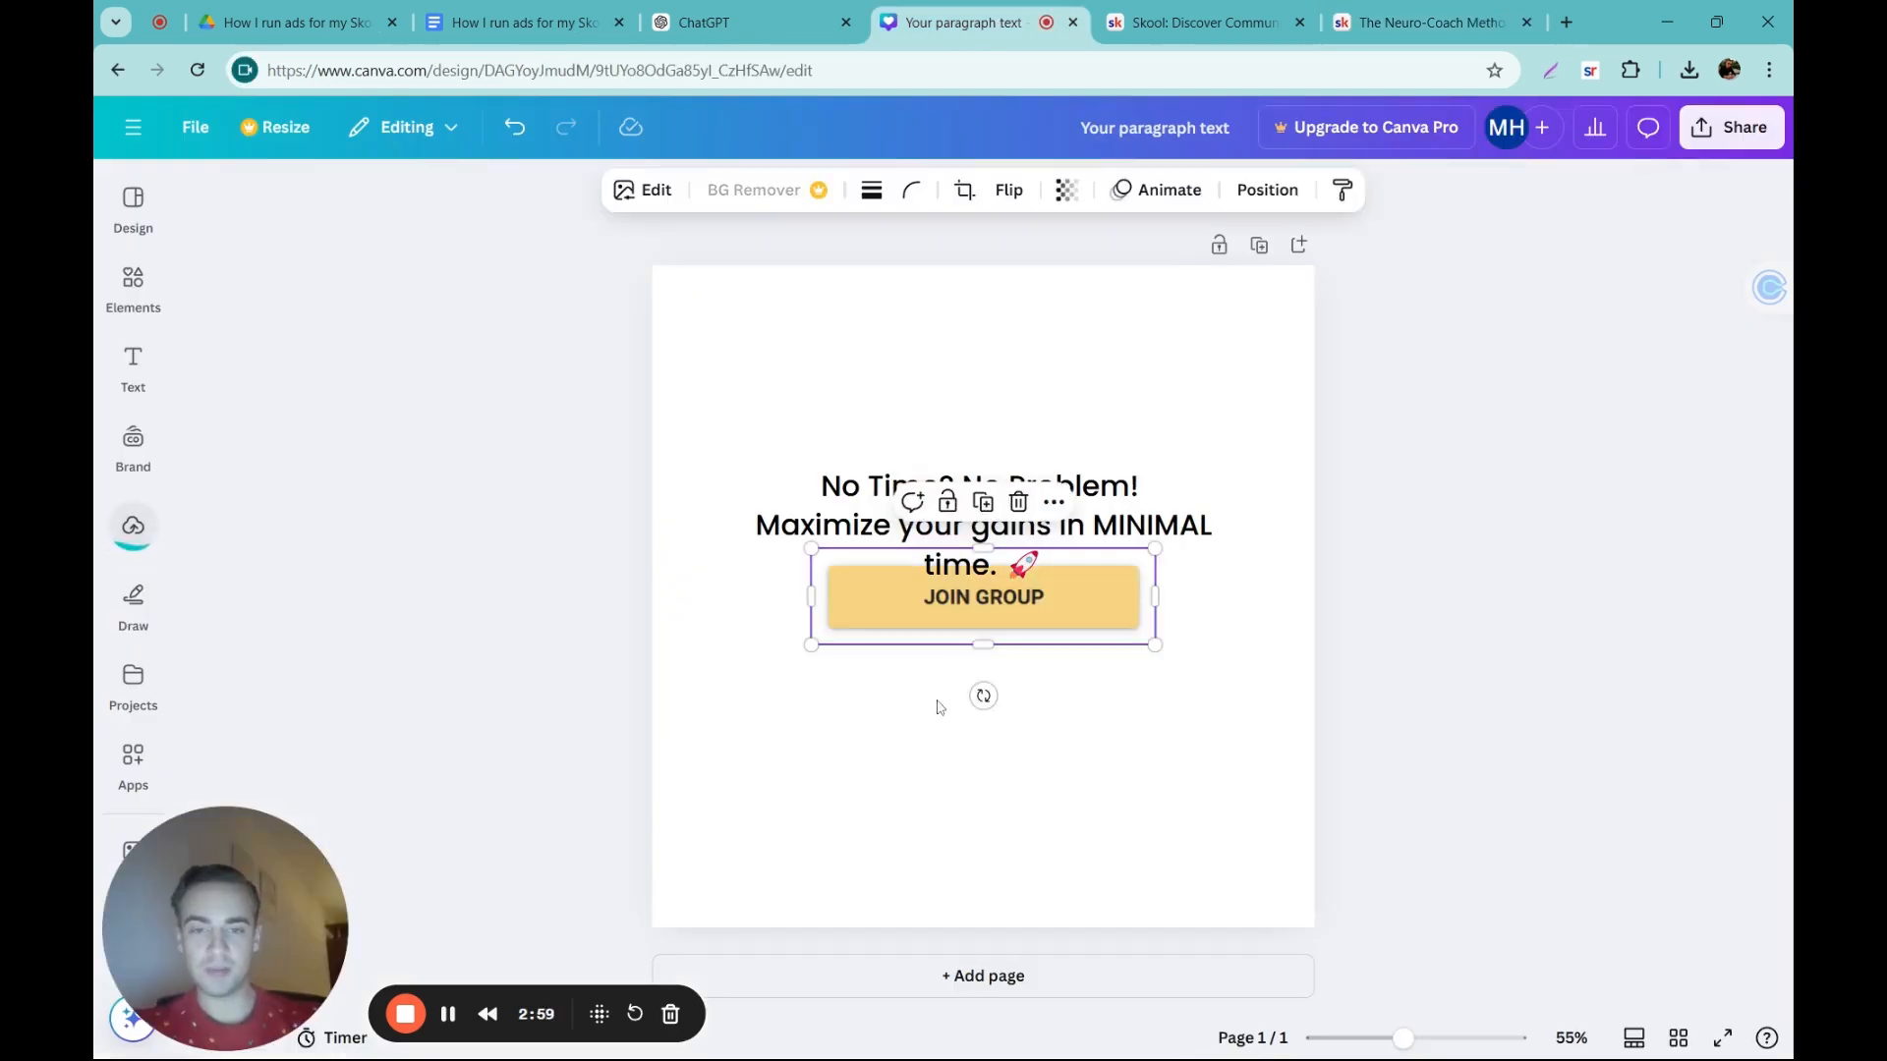
# Step: Place the JOIN GROUP image below the ad text, then enlarge the text slightly and recenter it above the button
pyautogui.moveTo(1022, 610); pyautogui.dragTo(1027, 693)
pyautogui.click(1022, 555)
pyautogui.moveTo(750, 468); pyautogui.dragTo(692, 455)
pyautogui.moveTo(893, 512); pyautogui.dragTo(928, 526)
pyautogui.click(1507, 457)
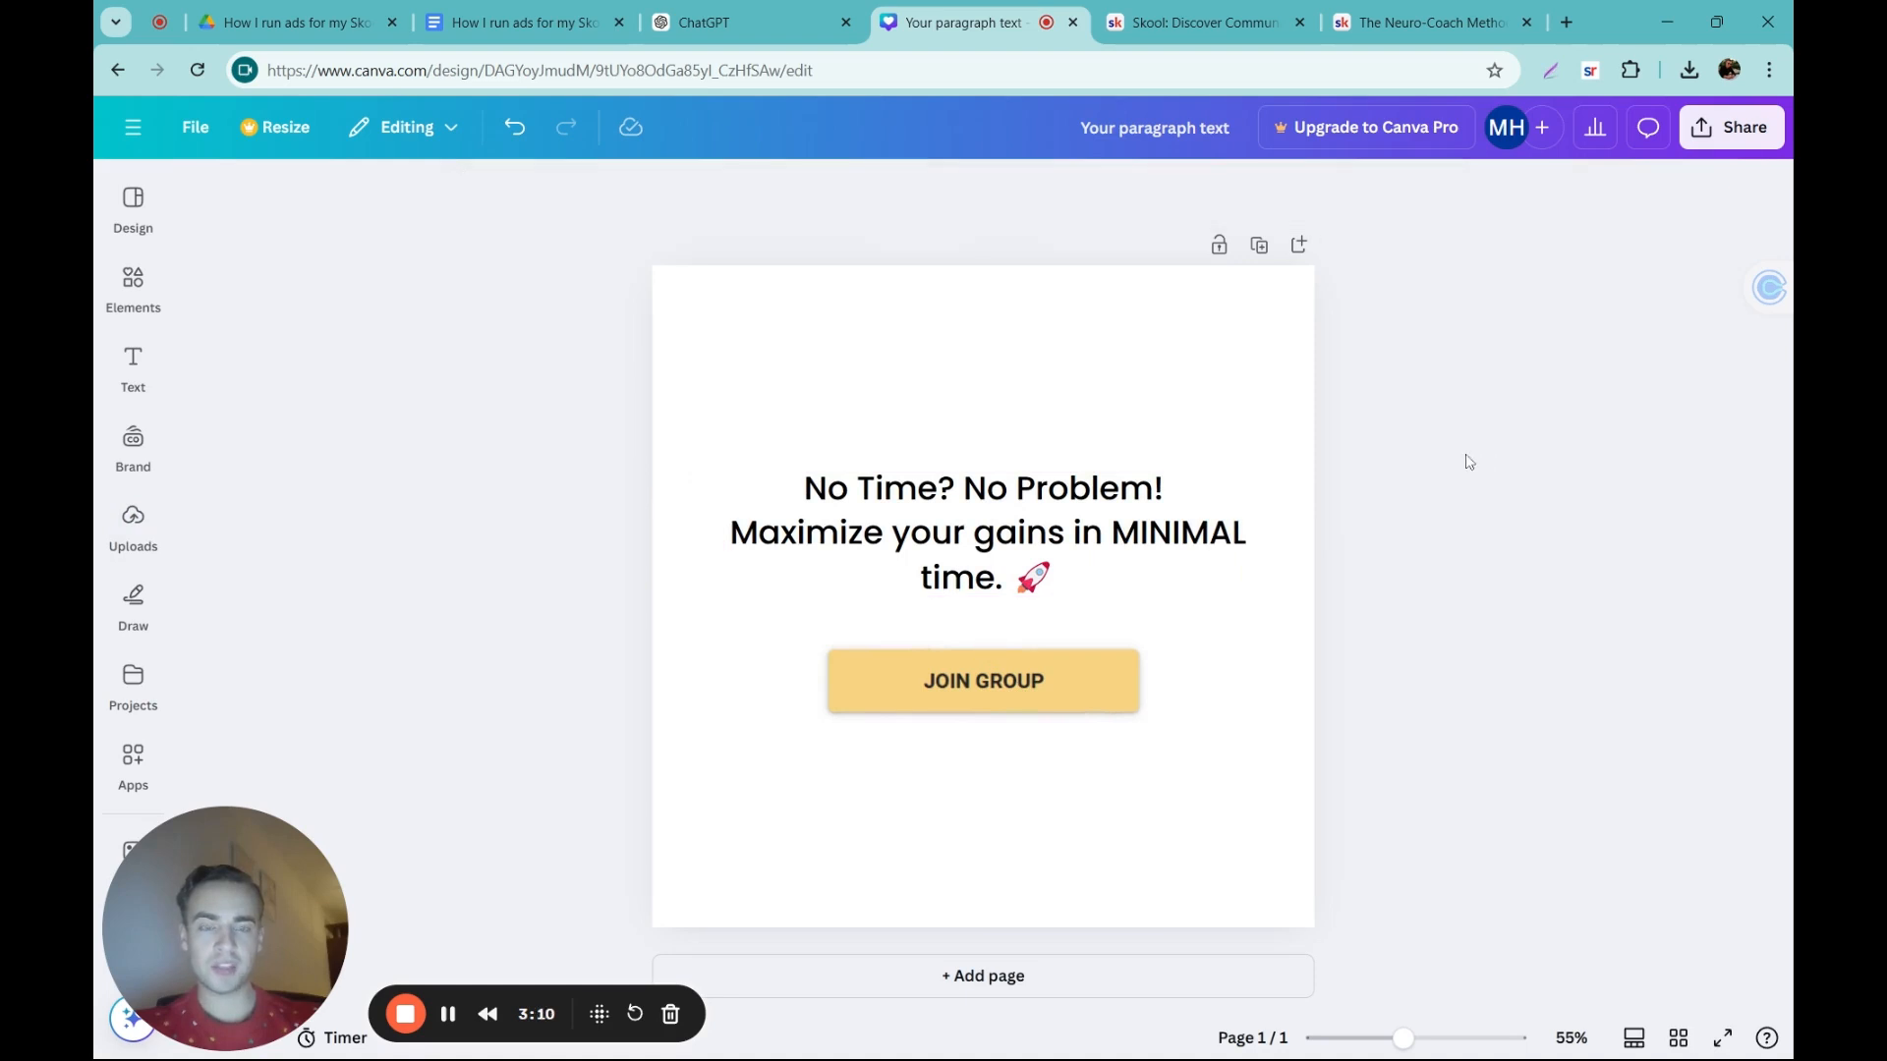
# Step: Check the remaining copy ideas in ChatGPT and duplicate the finished ad page in Canva
pyautogui.click(747, 22)
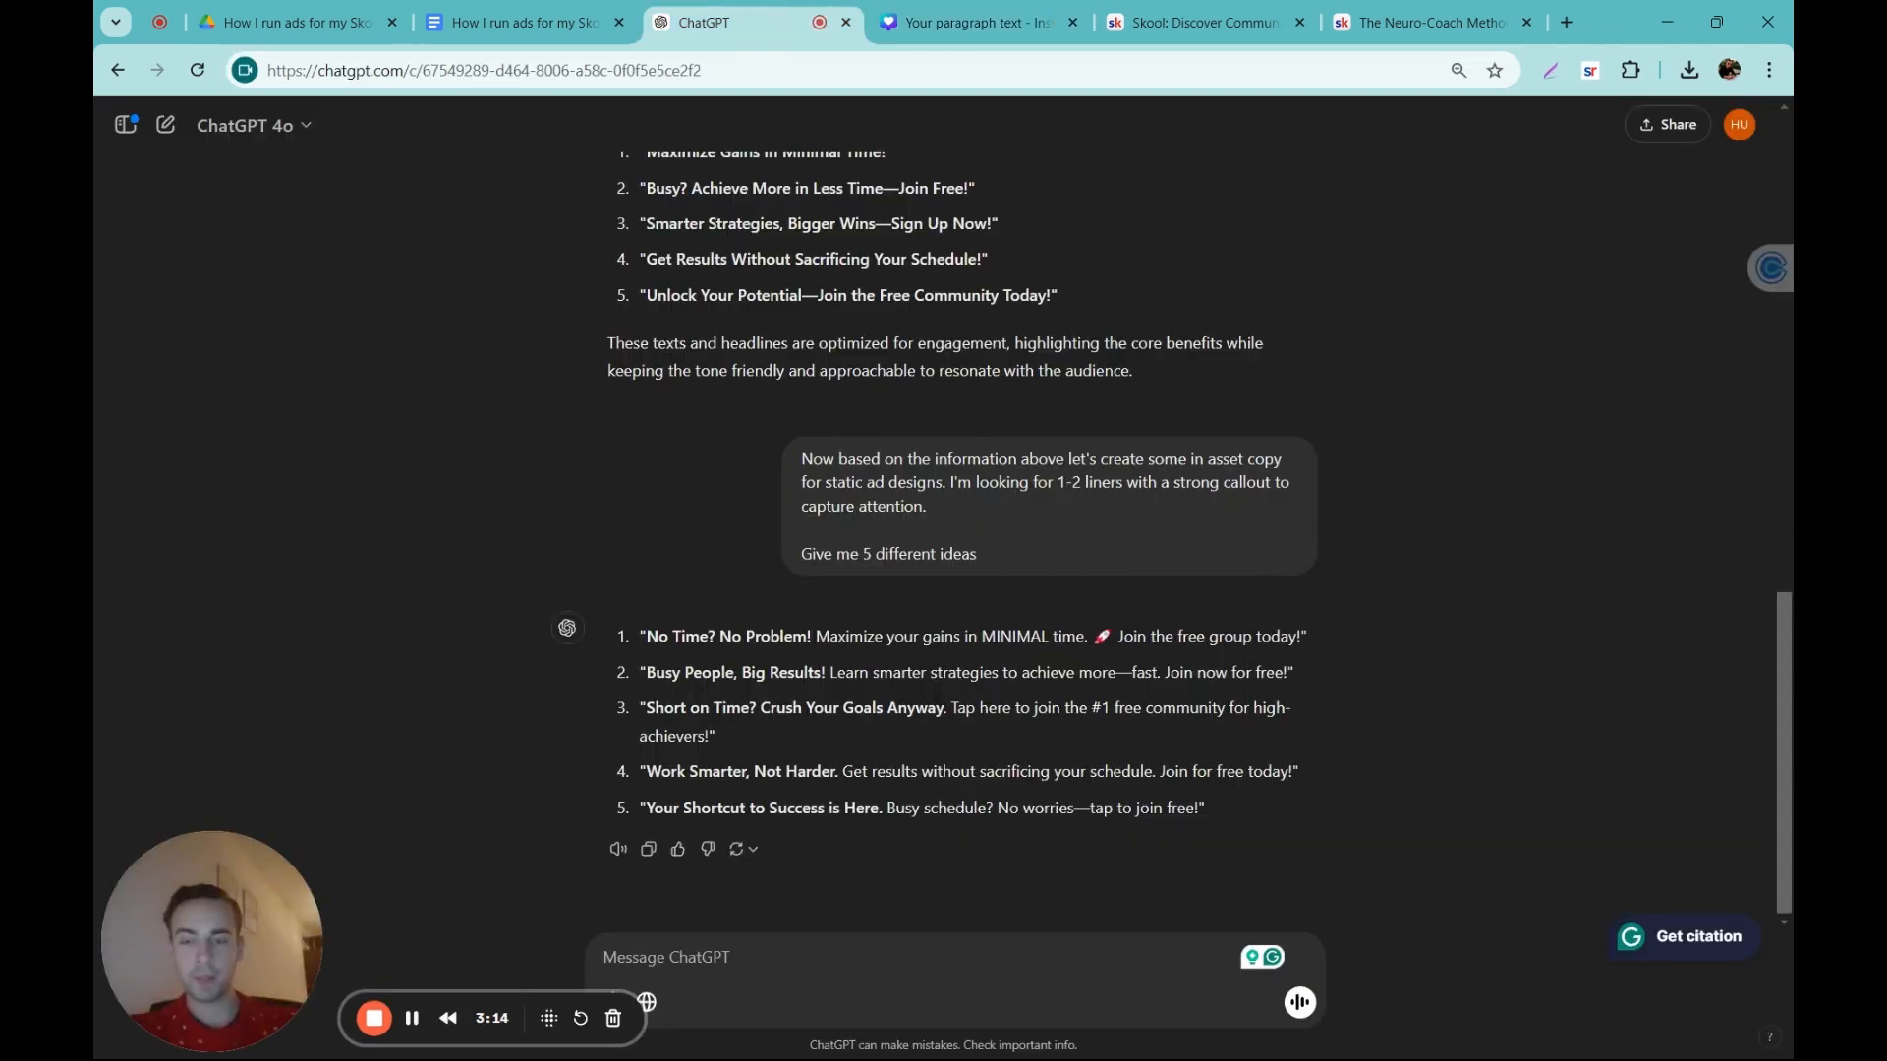
pyautogui.click(1017, 8)
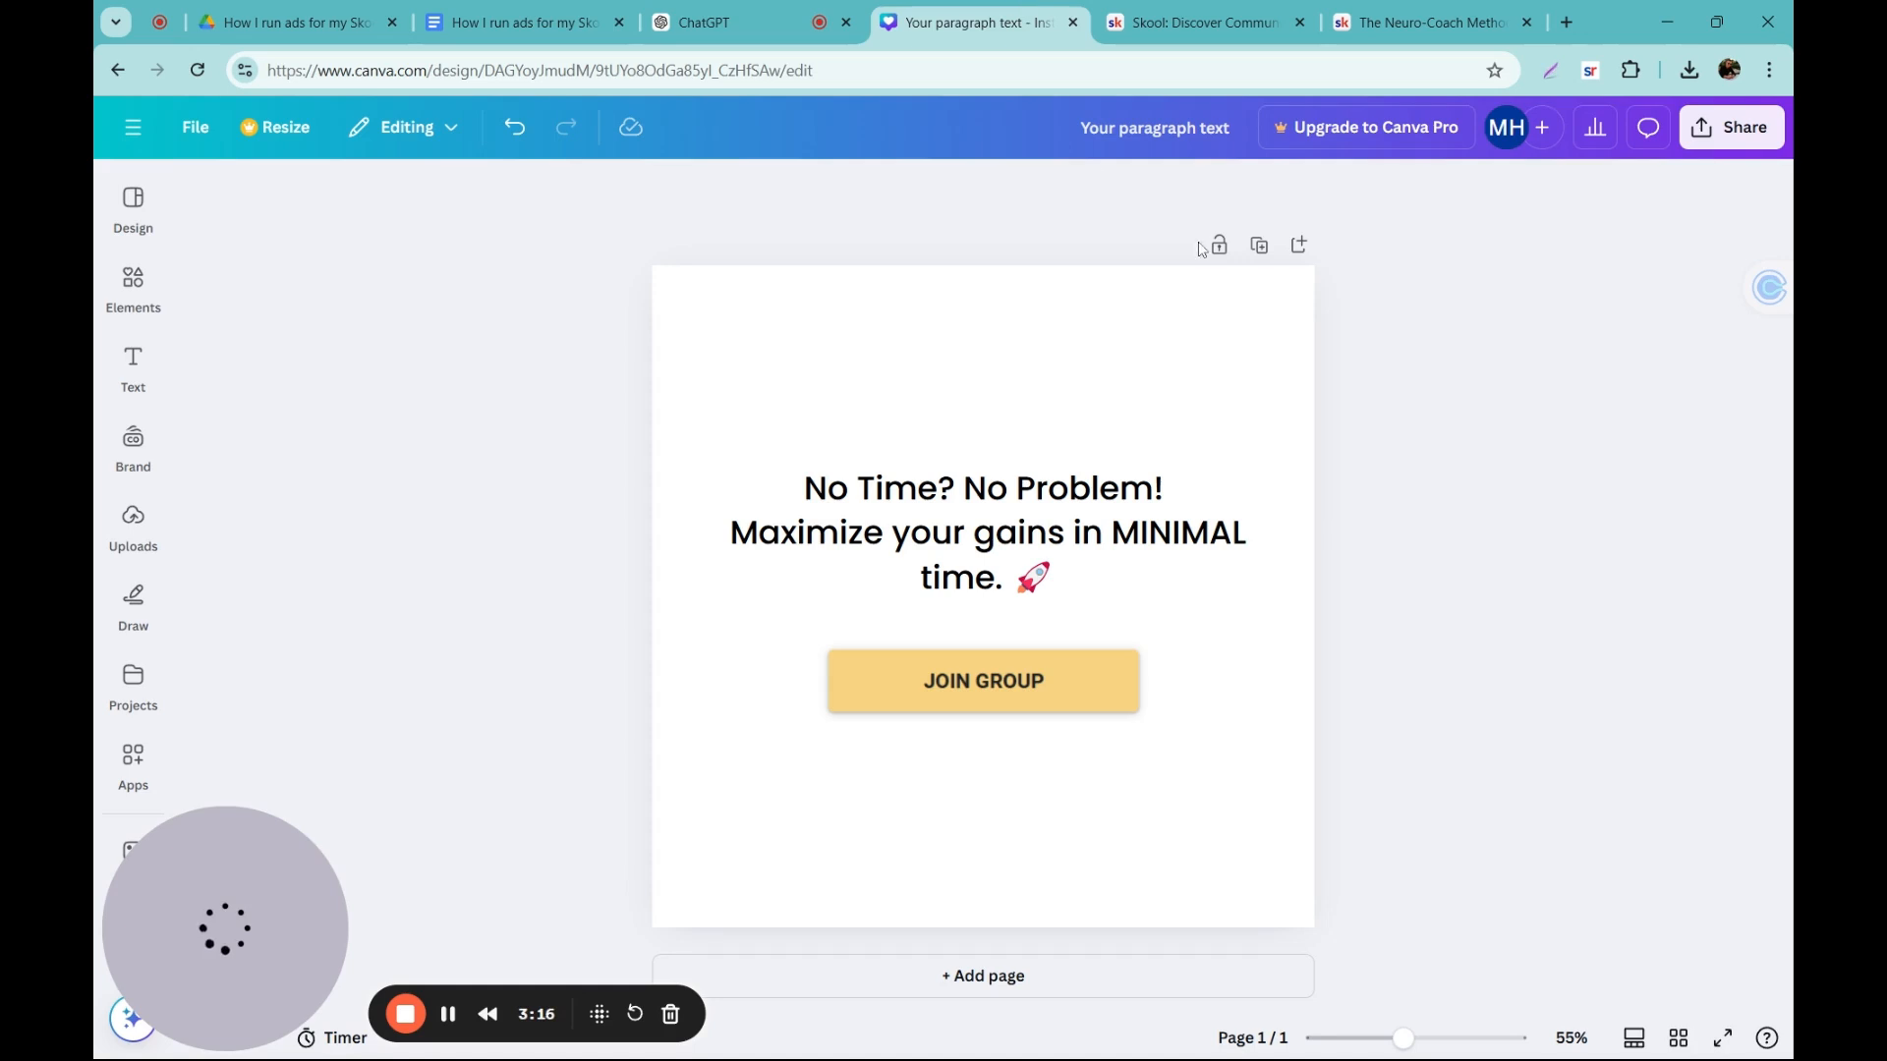
pyautogui.click(1259, 246)
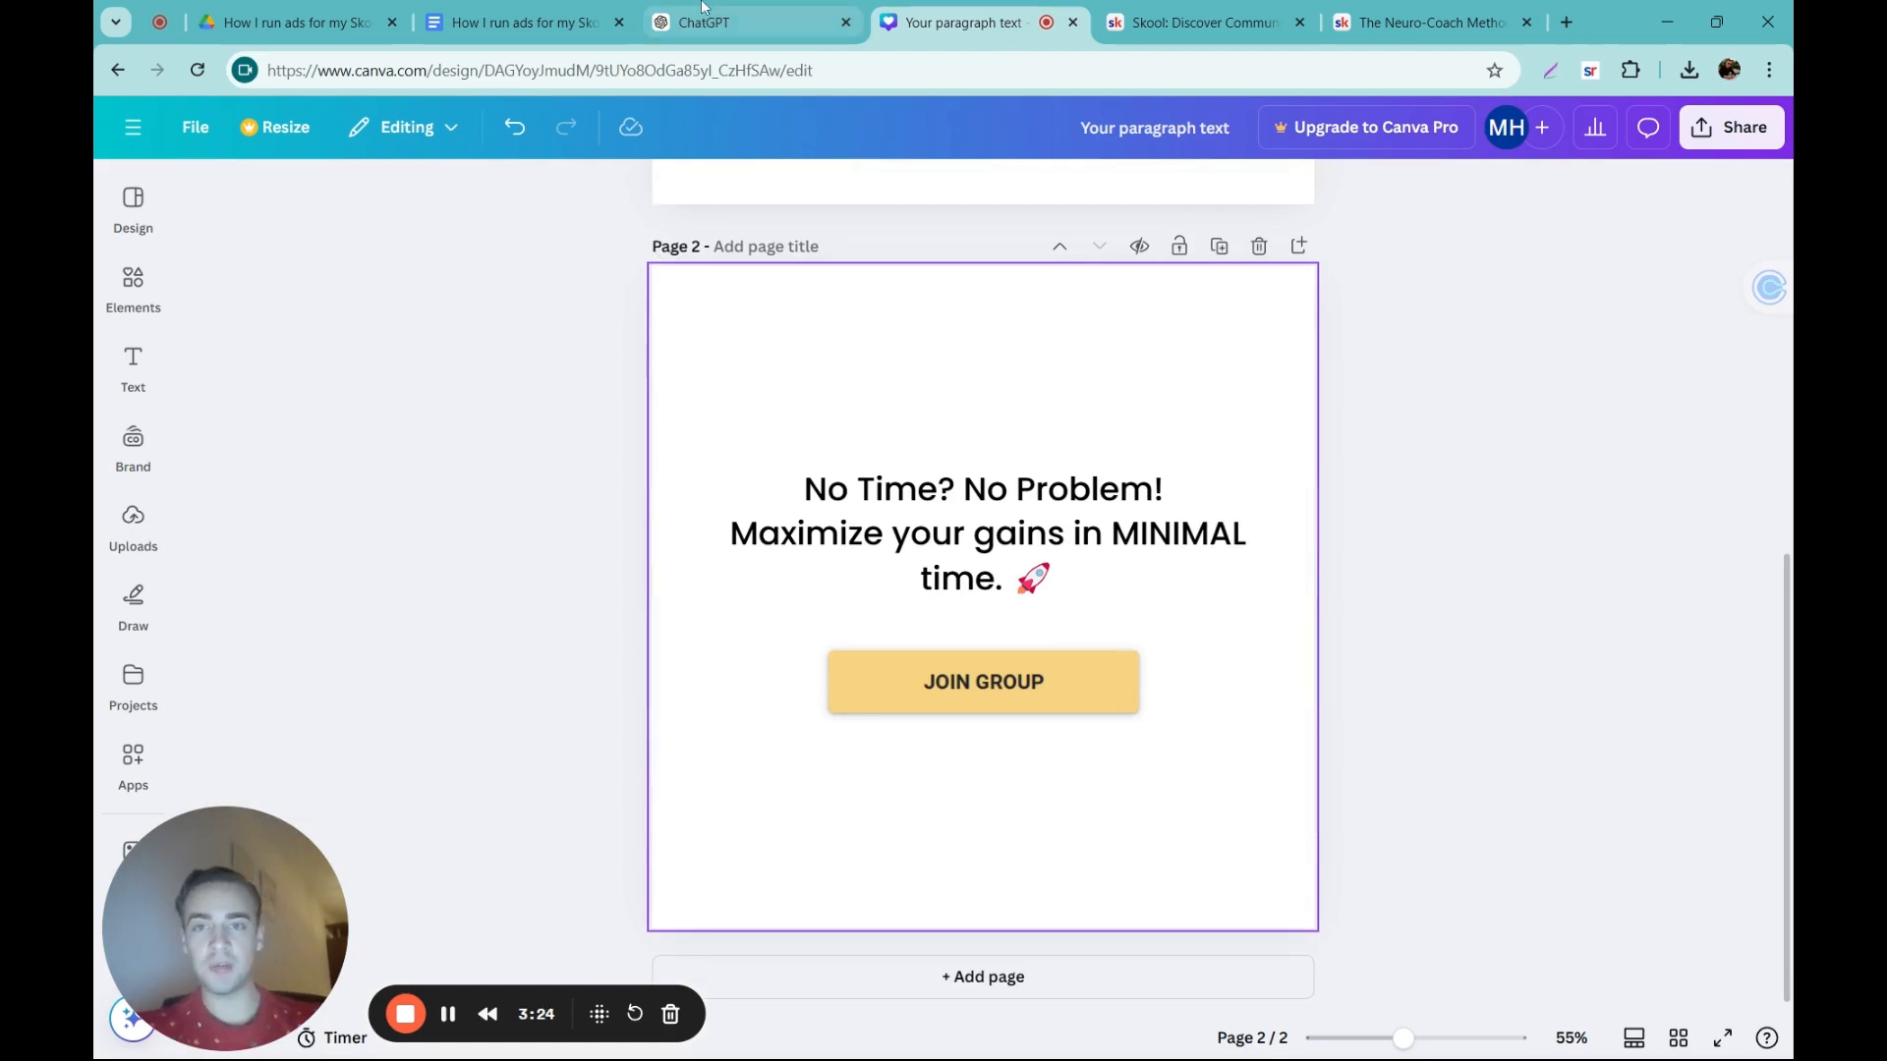
# Step: Replace page 2's text with "Busy People, Big Results! Learn smarter strategies to achieve more—fast." copied from the second ChatGPT idea
pyautogui.click(737, 22)
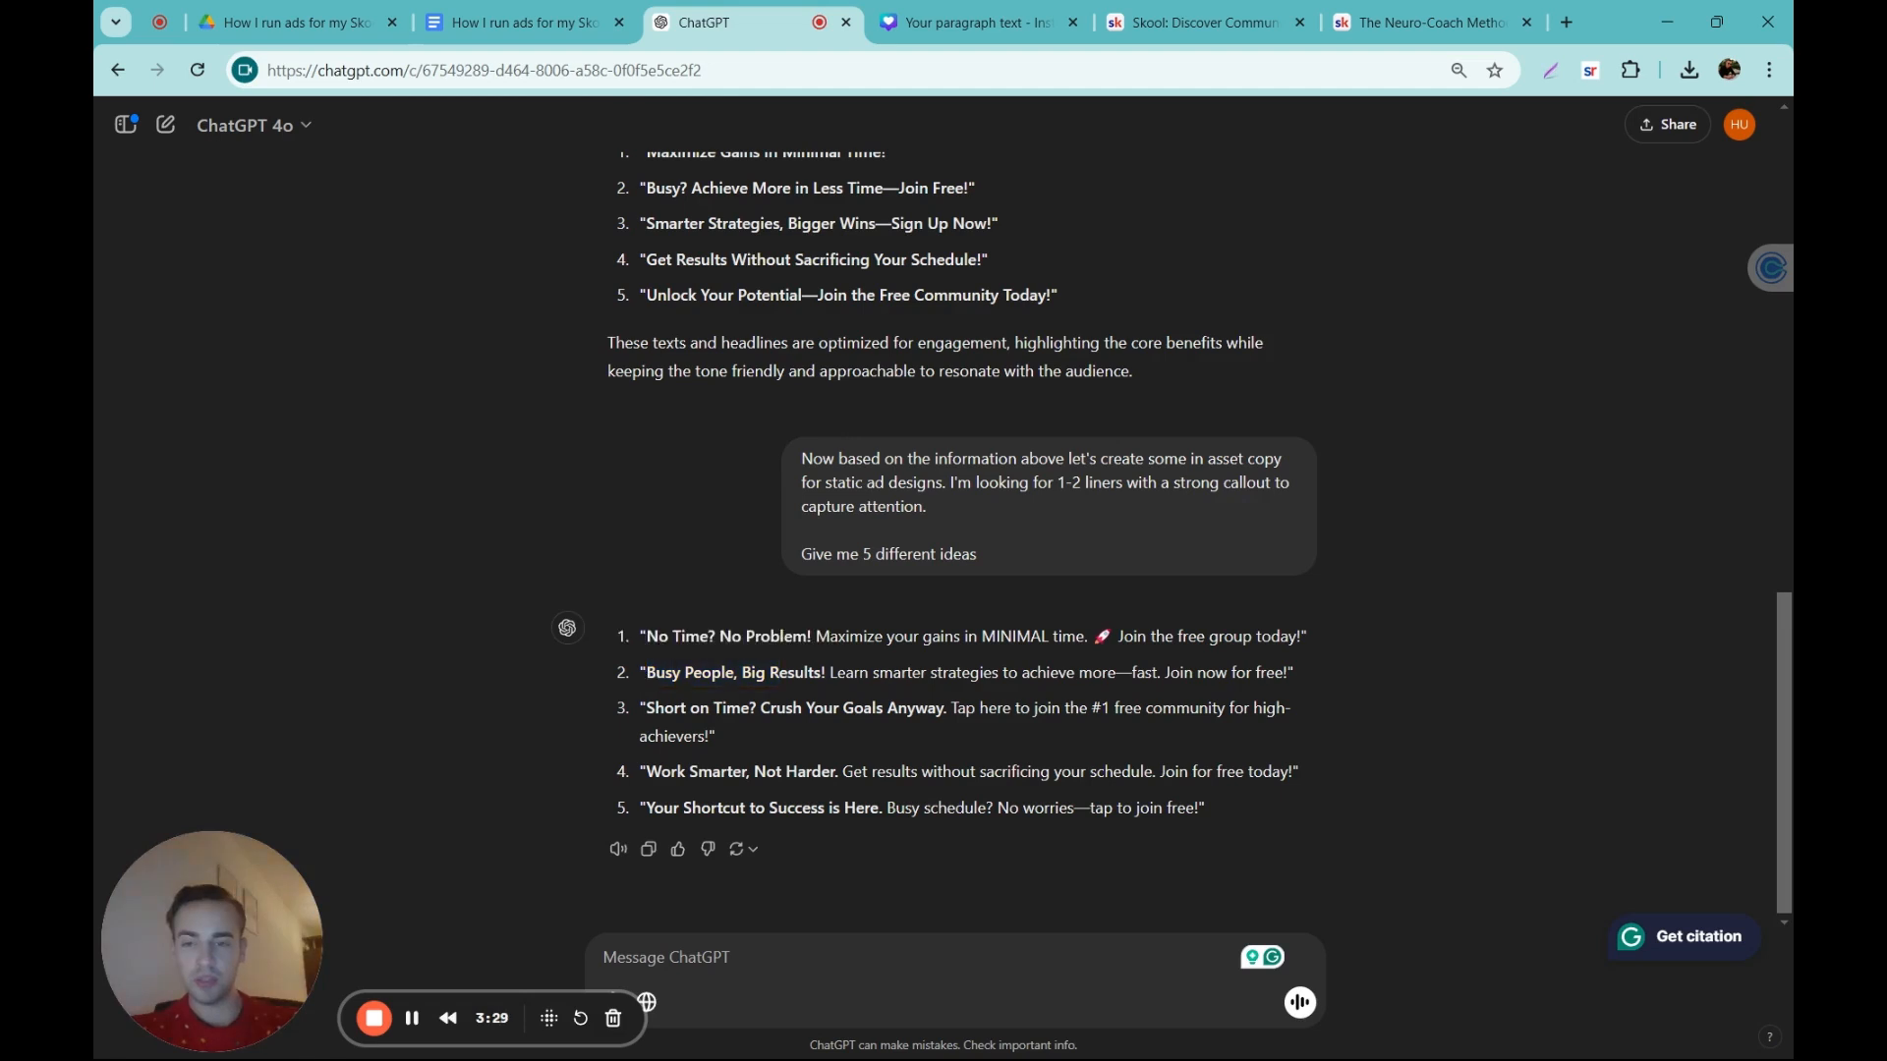
pyautogui.moveTo(646, 672); pyautogui.dragTo(1159, 675)
pyautogui.hotkey('ctrl', 'c')
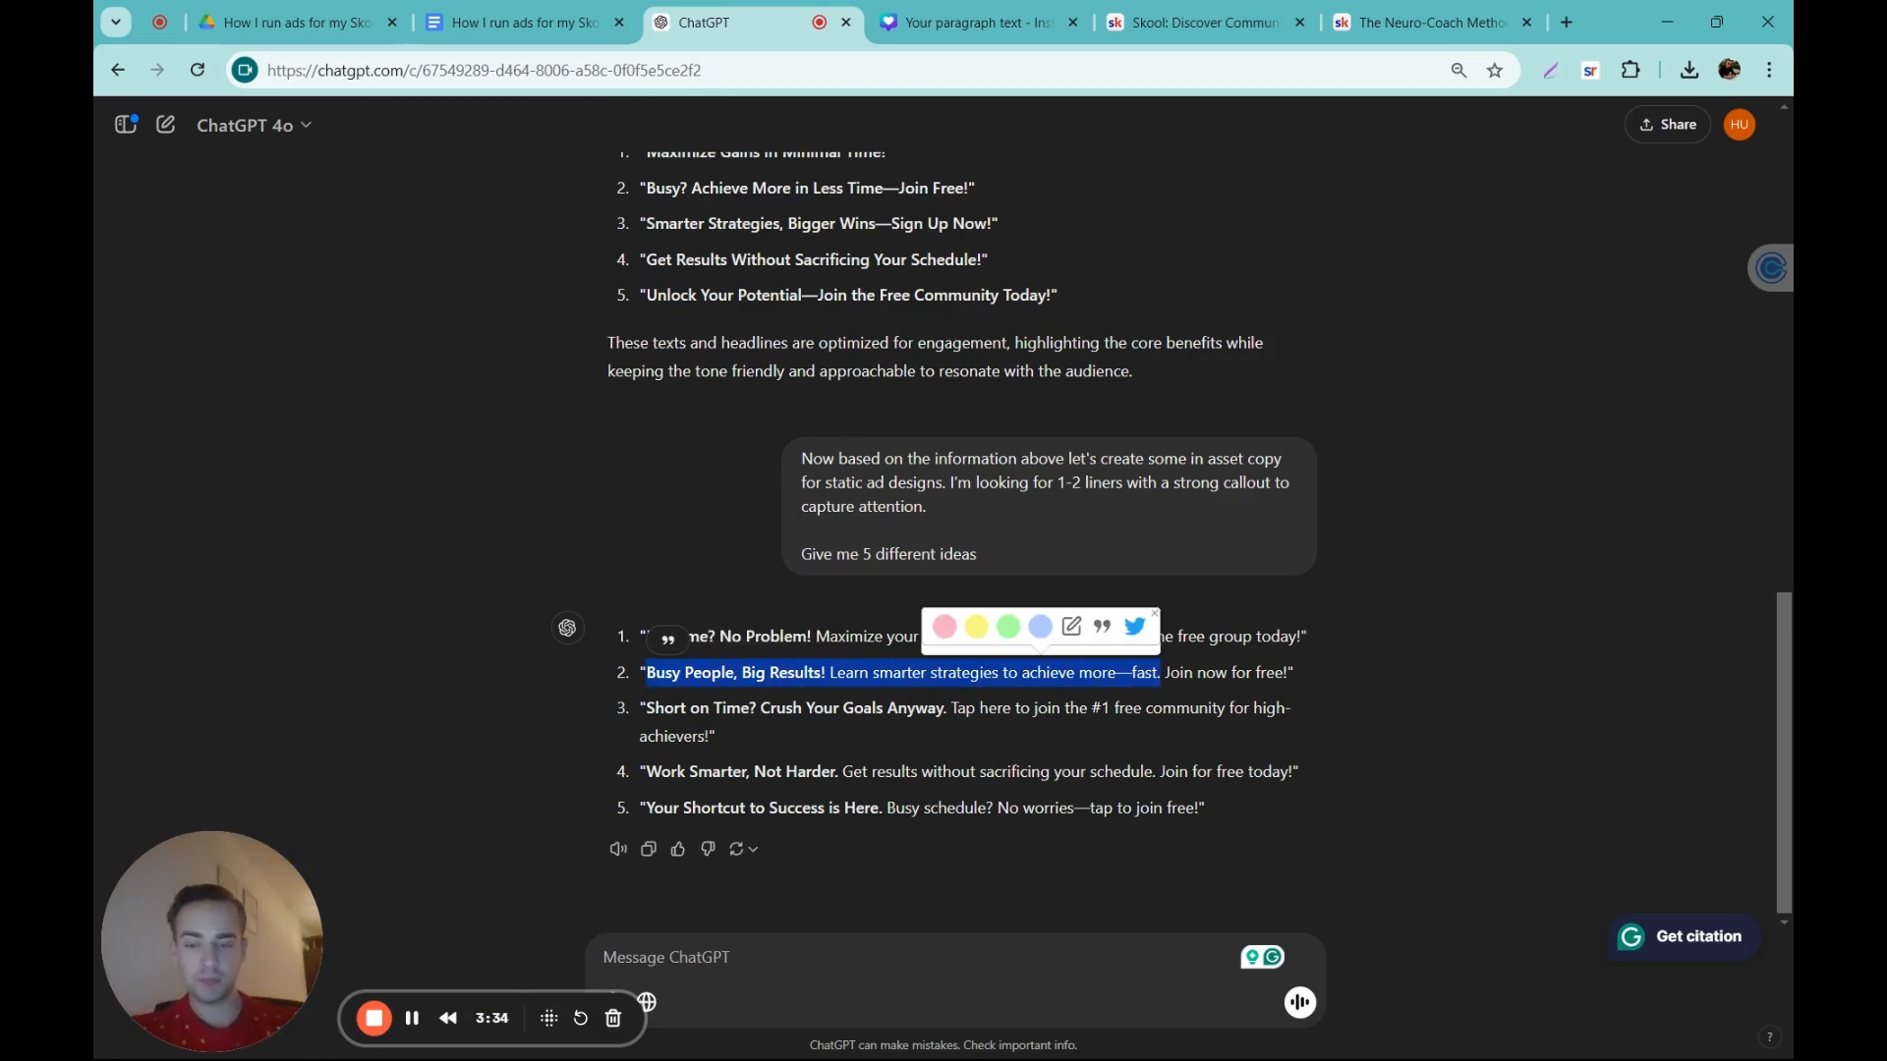
pyautogui.click(993, 22)
pyautogui.doubleClick(842, 527)
pyautogui.hotkey('ctrl', 'v')
pyautogui.click(1464, 510)
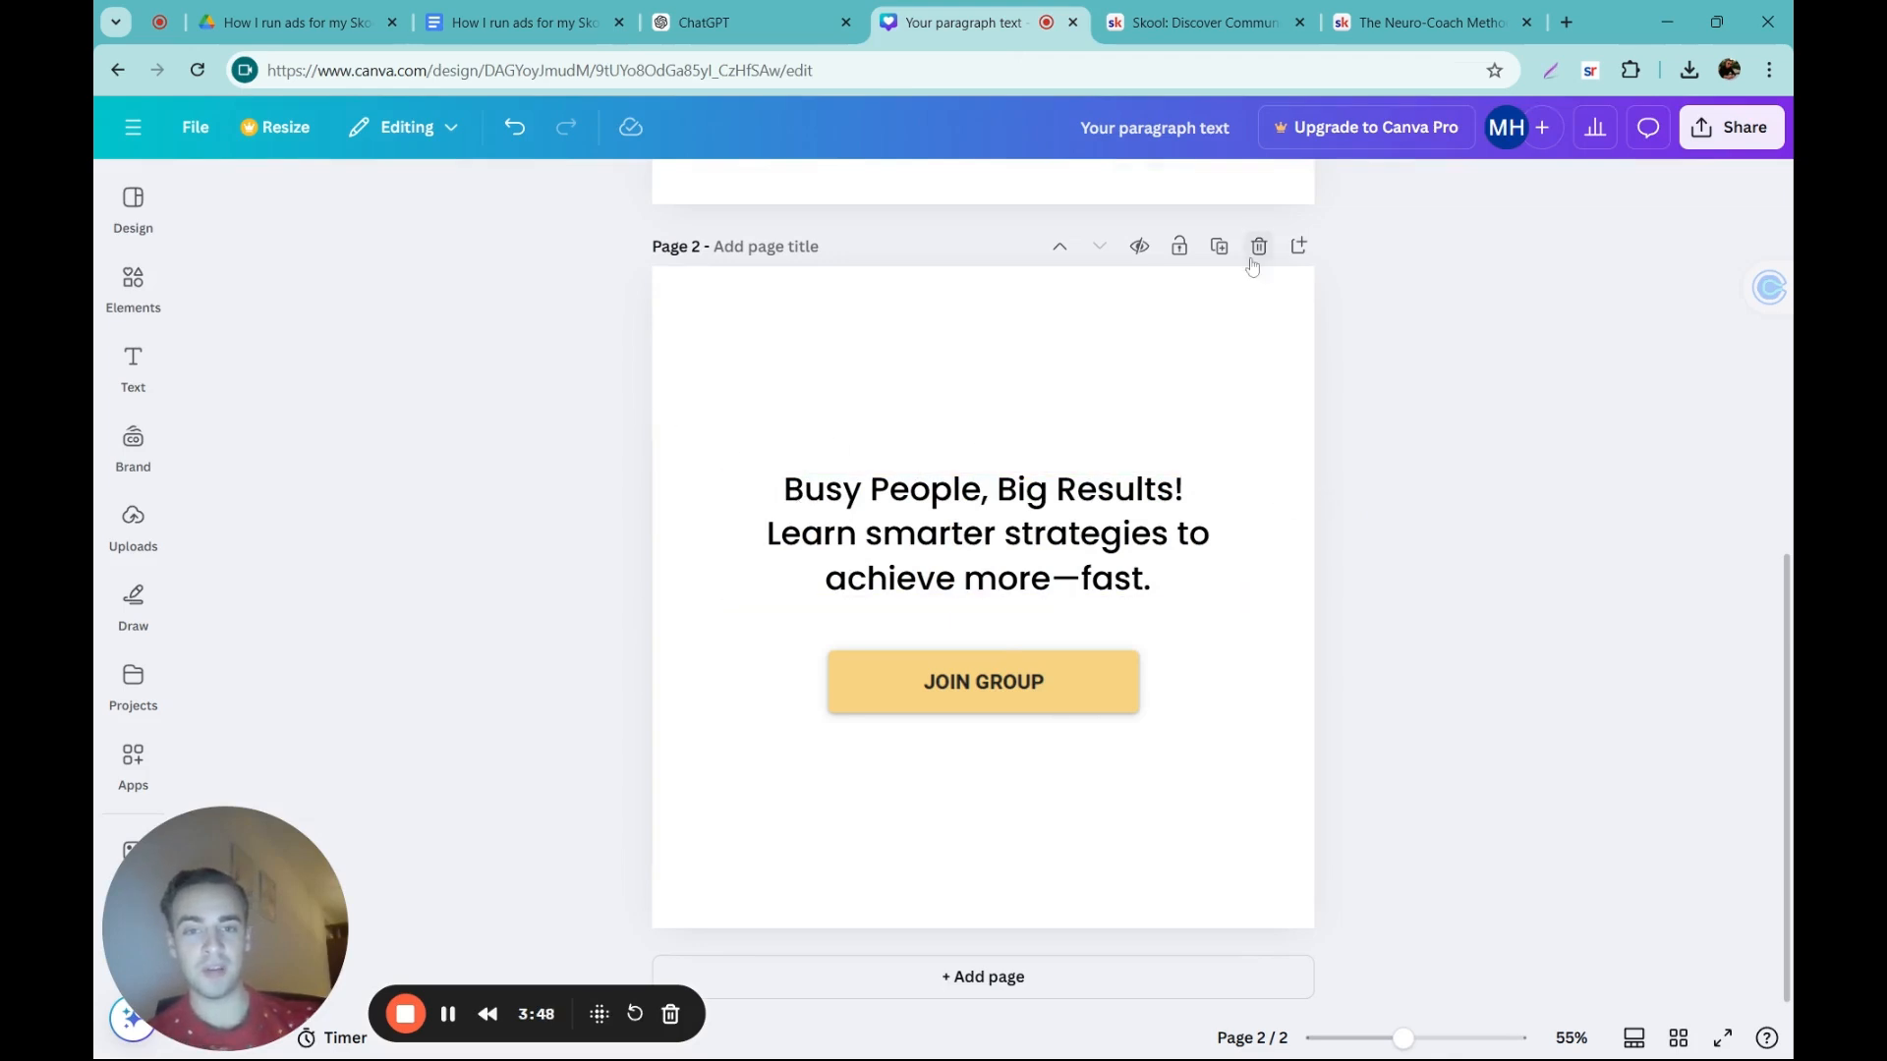
# Step: Duplicate the ad page and fill page 5 with ChatGPT's fifth idea: "Your Shortcut to Success is Here. Busy schedule? No worries—tap to join free!"
pyautogui.click(1219, 245)
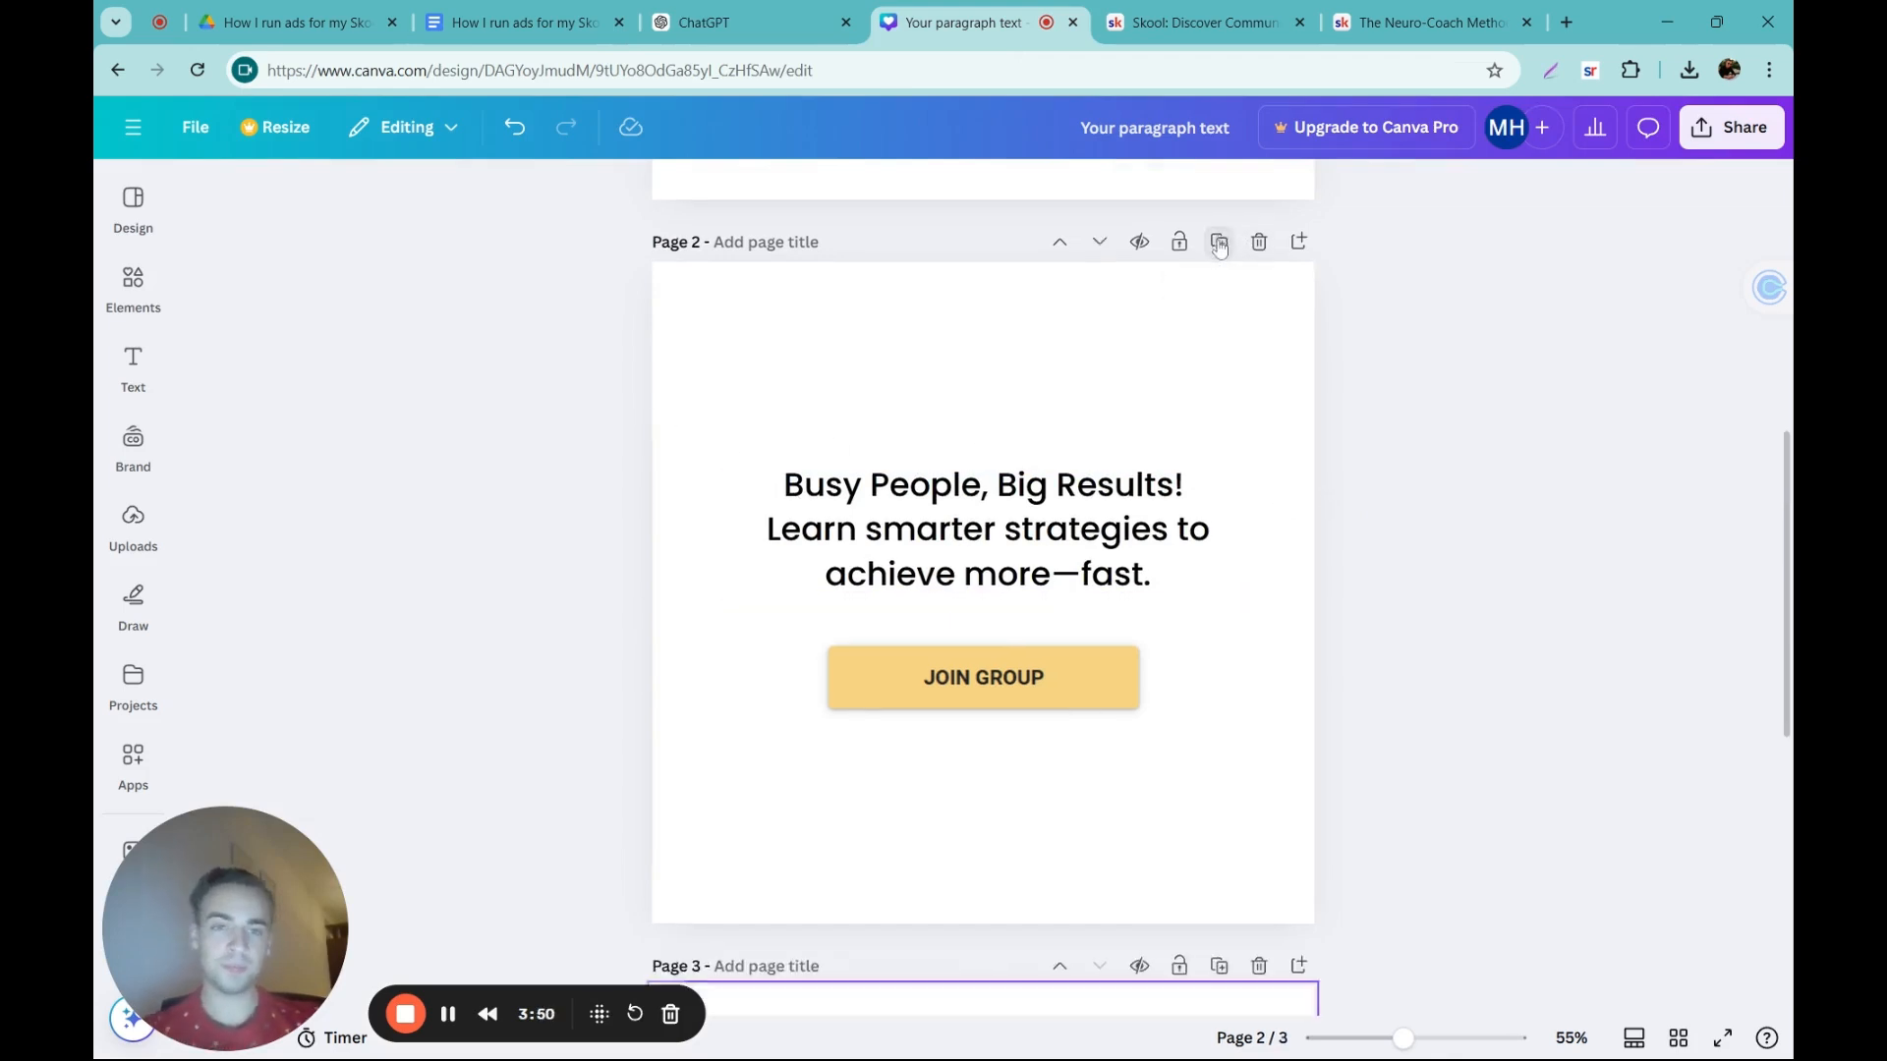
pyautogui.click(702, 22)
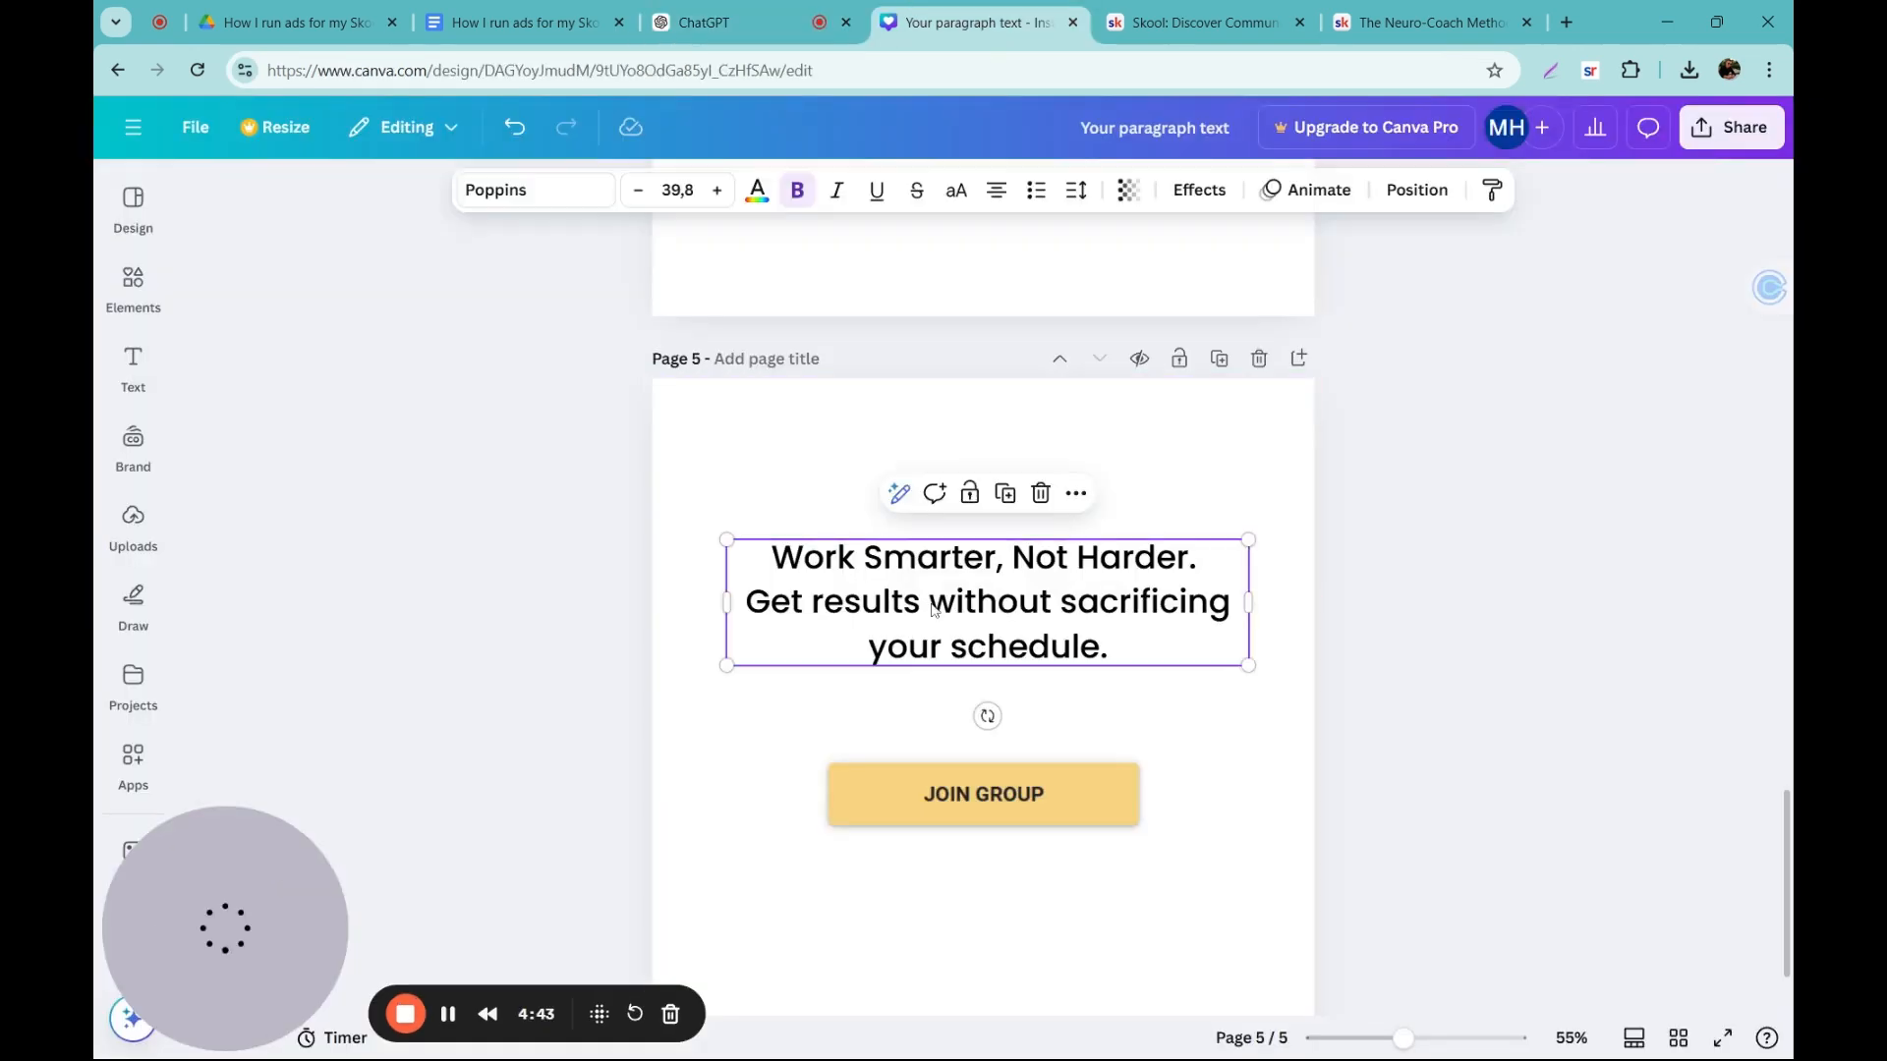
pyautogui.tripleClick(932, 605)
pyautogui.write('Your Shortcut to Success is Here. Busy schedule? No worries—tap to join free!')
pyautogui.hotkey('ctrl', 'a')
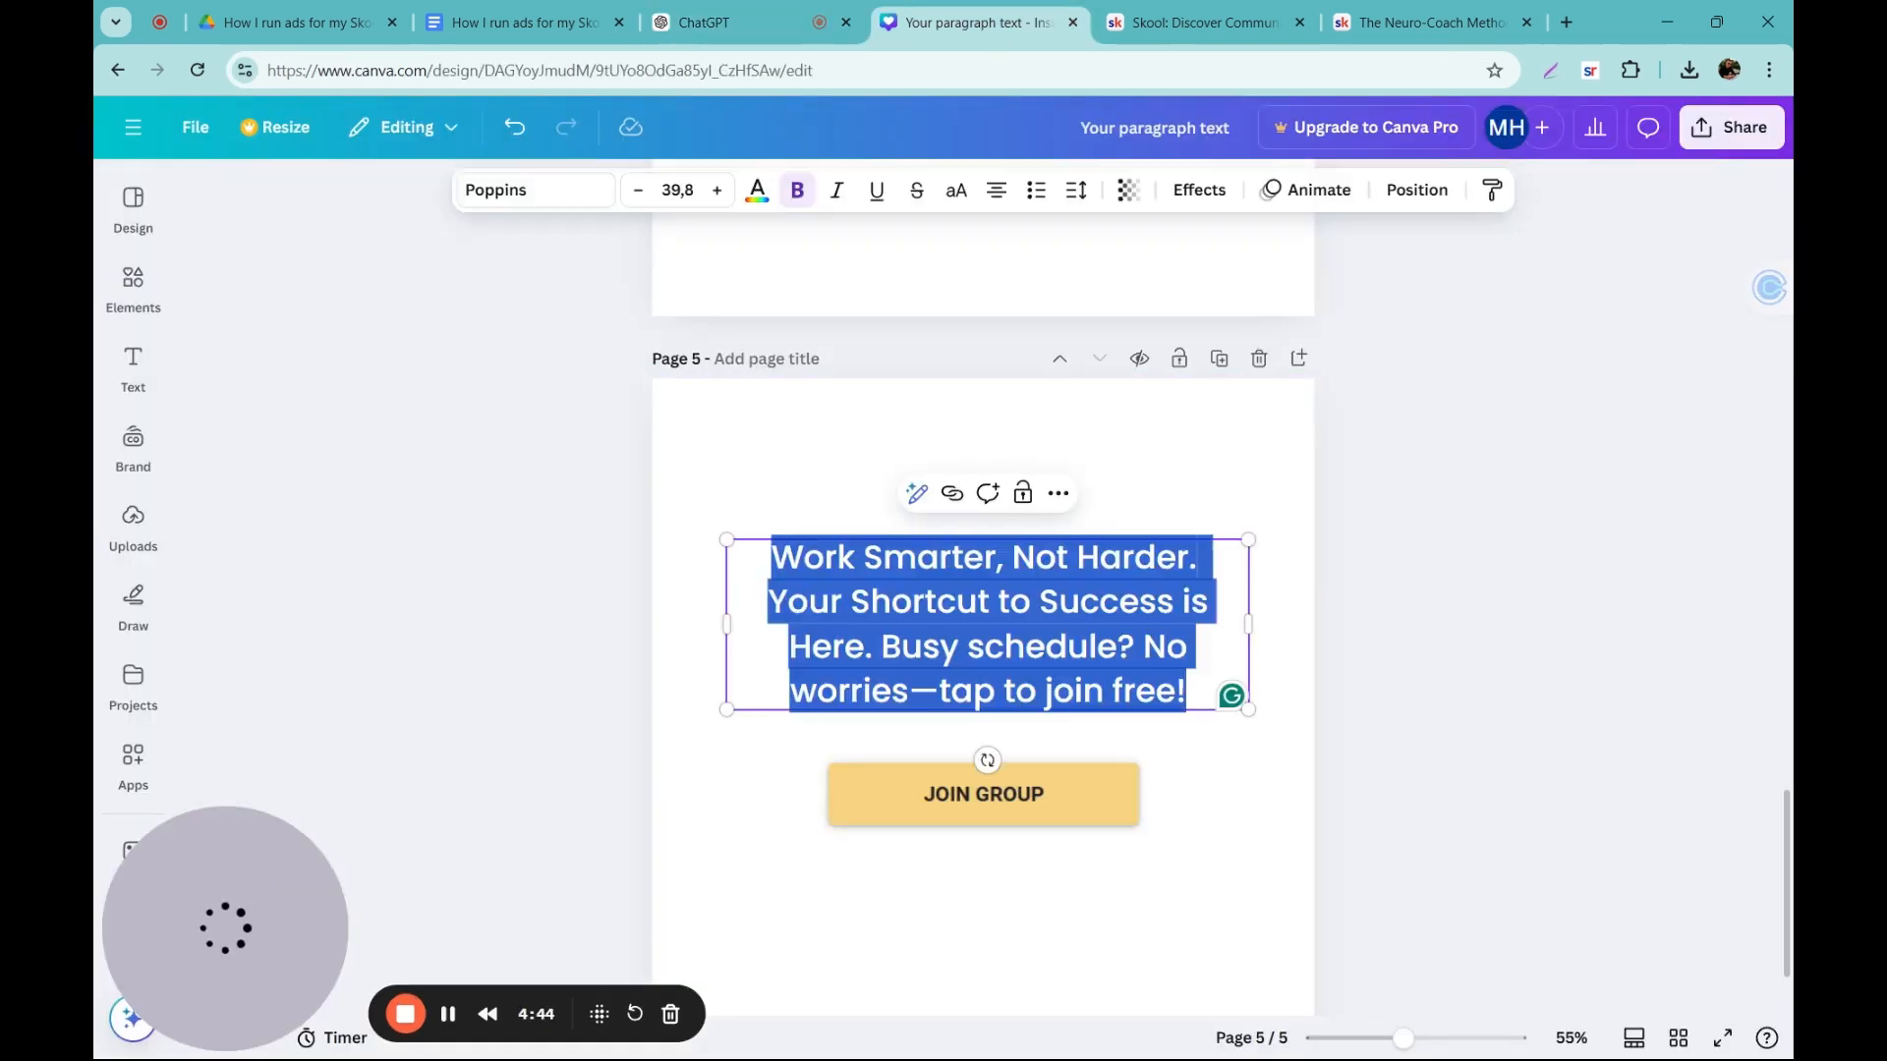
pyautogui.write('Your Shortcut to Success is Here. Busy schedule? No worries—tap to join free!')
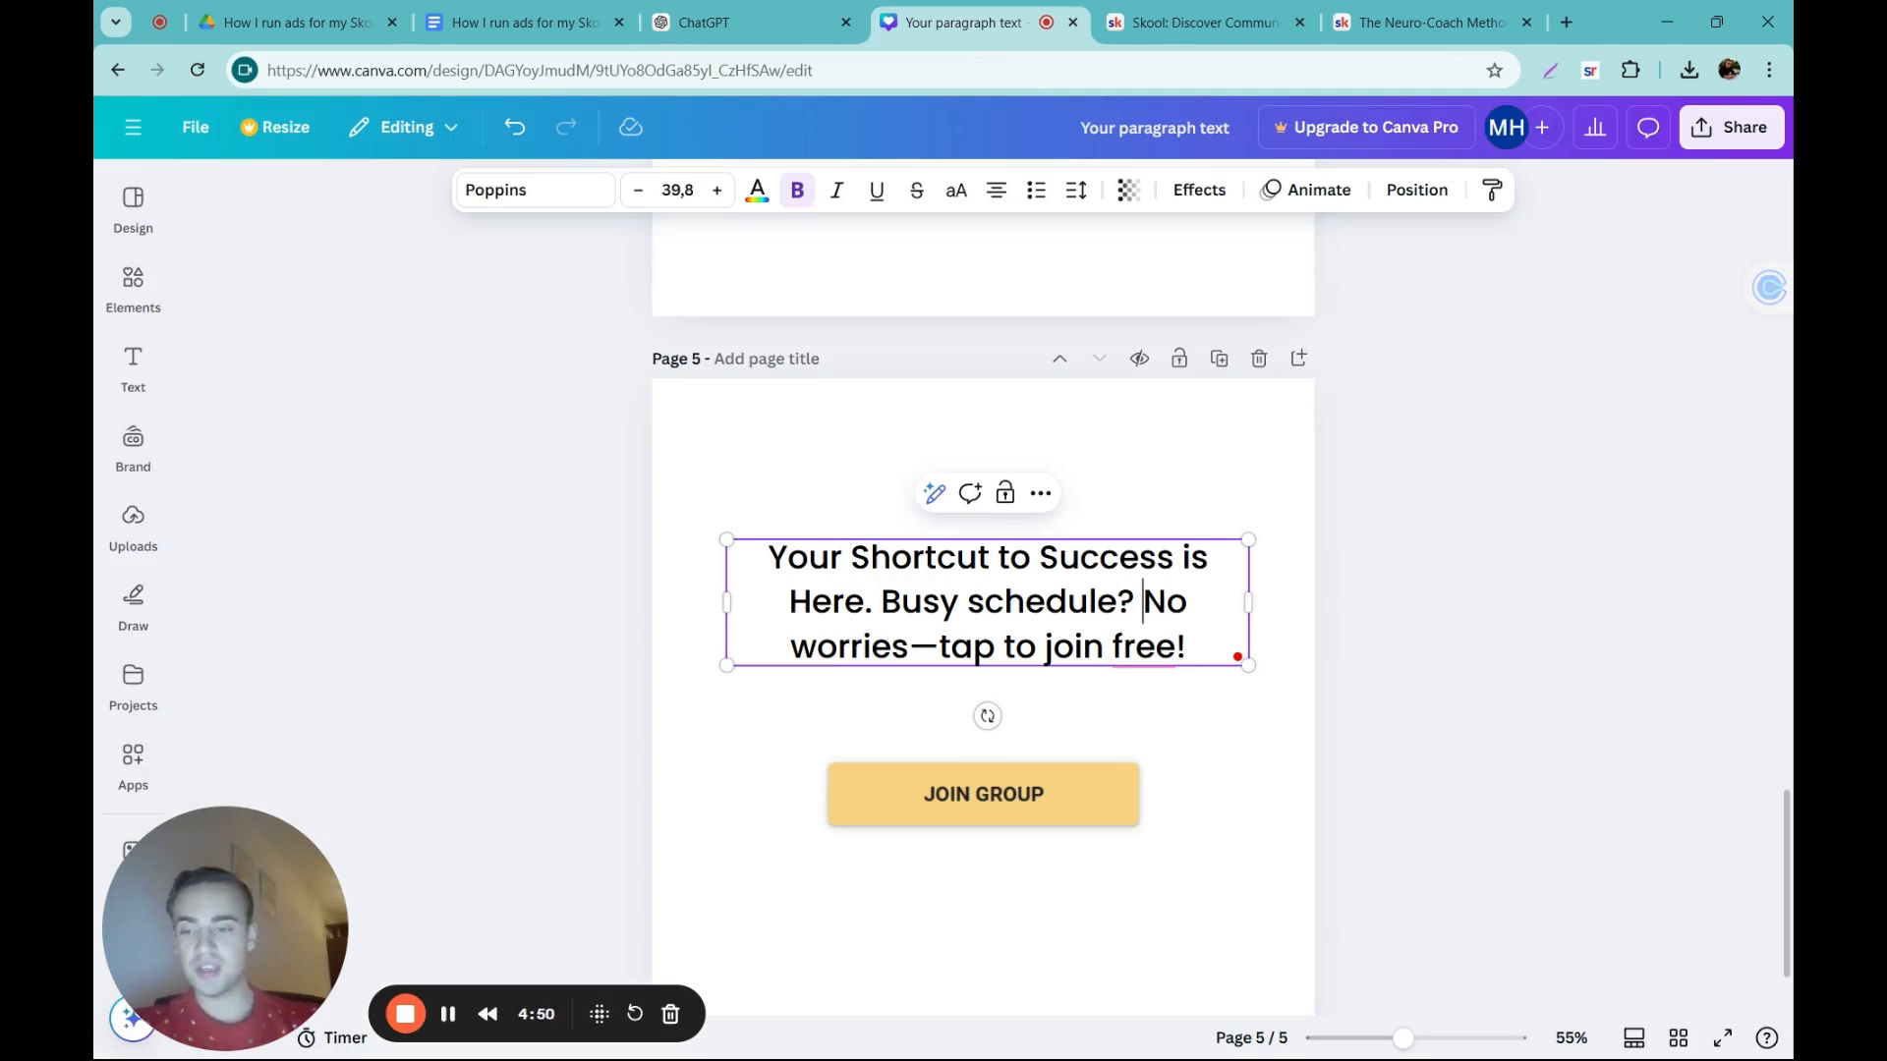
# Step: Insert a line break in page 5's ad text so that "No worries—tap to join free!" starts on its own line
pyautogui.press('Return')
pyautogui.click(1030, 647)
pyautogui.click(1138, 646)
pyautogui.click(1165, 601)
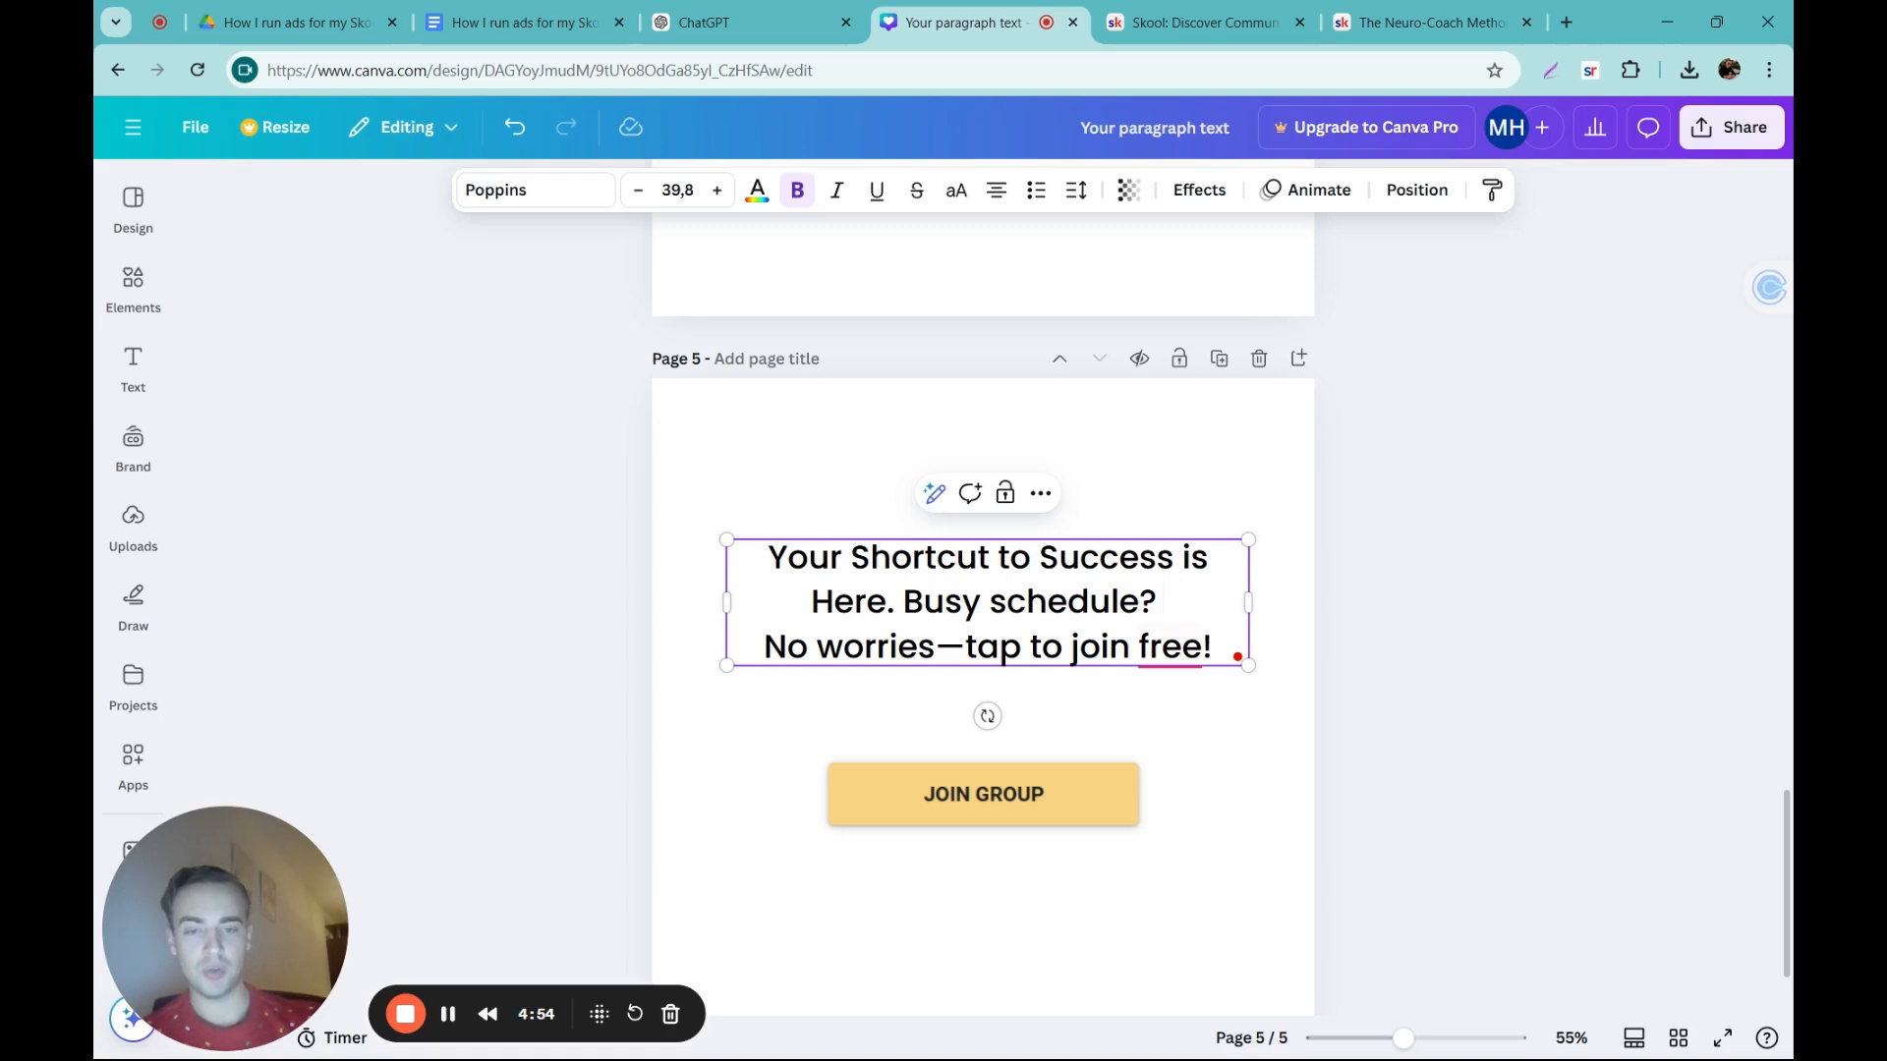
pyautogui.click(1377, 592)
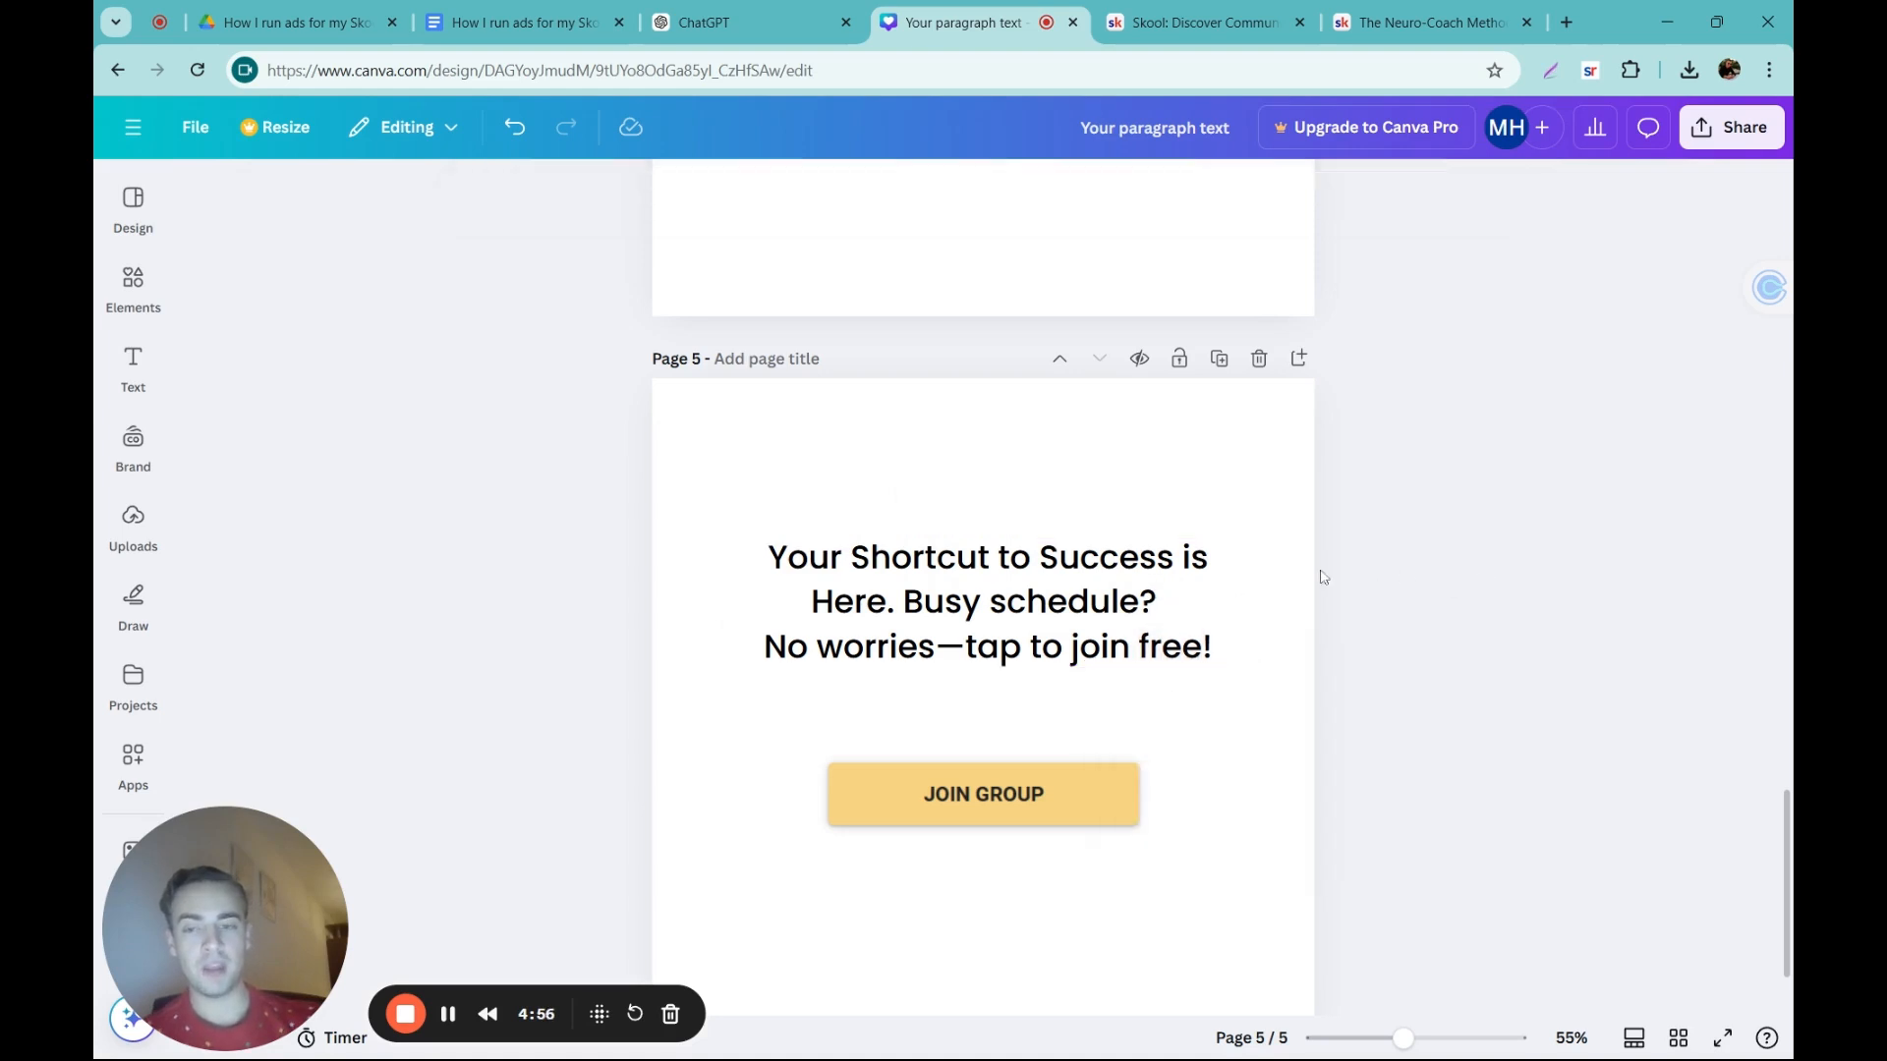
# Step: Make "Your Shortcut to Success is Here. Busy schedule?" bold in page 5's ad text
pyautogui.click(1162, 626)
pyautogui.doubleClick(1162, 624)
pyautogui.moveTo(1164, 621)
pyautogui.mouseDown()
pyautogui.moveTo(709, 570)
pyautogui.moveTo(1165, 601)
pyautogui.mouseUp()
pyautogui.click(770, 558)
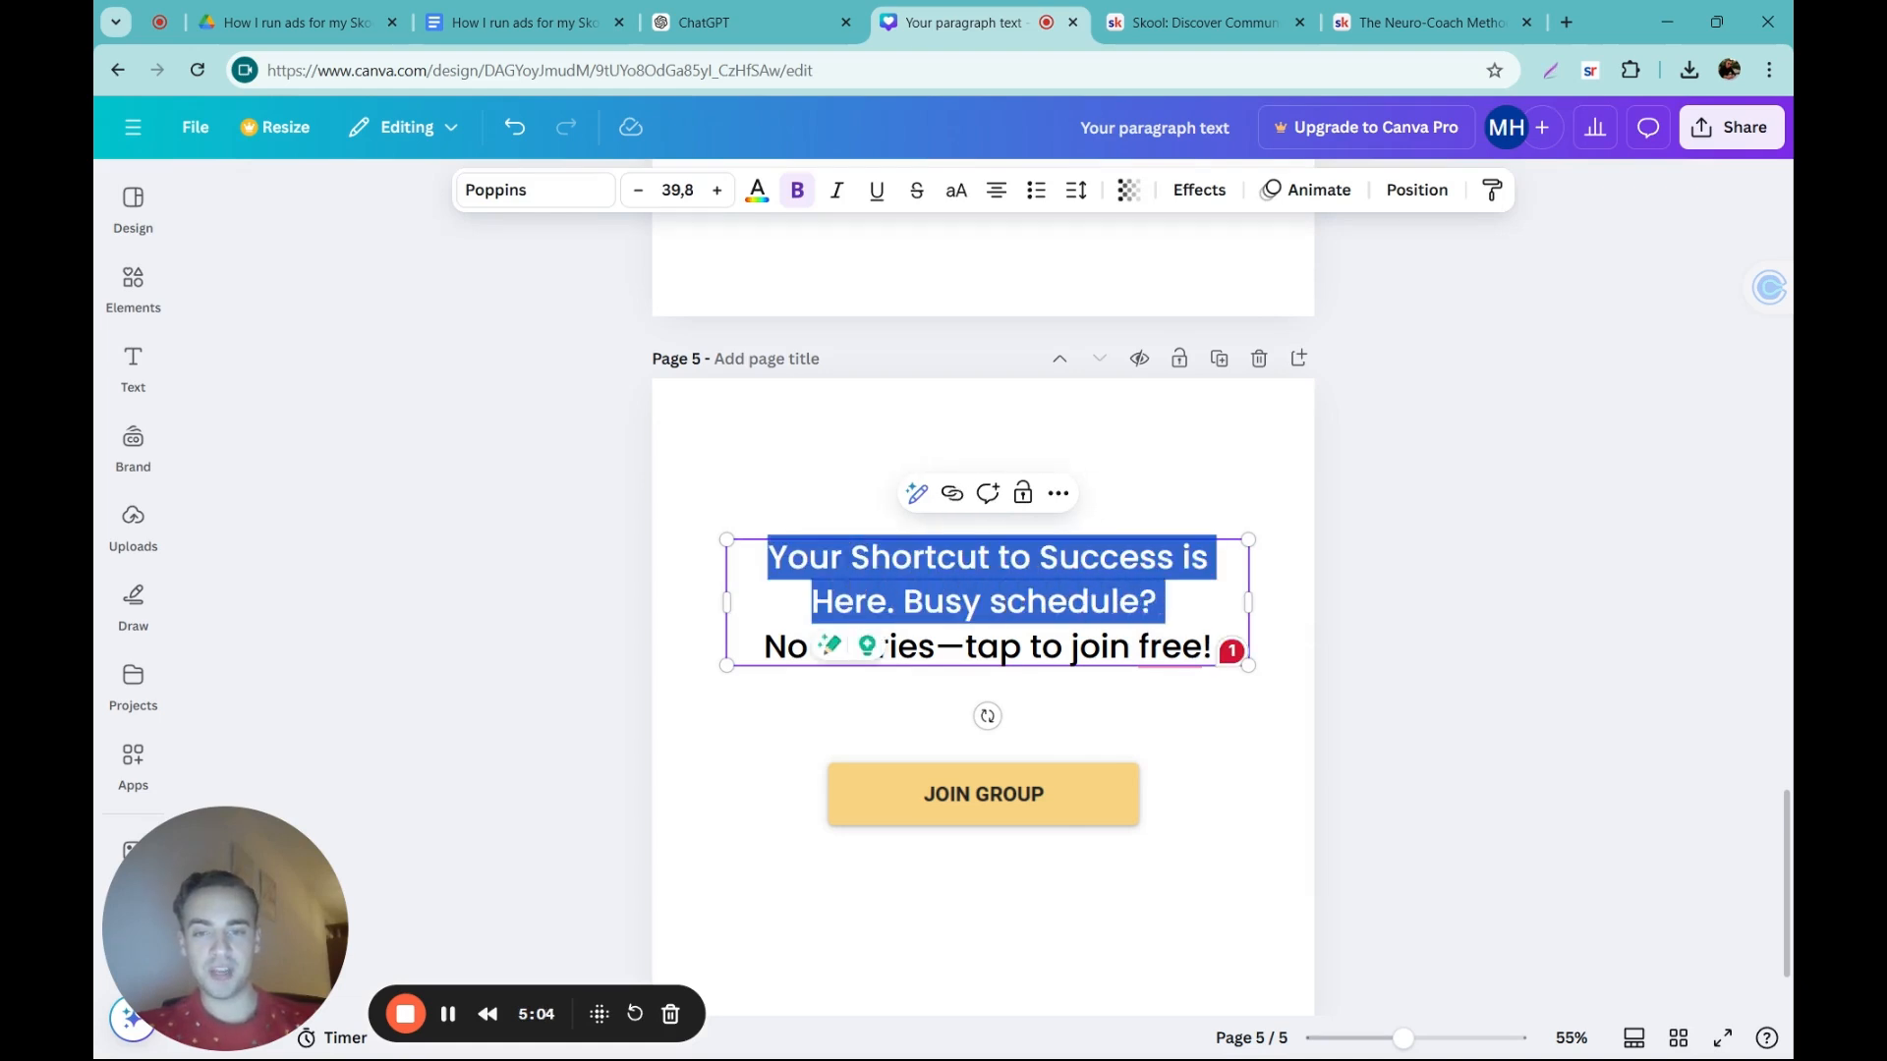
pyautogui.click(810, 199)
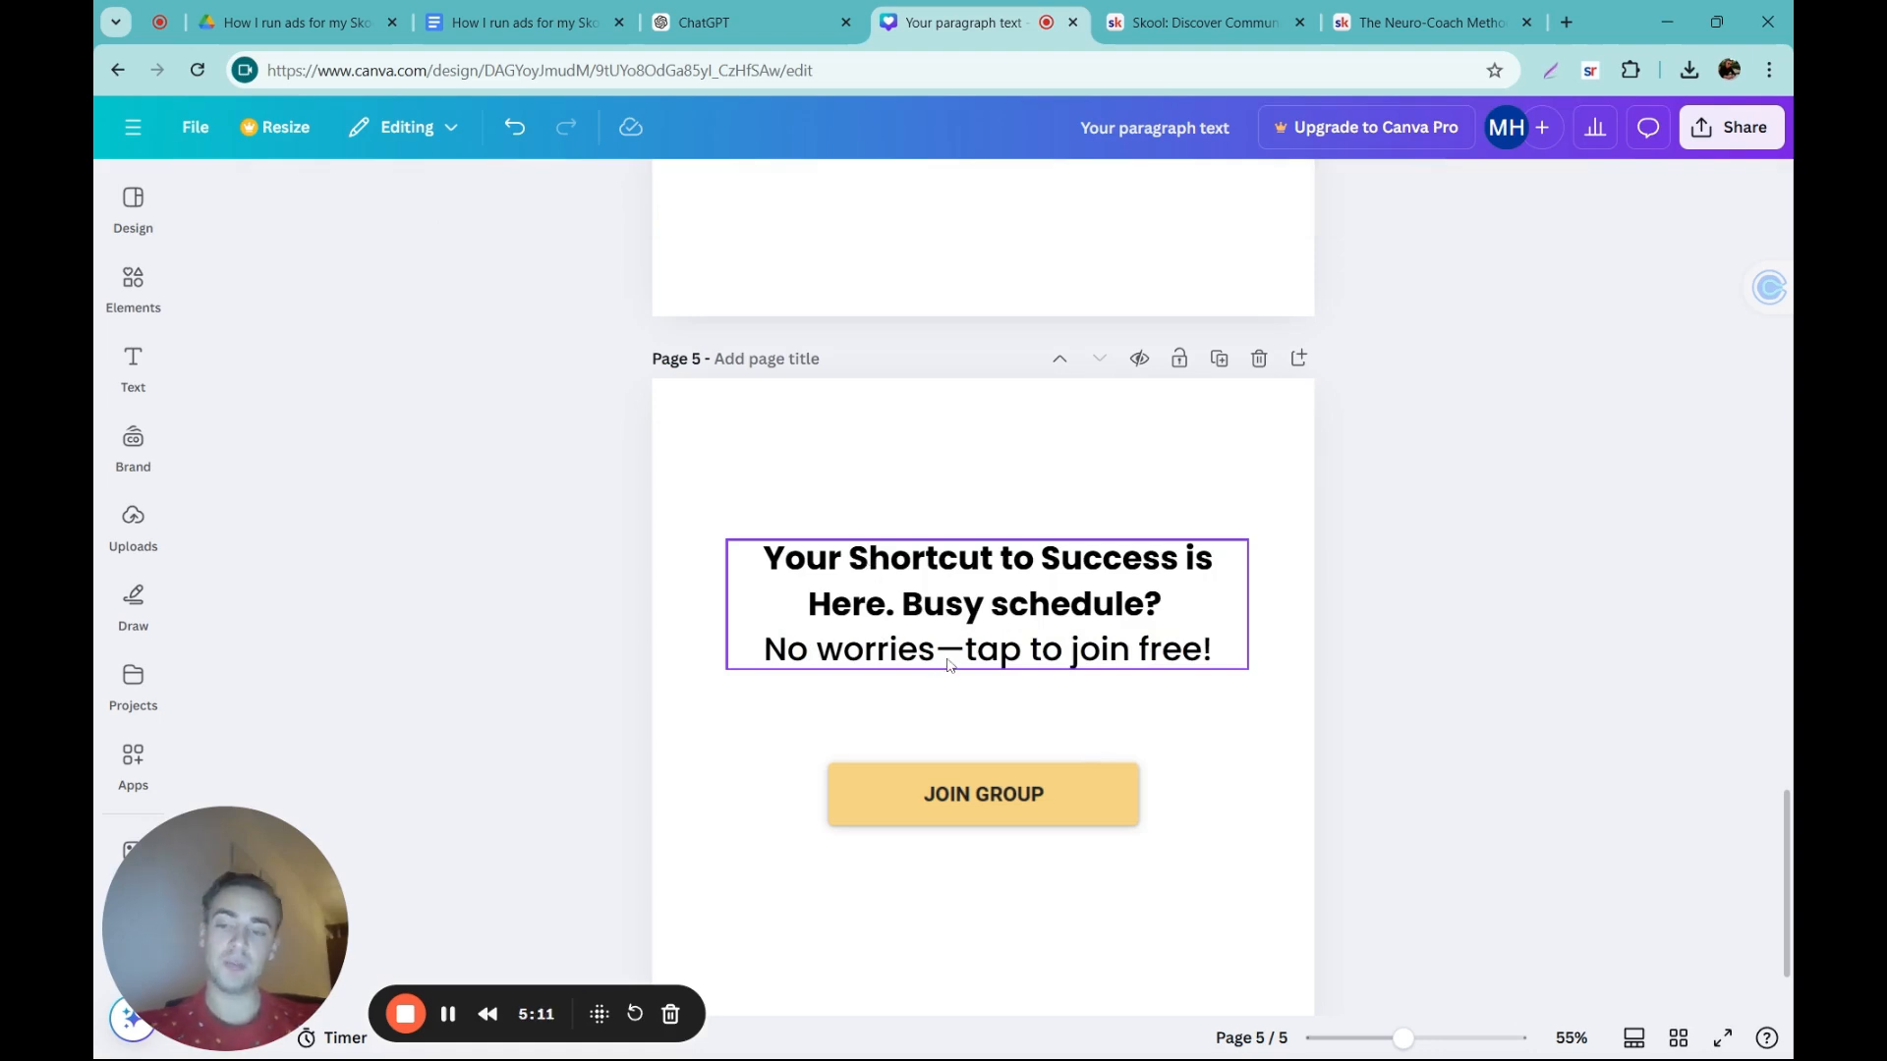
# Step: Bold the callouts "Work Smarter, Not Harder." on page 4 and "Short on Time? Crush Your Goals Anyway." on page 3
pyautogui.scroll(8, 961, 790)
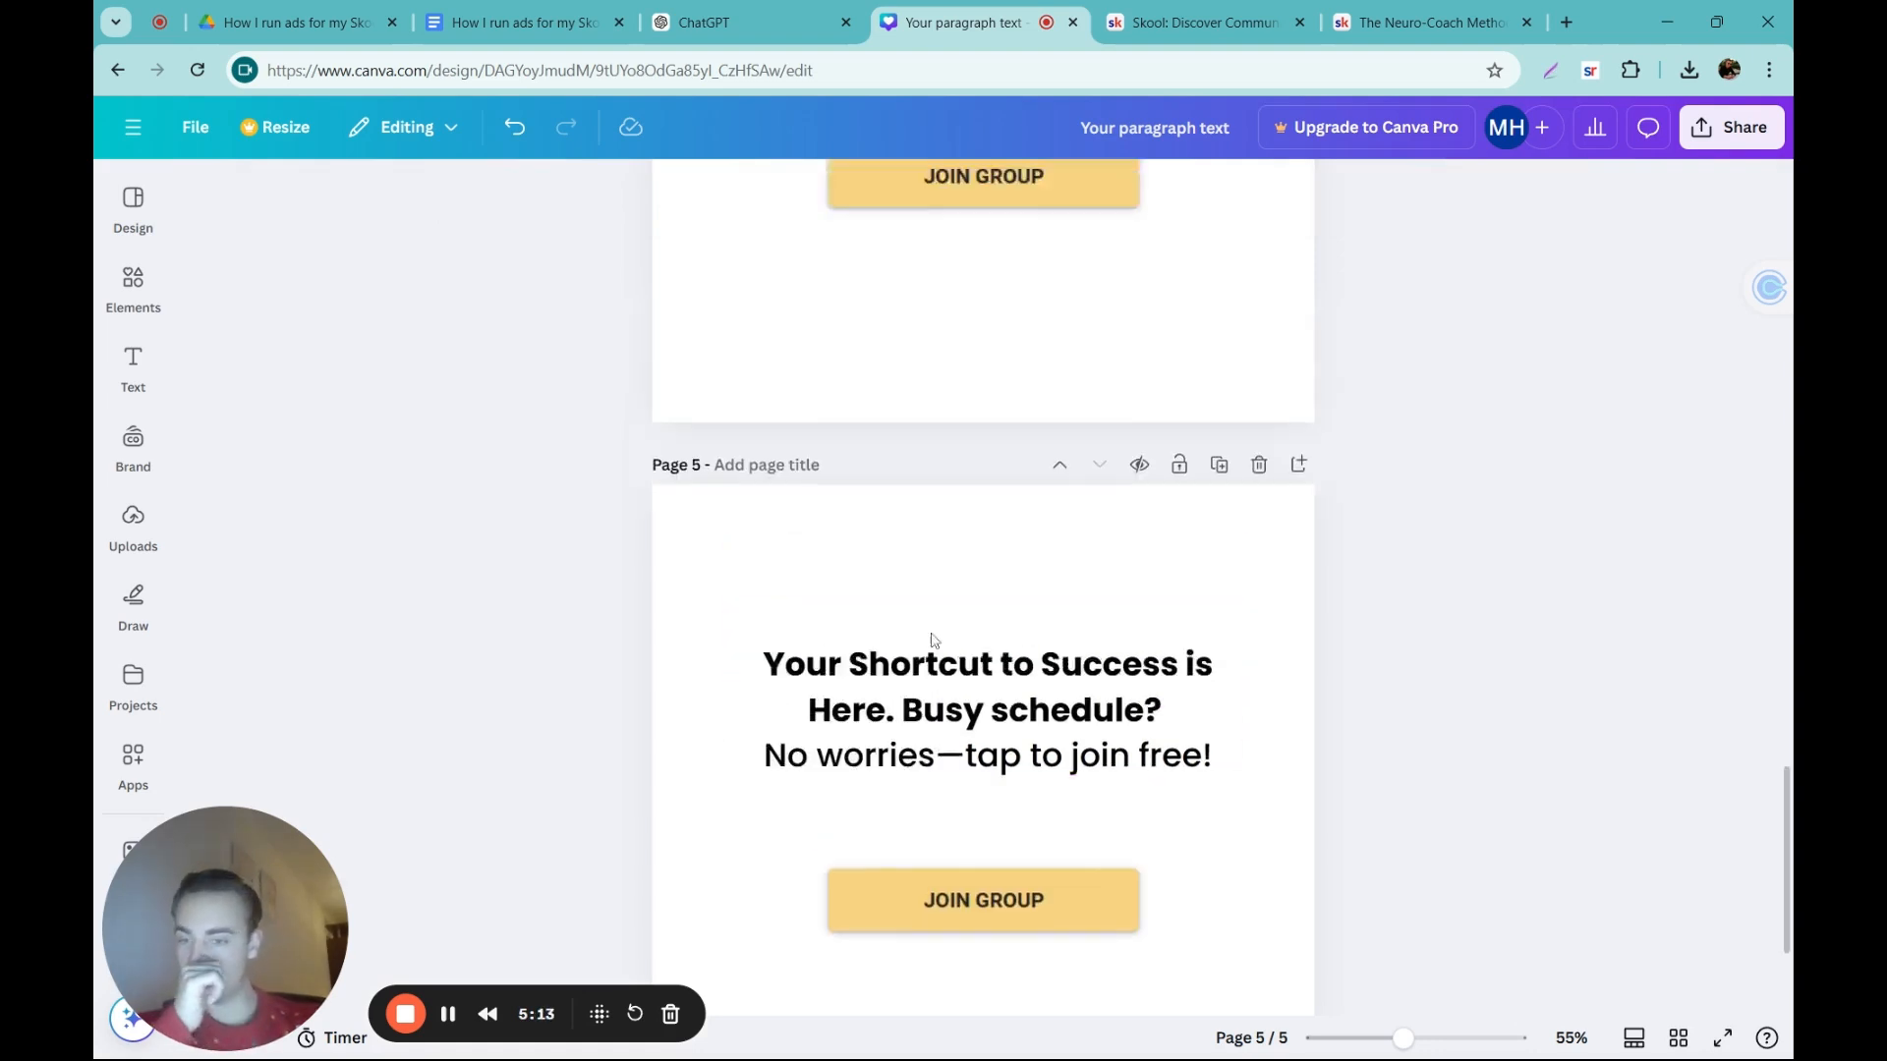
pyautogui.tripleClick(1130, 607)
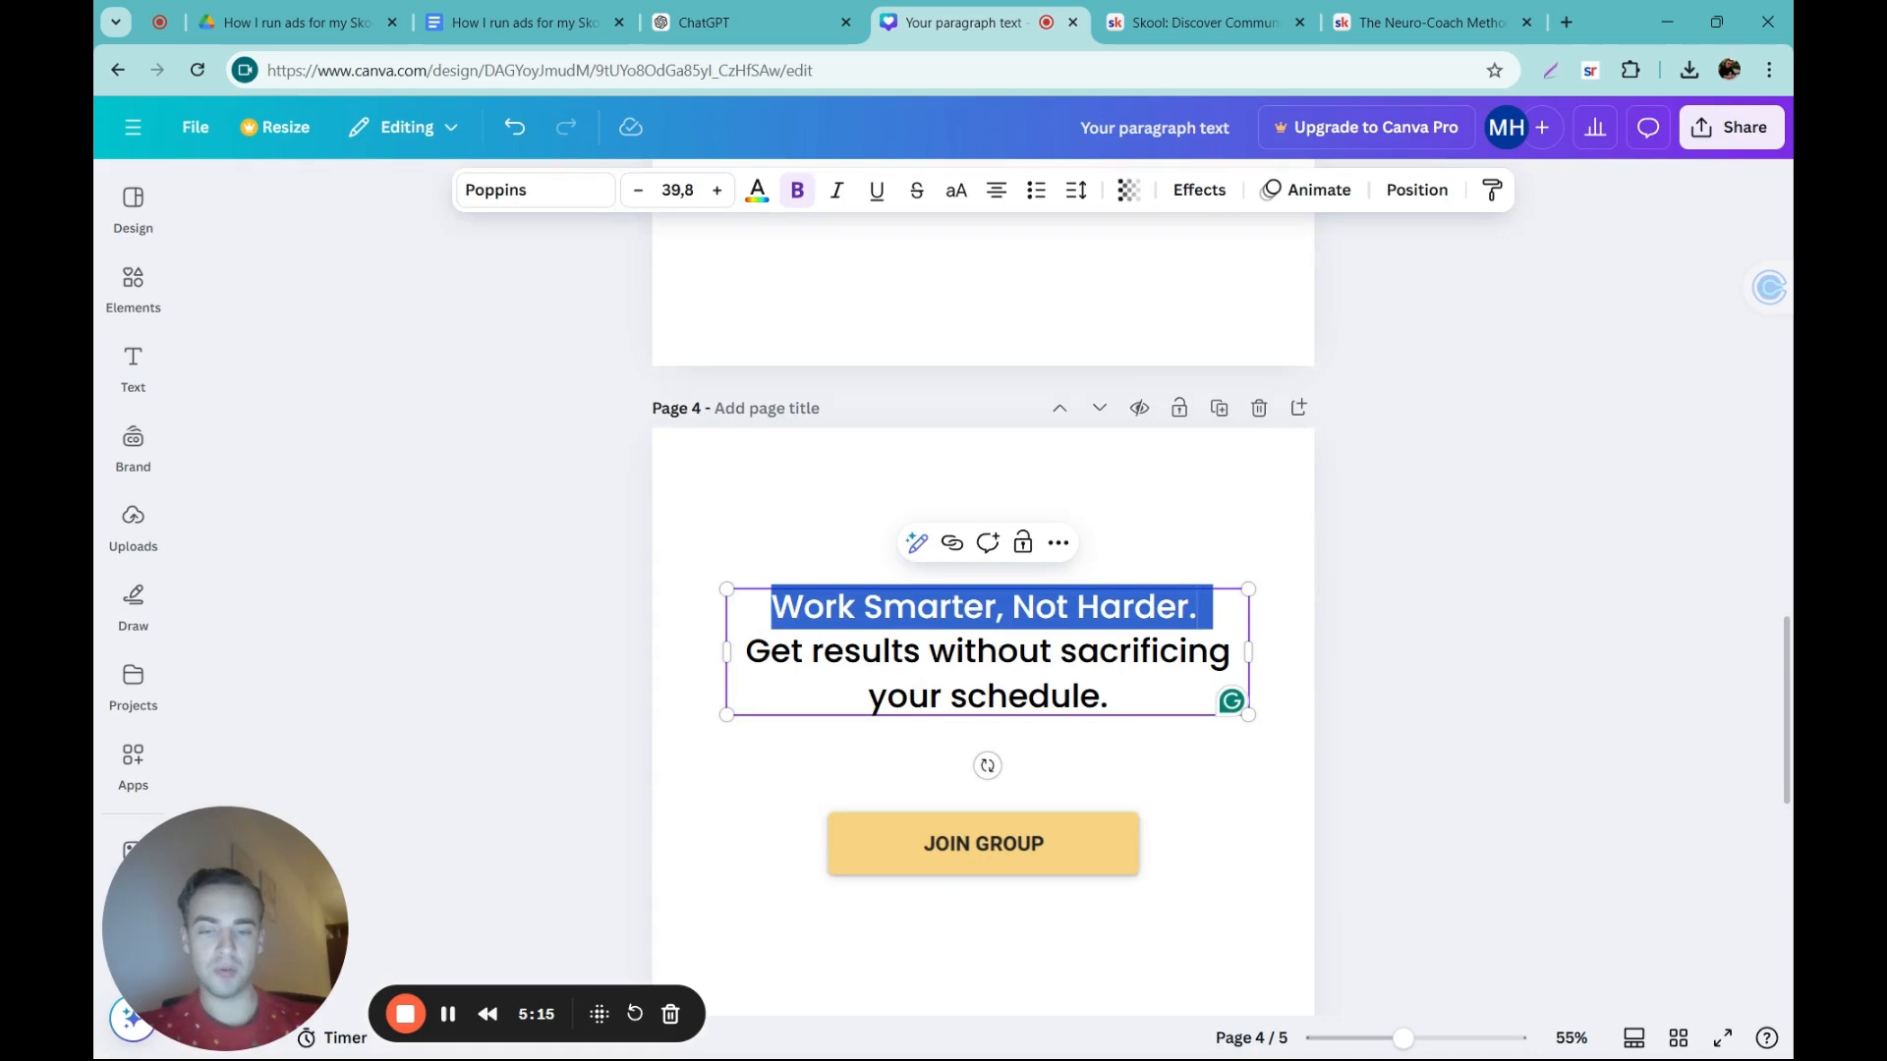
pyautogui.hotkey('ctrl', 'b')
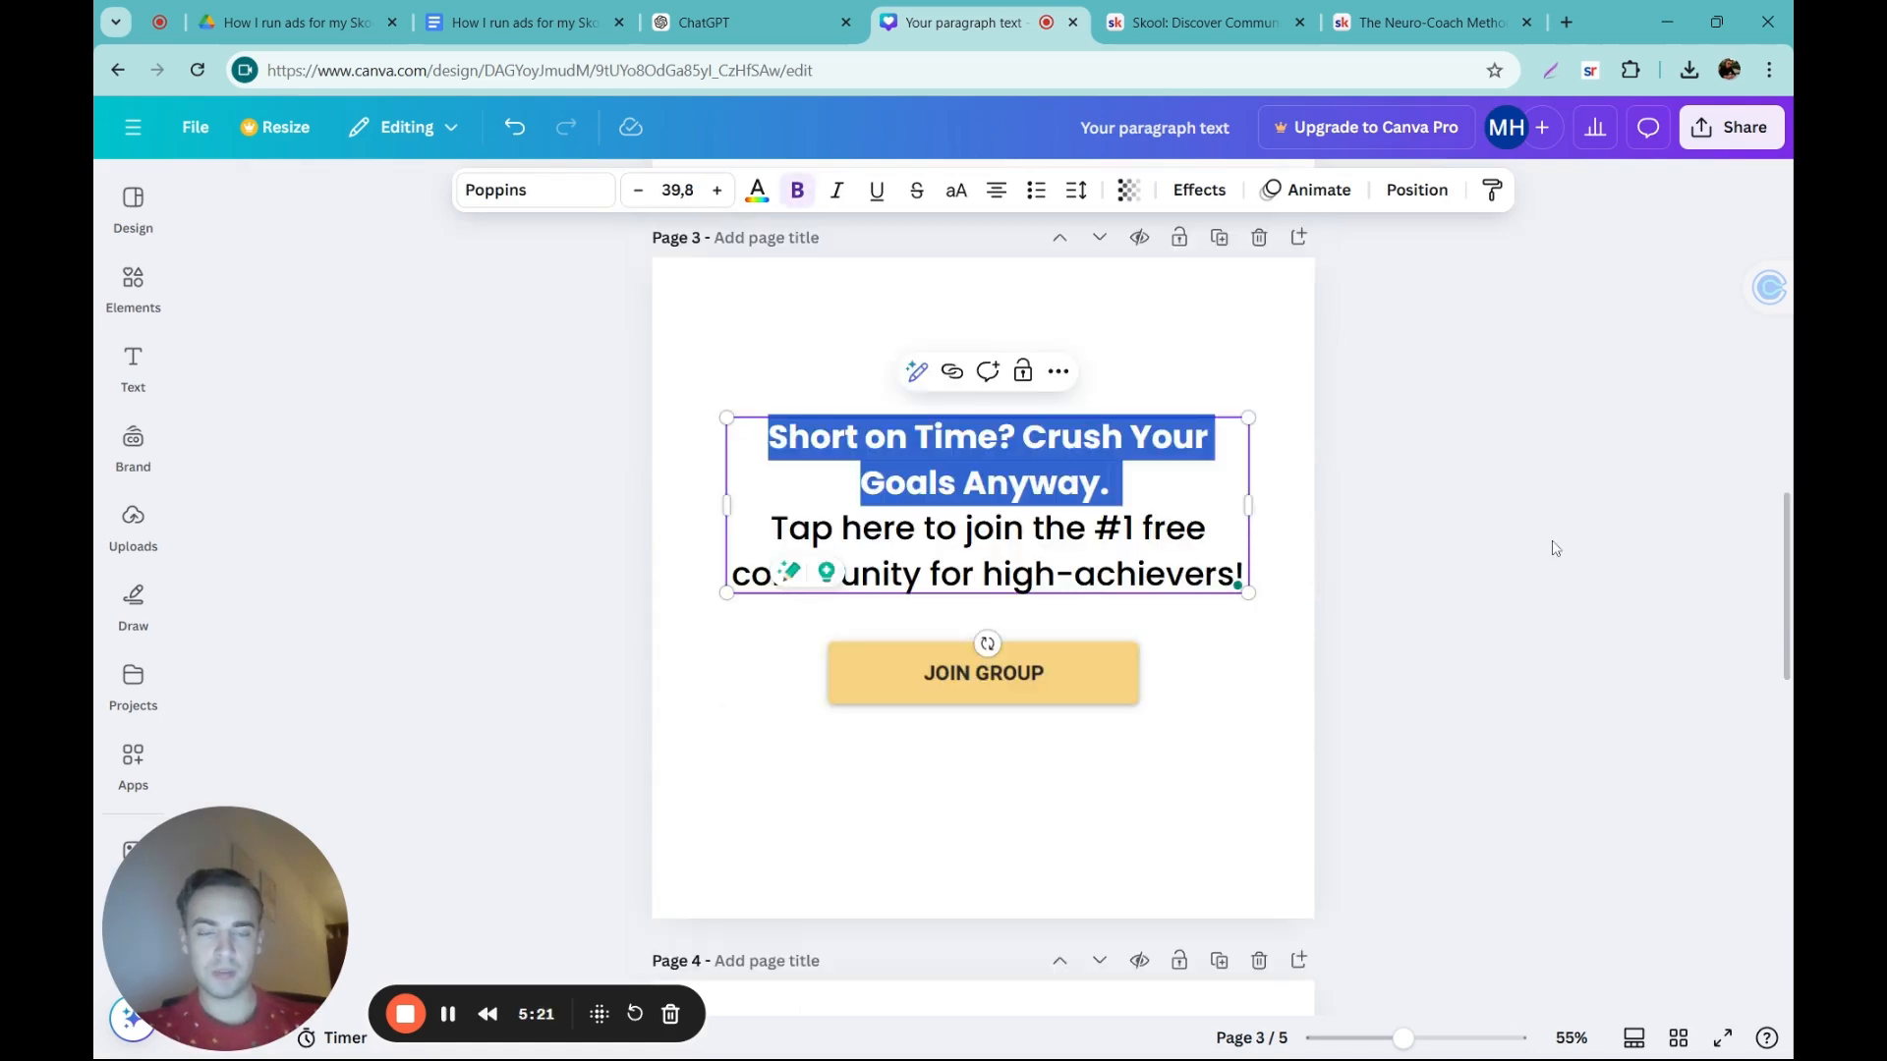
pyautogui.click(1551, 547)
# Step: Make the callout "Busy People, Big Results!" bold on page 2
pyautogui.scroll(7, 1192, 505)
pyautogui.click(1078, 602)
pyautogui.click(1101, 685)
pyautogui.click(1101, 685)
pyautogui.moveTo(1191, 640); pyautogui.dragTo(778, 641)
pyautogui.hotkey('ctrl', 'b')
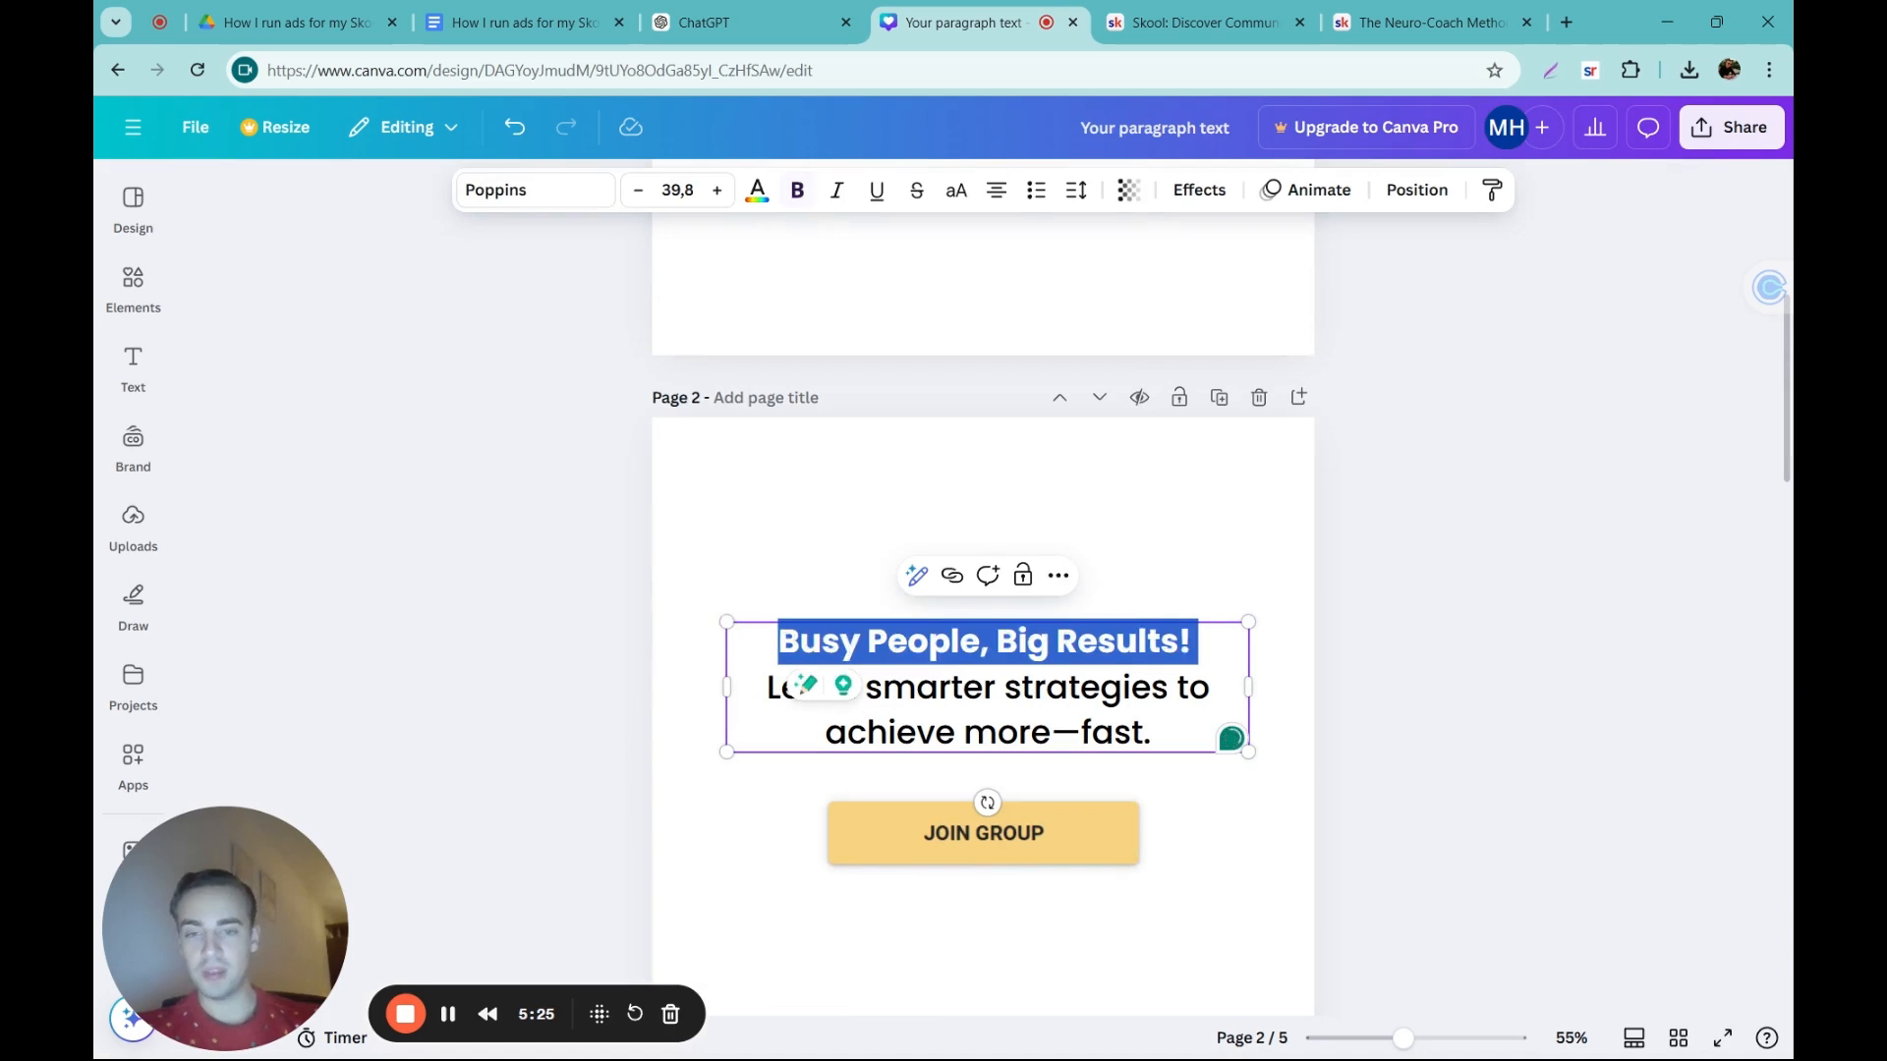
# Step: Make only the callout line "No Time? No Problem!" bold in page 1's ad text, leaving the second sentence in its lighter weight
pyautogui.scroll(5, 590, 565)
pyautogui.click(1171, 359)
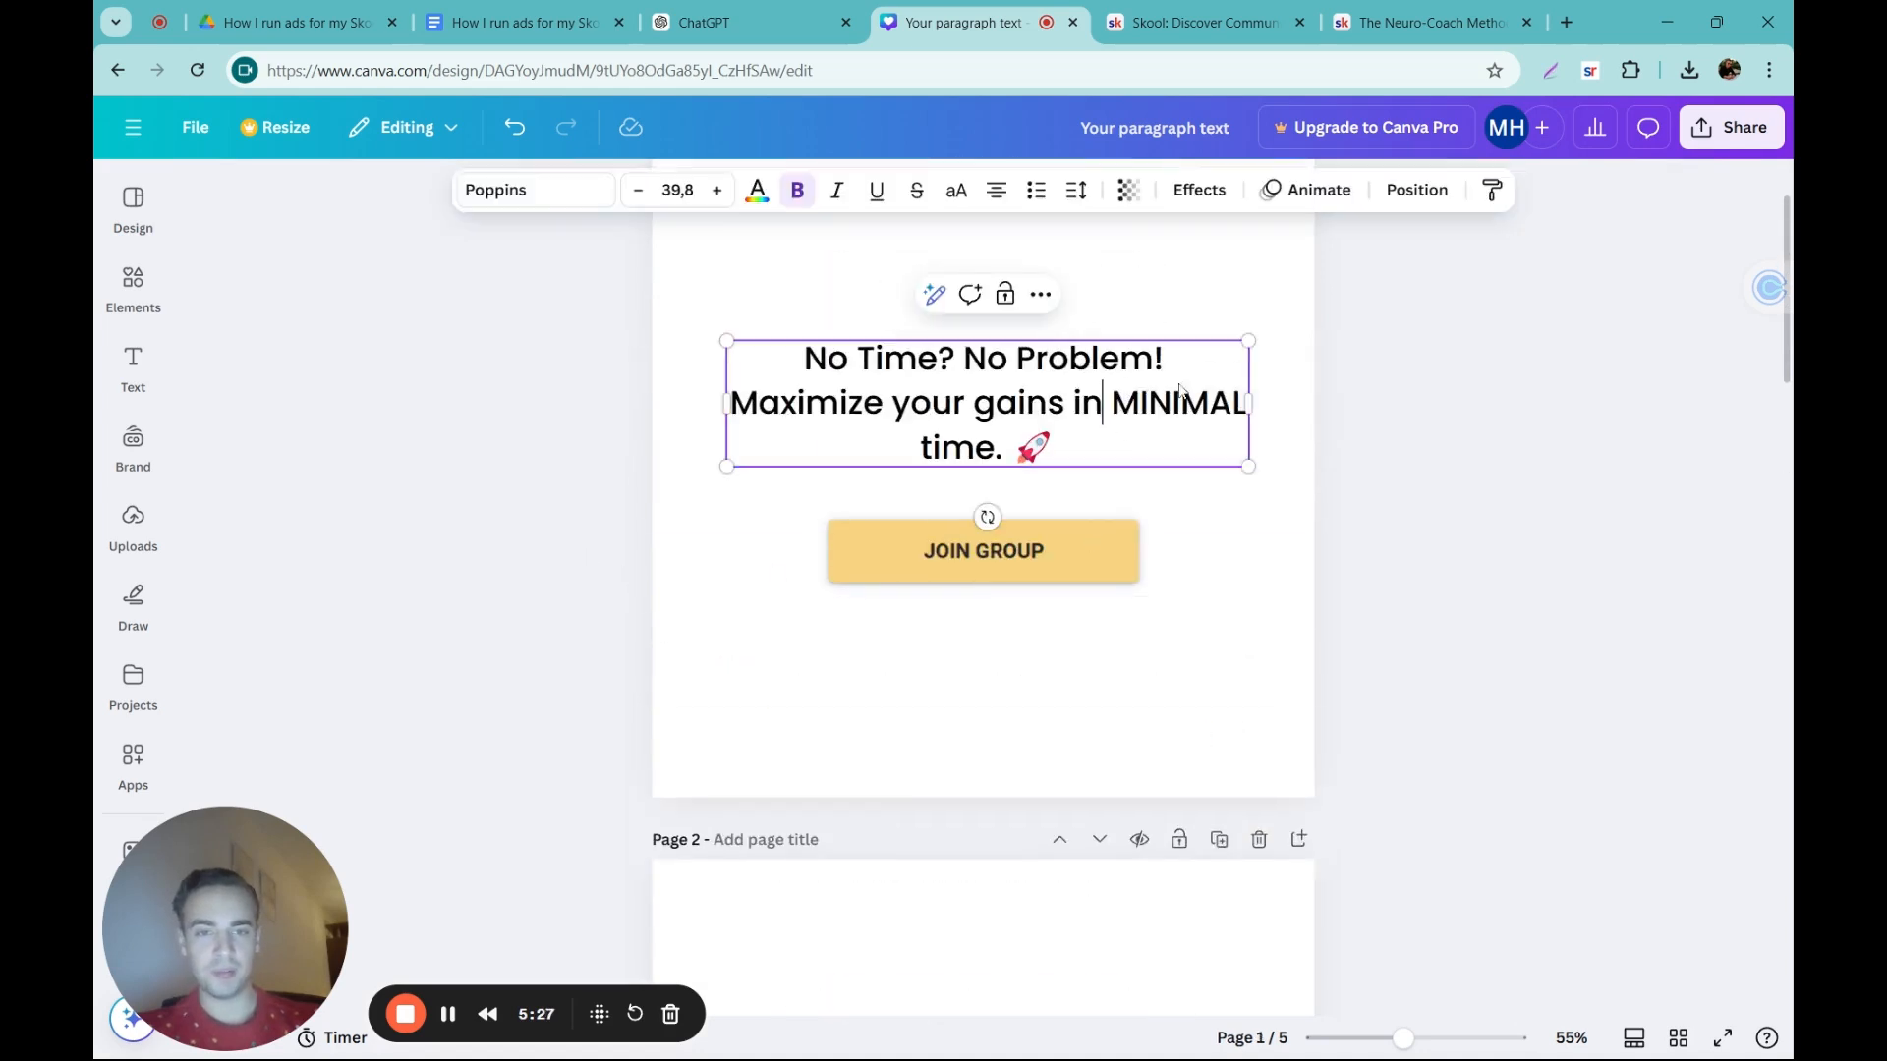
pyautogui.moveTo(1171, 359); pyautogui.dragTo(802, 360)
pyautogui.hotkey('ctrl', 'b')
pyautogui.click(499, 454)
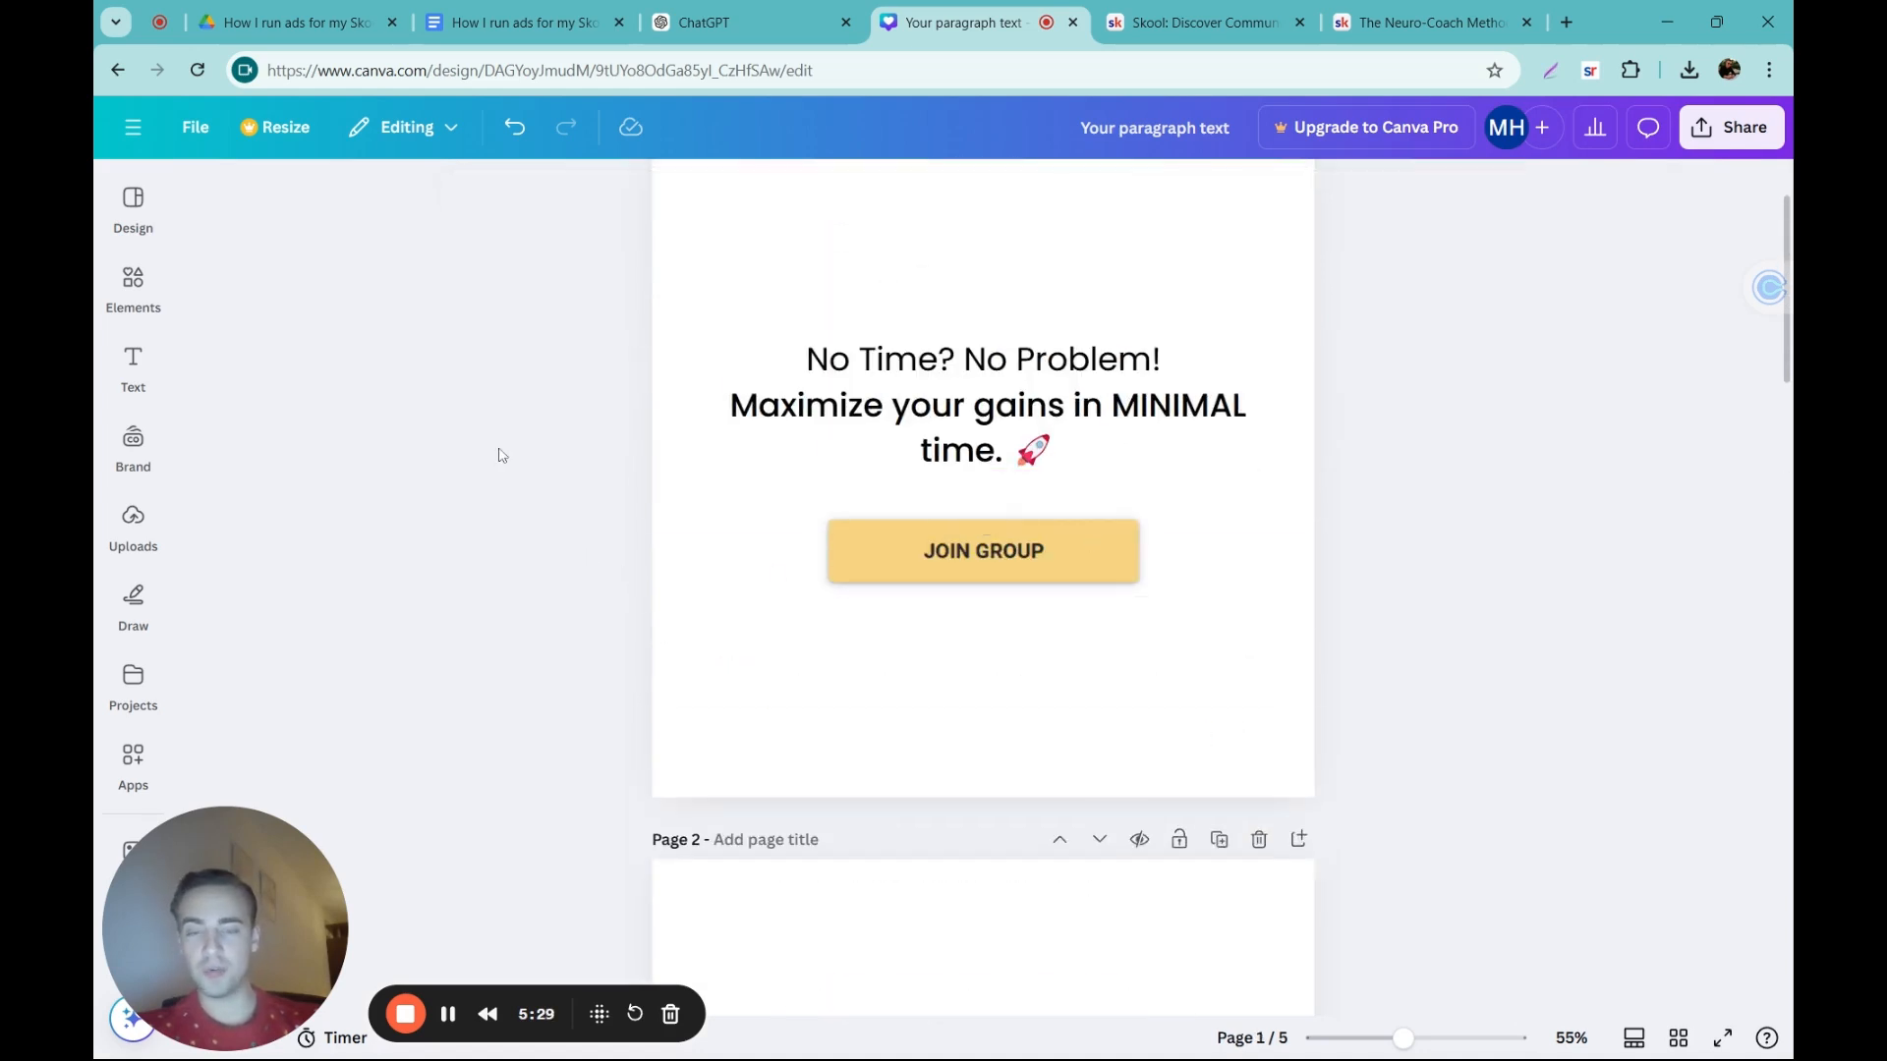
pyautogui.tripleClick(930, 386)
pyautogui.hotkey('ctrl', 'b')
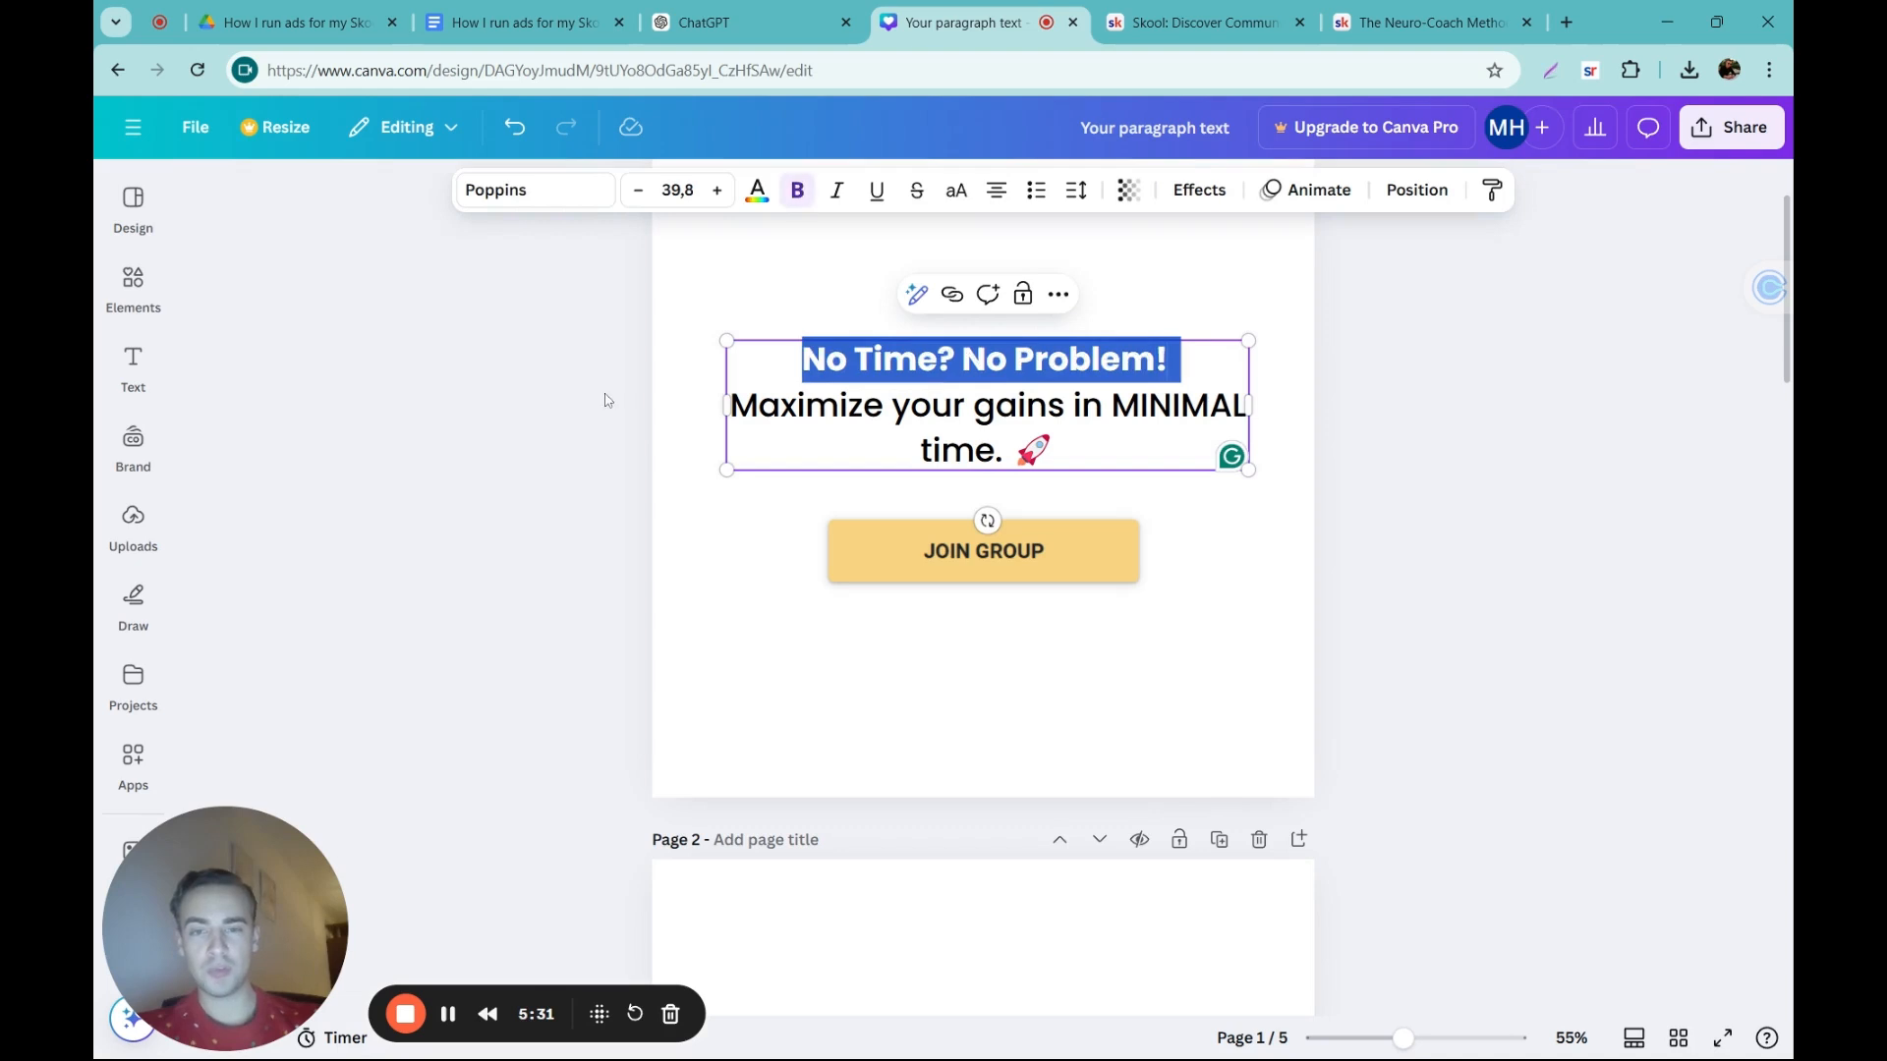
pyautogui.click(607, 400)
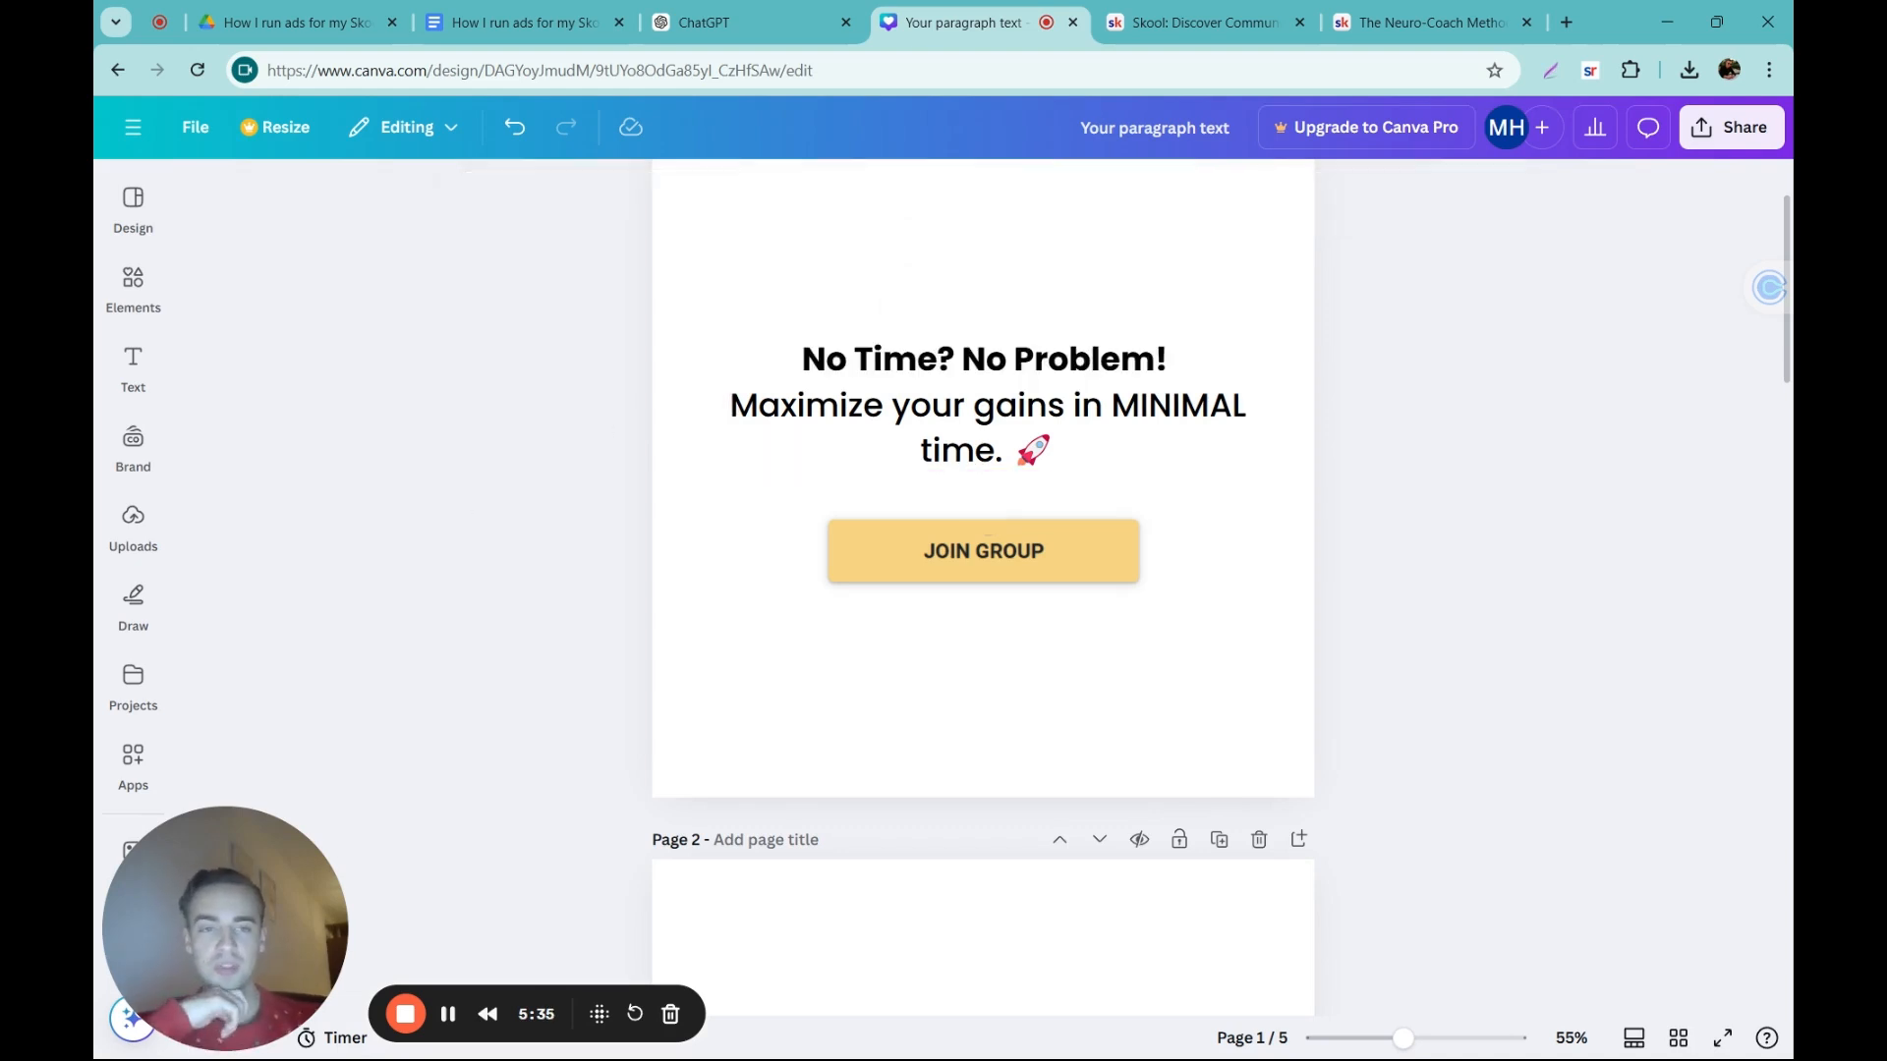
# Step: View the Canva Pro upgrade offer and close it without upgrading
pyautogui.scroll(2, 462, 506)
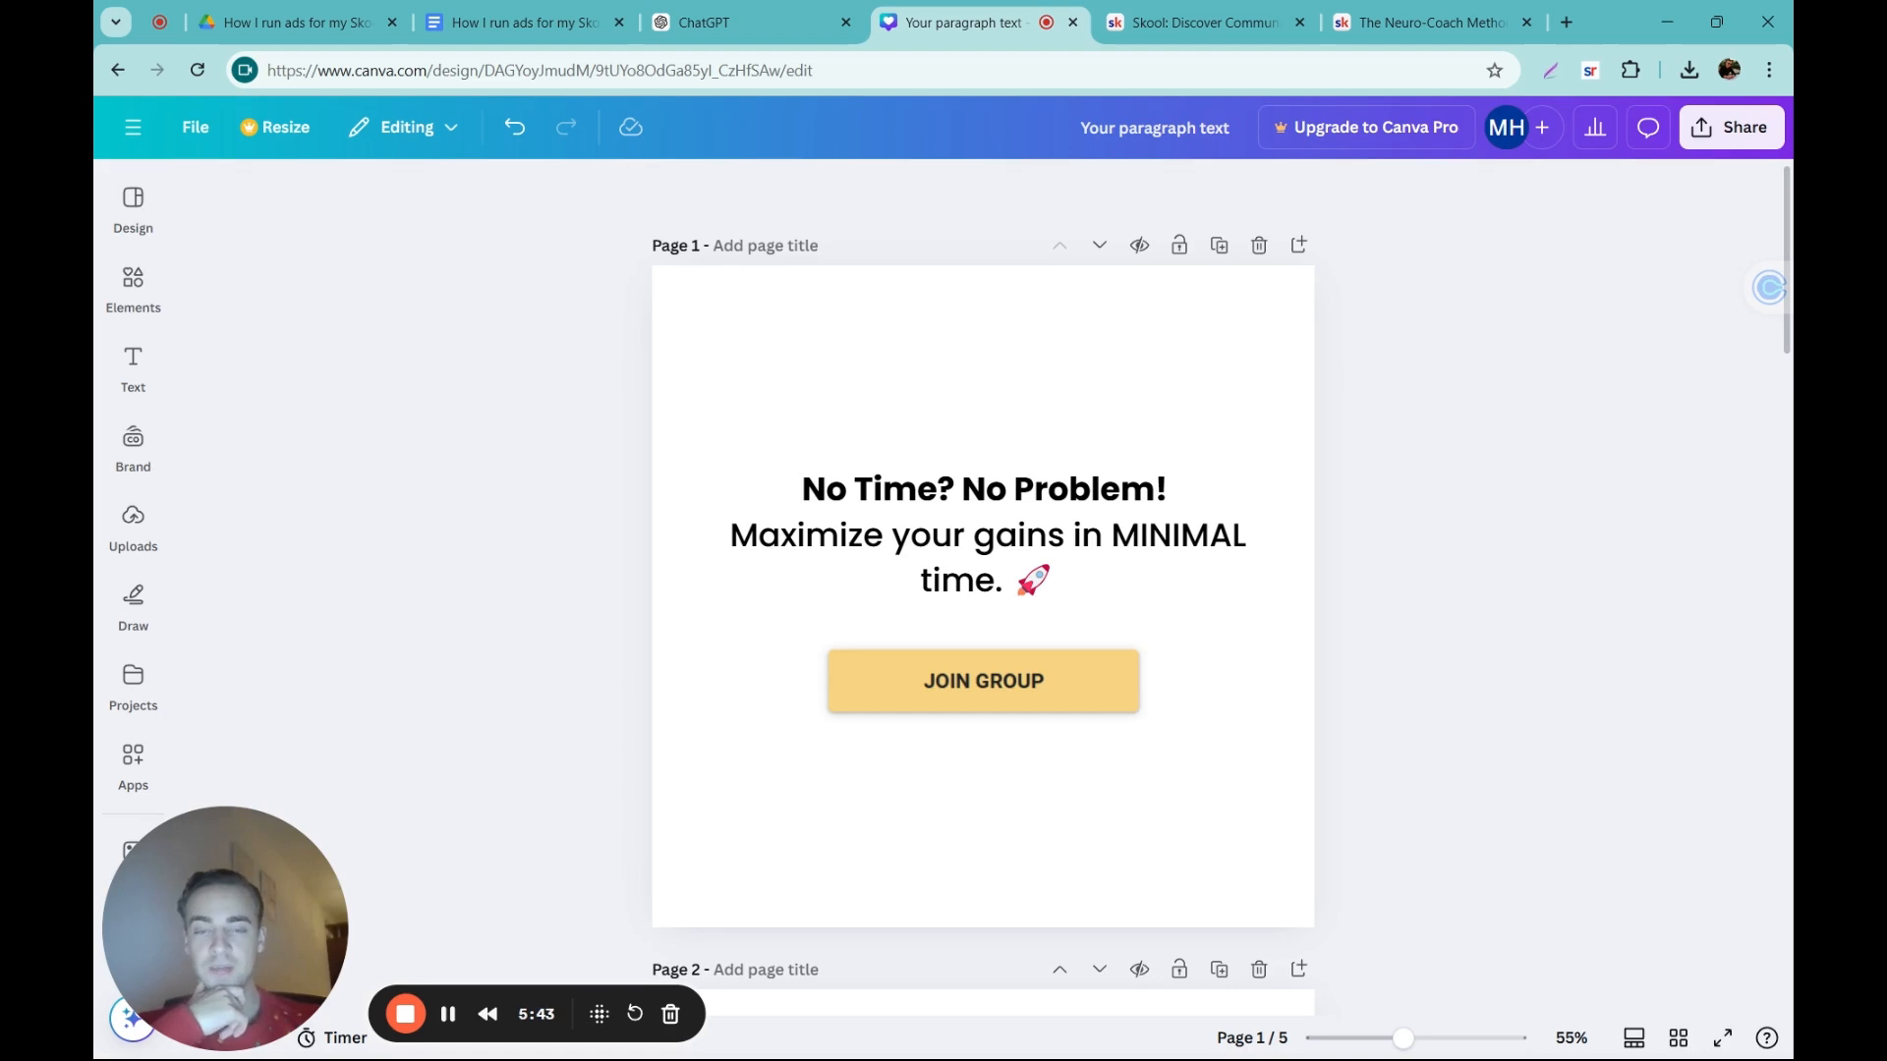
pyautogui.click(1366, 131)
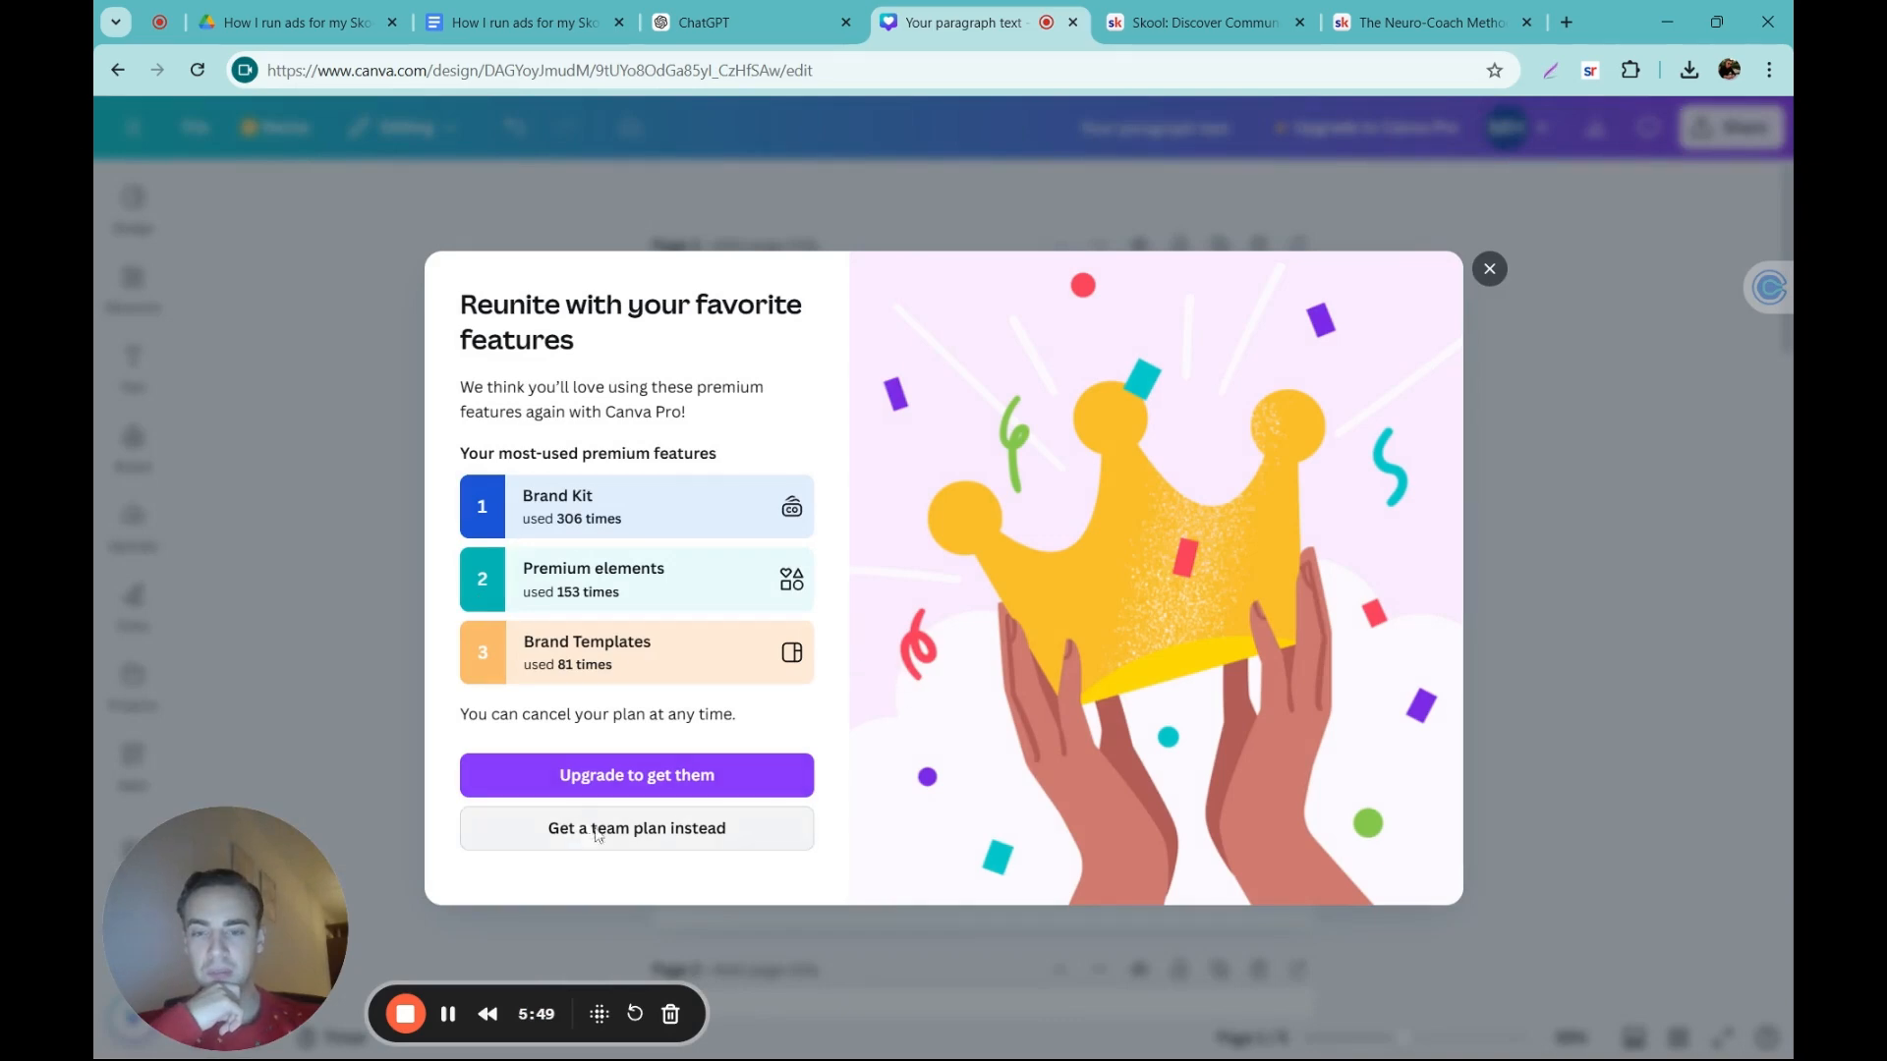
pyautogui.click(328, 604)
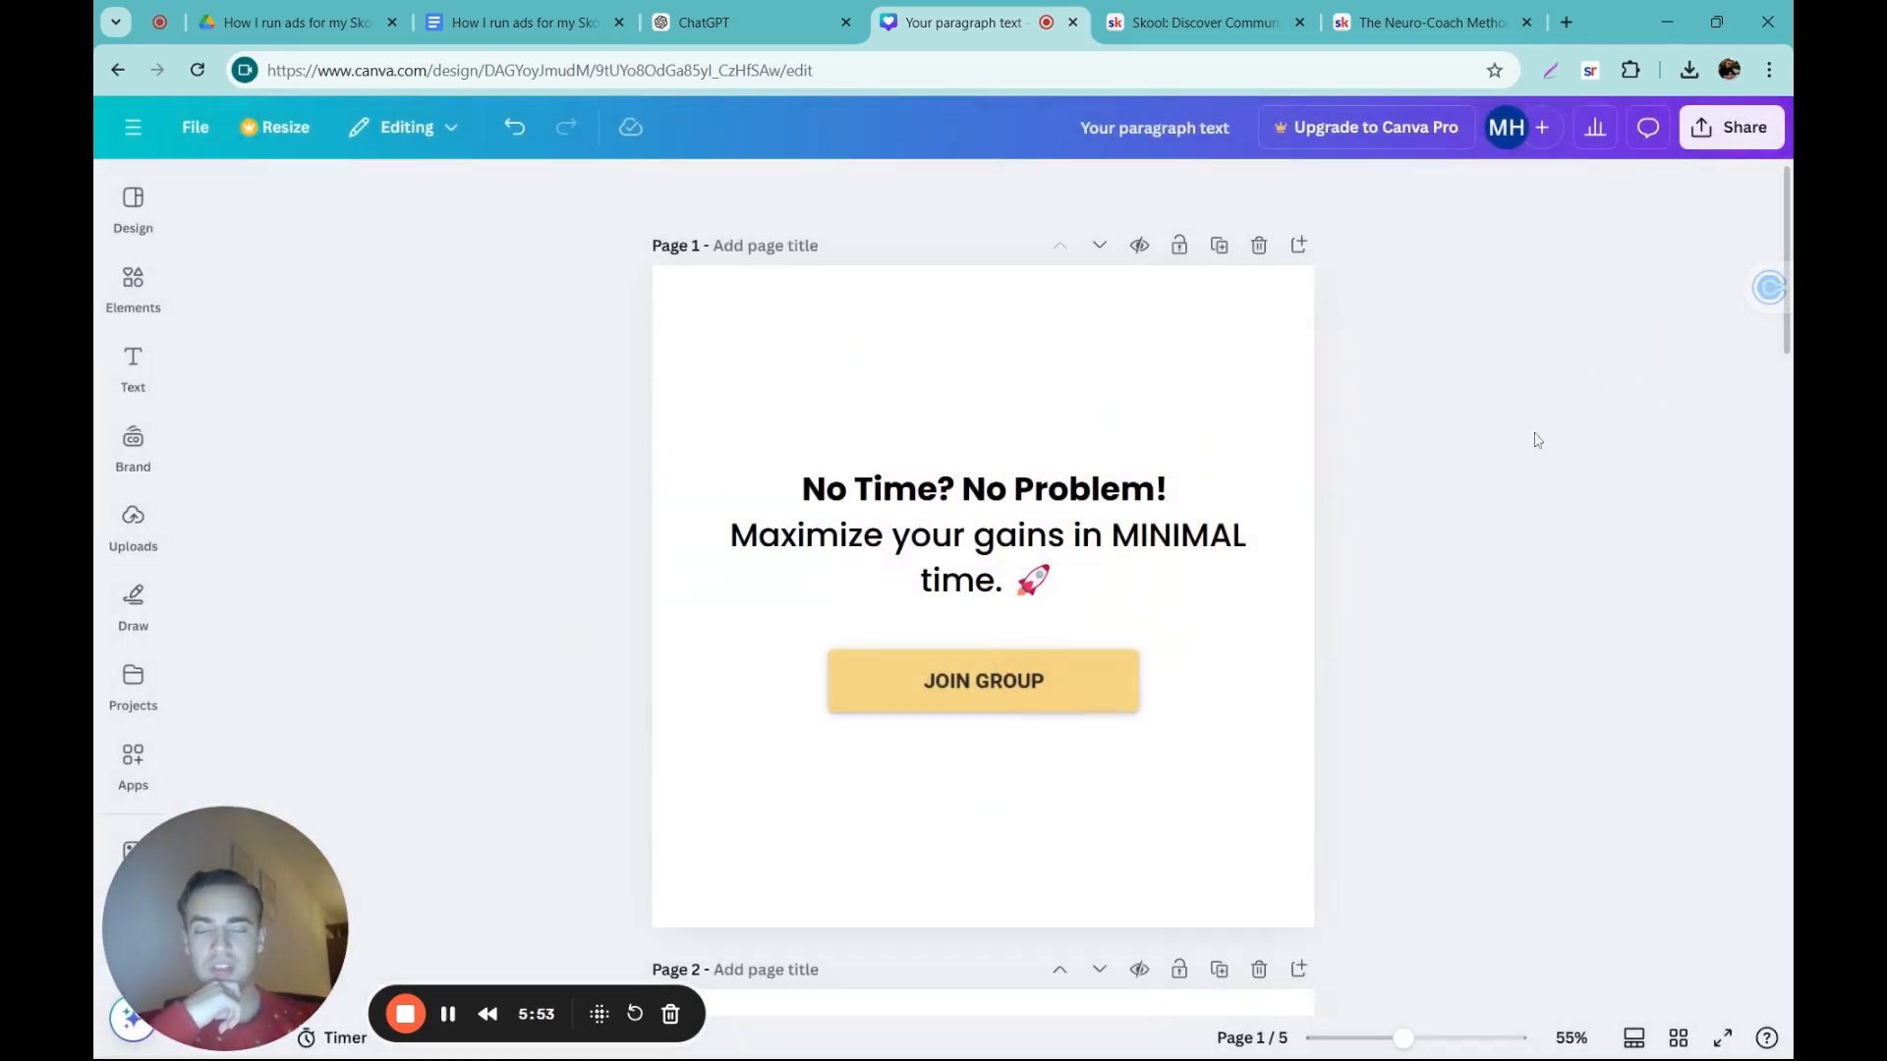
# Step: Download all five pages of the ad design as PNG images
pyautogui.click(1733, 137)
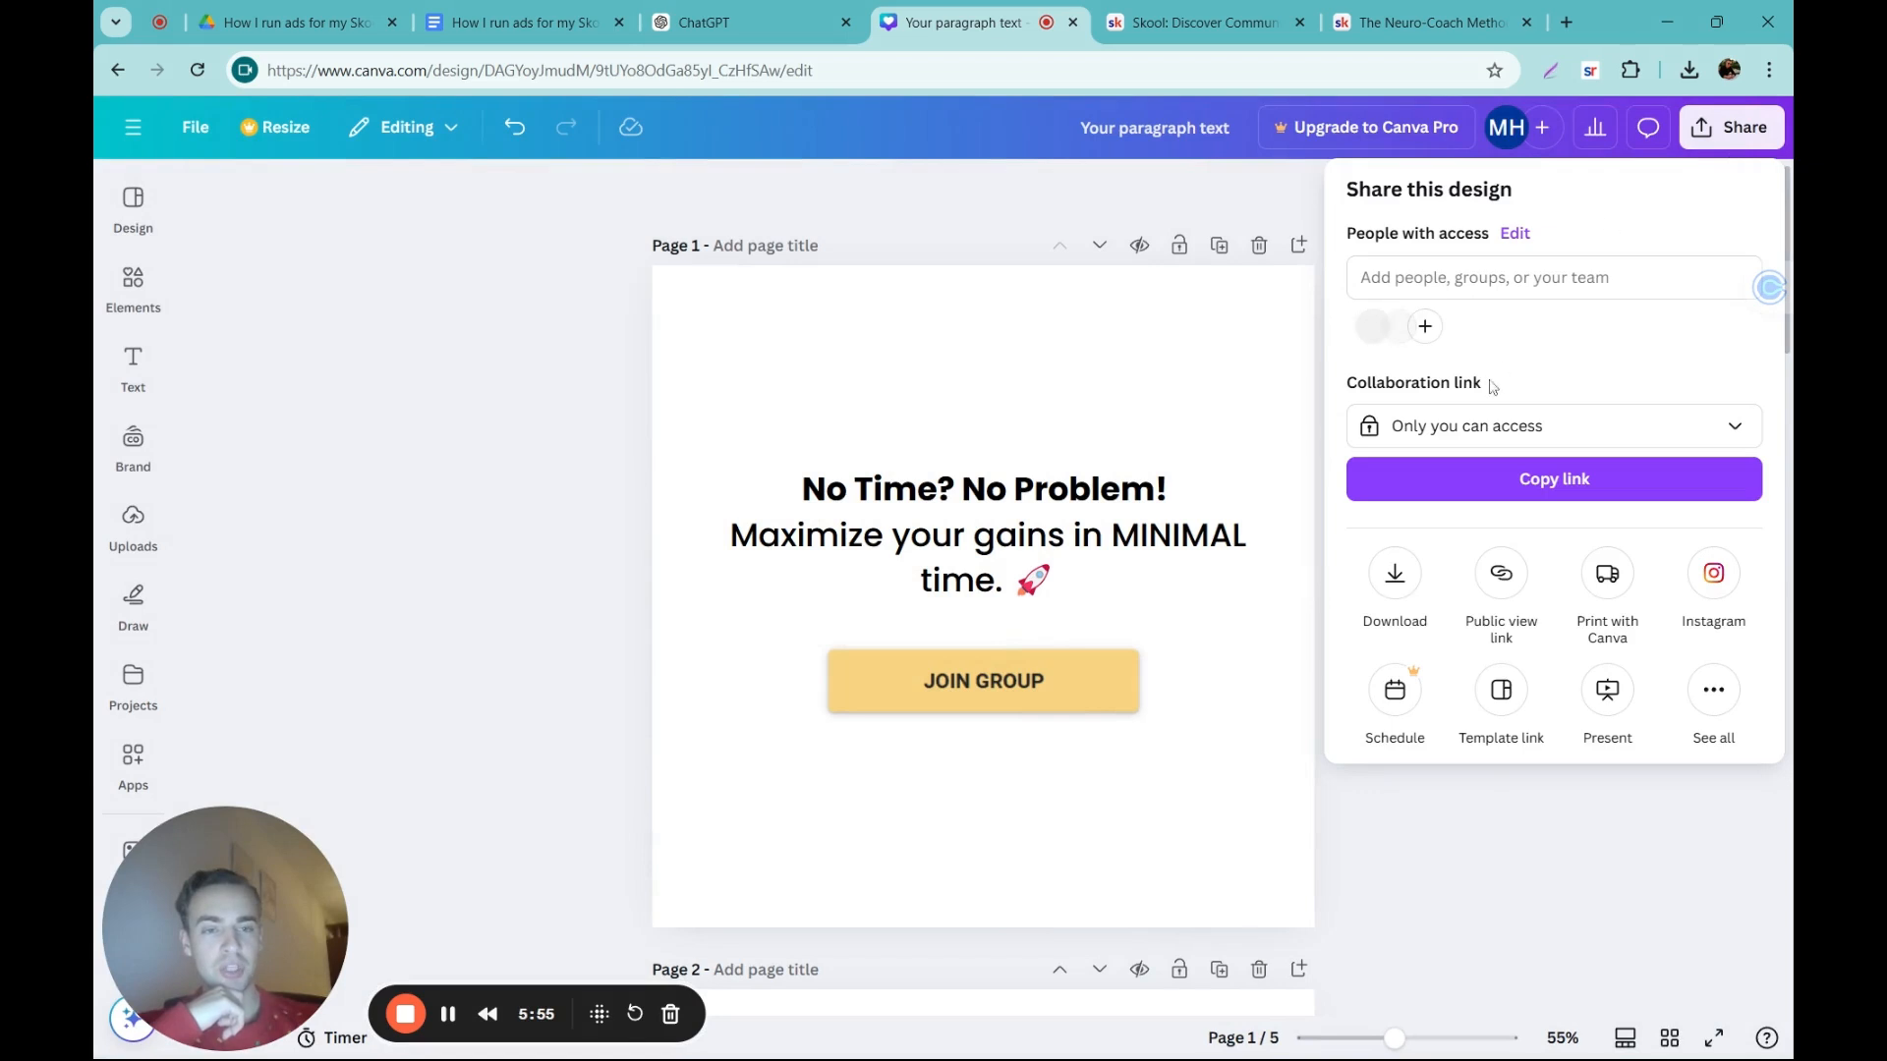
pyautogui.click(1392, 579)
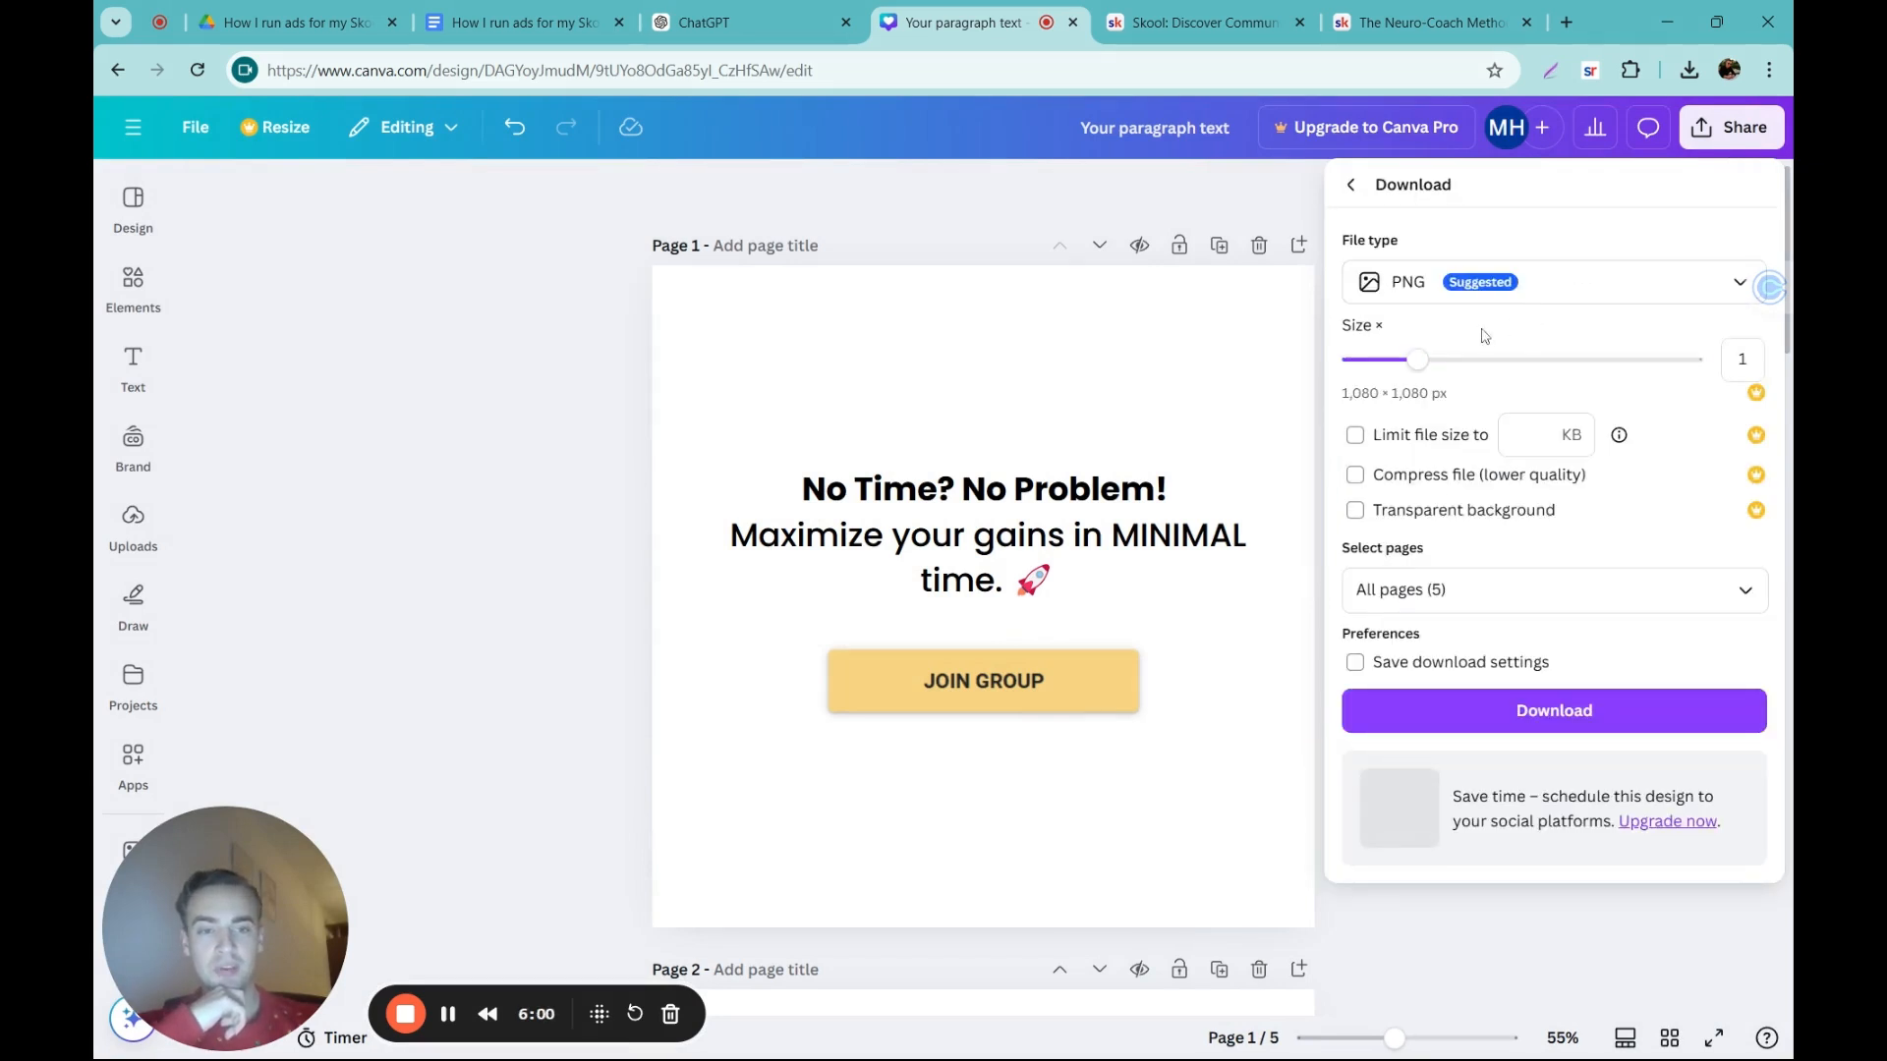
pyautogui.click(1504, 711)
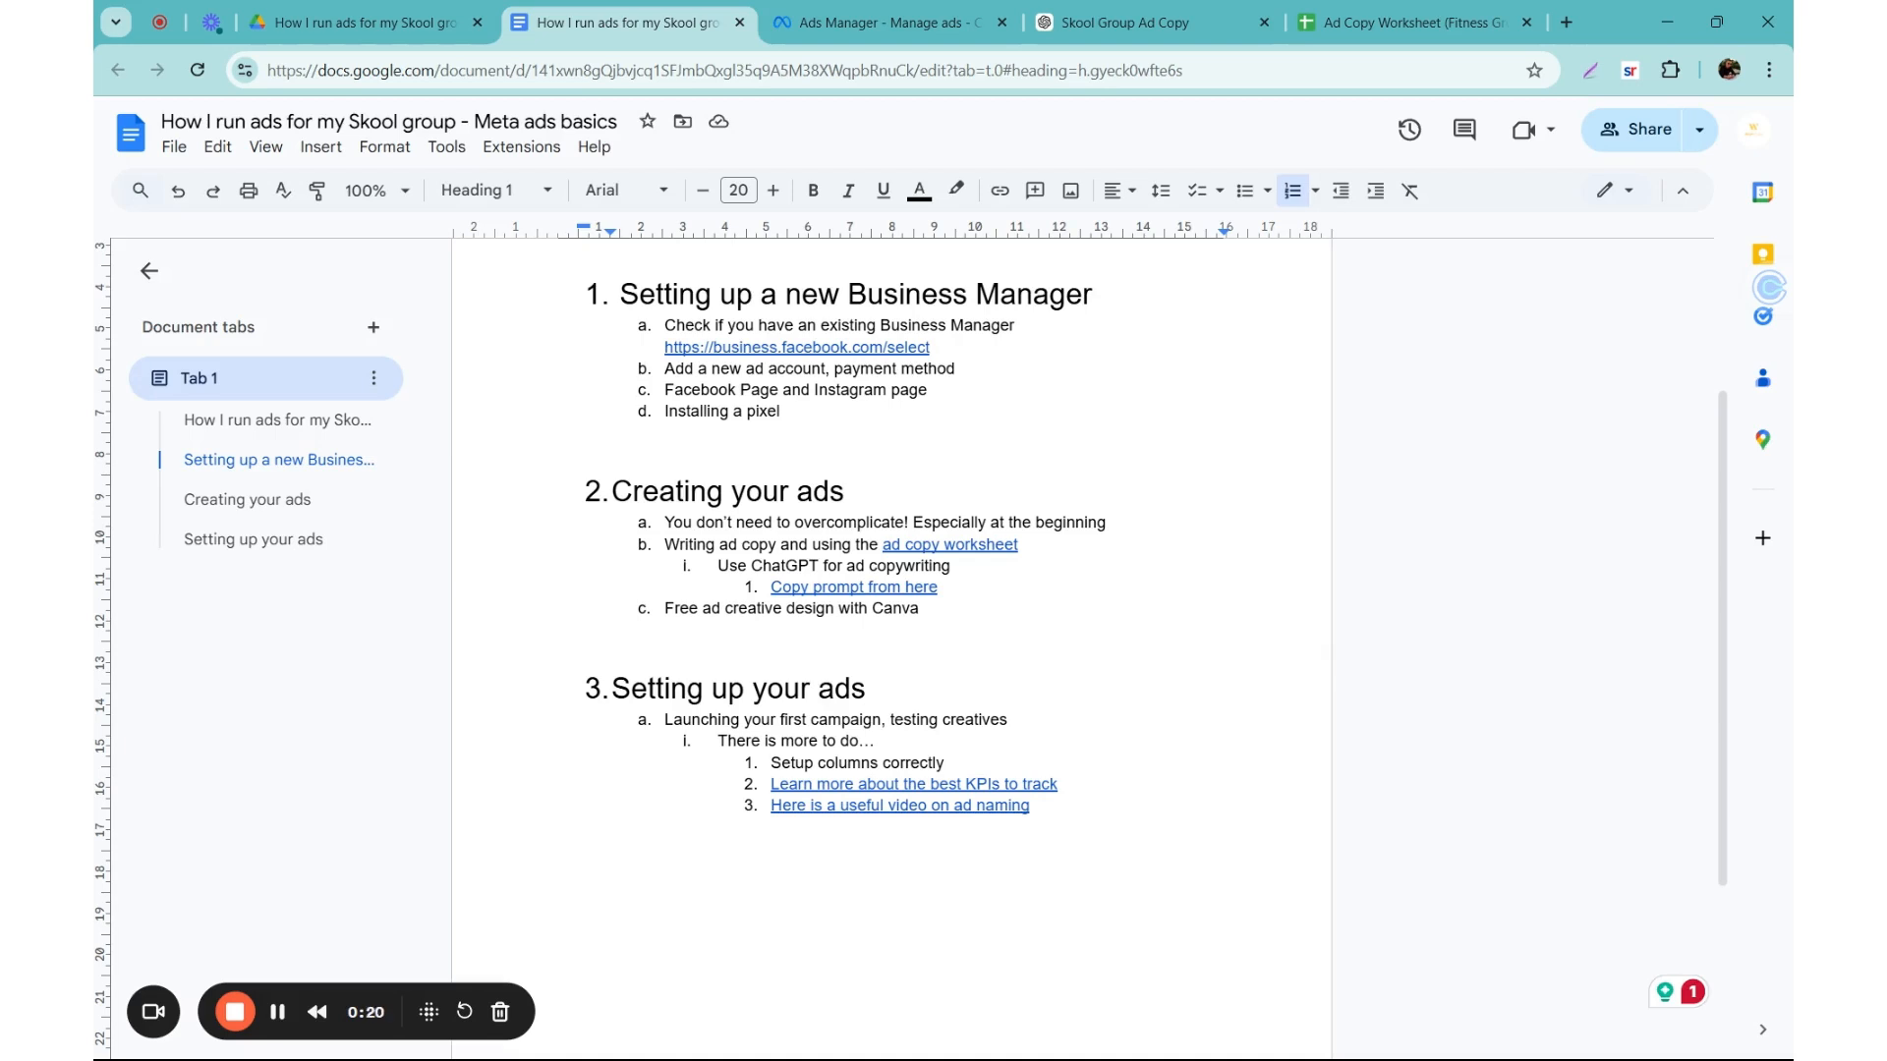
# Step: Go from the outline's campaign launch section to Meta Ads Manager and create an Auction campaign with the Leads objective and manual leads setup
pyautogui.click(683, 721)
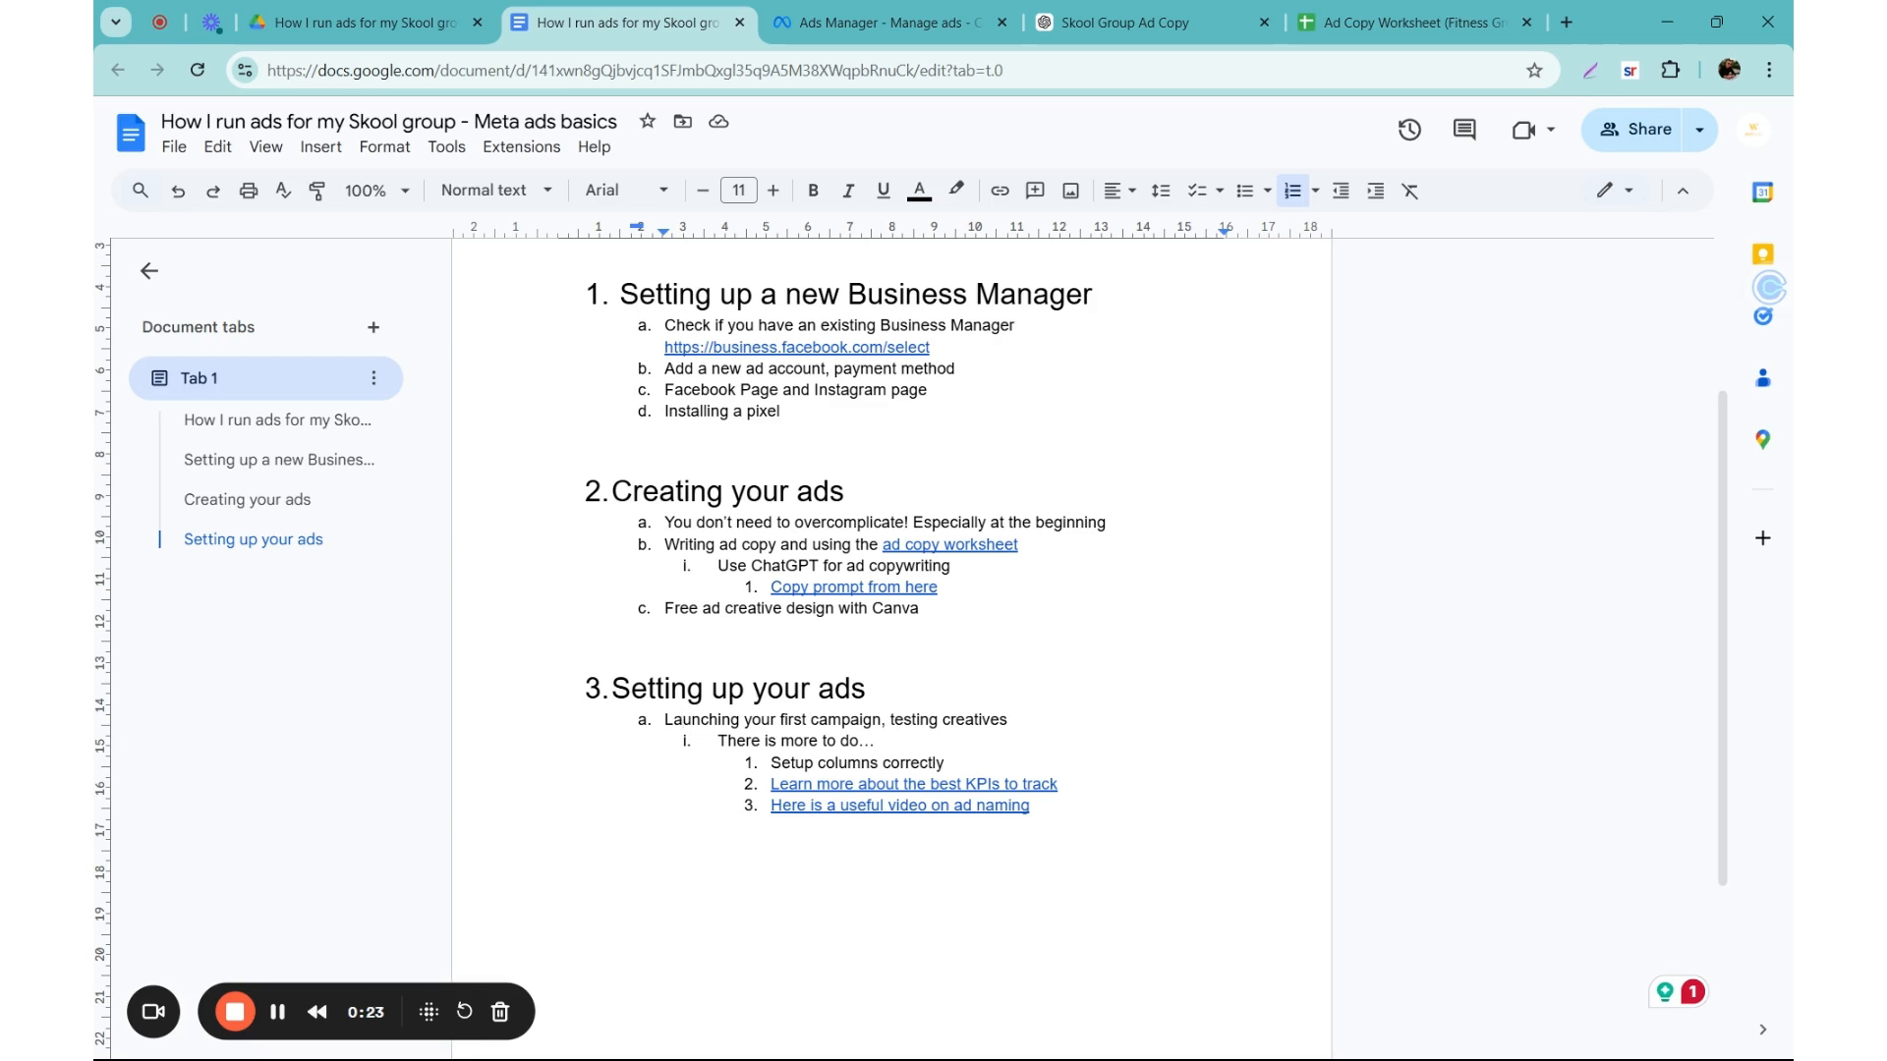
pyautogui.click(865, 22)
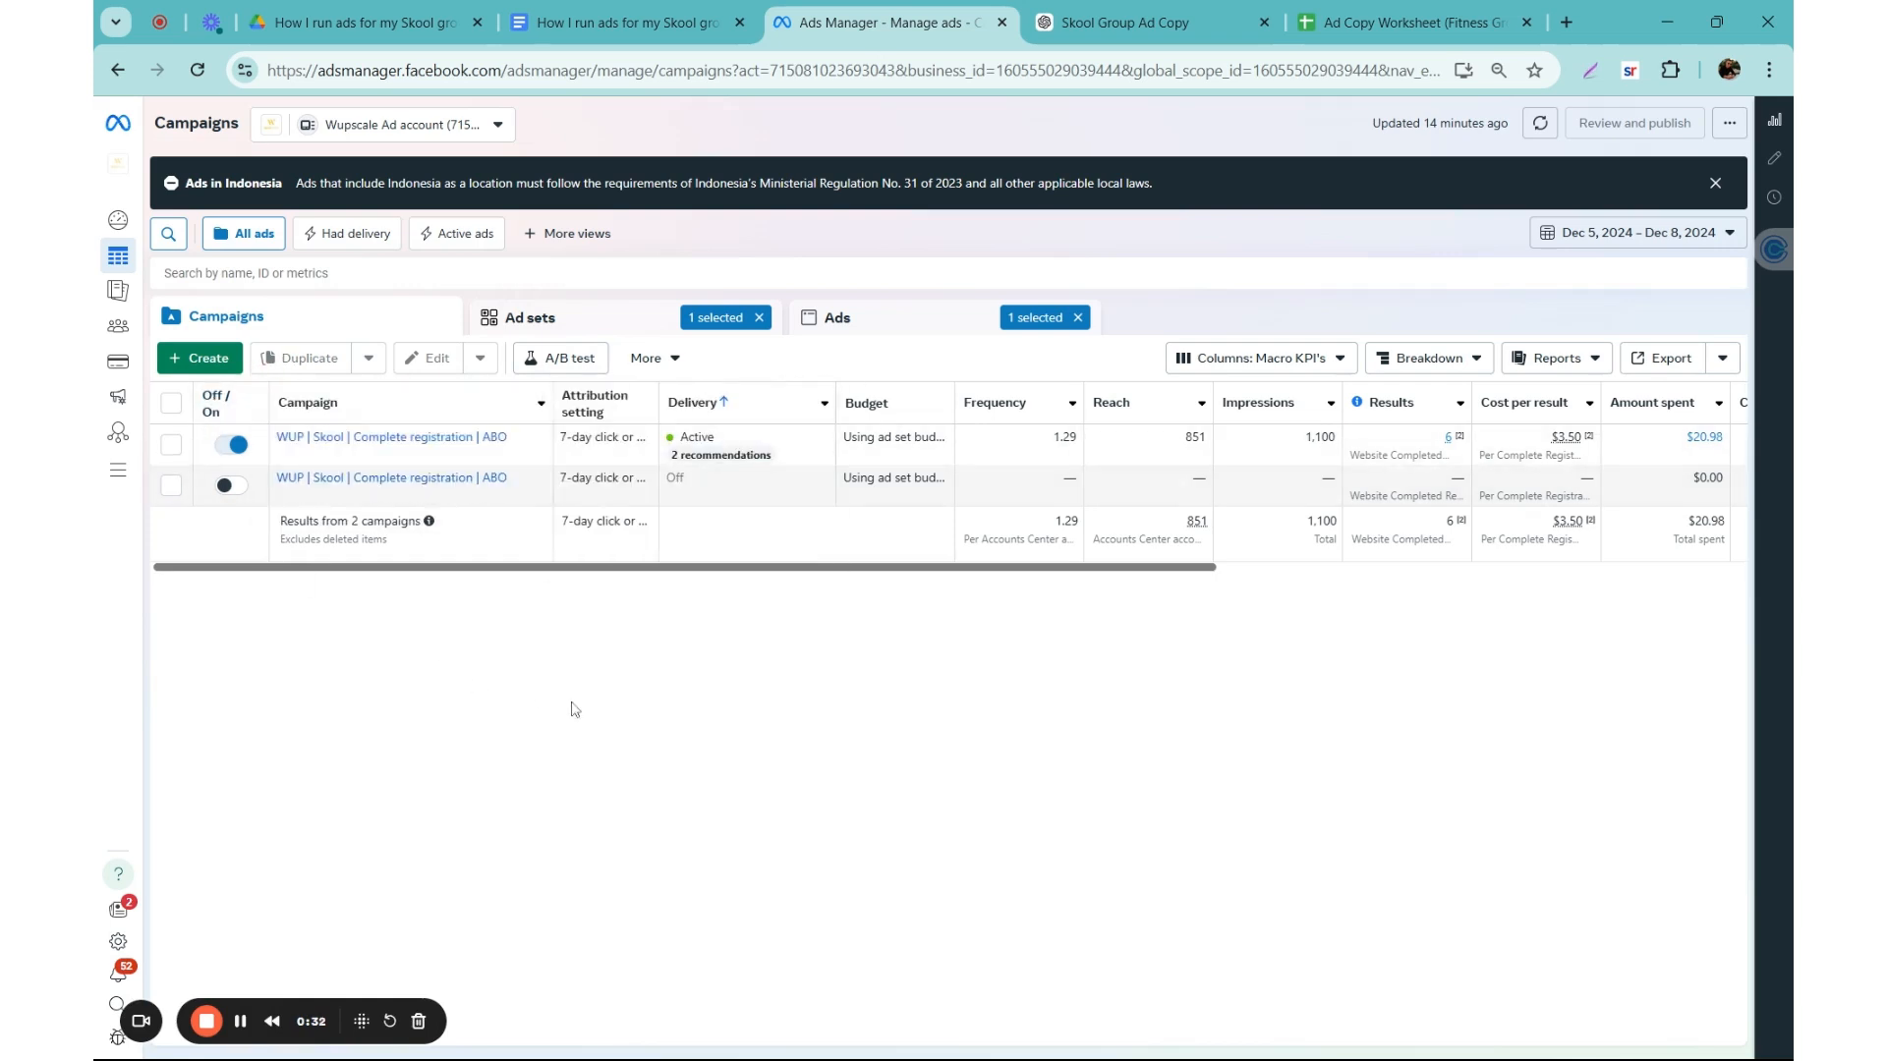
pyautogui.click(198, 359)
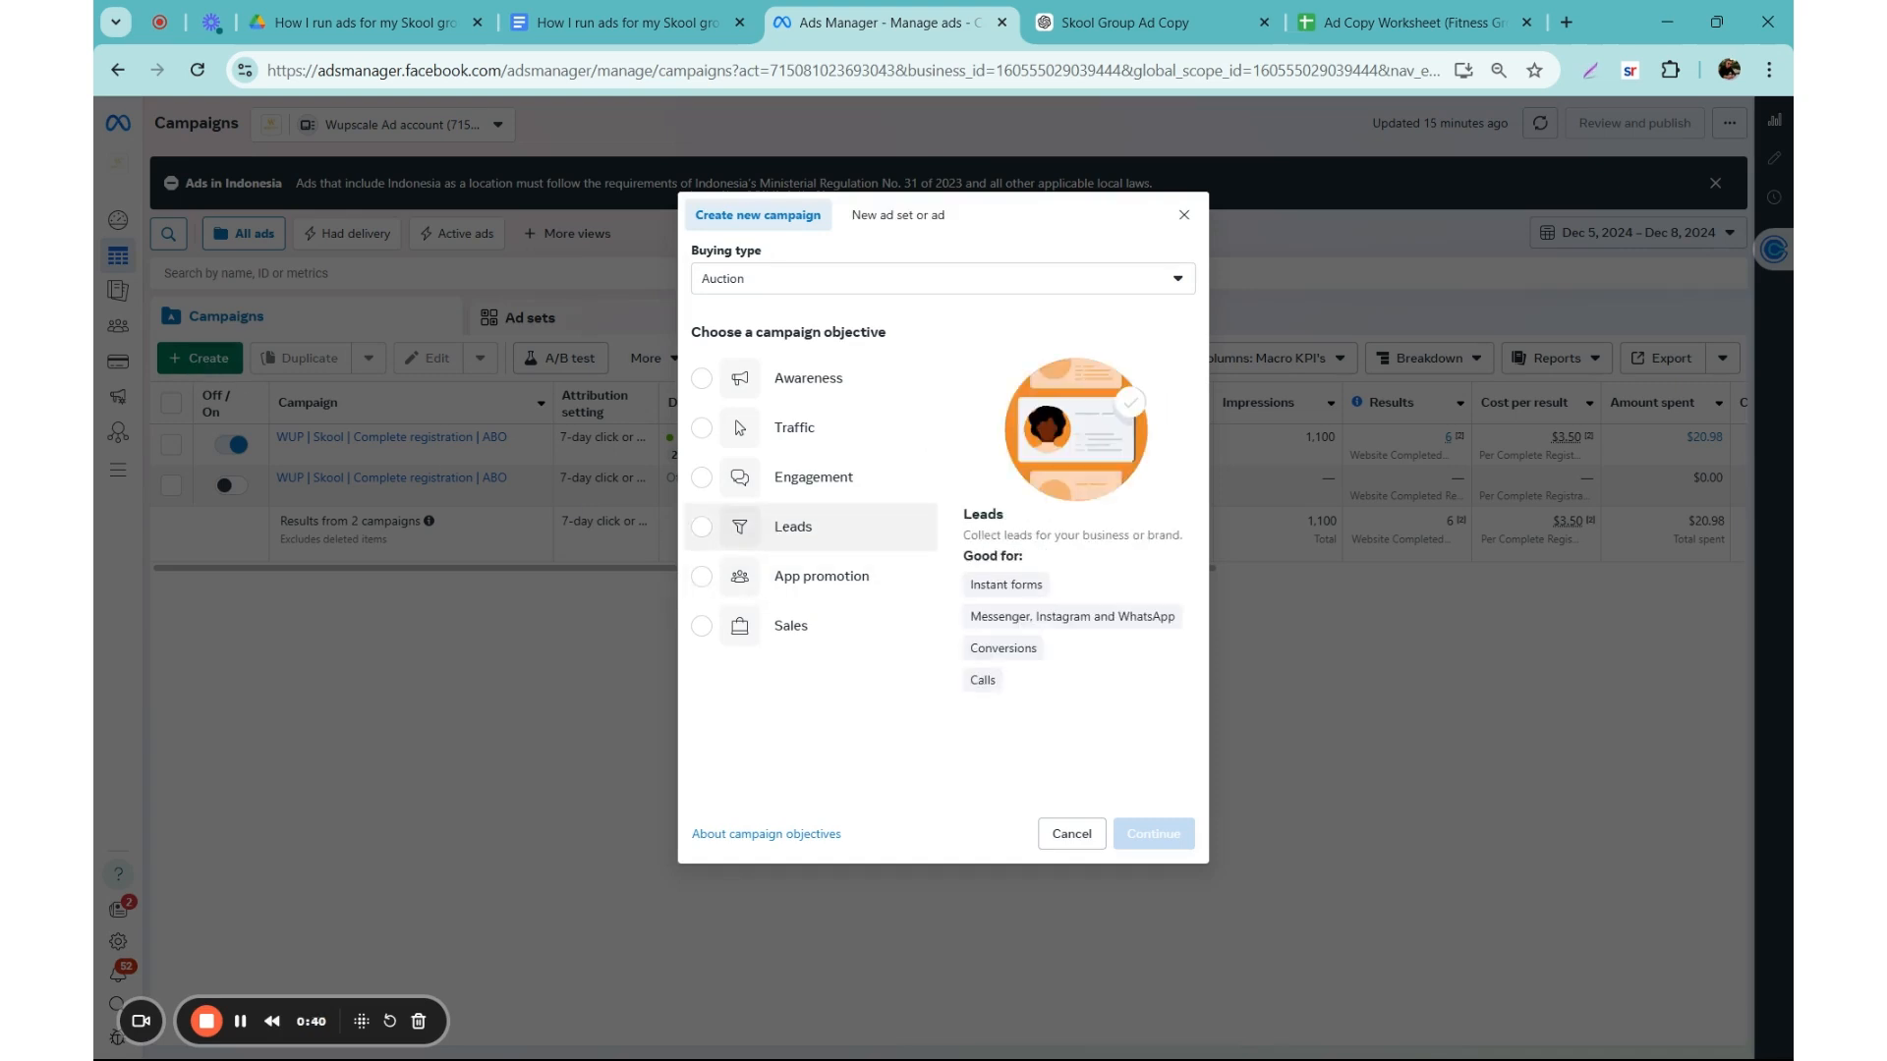
pyautogui.click(849, 534)
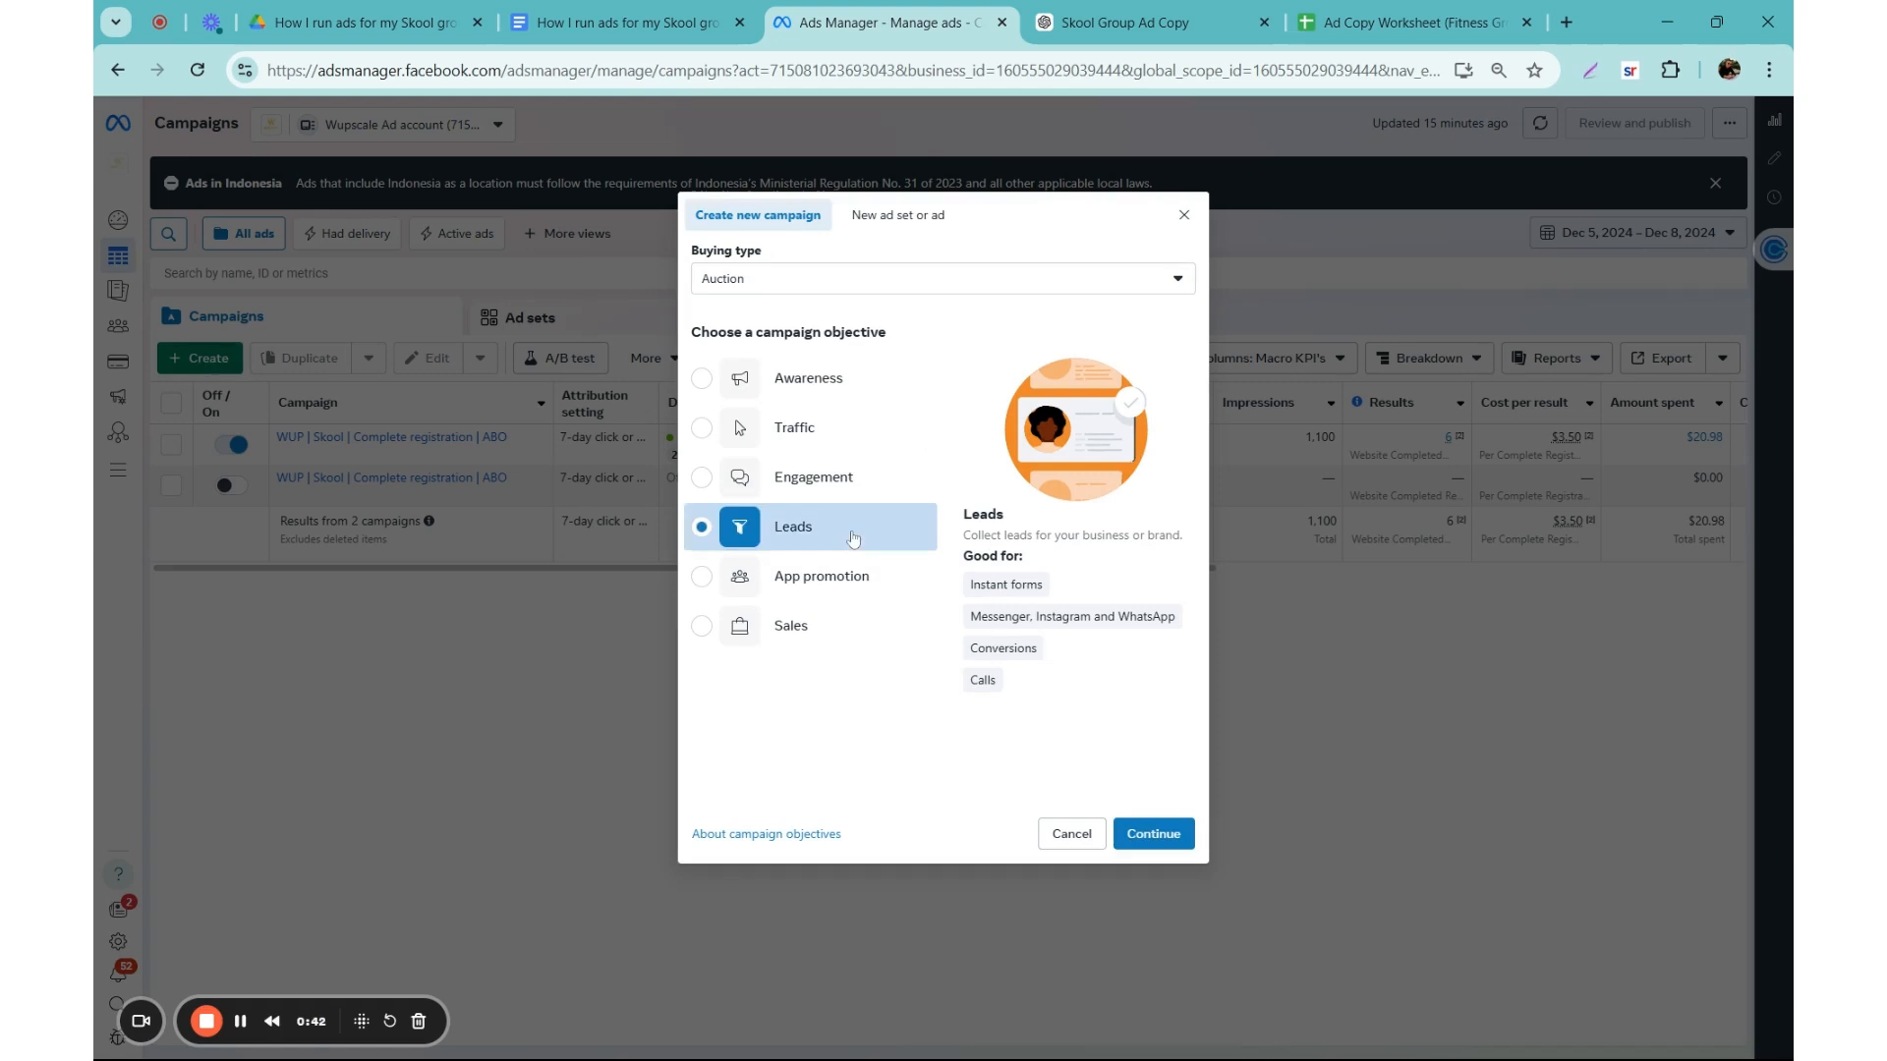
pyautogui.click(1142, 831)
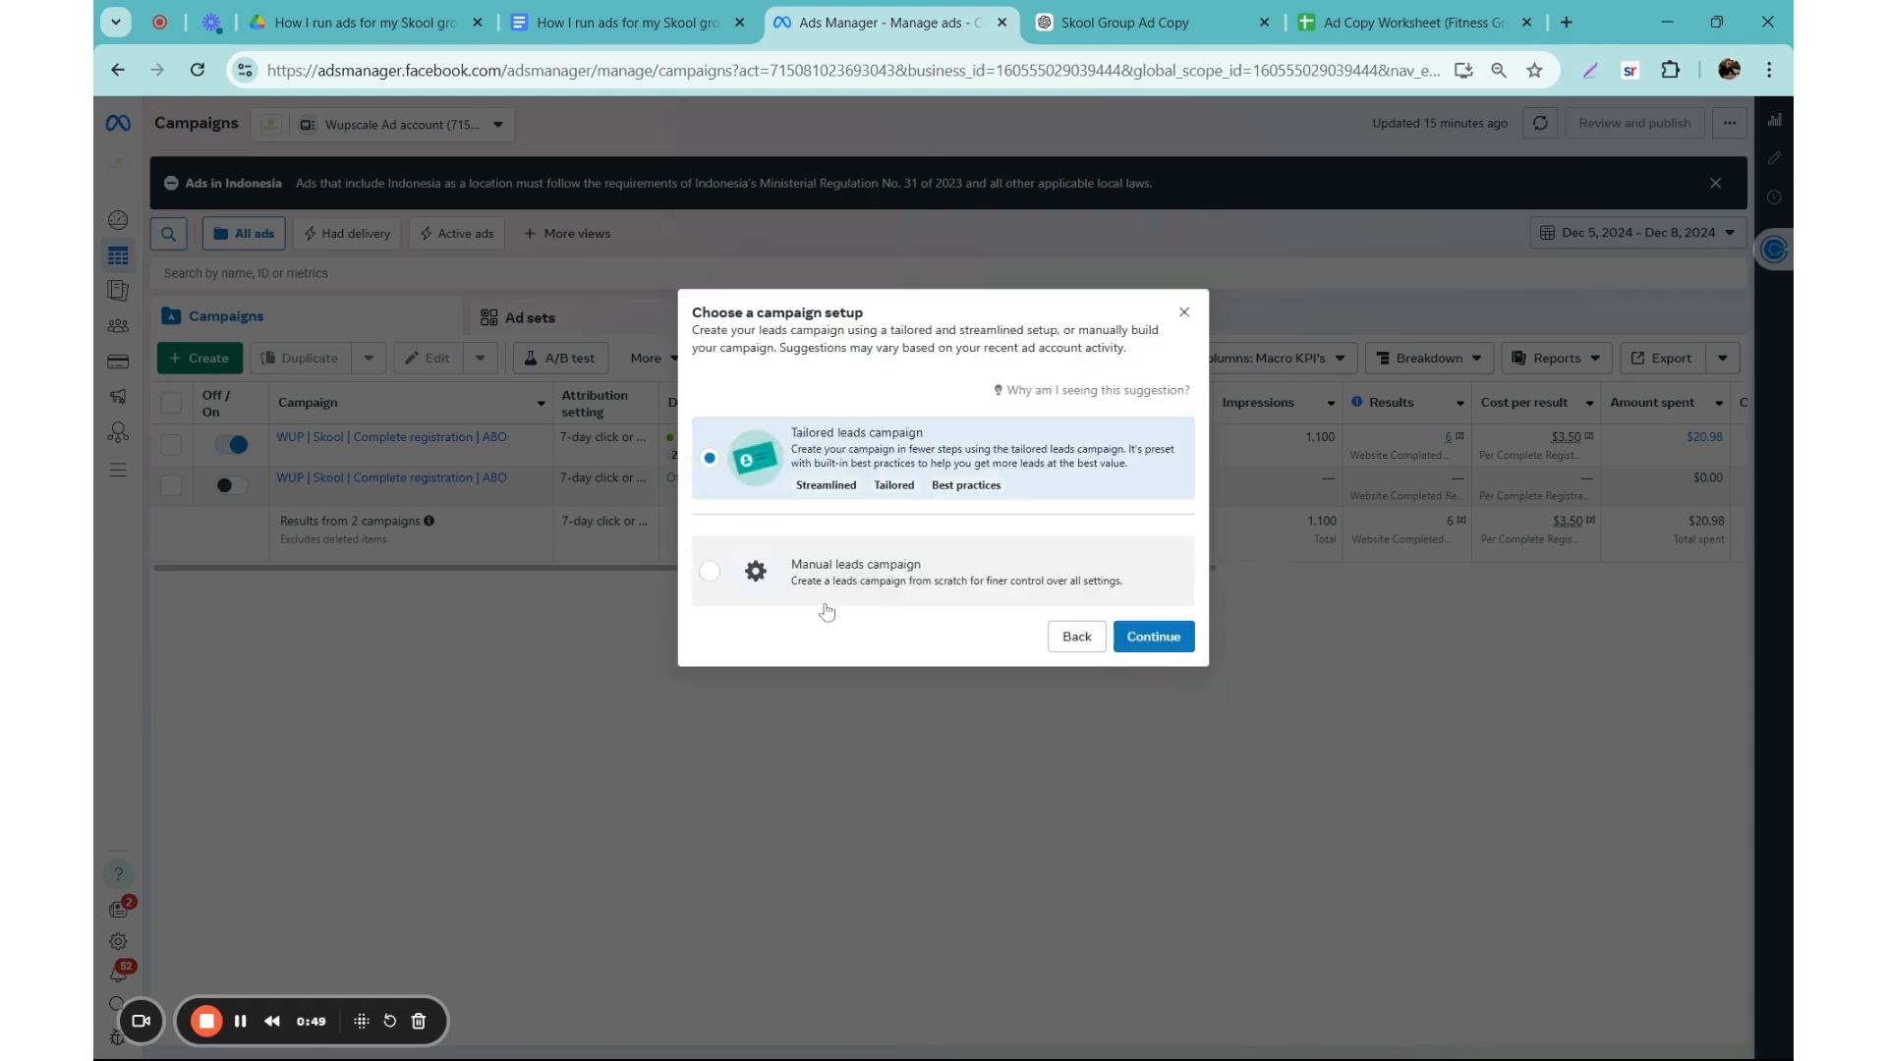
pyautogui.click(824, 602)
pyautogui.click(1141, 641)
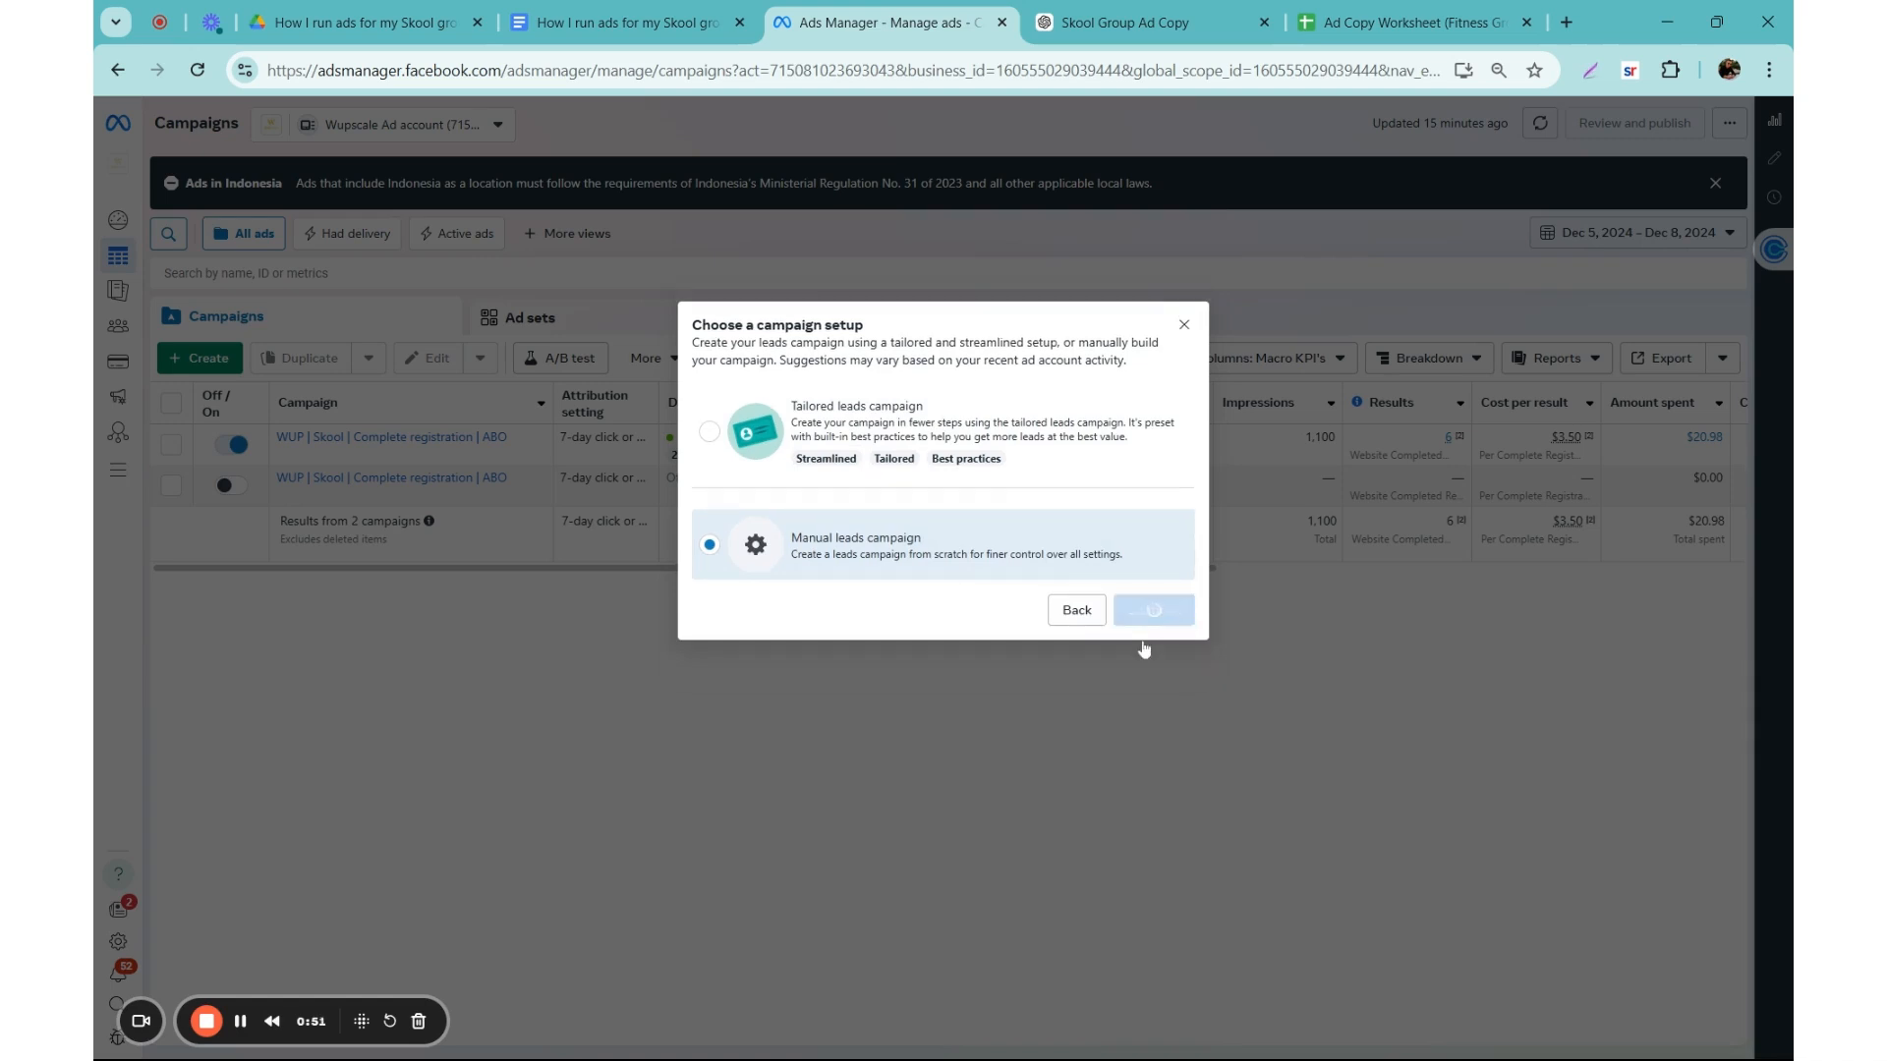
# Step: Name the new campaign "FIT | Skool | Complete Registration | CBO"
pyautogui.tripleClick(1046, 246)
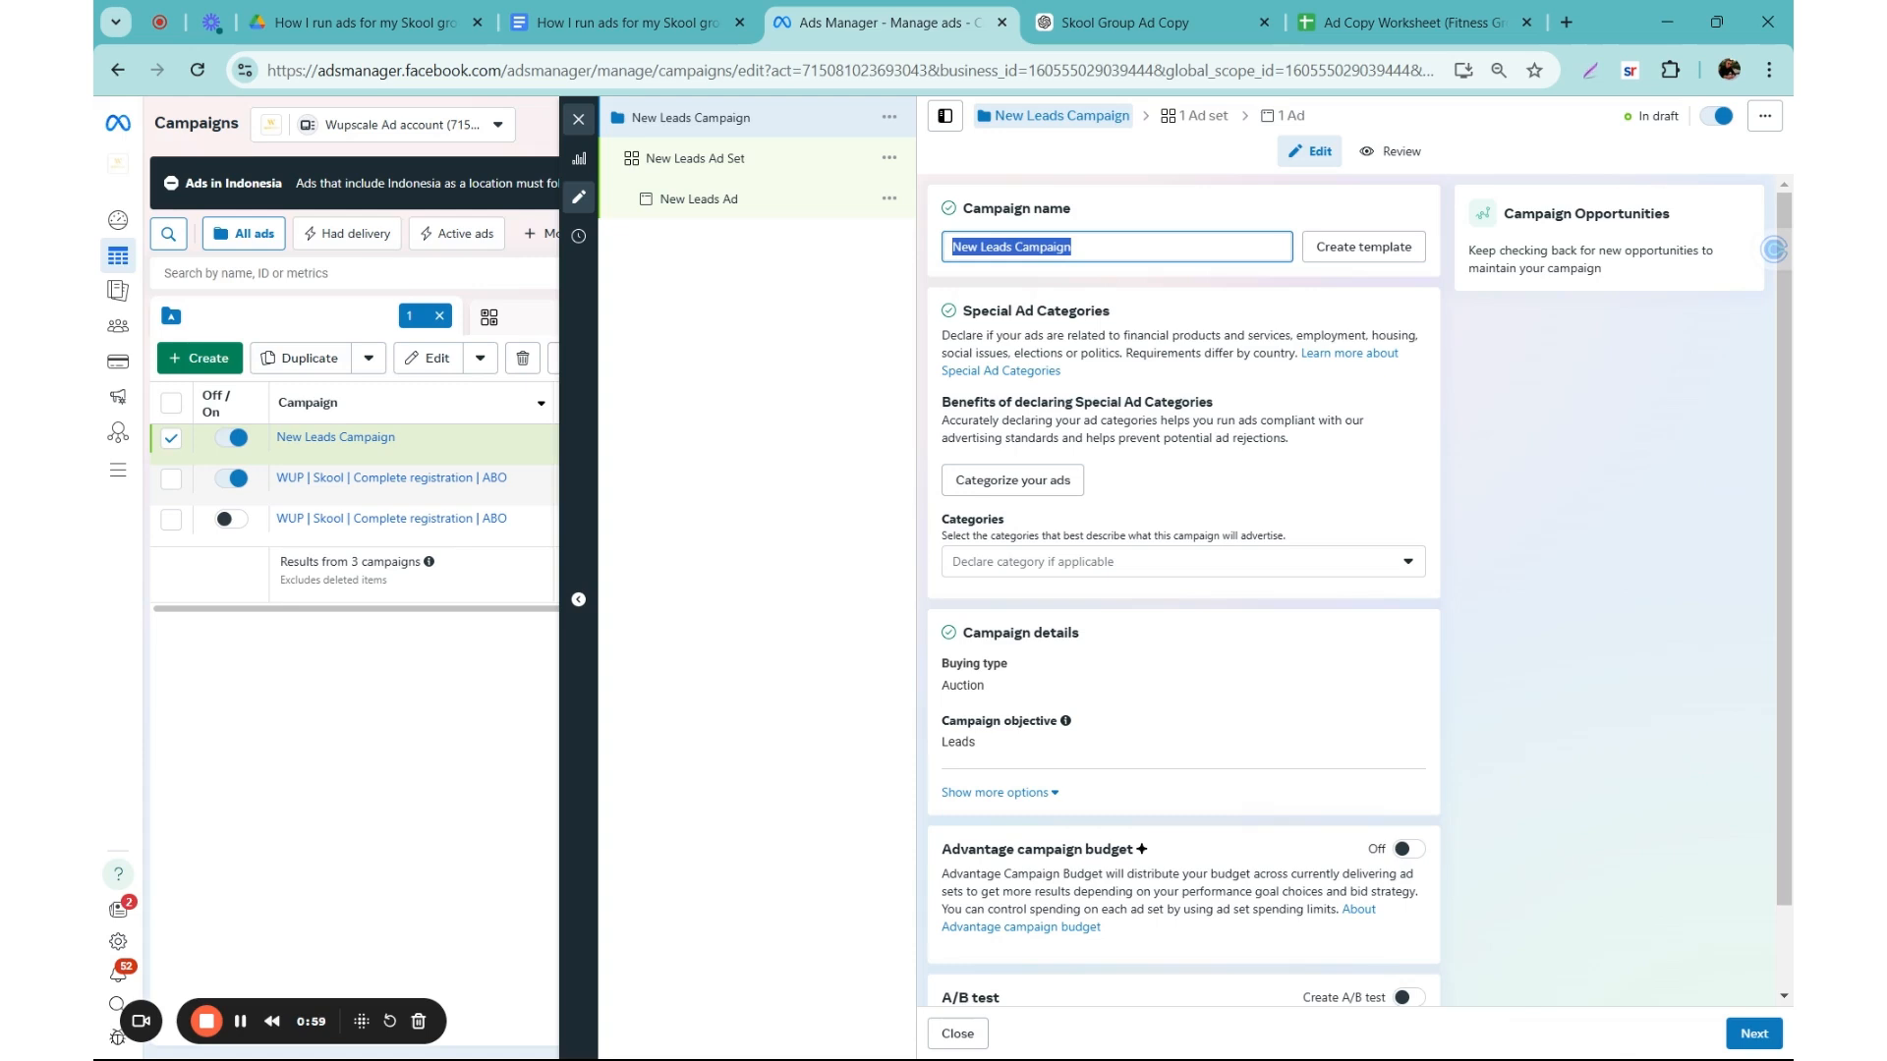
pyautogui.write('FIT')
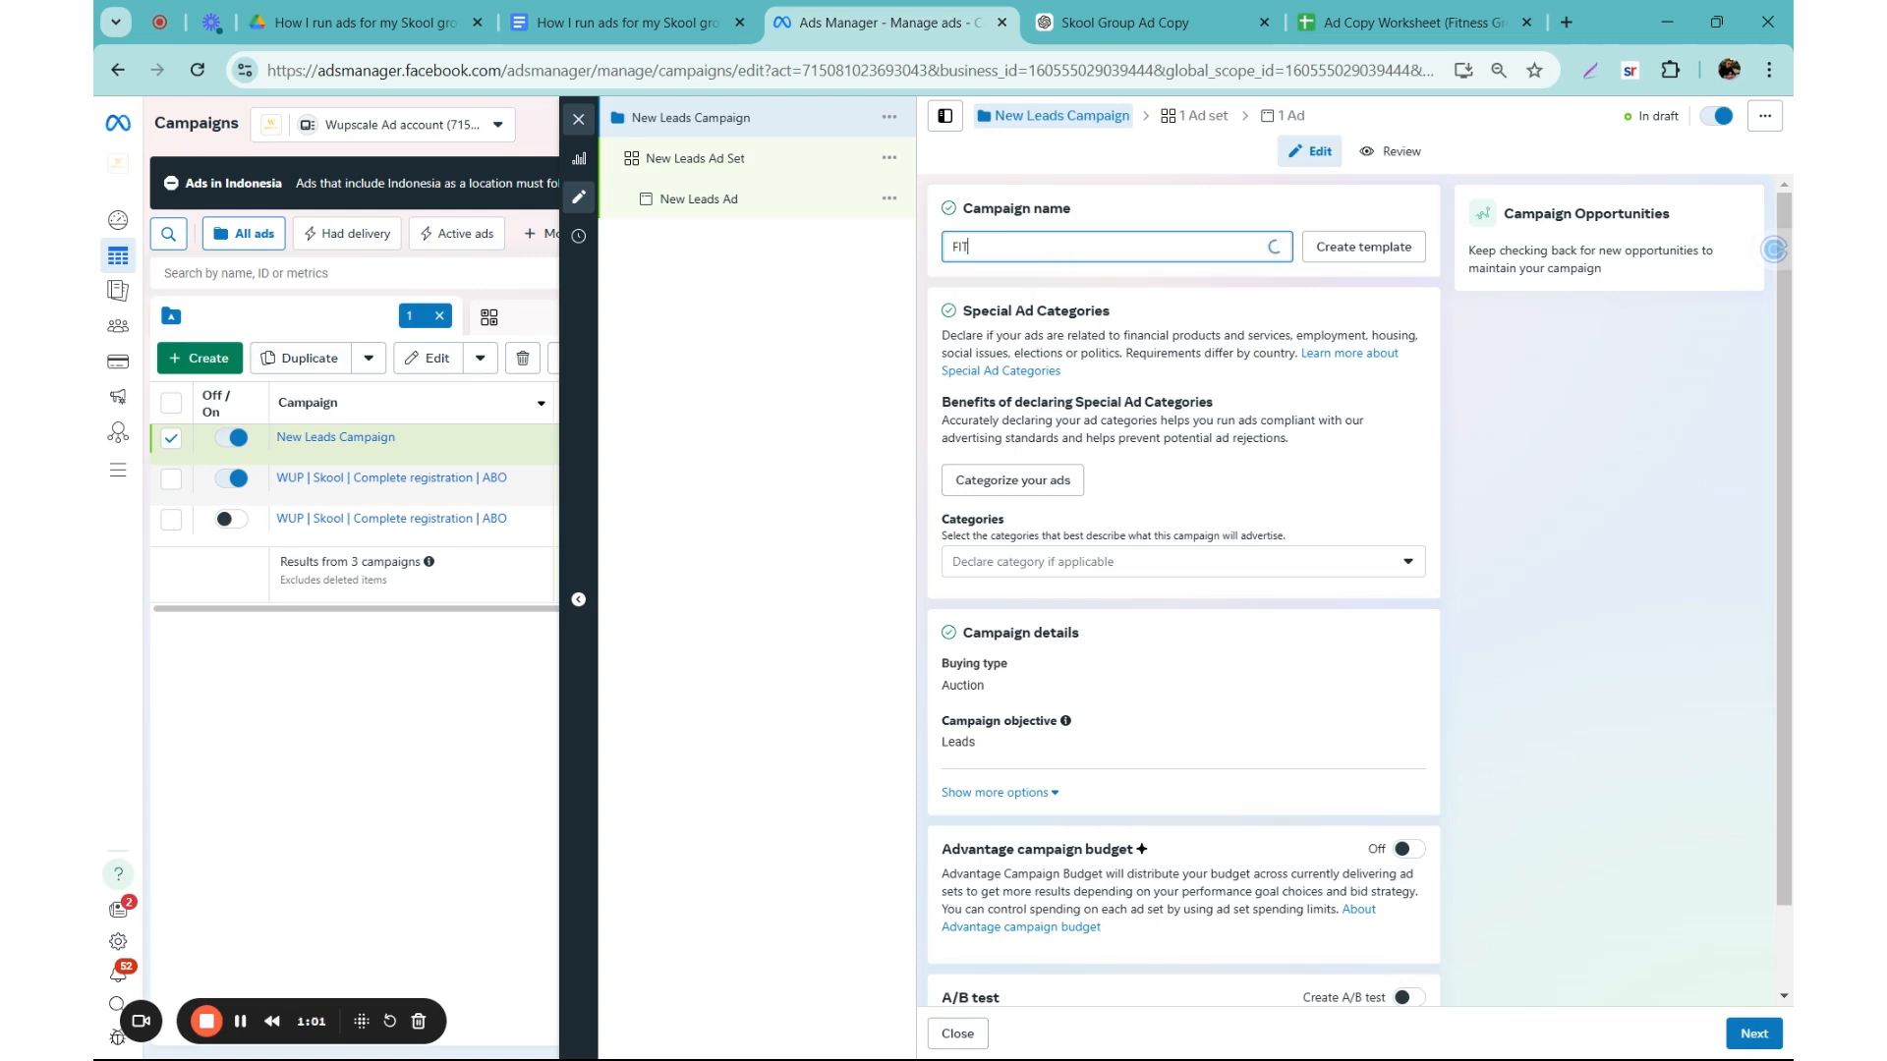
pyautogui.write(' | Skool | Complete Registrea')
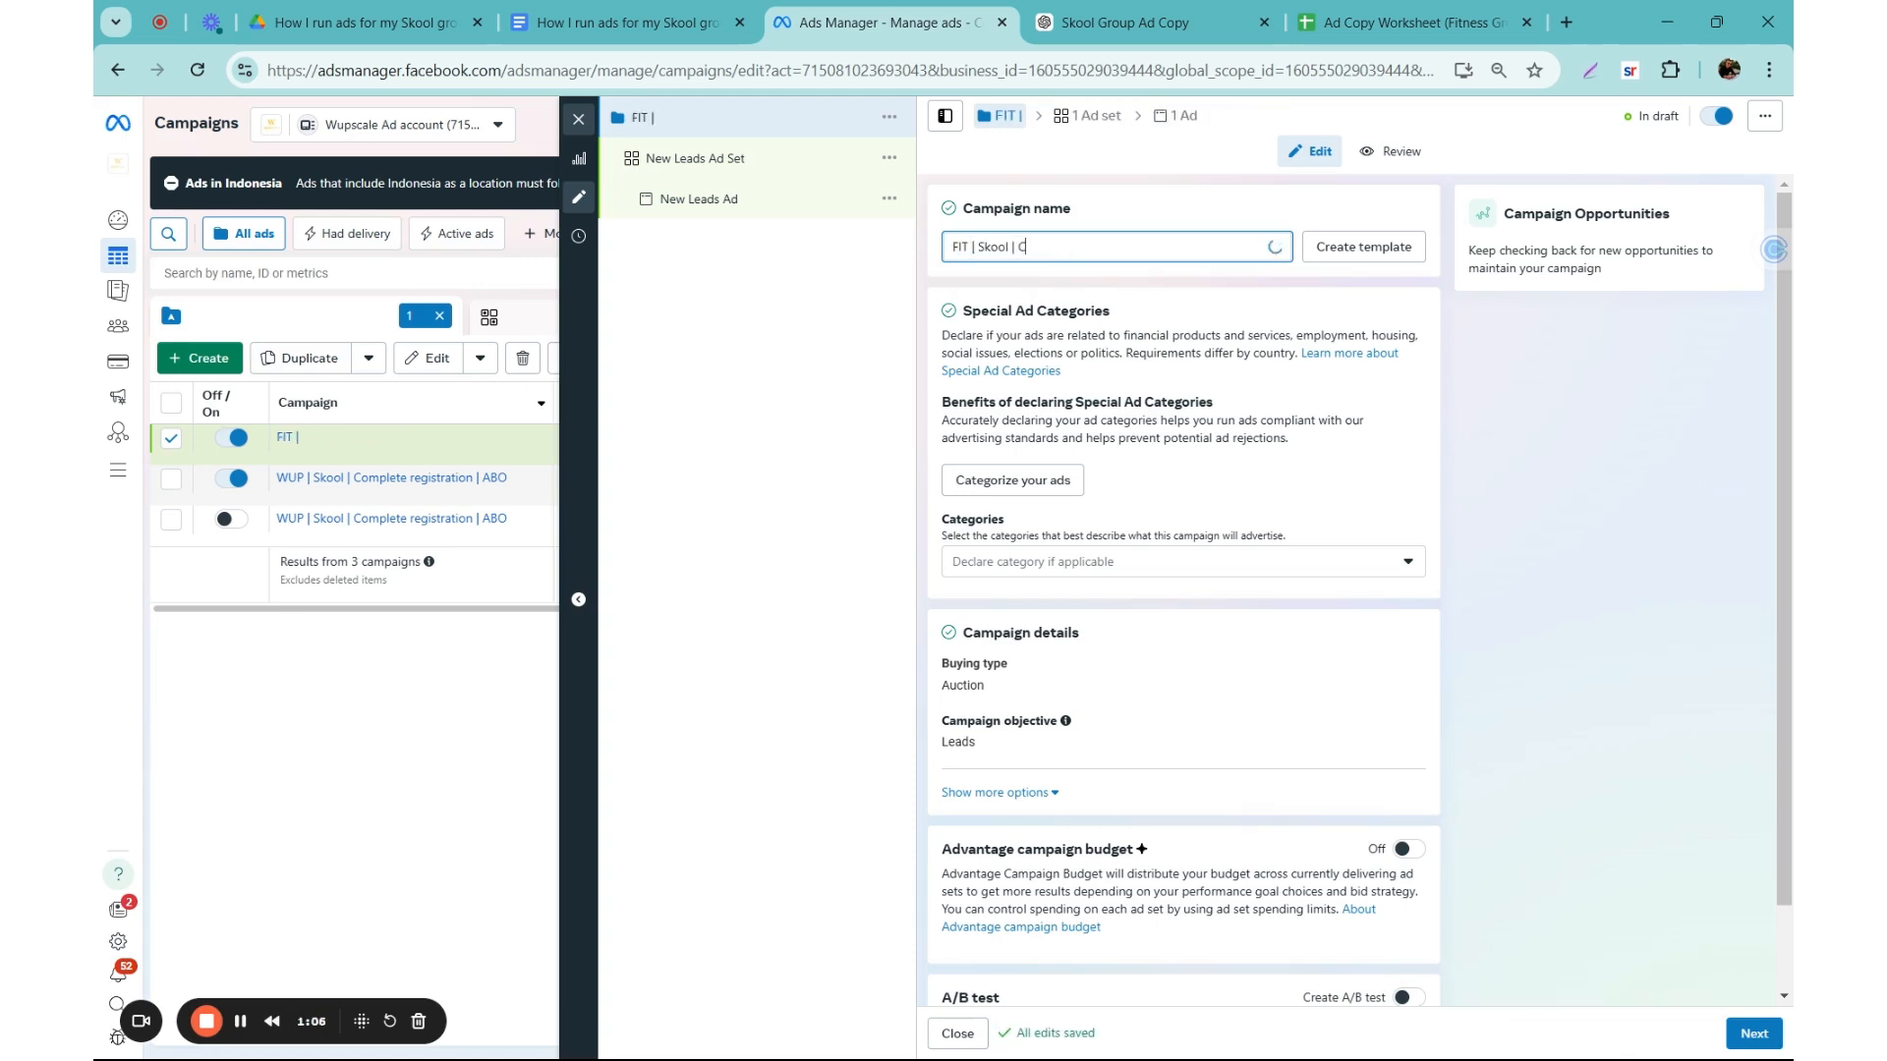
pyautogui.press('BackSpace')
pyautogui.press('BackSpace')
pyautogui.write('ation | CBO')
pyautogui.doubleClick(963, 247)
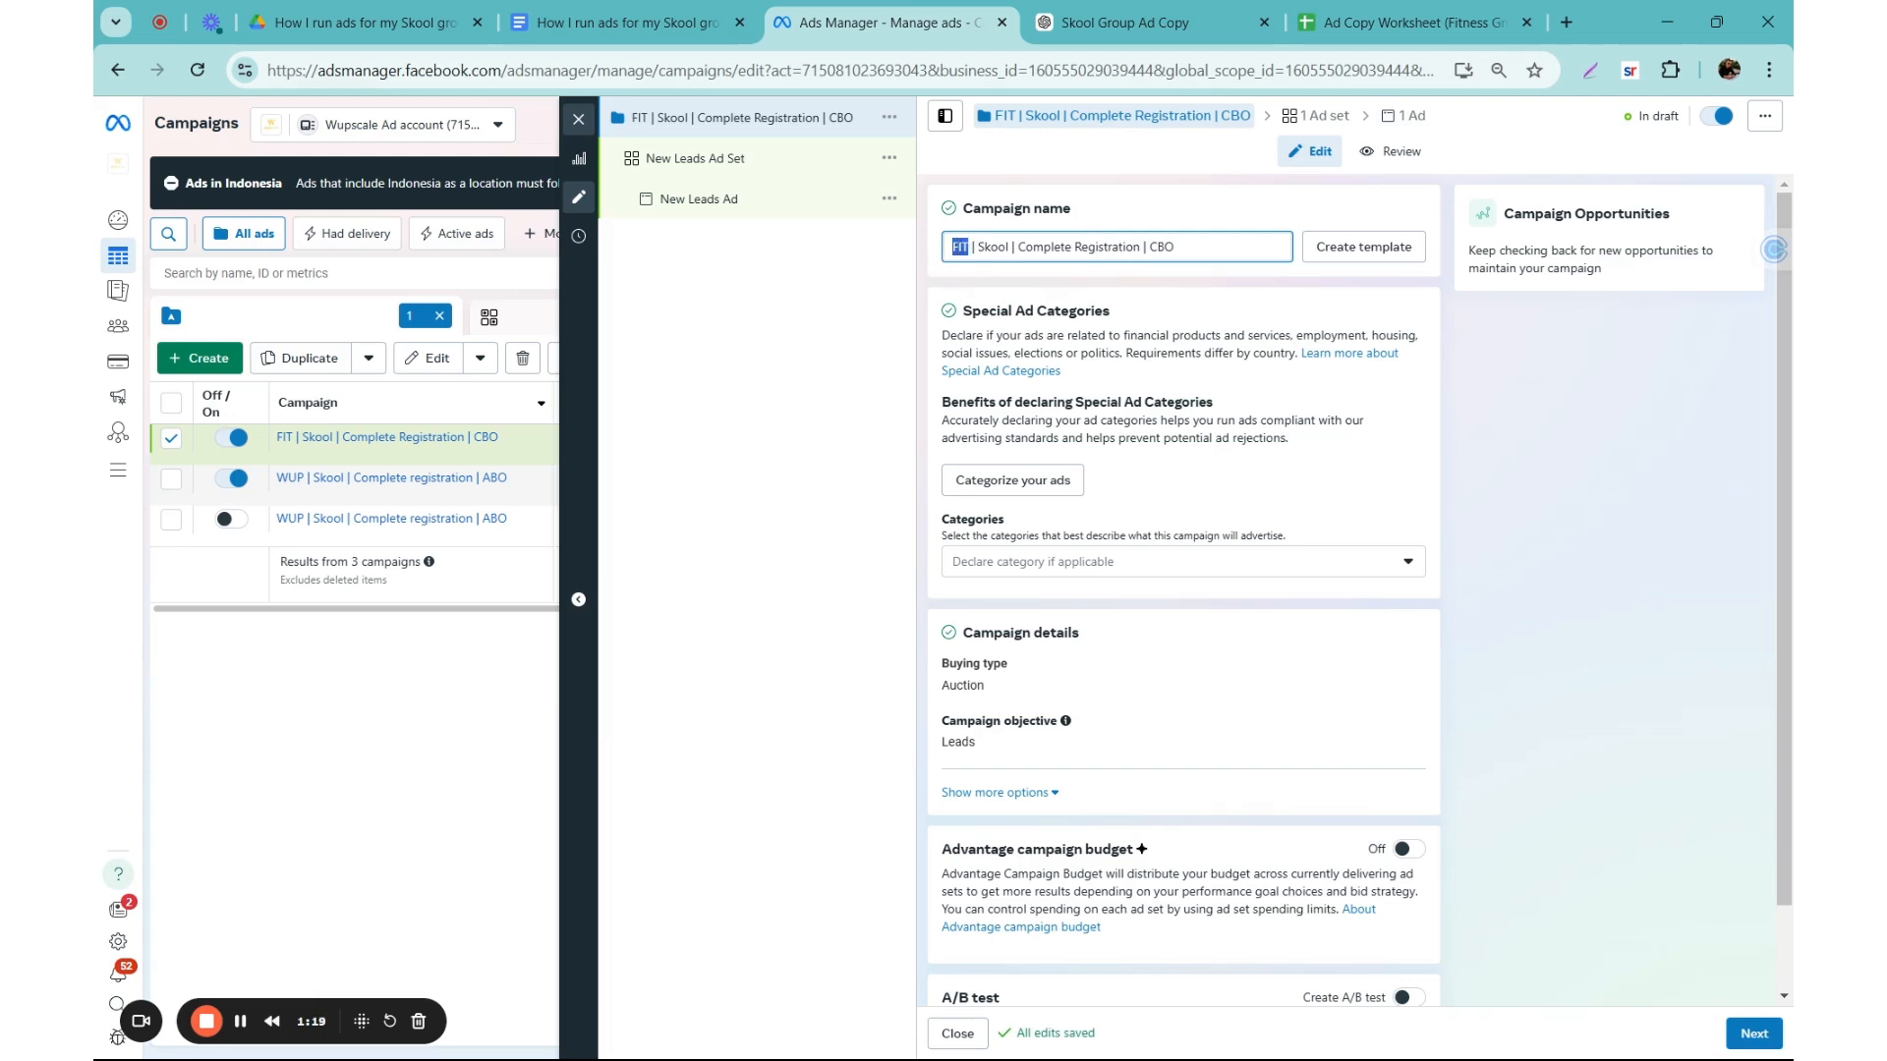
pyautogui.doubleClick(993, 247)
pyautogui.click(1039, 252)
# Step: Review the campaign's special ad category and detail settings, and turn on Advantage campaign budget
pyautogui.scroll(-1, 1189, 381)
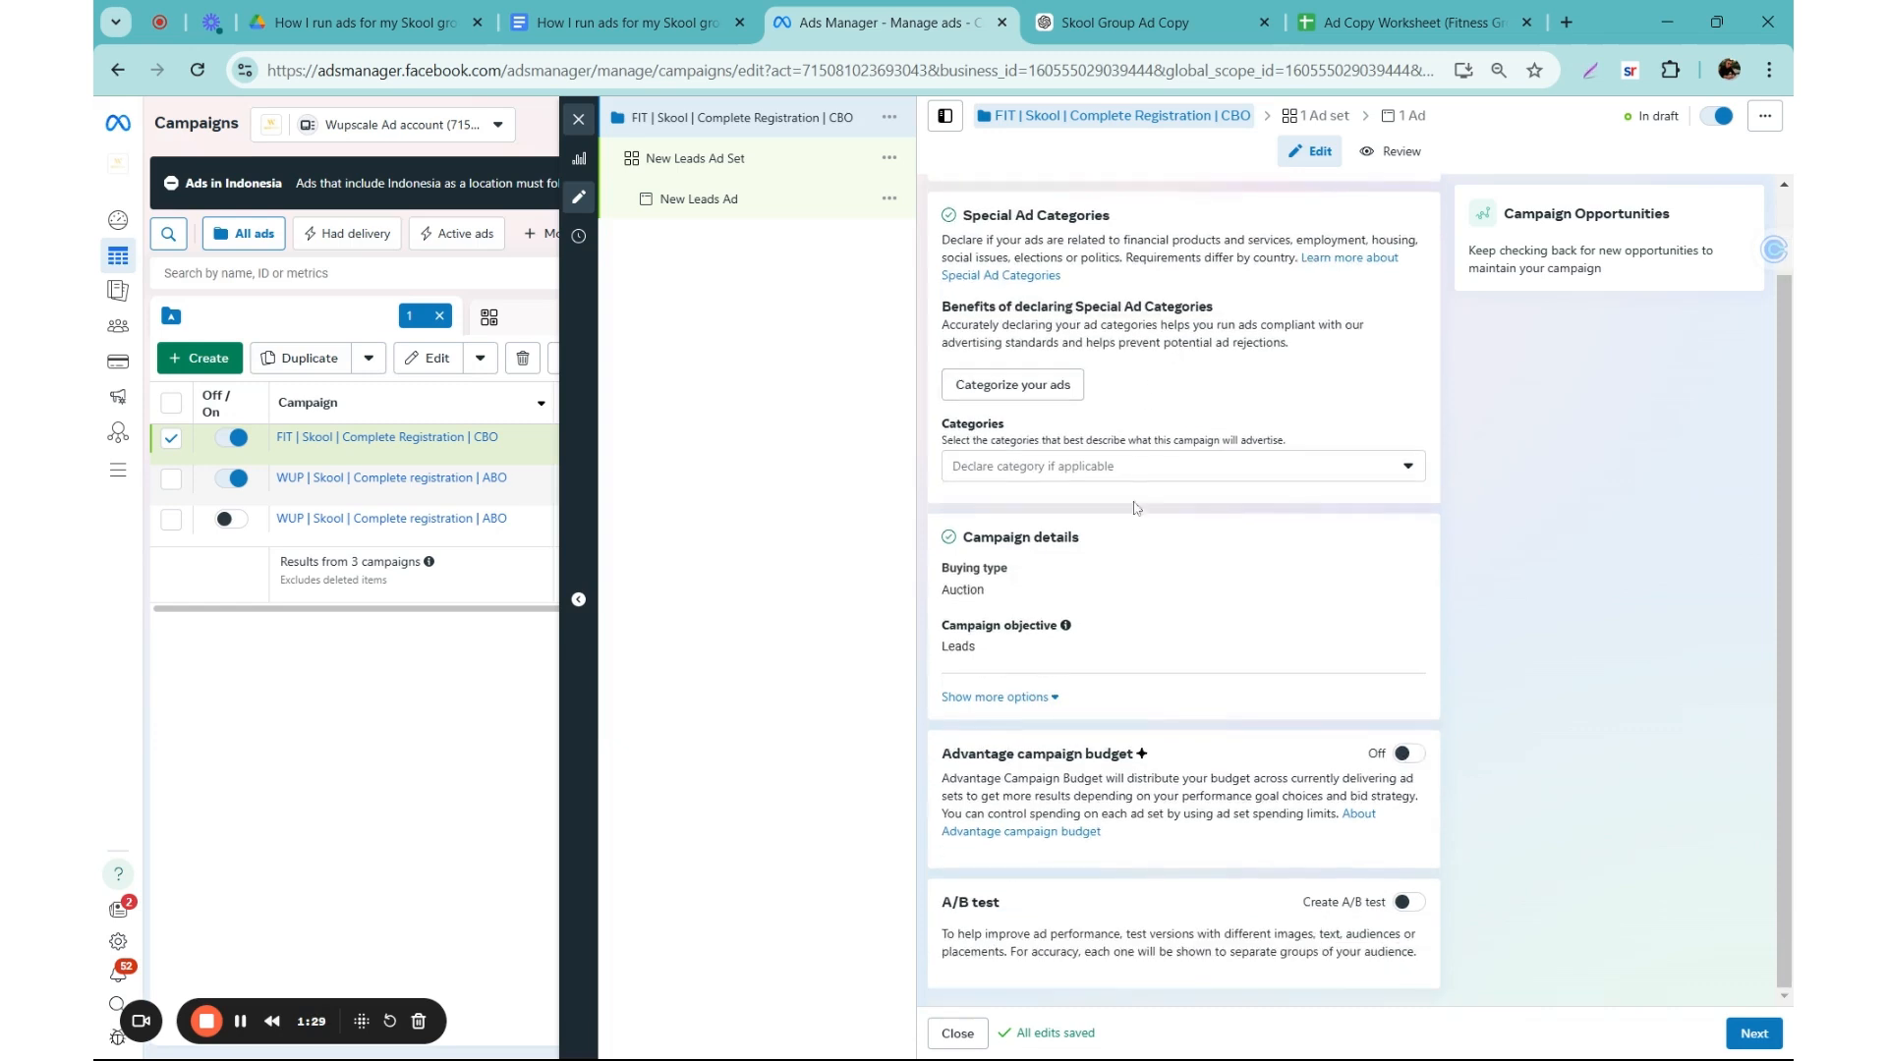
pyautogui.scroll(1, 1153, 316)
pyautogui.scroll(-1, 1093, 560)
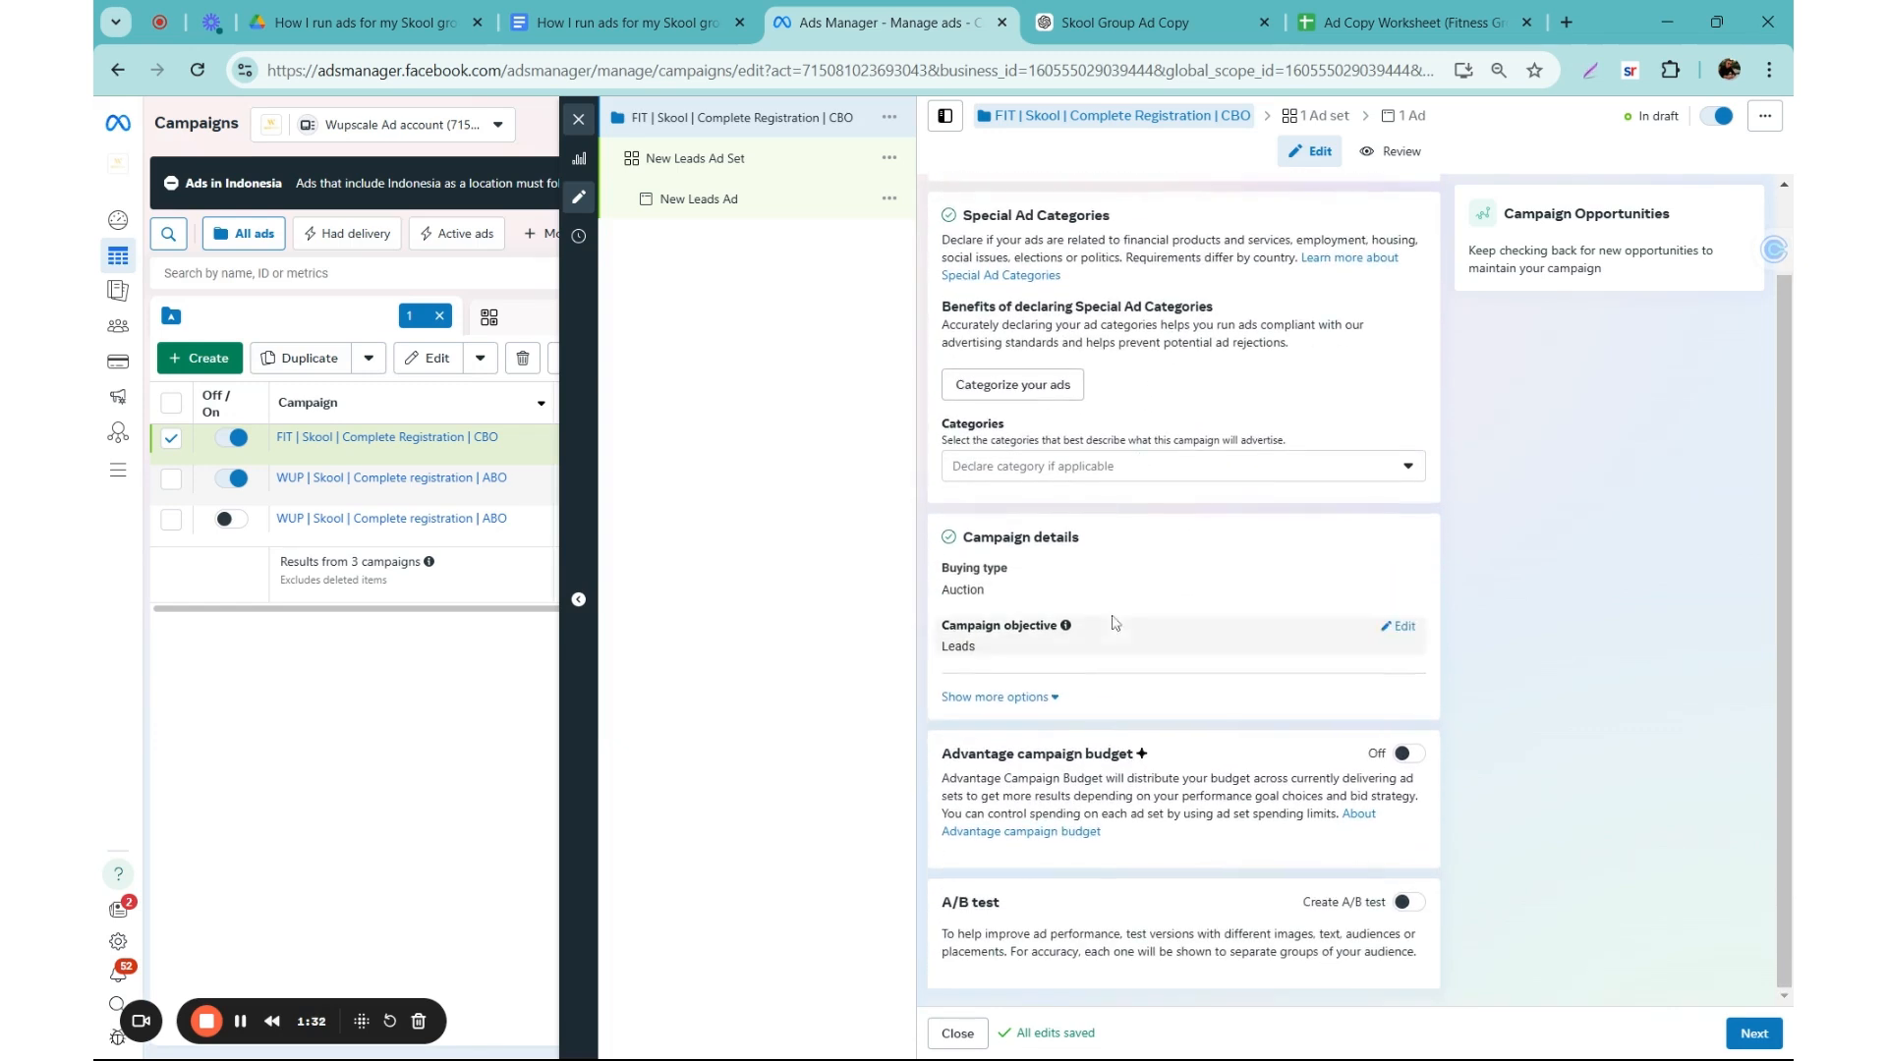
pyautogui.click(1416, 763)
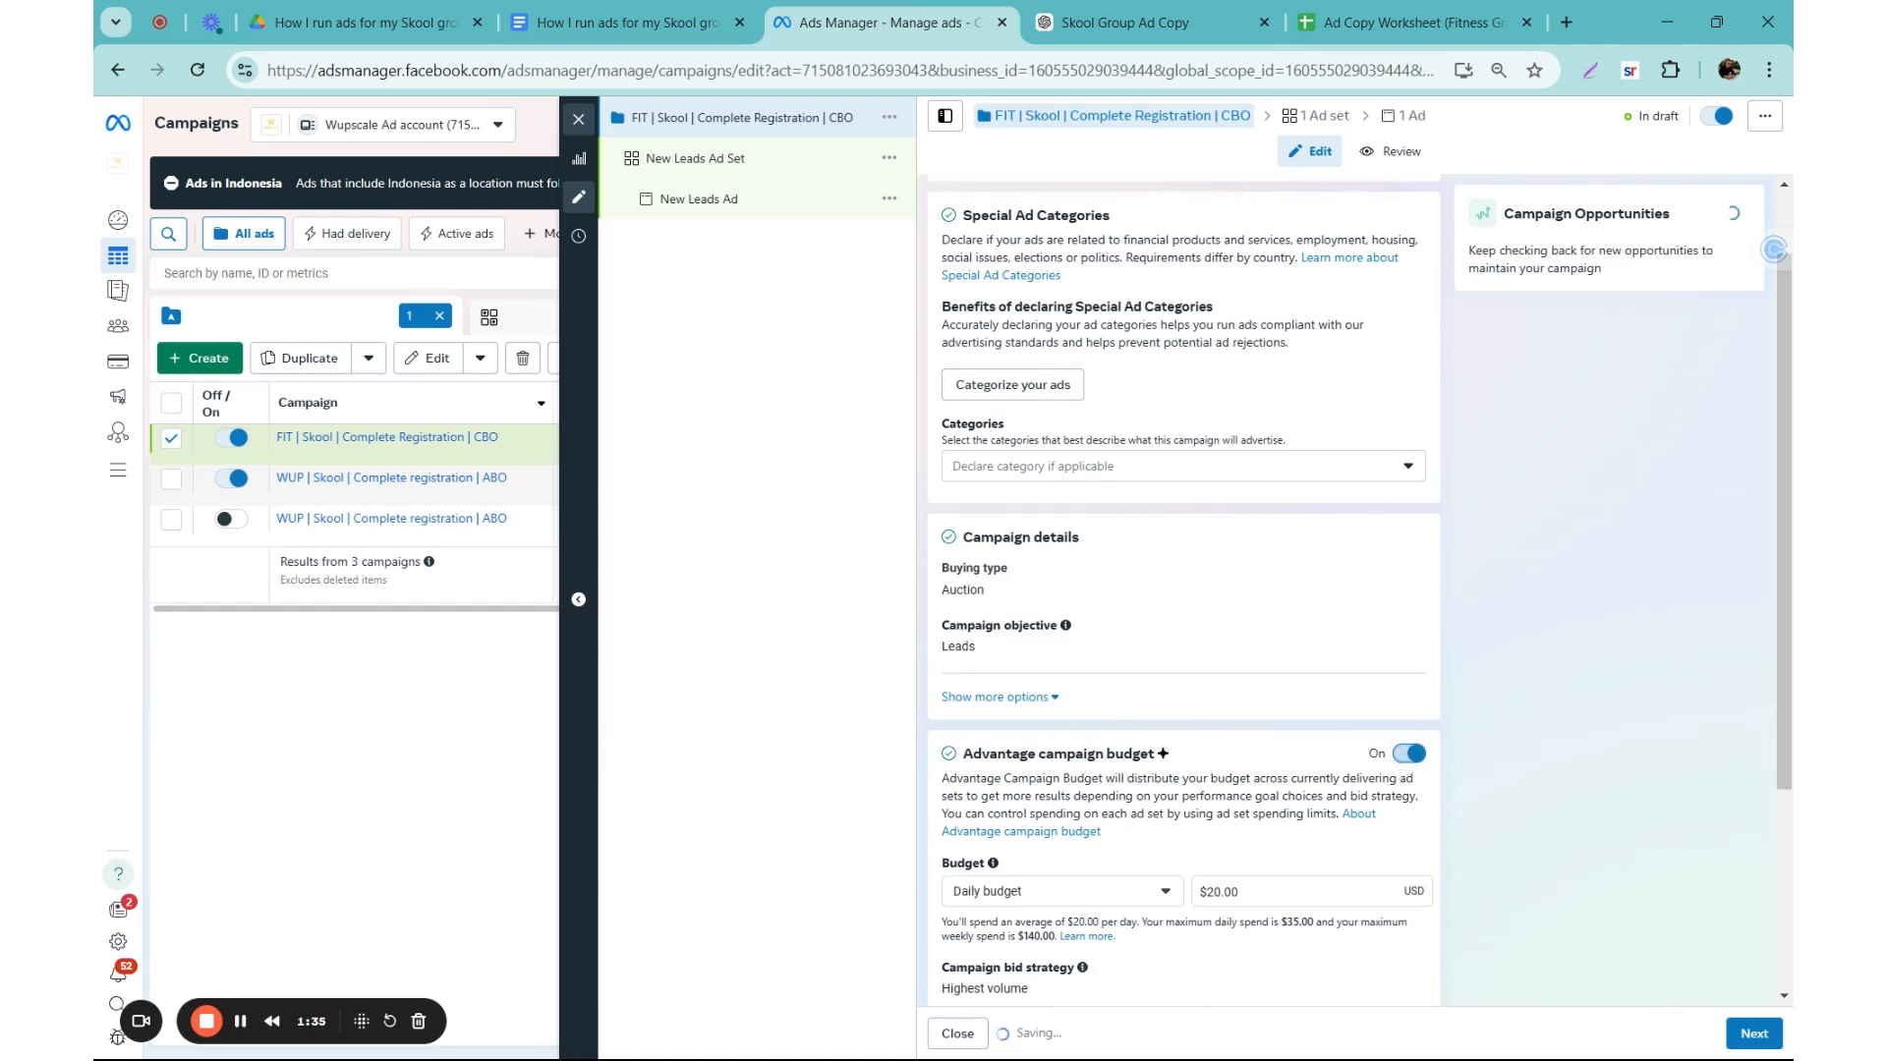
# Step: Review the campaign objective, daily budget, bid strategy and budget scheduling settings at campaign level
pyautogui.scroll(-2, 1180, 639)
pyautogui.click(1306, 634)
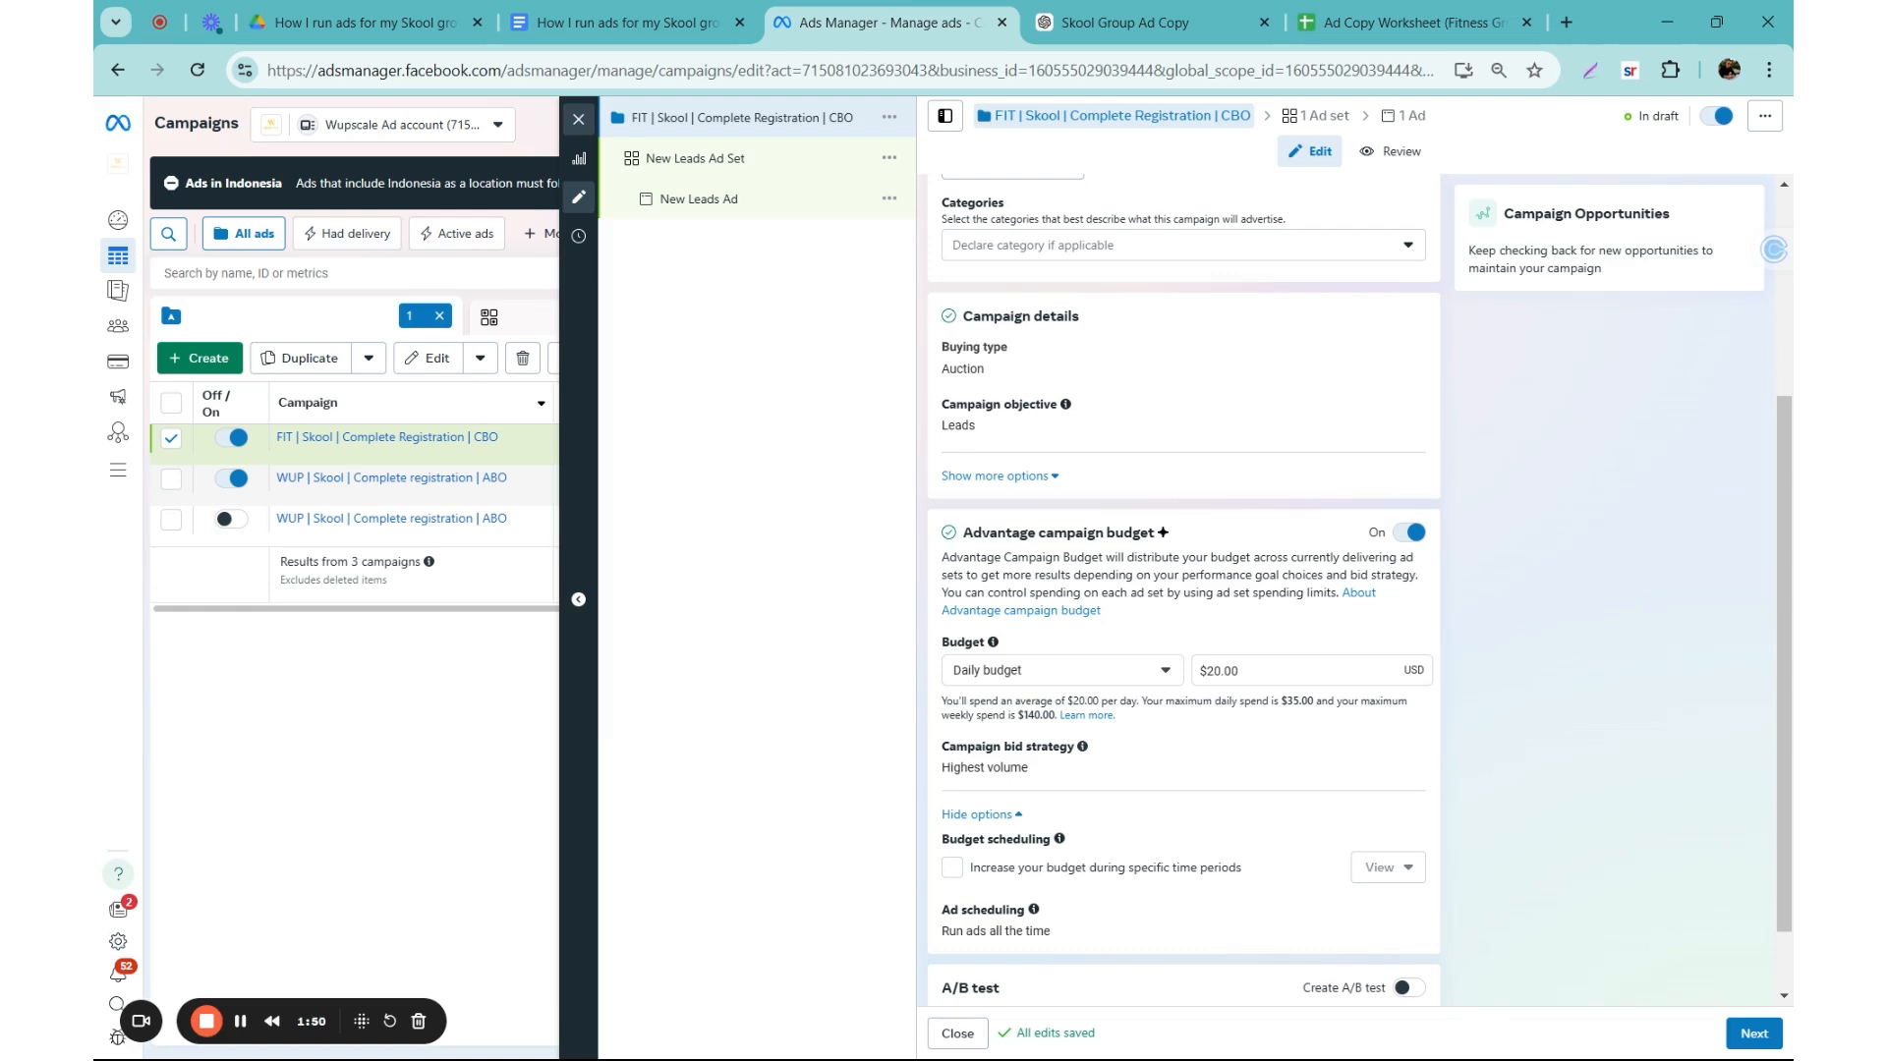
pyautogui.scroll(2, 1170, 649)
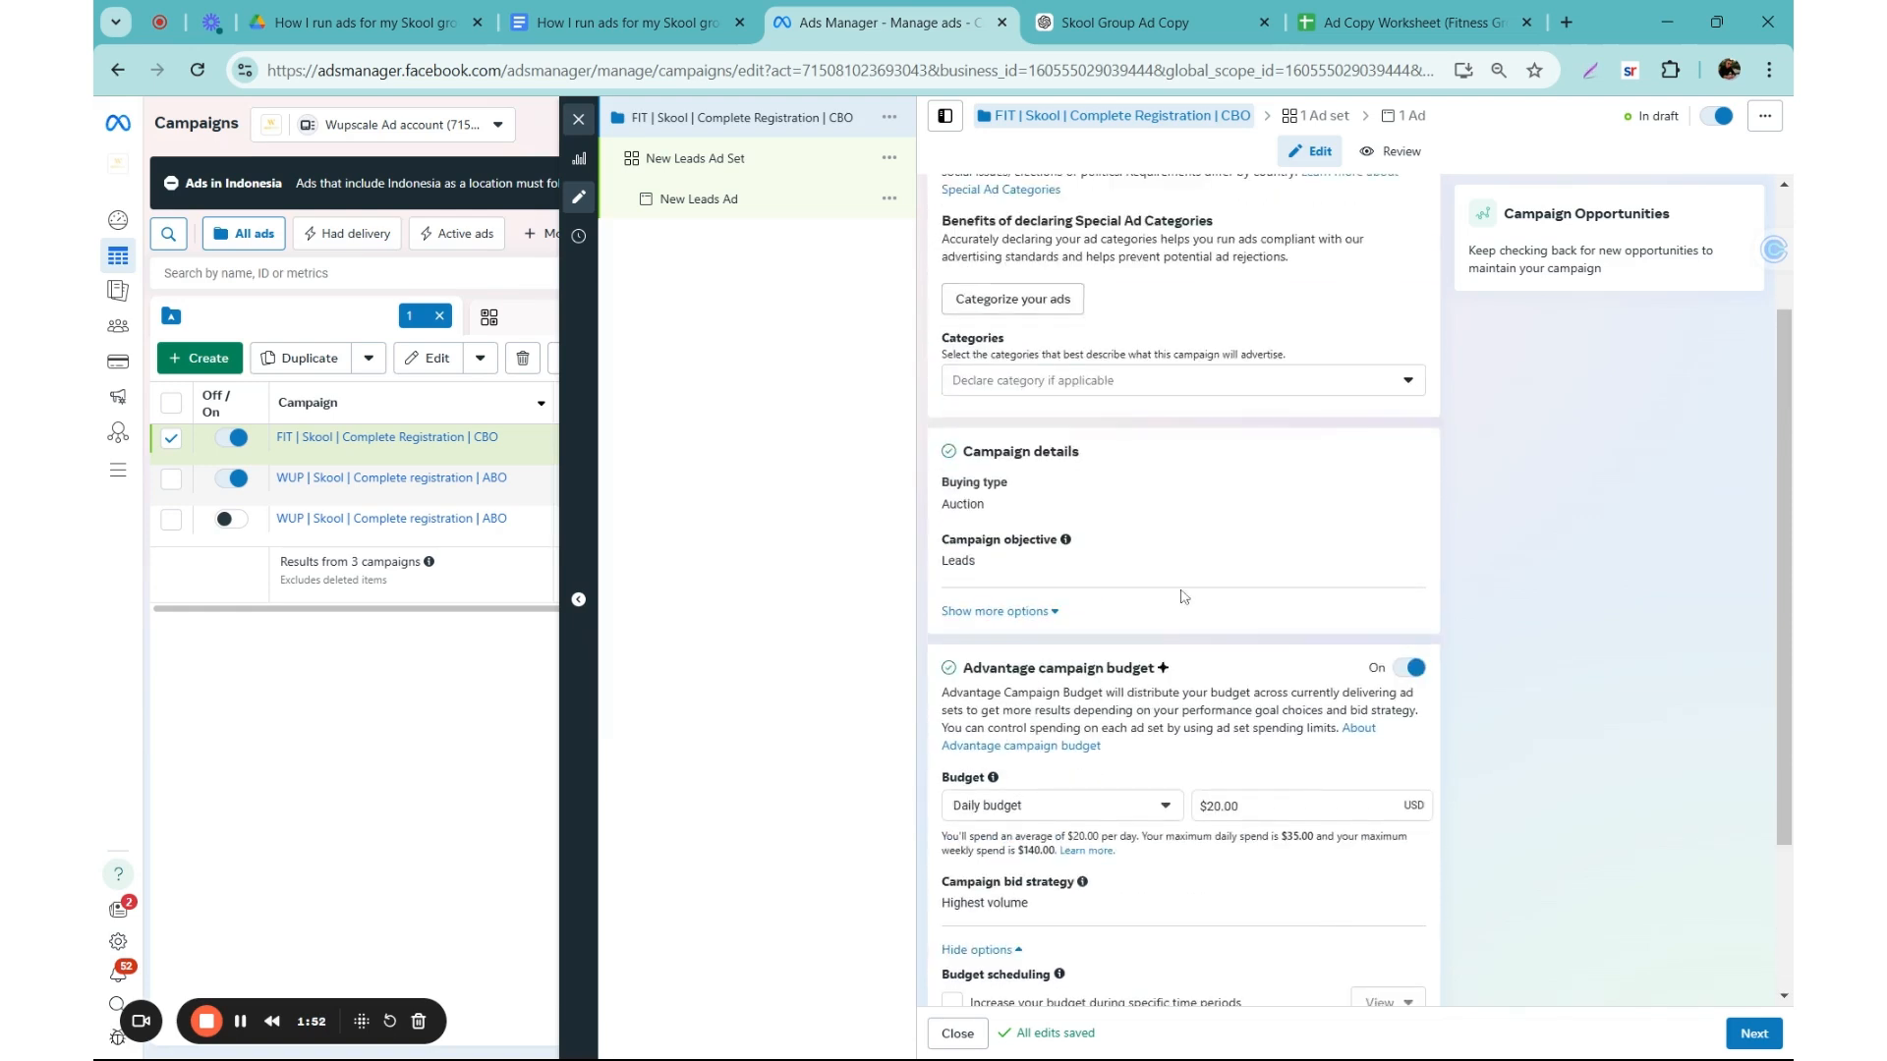
pyautogui.scroll(-1, 1062, 545)
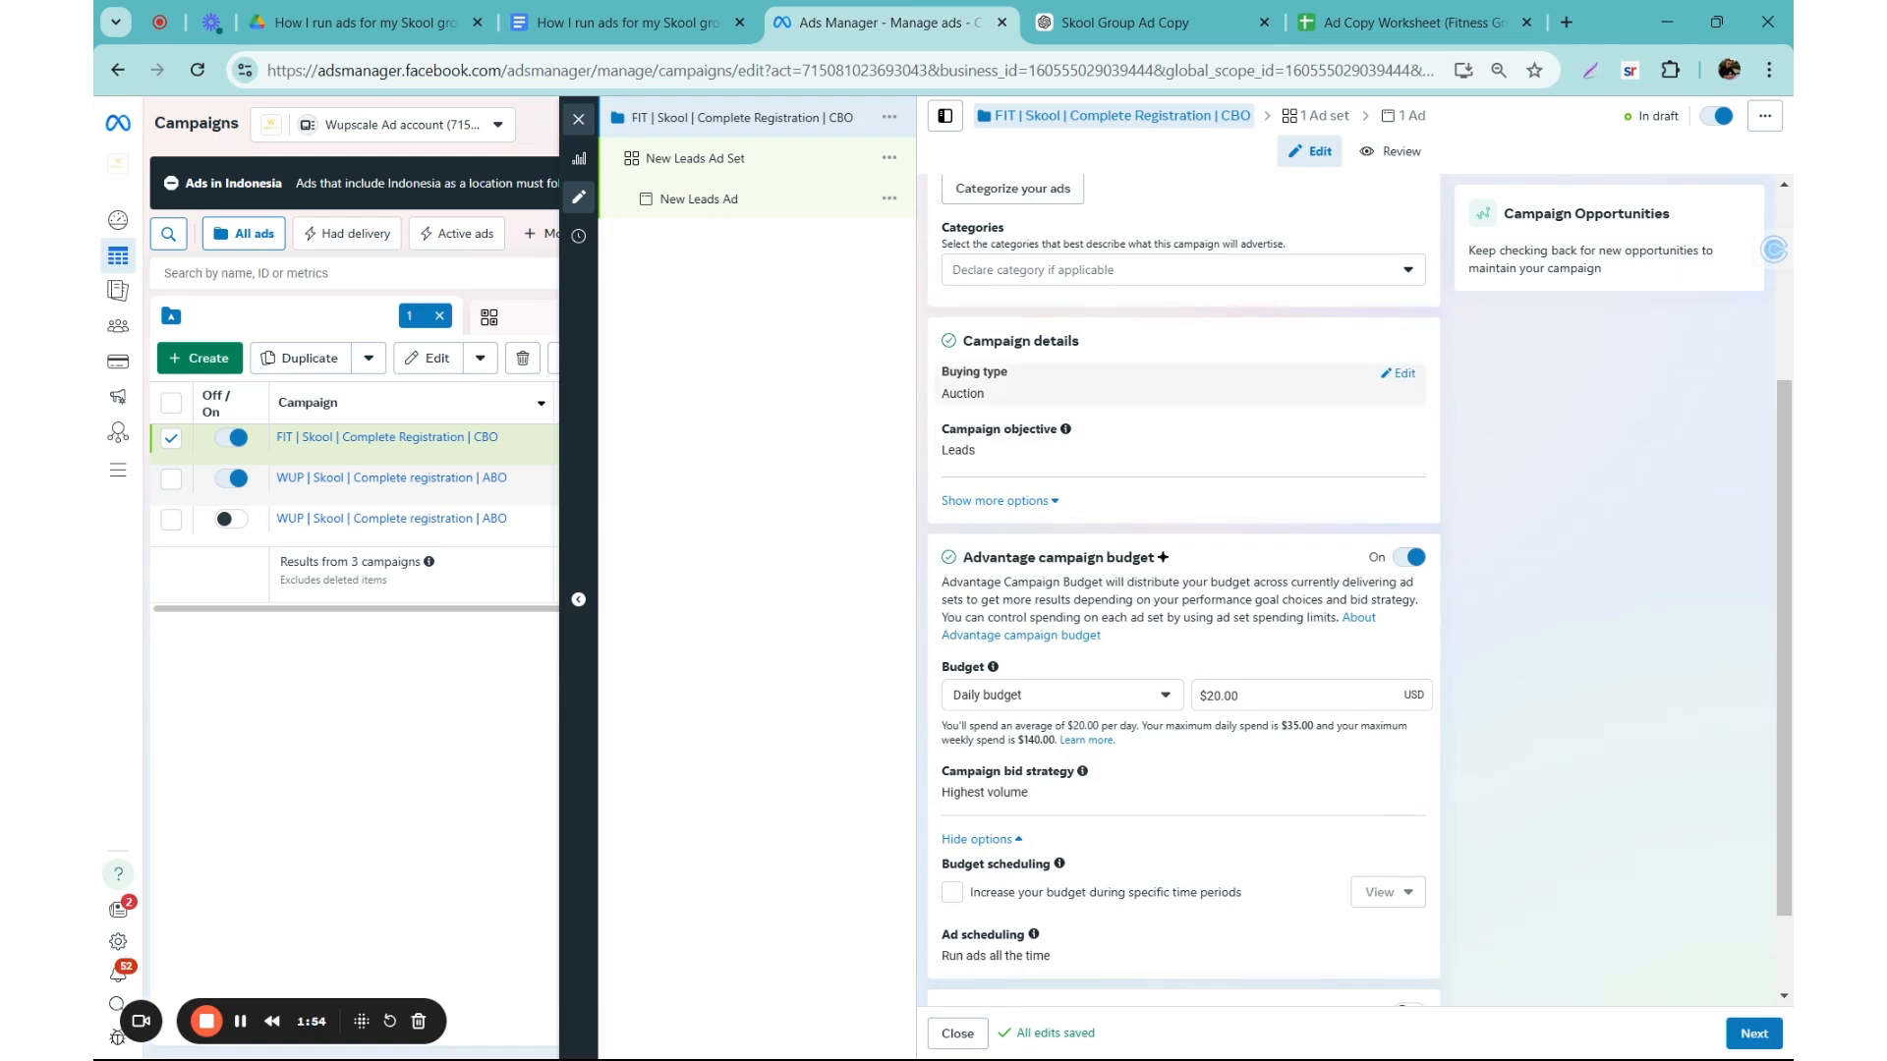
pyautogui.moveTo(969, 451); pyautogui.dragTo(942, 451)
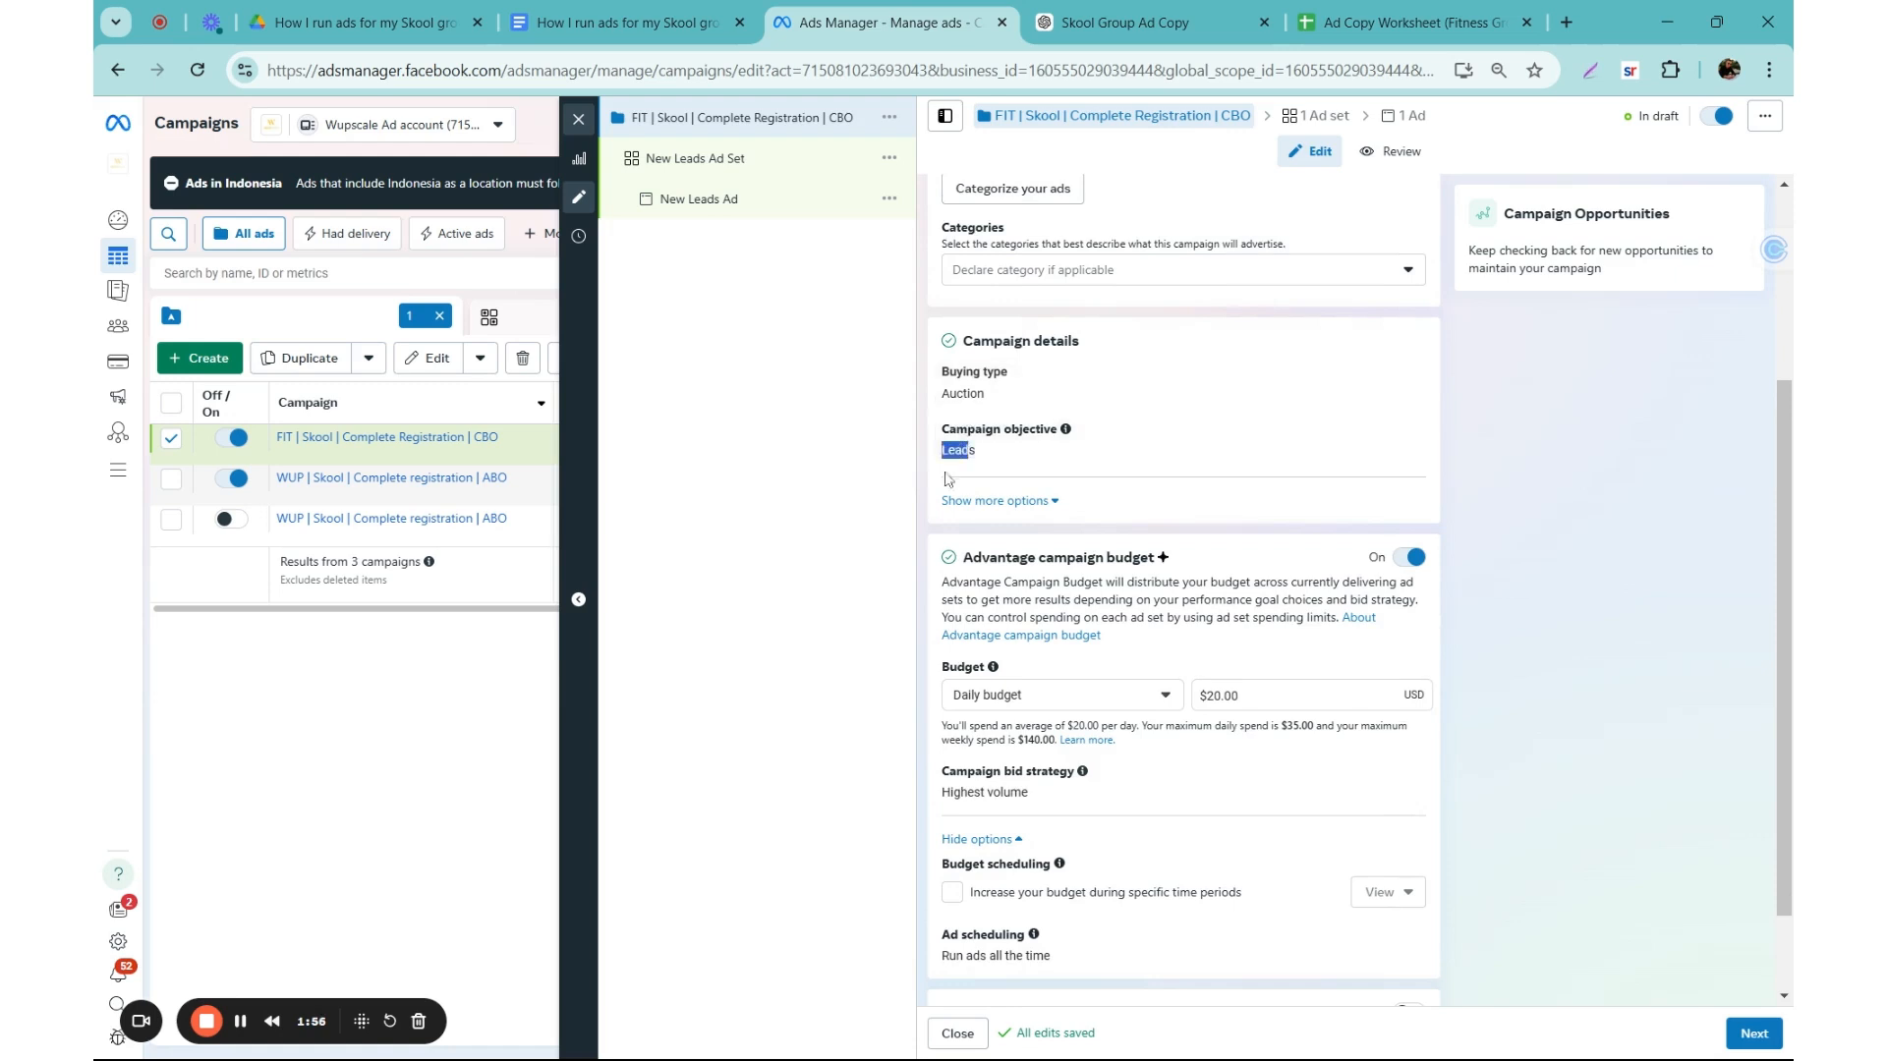
pyautogui.scroll(-1, 953, 454)
pyautogui.click(1029, 683)
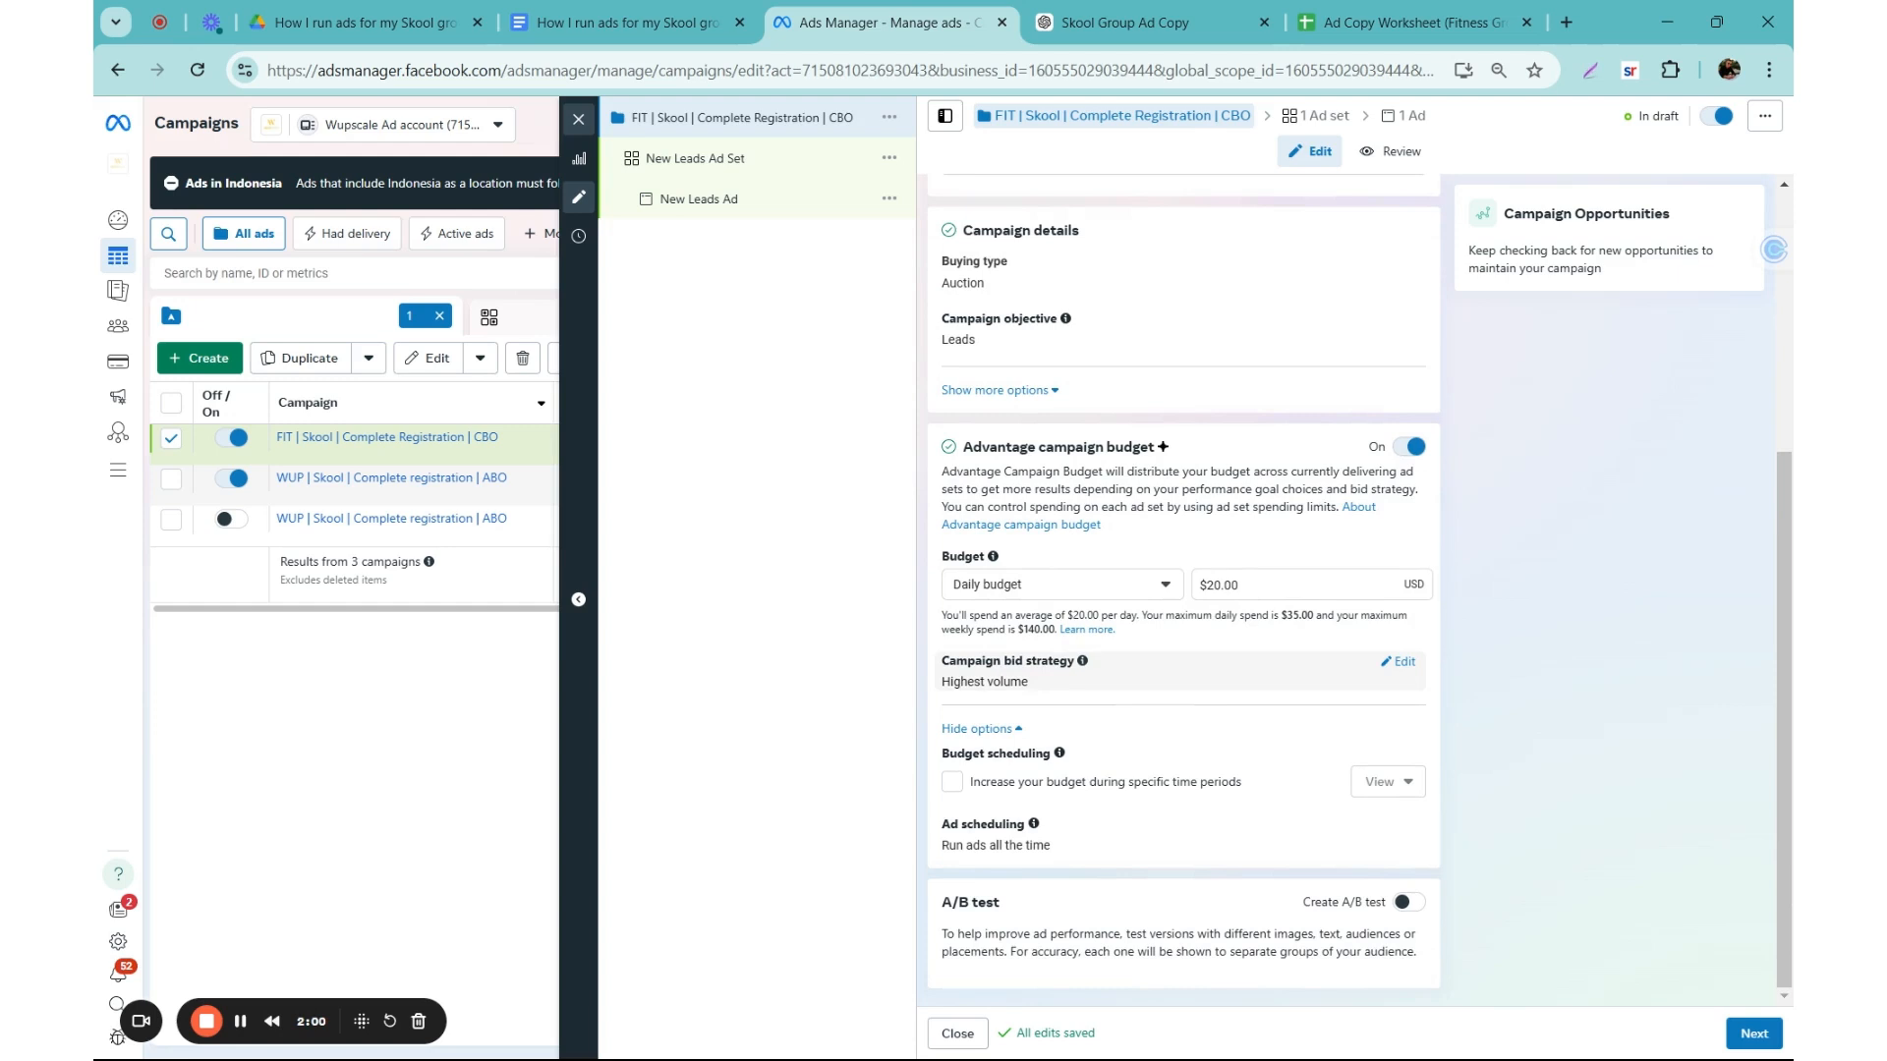
# Step: Continue to the ad set, set its conversion location to Website and keep "Maximize number of conversions" as the performance goal
pyautogui.click(1754, 1033)
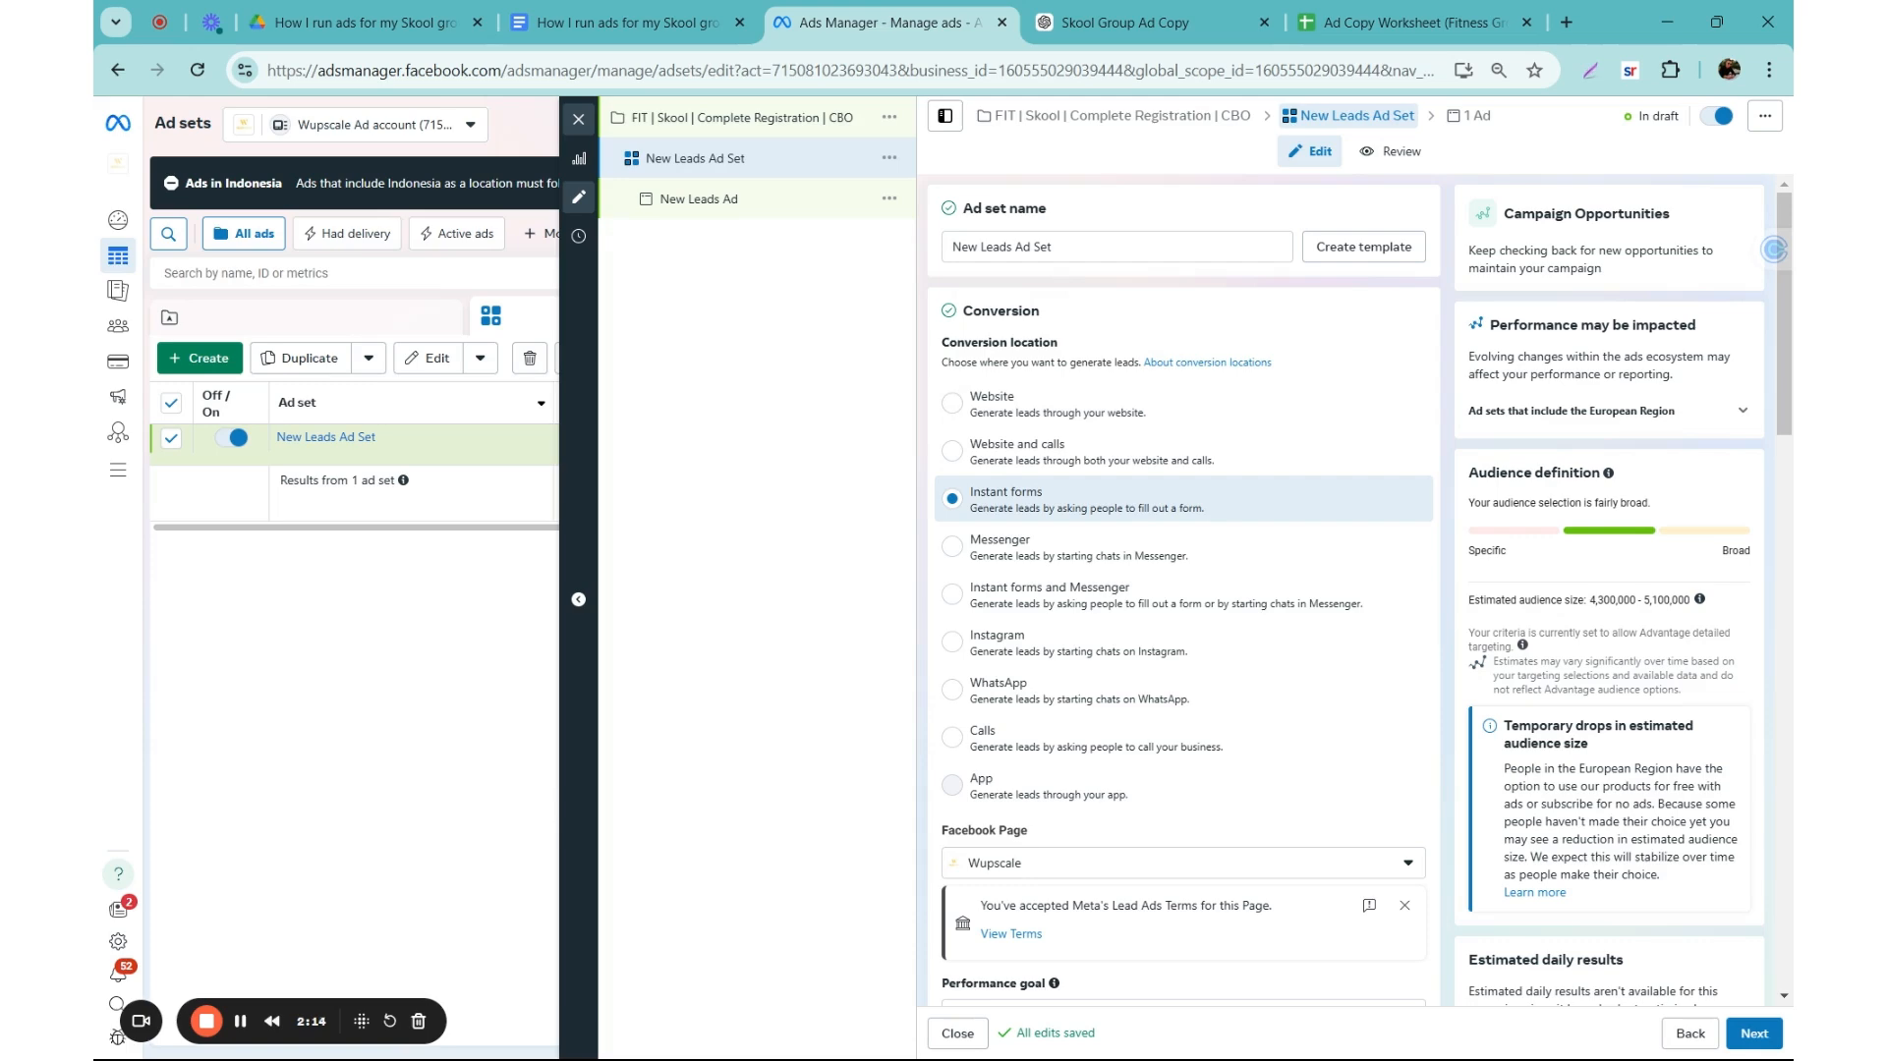
pyautogui.click(949, 413)
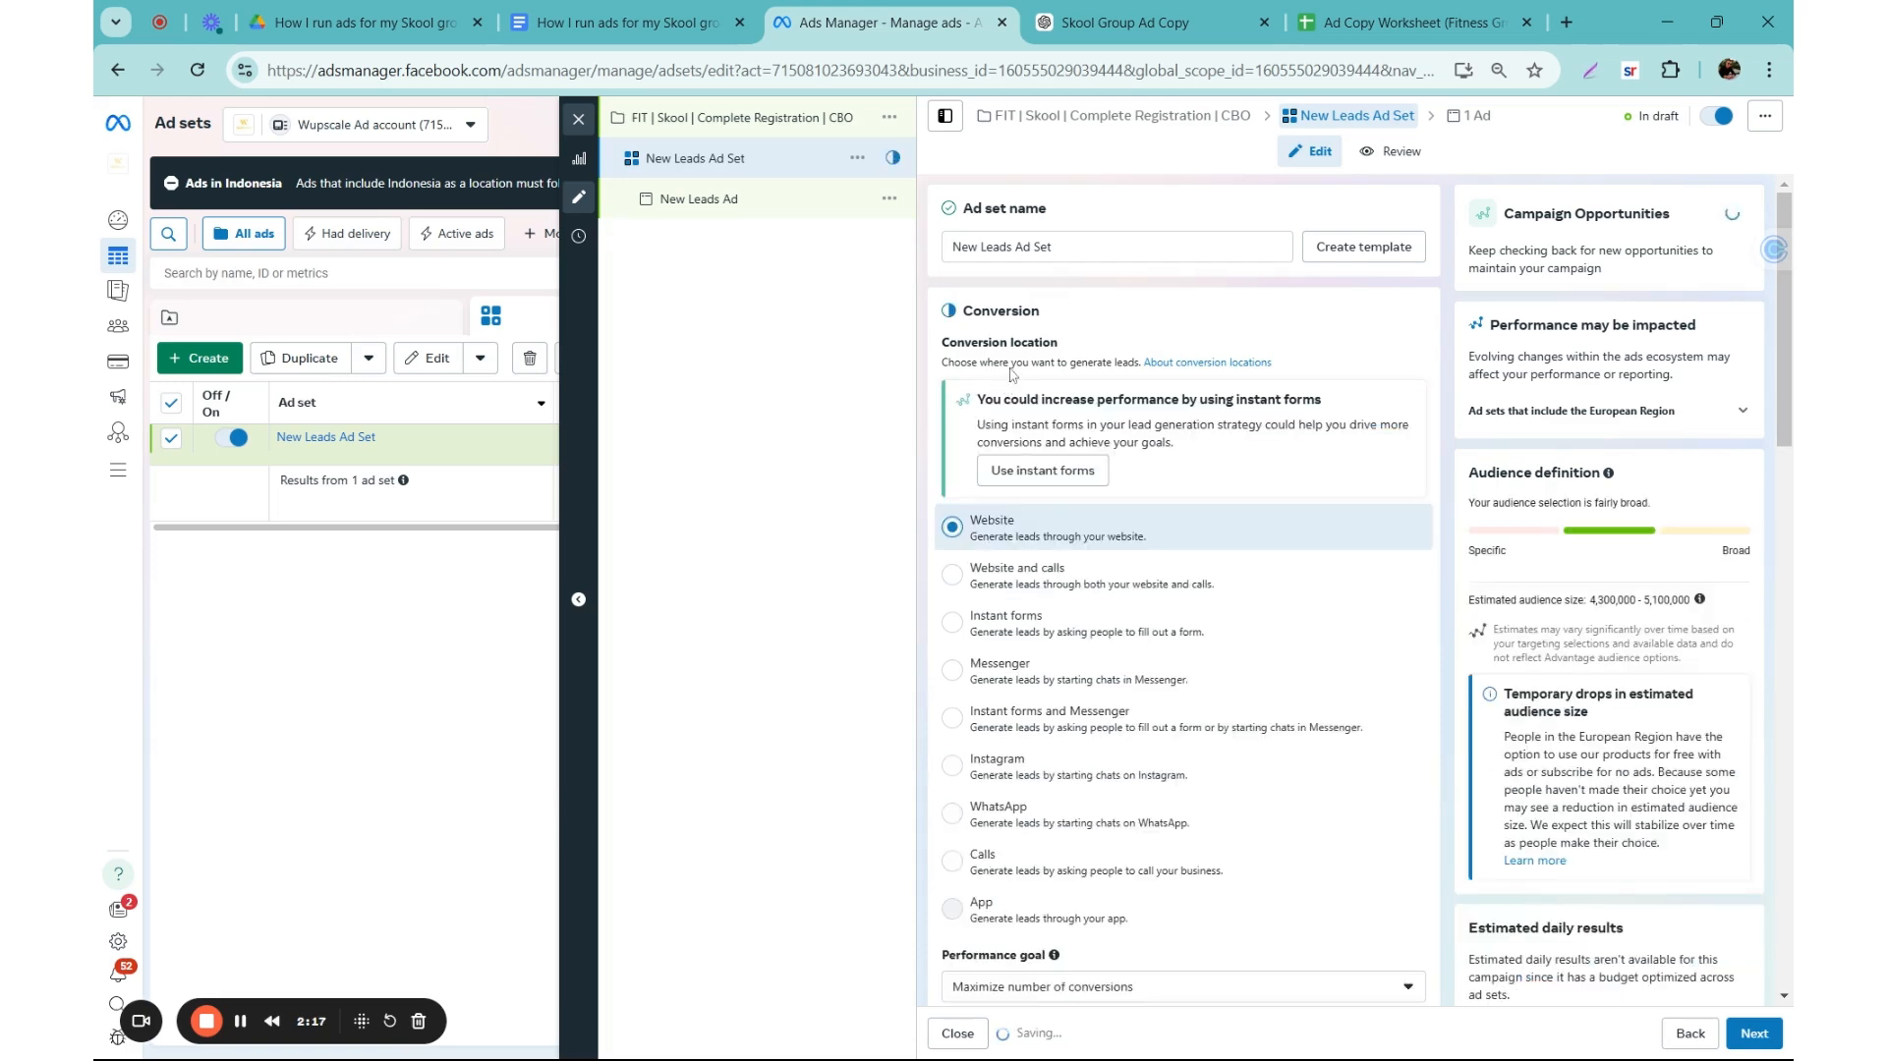
pyautogui.scroll(-5, 1069, 554)
pyautogui.click(1027, 547)
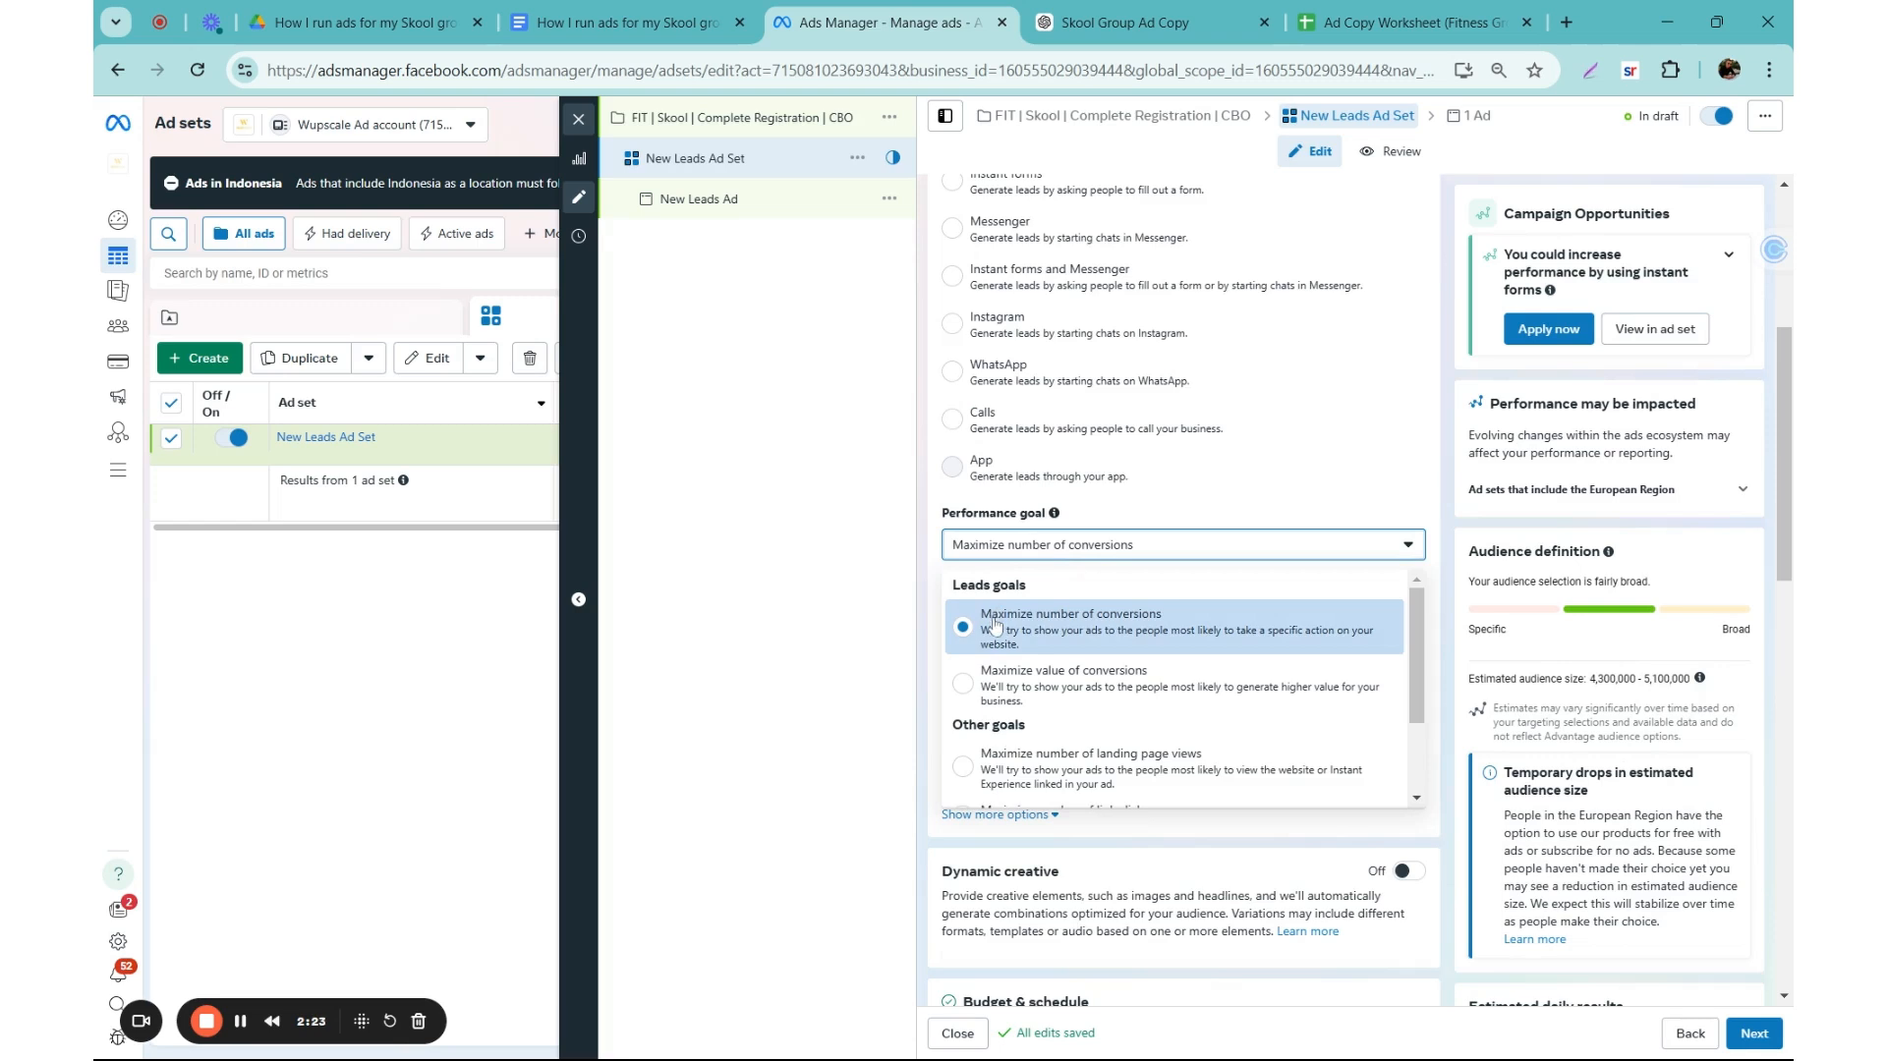
pyautogui.click(986, 541)
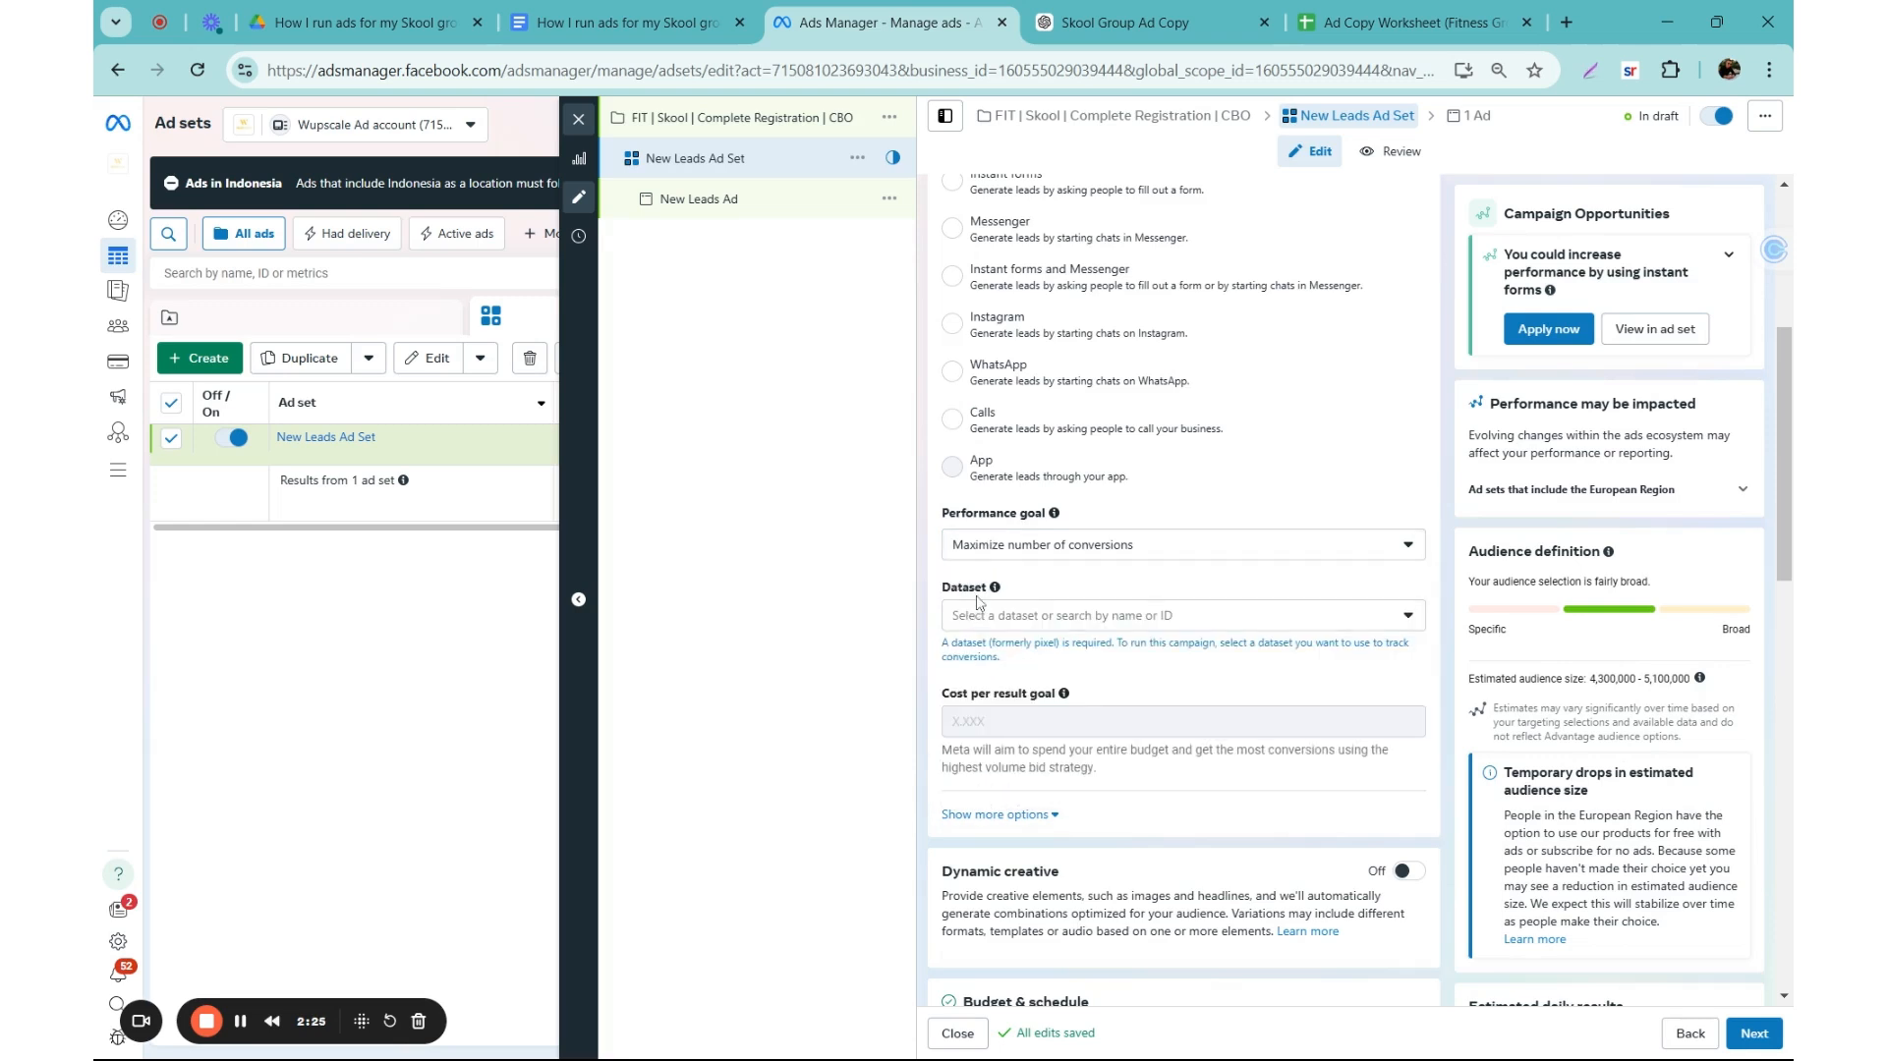
# Step: Select the Skool Group dataset and set the conversion event to Complete registration
pyautogui.click(984, 618)
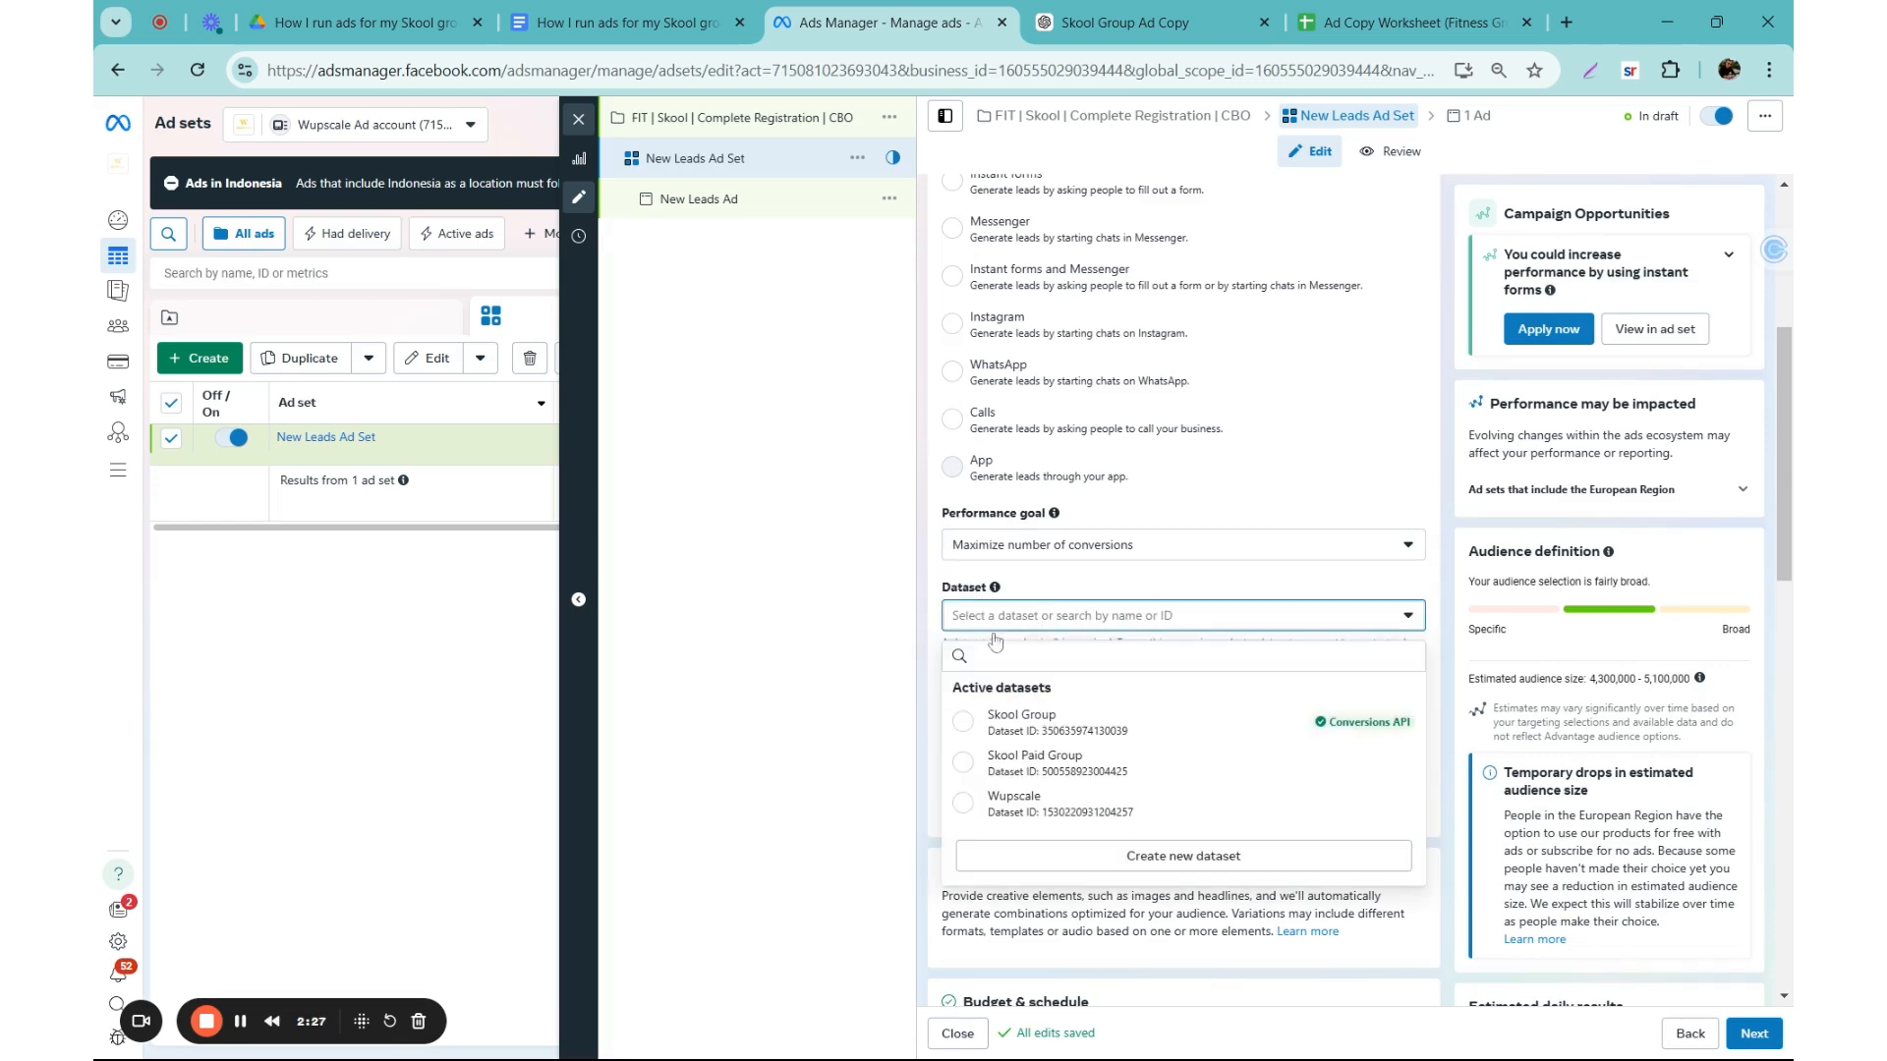
pyautogui.click(1040, 735)
pyautogui.scroll(-1, 949, 603)
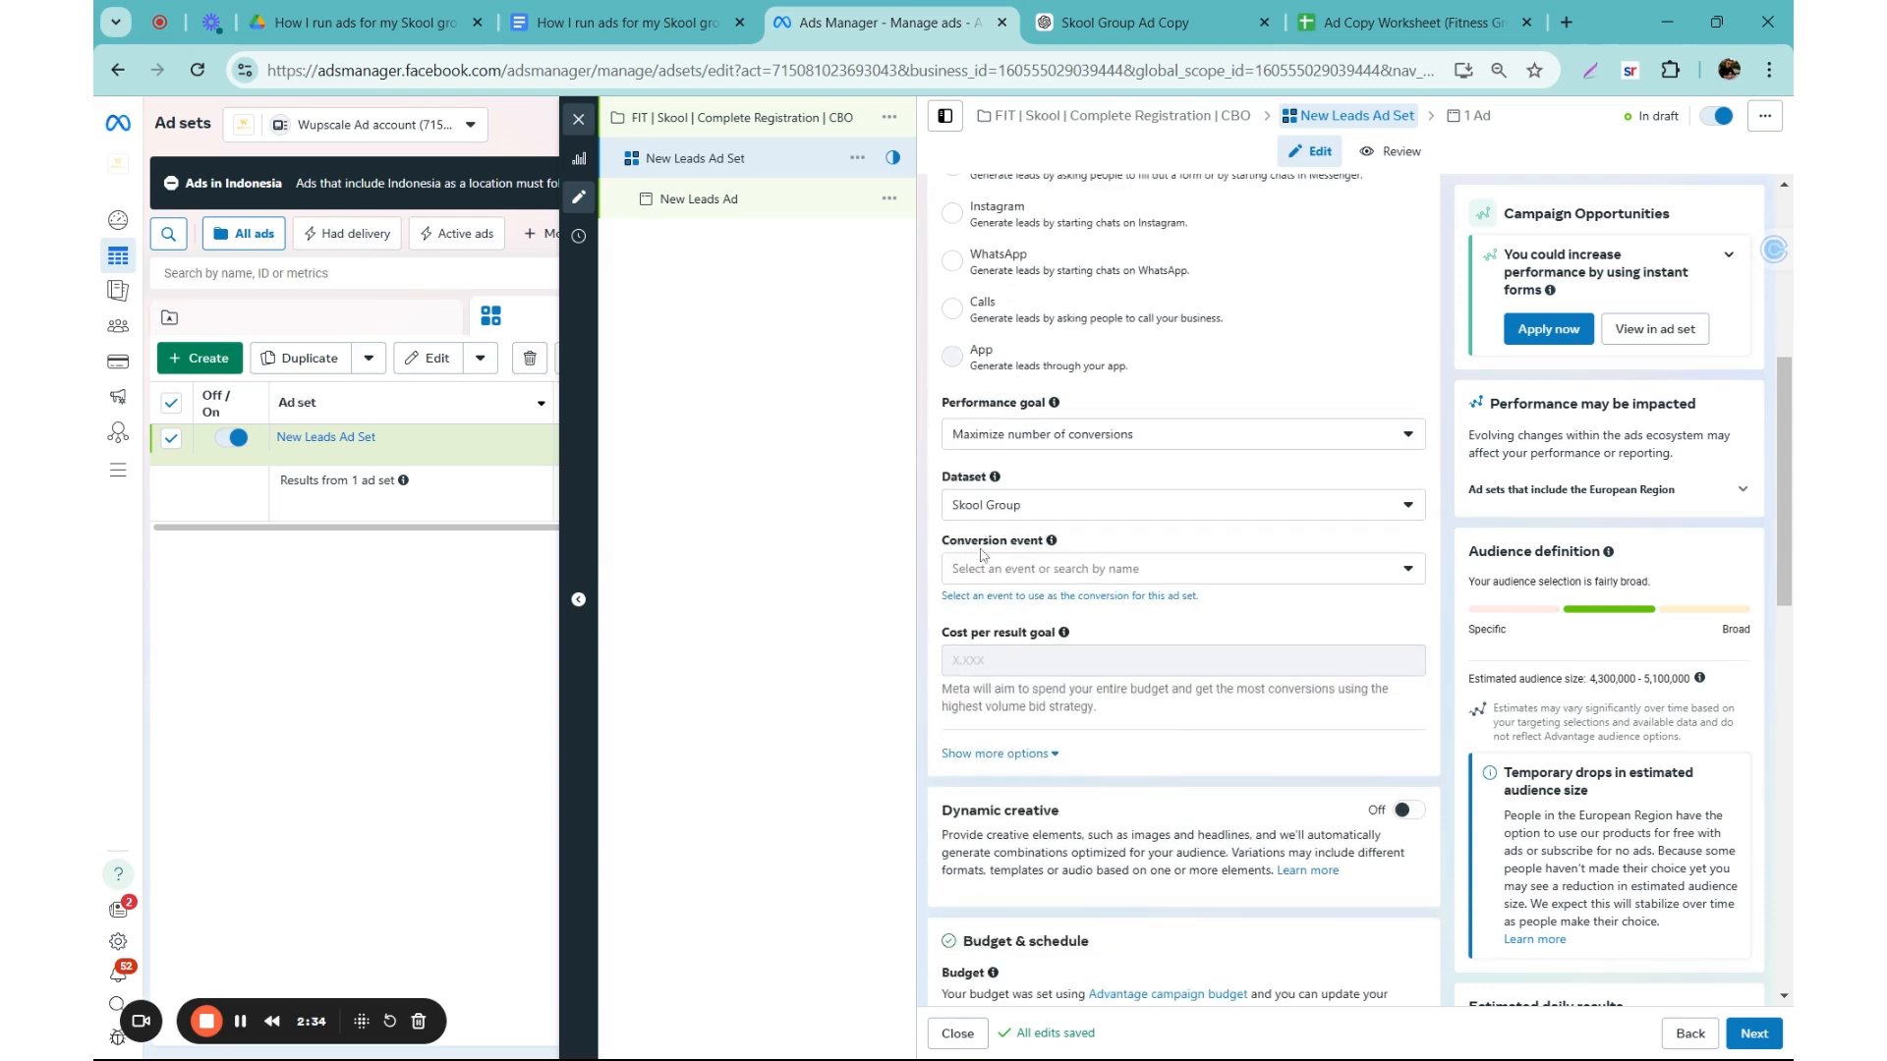
pyautogui.click(996, 579)
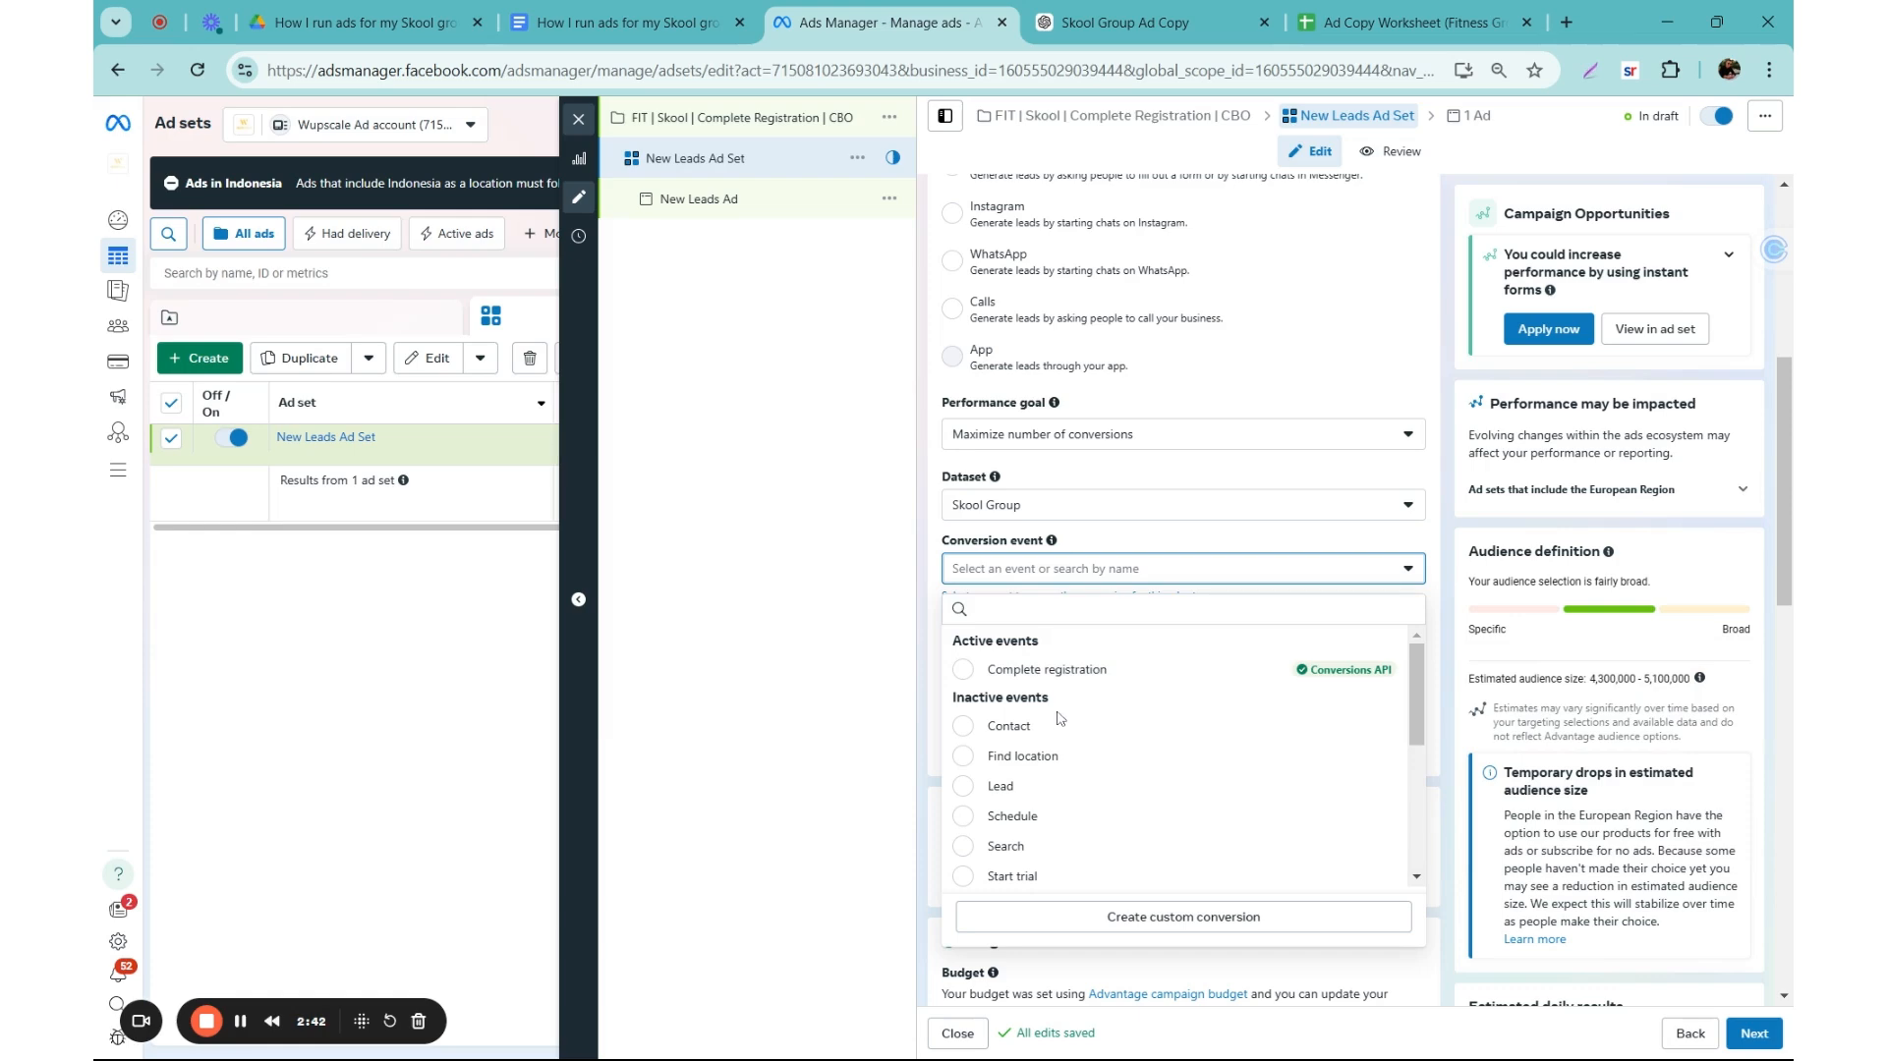
pyautogui.scroll(-5, 1066, 737)
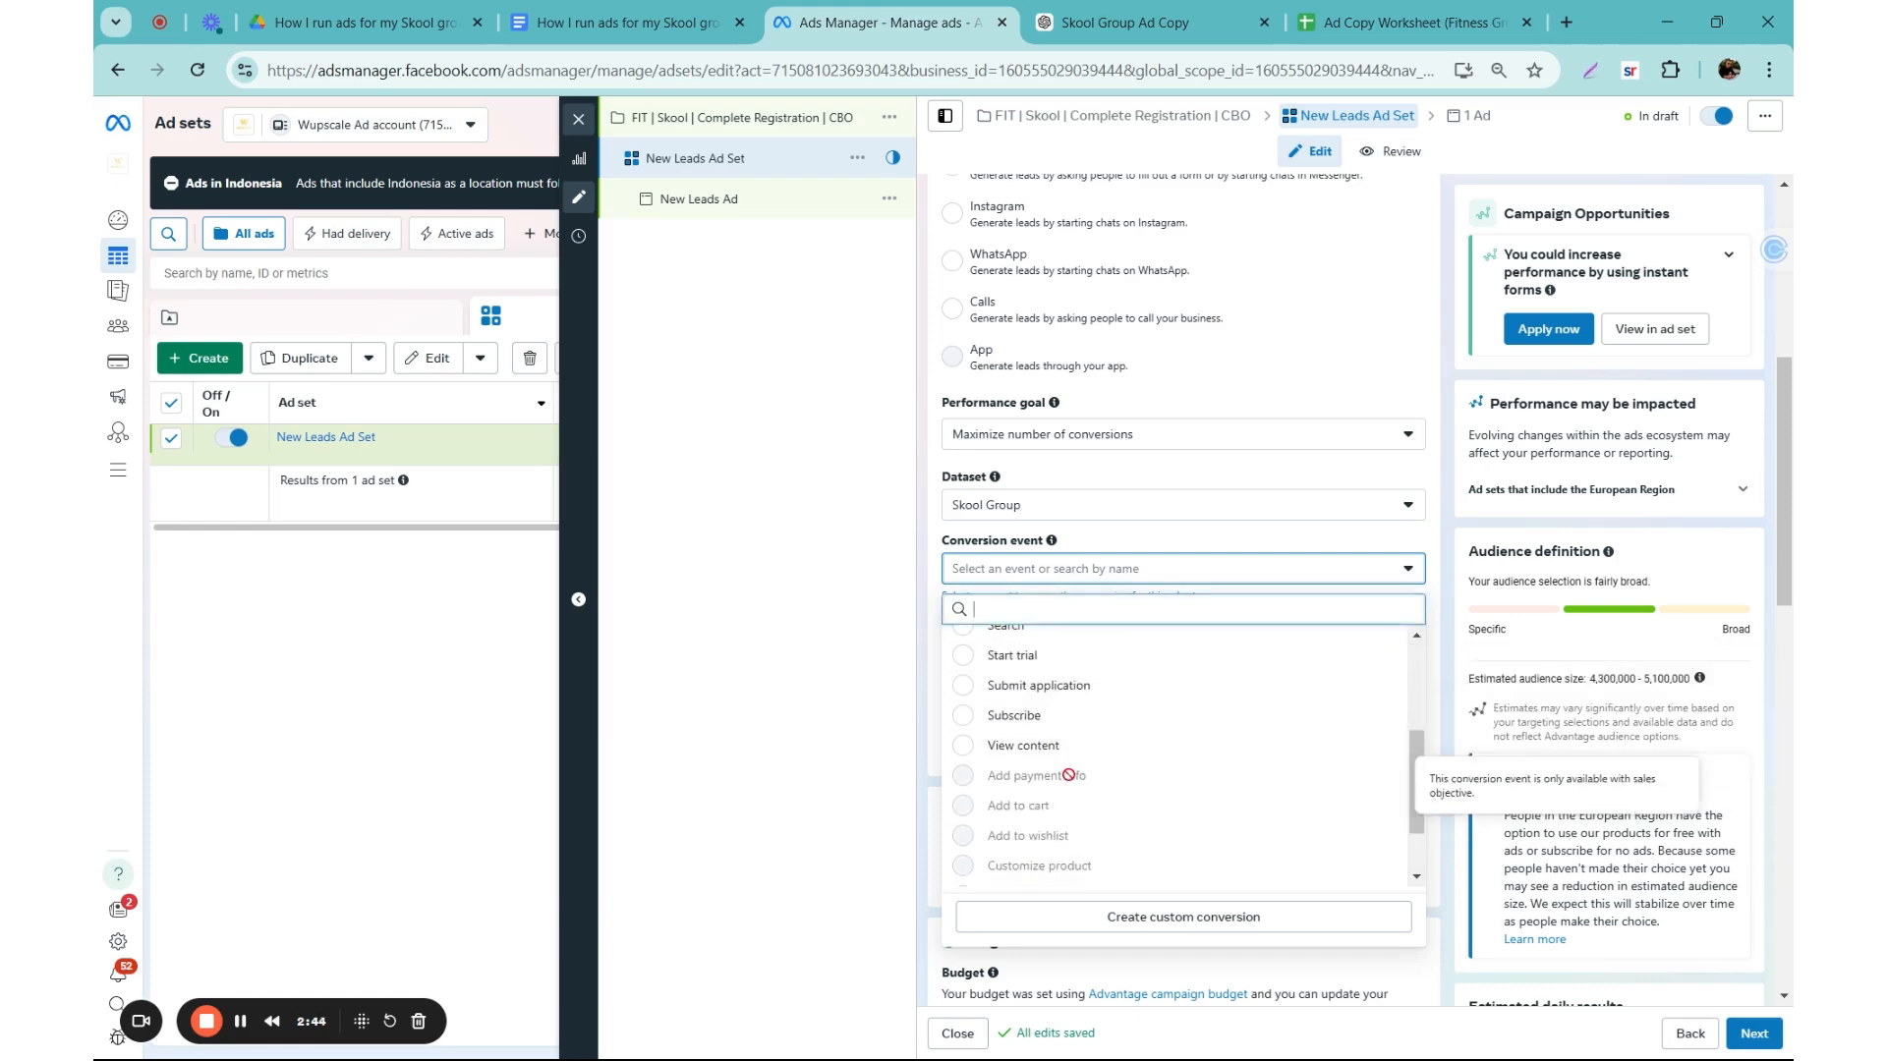
pyautogui.scroll(5, 1091, 750)
pyautogui.click(1043, 668)
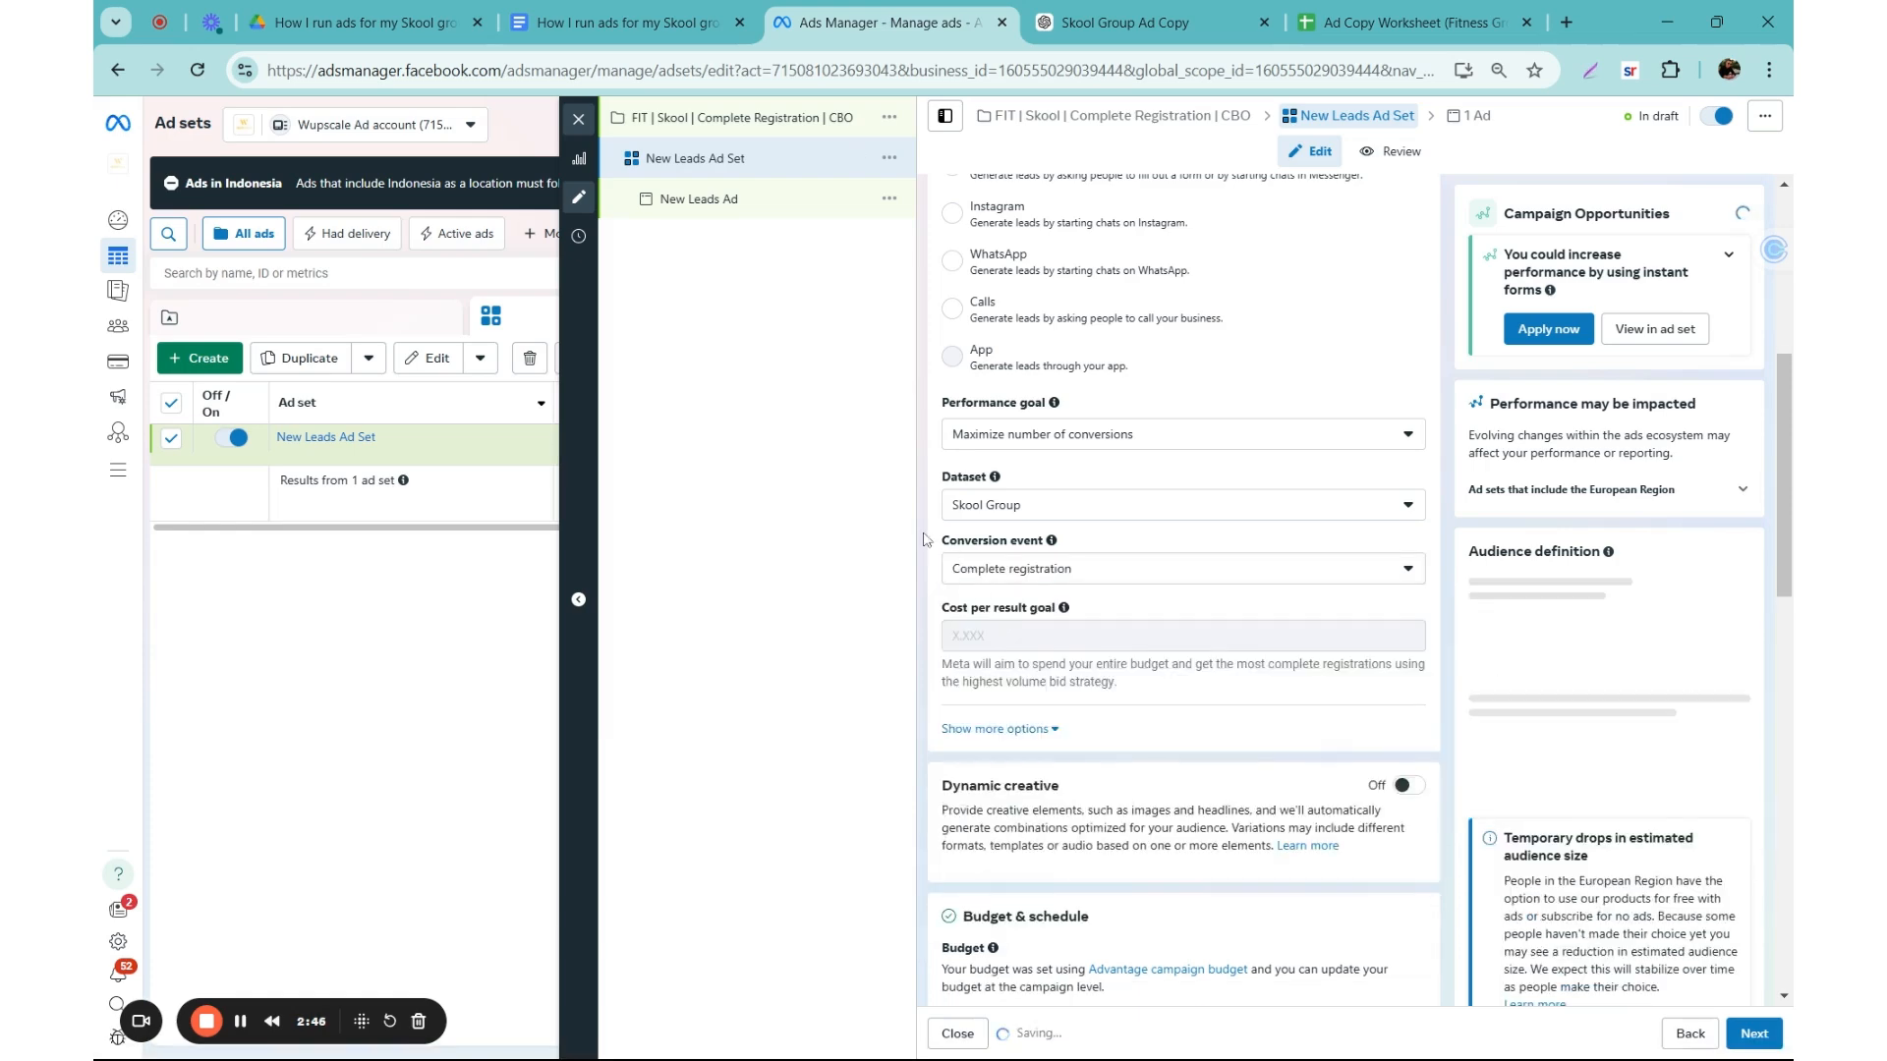
# Step: Open the ad set's audience locations for editing and remove Hungary
pyautogui.scroll(-5, 924, 546)
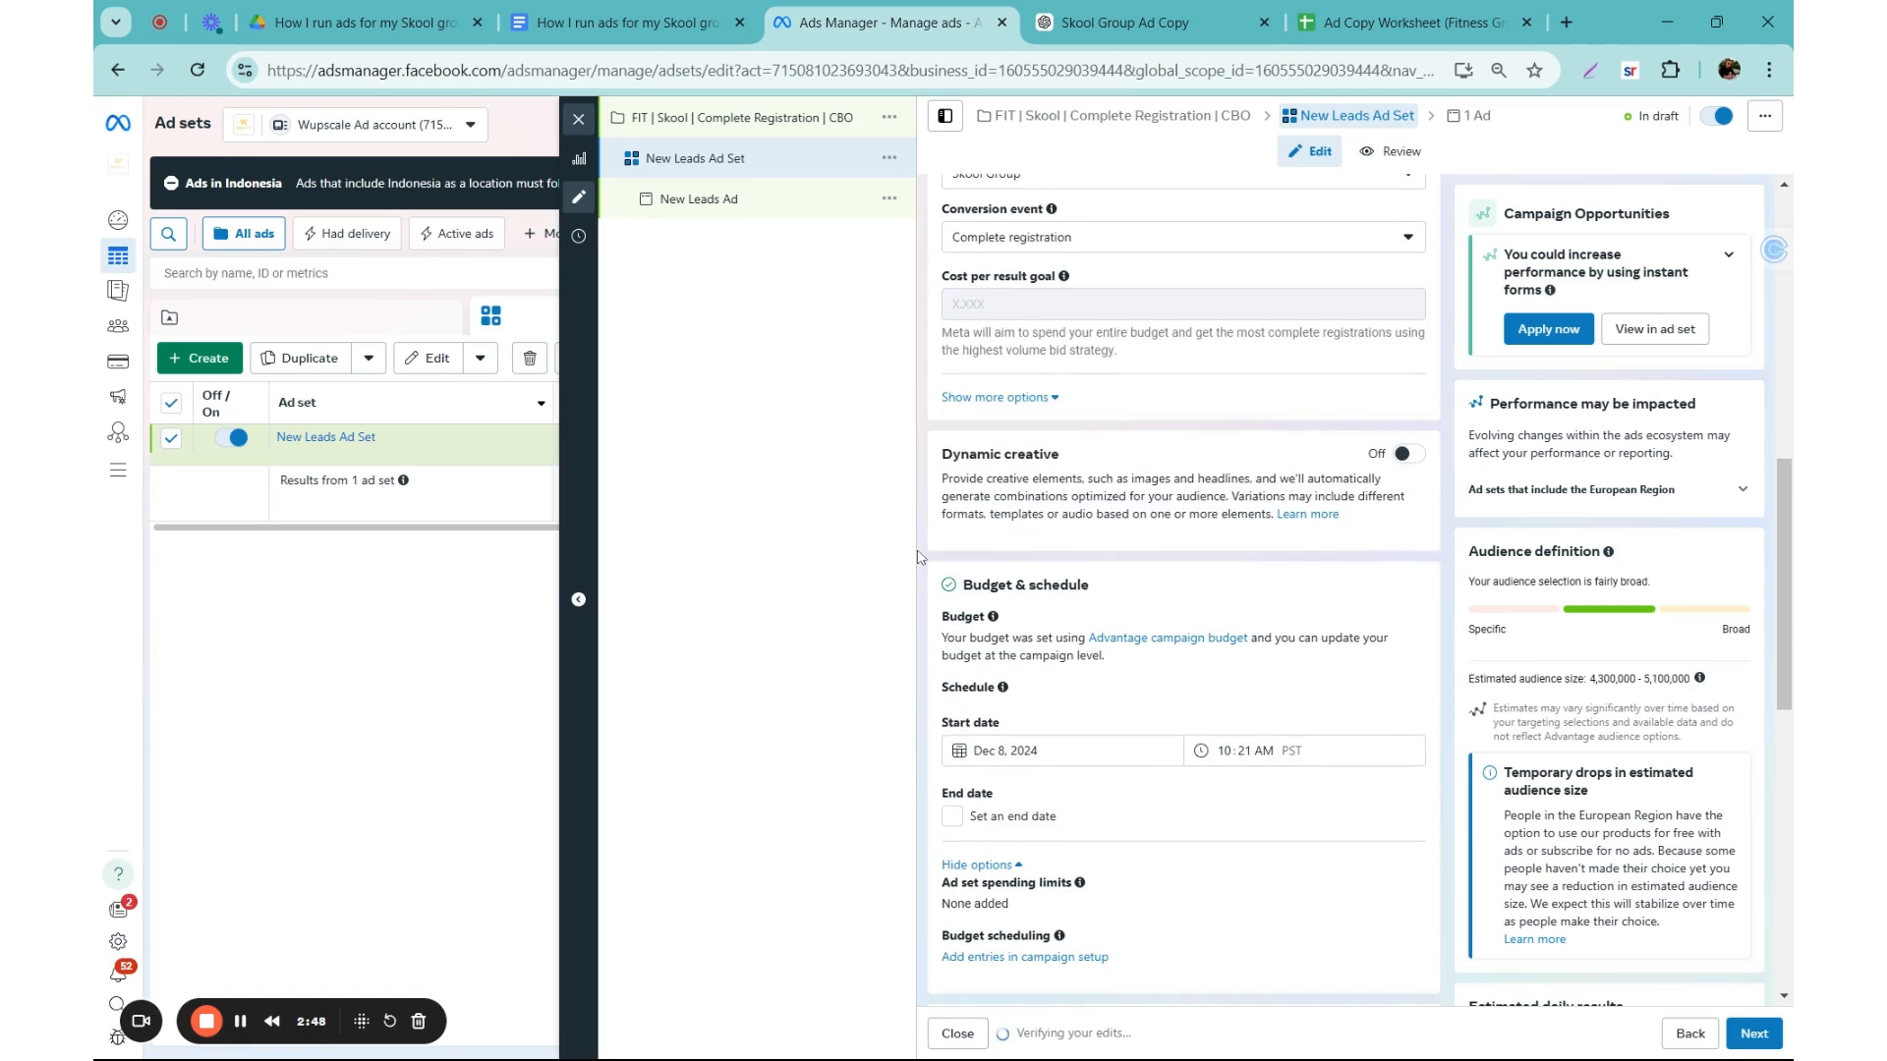
pyautogui.scroll(-1, 1006, 598)
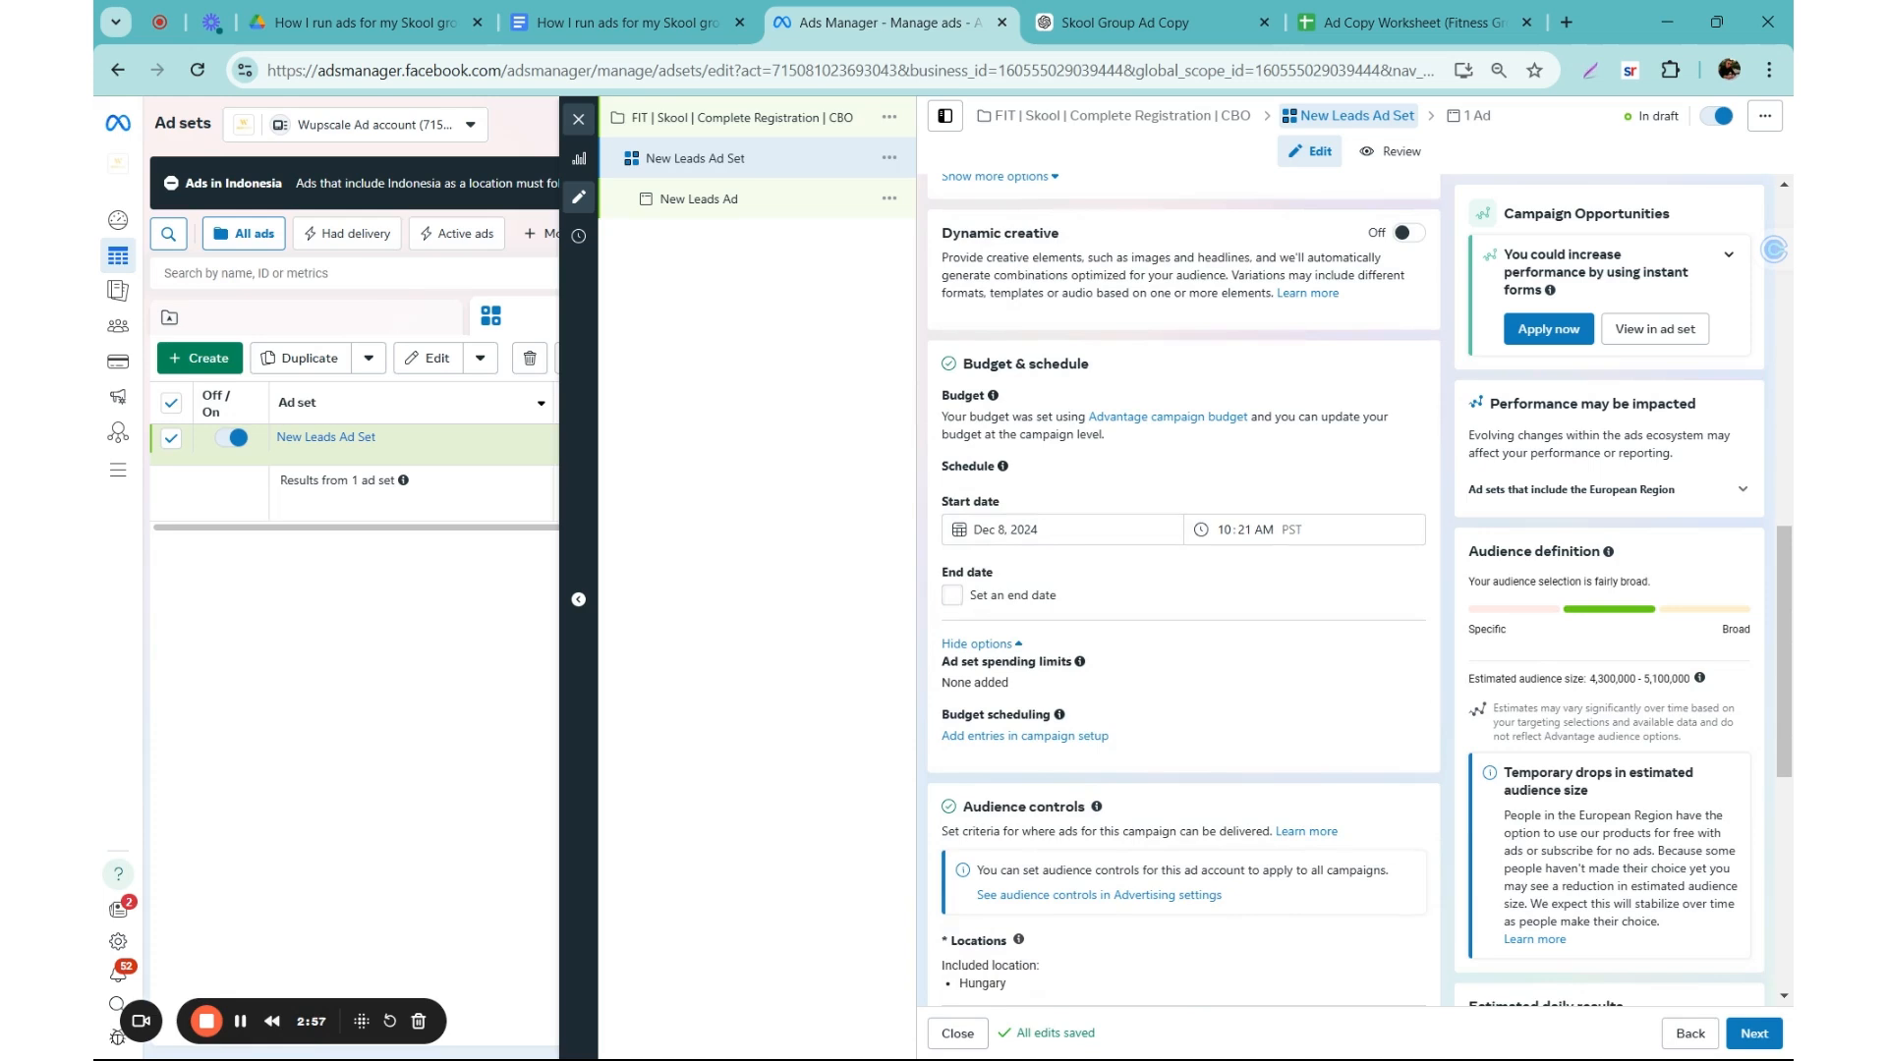
pyautogui.scroll(-1, 953, 600)
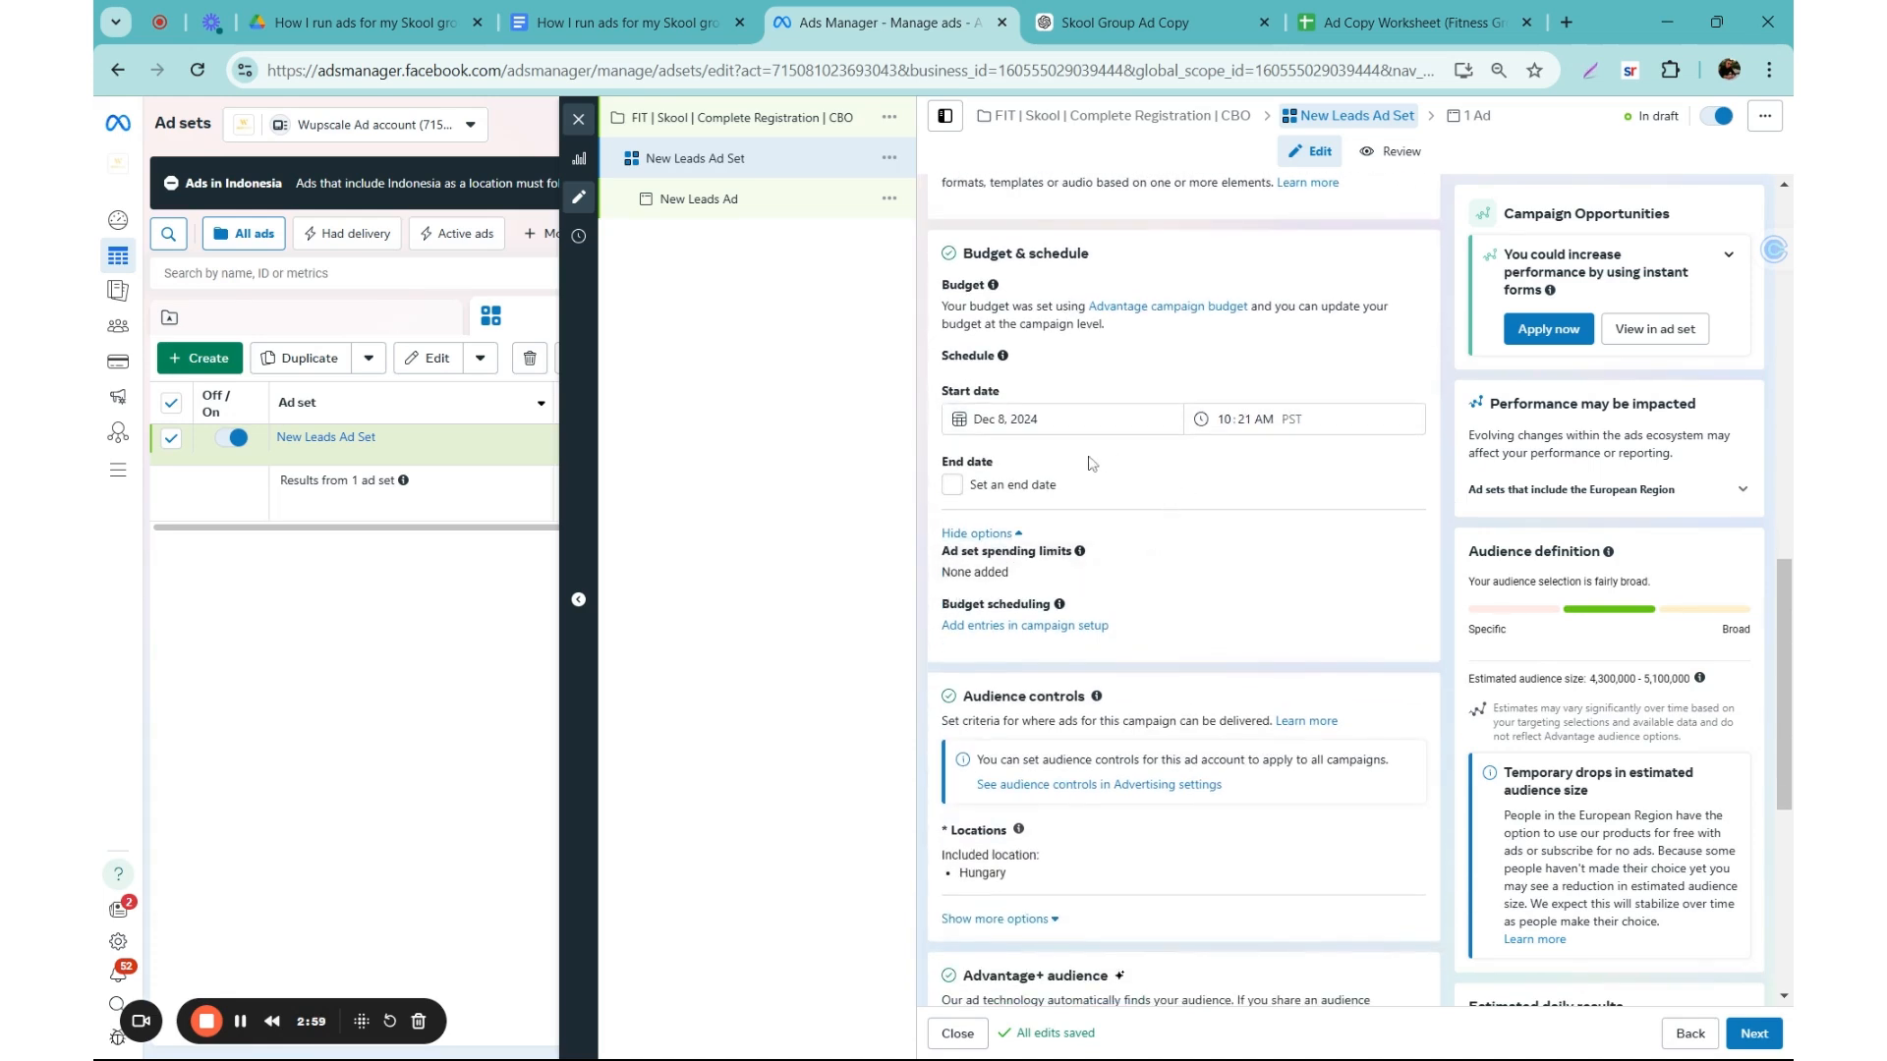
pyautogui.scroll(-1, 950, 646)
pyautogui.scroll(-3, 949, 646)
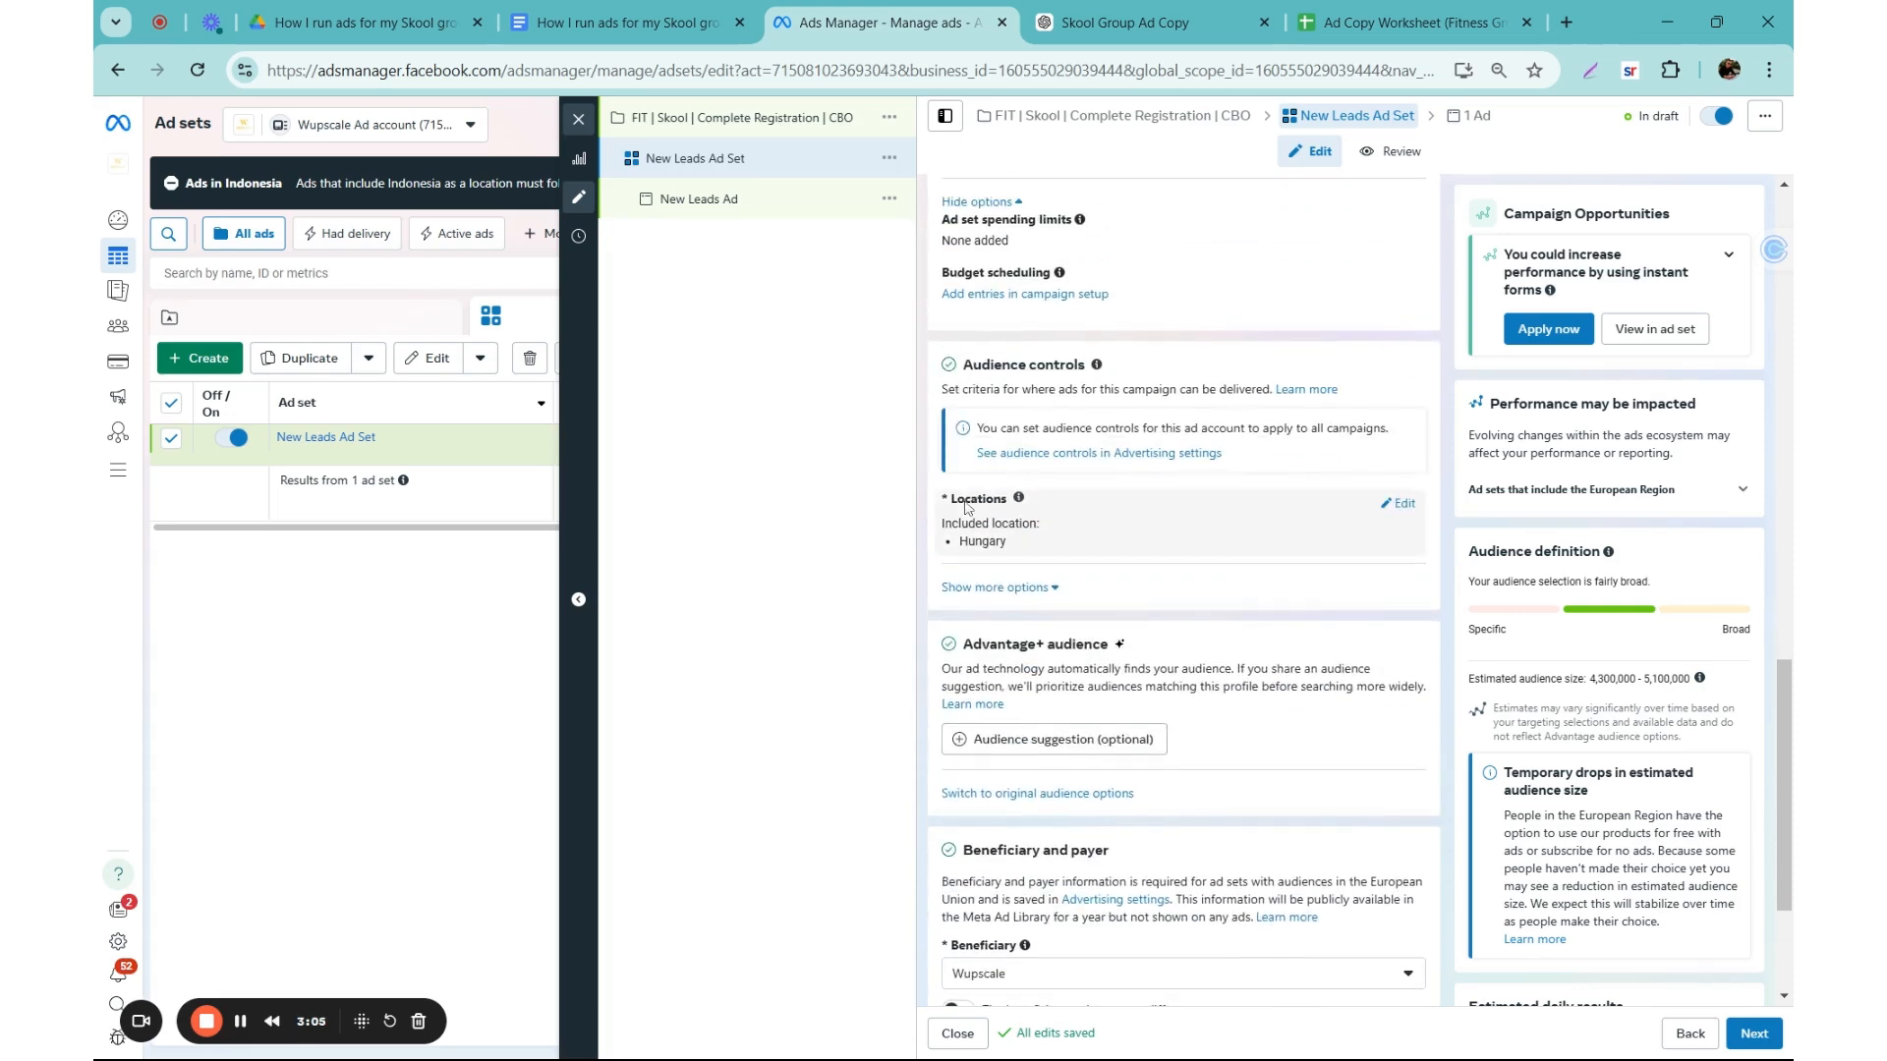
pyautogui.moveTo(1034, 547); pyautogui.dragTo(981, 541)
pyautogui.click(1353, 538)
pyautogui.click(1397, 506)
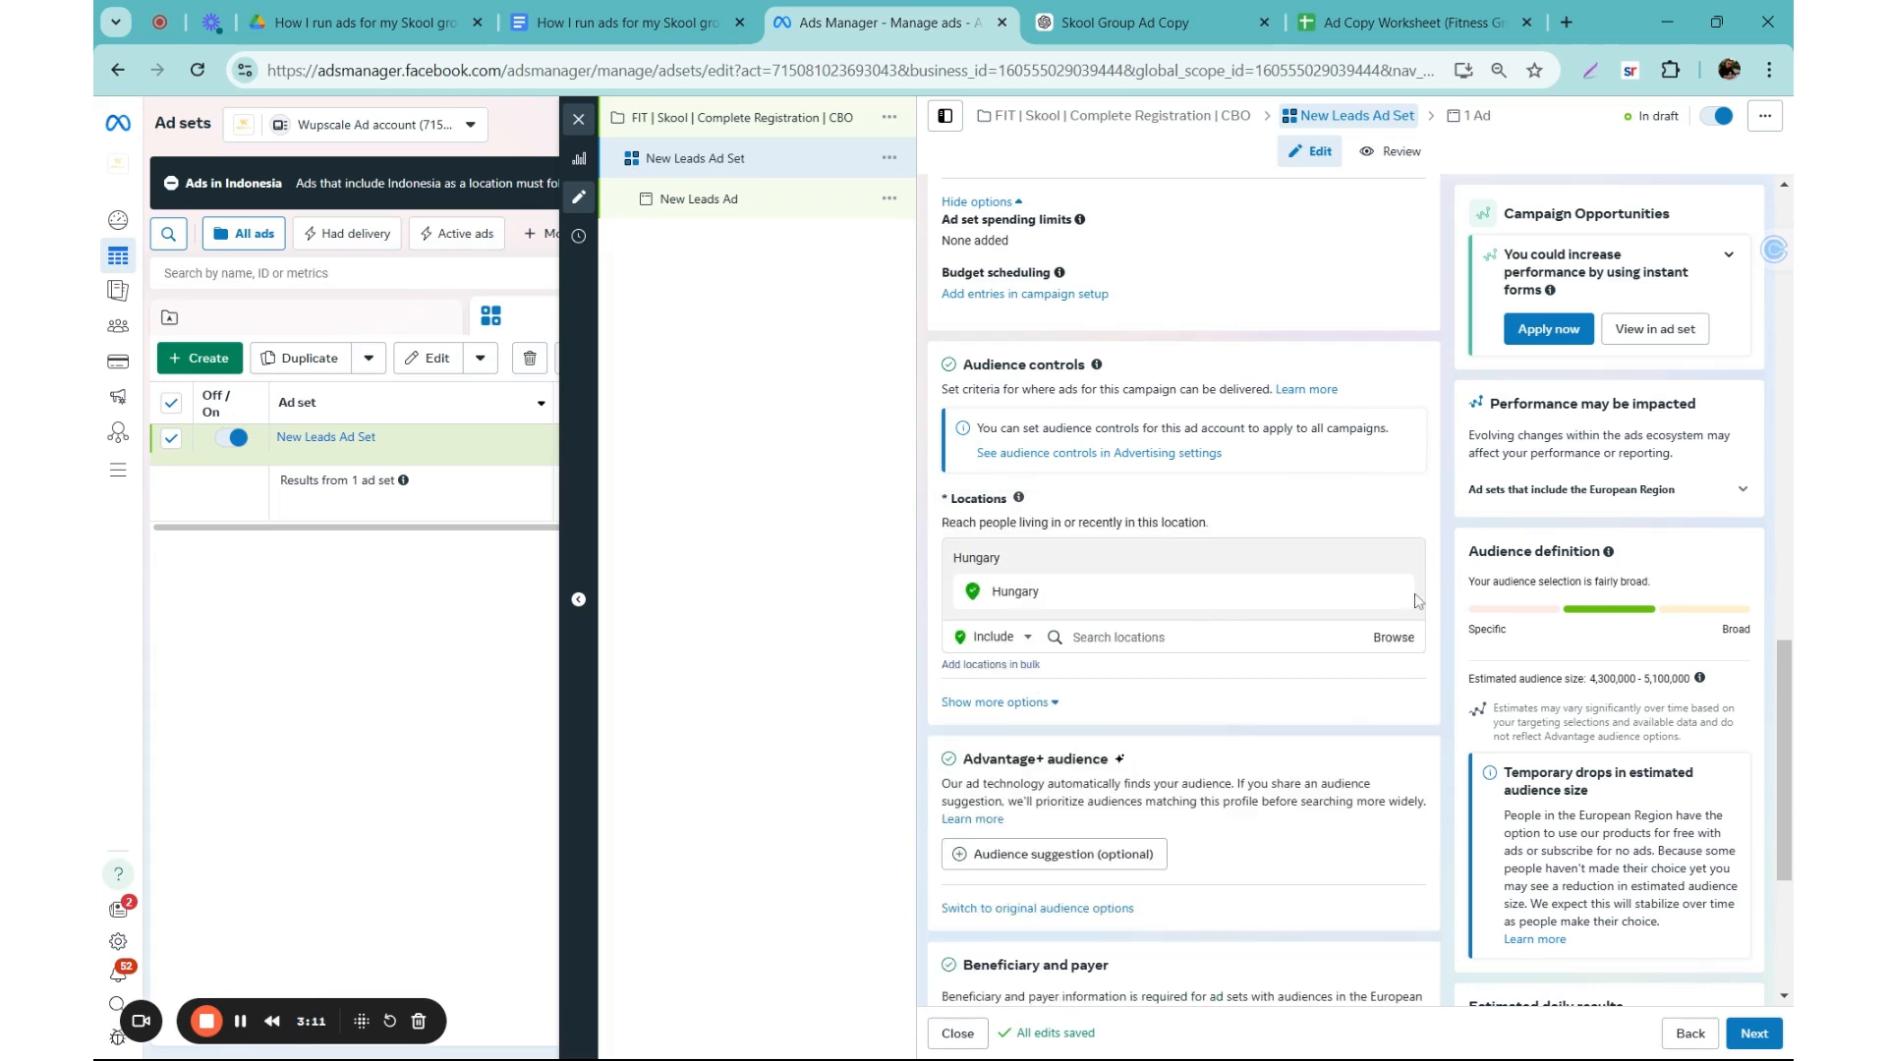
pyautogui.click(1403, 591)
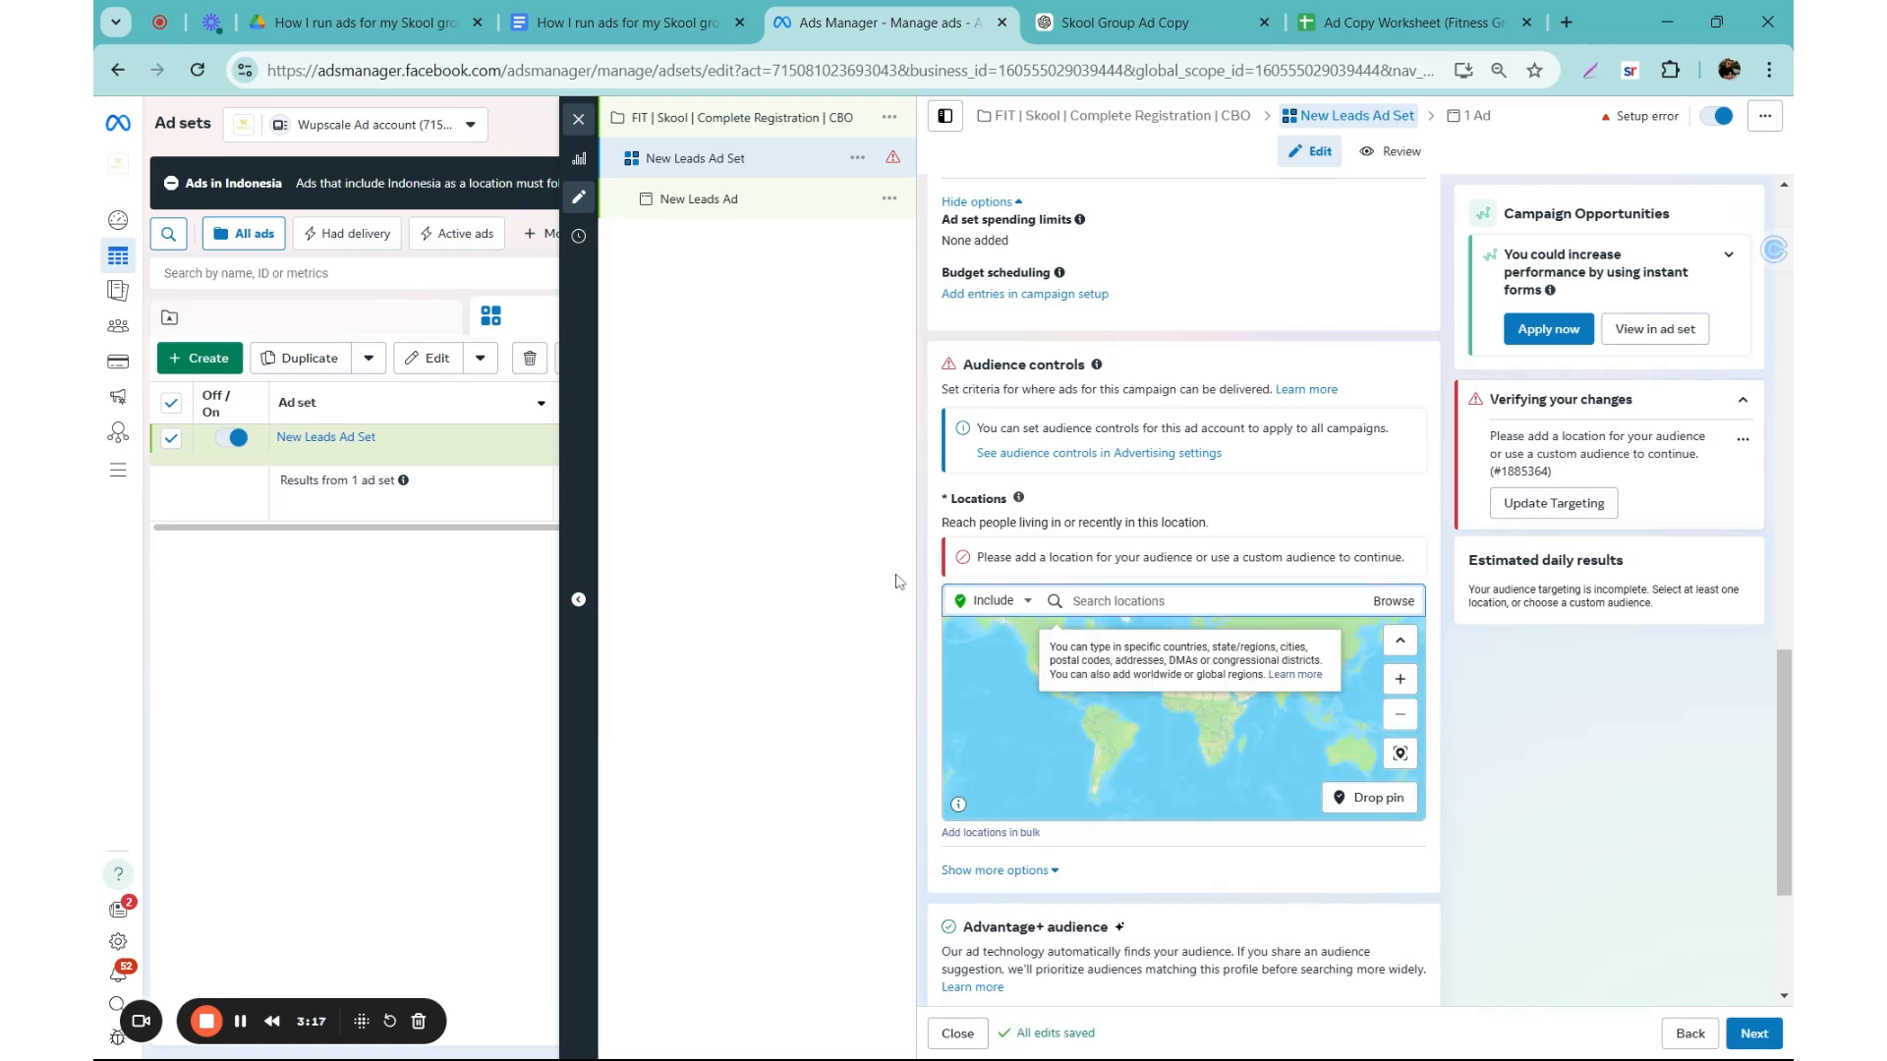
# Step: Add United States as an included audience location
pyautogui.write('uni')
pyautogui.press('BackSpace')
pyautogui.press('BackSpace')
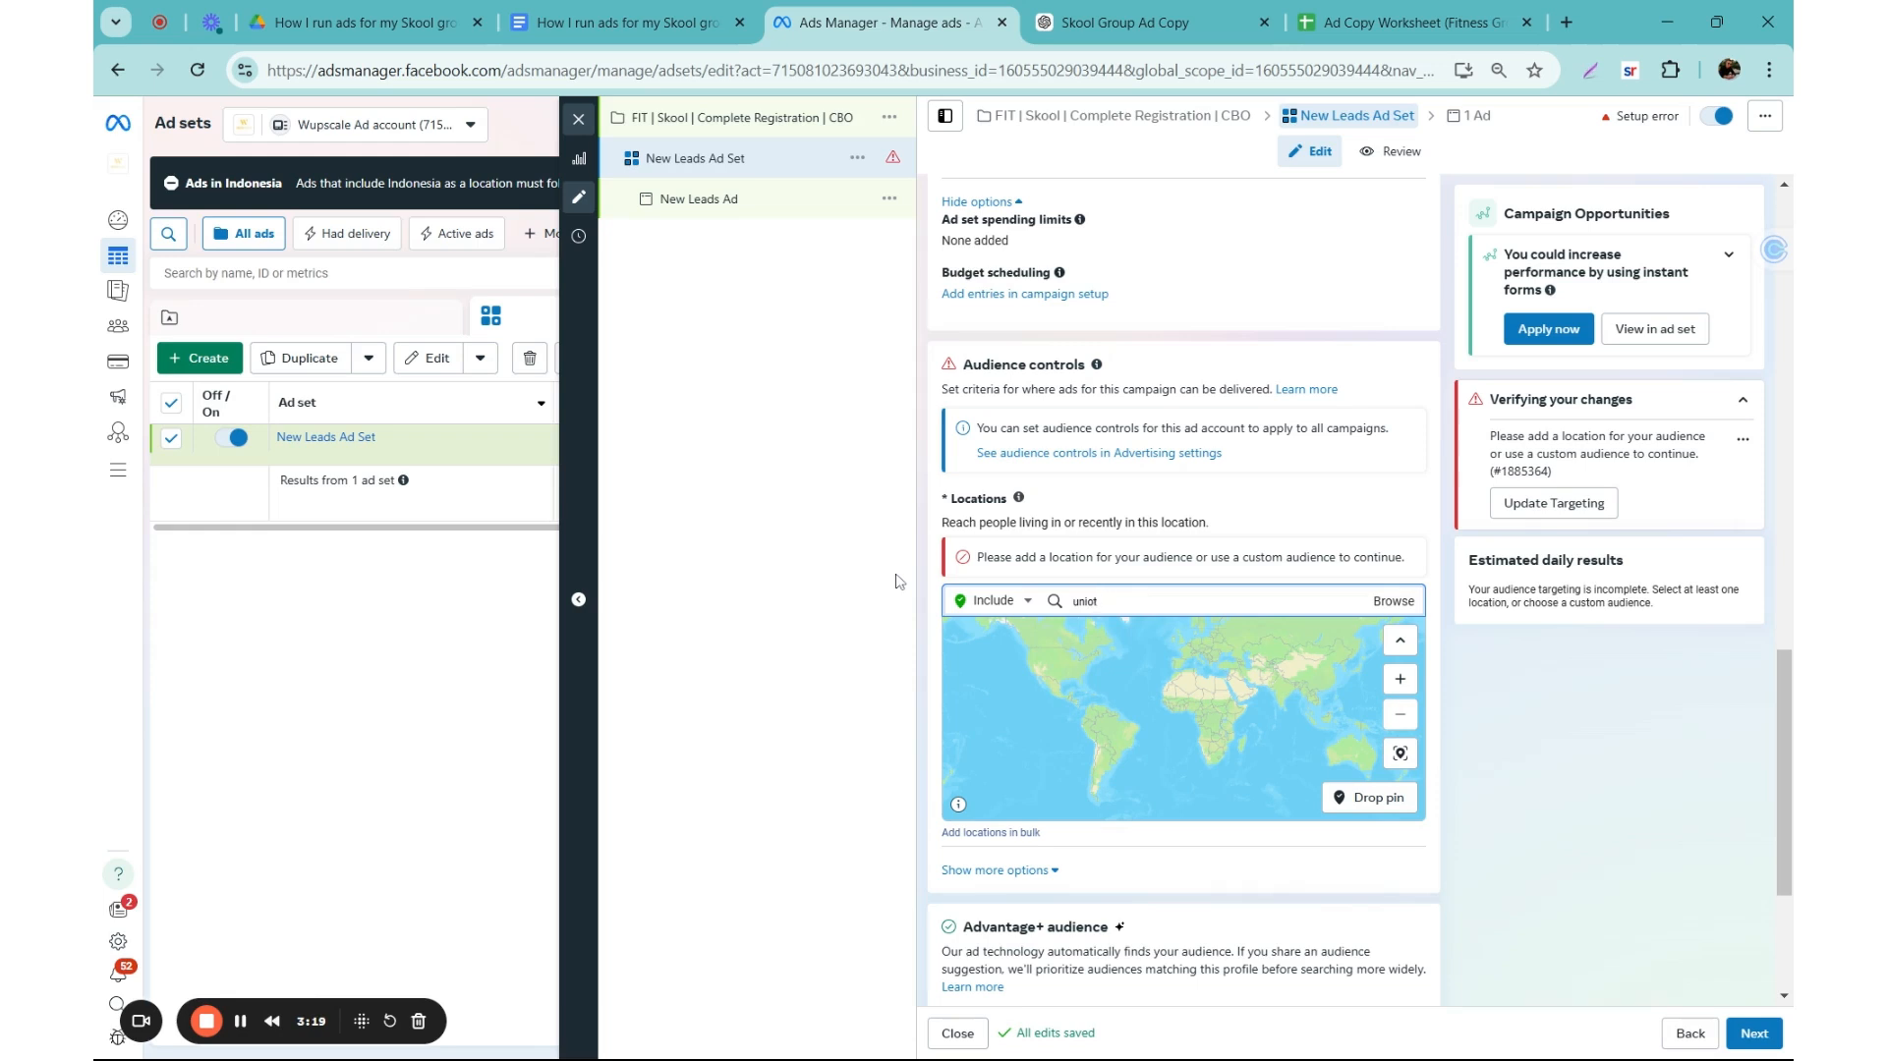
pyautogui.write('ed states')
pyautogui.press('Return')
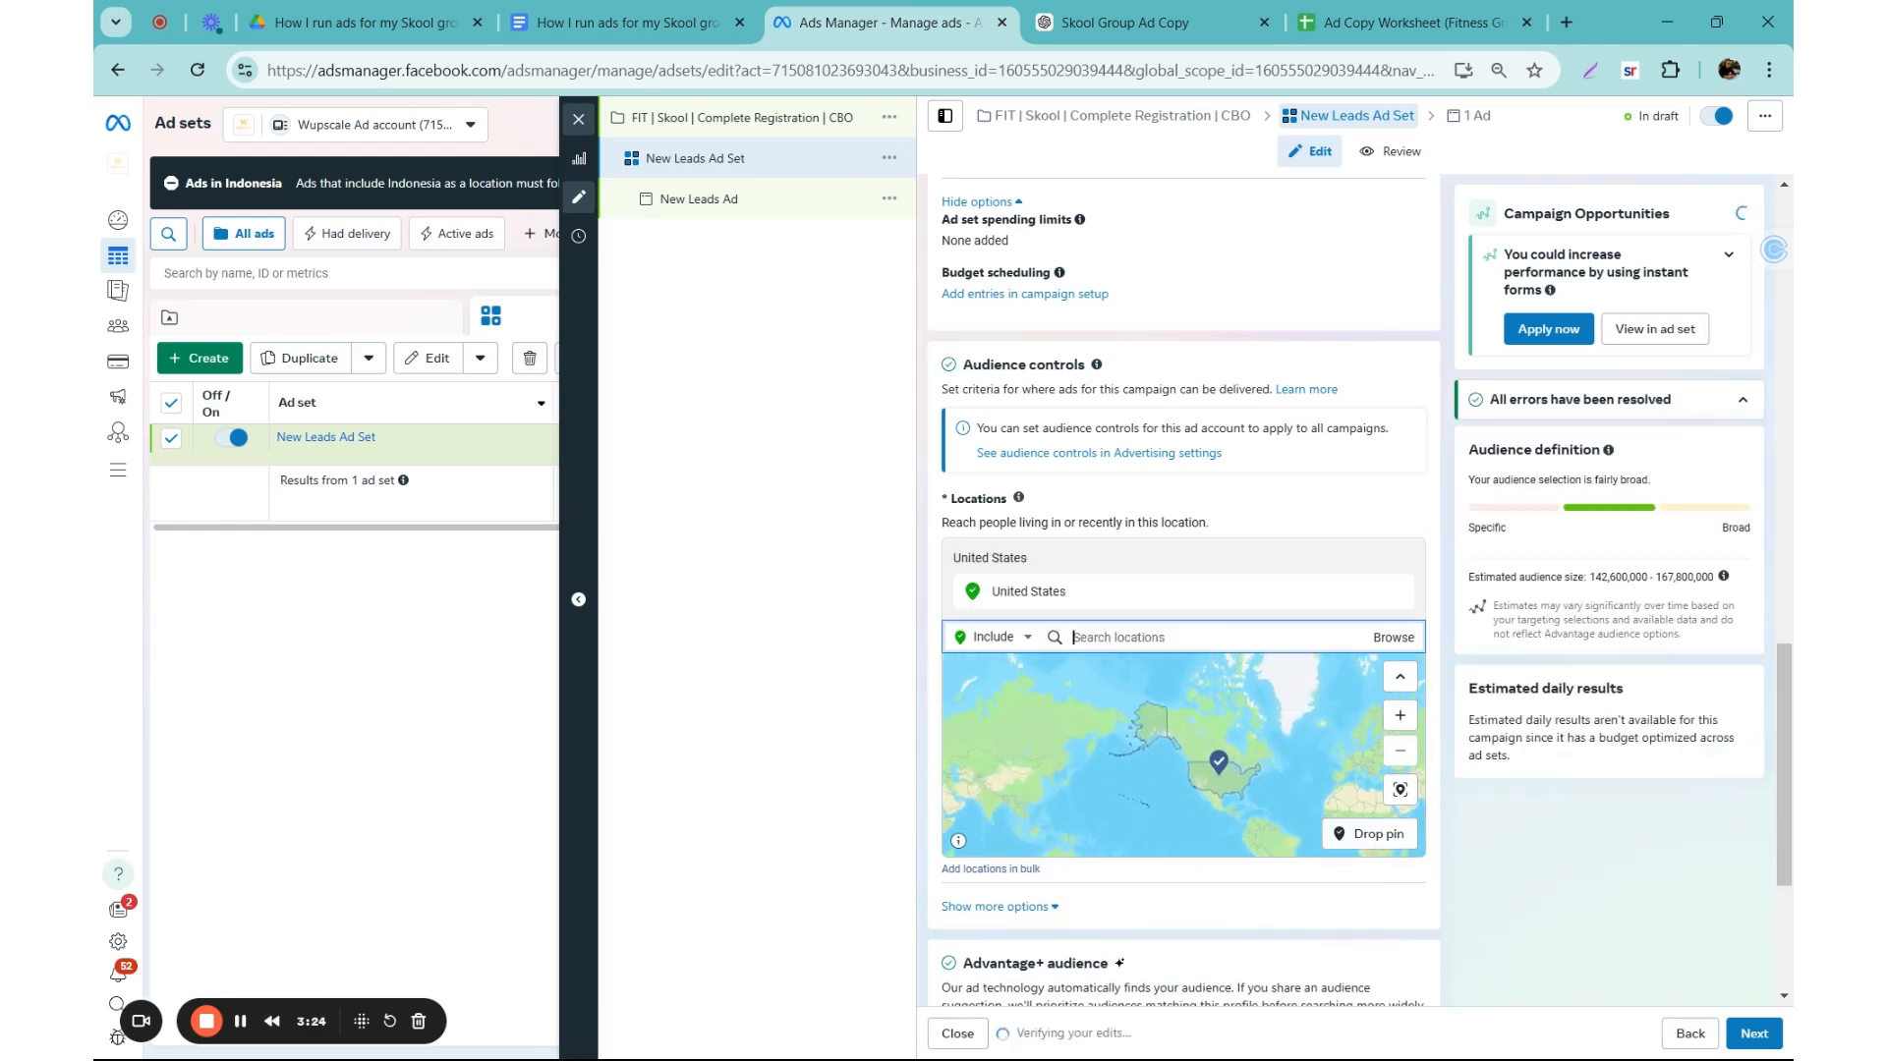
# Step: Add the Europe region as another included audience location
pyautogui.scroll(-1, 939, 606)
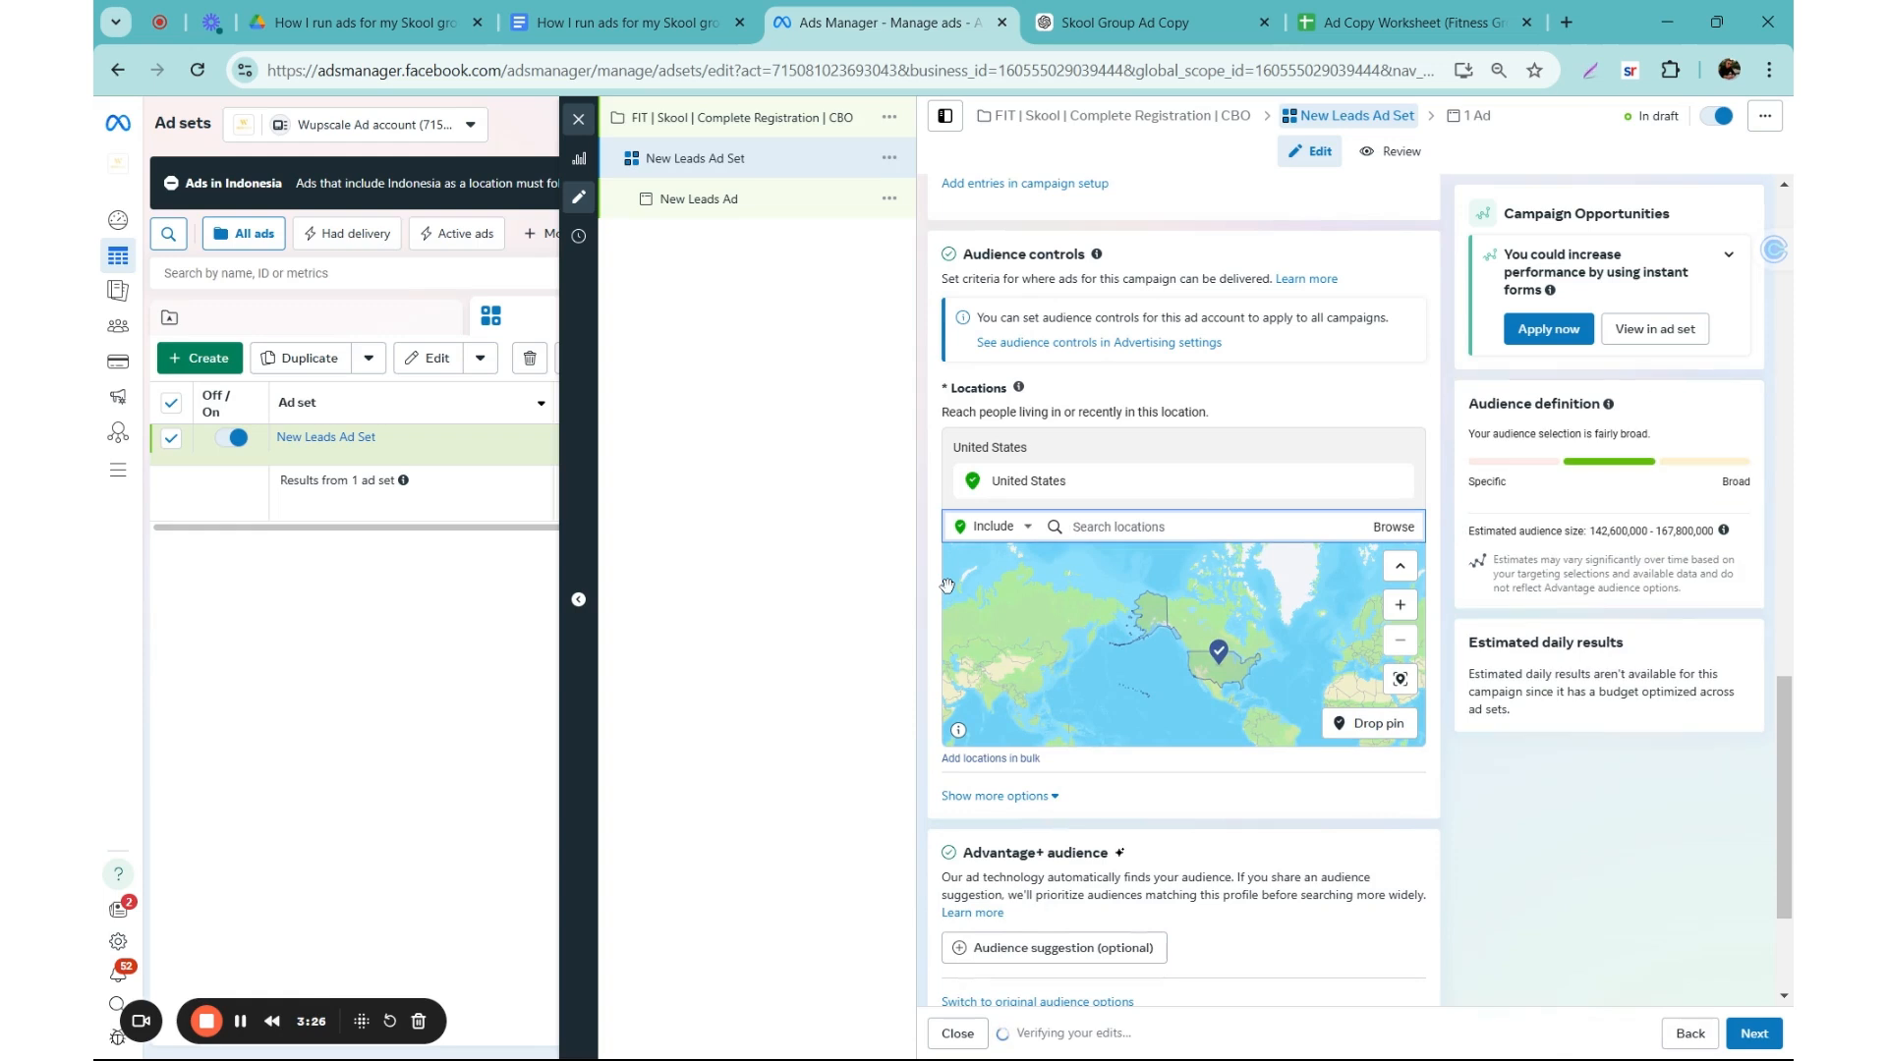
pyautogui.write('e')
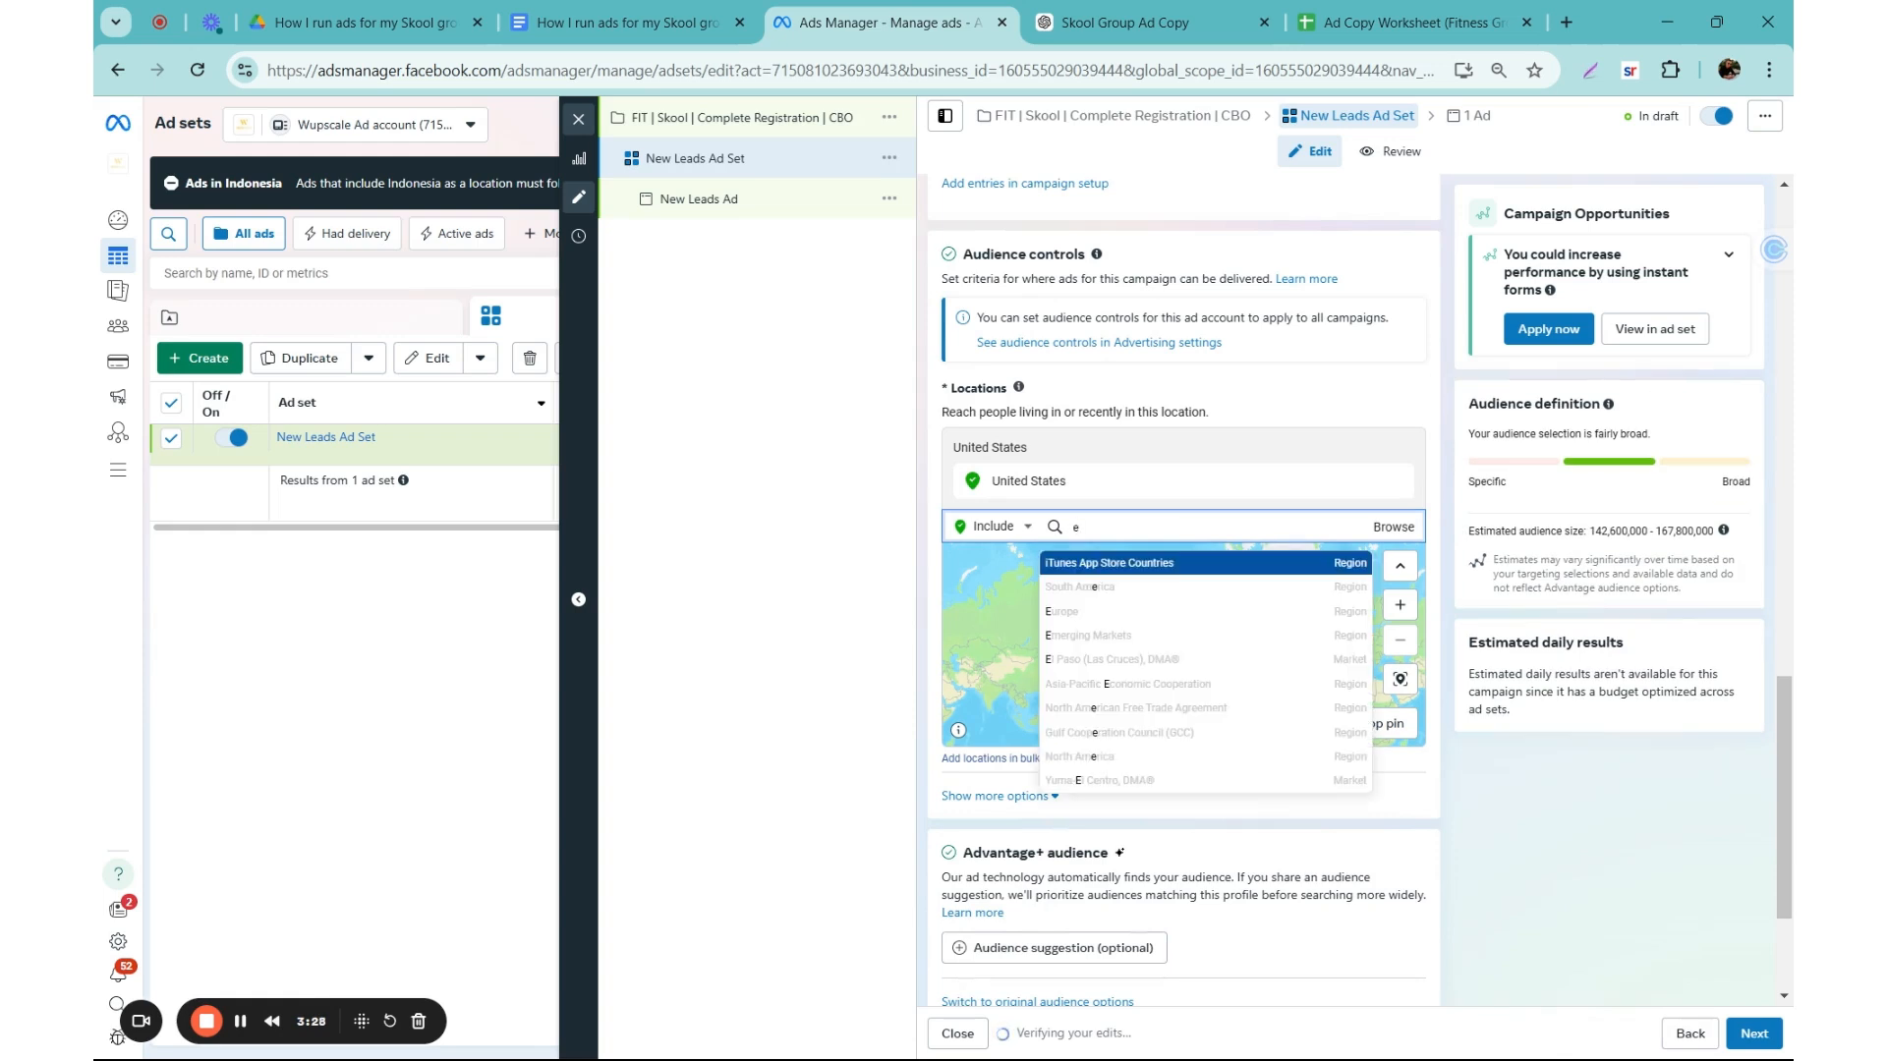
pyautogui.write('urop')
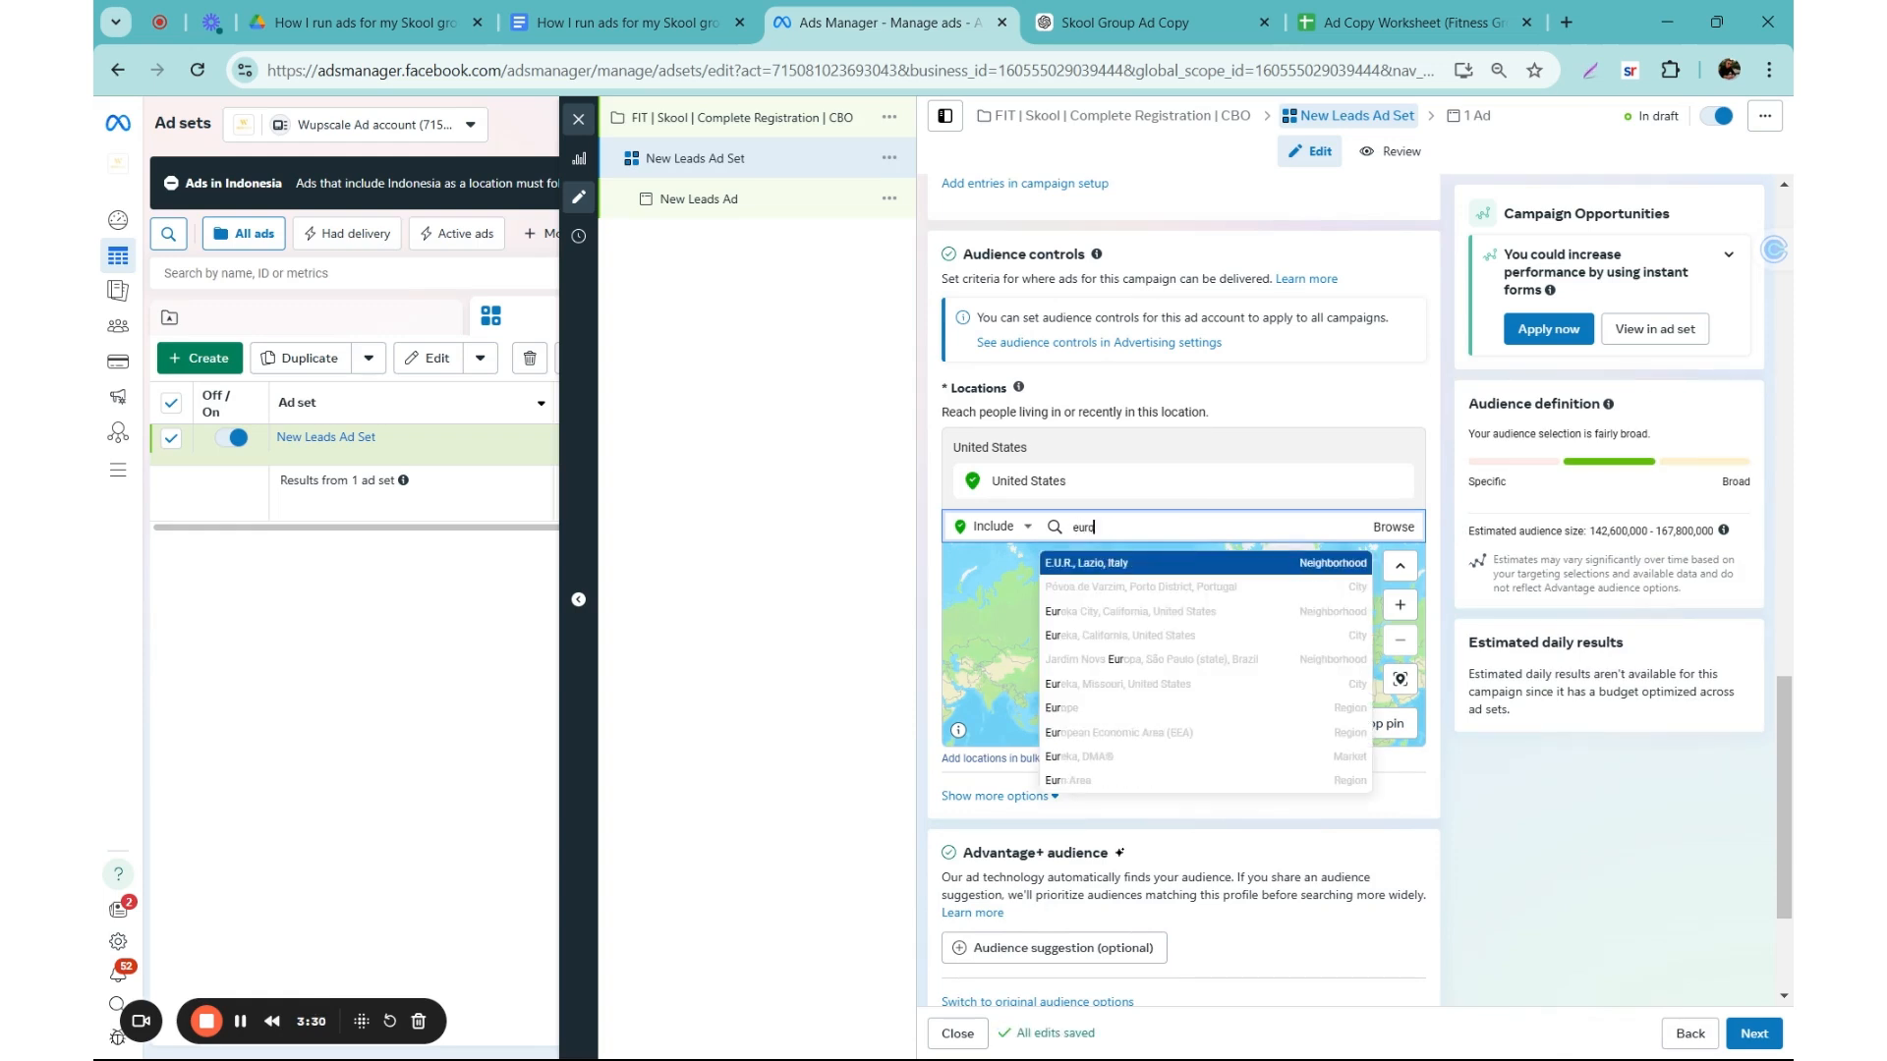
pyautogui.press('Return')
pyautogui.scroll(-1, 960, 546)
pyautogui.scroll(-3, 1227, 580)
pyautogui.scroll(-2, 1211, 584)
pyautogui.scroll(-5, 1208, 586)
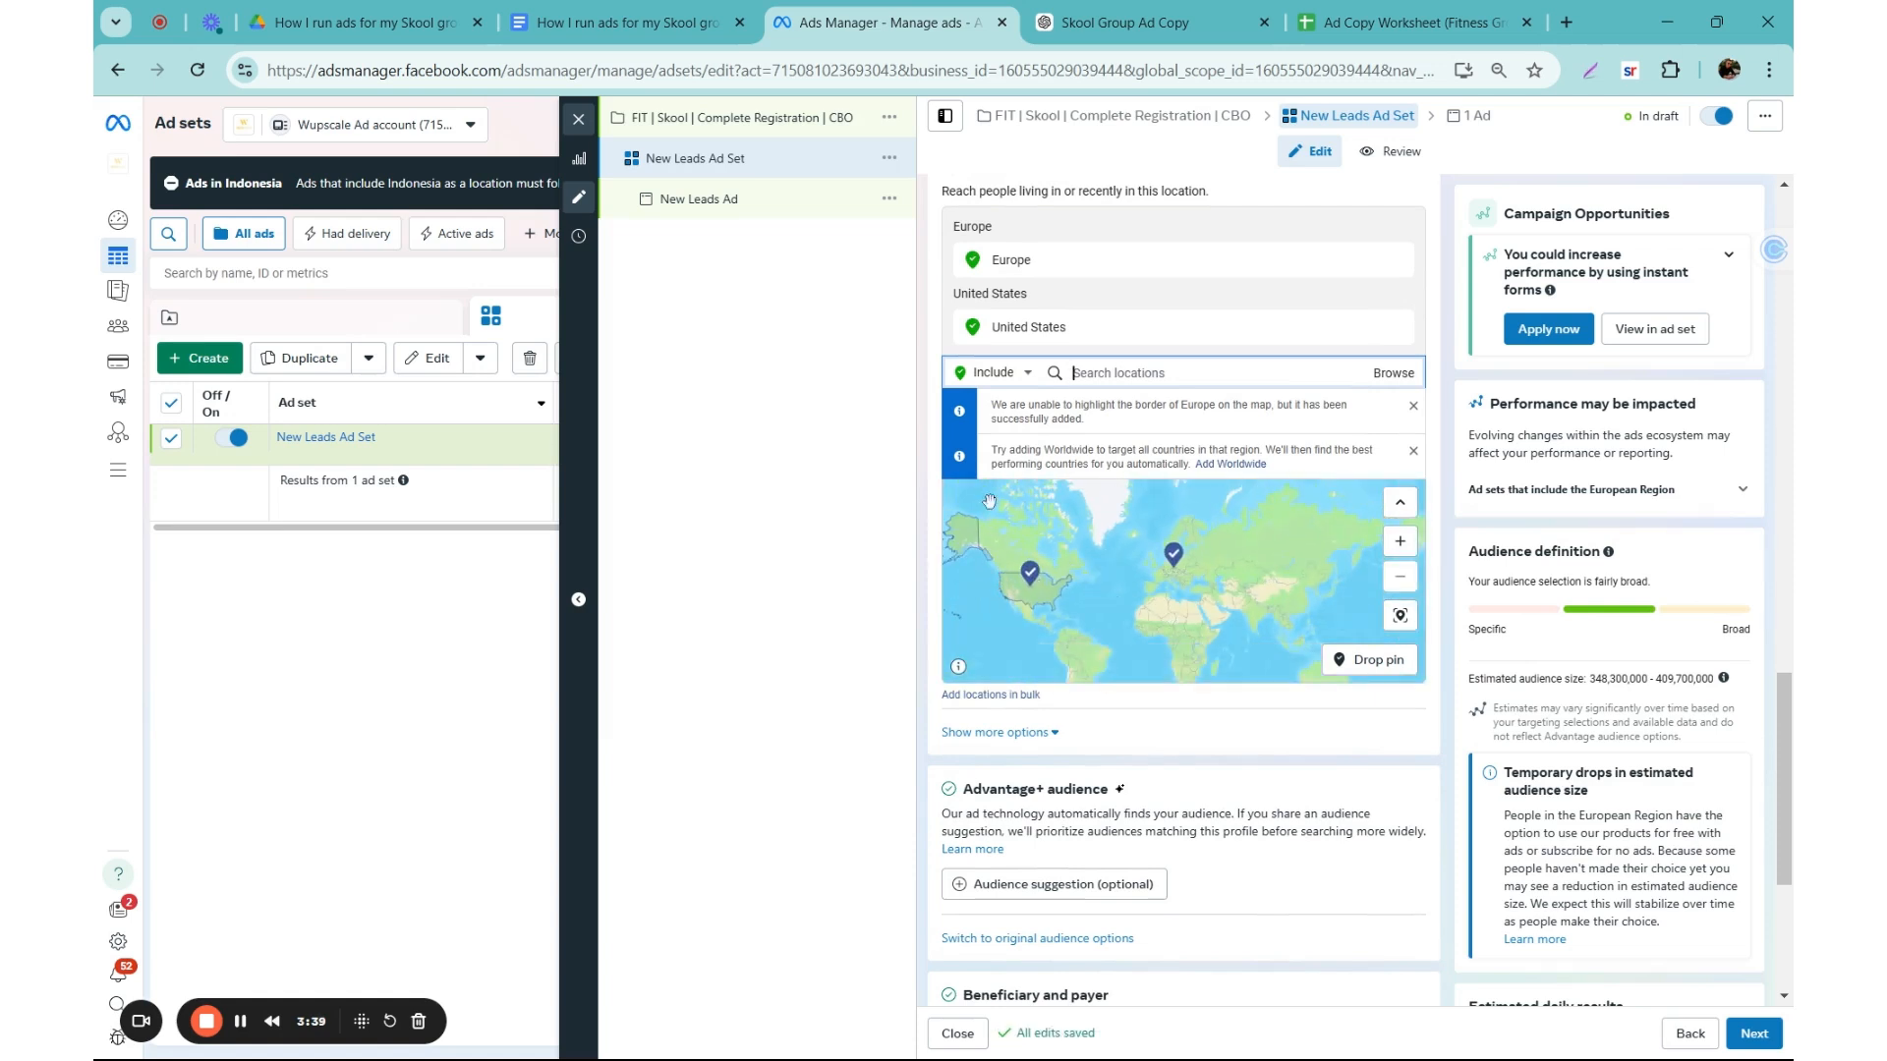
# Step: Review the included locations, expand the extra audience controls, and examine the minimum age, language, Advantage+ audience and placement settings
pyautogui.click(932, 391)
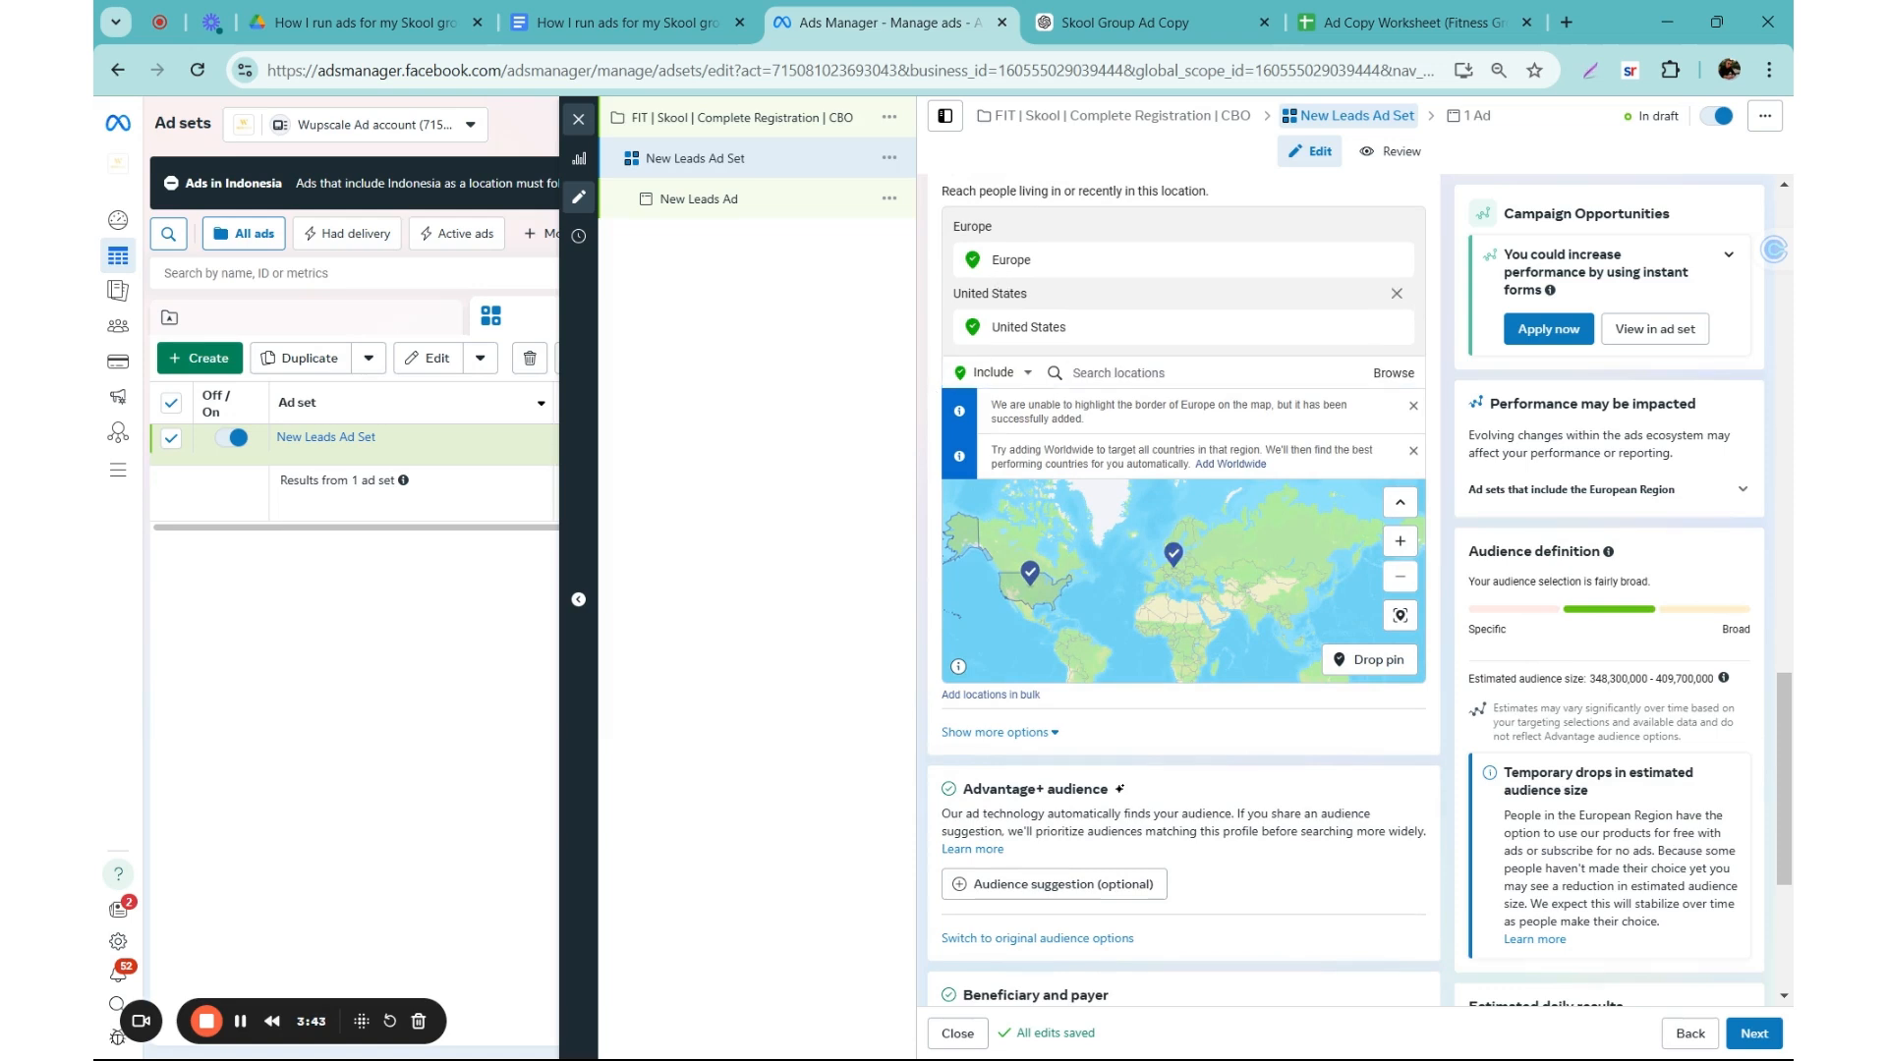
pyautogui.tripleClick(999, 303)
pyautogui.click(1000, 307)
pyautogui.scroll(-1, 936, 432)
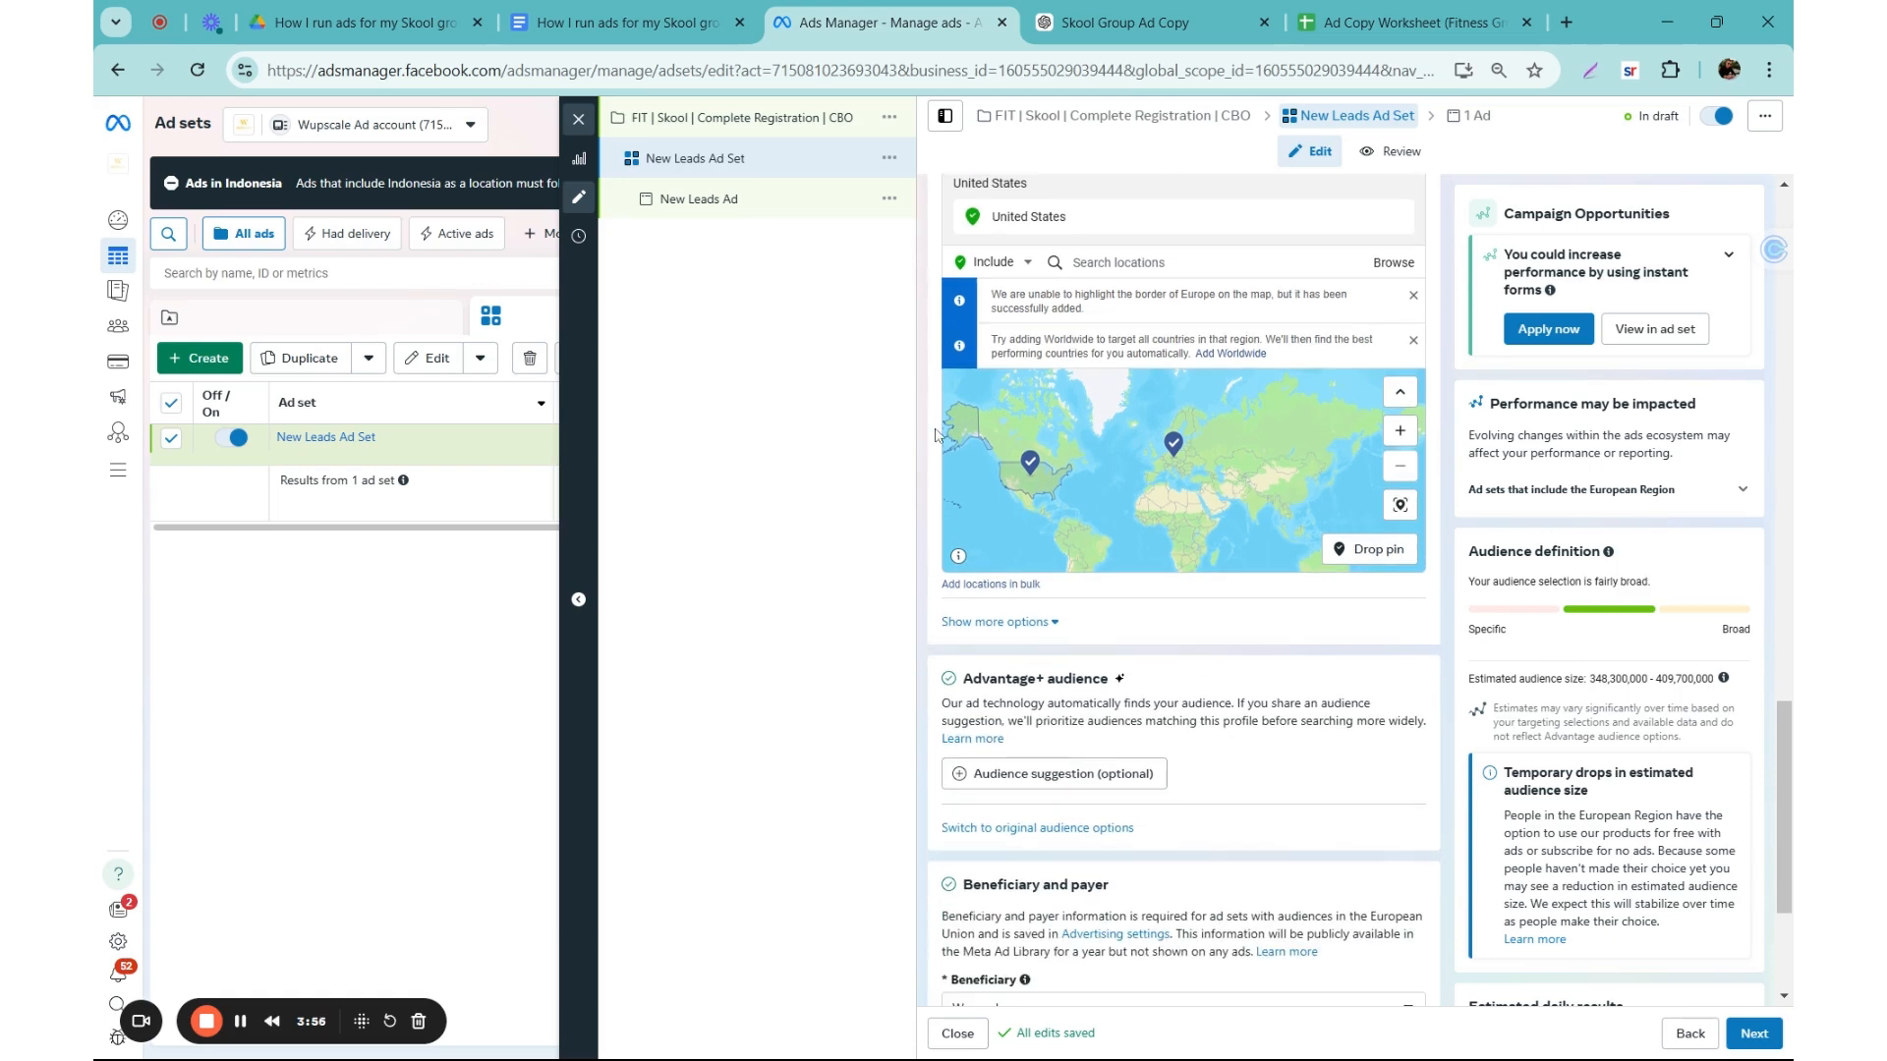
pyautogui.click(983, 621)
pyautogui.scroll(-2, 924, 524)
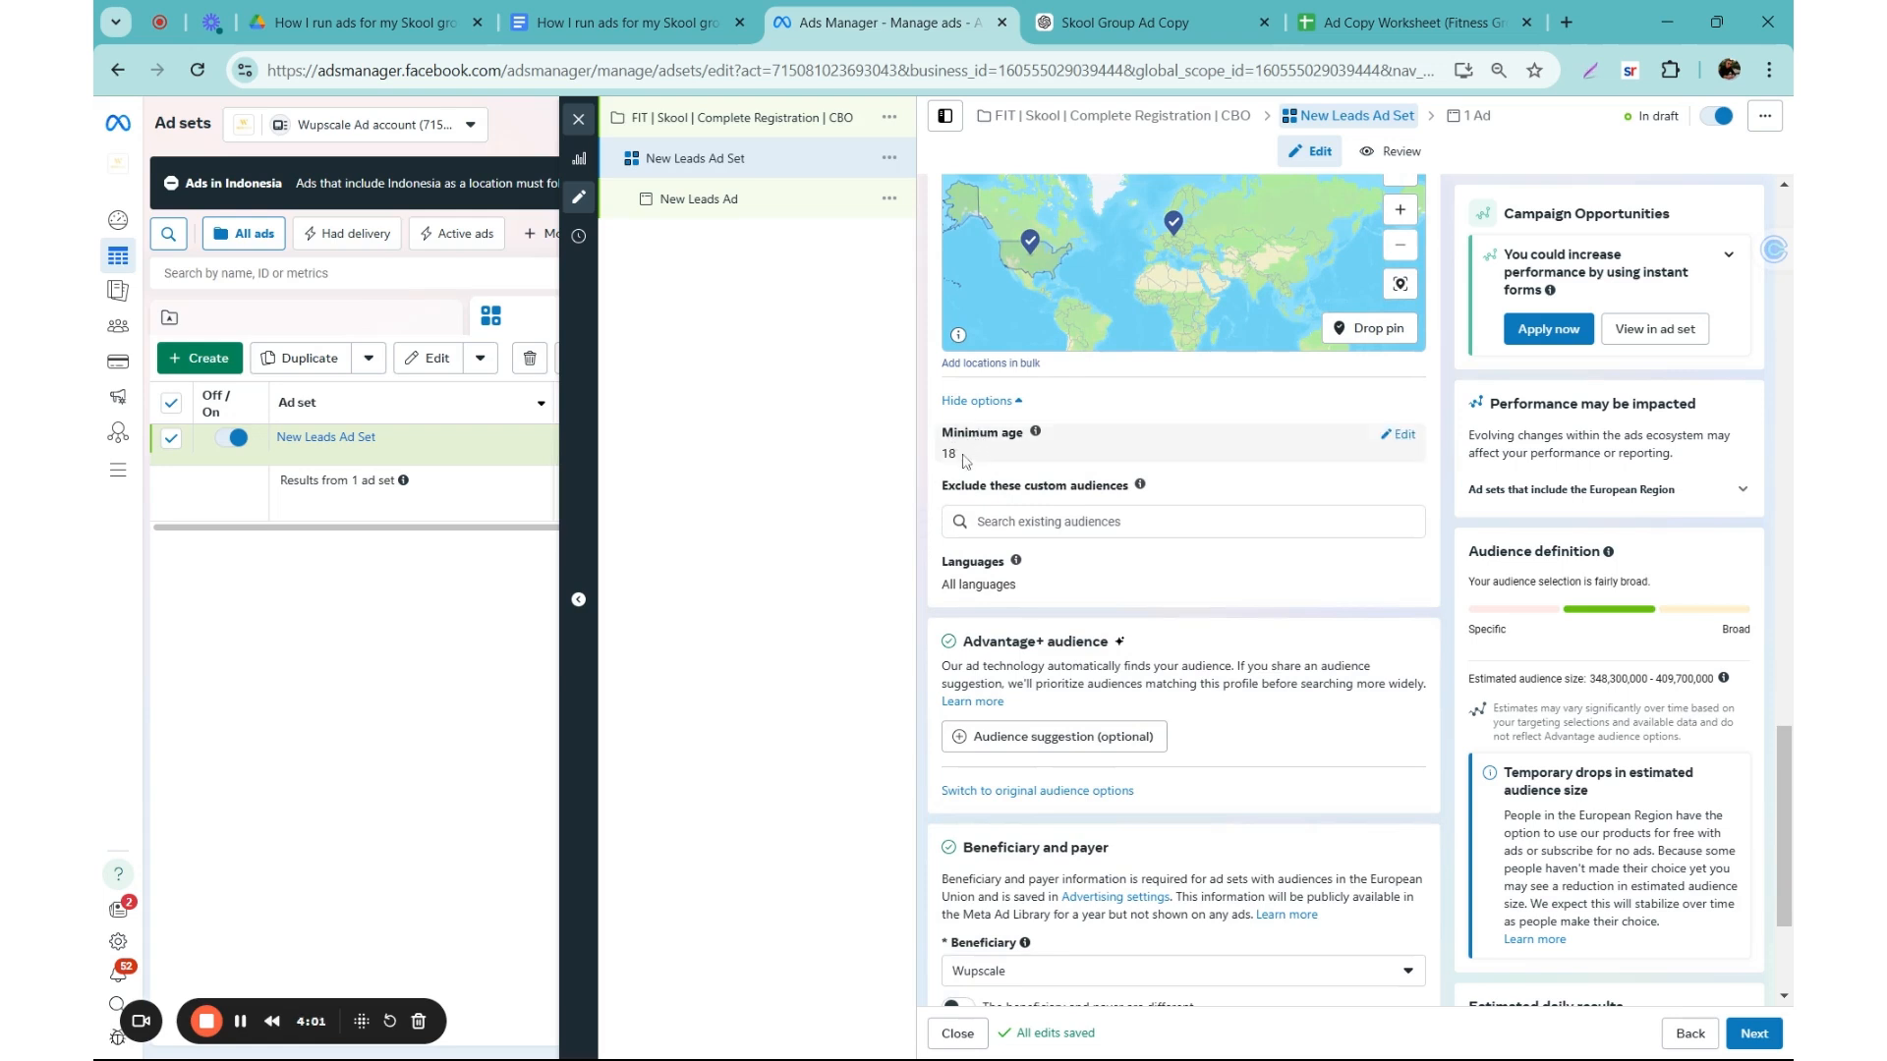
pyautogui.moveTo(958, 453); pyautogui.dragTo(941, 455)
pyautogui.click(934, 459)
pyautogui.scroll(-1, 1037, 483)
pyautogui.scroll(-1, 1037, 484)
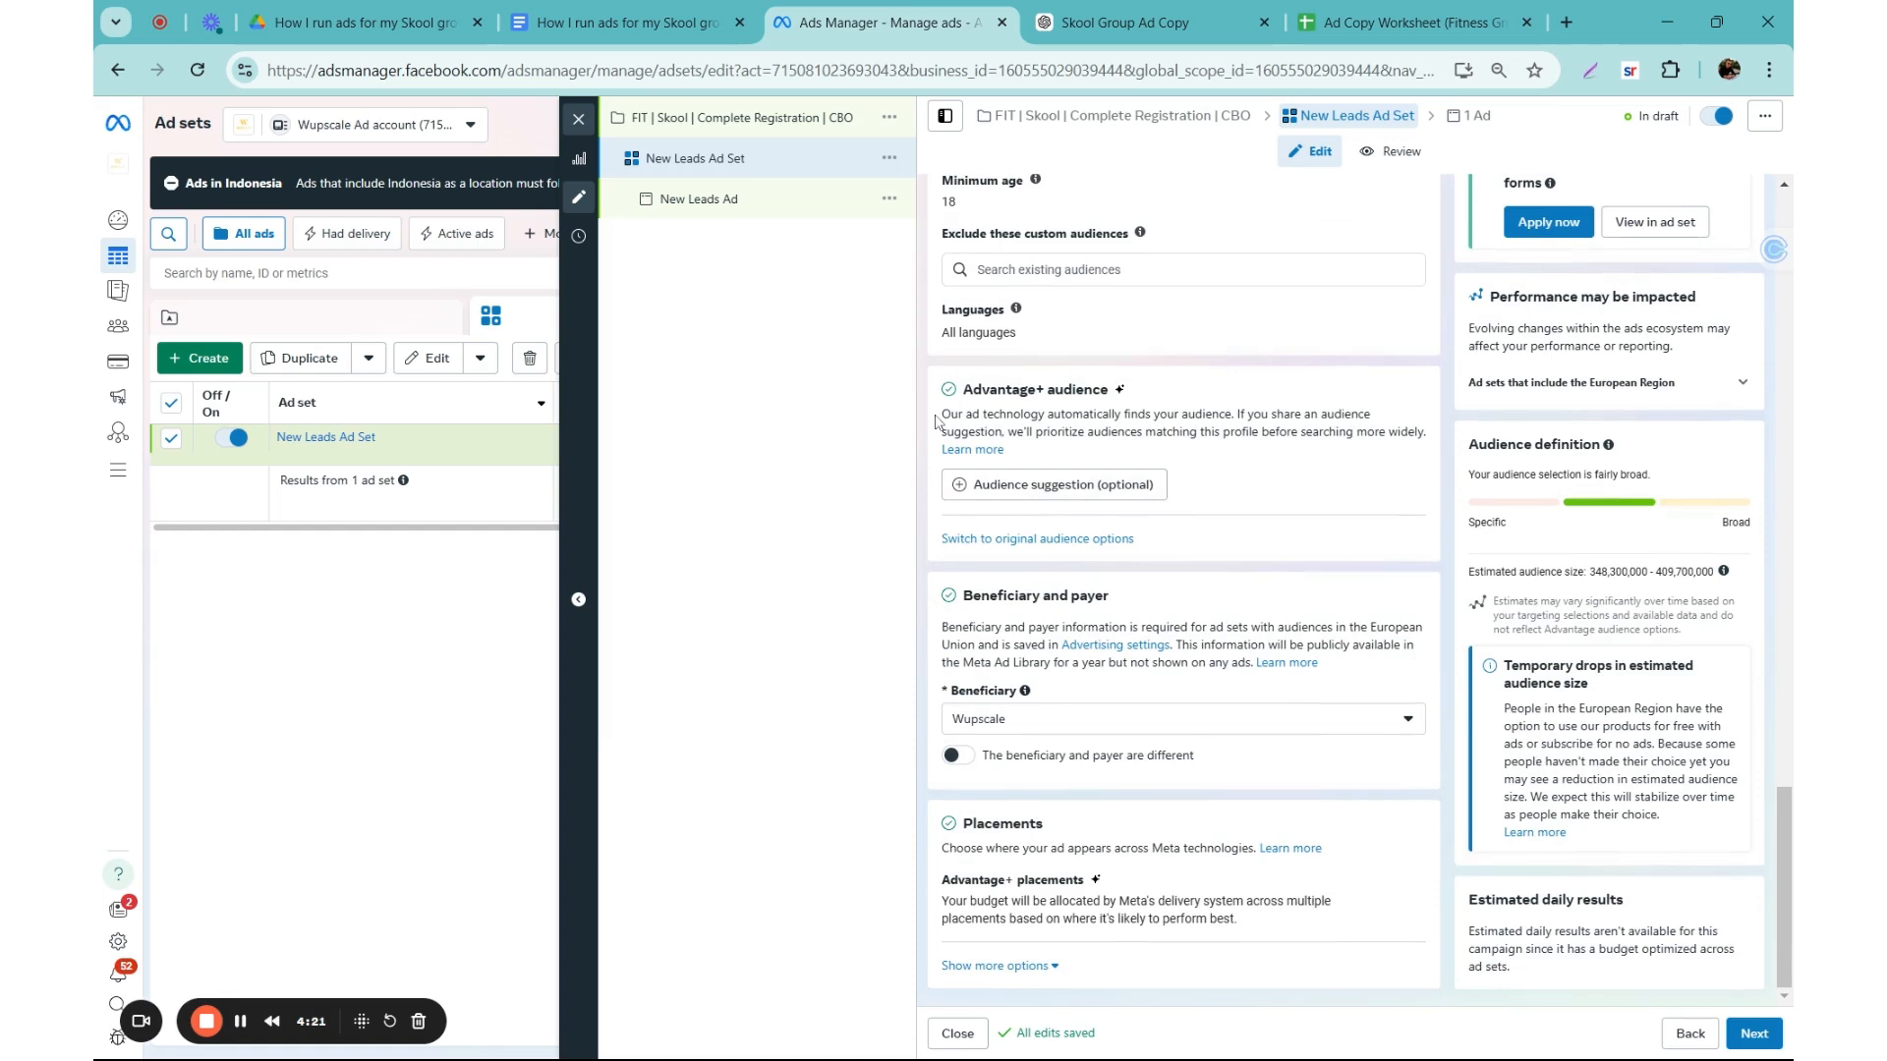
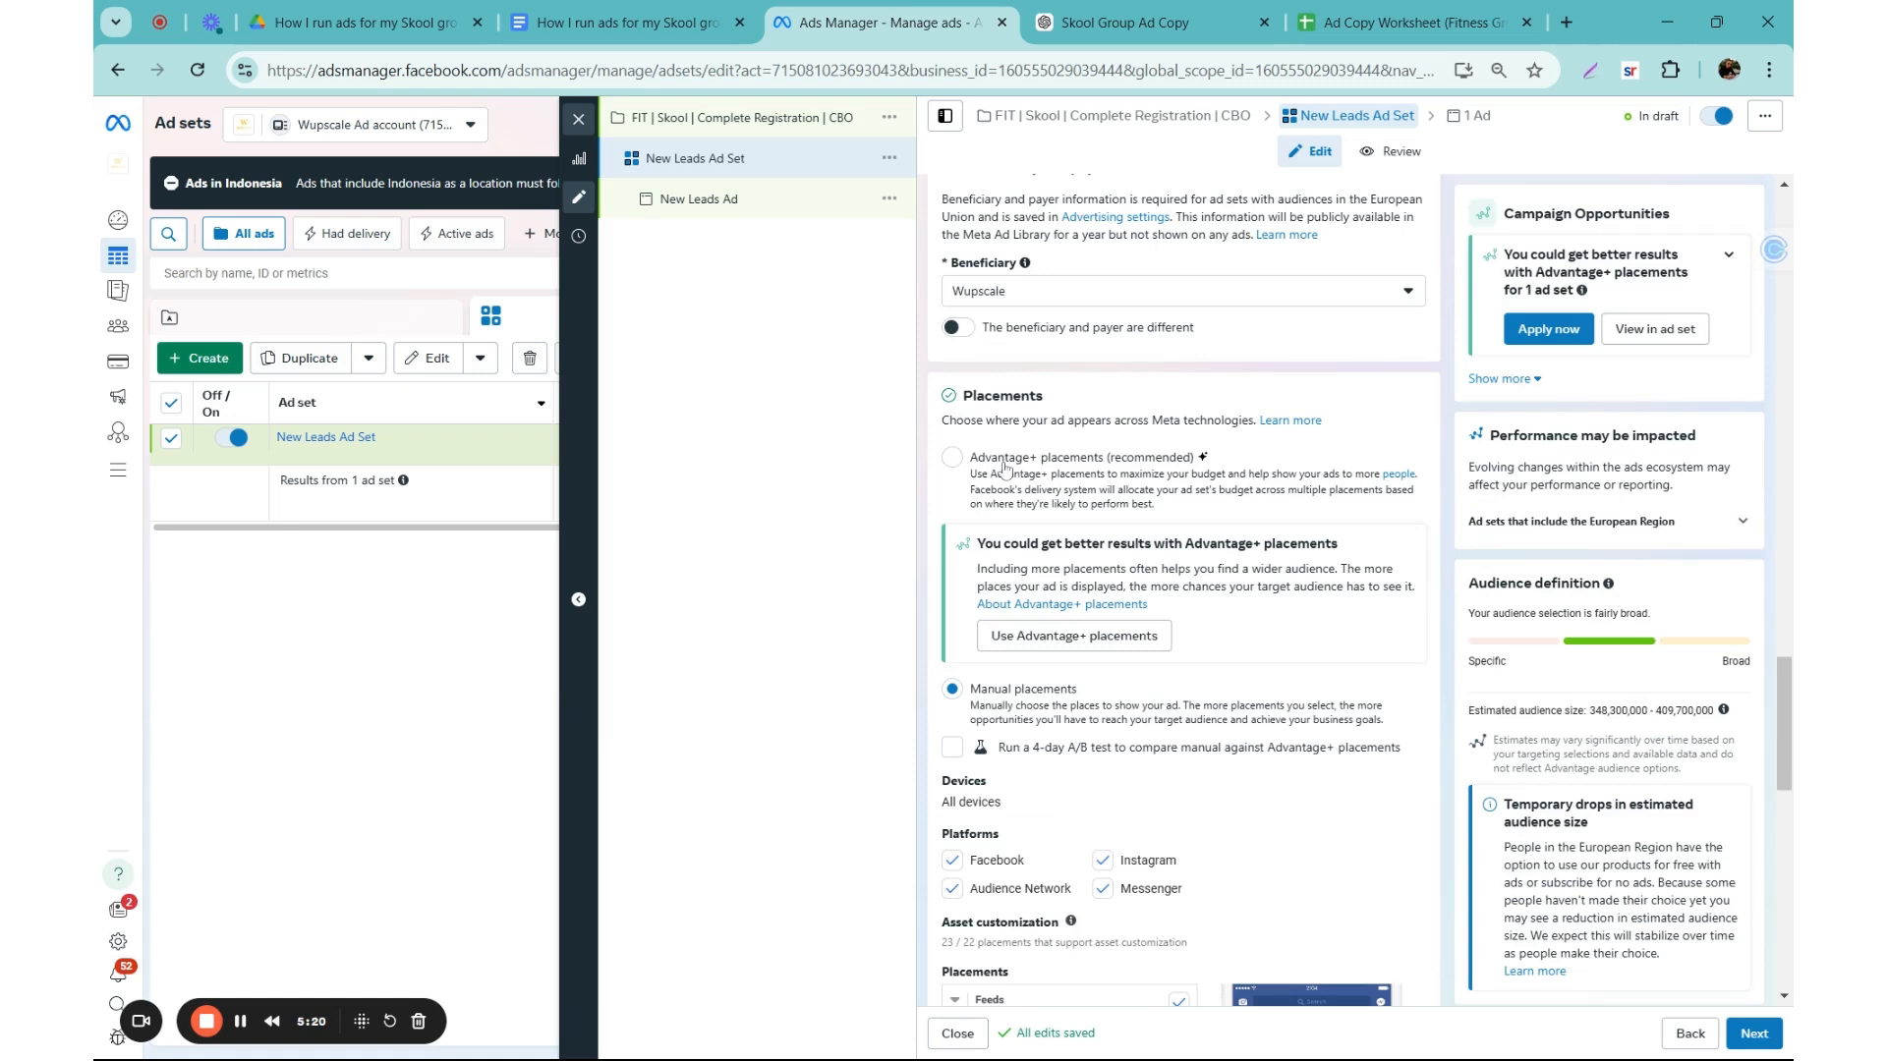
# Step: Exclude the Audience Network and Messenger platforms from the ad set's manual placements
pyautogui.scroll(-1, 1005, 467)
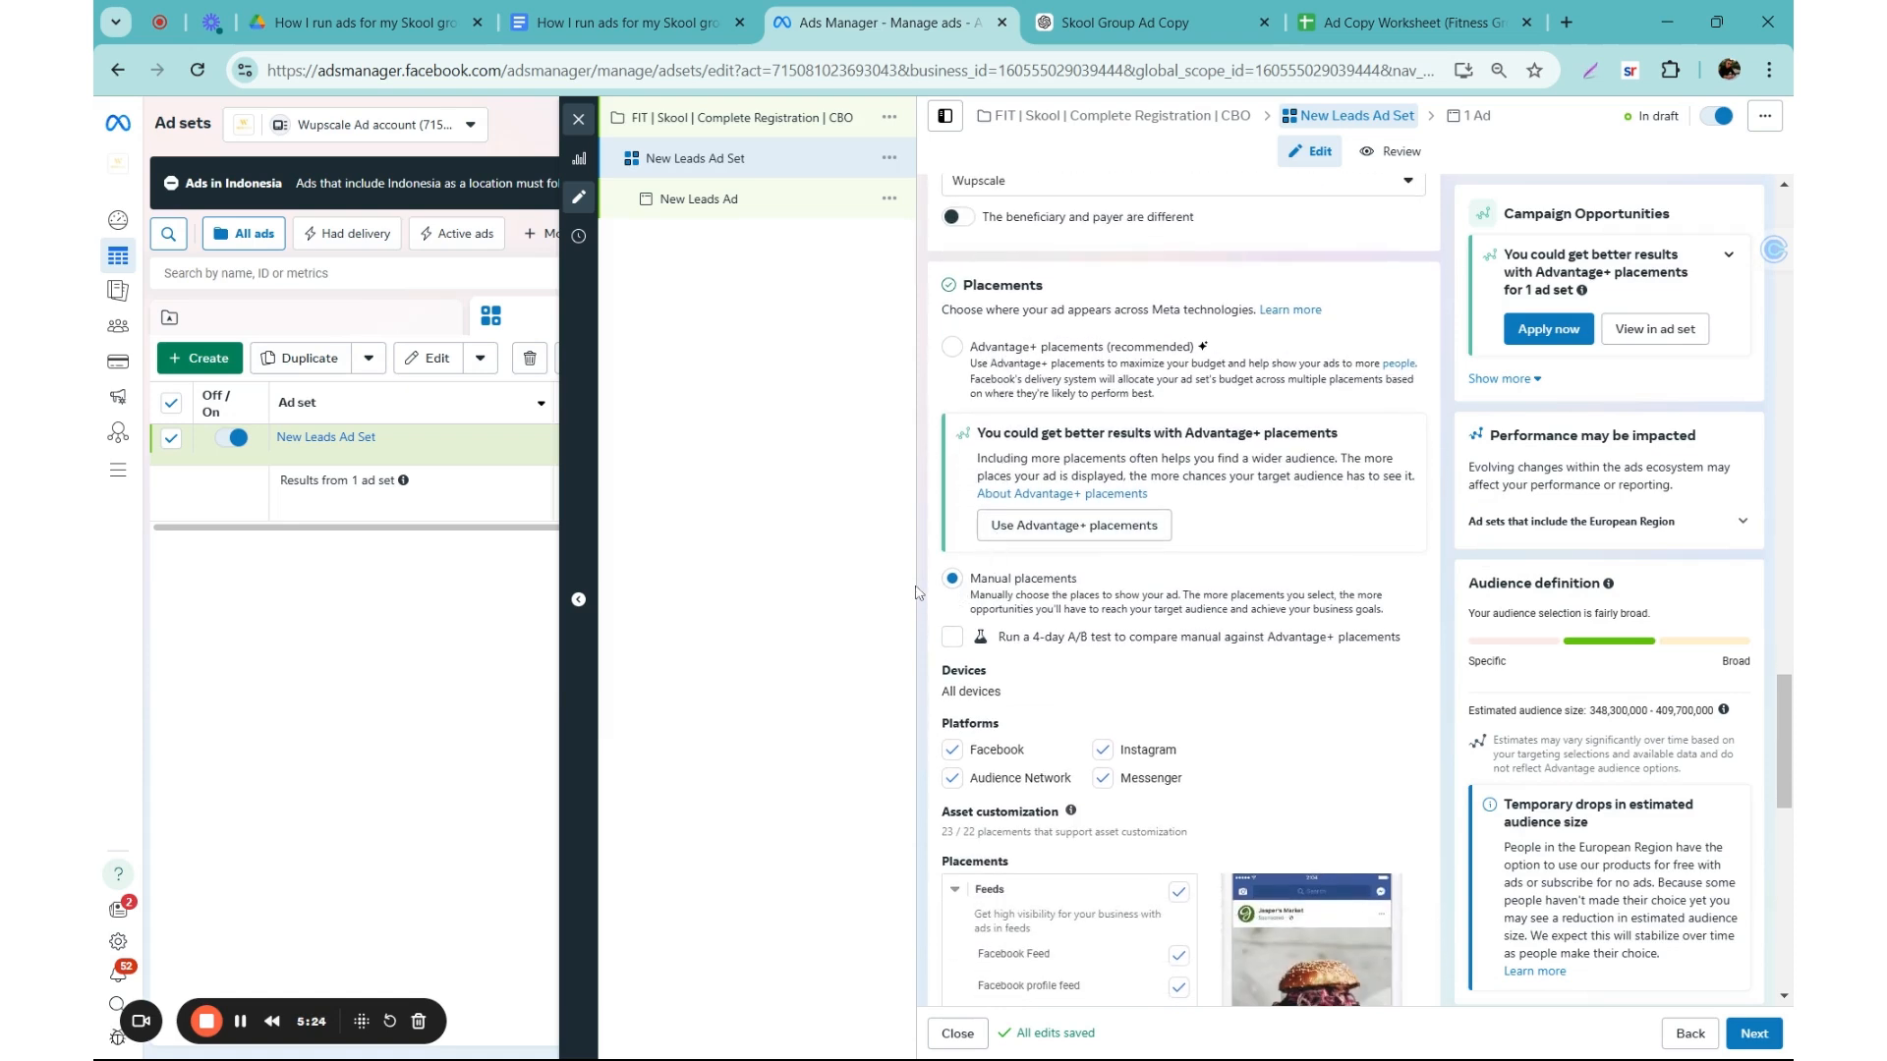
pyautogui.scroll(-3, 978, 593)
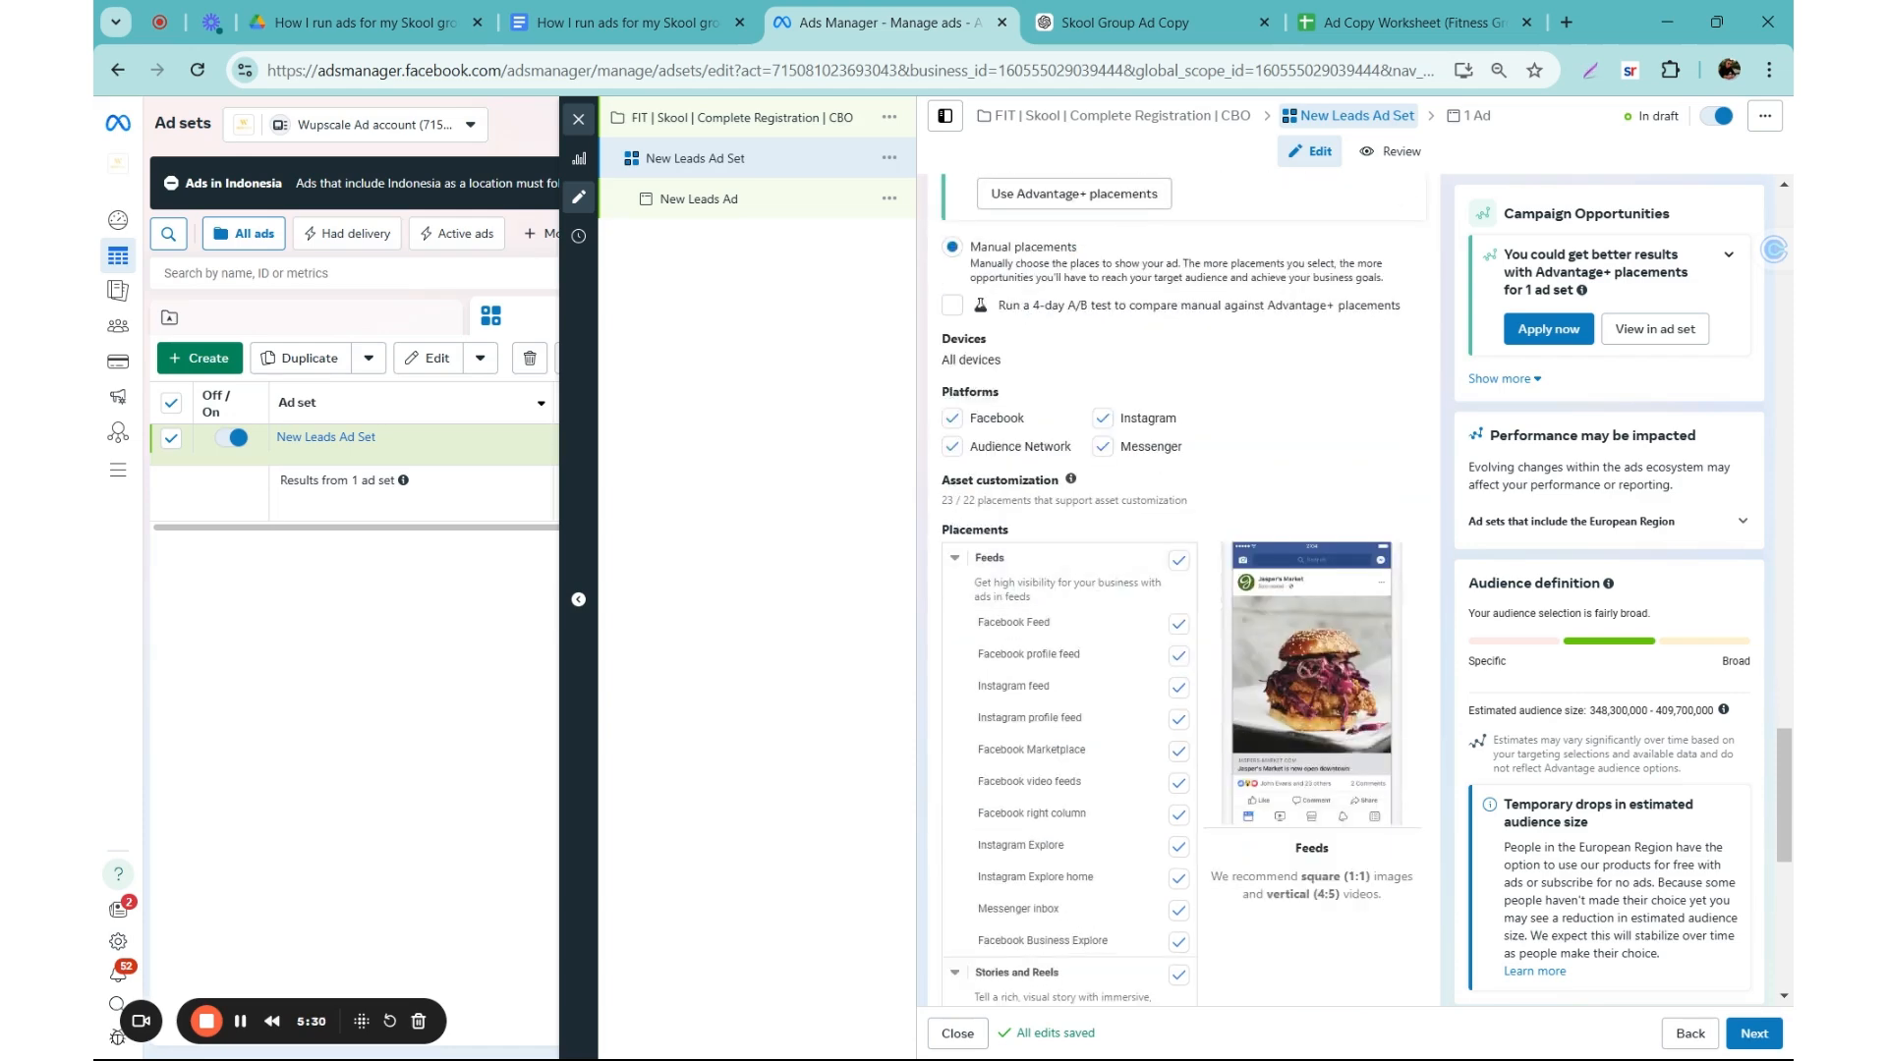
pyautogui.scroll(-1, 934, 464)
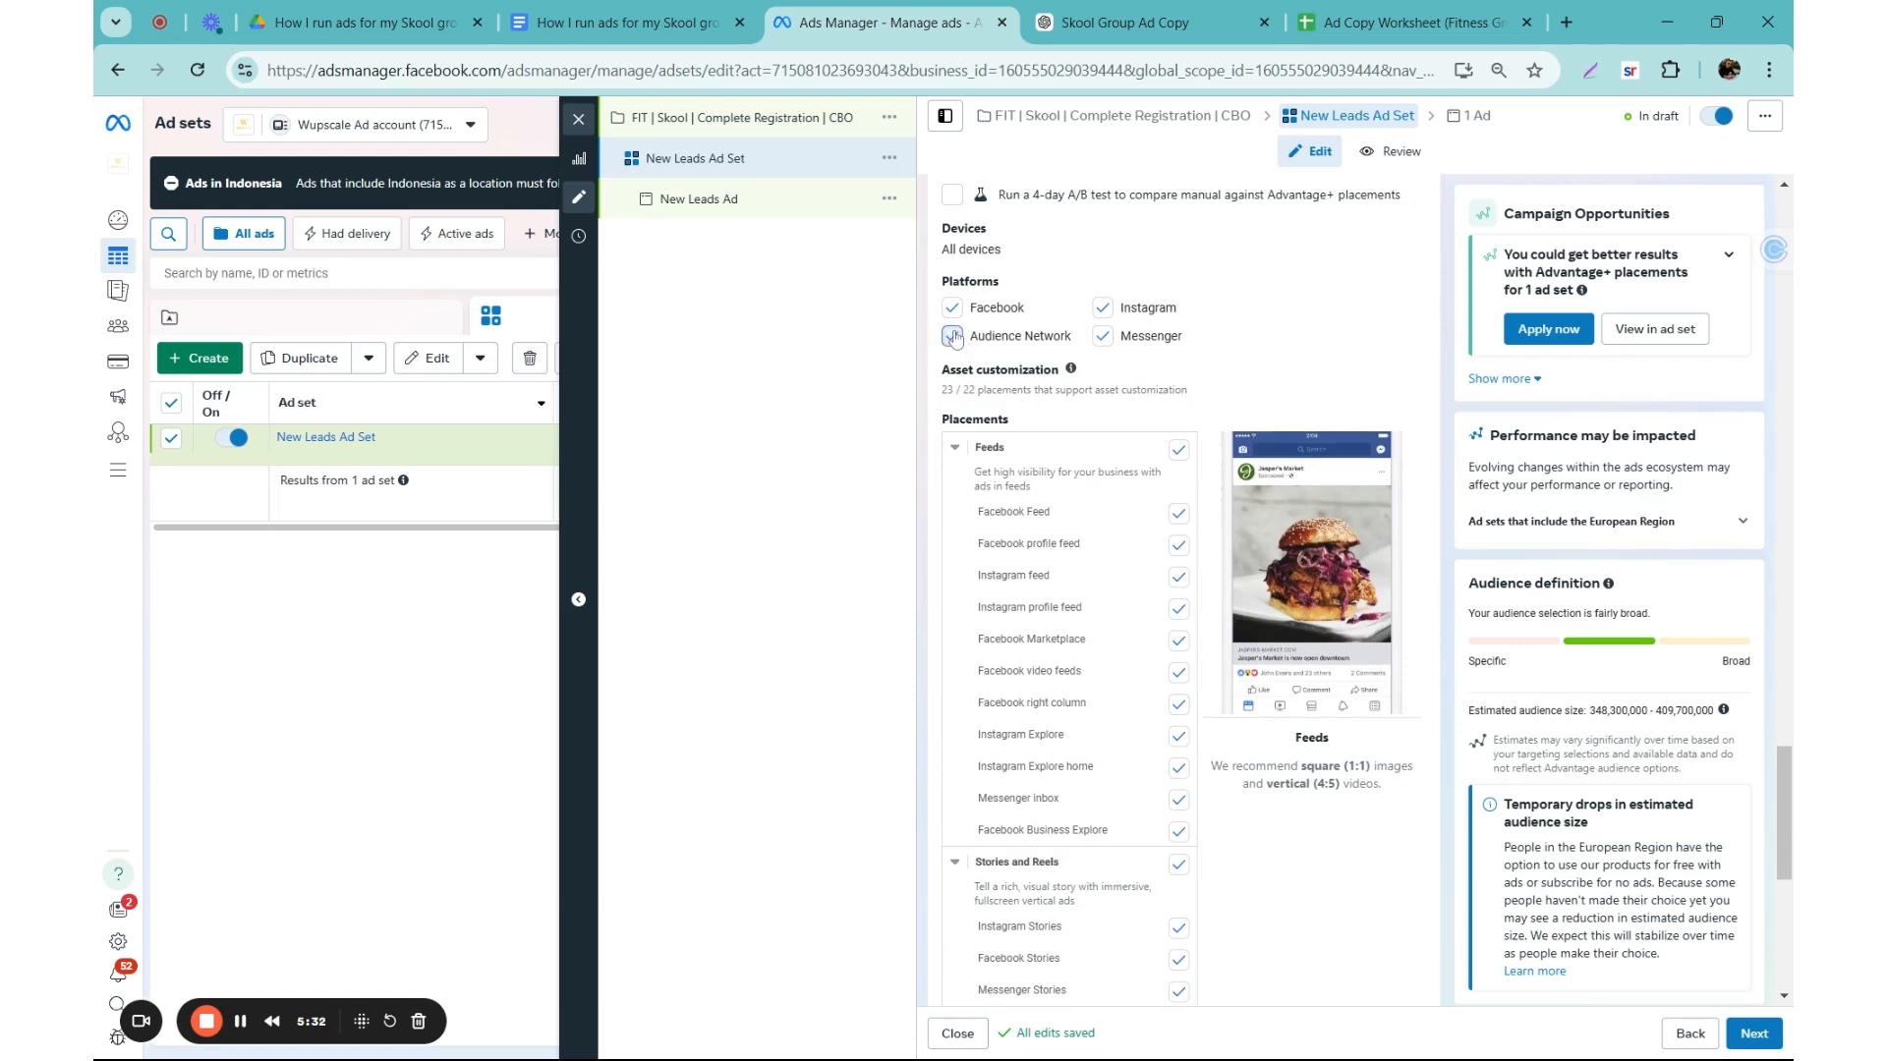
pyautogui.click(952, 336)
pyautogui.click(1104, 340)
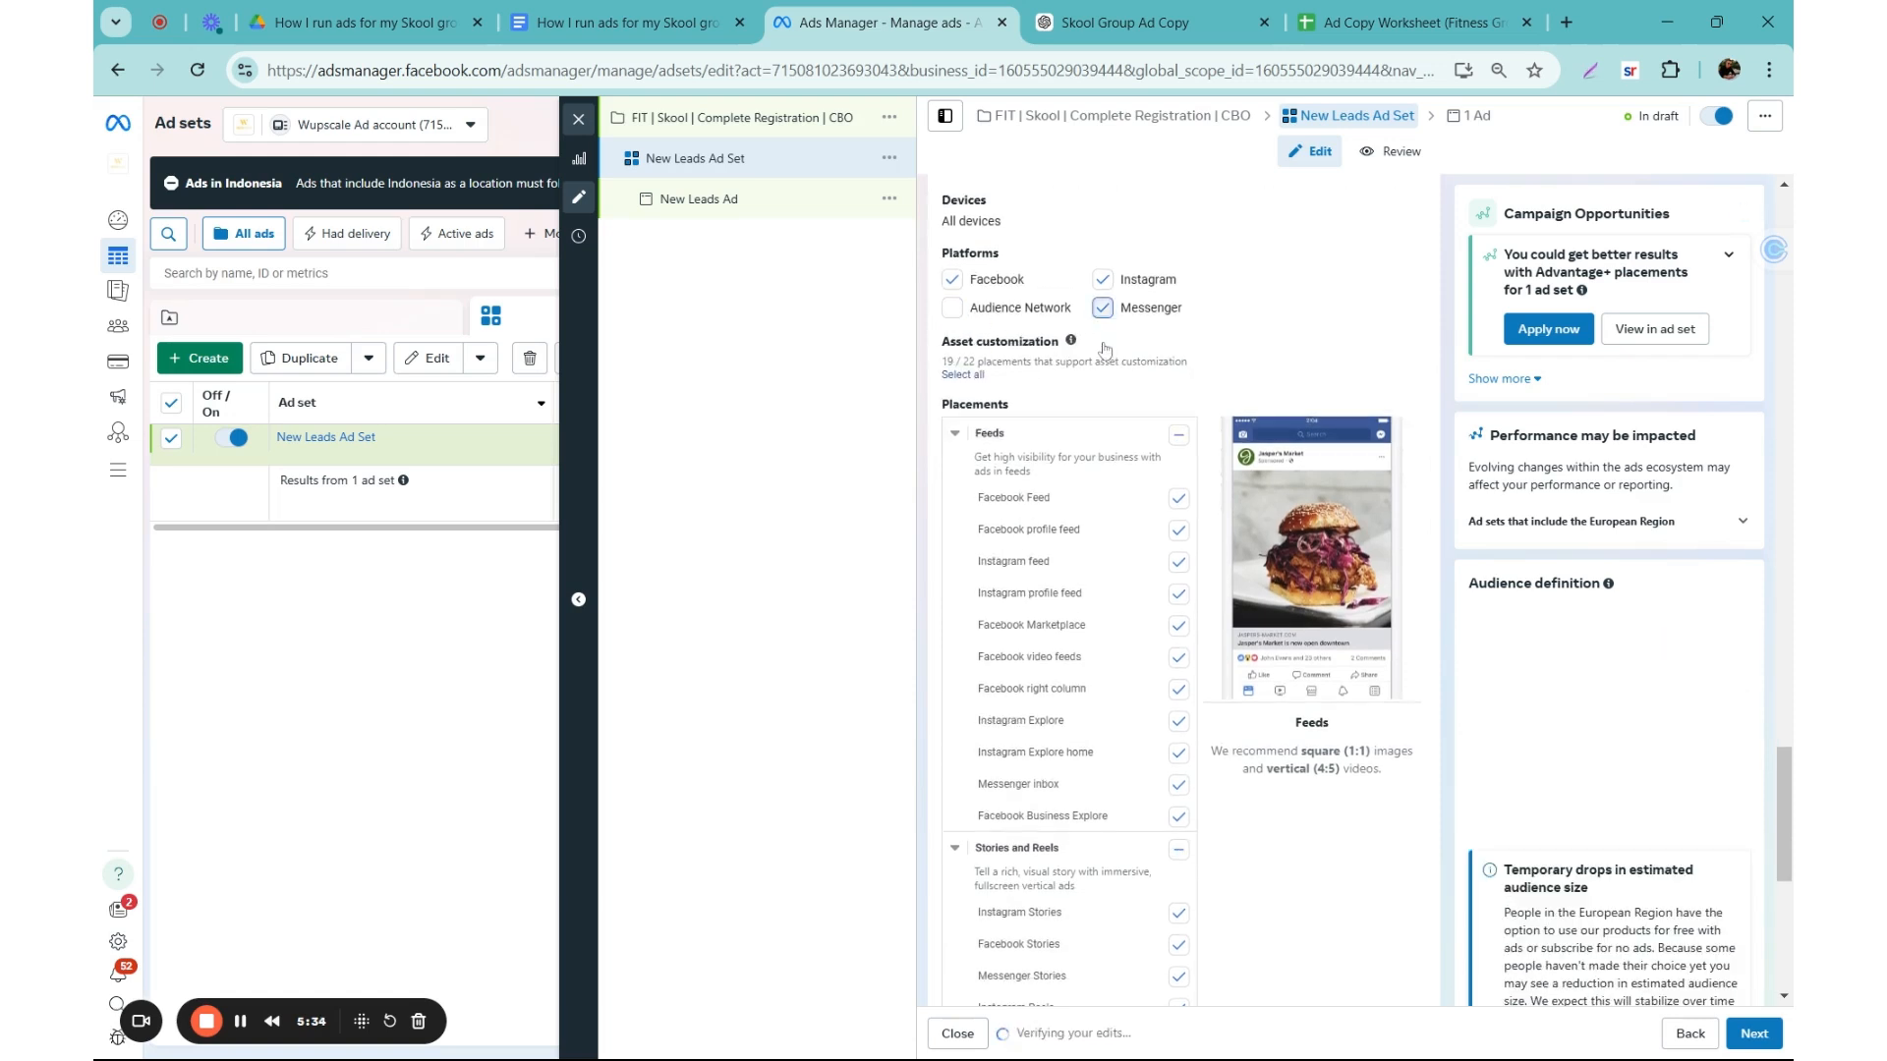
# Step: Deselect the Stories and Reels, Search results, and In-stream ads for videos and reels placement groups
pyautogui.scroll(-2, 1209, 652)
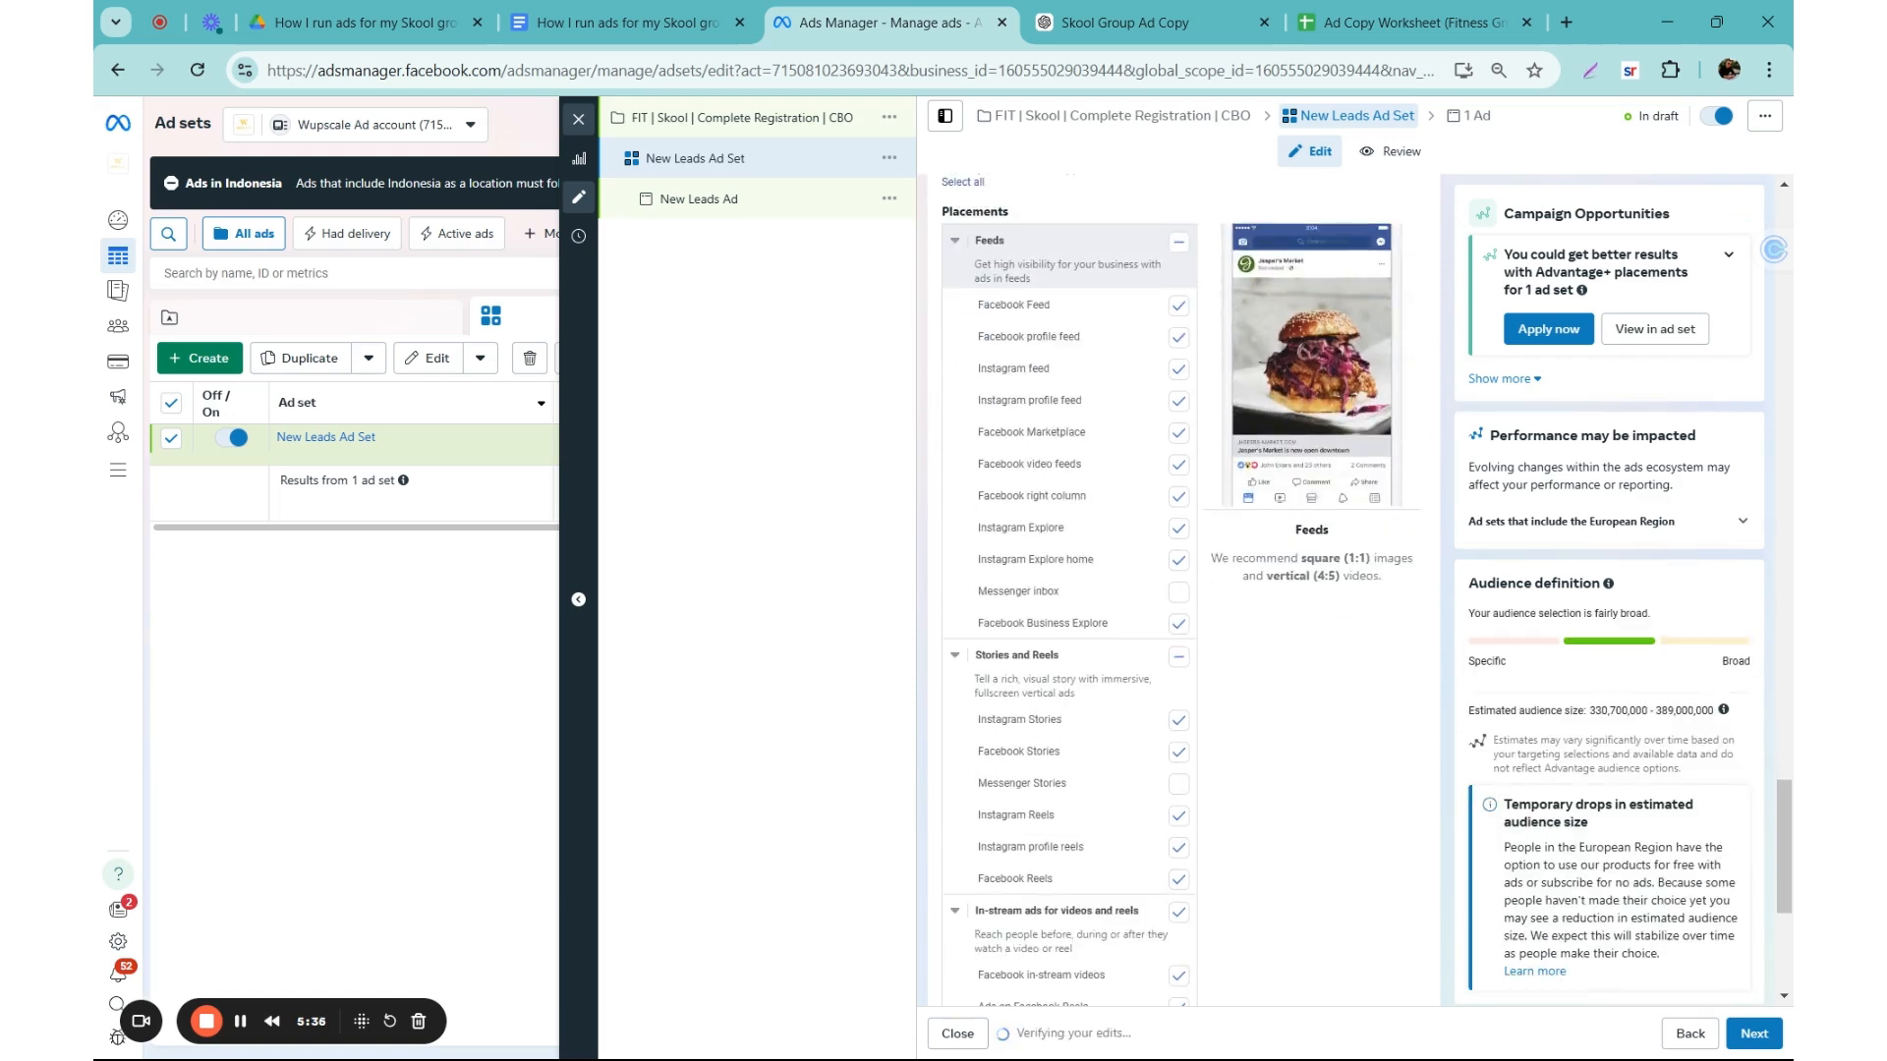
pyautogui.click(1179, 657)
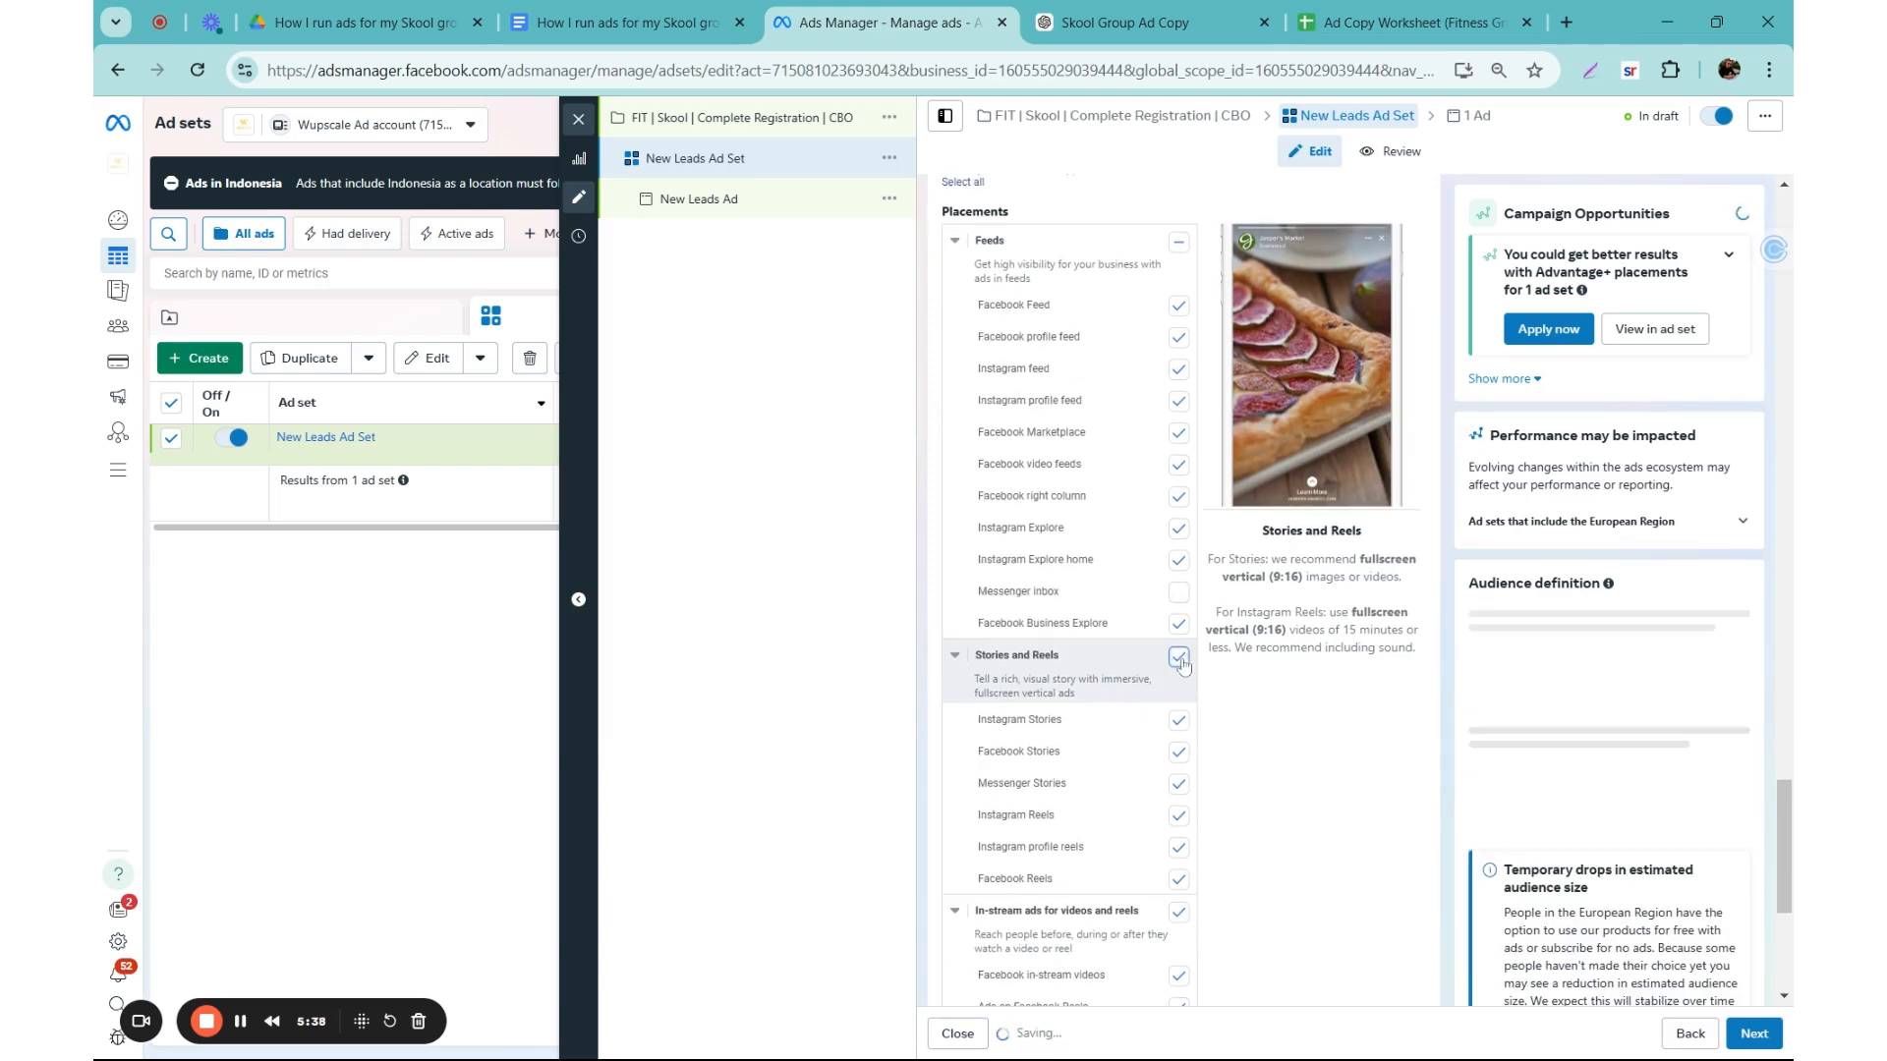
pyautogui.click(1178, 656)
pyautogui.scroll(-4, 1178, 629)
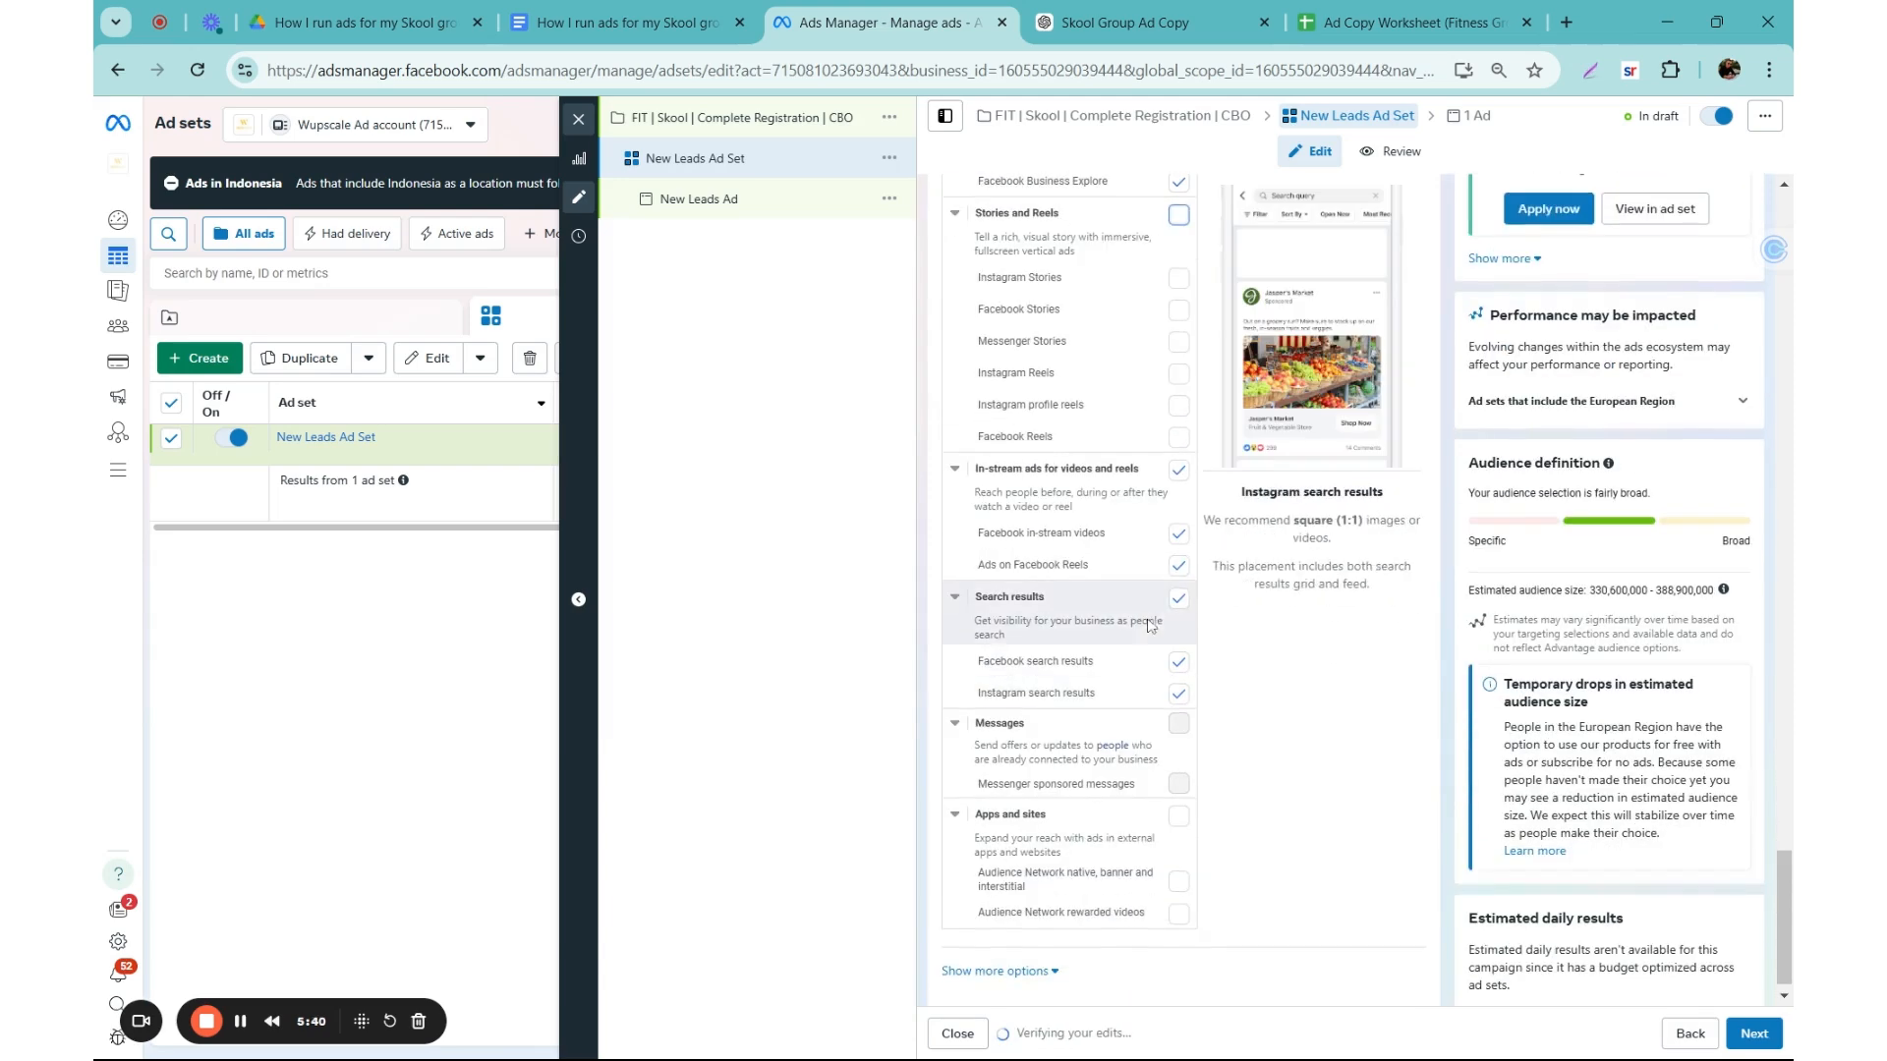
pyautogui.click(1177, 599)
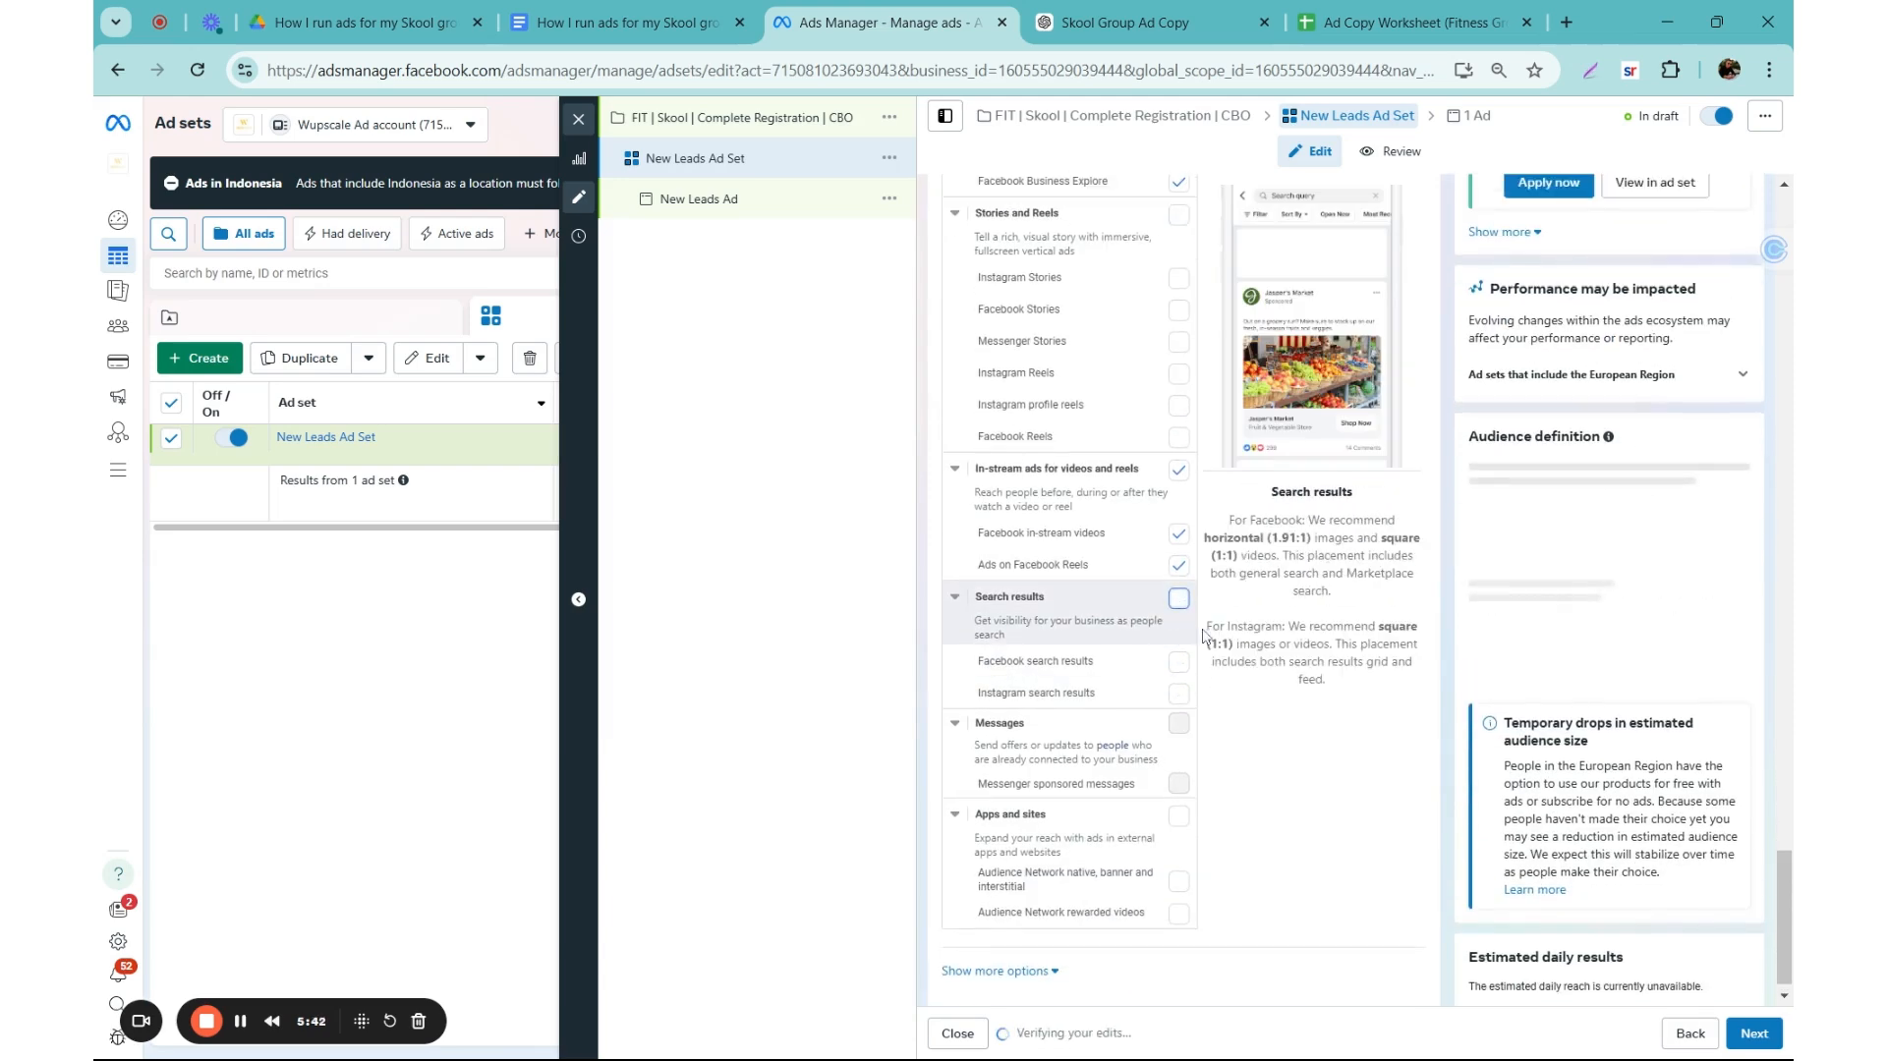
pyautogui.click(1178, 469)
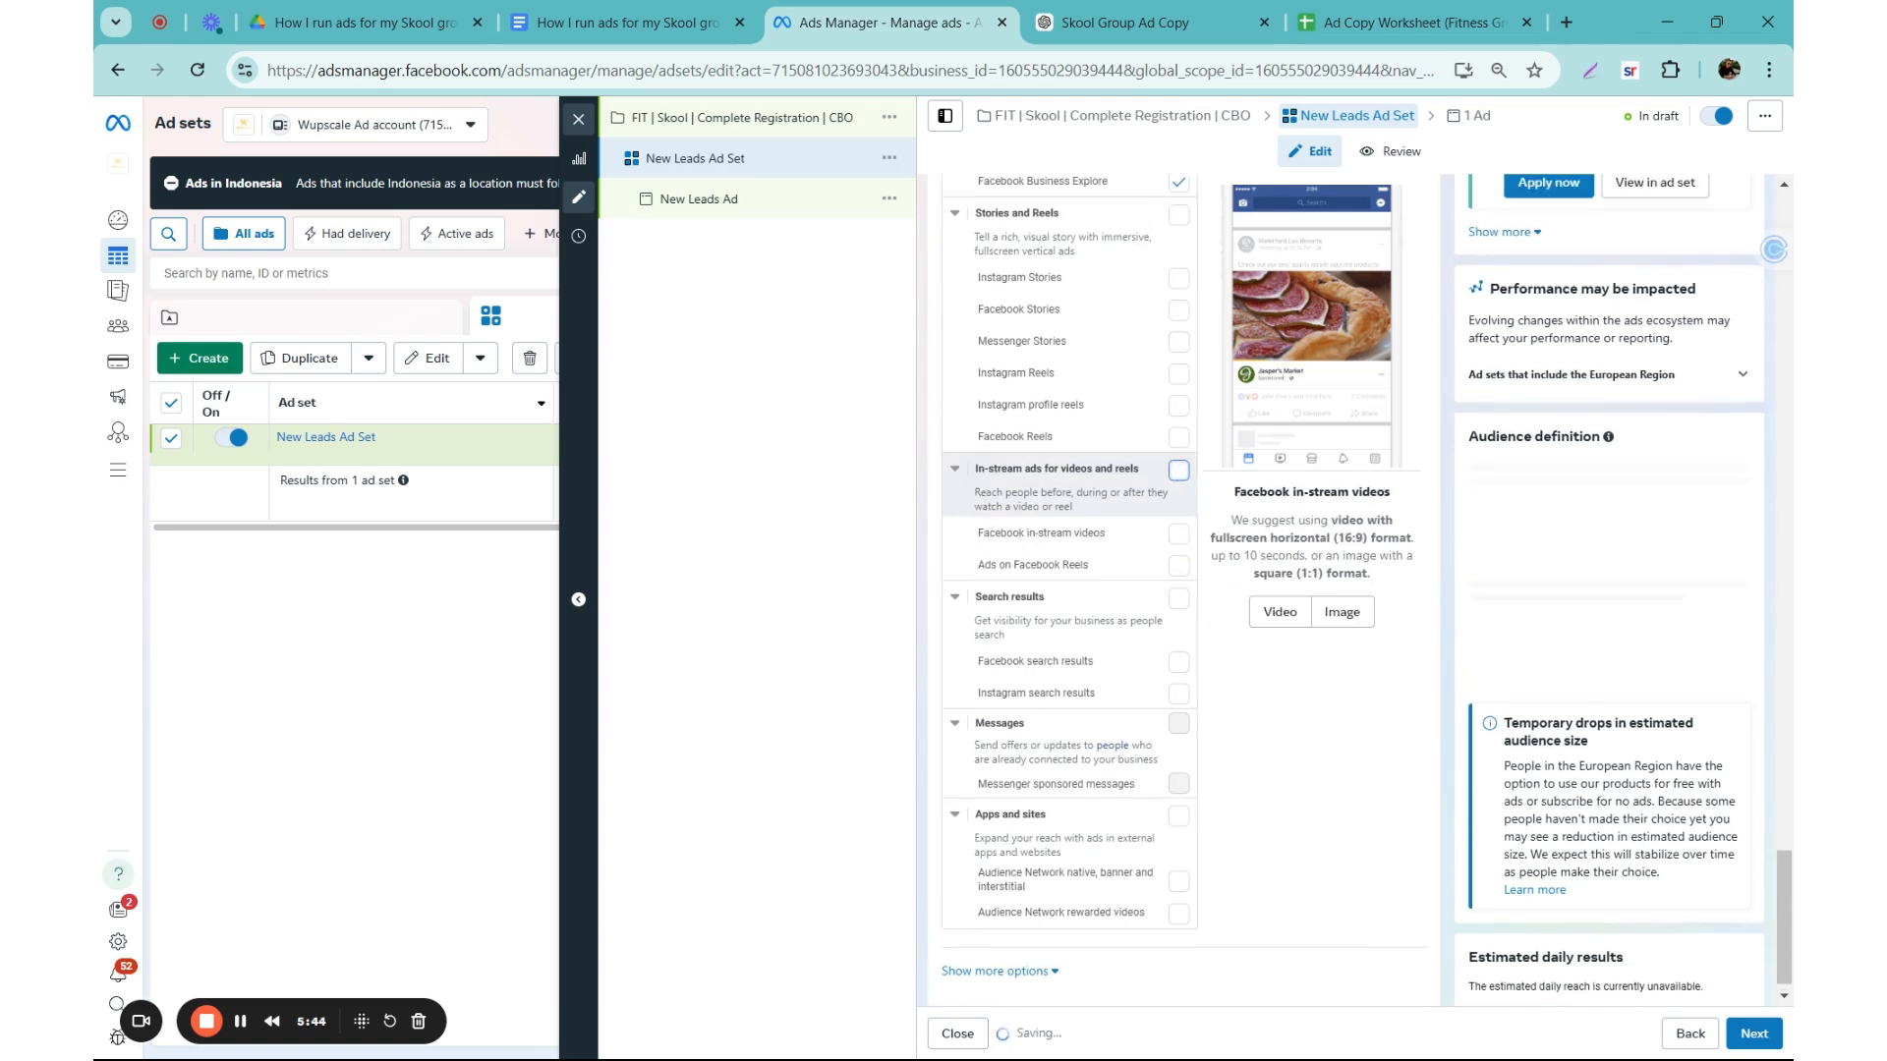
# Step: Rename the ad set as "Complete Registration | US & EU | Advantage+ Audience | Feed Placement"
pyautogui.scroll(3, 934, 516)
pyautogui.scroll(2, 934, 516)
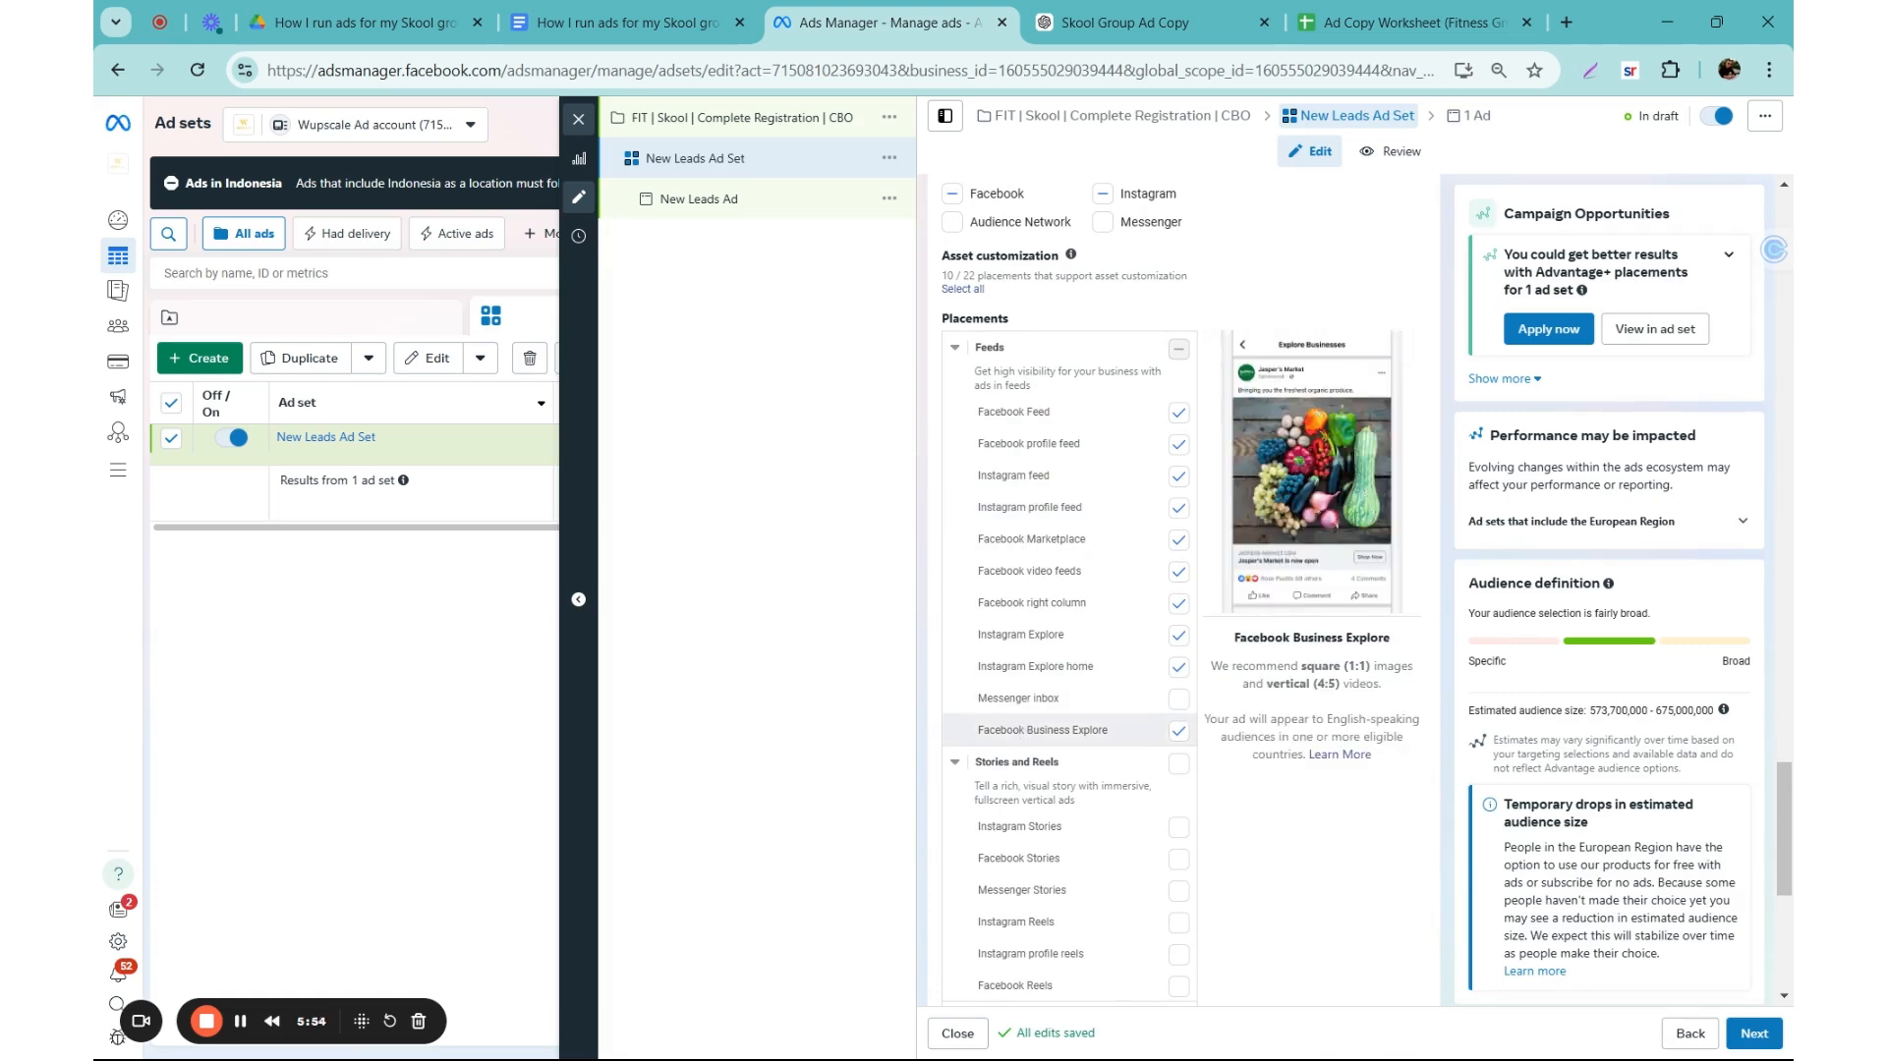
pyautogui.scroll(15, 1163, 661)
pyautogui.scroll(7, 1162, 661)
pyautogui.click(1074, 252)
pyautogui.hotkey('ctrl', 'a')
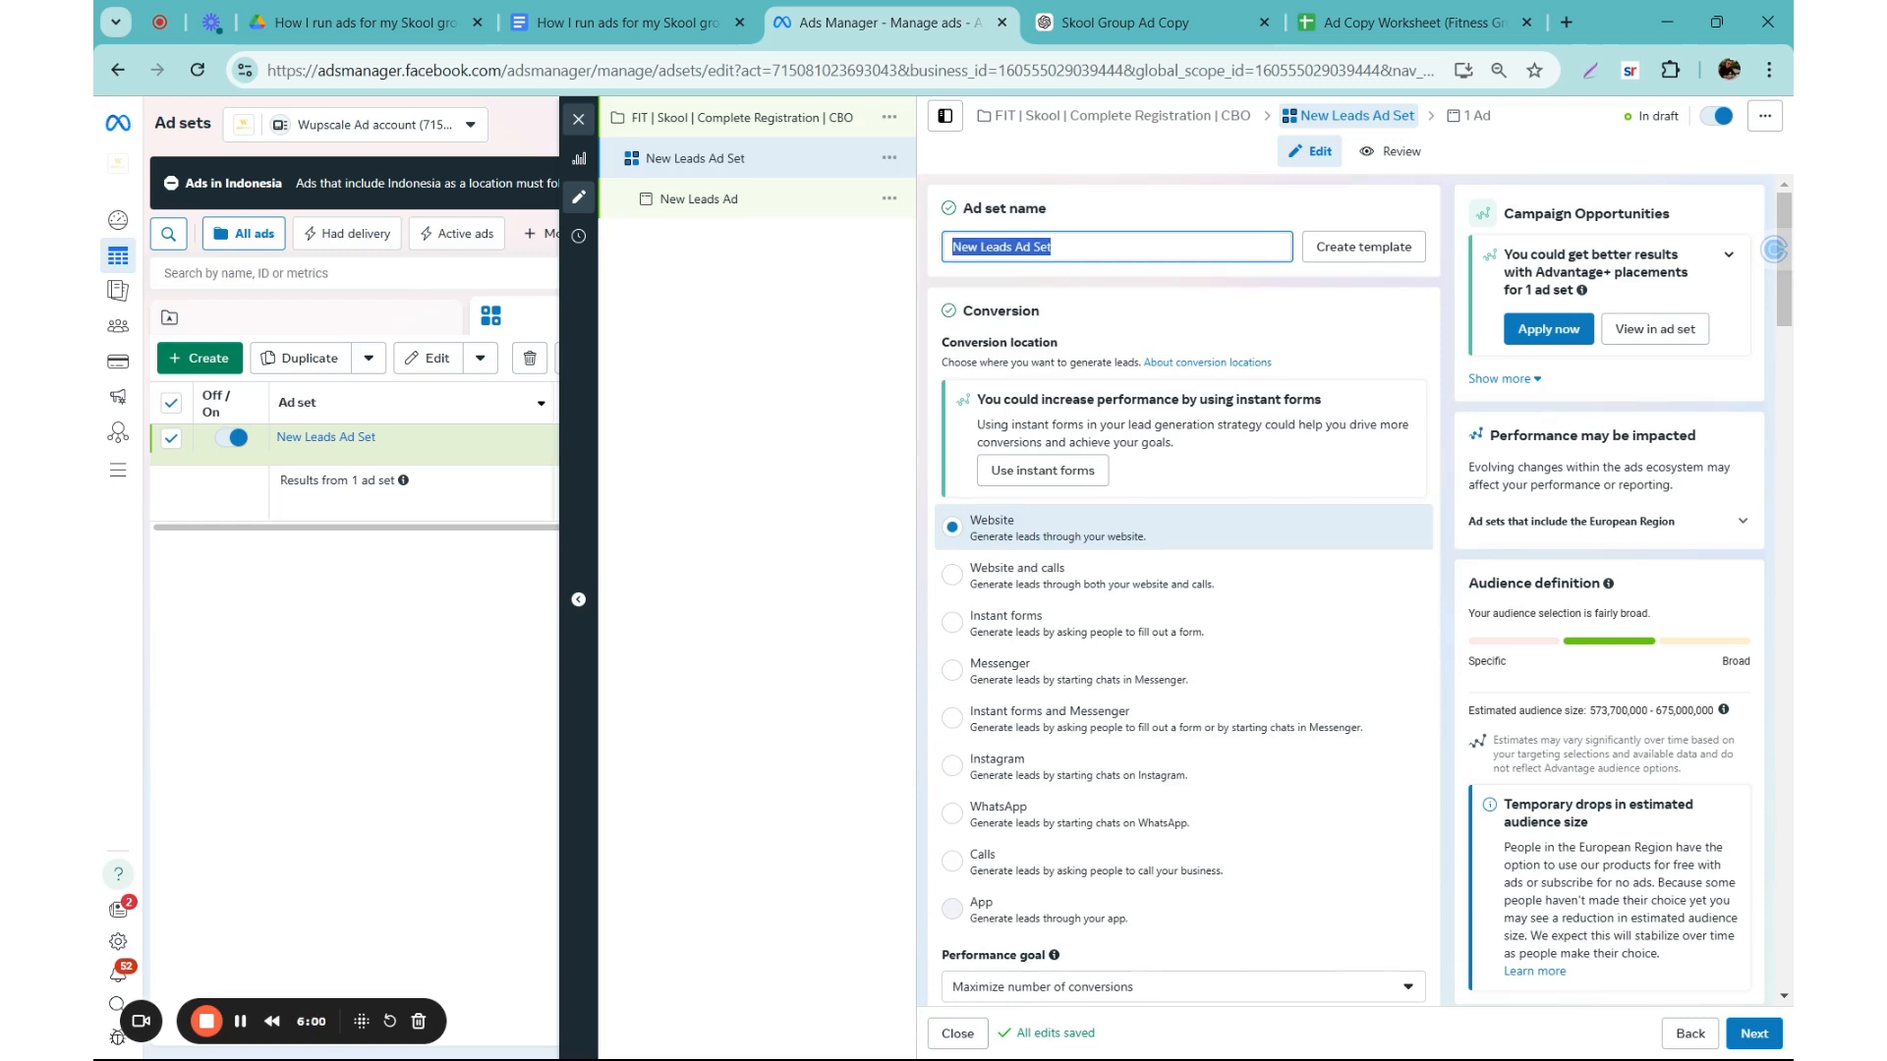
pyautogui.write('Complete Resg')
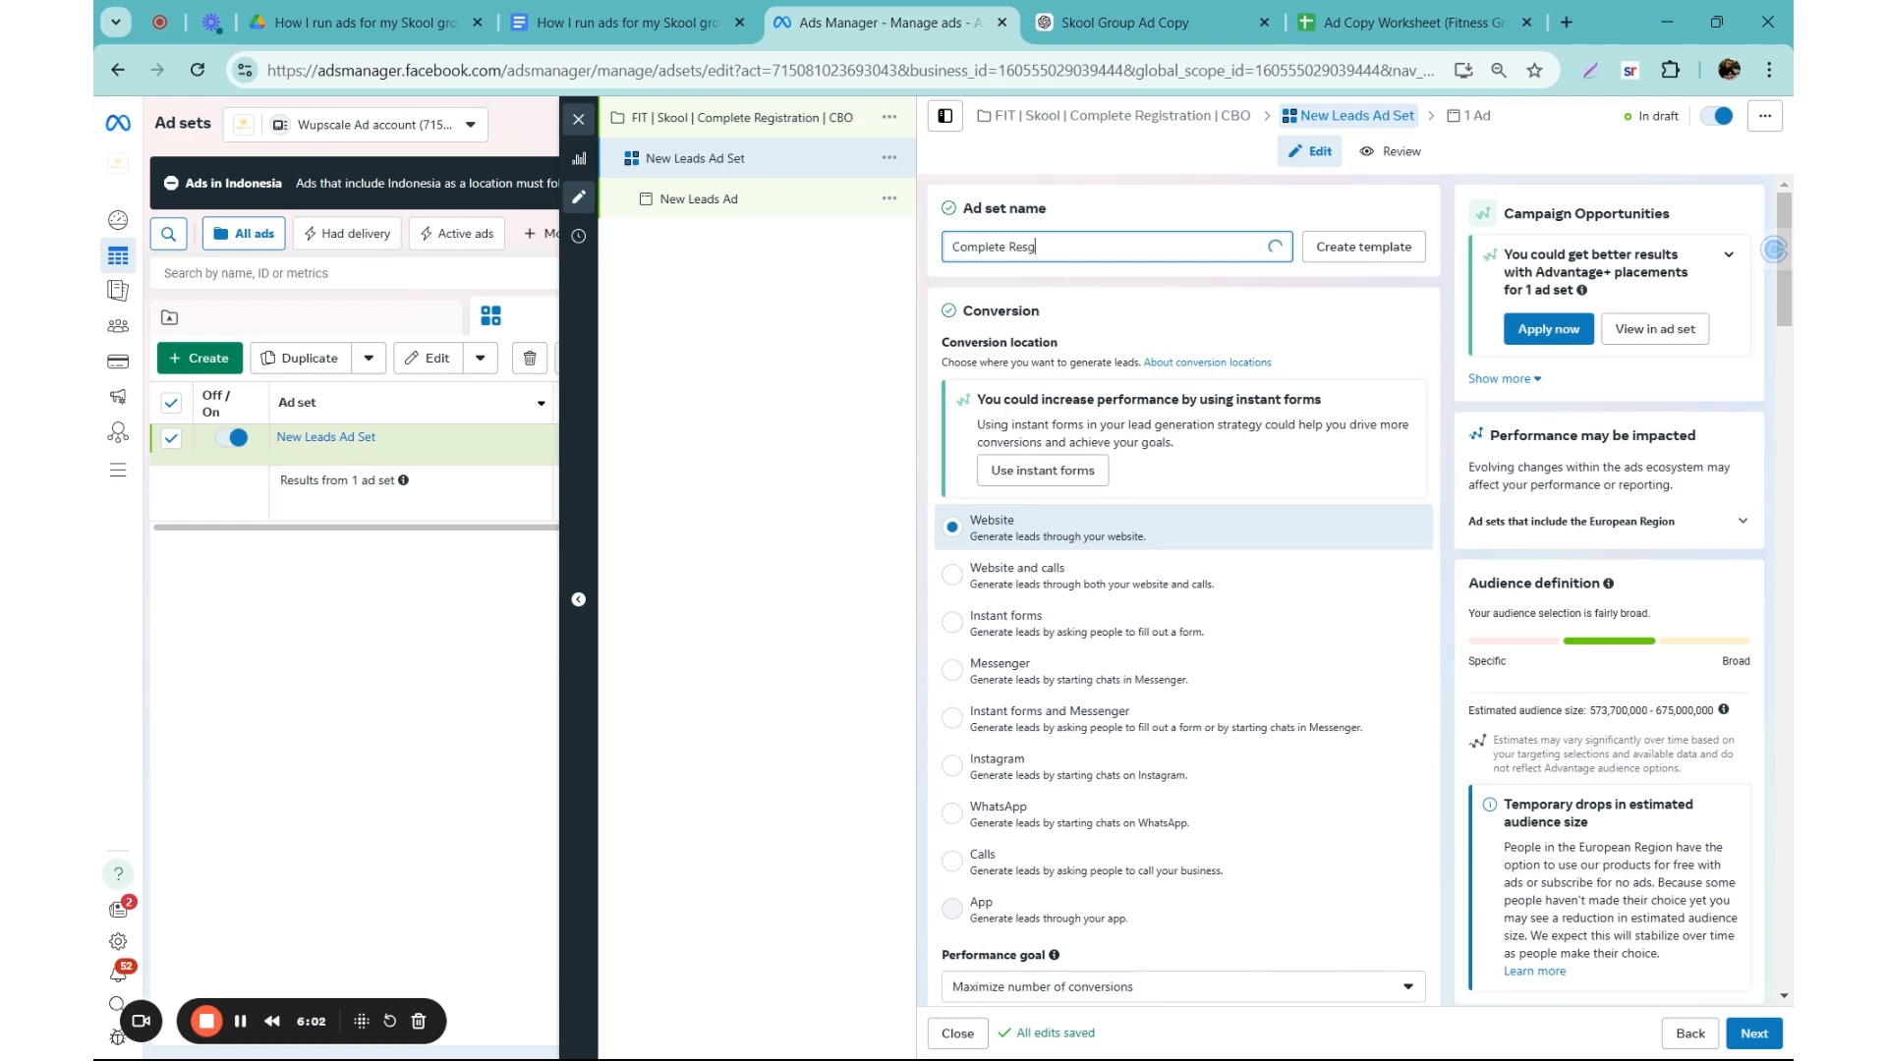
pyautogui.press('BackSpace')
pyautogui.press('BackSpace')
pyautogui.write('gistration | US')
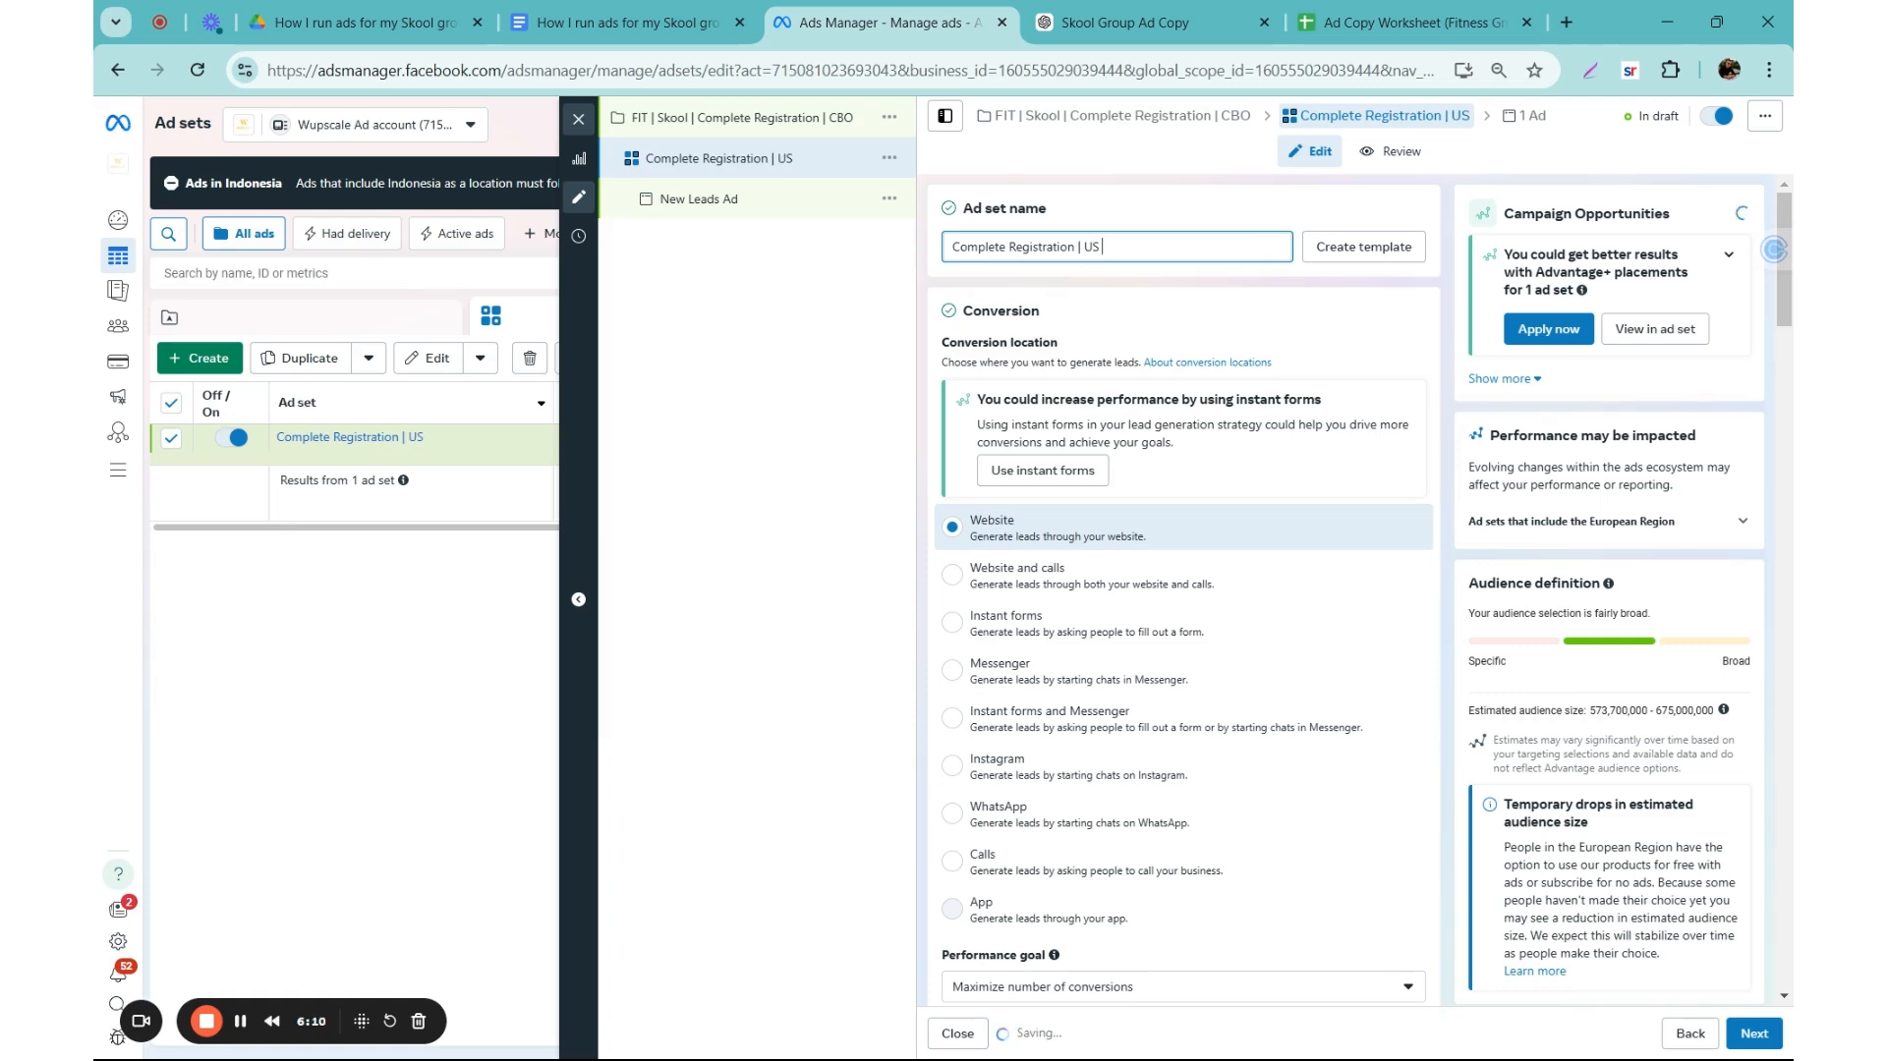
pyautogui.write(' & EU | Advatange')
pyautogui.press('BackSpace')
pyautogui.press('BackSpace')
pyautogui.press('BackSpace')
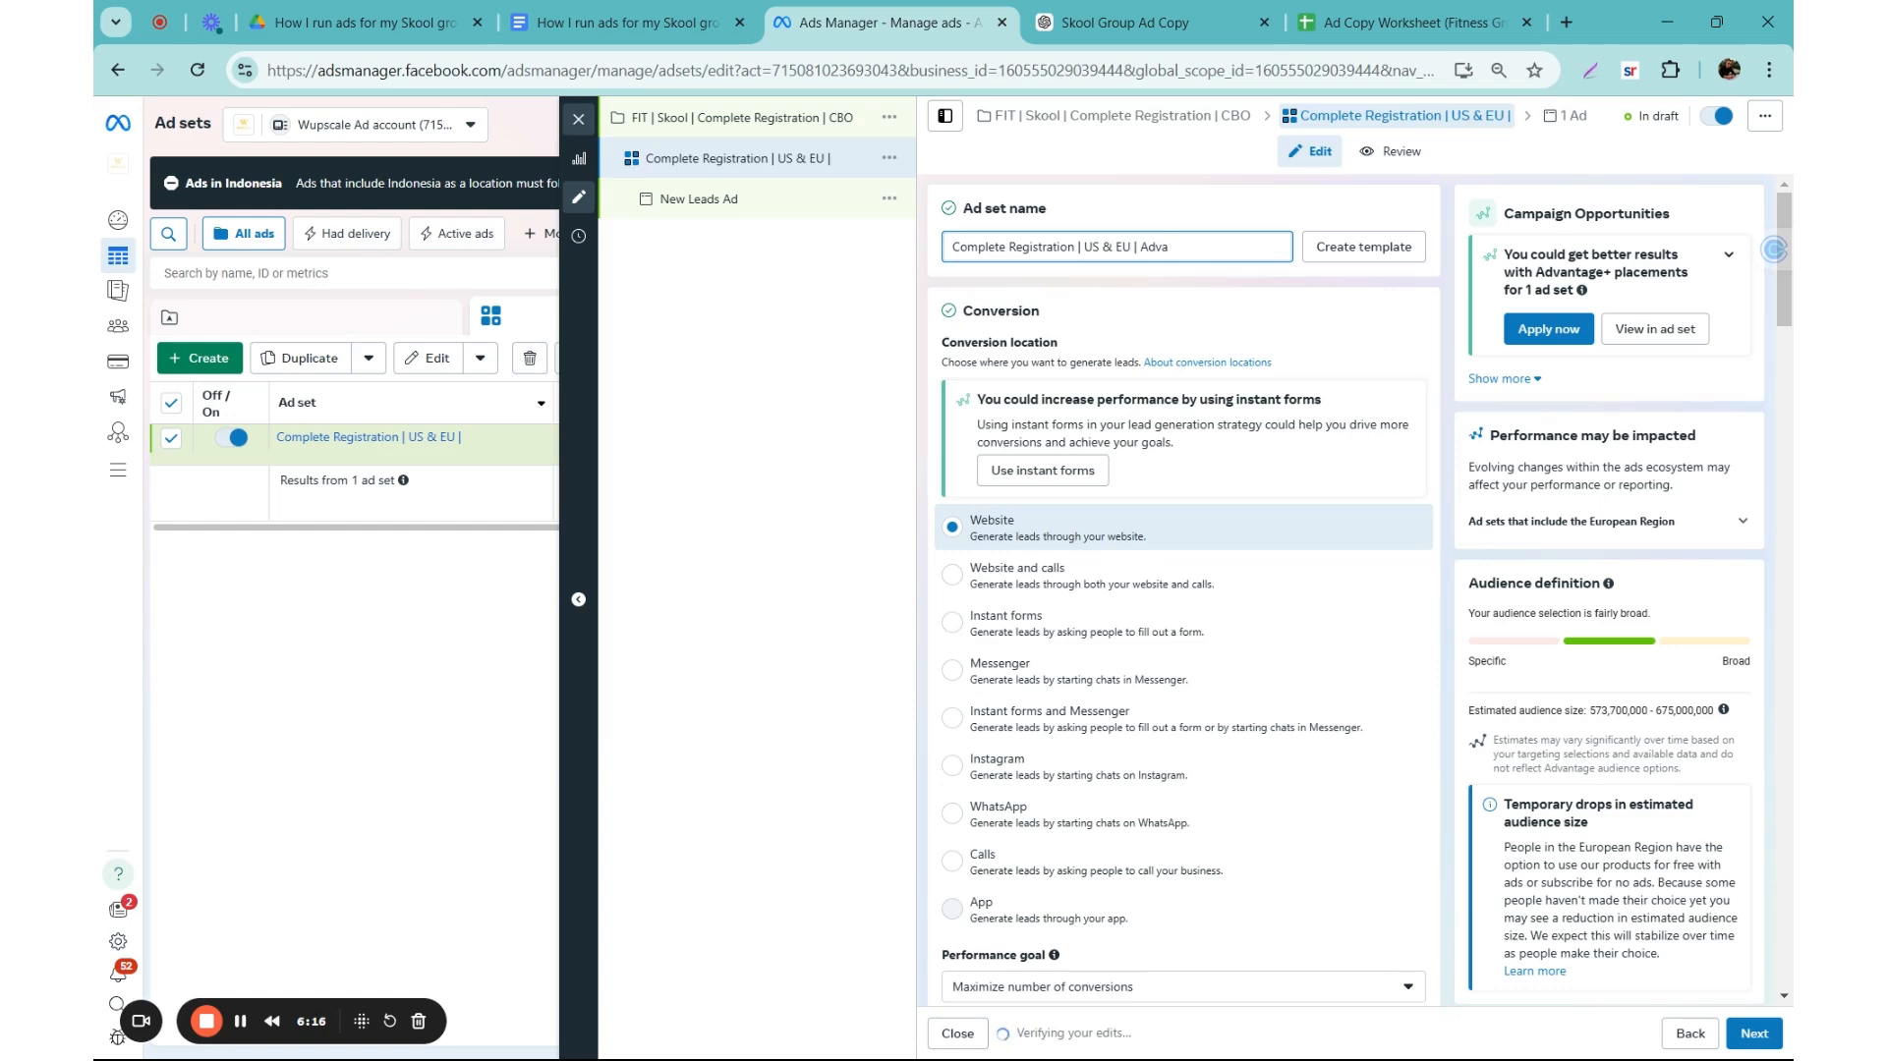
pyautogui.write('age')
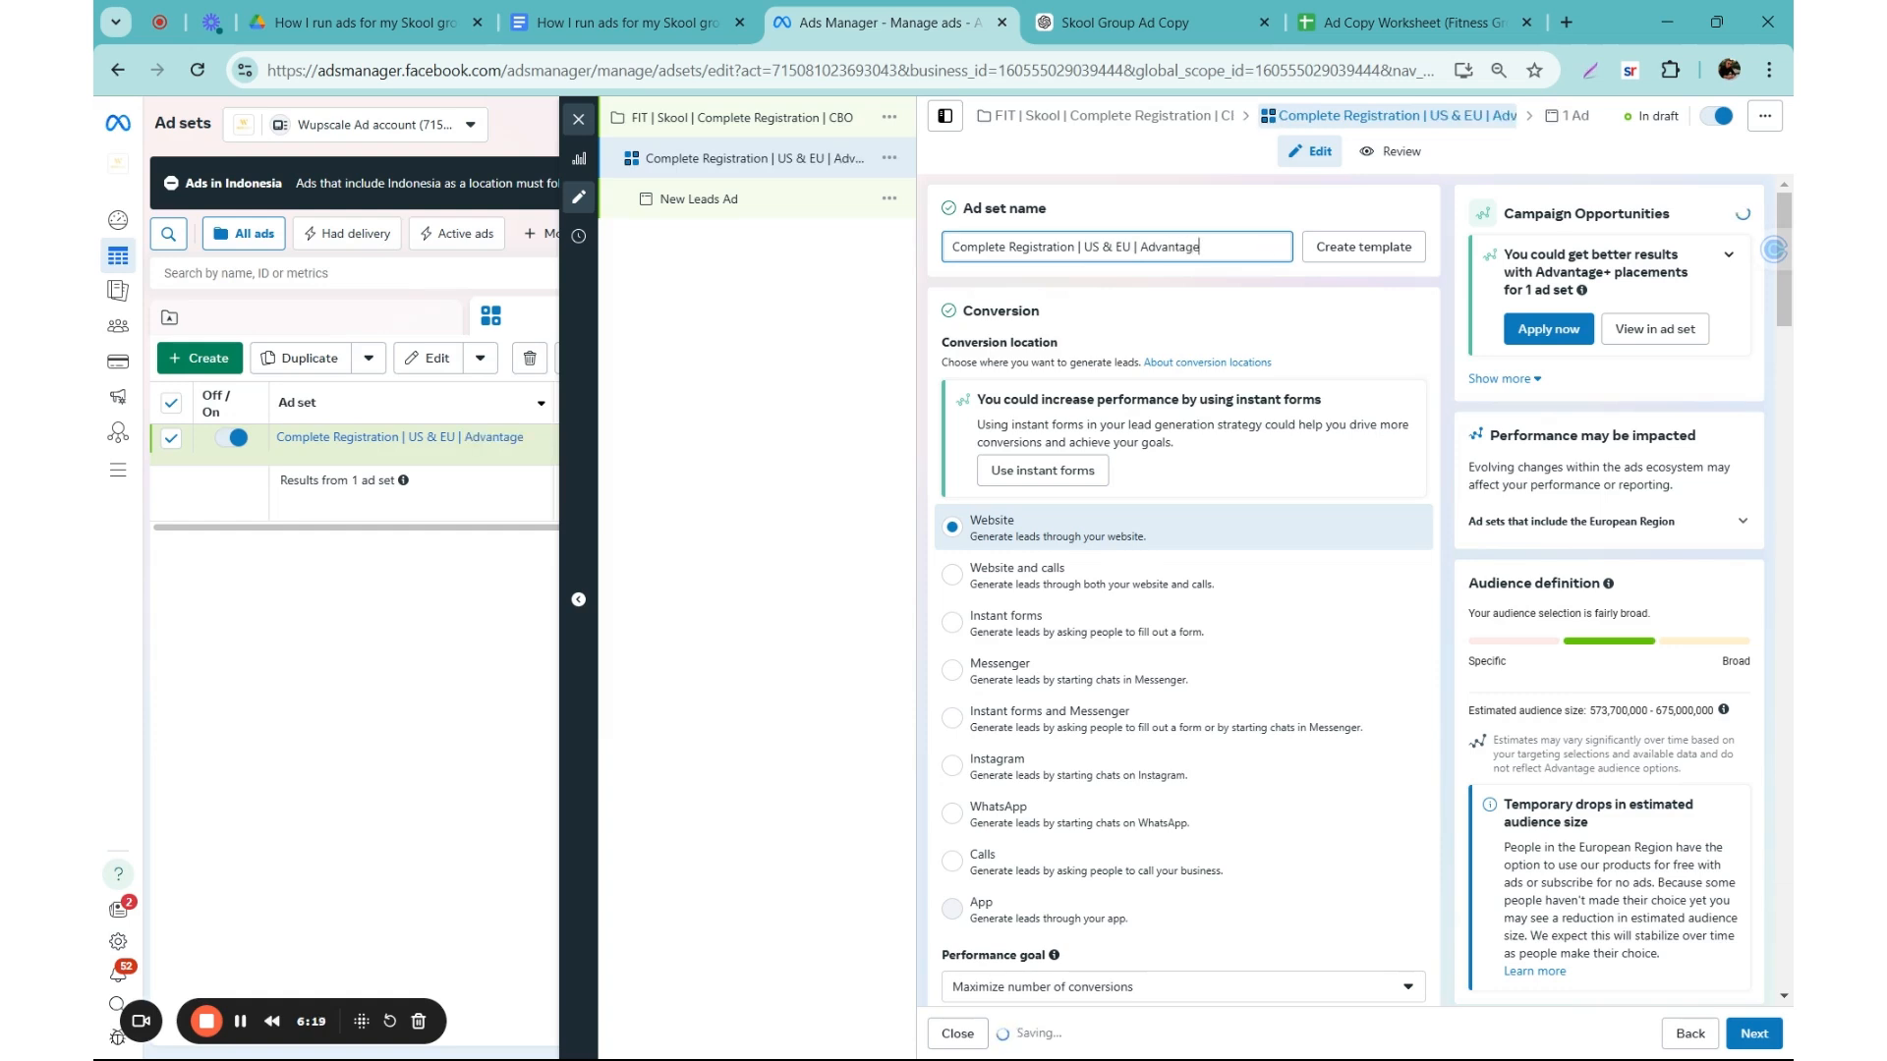
pyautogui.write('+ Audience | Feed Placem.ent')
pyautogui.press('BackSpace')
pyautogui.press('BackSpace')
pyautogui.press('BackSpace')
pyautogui.press('BackSpace')
pyautogui.write('ment')
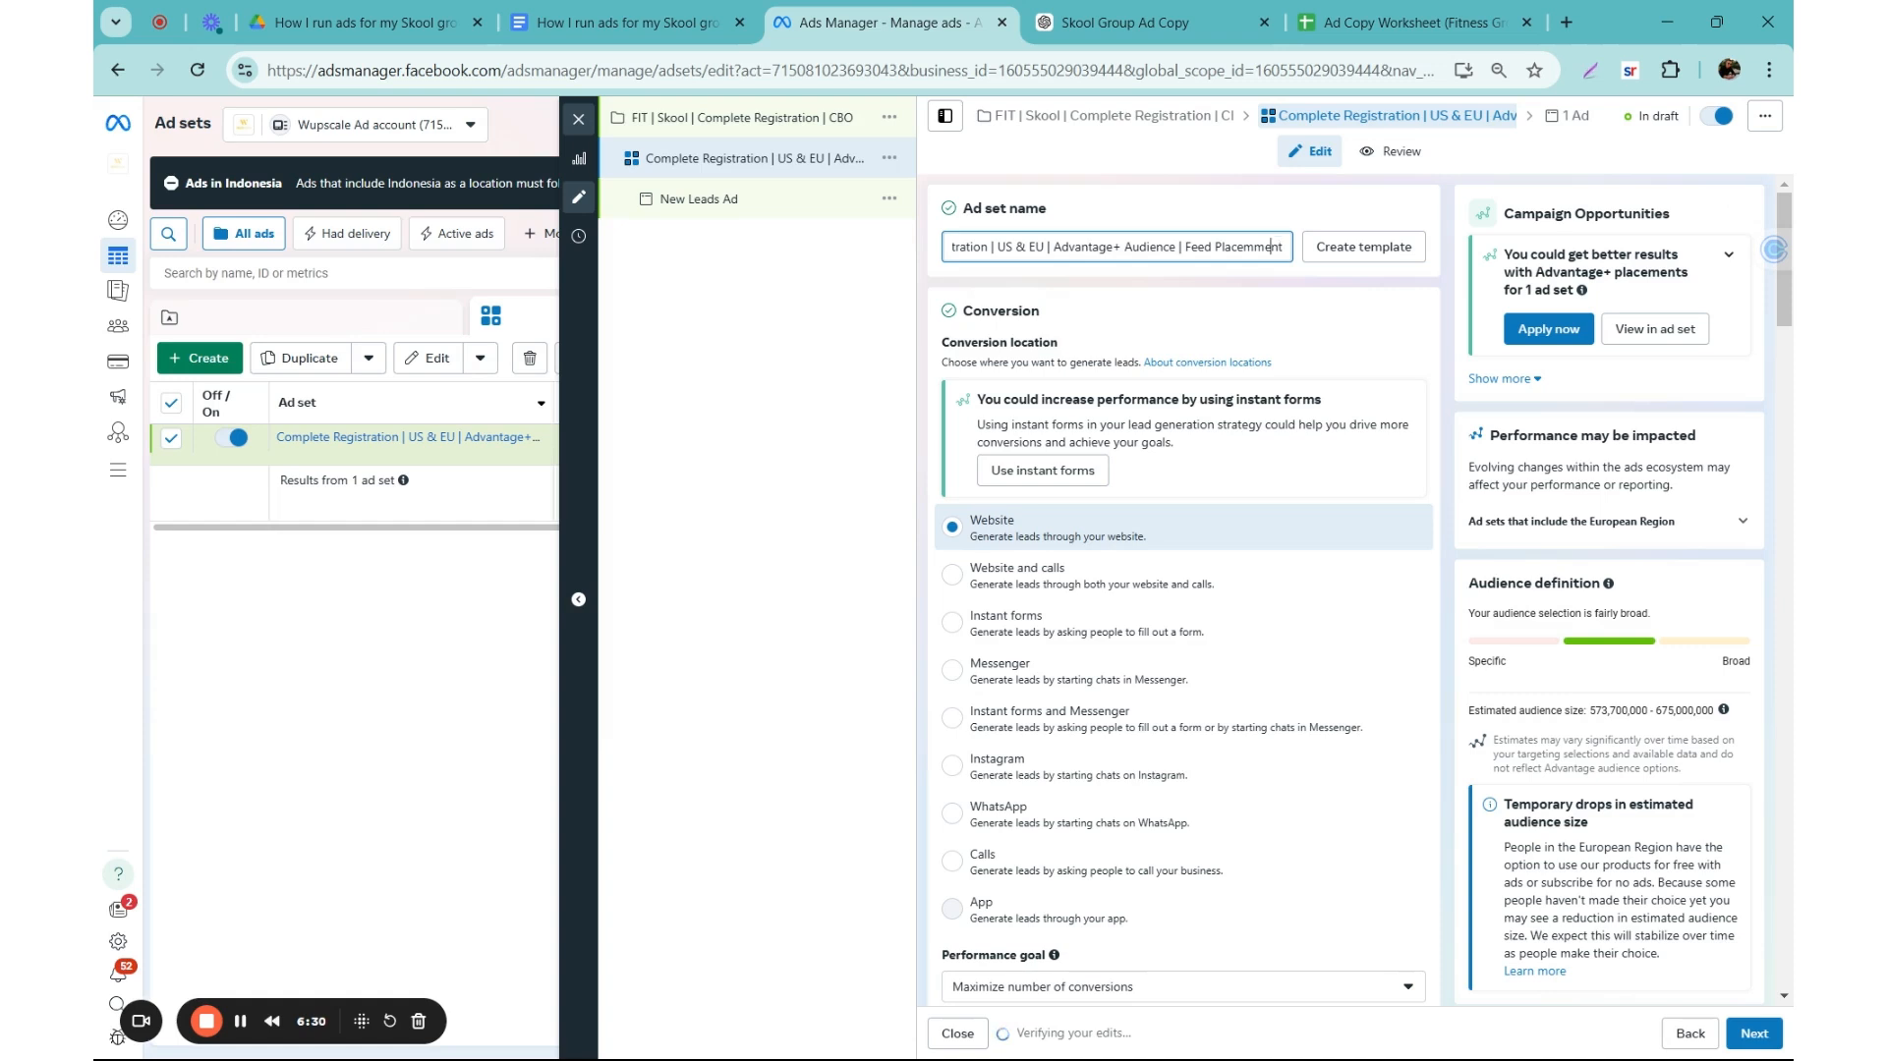
pyautogui.press('BackSpace')
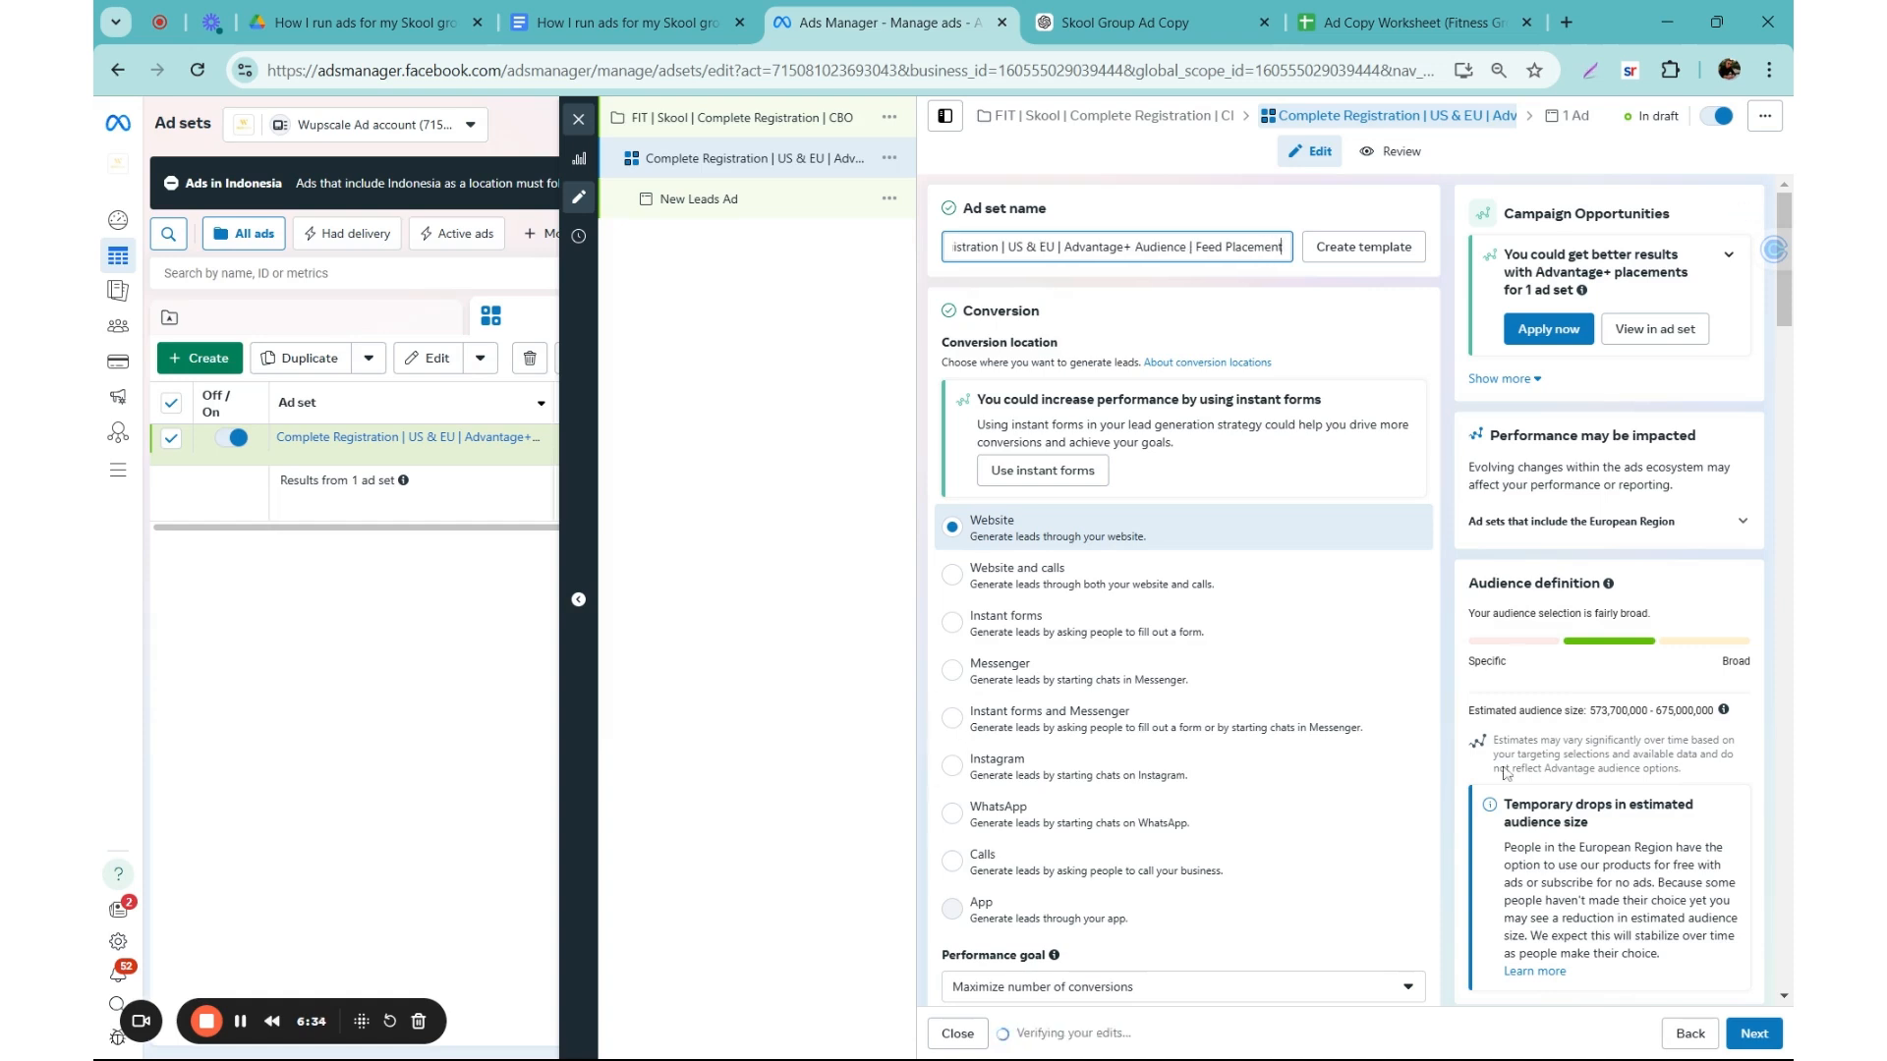
# Step: Continue to the ad's settings and start setting up its creative as an image ad
pyautogui.click(1755, 1033)
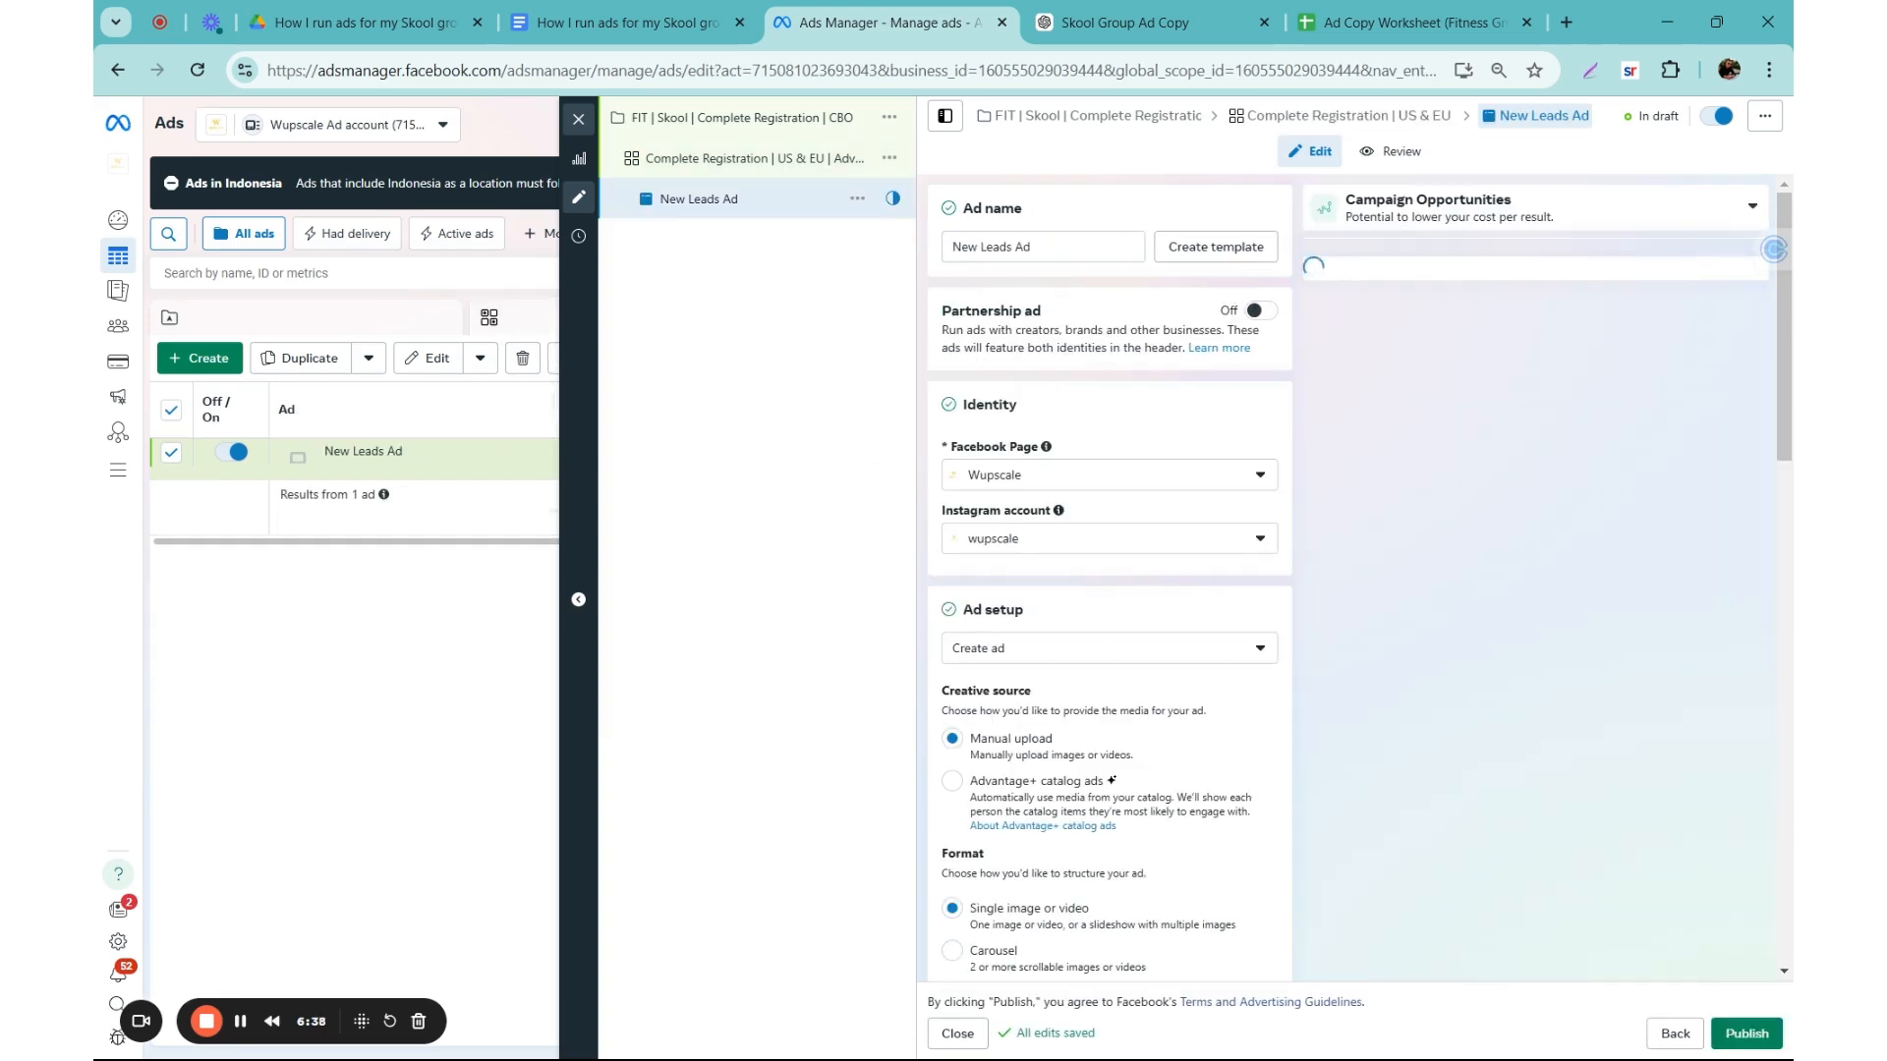
pyautogui.scroll(-3, 940, 381)
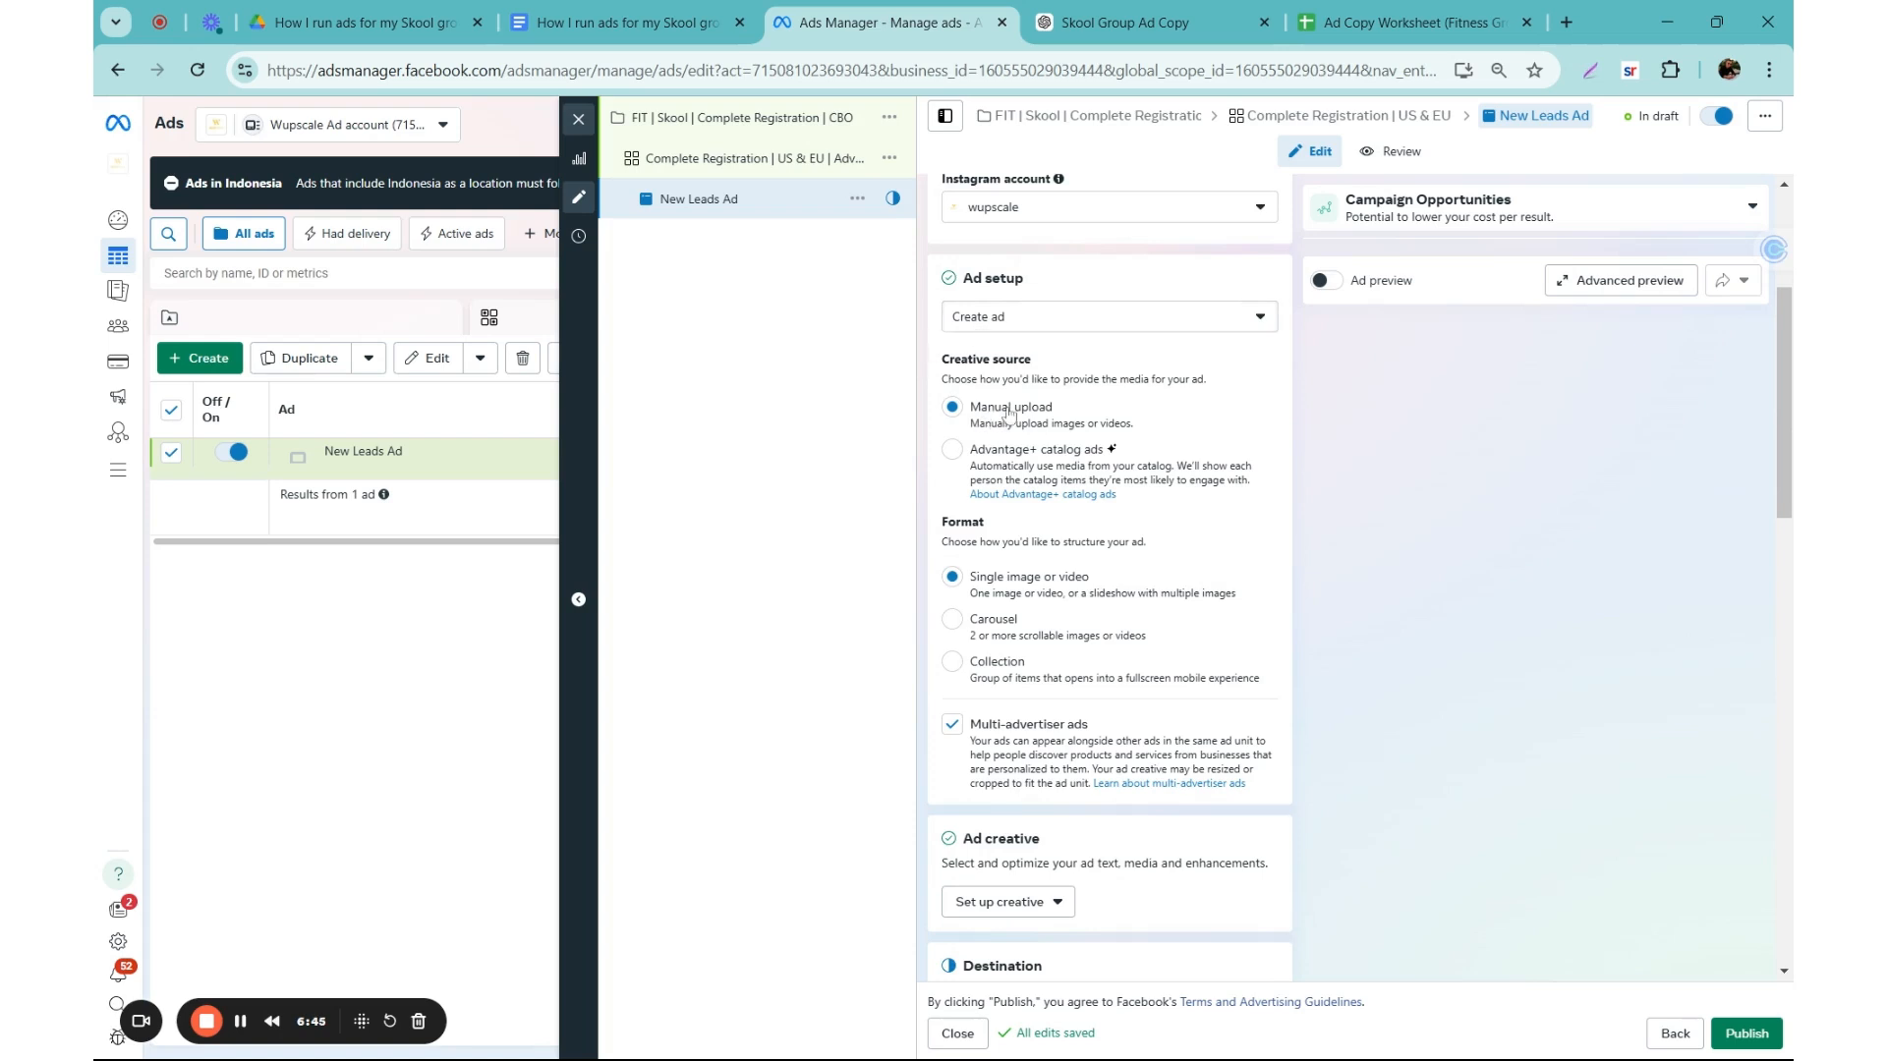
pyautogui.scroll(-2, 1008, 415)
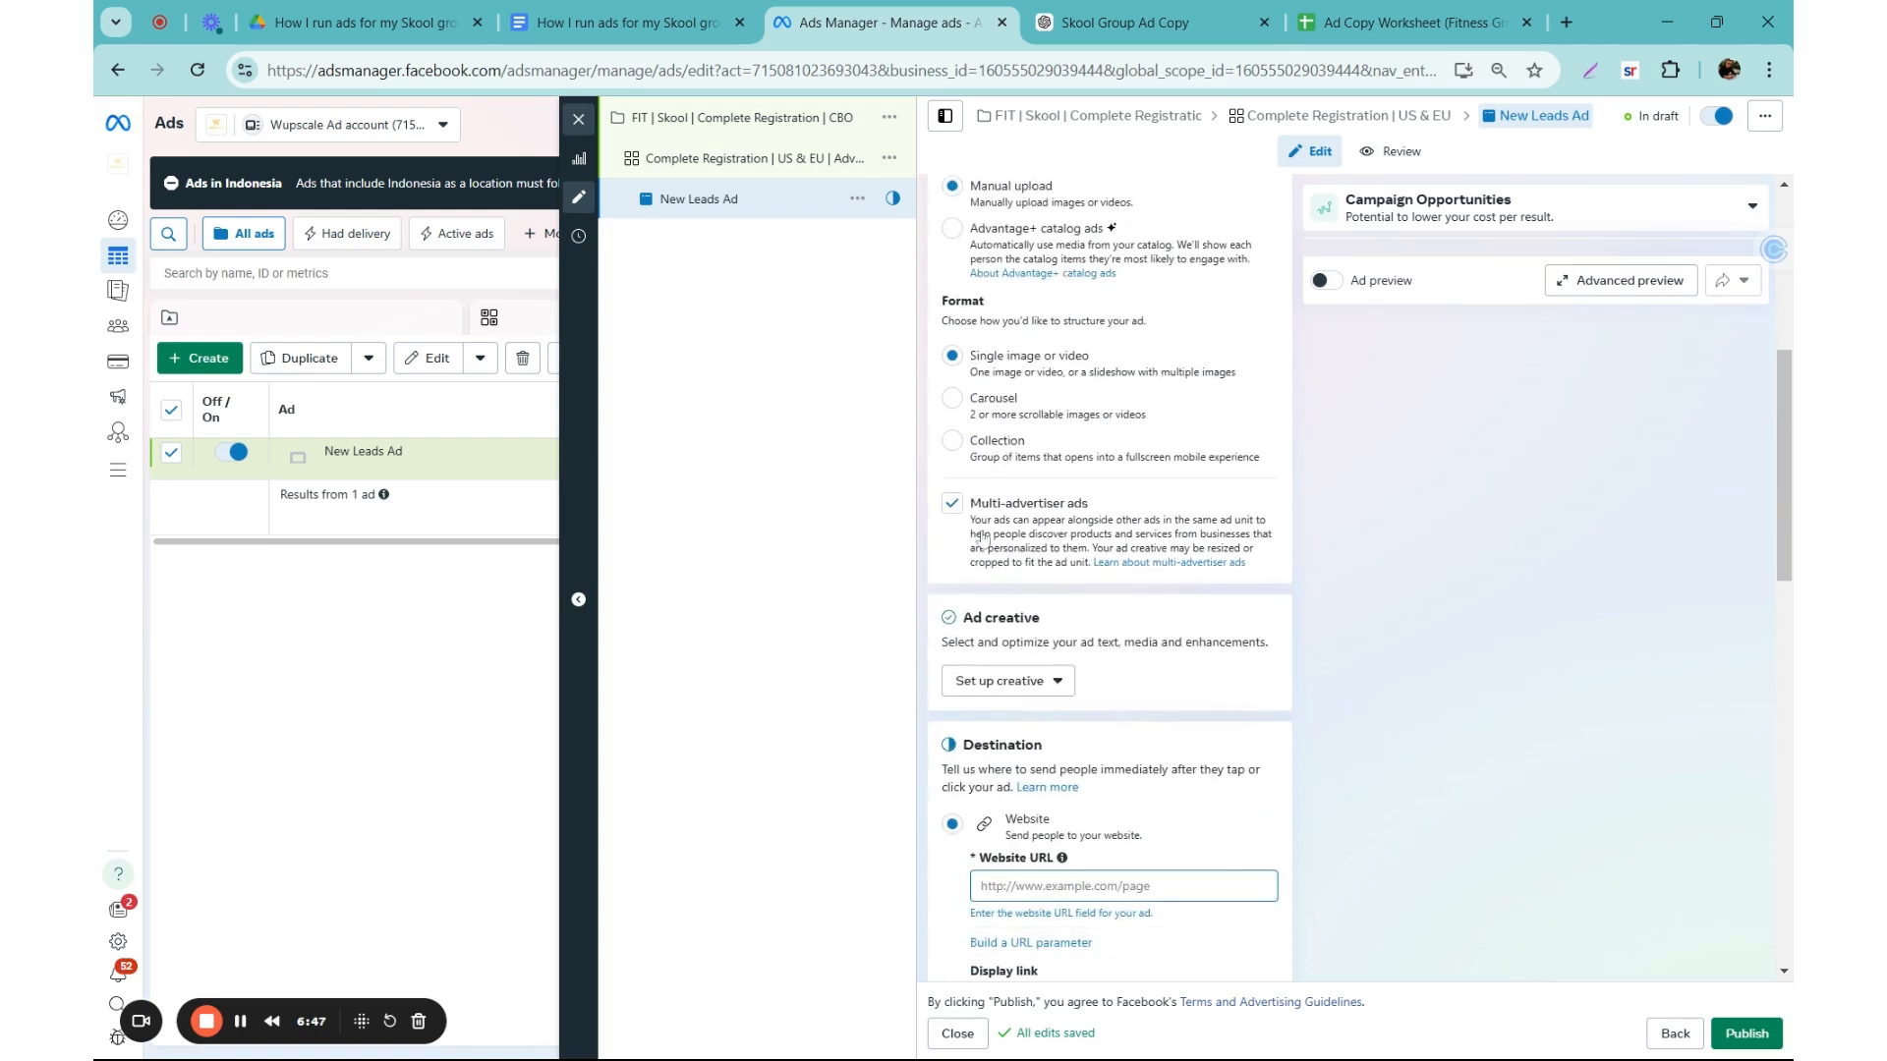
pyautogui.scroll(-1, 977, 531)
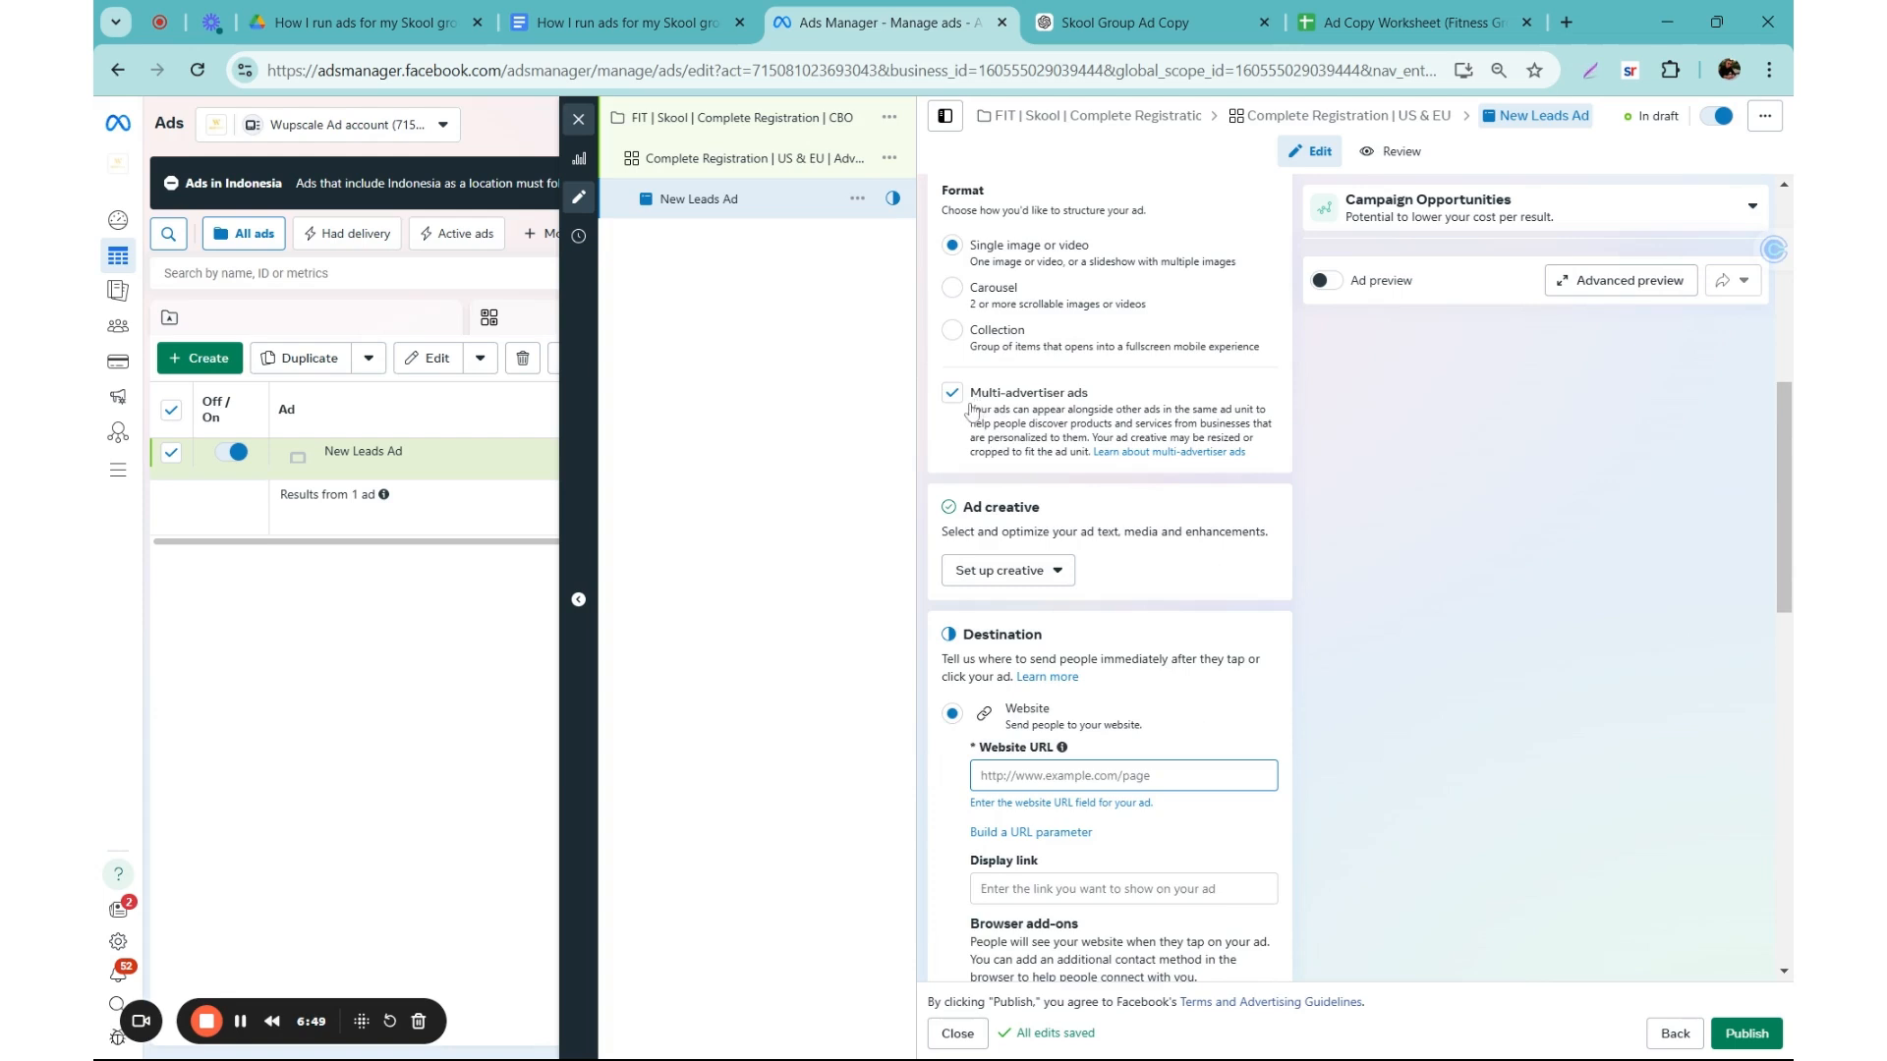
pyautogui.click(1003, 582)
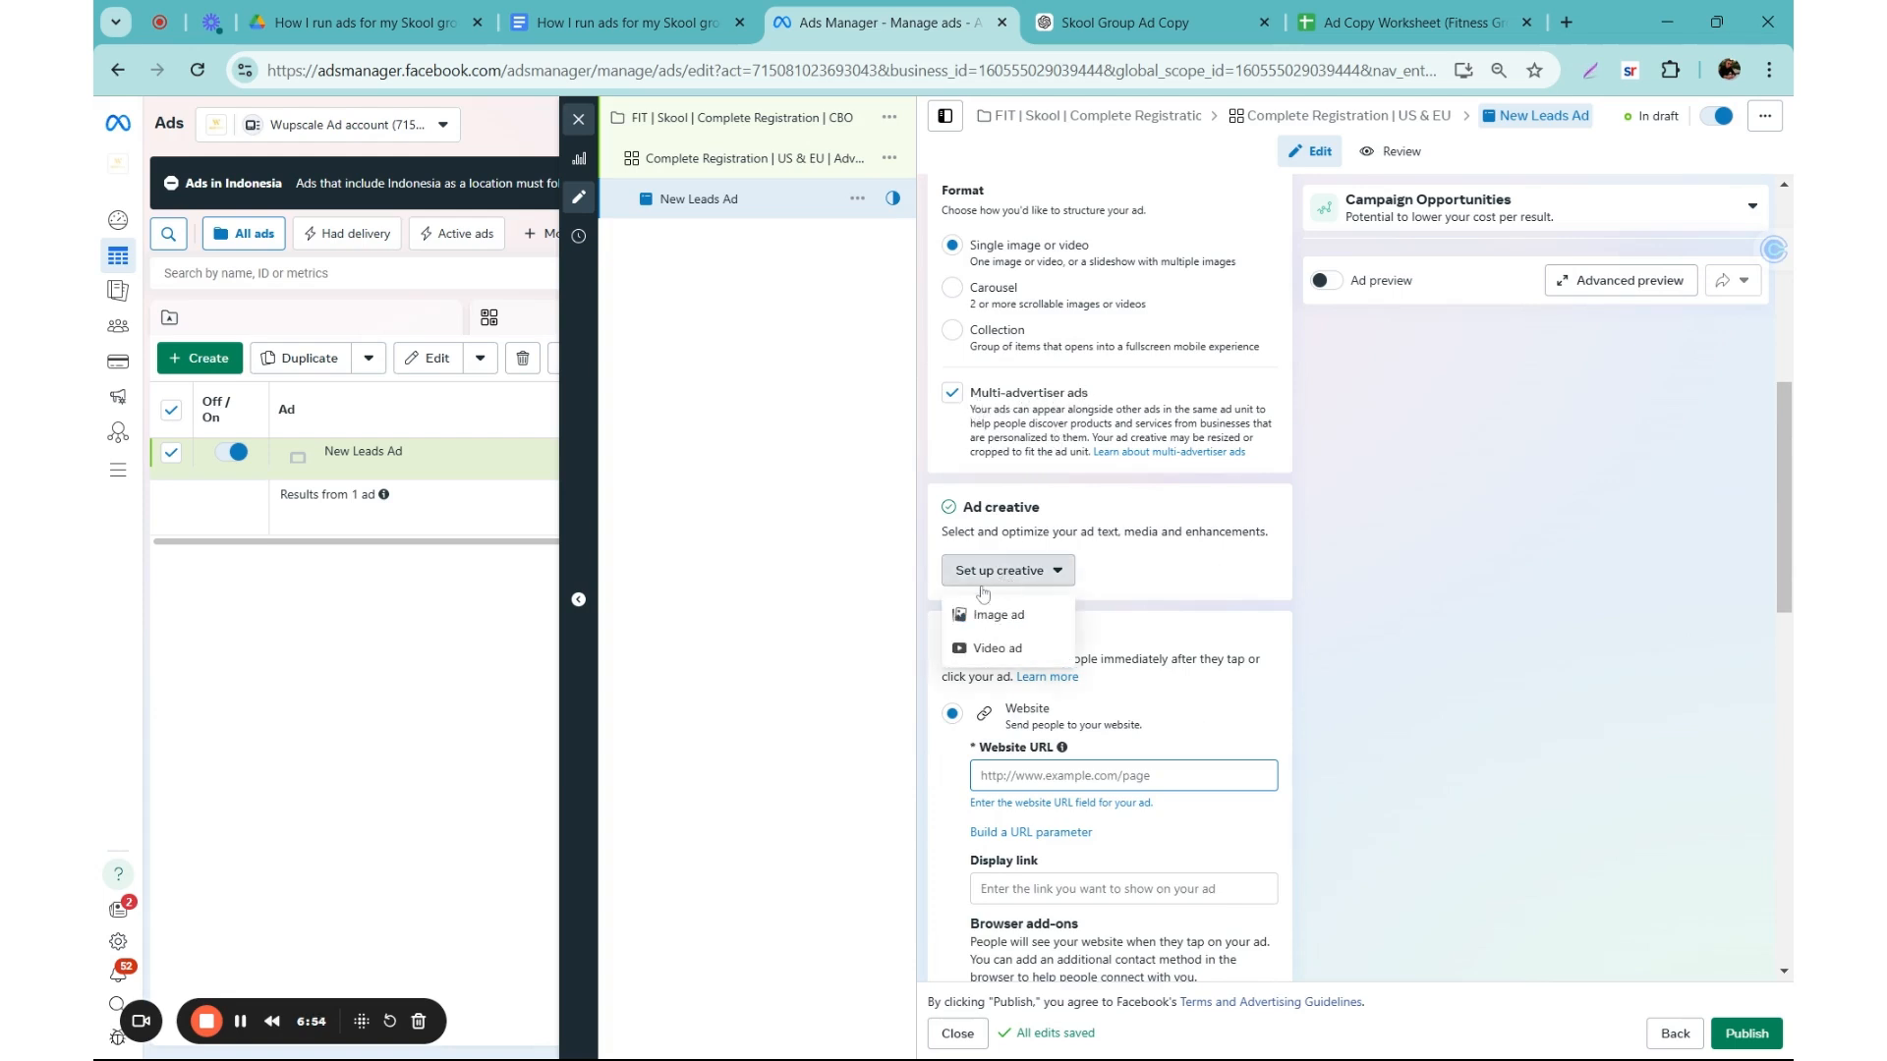
pyautogui.click(1052, 620)
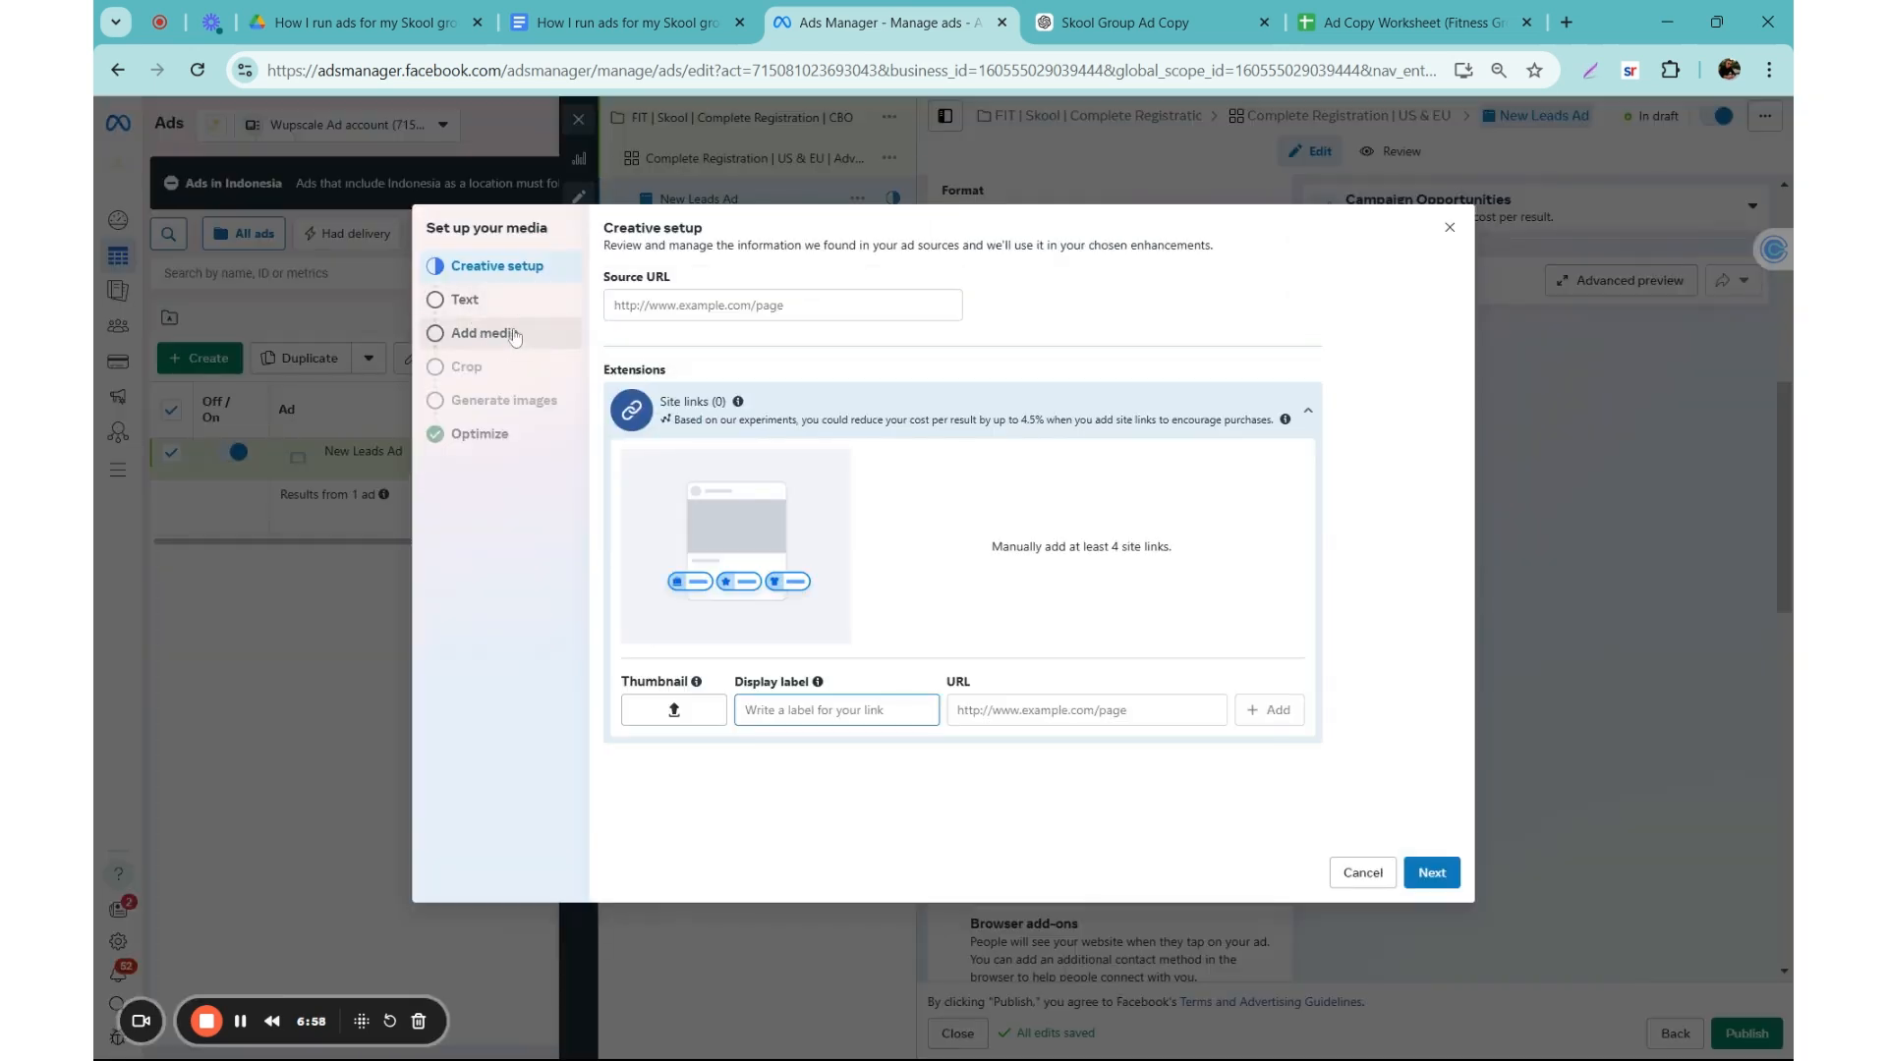
# Step: Upload the images 1.png to 5.png to the account media and choose 1.png as the ad's image
pyautogui.click(481, 339)
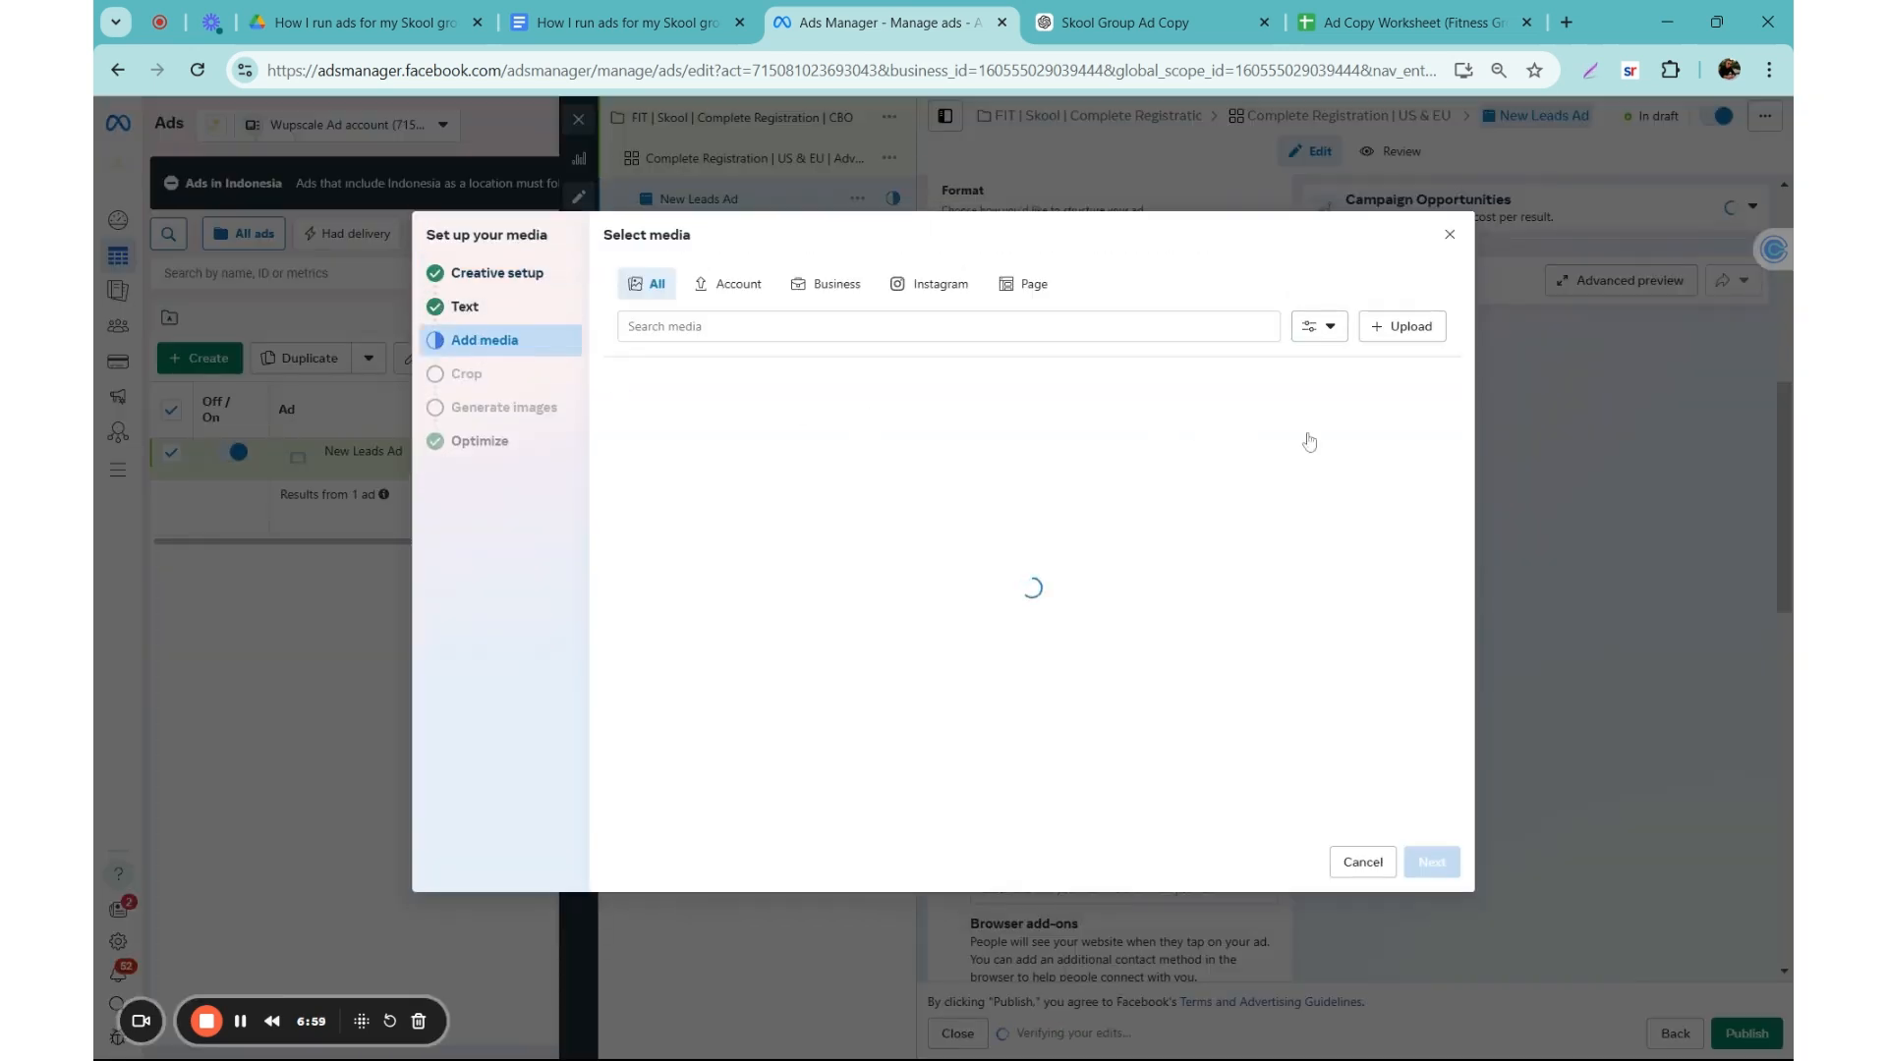
pyautogui.click(1403, 332)
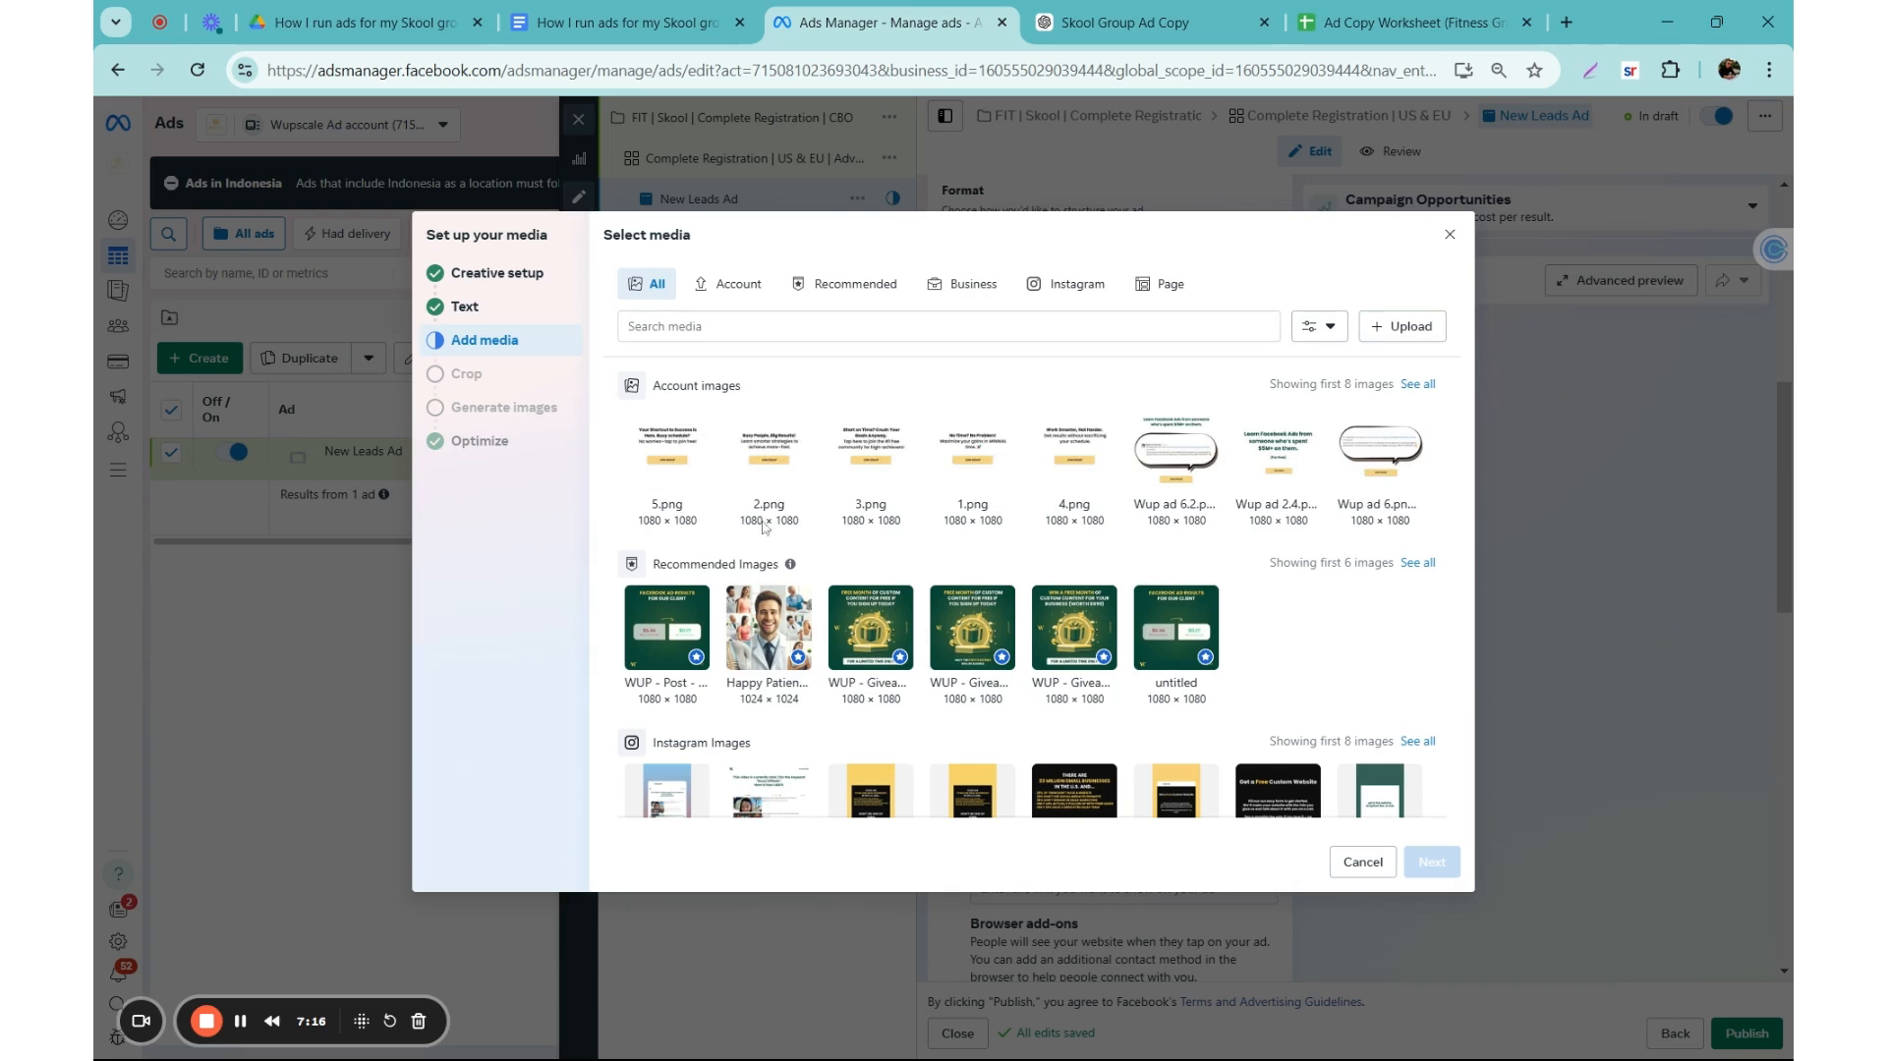
pyautogui.click(978, 452)
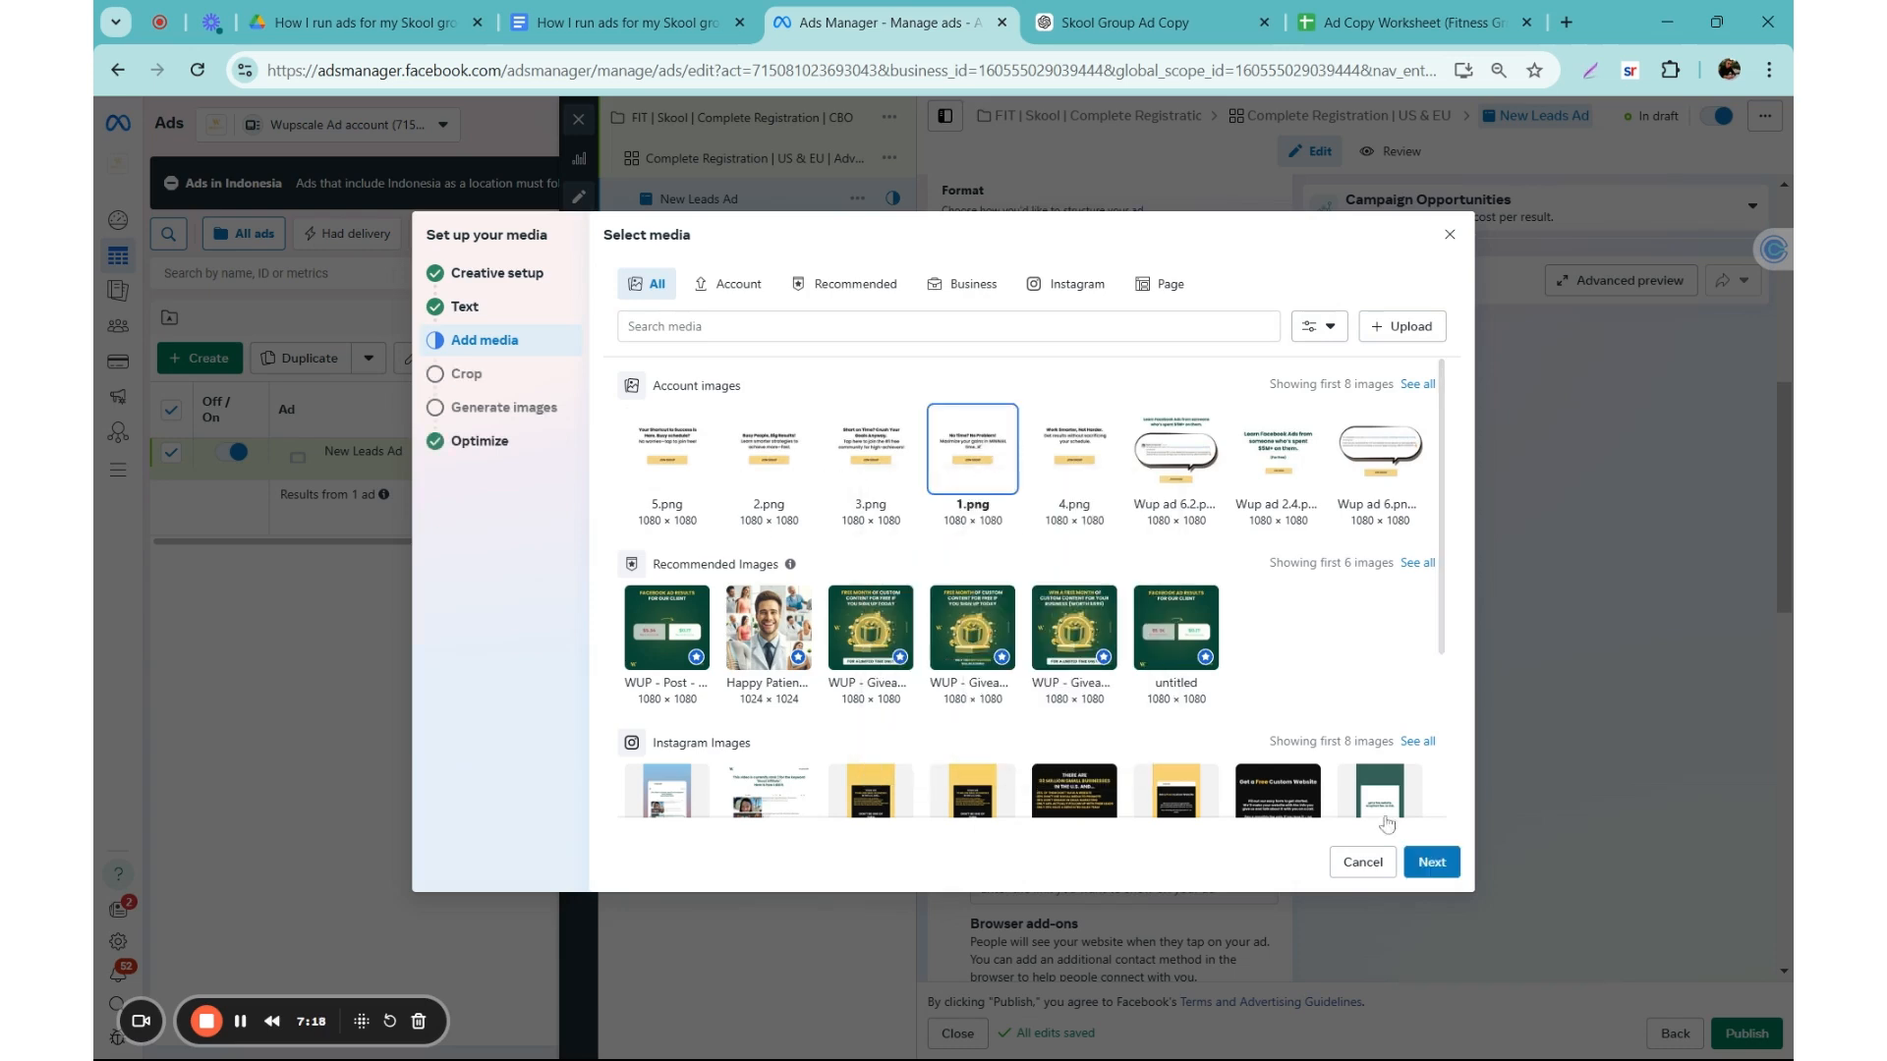
pyautogui.click(1432, 862)
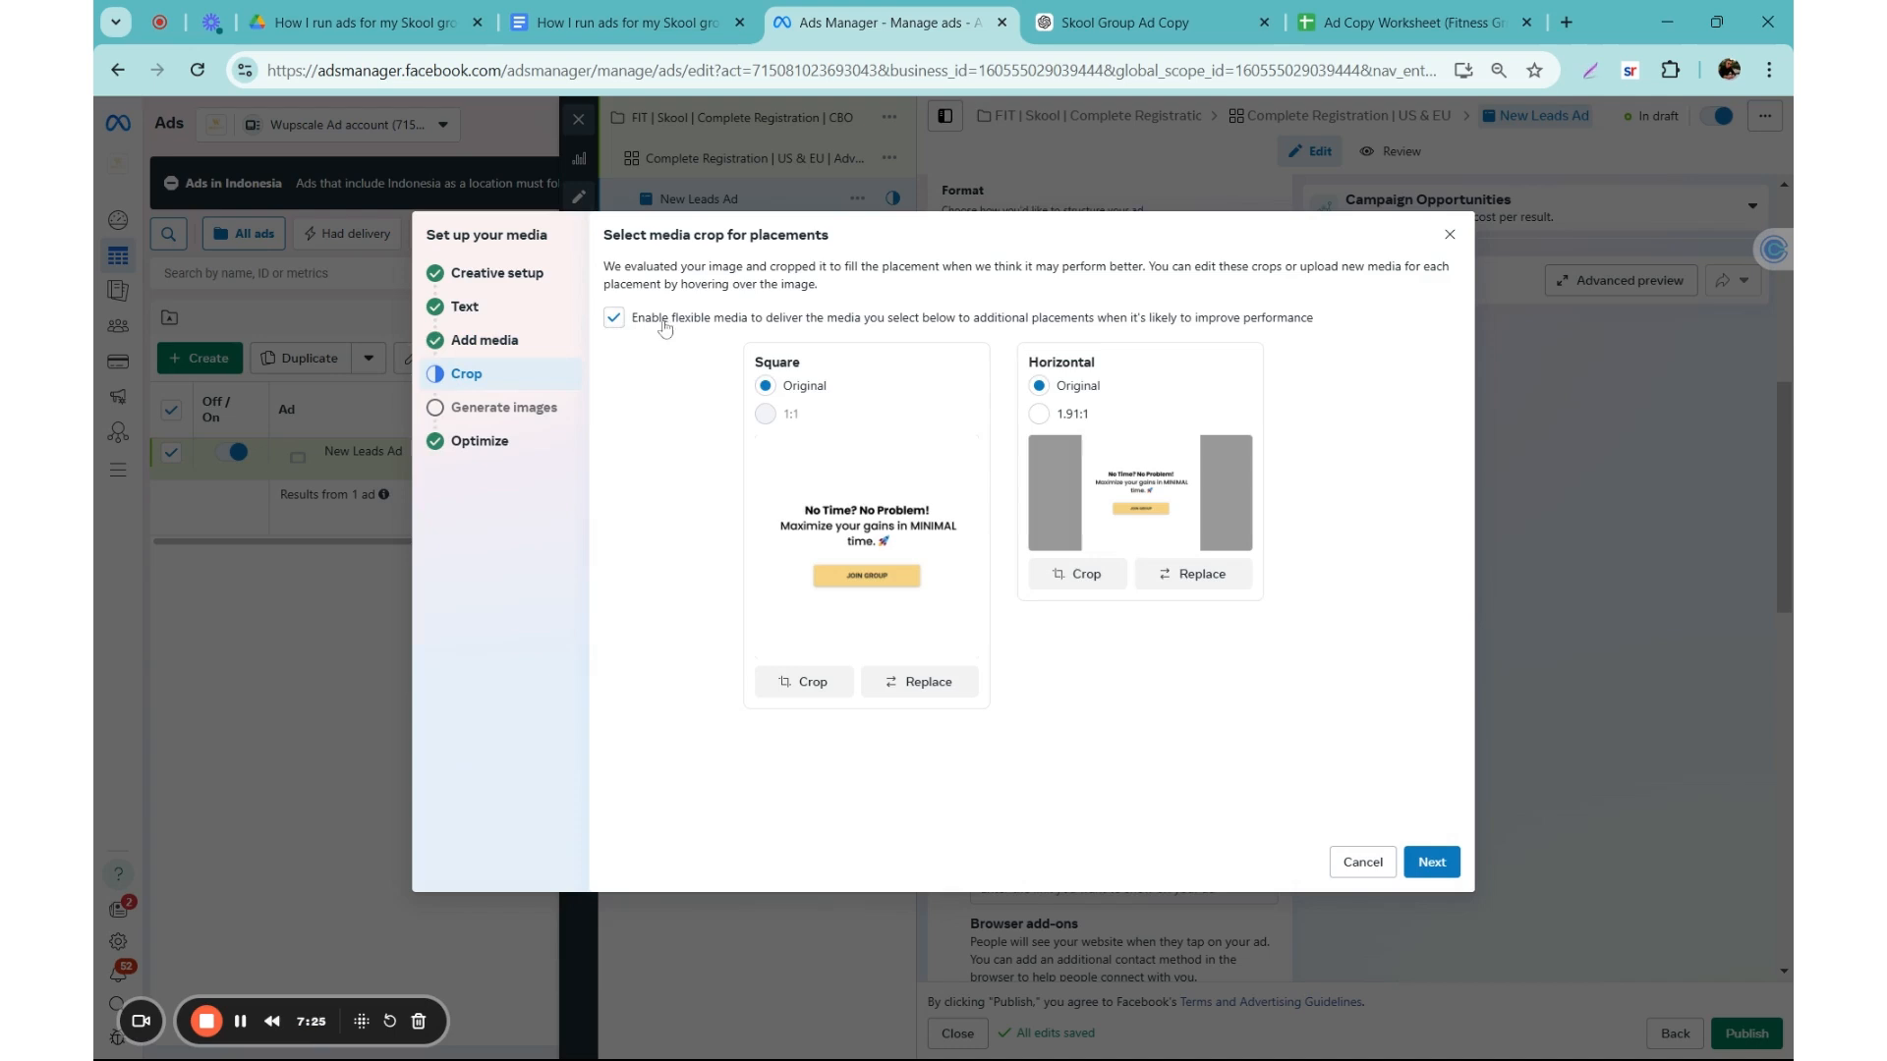
# Step: Disable flexible media and set the horizontal crop to 1.91:1, skipping the AI image generation
pyautogui.click(615, 322)
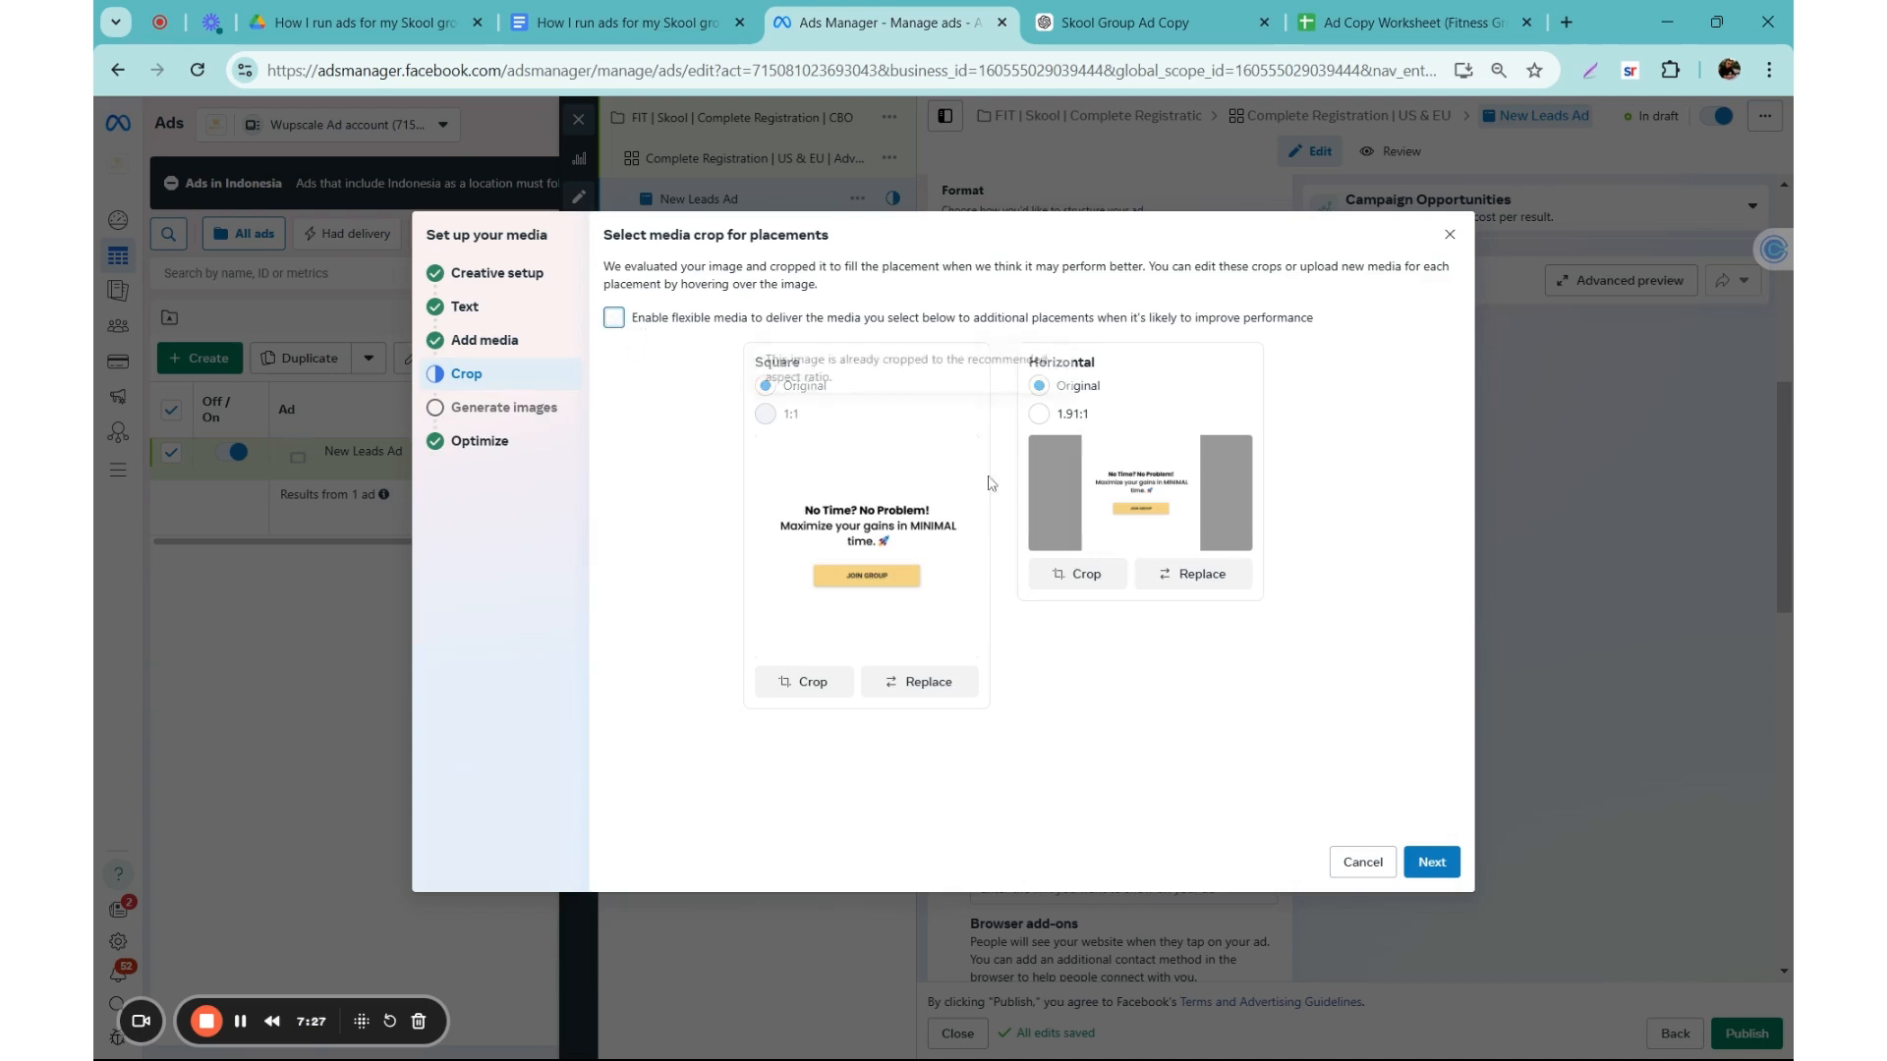
pyautogui.click(1040, 415)
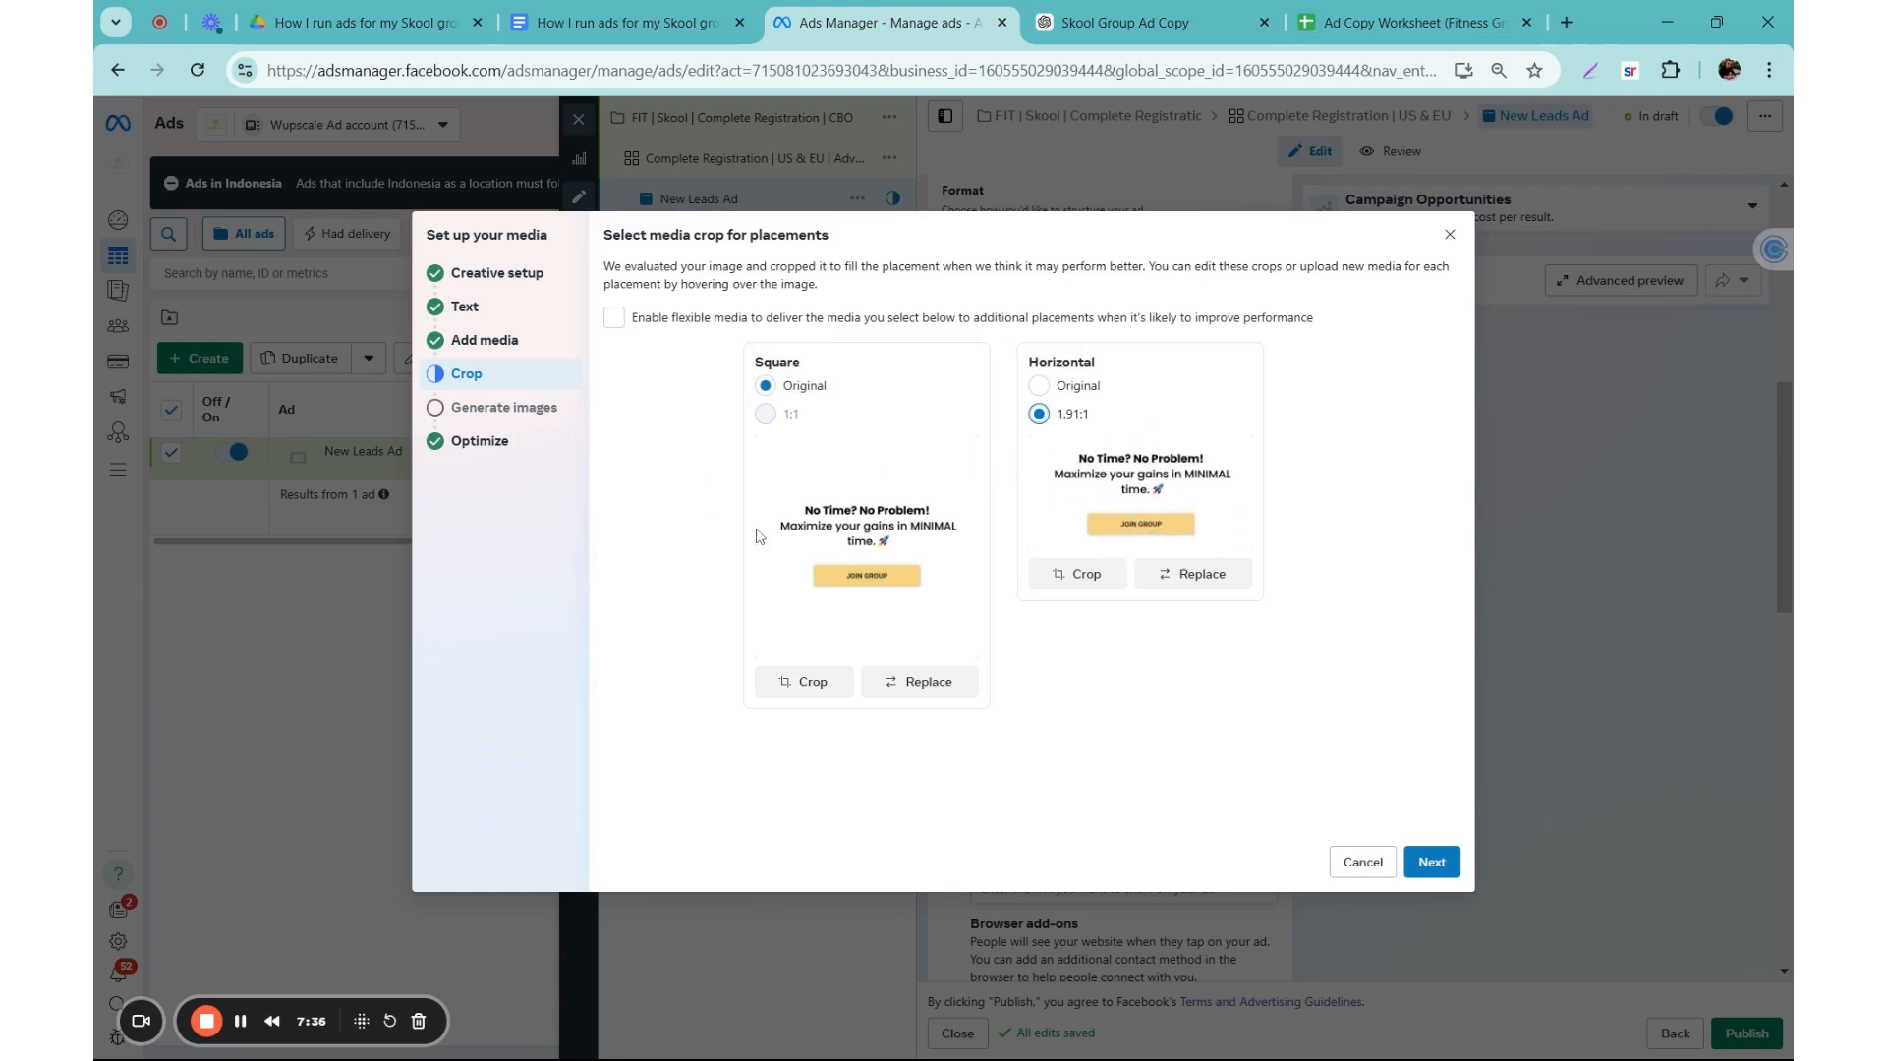
pyautogui.click(1430, 862)
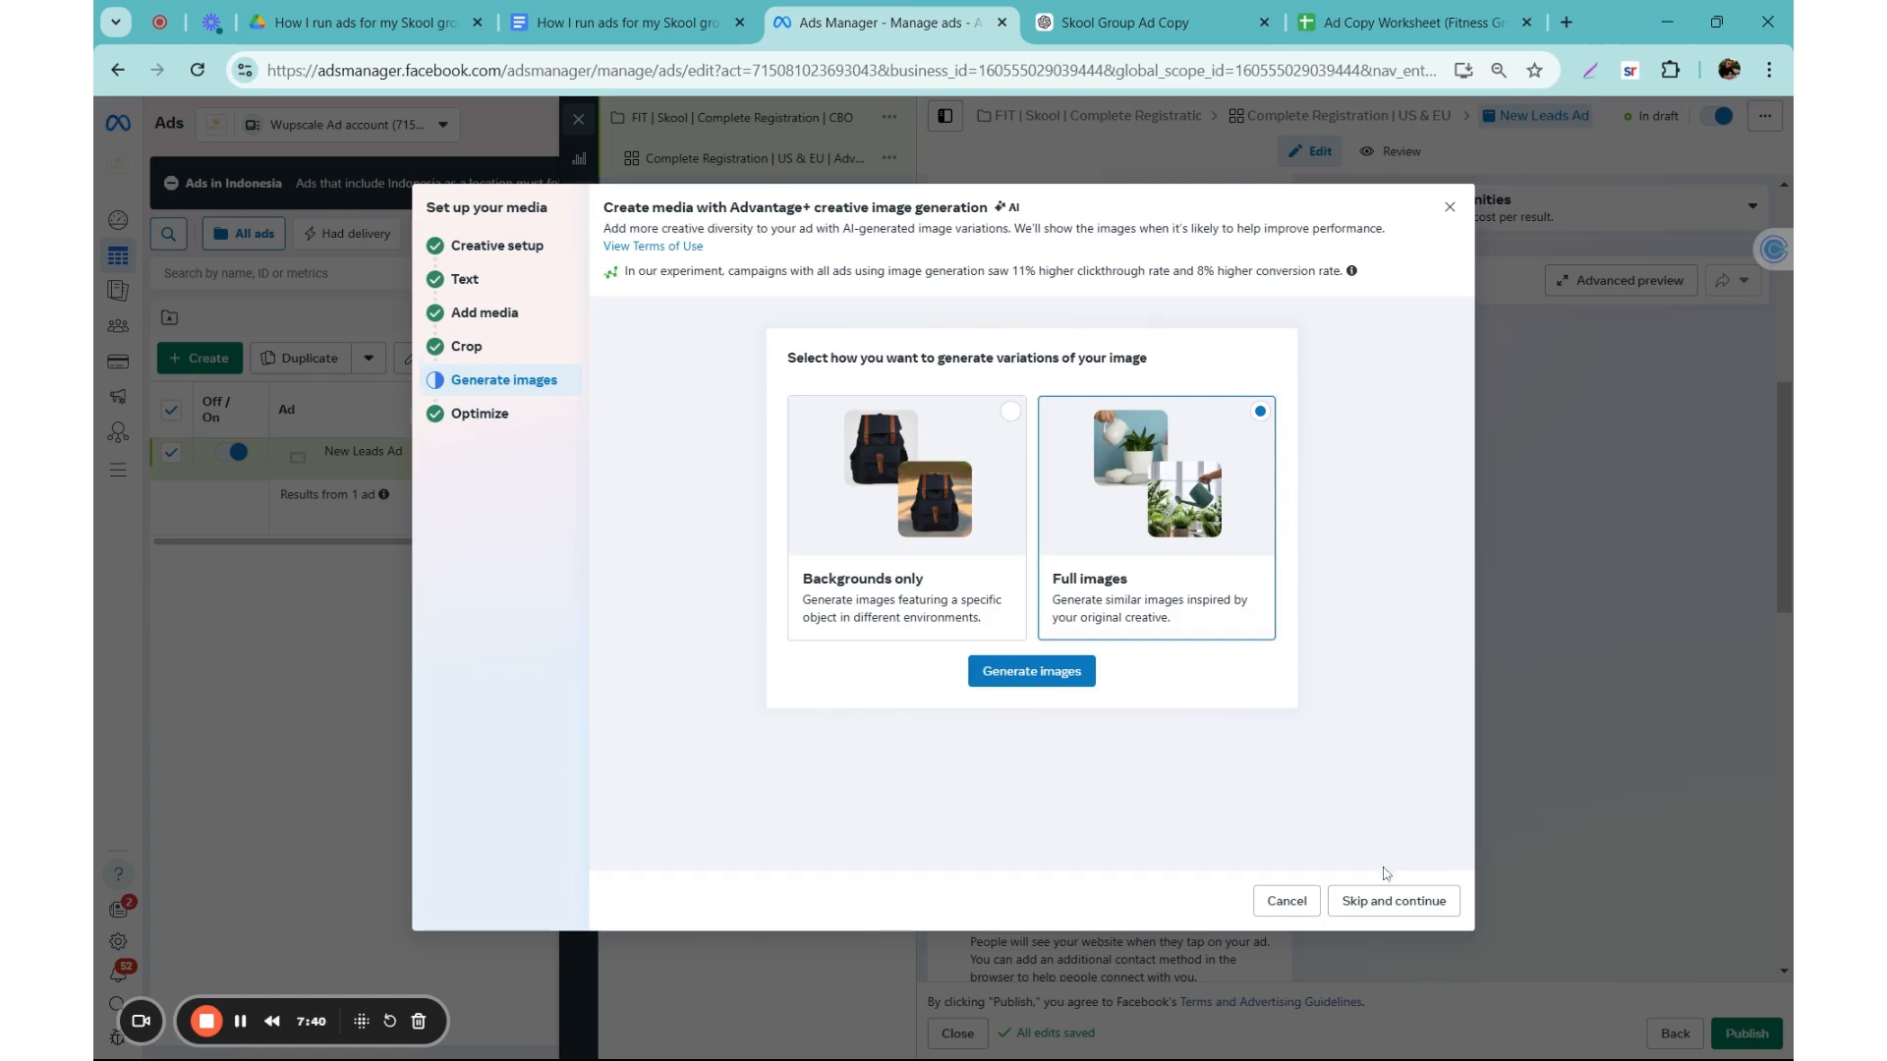
pyautogui.click(1386, 900)
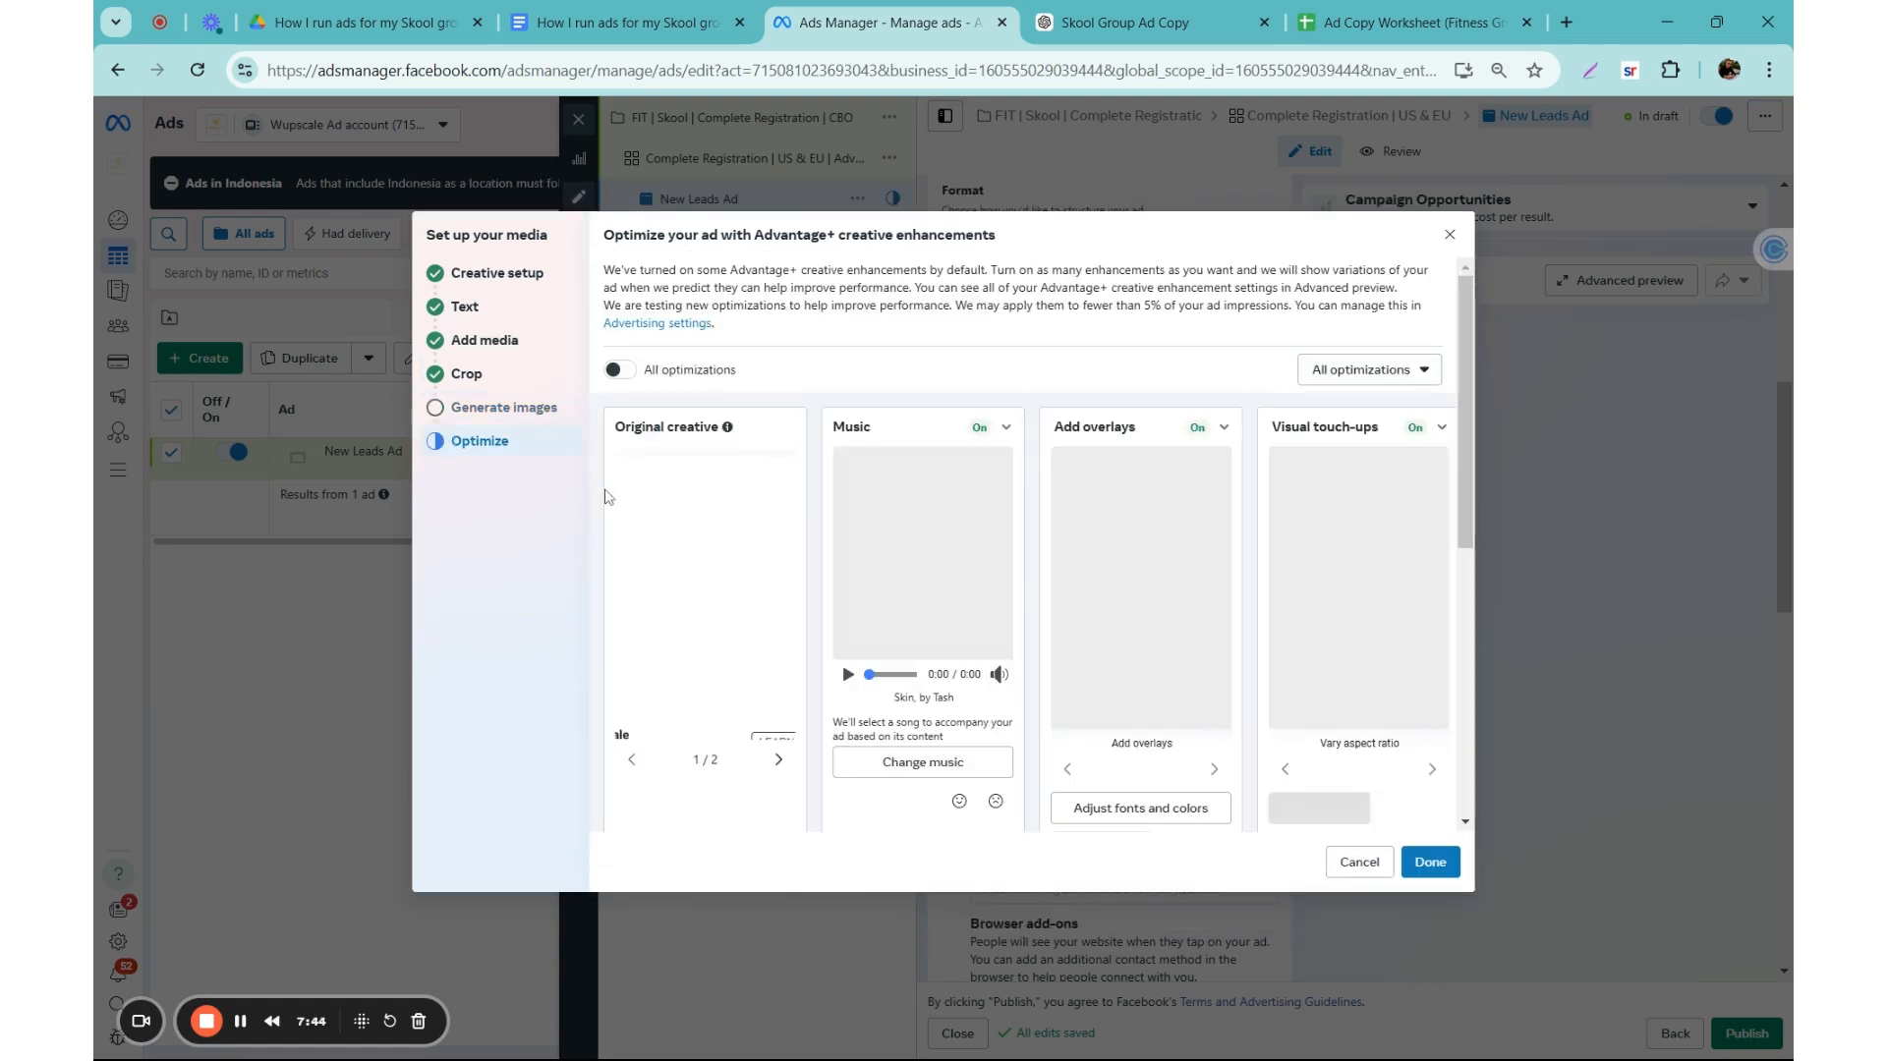
# Step: Turn off the Music, Add overlays and Text improvements enhancements and finish the ad's creative setup
pyautogui.scroll(-1, 588, 452)
pyautogui.scroll(2, 607, 462)
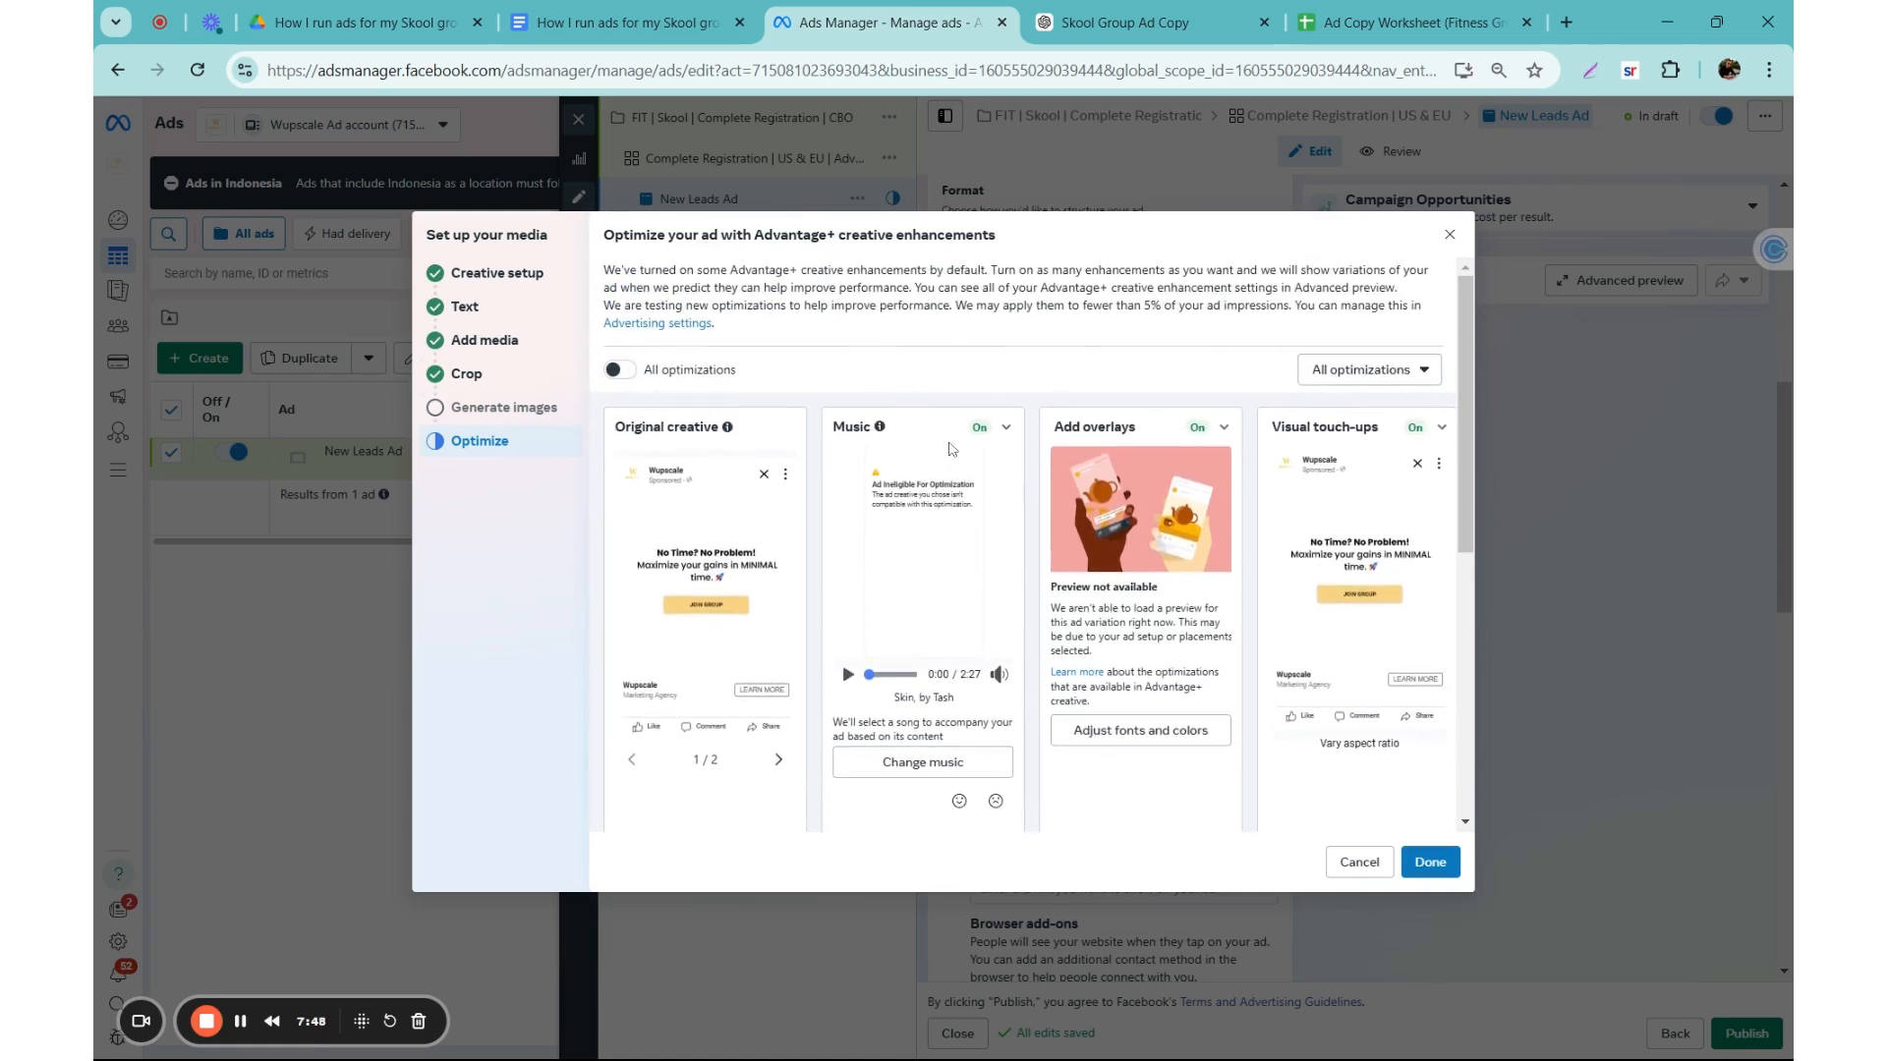
pyautogui.click(879, 428)
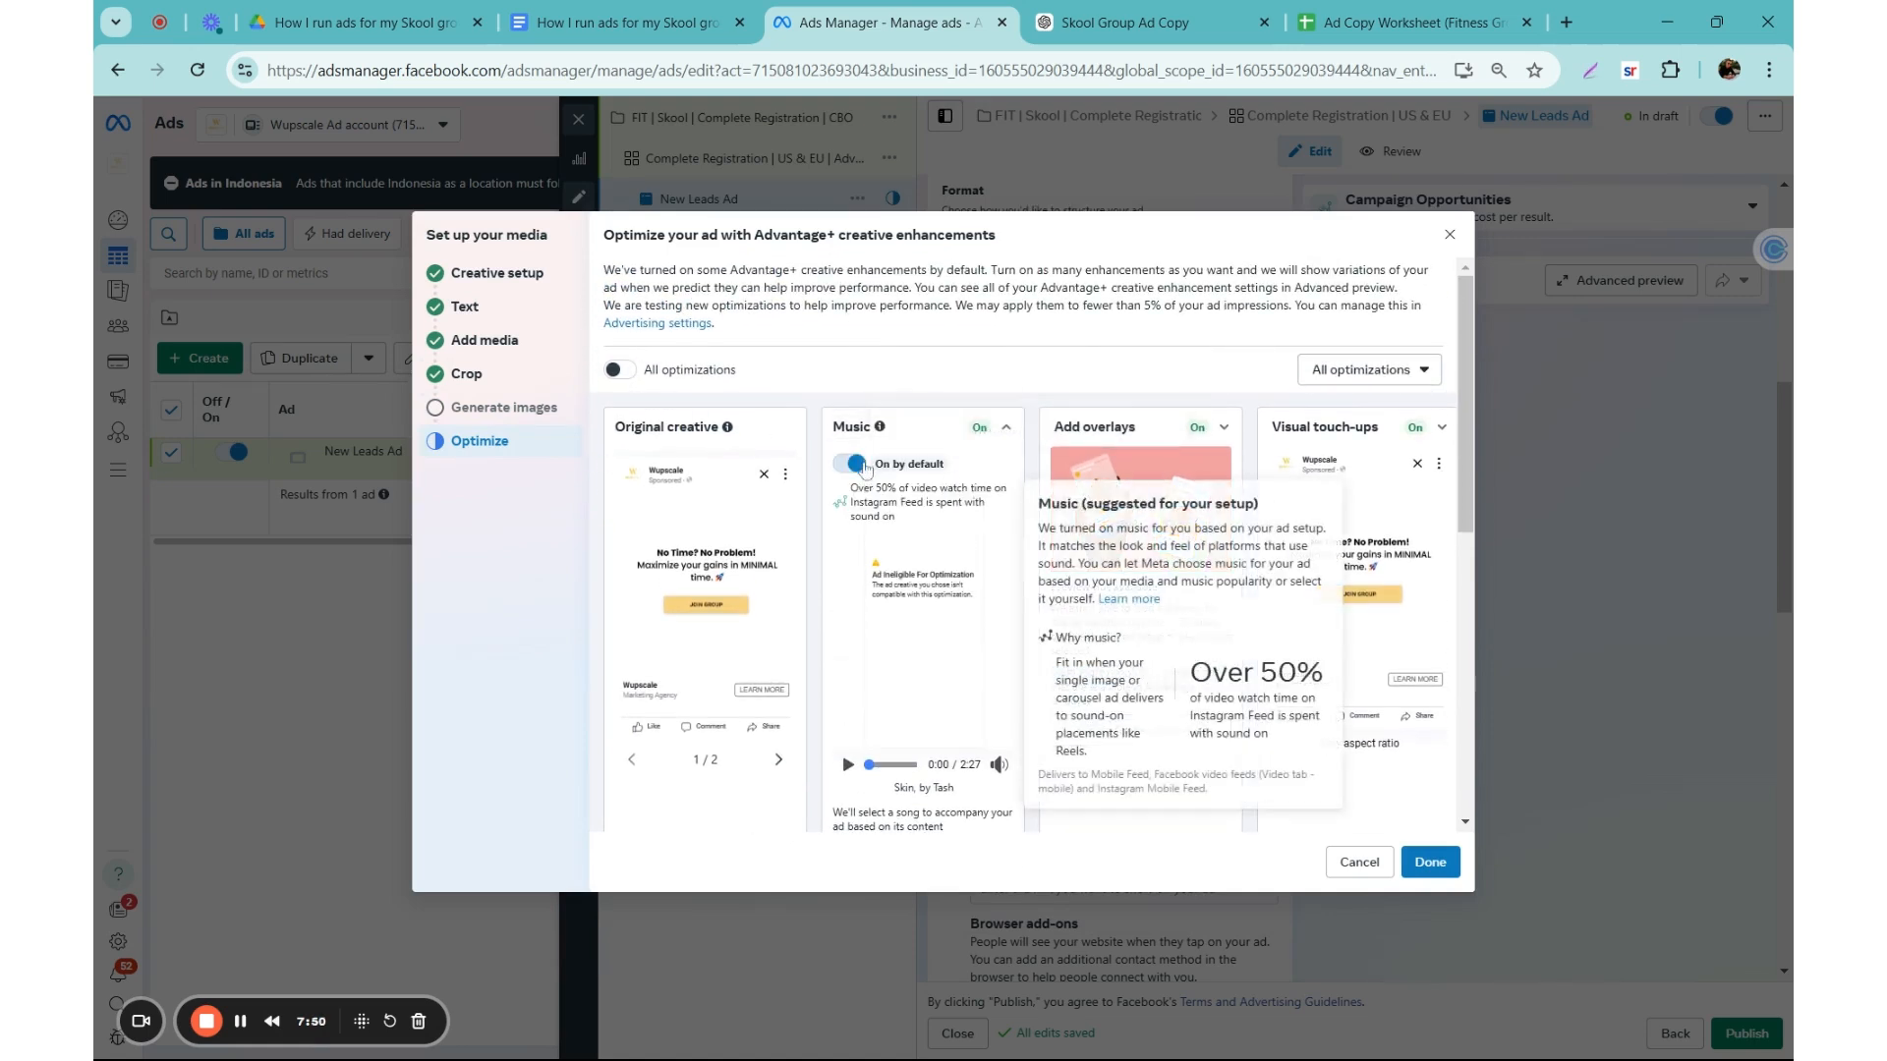
pyautogui.click(853, 463)
pyautogui.click(1144, 428)
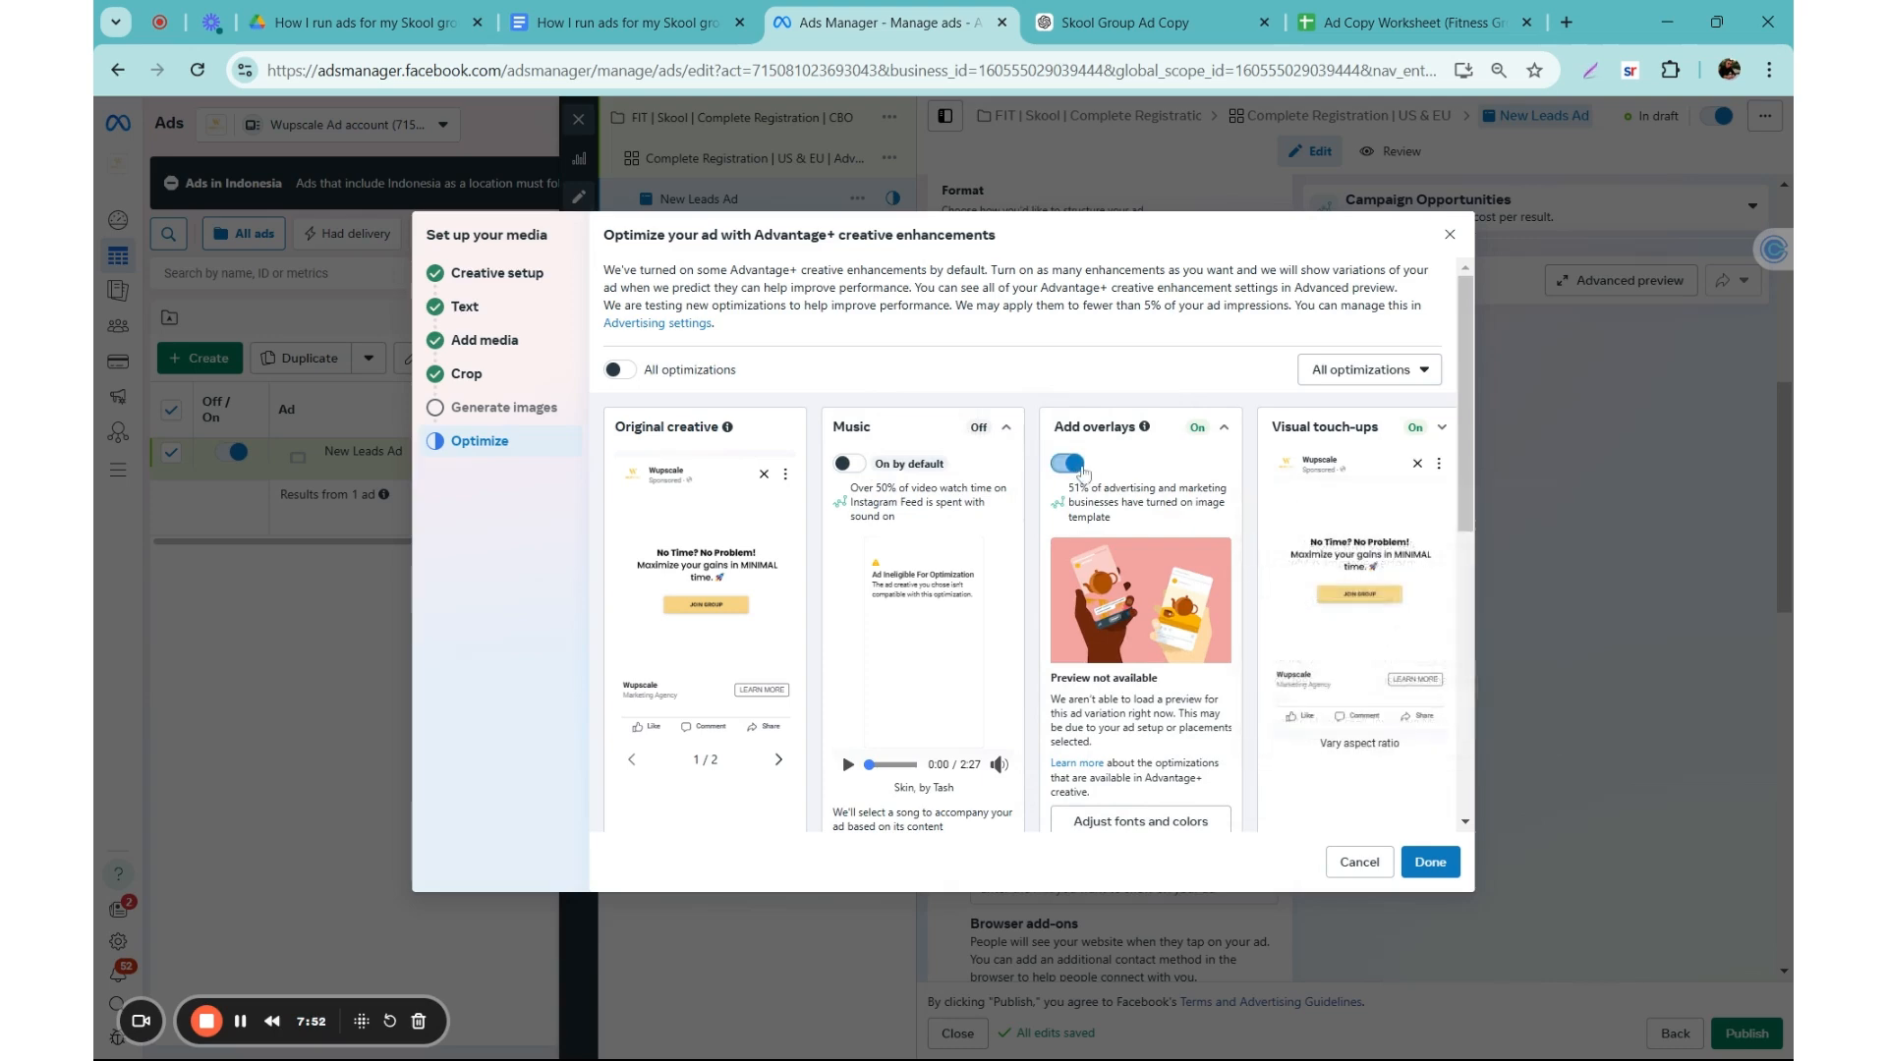
pyautogui.scroll(-5, 715, 370)
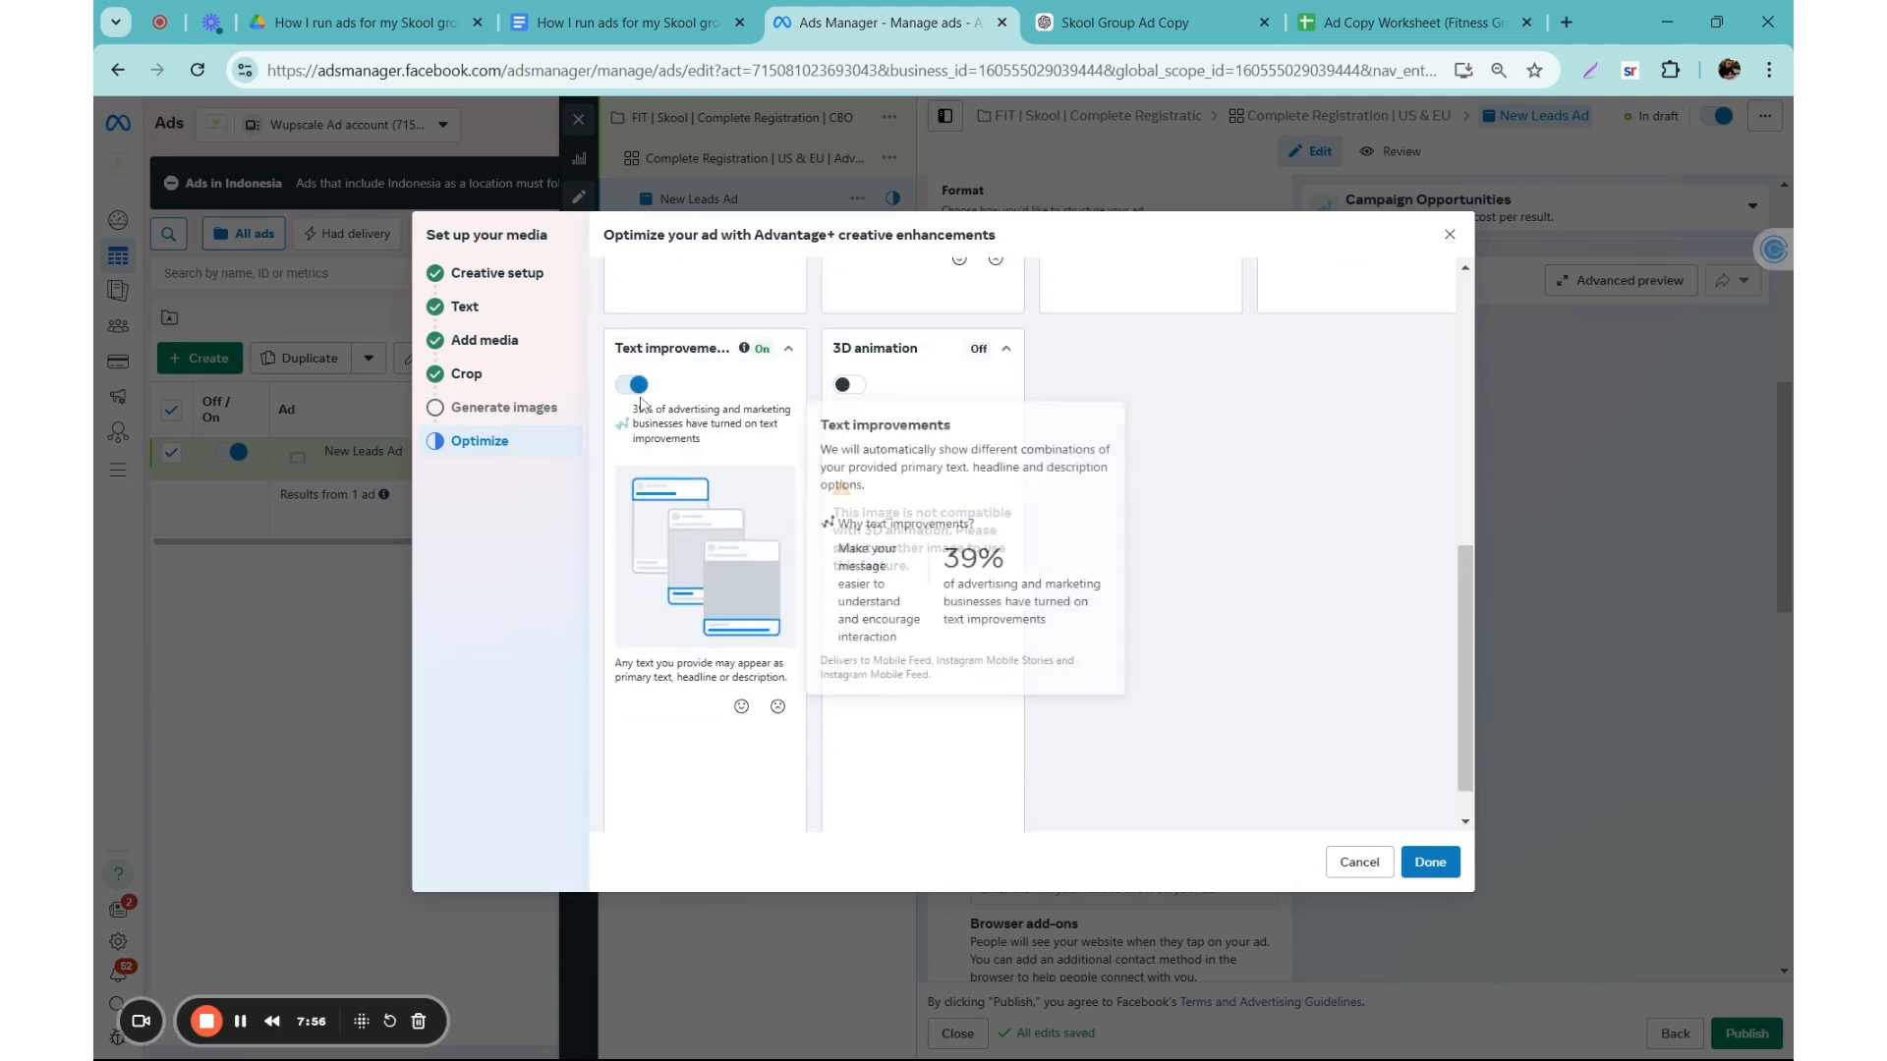
pyautogui.click(634, 384)
pyautogui.scroll(3, 1137, 548)
pyautogui.click(1431, 863)
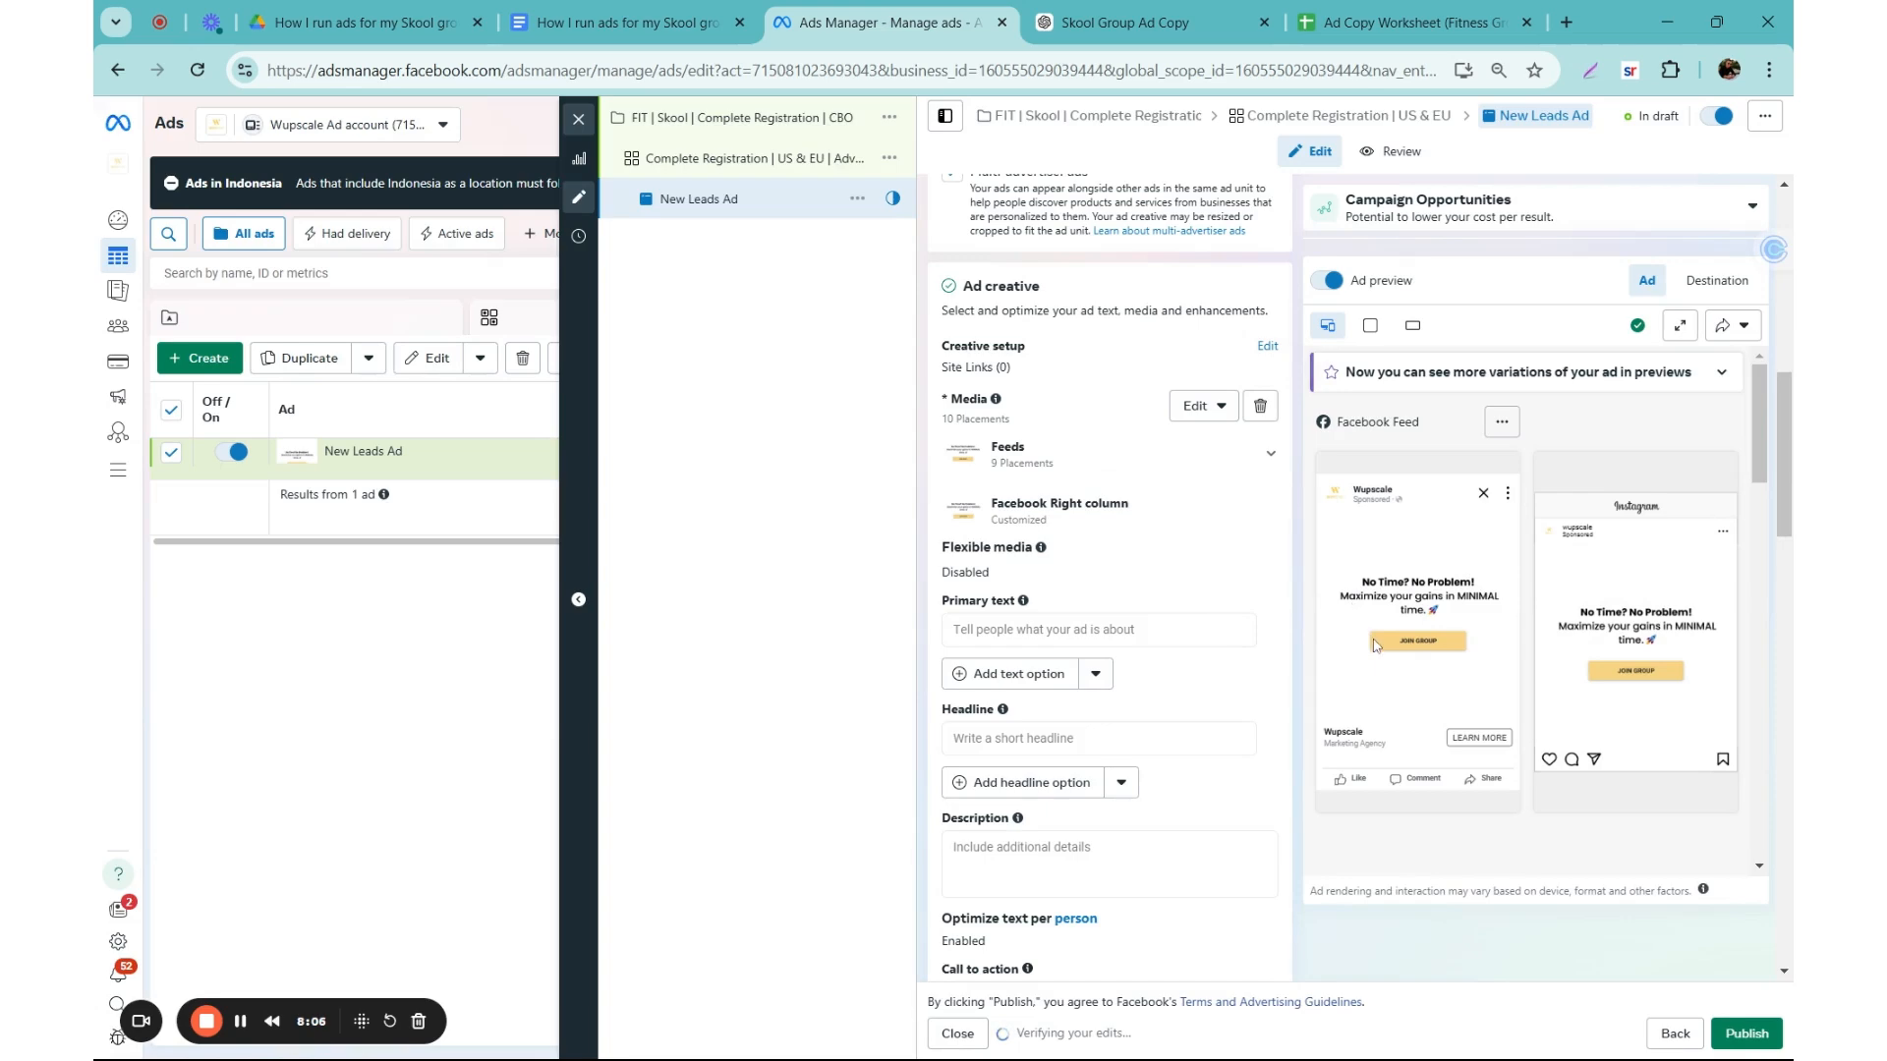
# Step: Review the primary text variations in the ChatGPT conversation Skool Group Ad Copy and close that page
pyautogui.click(1081, 629)
pyautogui.scroll(-1, 1013, 603)
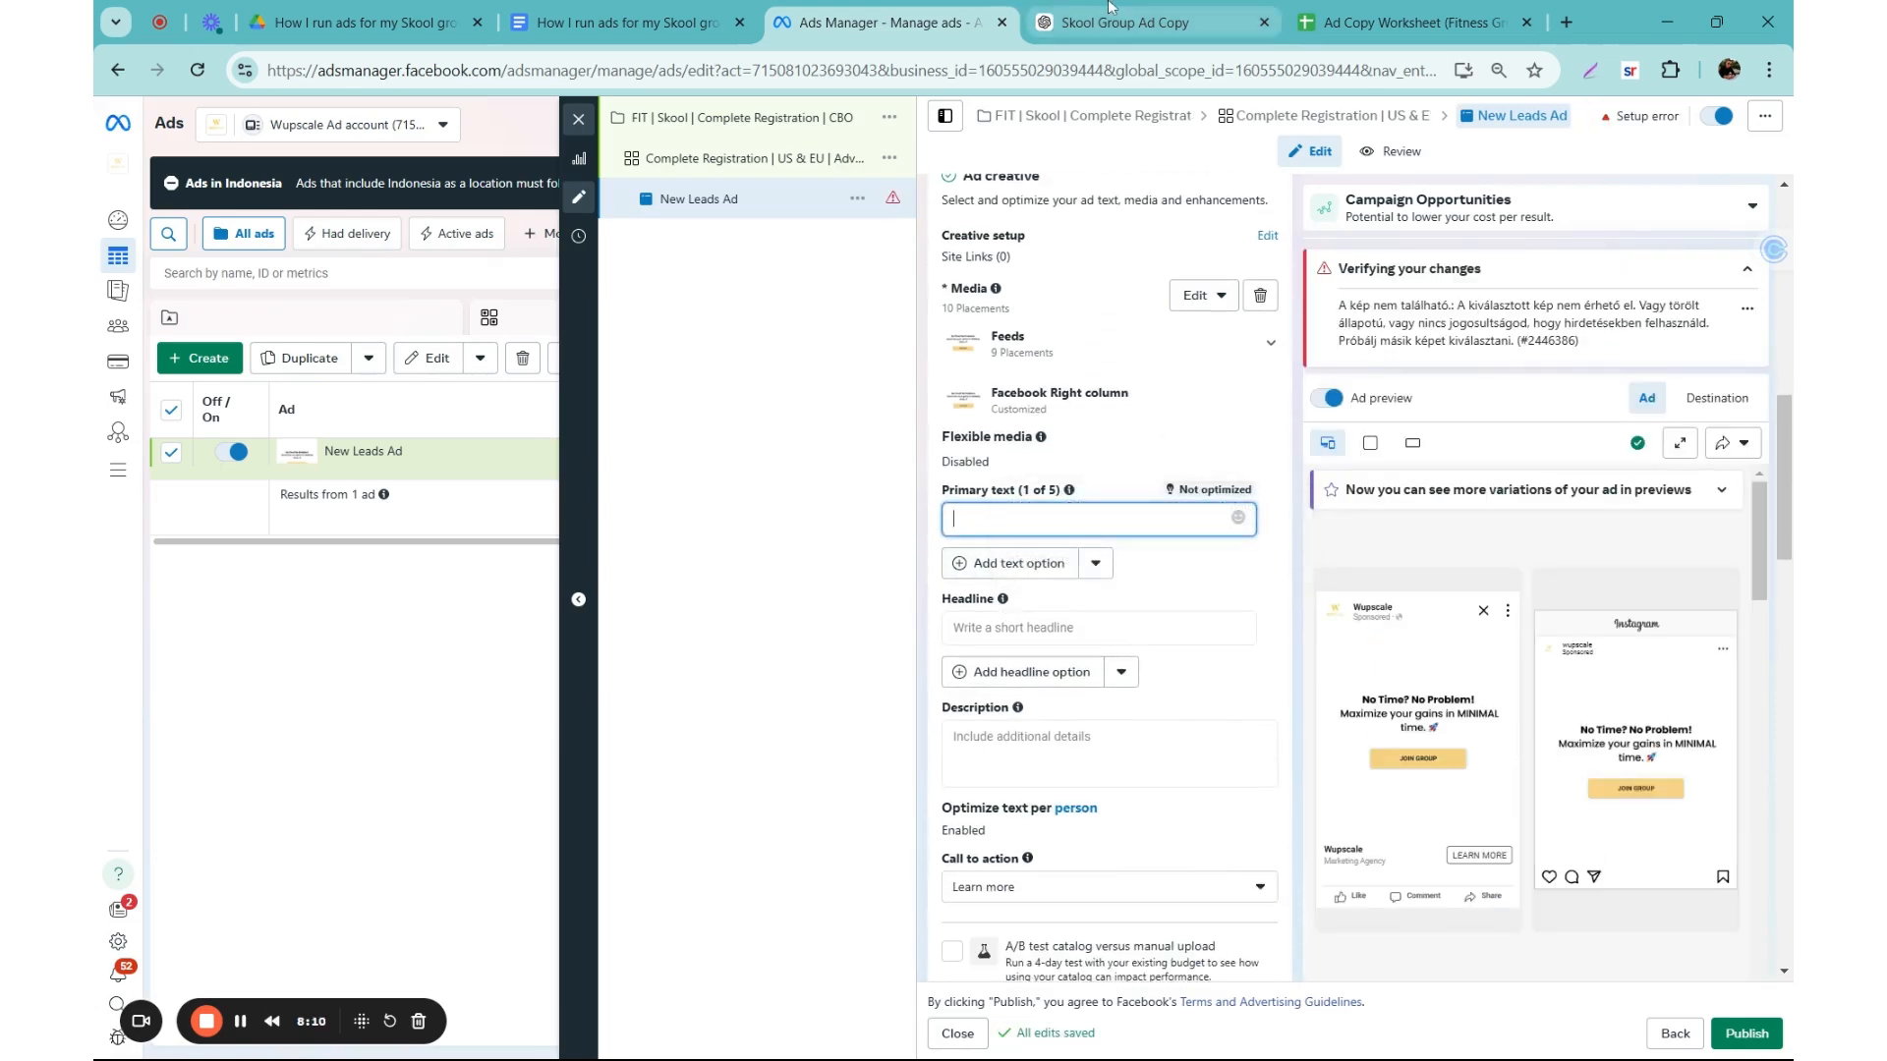
pyautogui.click(1039, 12)
pyautogui.moveTo(639, 200); pyautogui.dragTo(795, 258)
pyautogui.hotkey('ctrl', 'c')
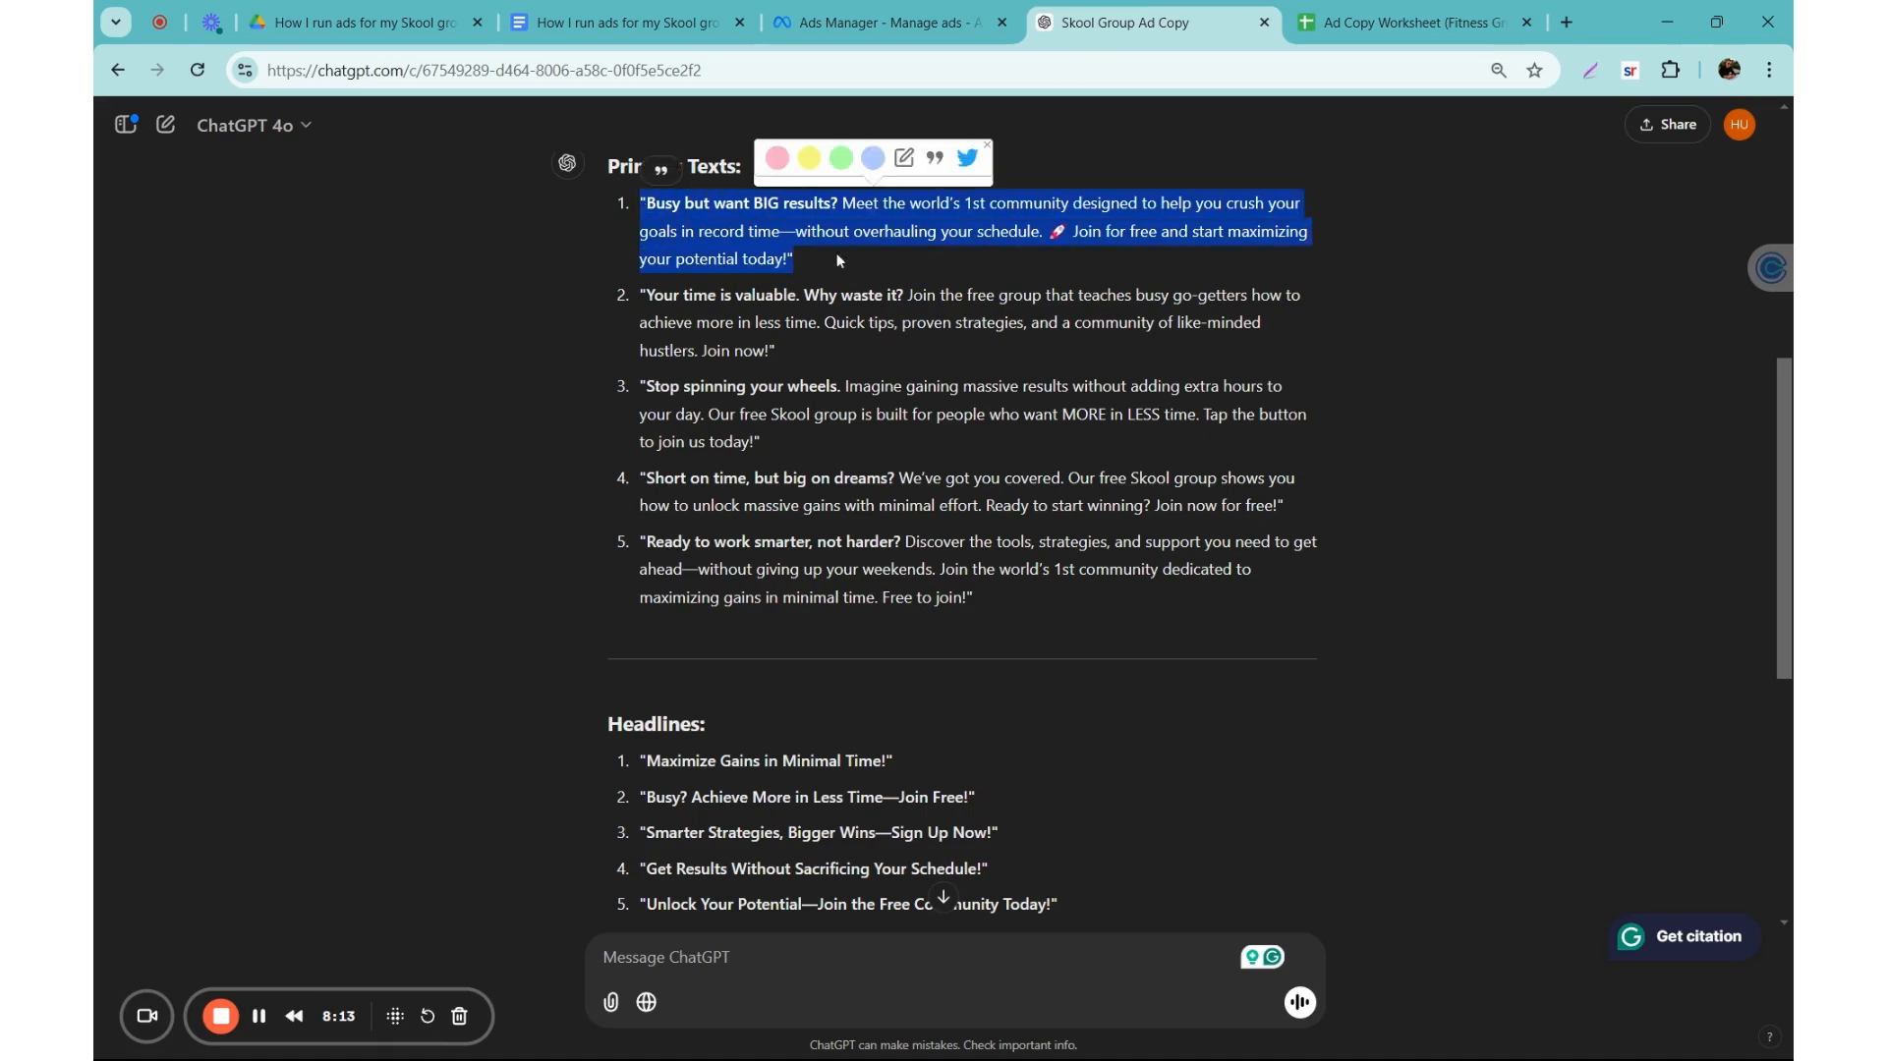
pyautogui.click(634, 238)
pyautogui.moveTo(676, 260); pyautogui.dragTo(778, 351)
pyautogui.click(821, 463)
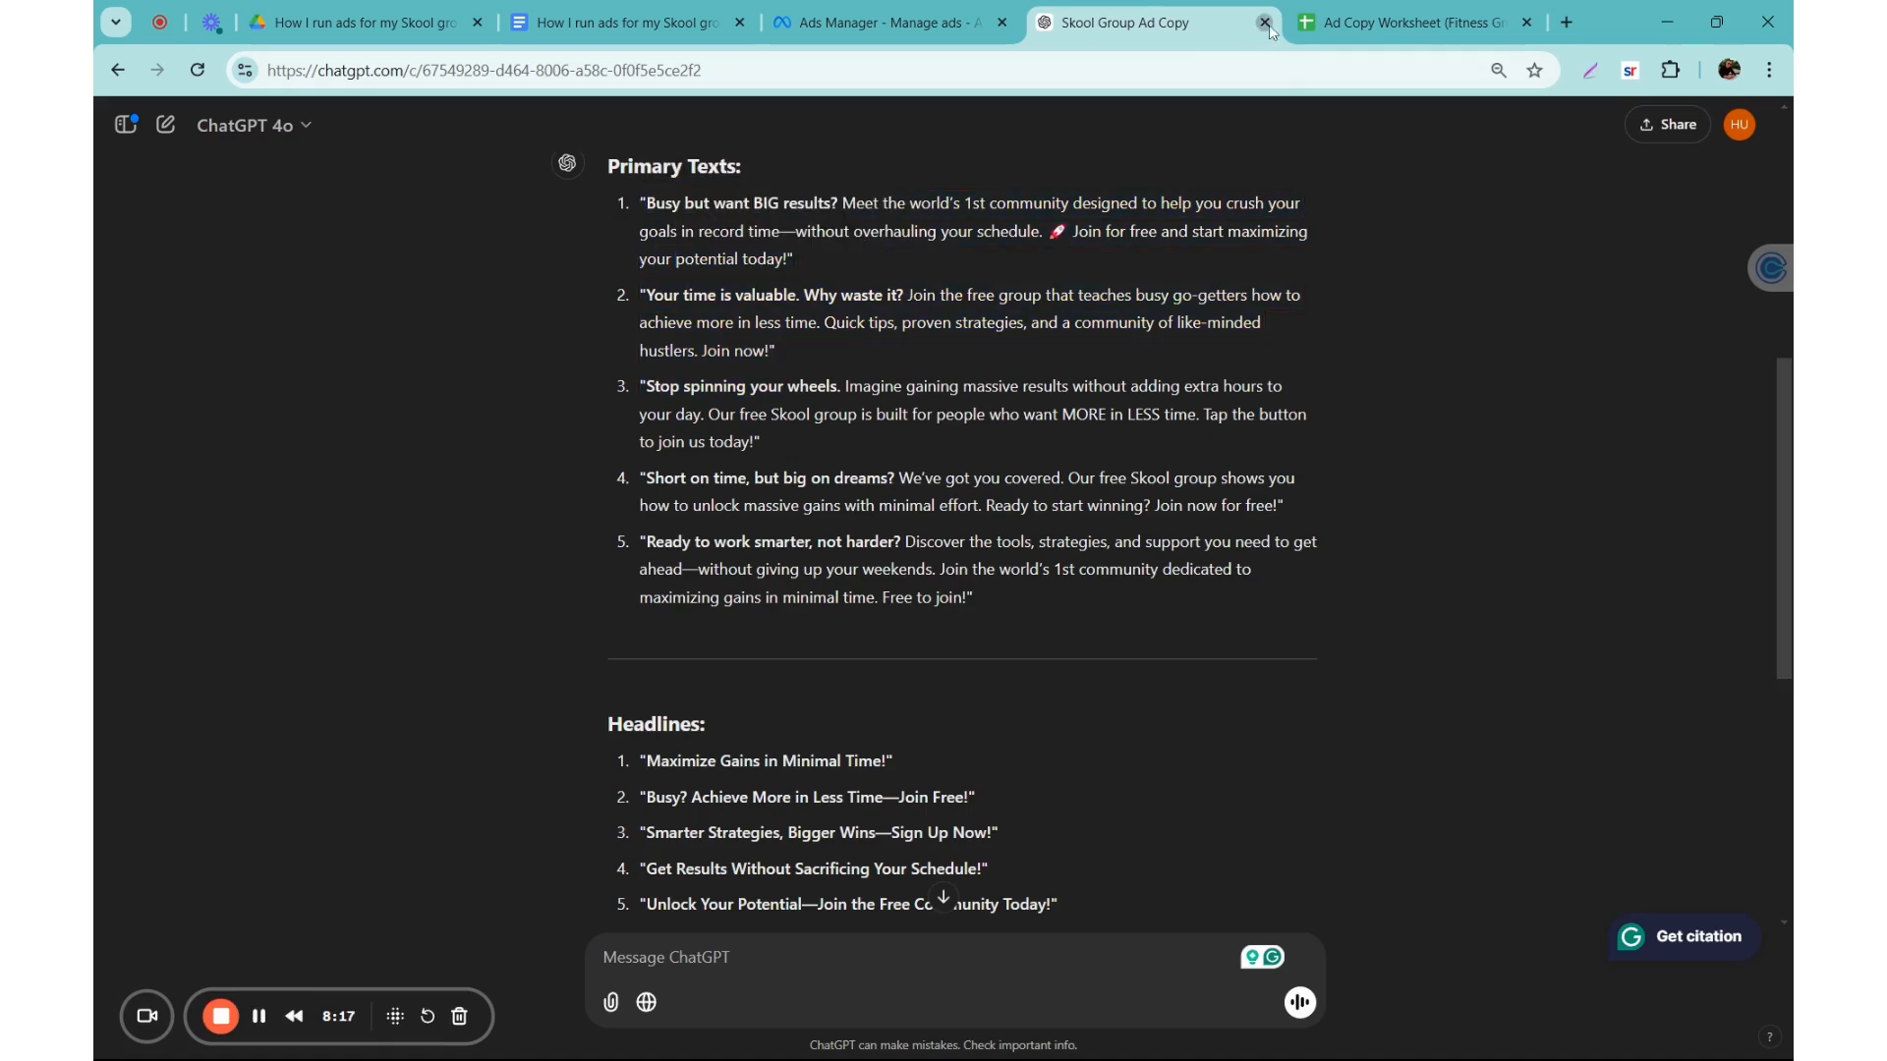
pyautogui.click(1265, 23)
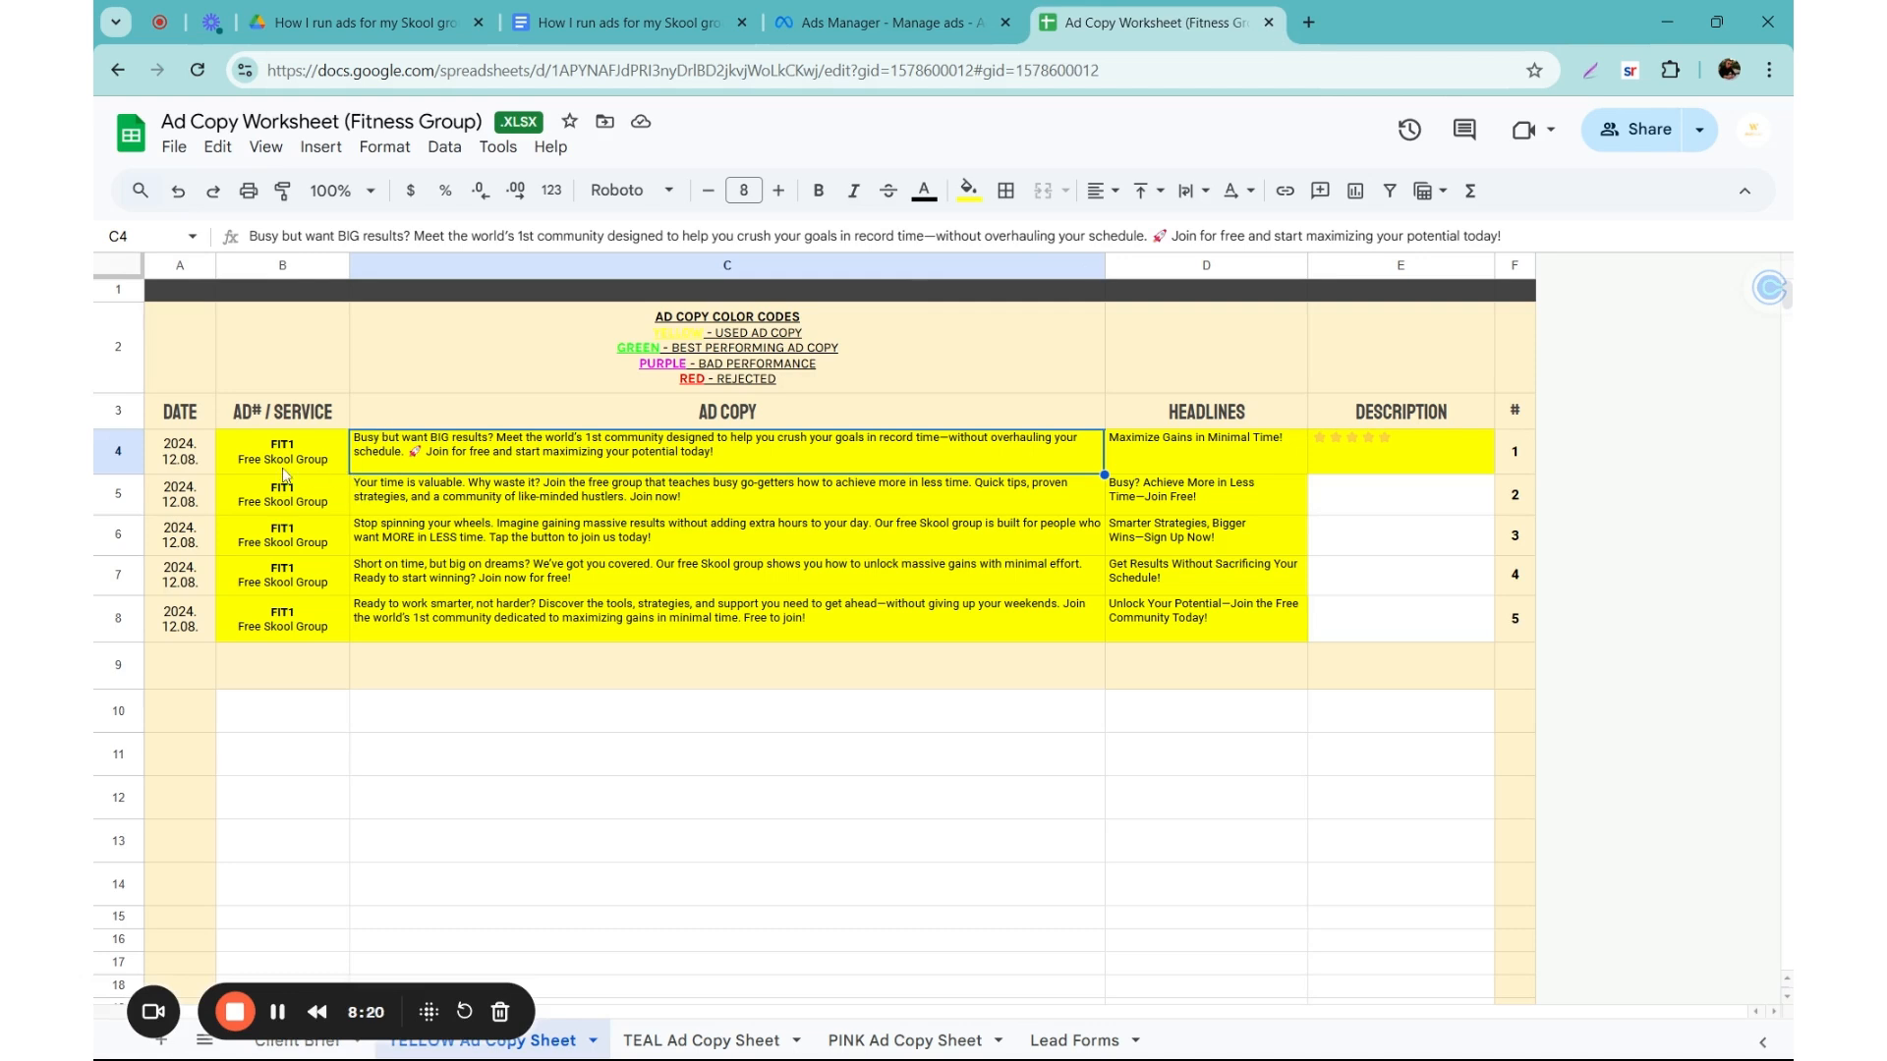
# Step: Copy the first ad copy, "Busy but want BIG results?", from the Ad Copy Worksheet into the ad's primary text in Ads Manager
pyautogui.click(481, 492)
pyautogui.click(476, 468)
pyautogui.click(880, 21)
pyautogui.hotkey('ctrl', 'v')
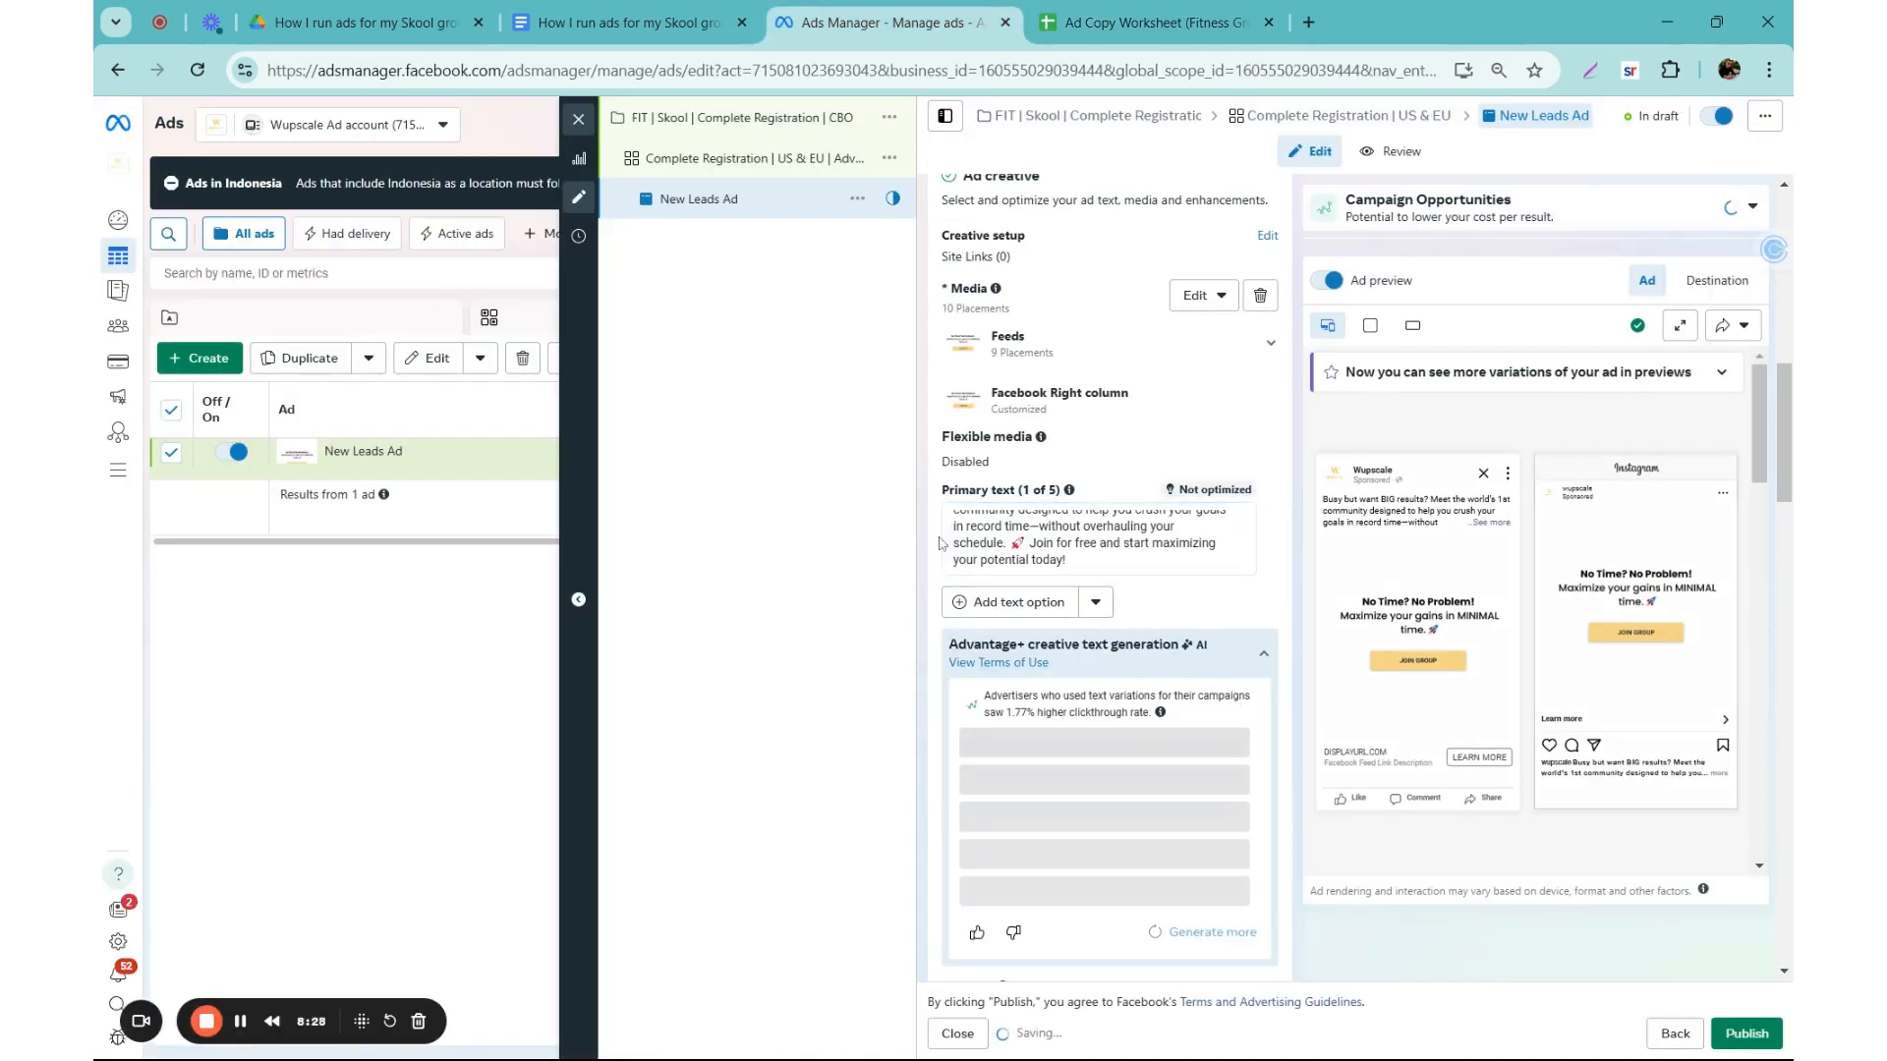
# Step: Add a second primary text option with the worksheet's ad copy beginning "Your time is valuable. Why waste it?"
pyautogui.scroll(-1, 941, 545)
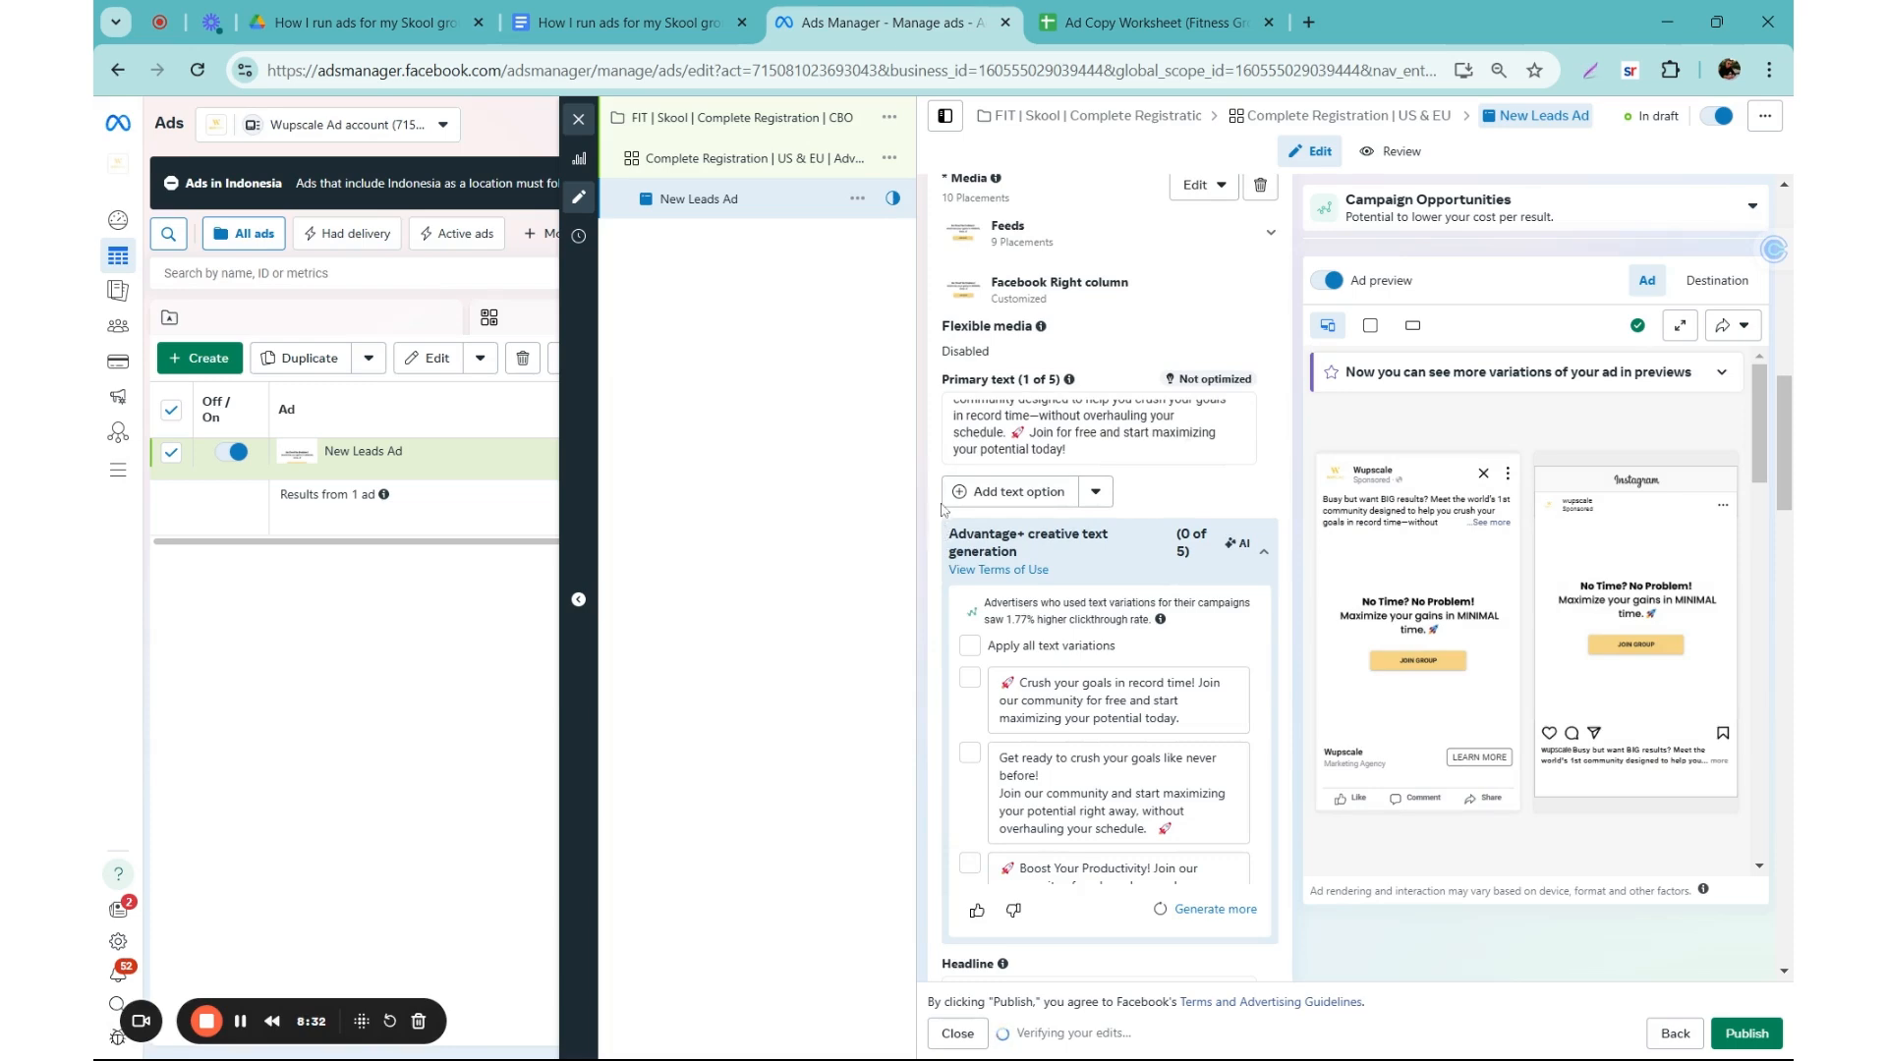
pyautogui.click(1056, 10)
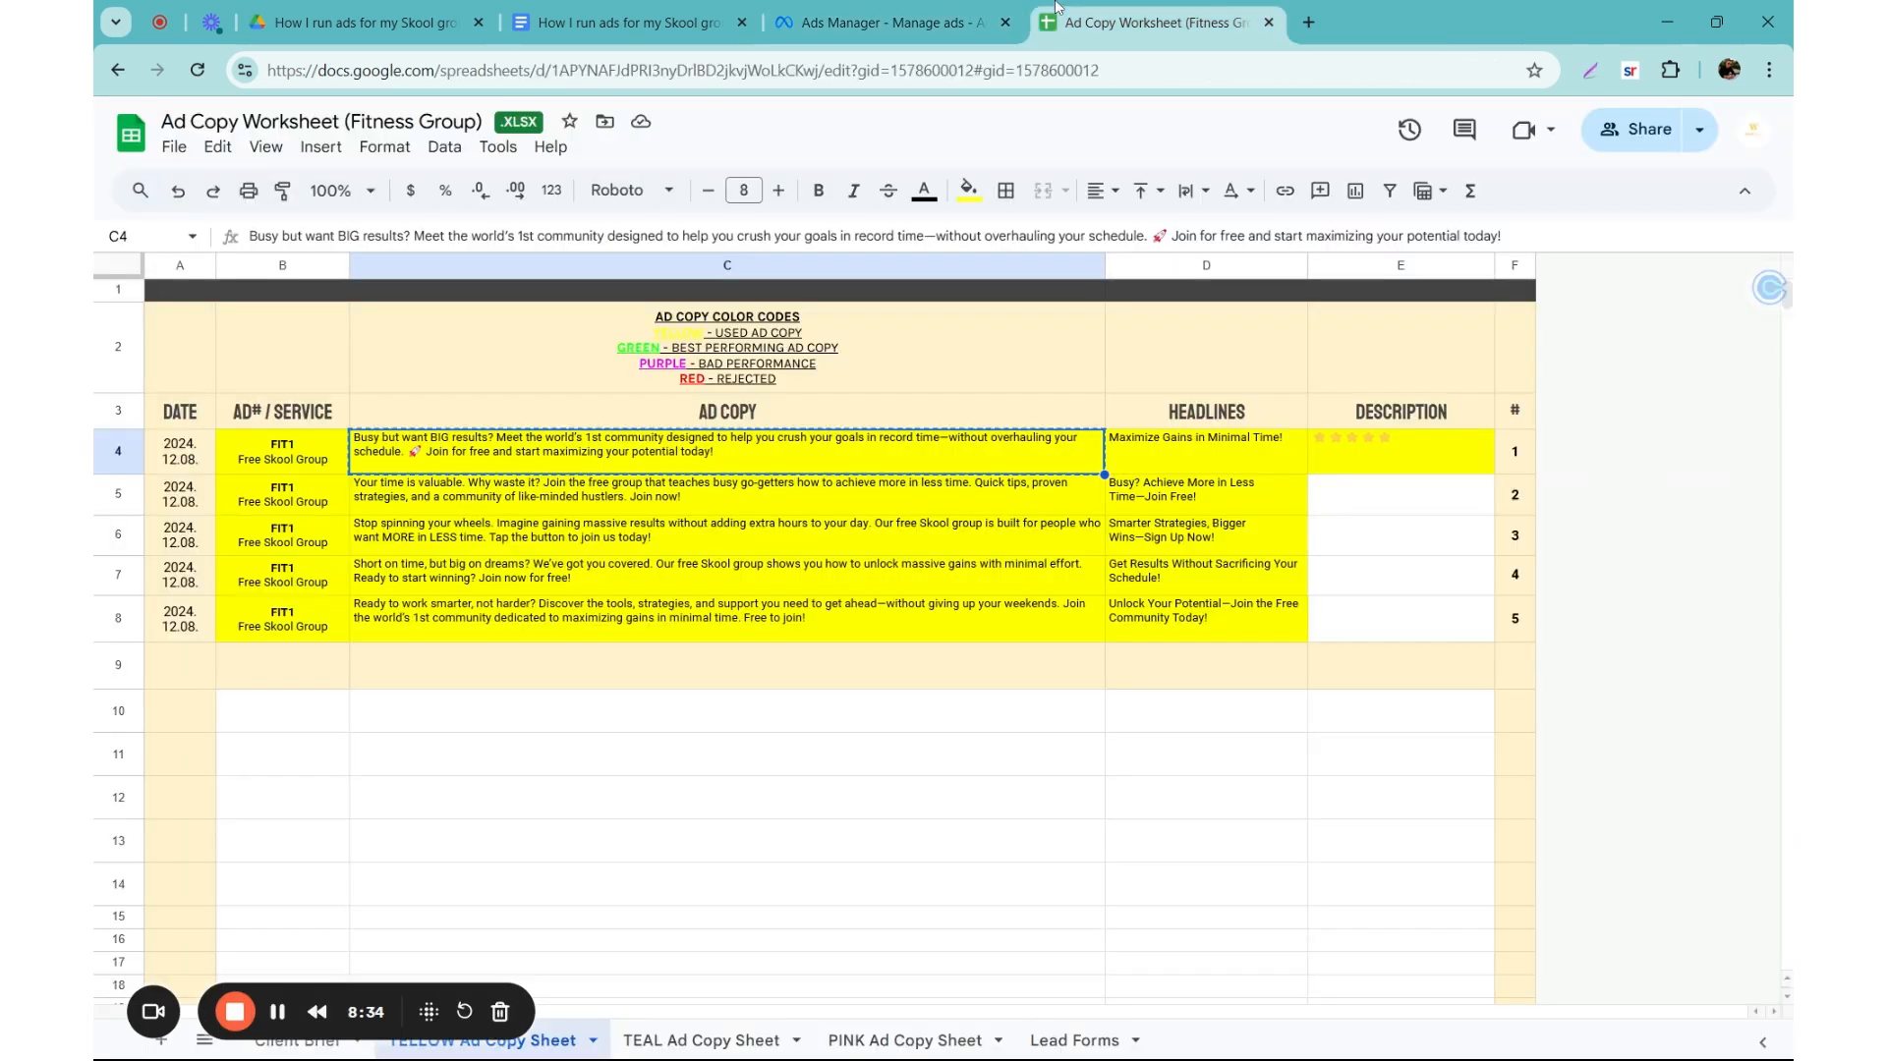
pyautogui.click(533, 495)
pyautogui.hotkey('ctrl', 'c')
pyautogui.click(884, 21)
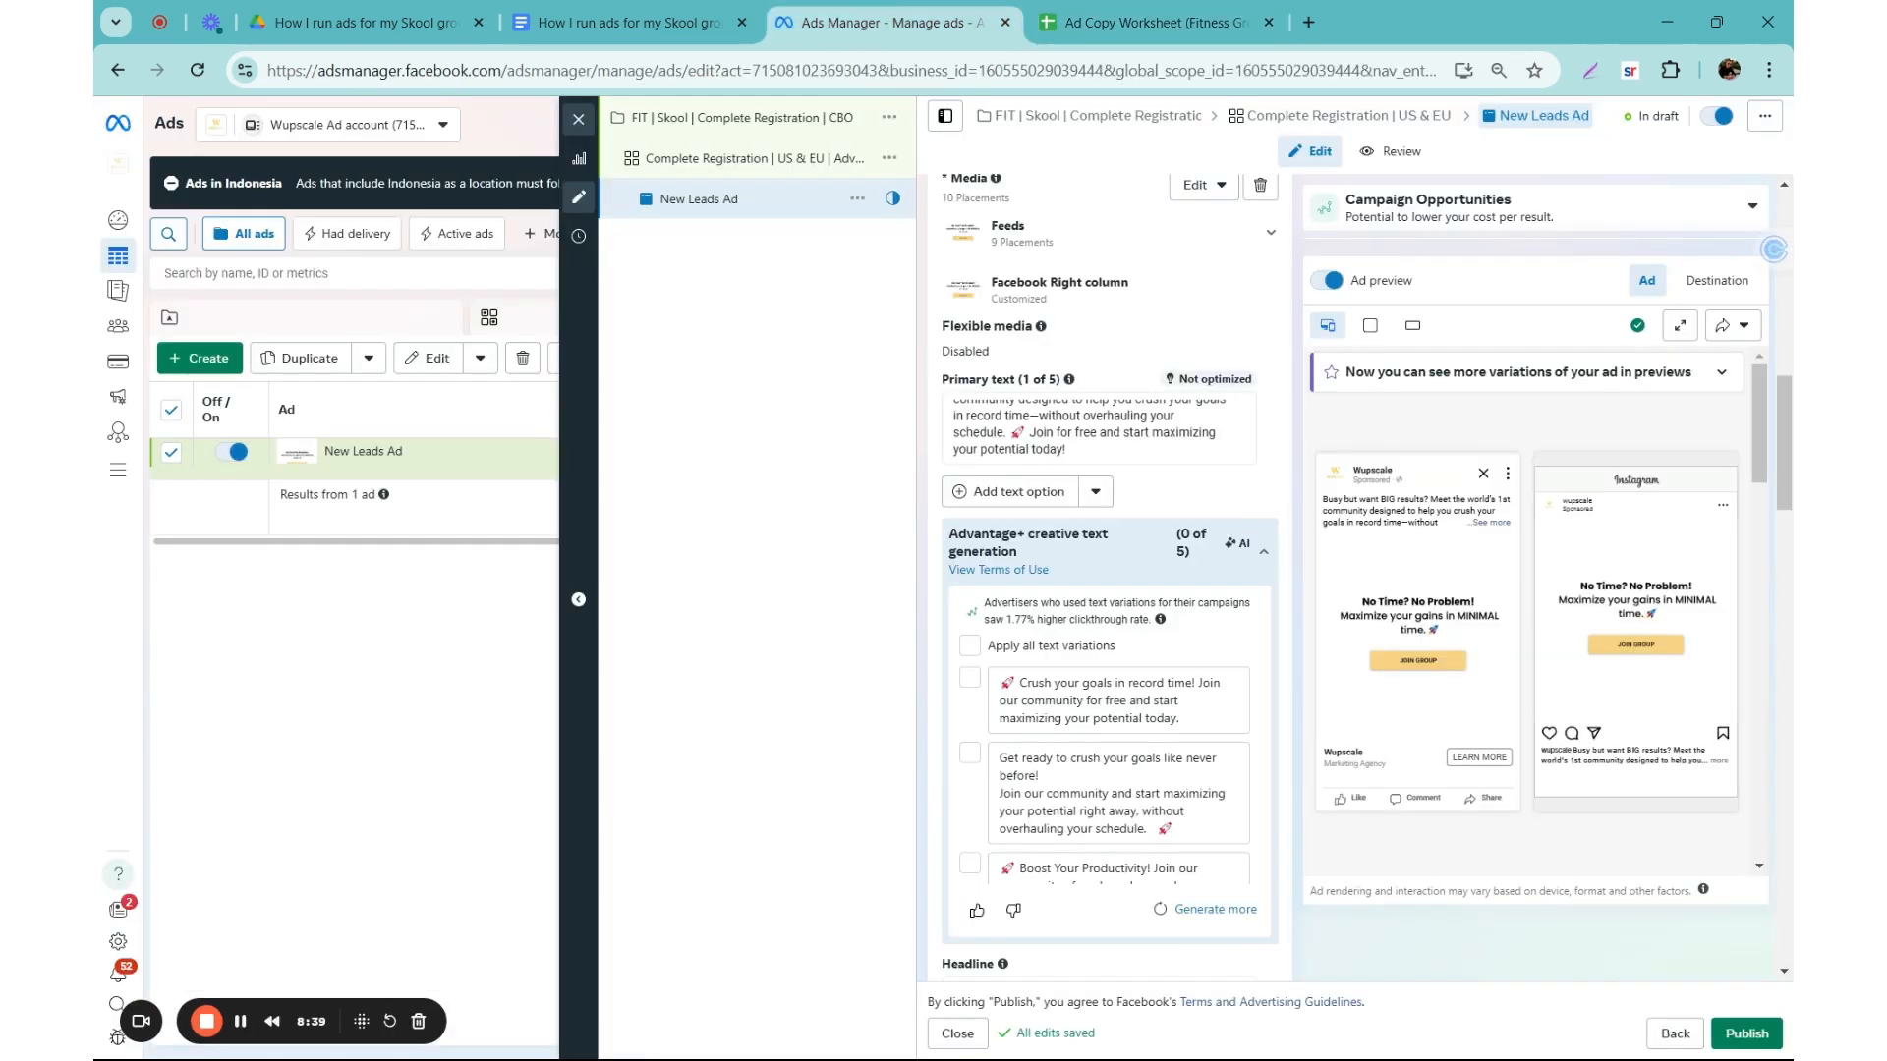
pyautogui.click(1010, 499)
pyautogui.hotkey('ctrl', 'v')
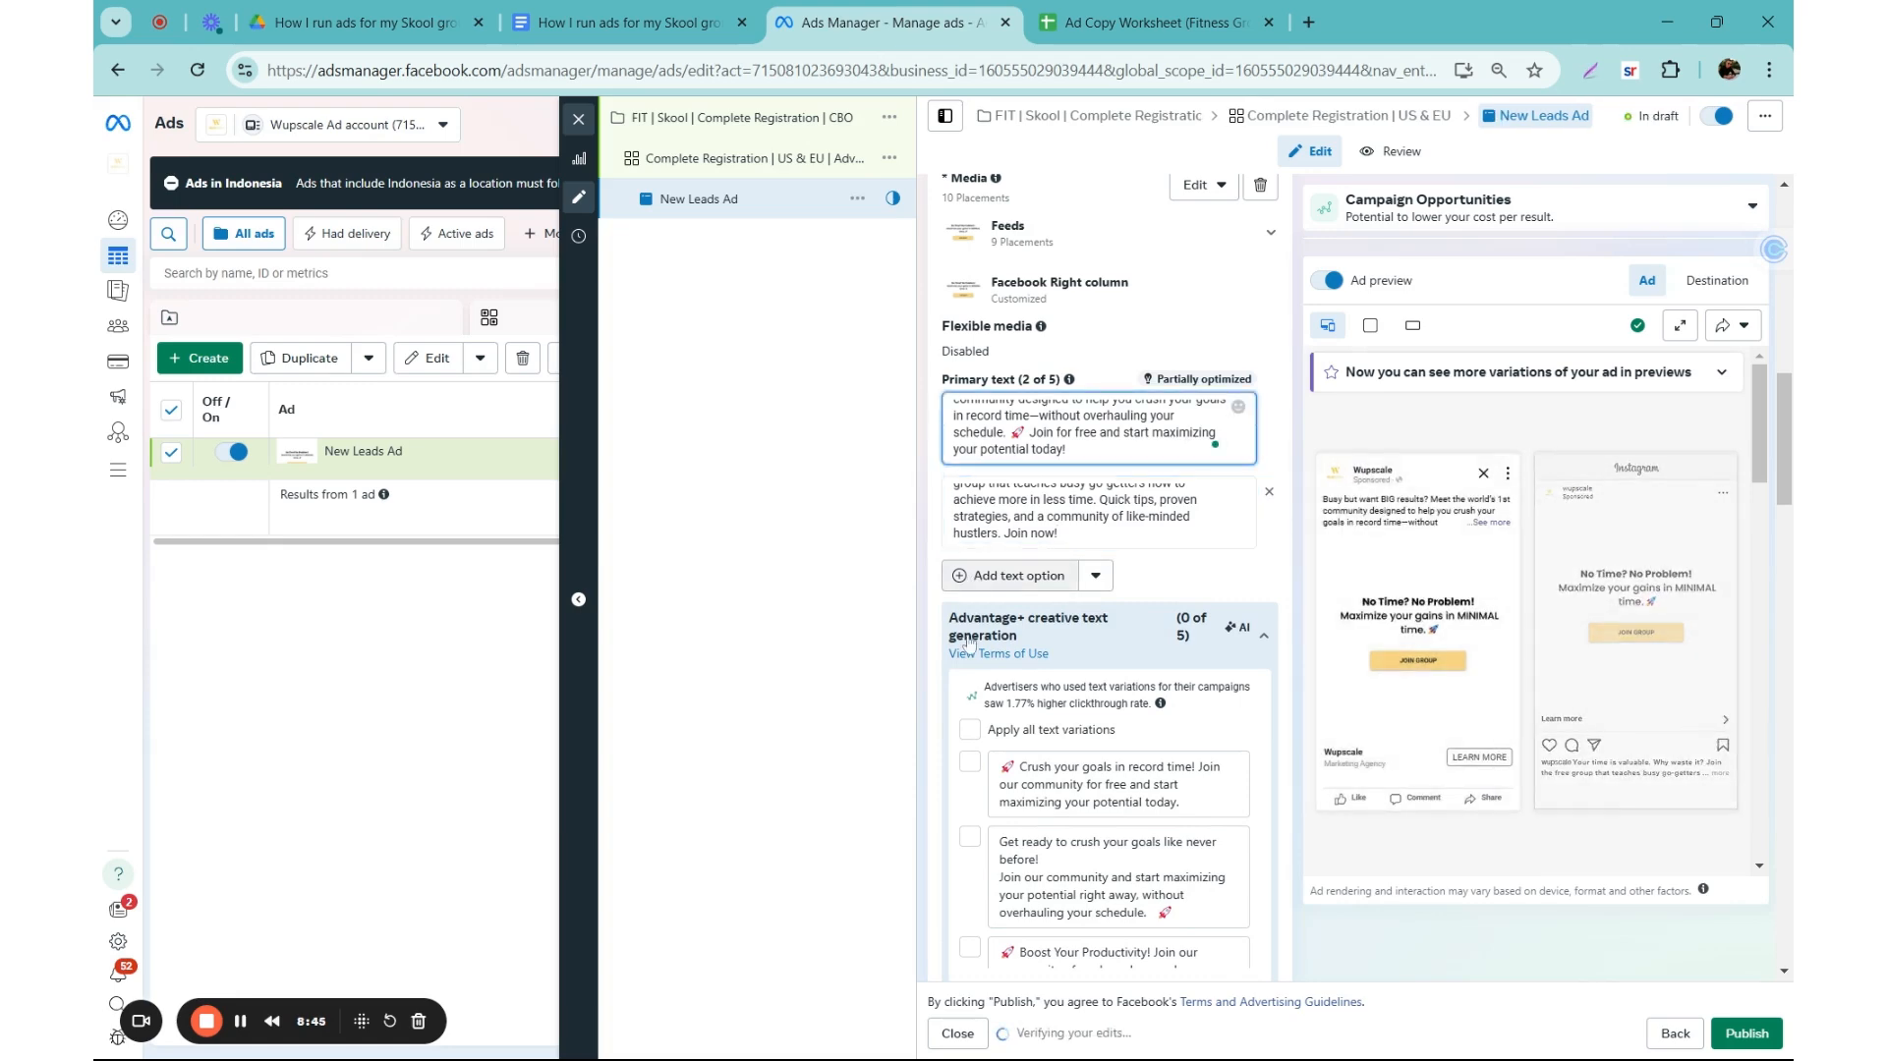
# Step: Add a third primary text option with the worksheet's ad copy beginning "Stop spinning your wheels."
pyautogui.click(1010, 575)
pyautogui.click(1150, 22)
pyautogui.click(698, 528)
pyautogui.hotkey('ctrl', 'c')
pyautogui.click(880, 21)
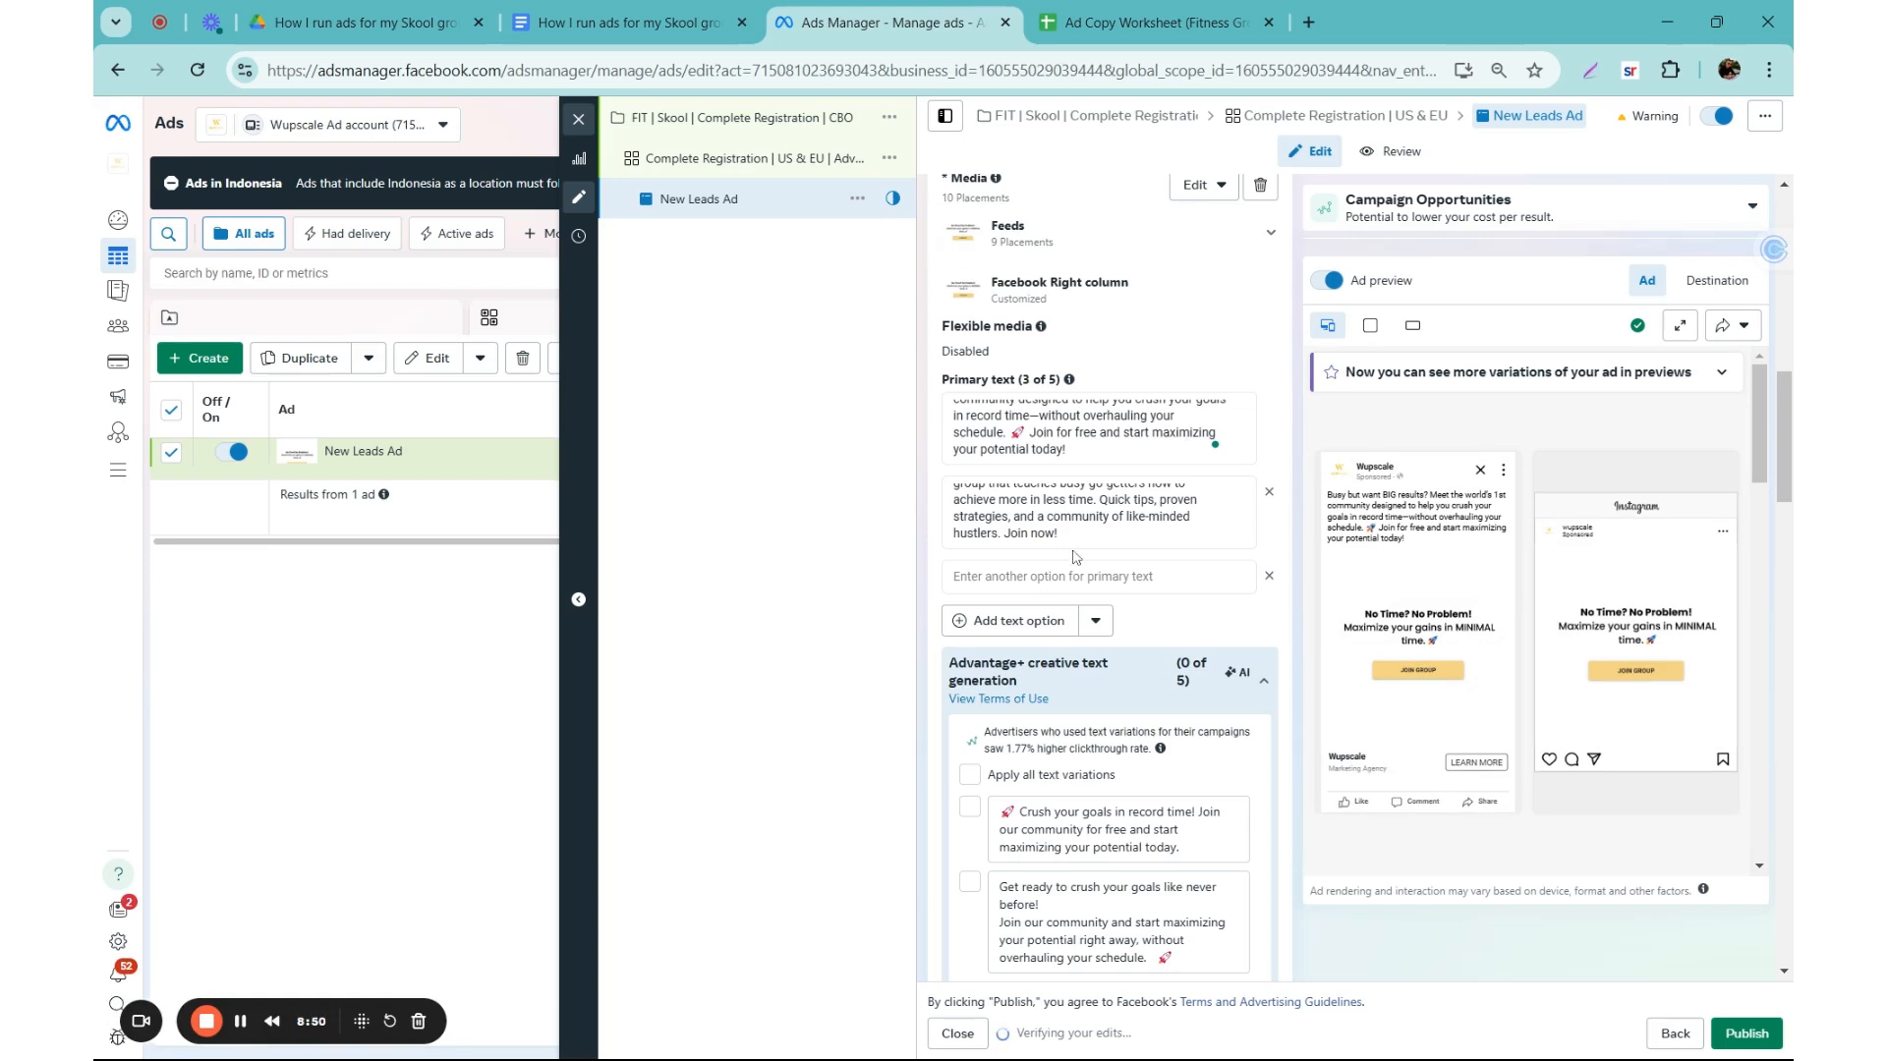
pyautogui.click(1075, 576)
pyautogui.hotkey('ctrl', 'v')
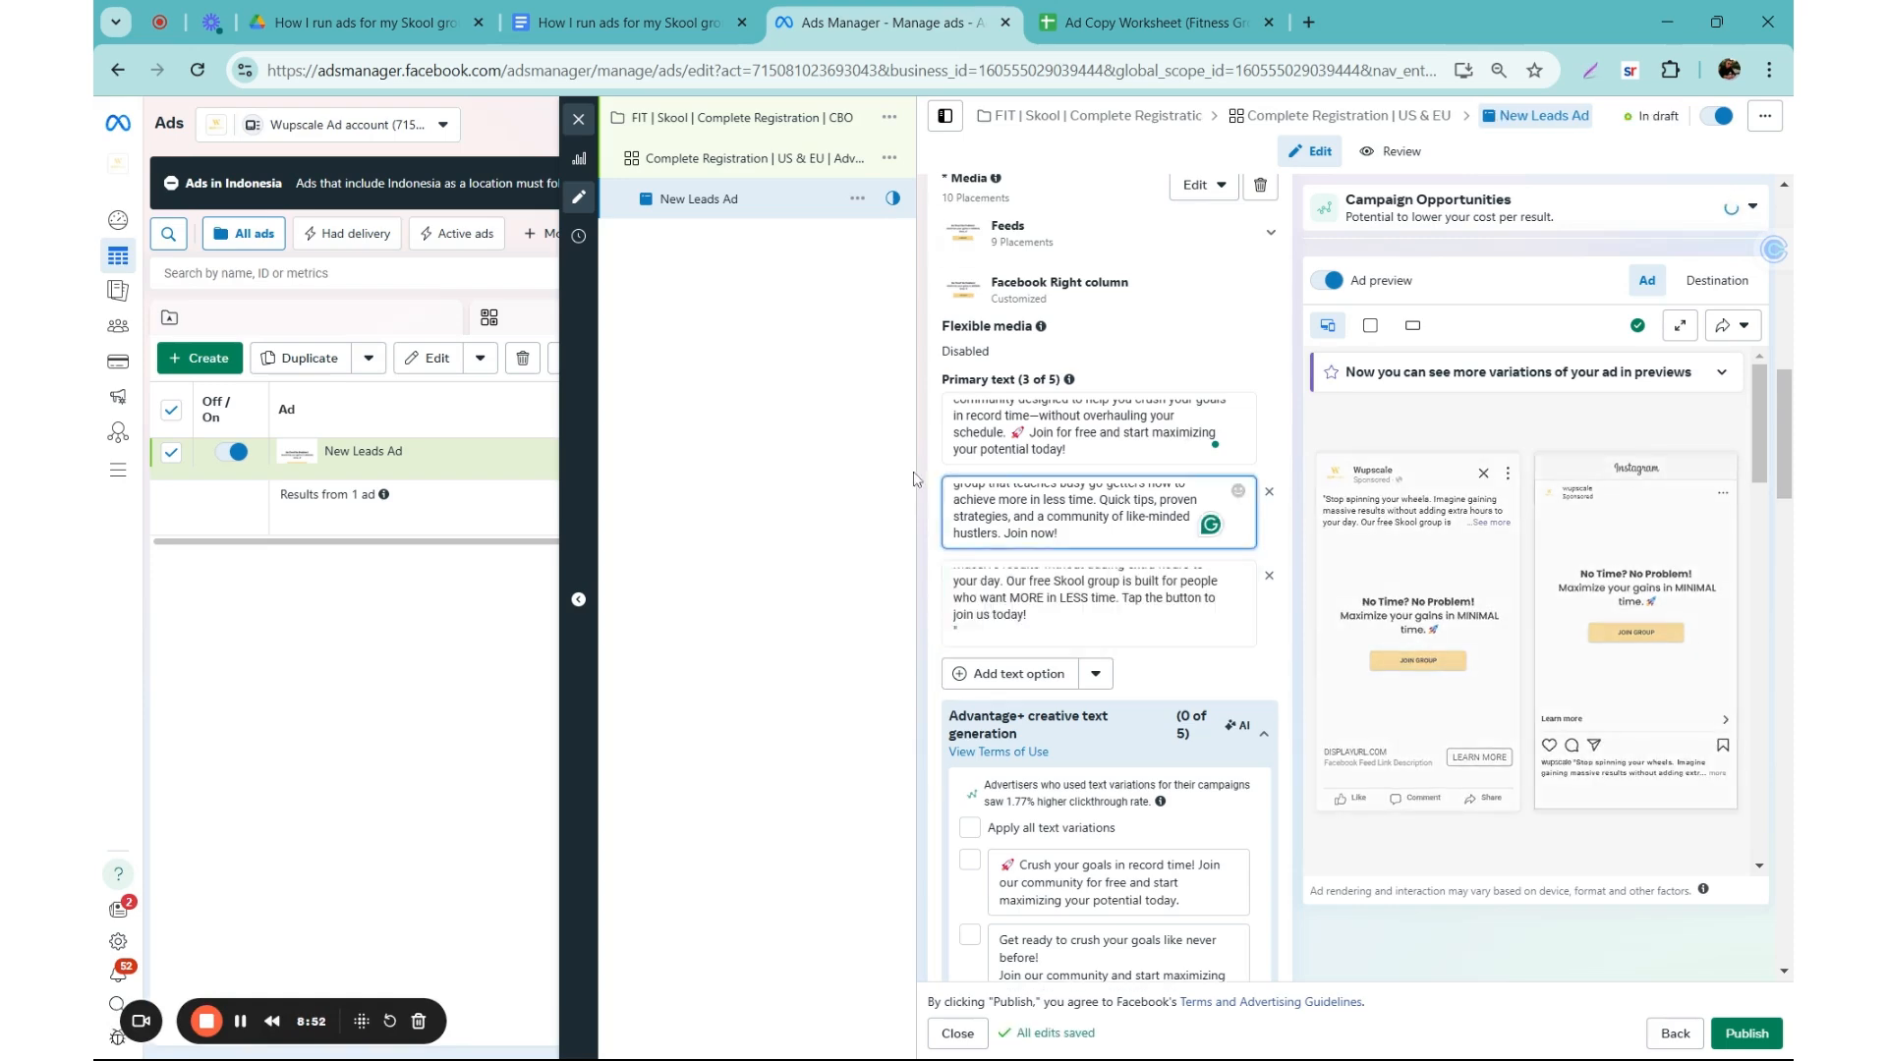
# Step: Set the ad's headline to the worksheet's first headline, "Maximize Gains in Minimal Time!"
pyautogui.scroll(-5, 1109, 579)
pyautogui.scroll(-3, 1108, 580)
pyautogui.click(1042, 292)
pyautogui.click(1126, 10)
pyautogui.click(1170, 434)
pyautogui.hotkey('ctrl', 'c')
pyautogui.click(885, 22)
pyautogui.hotkey('ctrl', 'v')
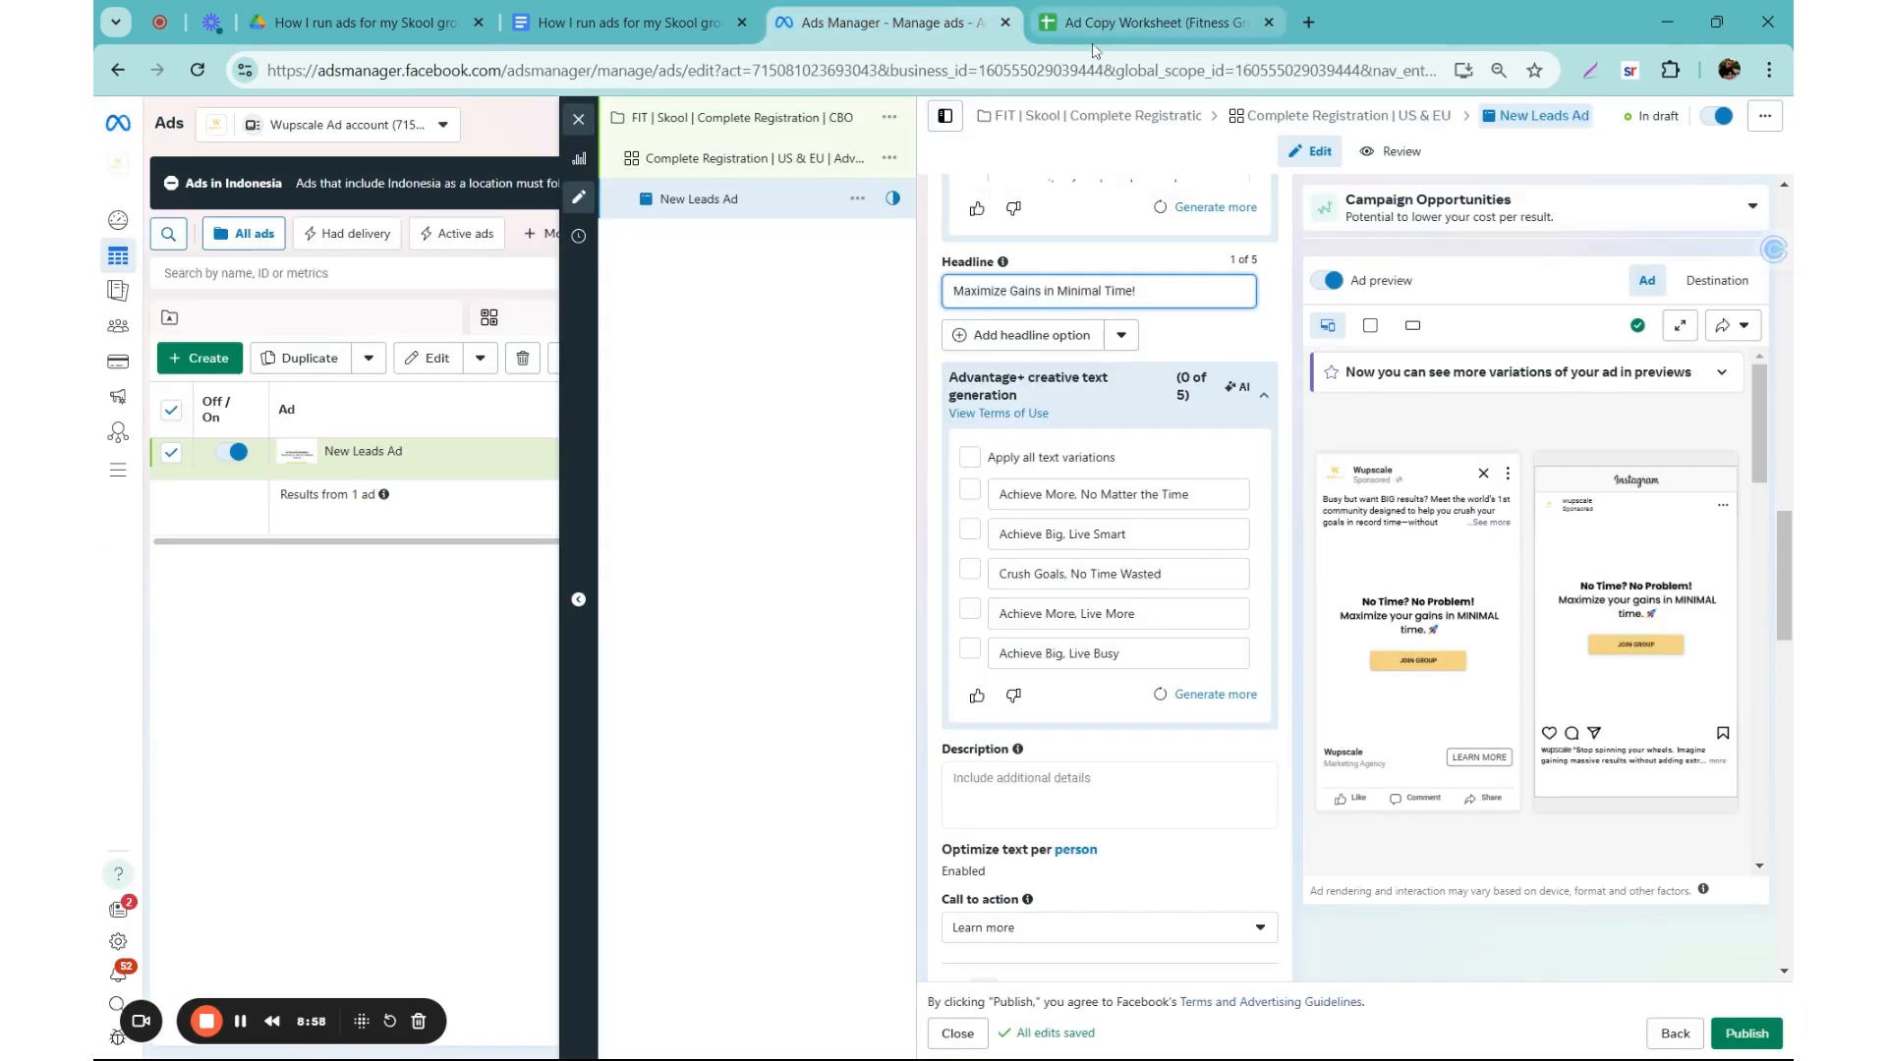
# Step: Add a second headline option with the worksheet text "Busy? Achieve More in Less Time—Join Free!"
pyautogui.click(989, 337)
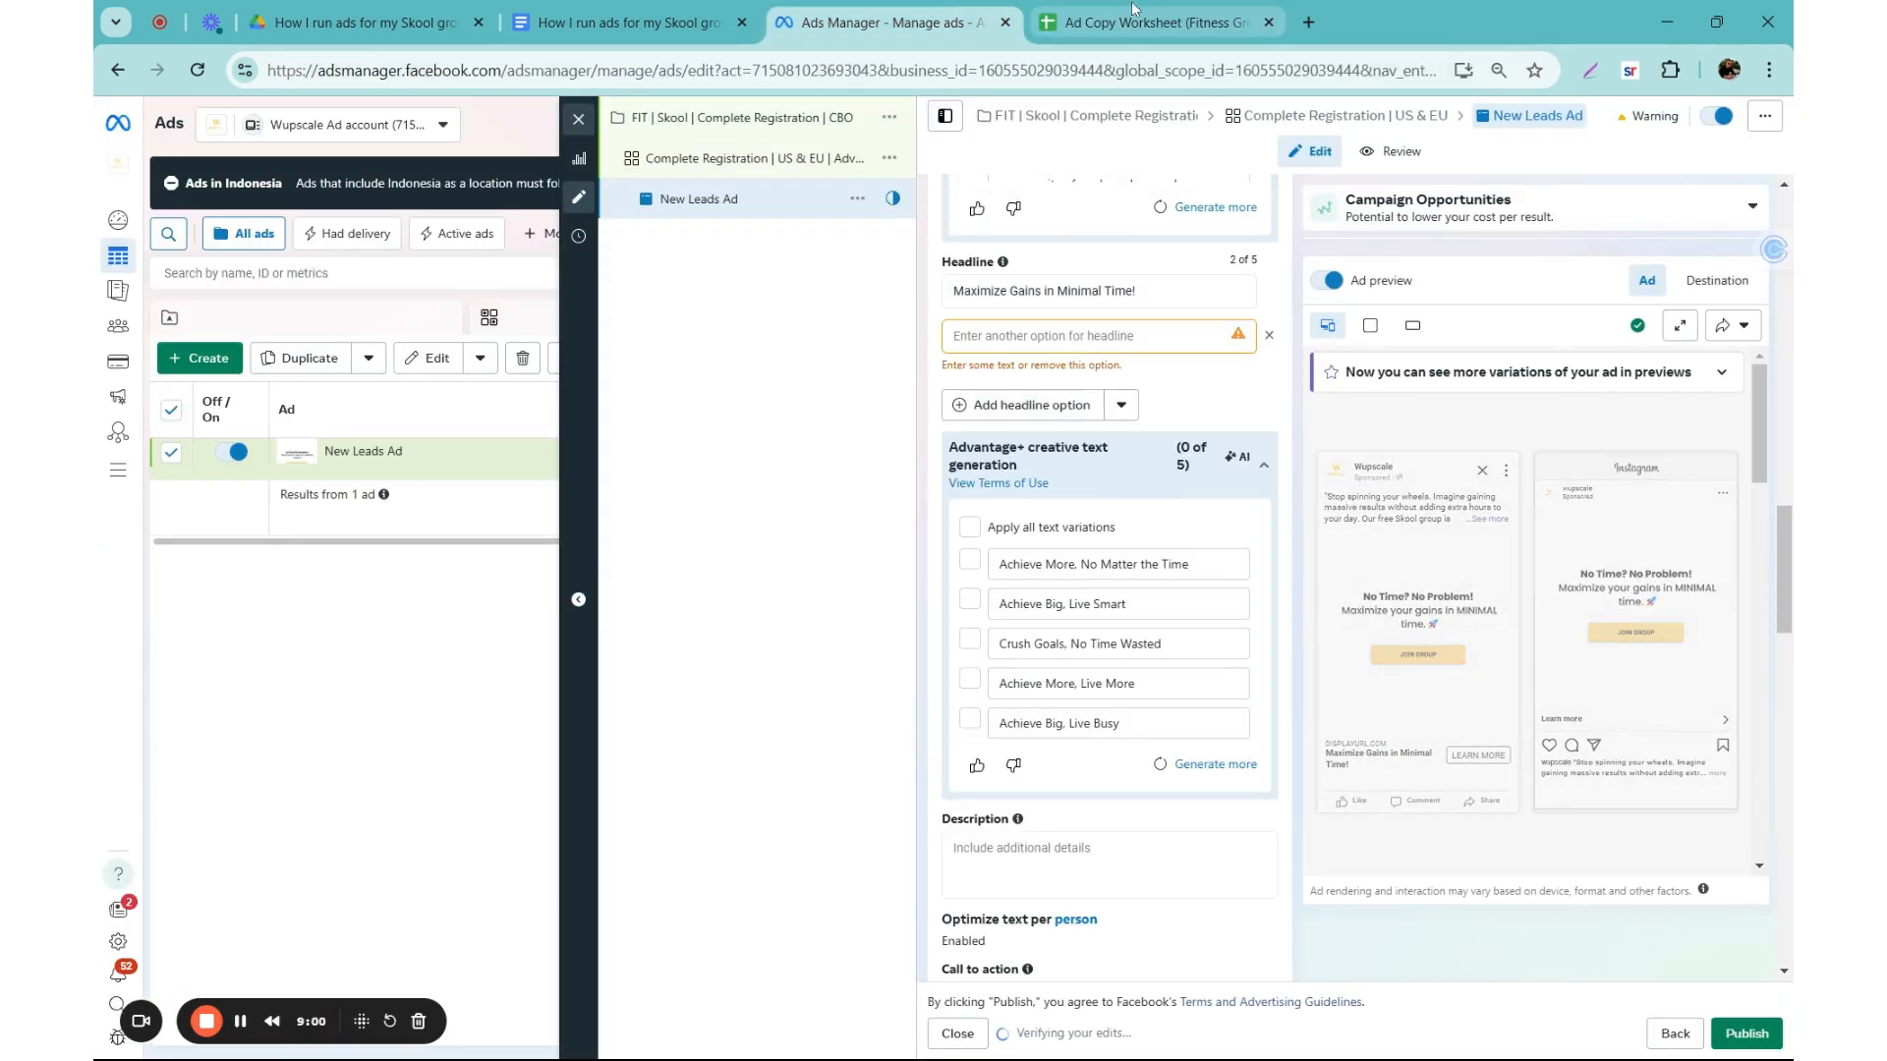
pyautogui.click(1130, 13)
pyautogui.click(1138, 491)
pyautogui.hotkey('ctrl', 'c')
pyautogui.click(937, 5)
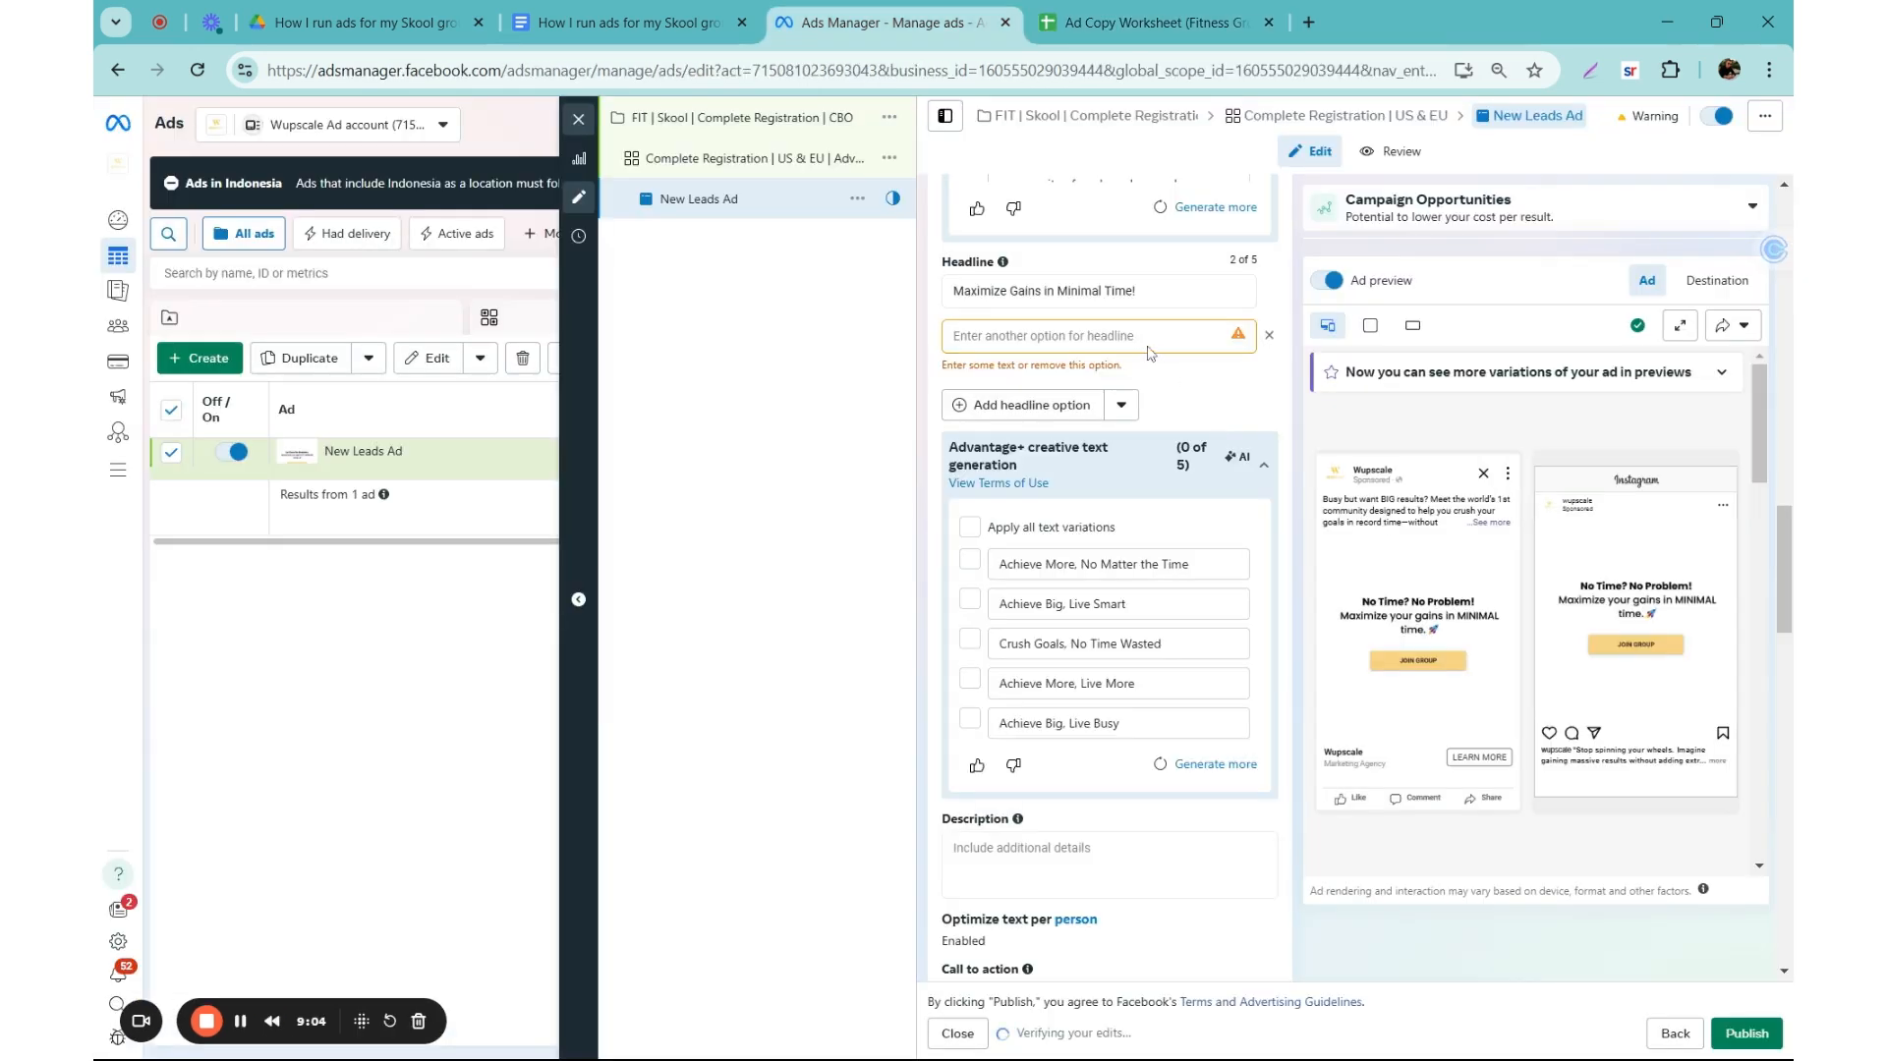
pyautogui.hotkey('ctrl', 'v')
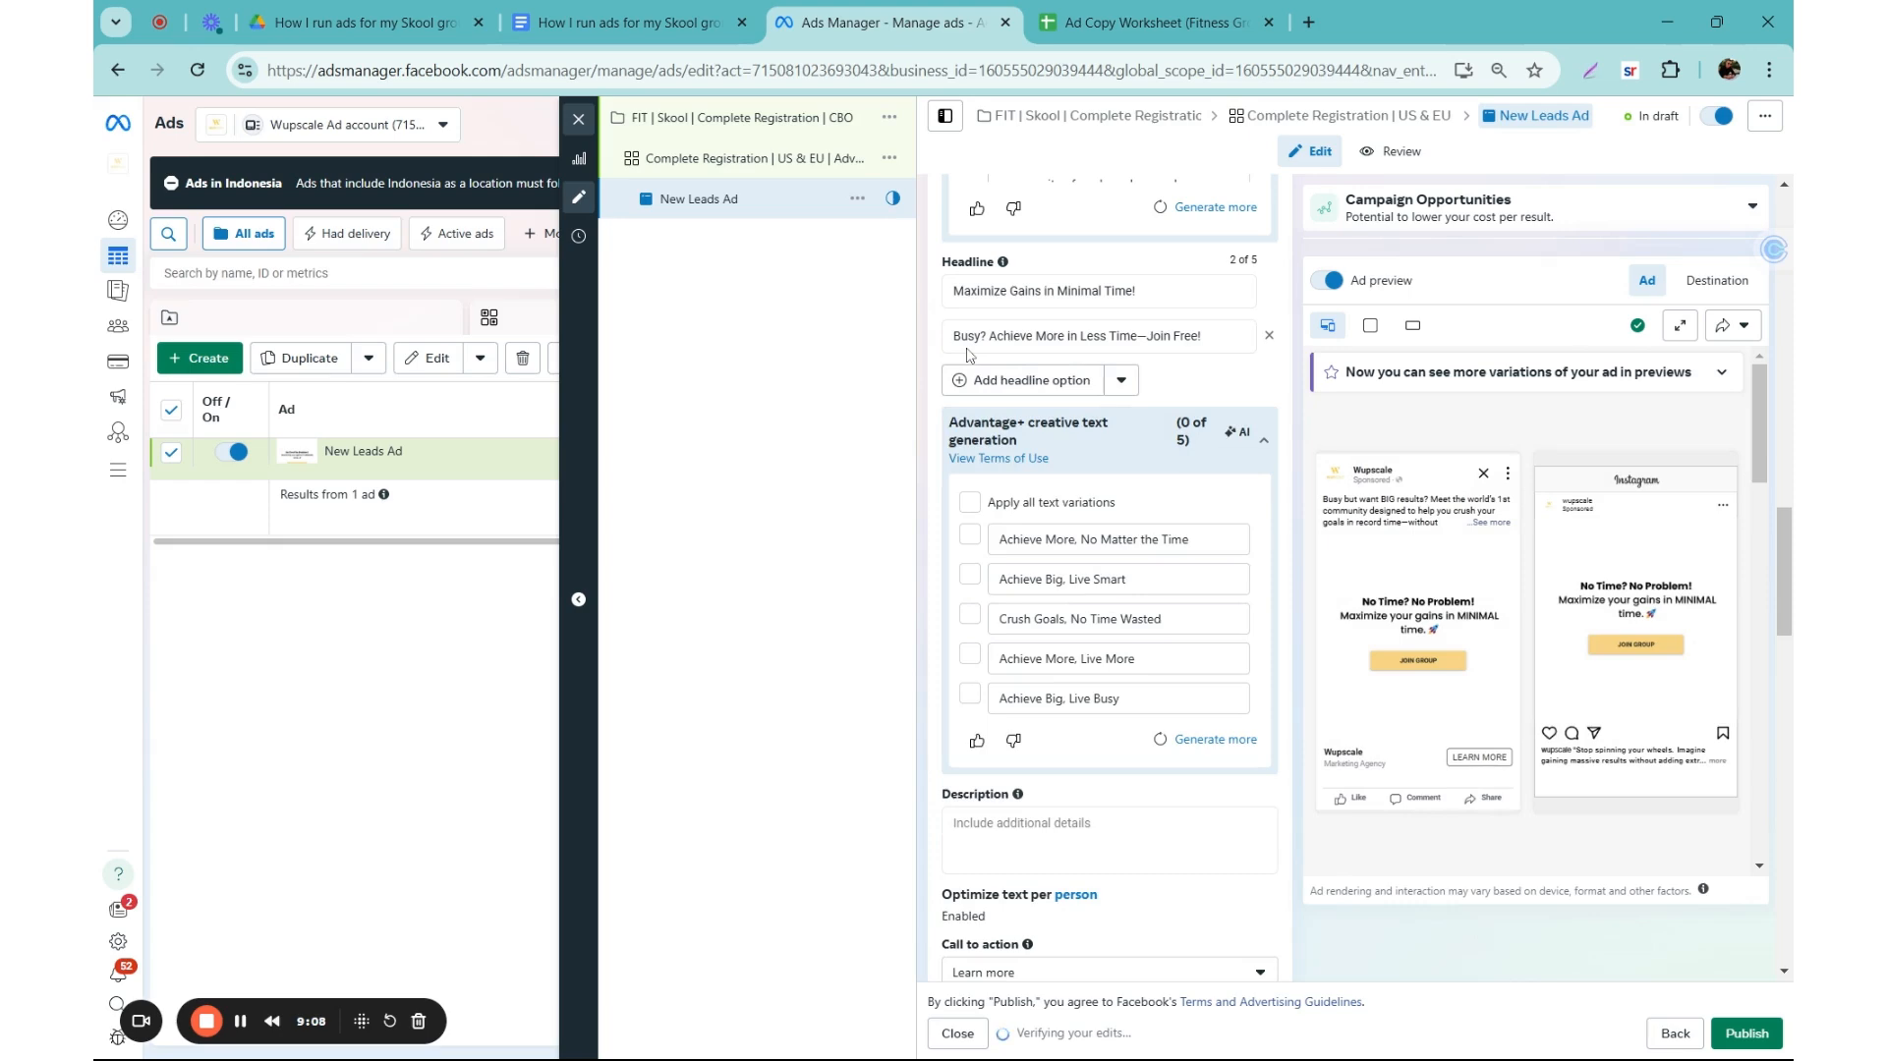
# Step: Fill the ad's description with the five star emojis from the worksheet's first ad copy row
pyautogui.scroll(-2, 969, 355)
pyautogui.click(958, 602)
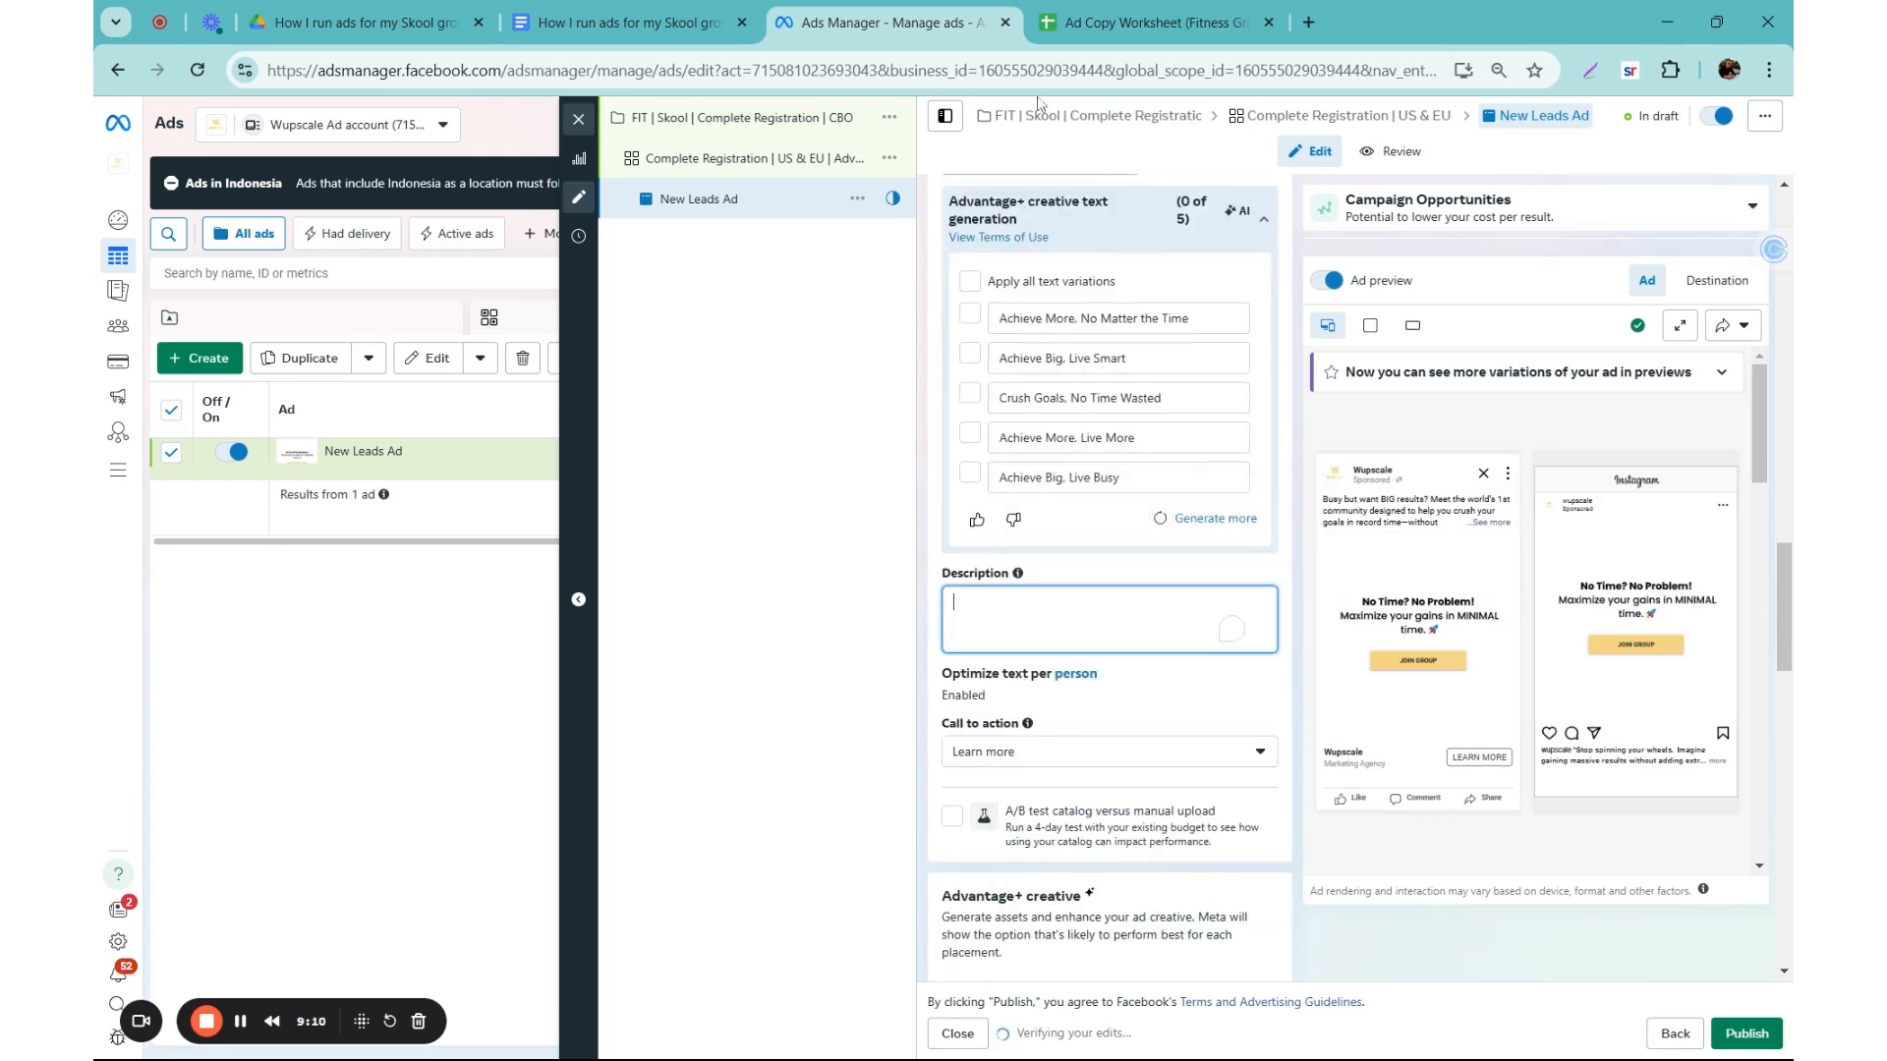
pyautogui.click(1150, 22)
pyautogui.click(1358, 449)
pyautogui.hotkey('ctrl', 'c')
pyautogui.click(961, 14)
pyautogui.hotkey('ctrl', 'v')
pyautogui.click(929, 619)
# Step: Open the Wupscale Marketing Skool group's About page in a new browser tab to take its address for the ad's website URL
pyautogui.scroll(-1, 928, 623)
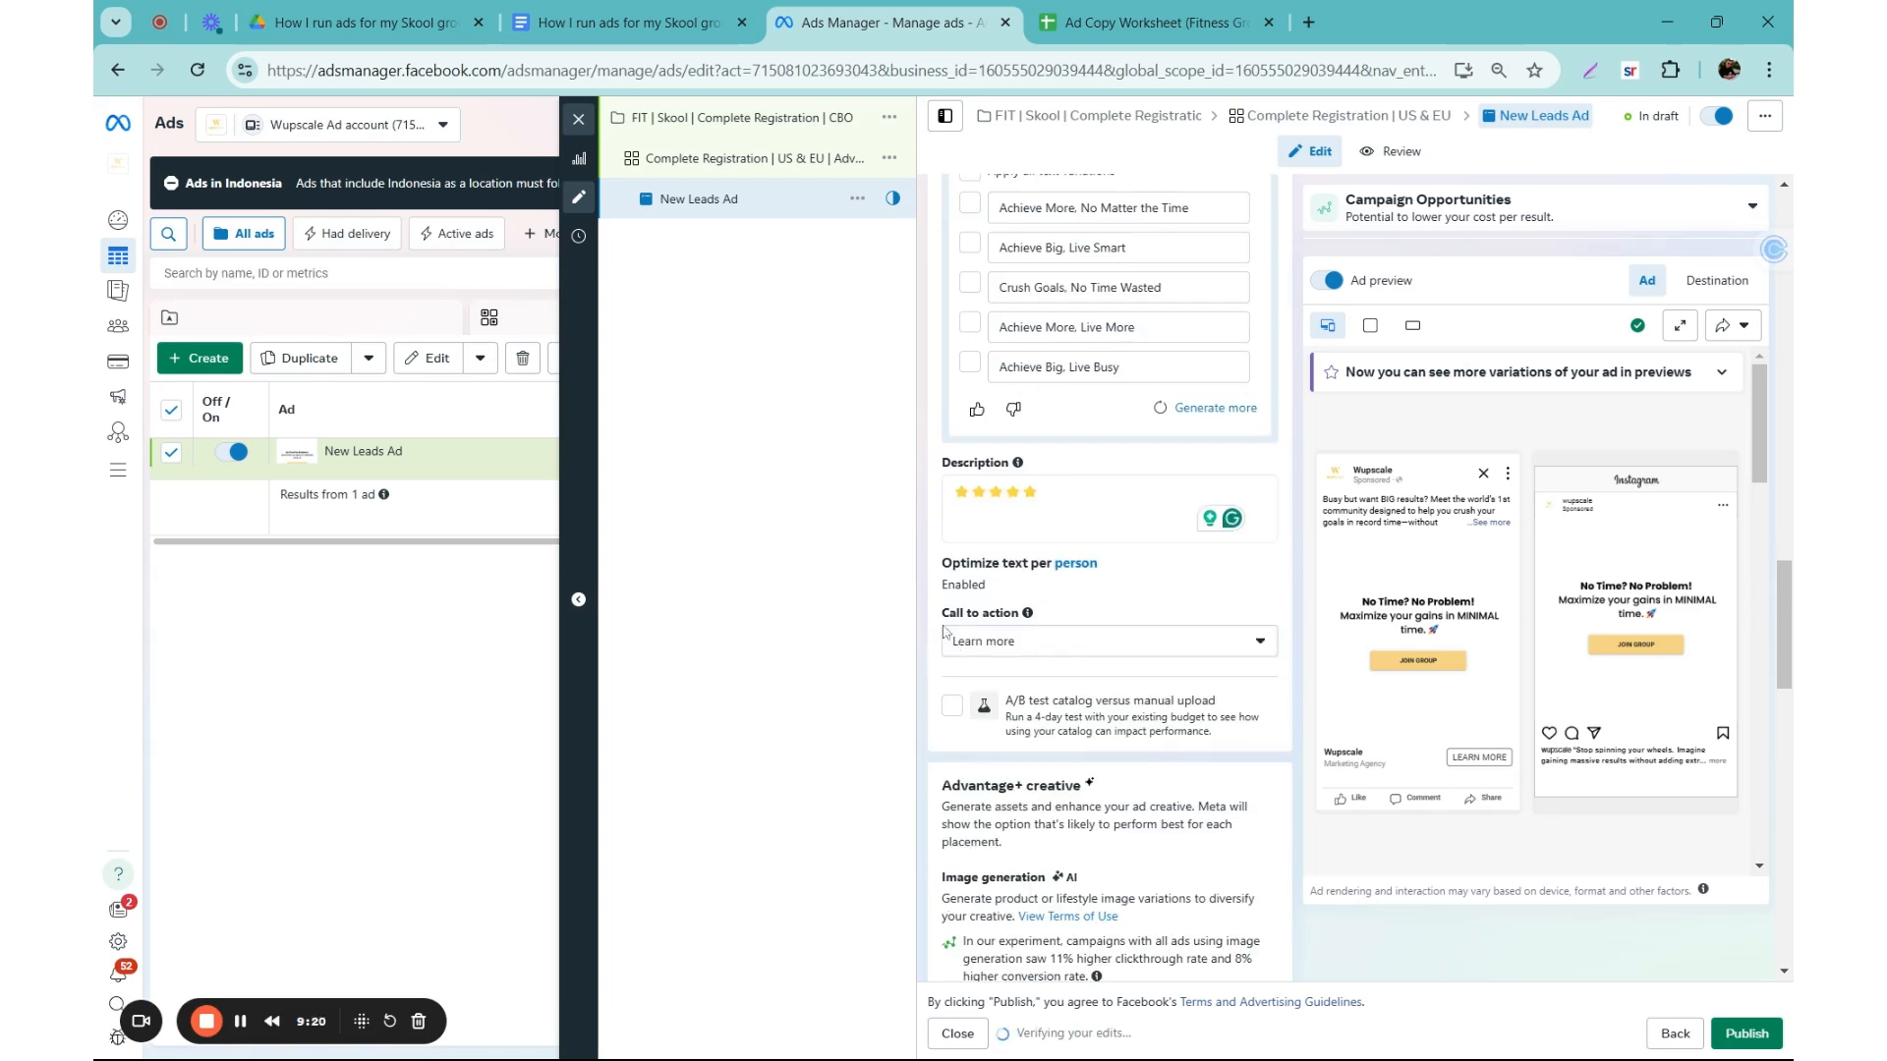
pyautogui.scroll(-6, 949, 648)
pyautogui.click(1012, 619)
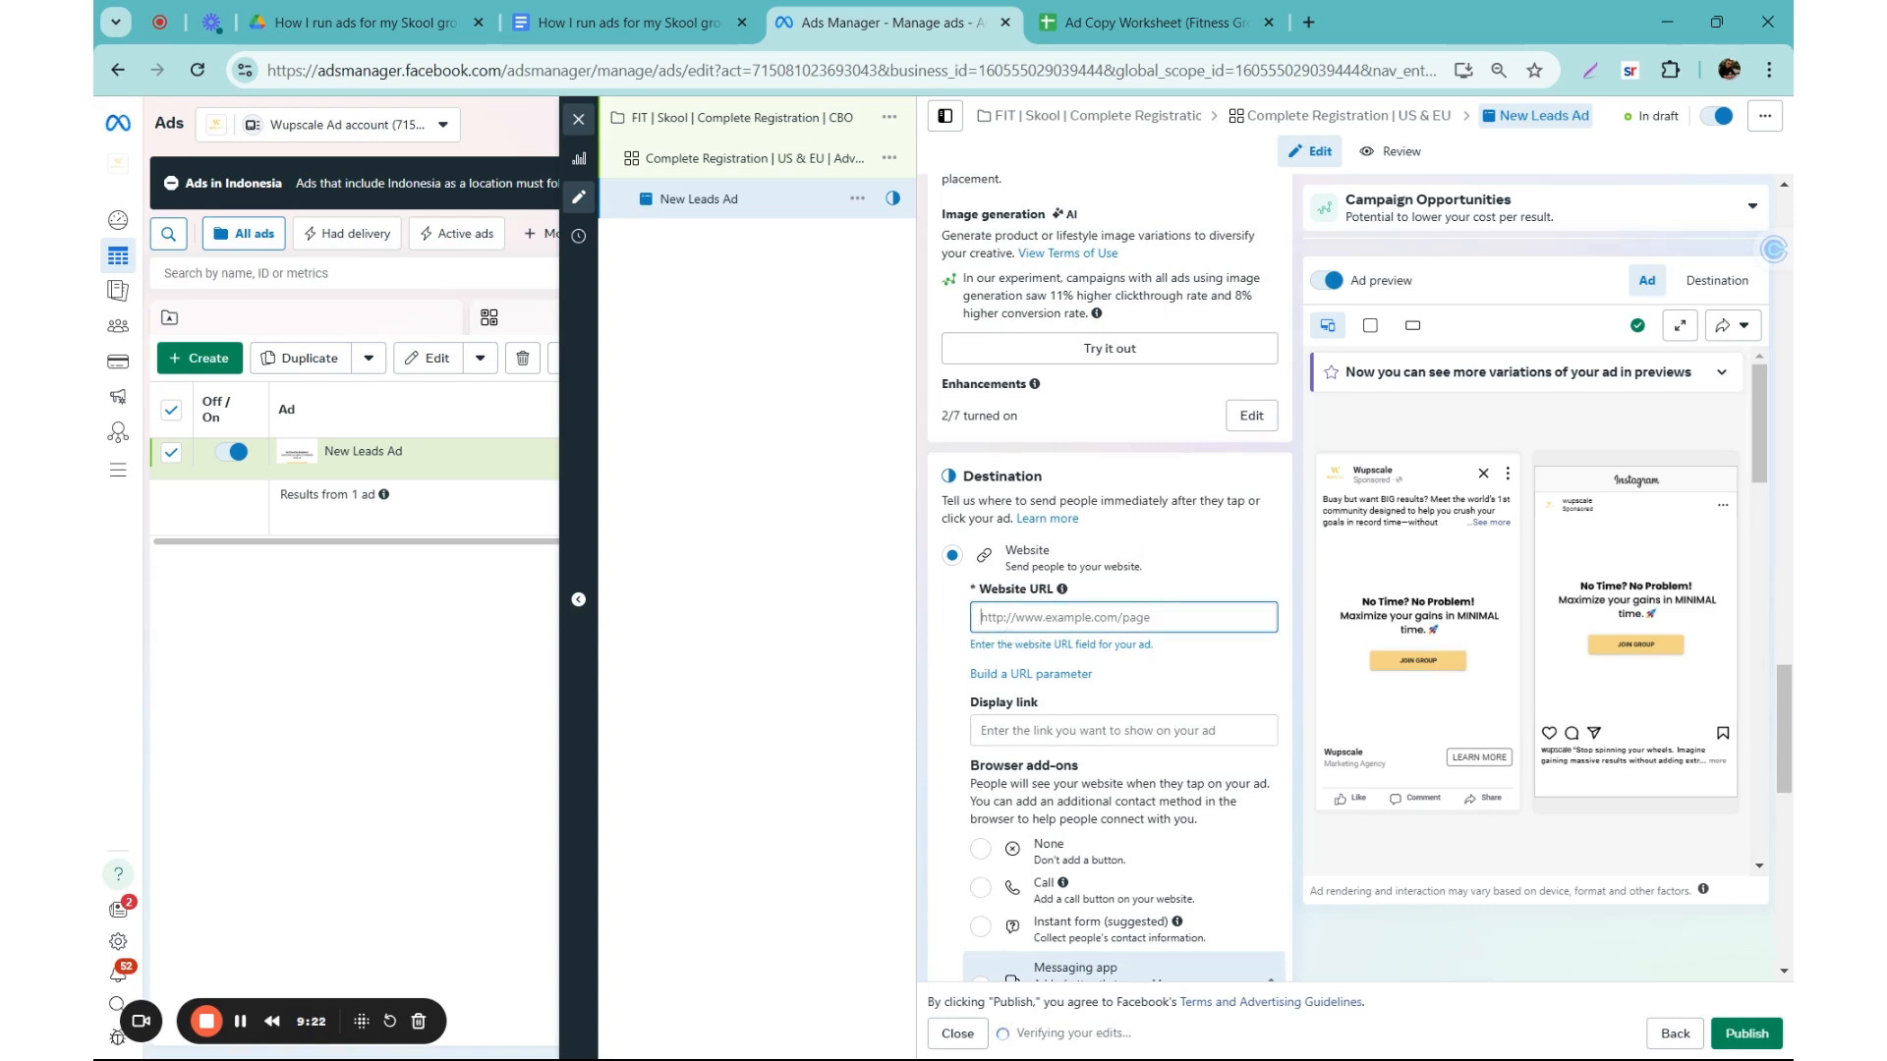
pyautogui.scroll(-1, 954, 610)
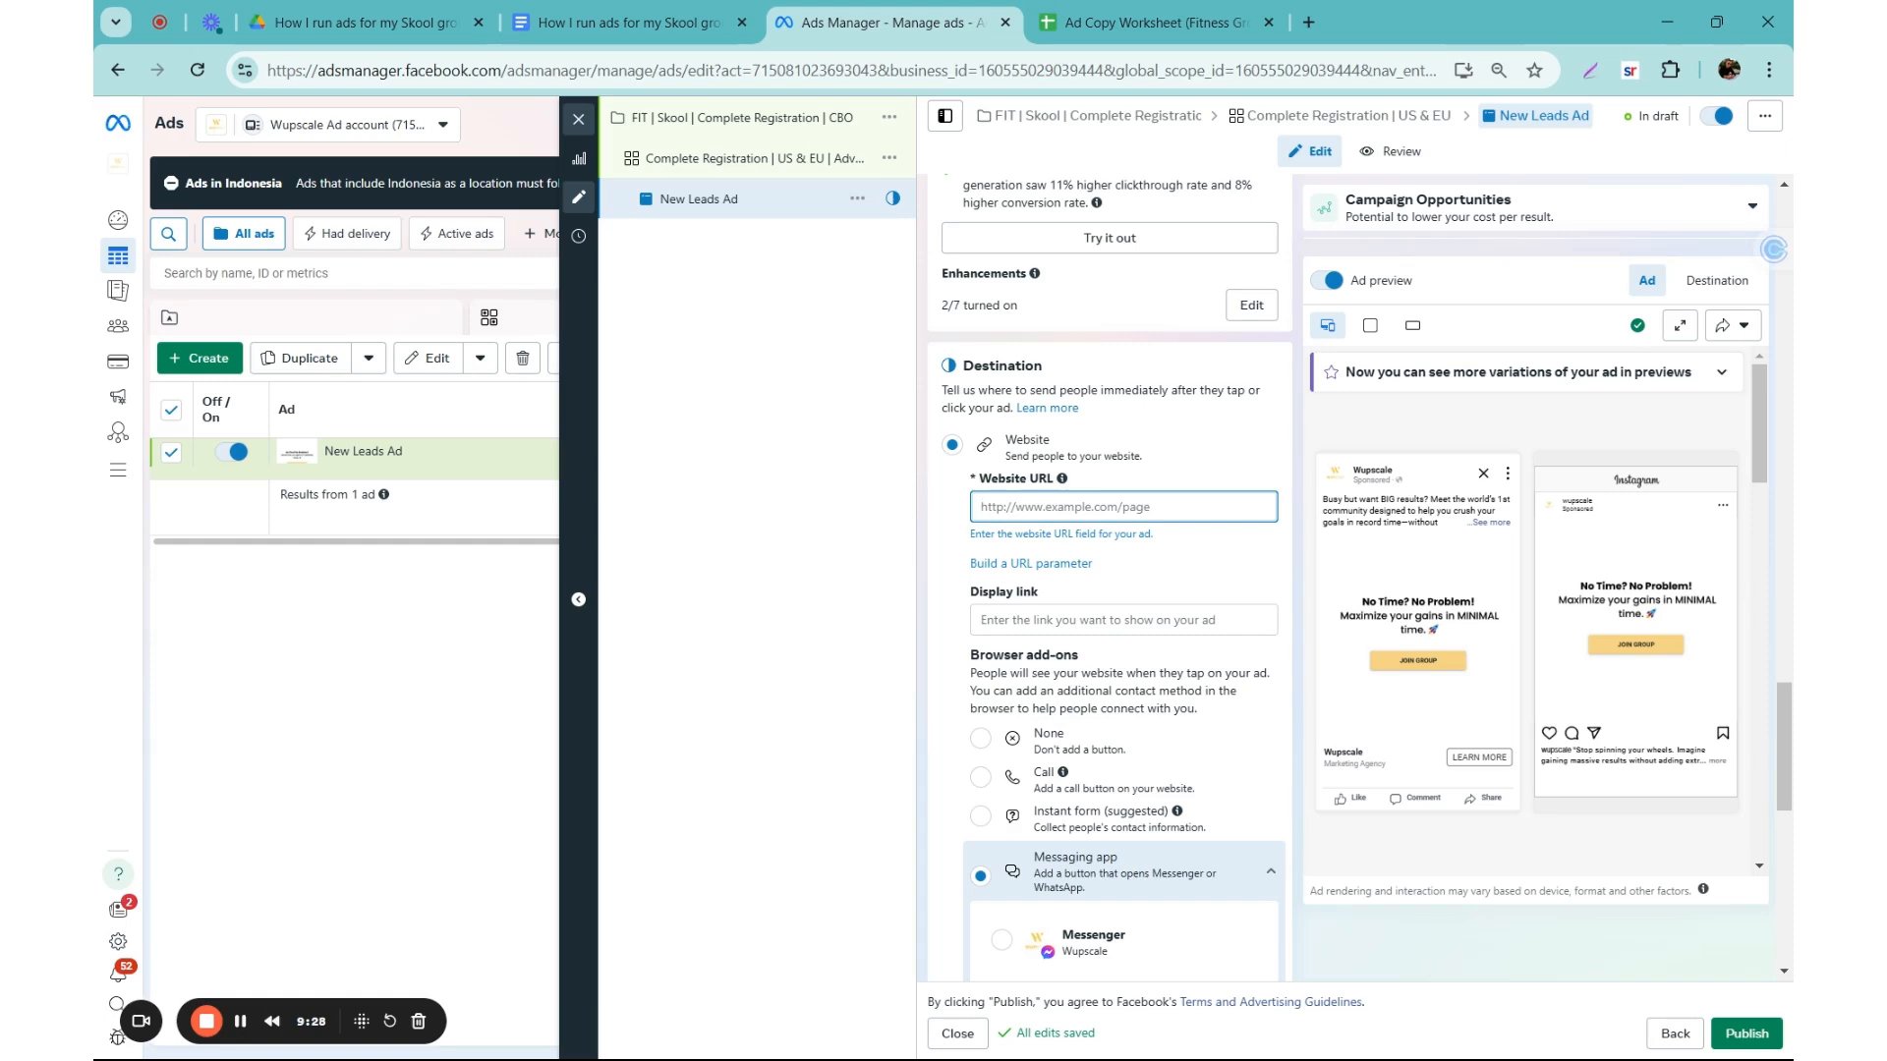
pyautogui.hotkey('ctrl', 't')
pyautogui.write('skool')
pyautogui.press('Down')
pyautogui.press('Return')
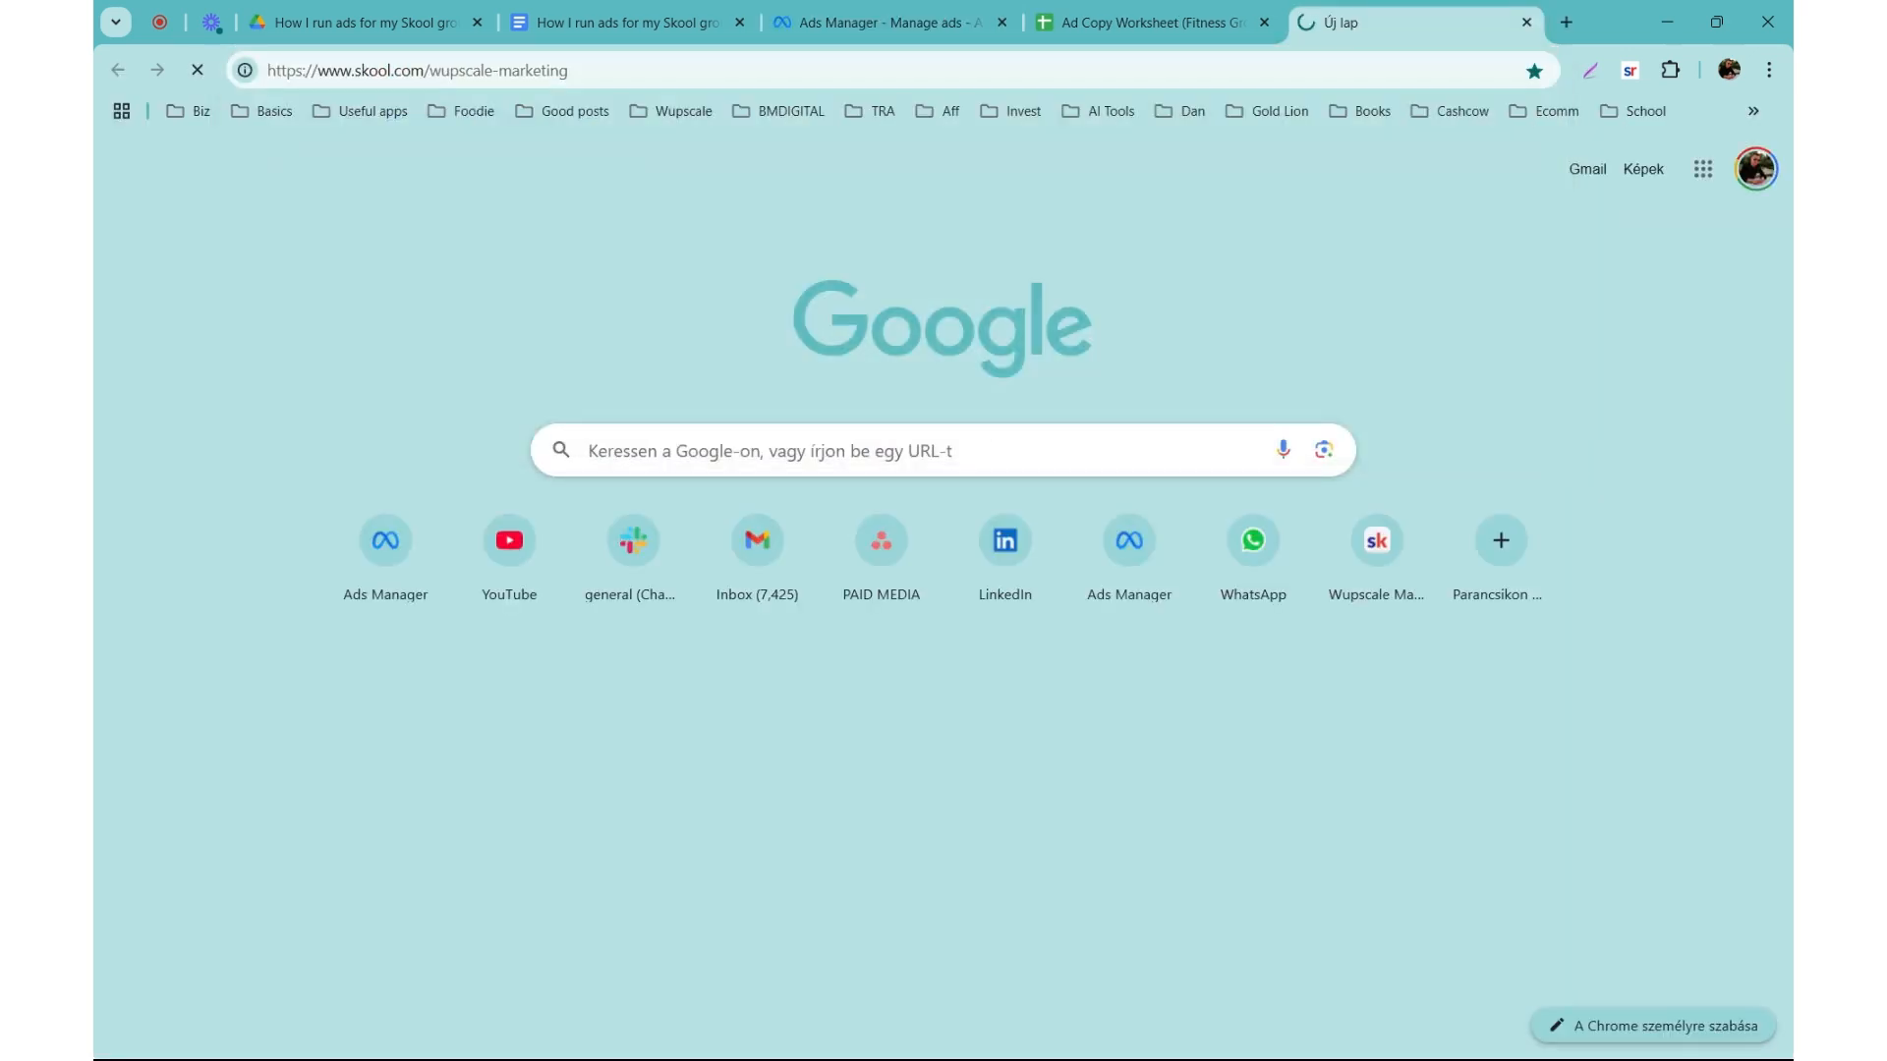
pyautogui.click(575, 70)
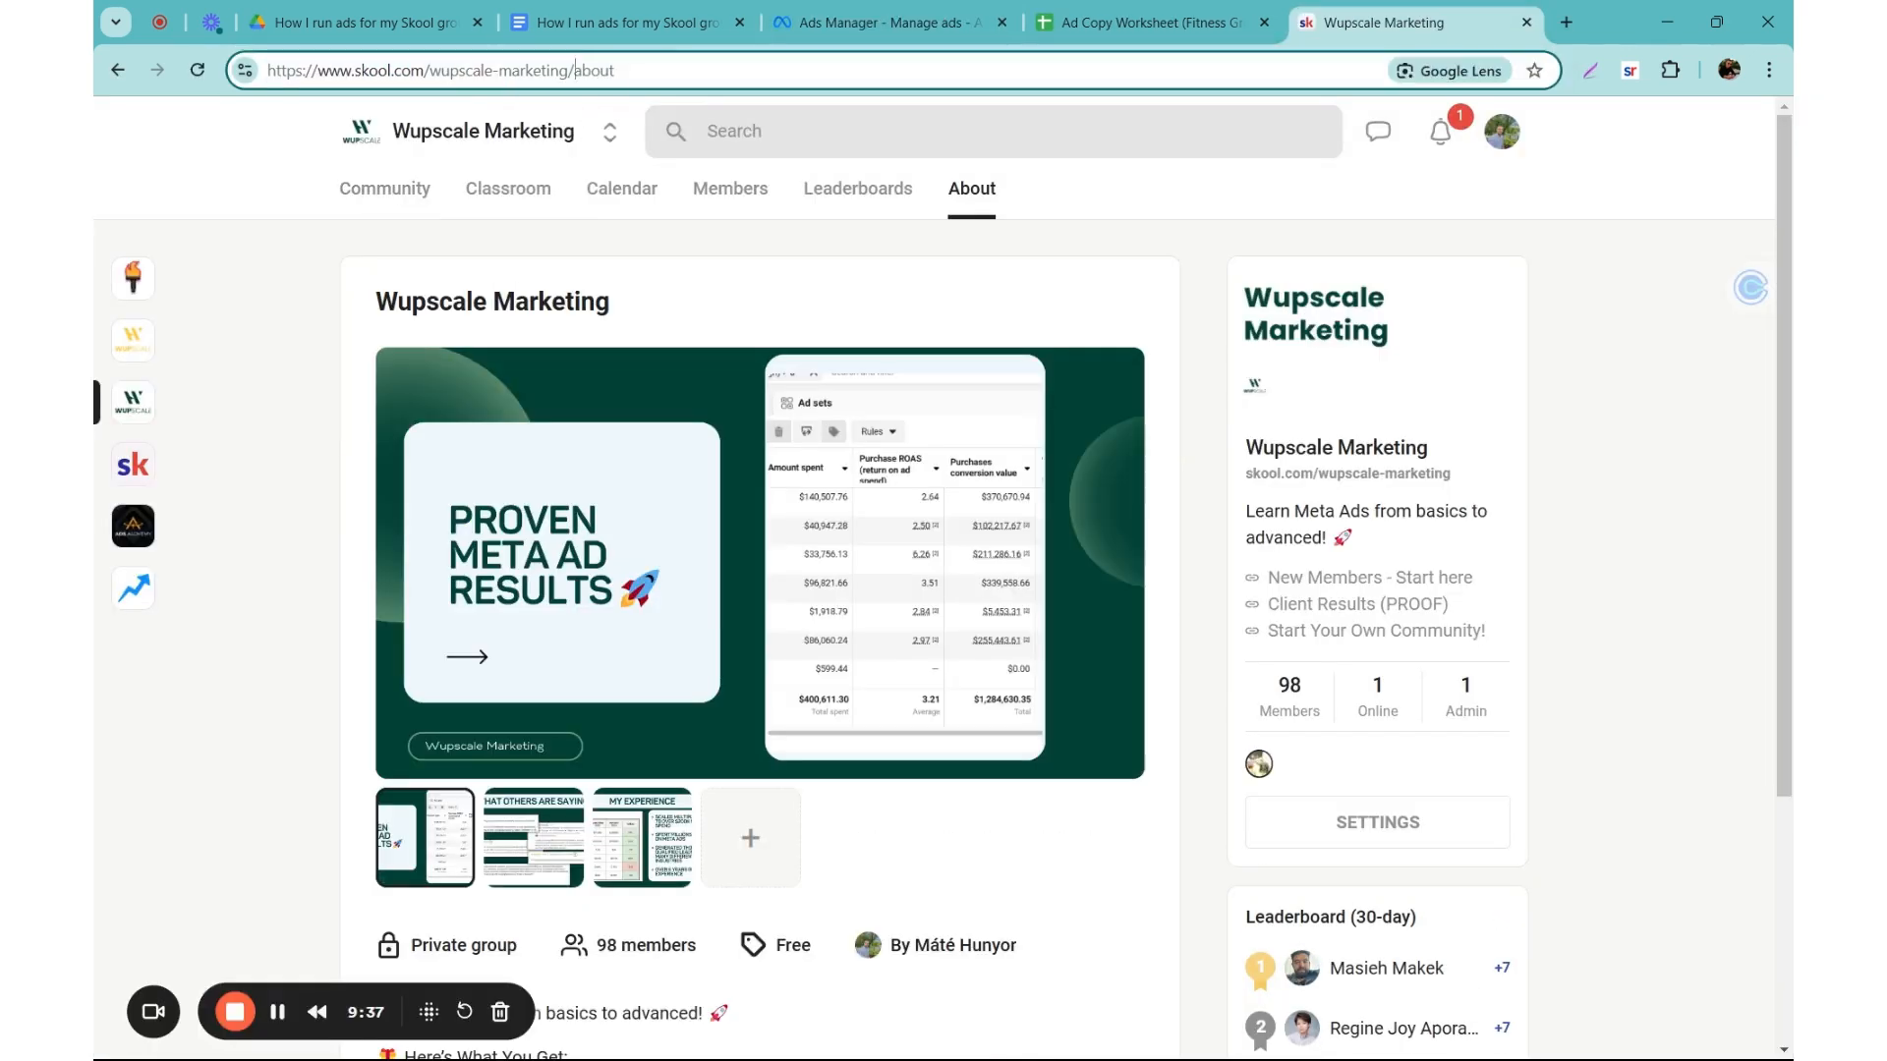
# Step: Set the ad's website URL to the Skool group's page and the browser add-on to None, and check the tracking settings
pyautogui.click(865, 22)
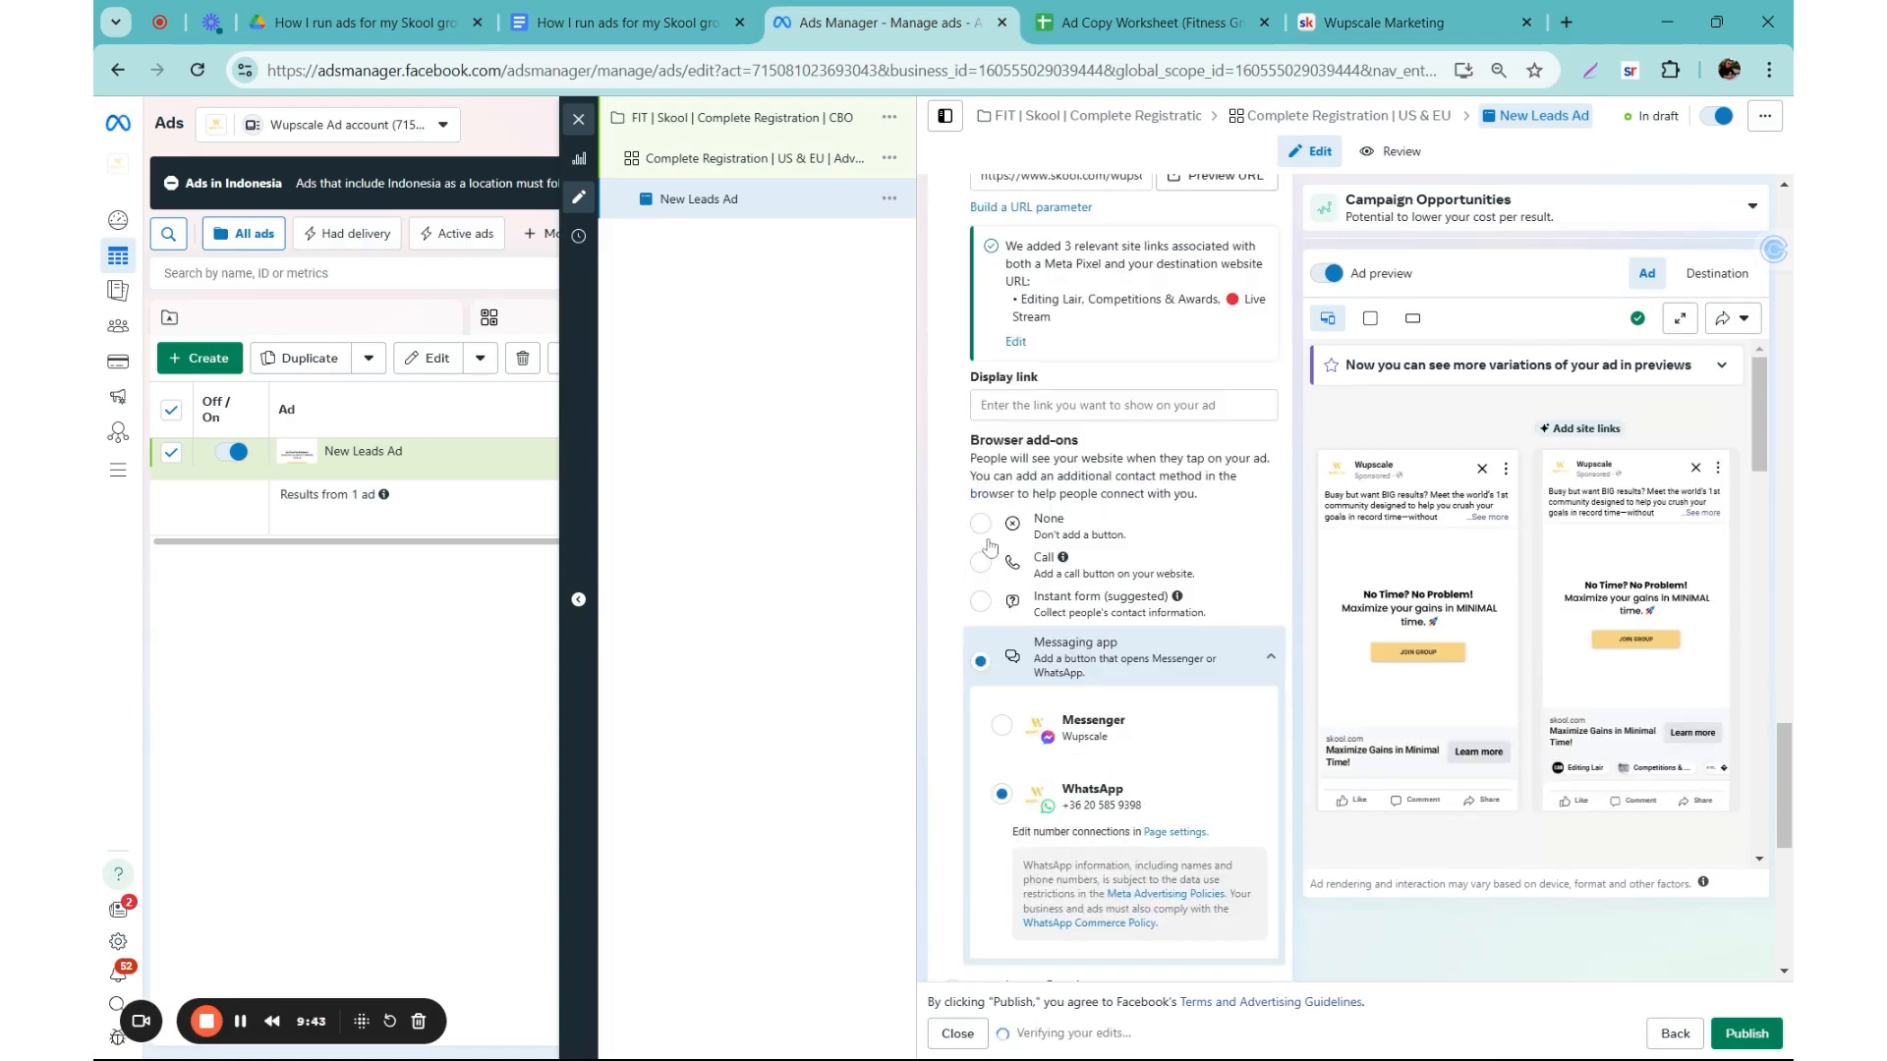
pyautogui.click(981, 523)
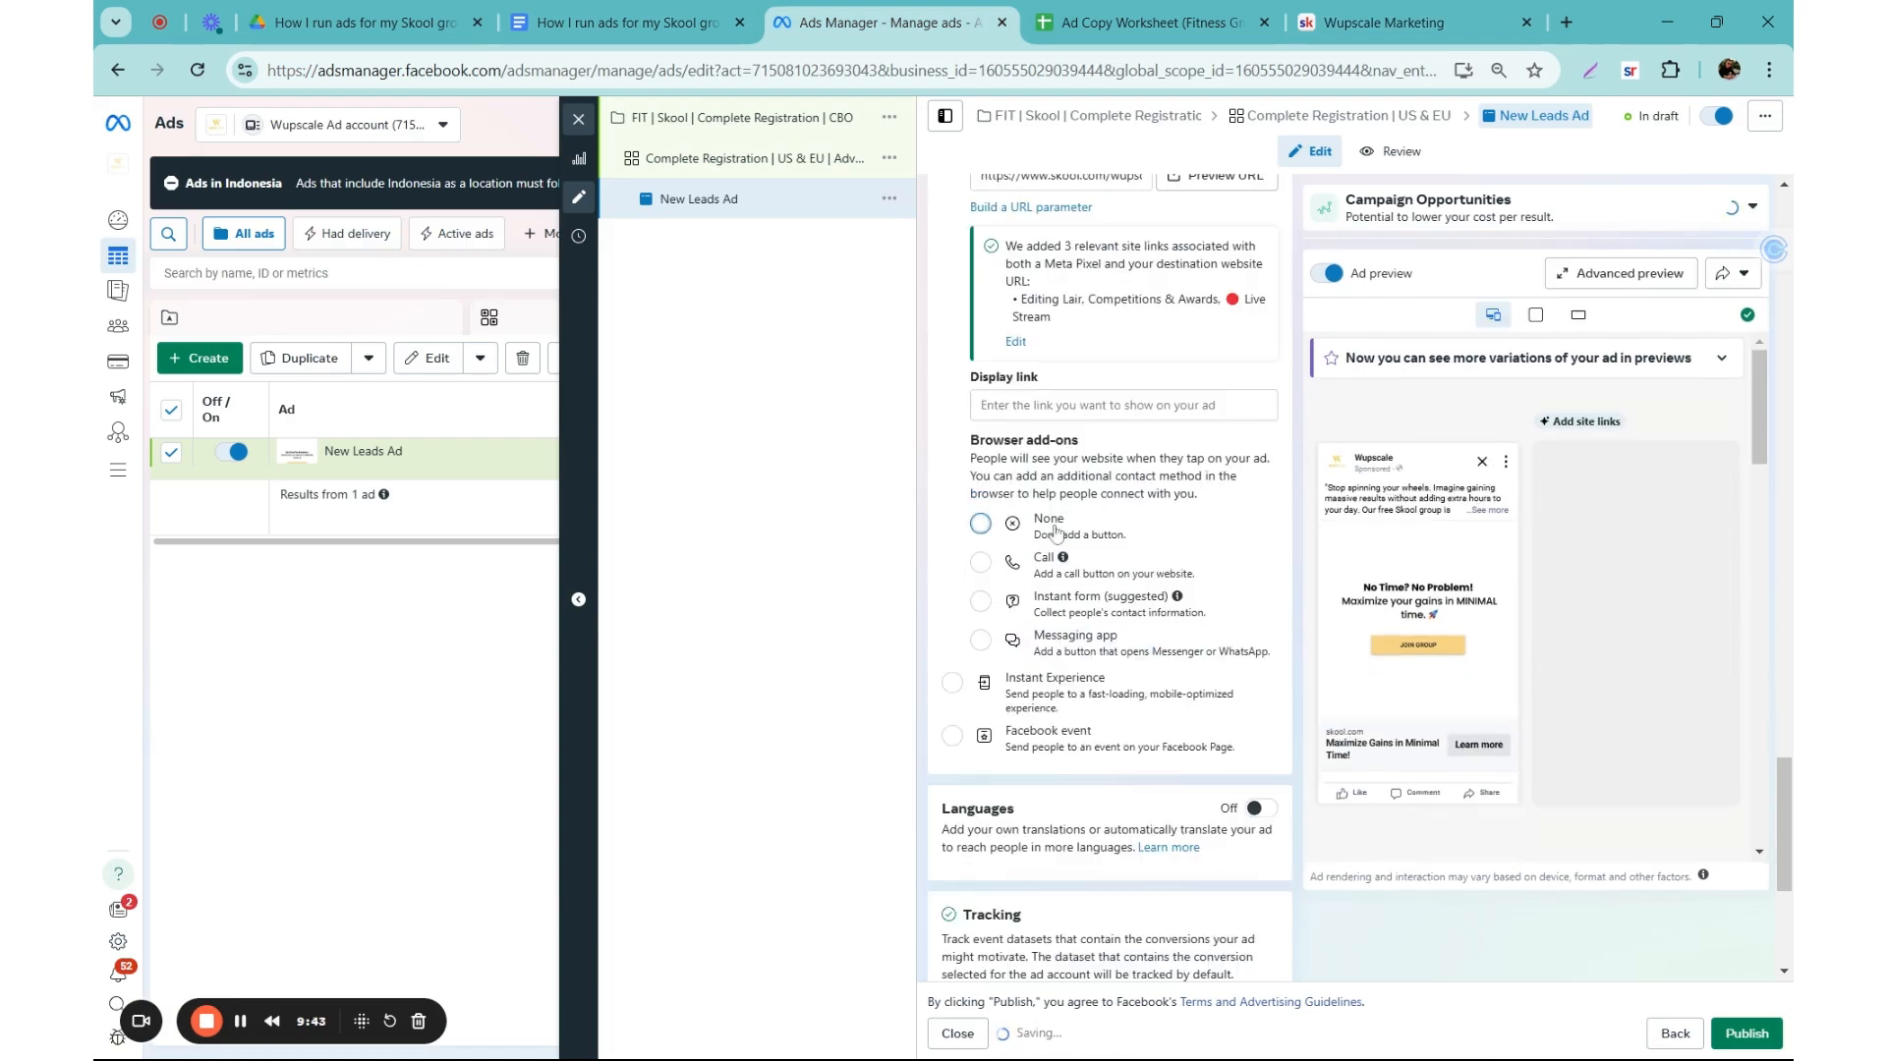
pyautogui.scroll(-4, 963, 503)
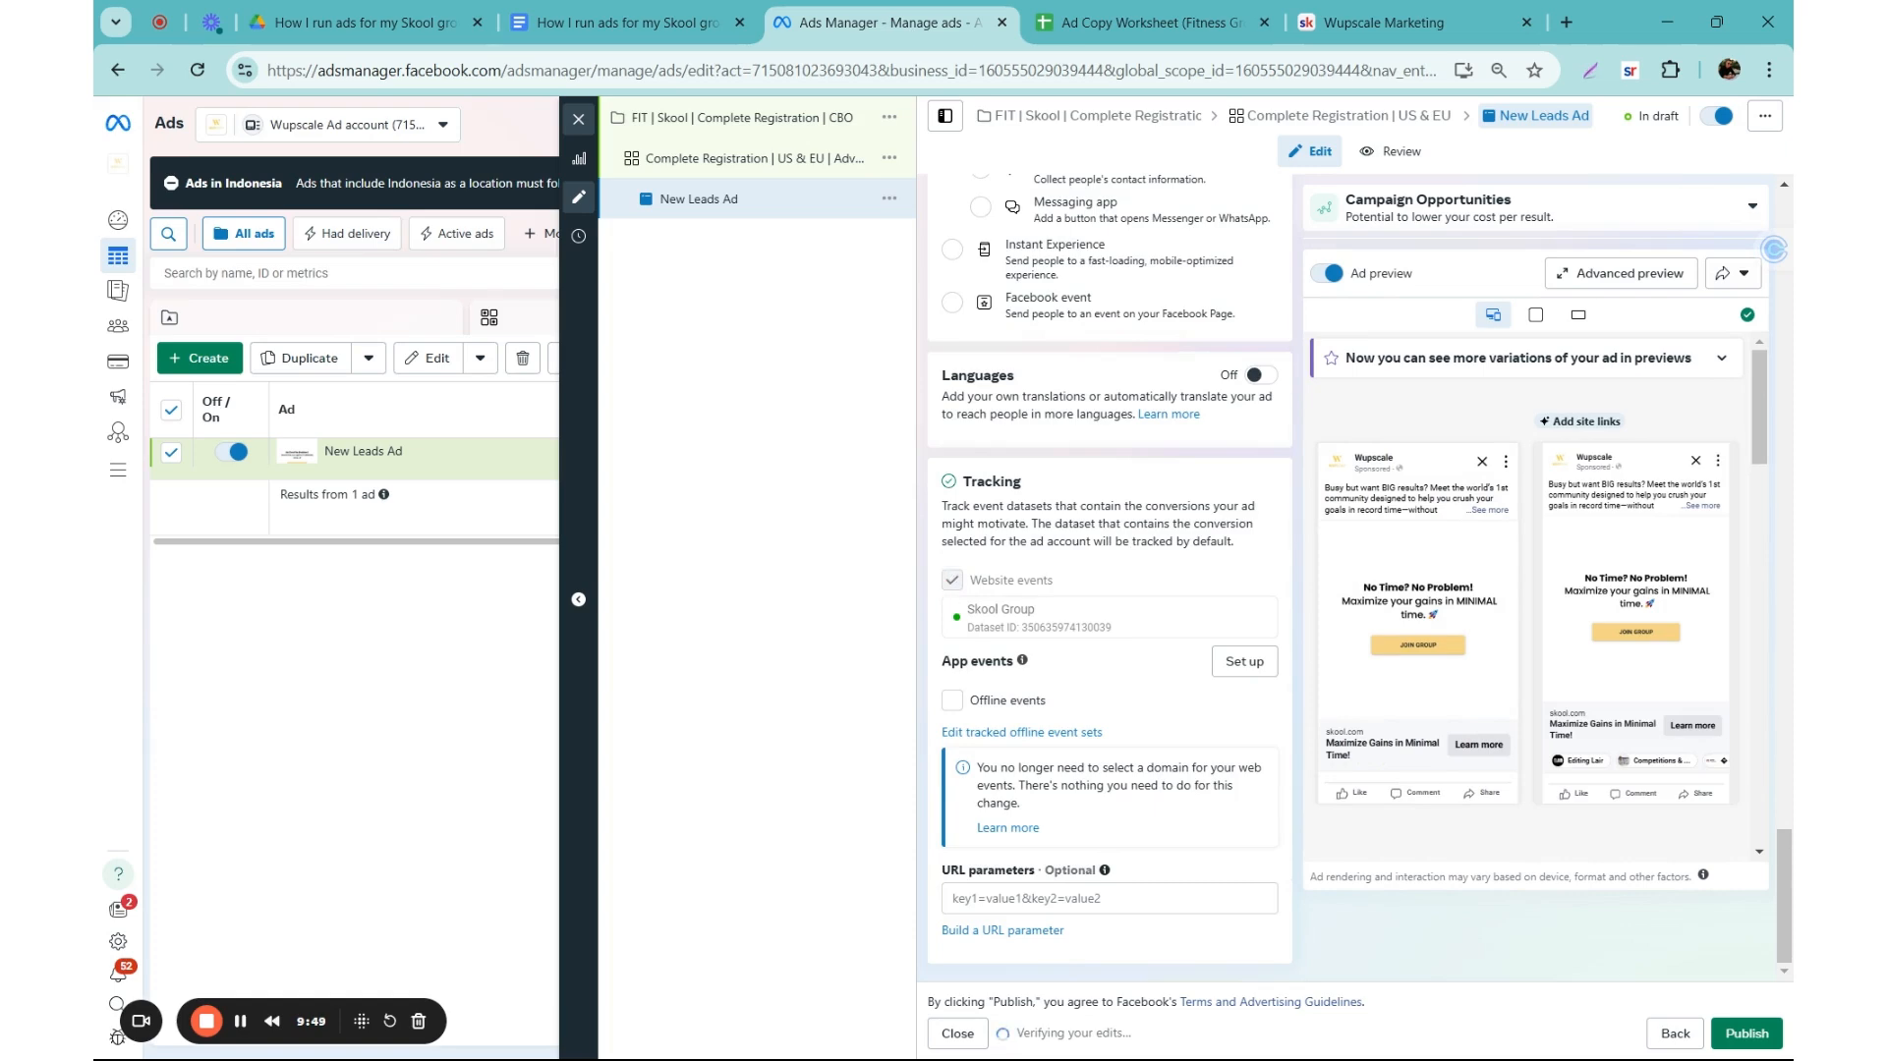
pyautogui.moveTo(1036, 609); pyautogui.dragTo(967, 610)
# Step: Check the ad's feed image and rename the ad "Image 1 | A"
pyautogui.scroll(10, 1110, 577)
pyautogui.scroll(10, 973, 604)
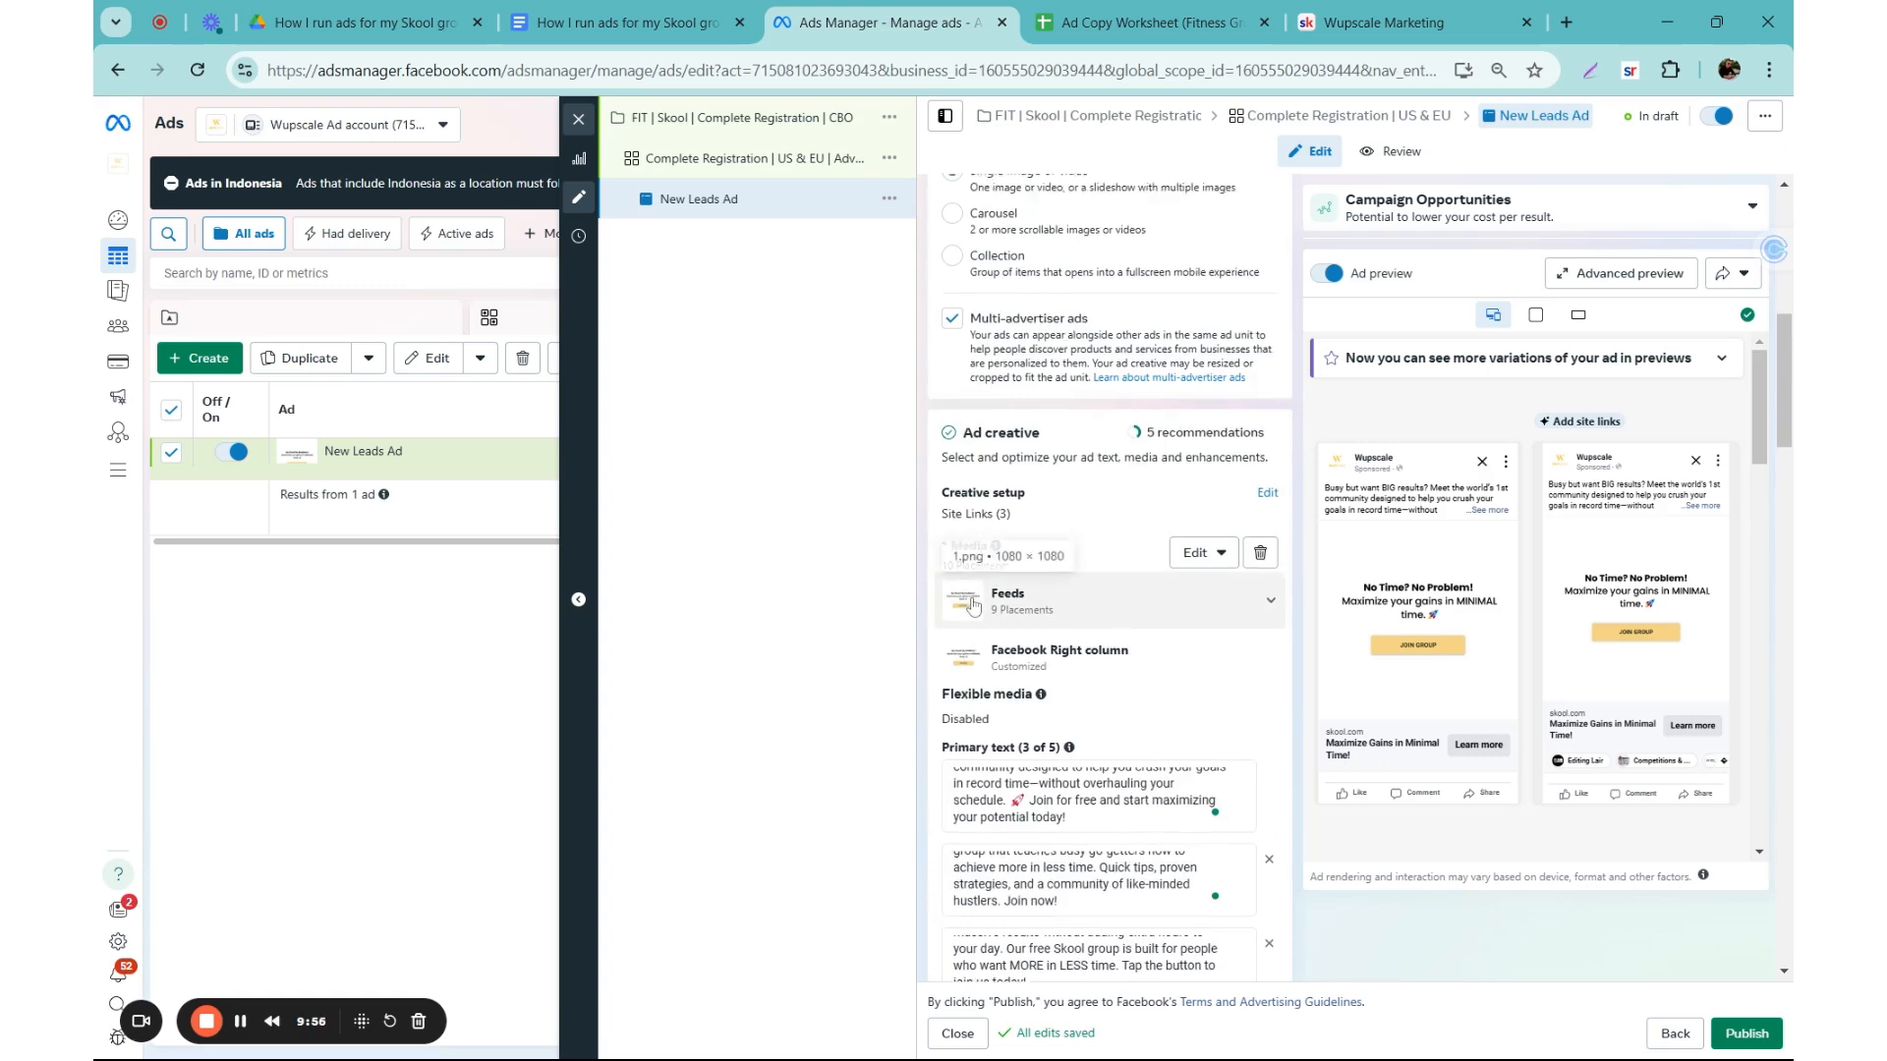
pyautogui.scroll(8, 973, 605)
pyautogui.click(1014, 247)
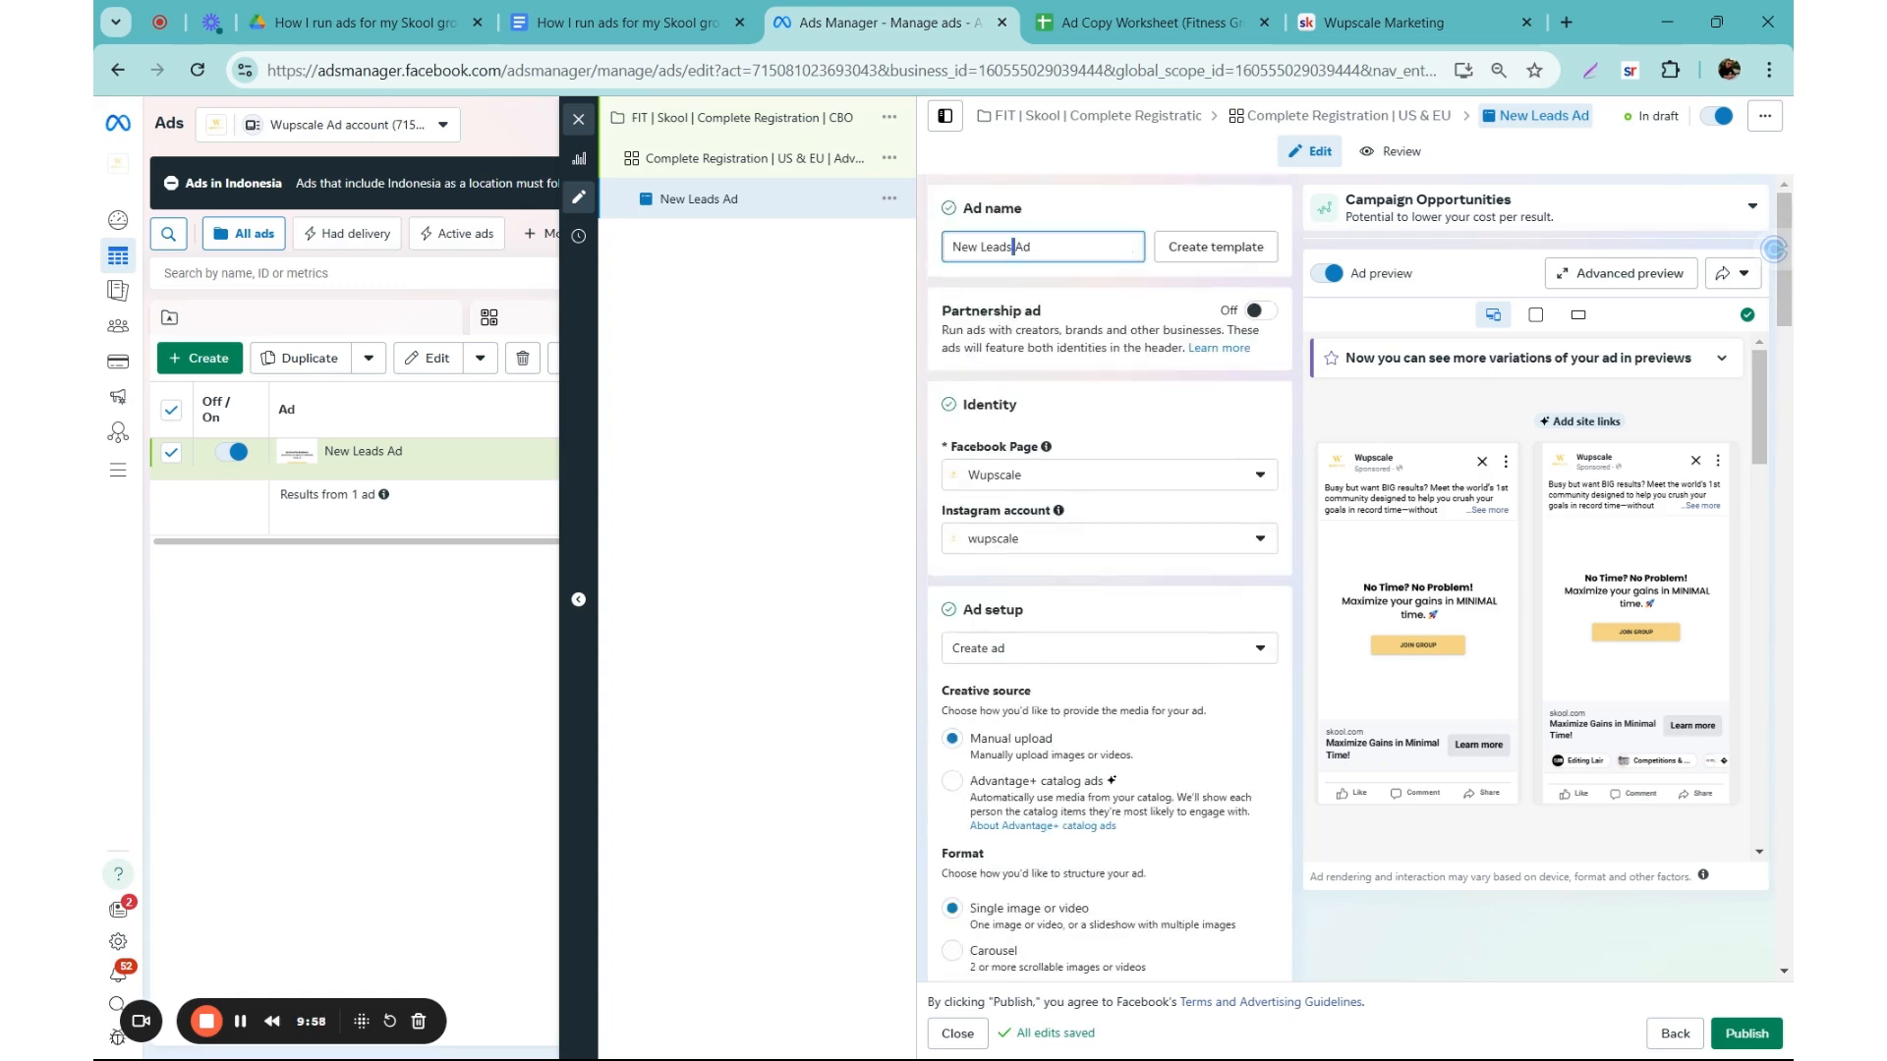
pyautogui.scroll(-6, 972, 670)
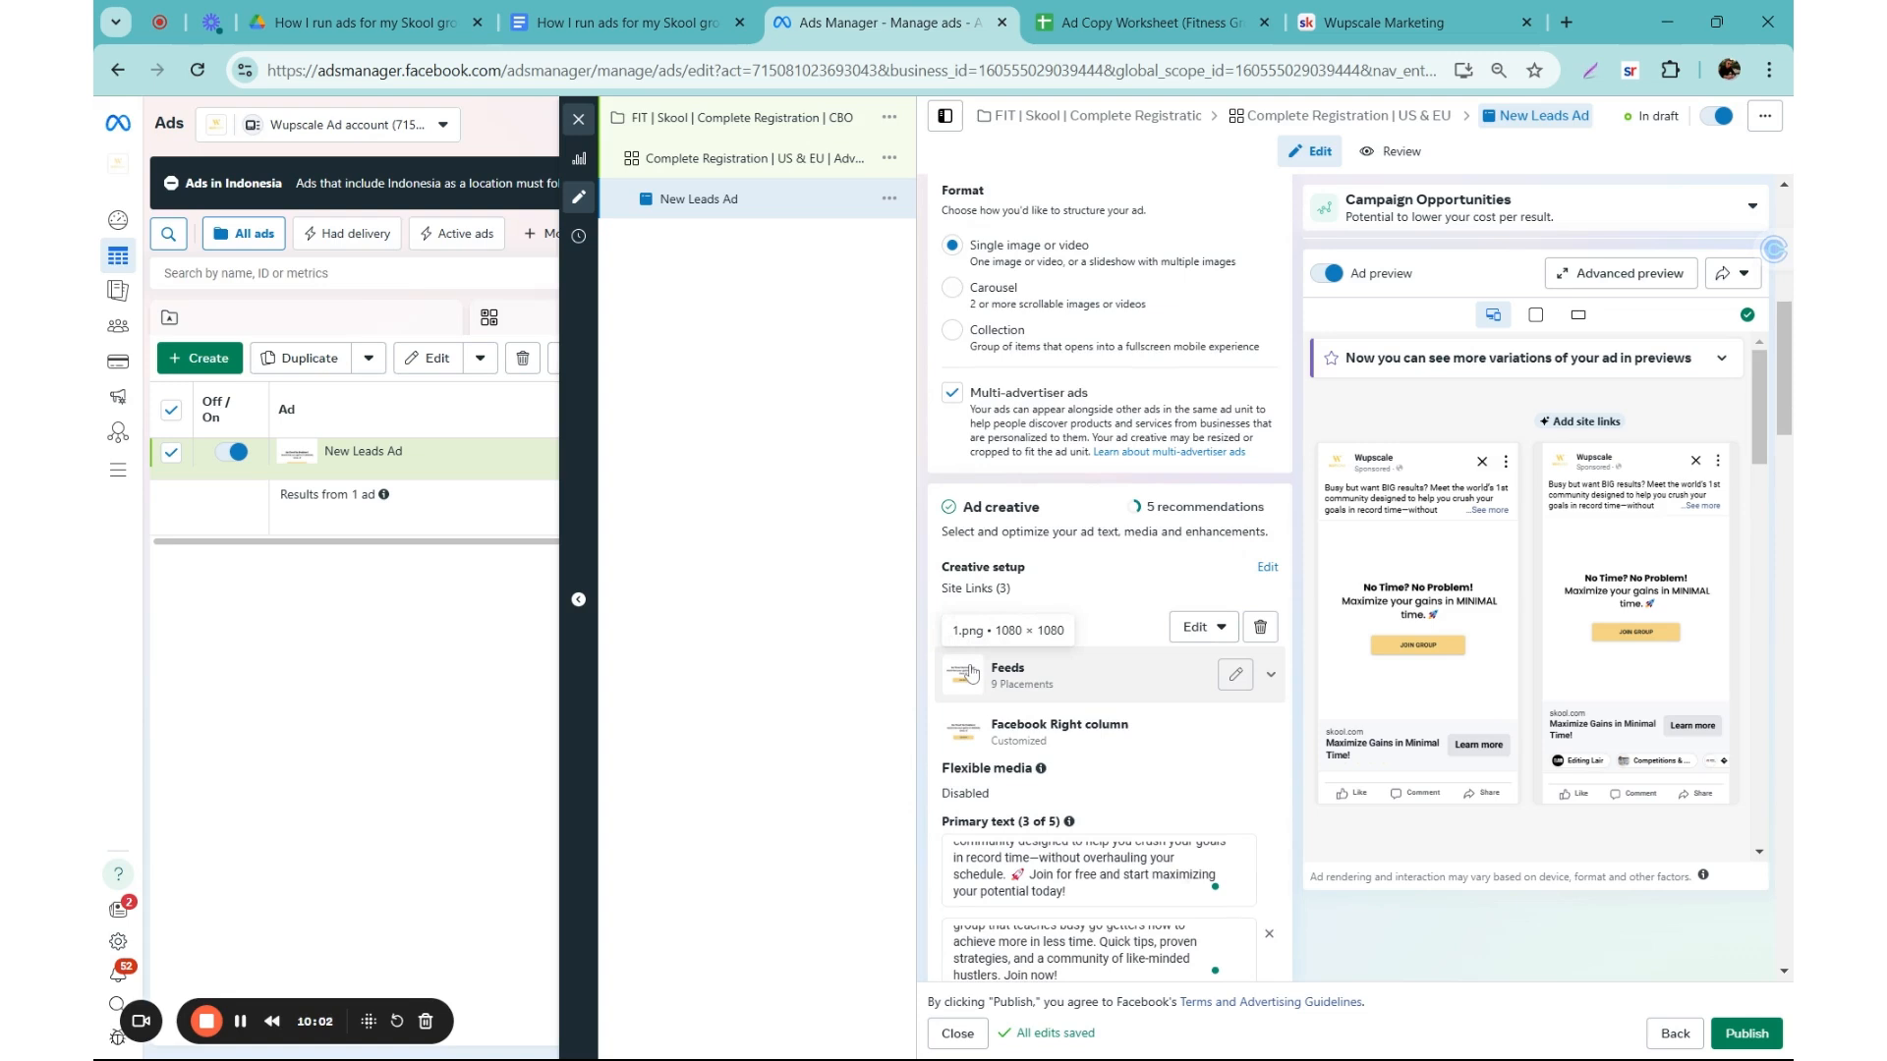
pyautogui.scroll(6, 971, 672)
pyautogui.tripleClick(1026, 259)
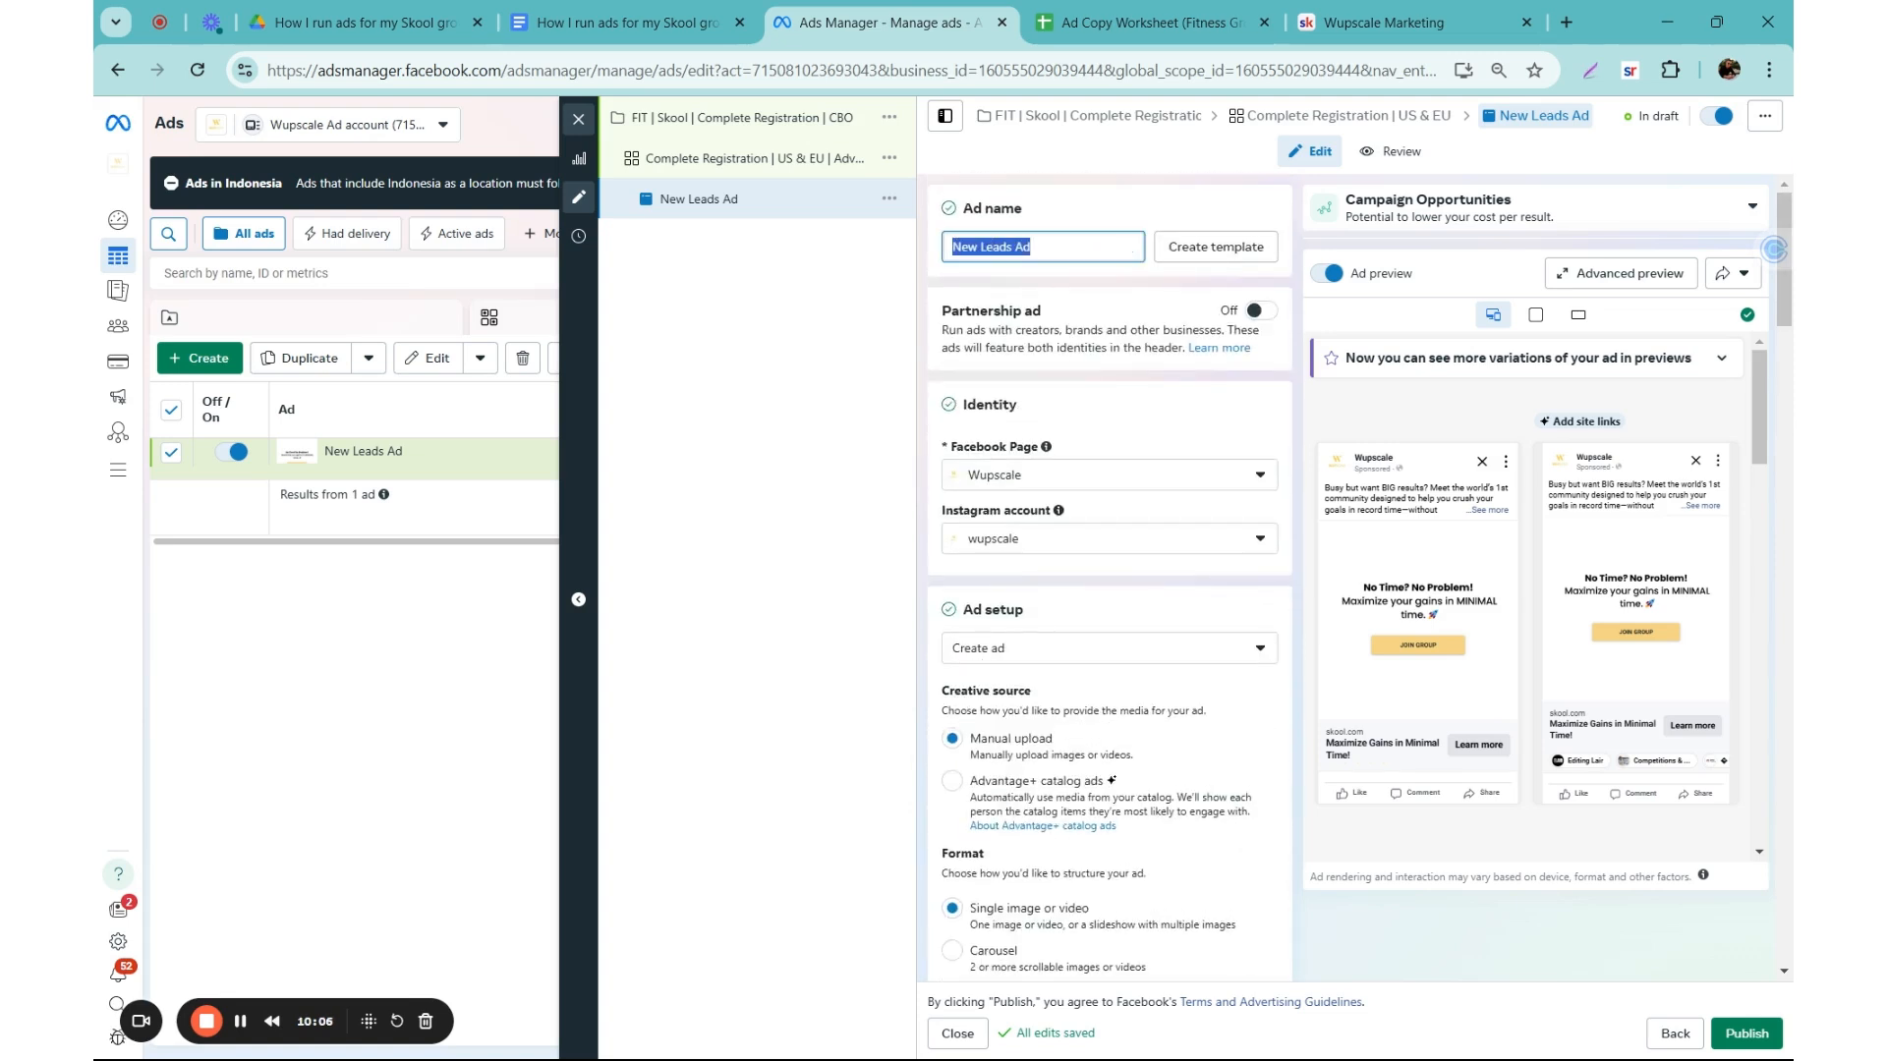
pyautogui.write('Image 1 | A')
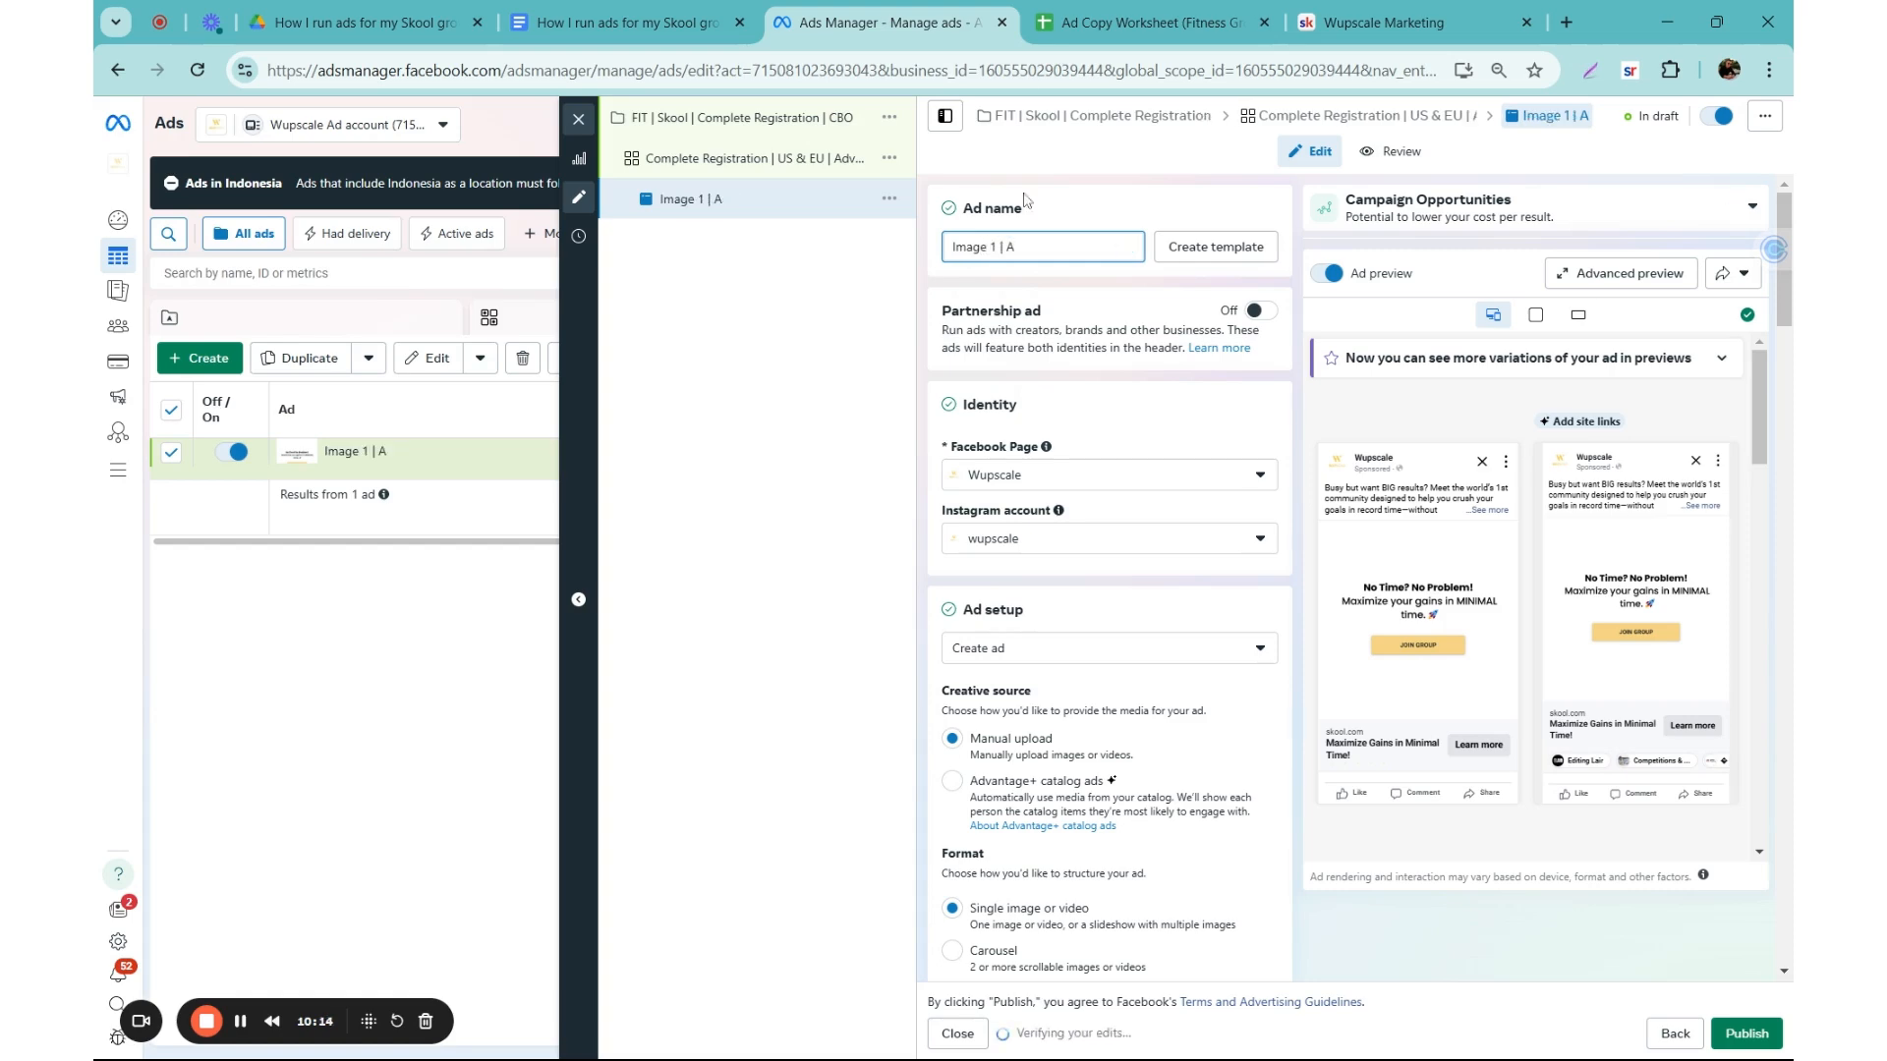
# Step: Check the ad number and service entries for the five ad copies in the Ad Copy Worksheet
pyautogui.click(1140, 22)
pyautogui.moveTo(307, 467); pyautogui.dragTo(267, 619)
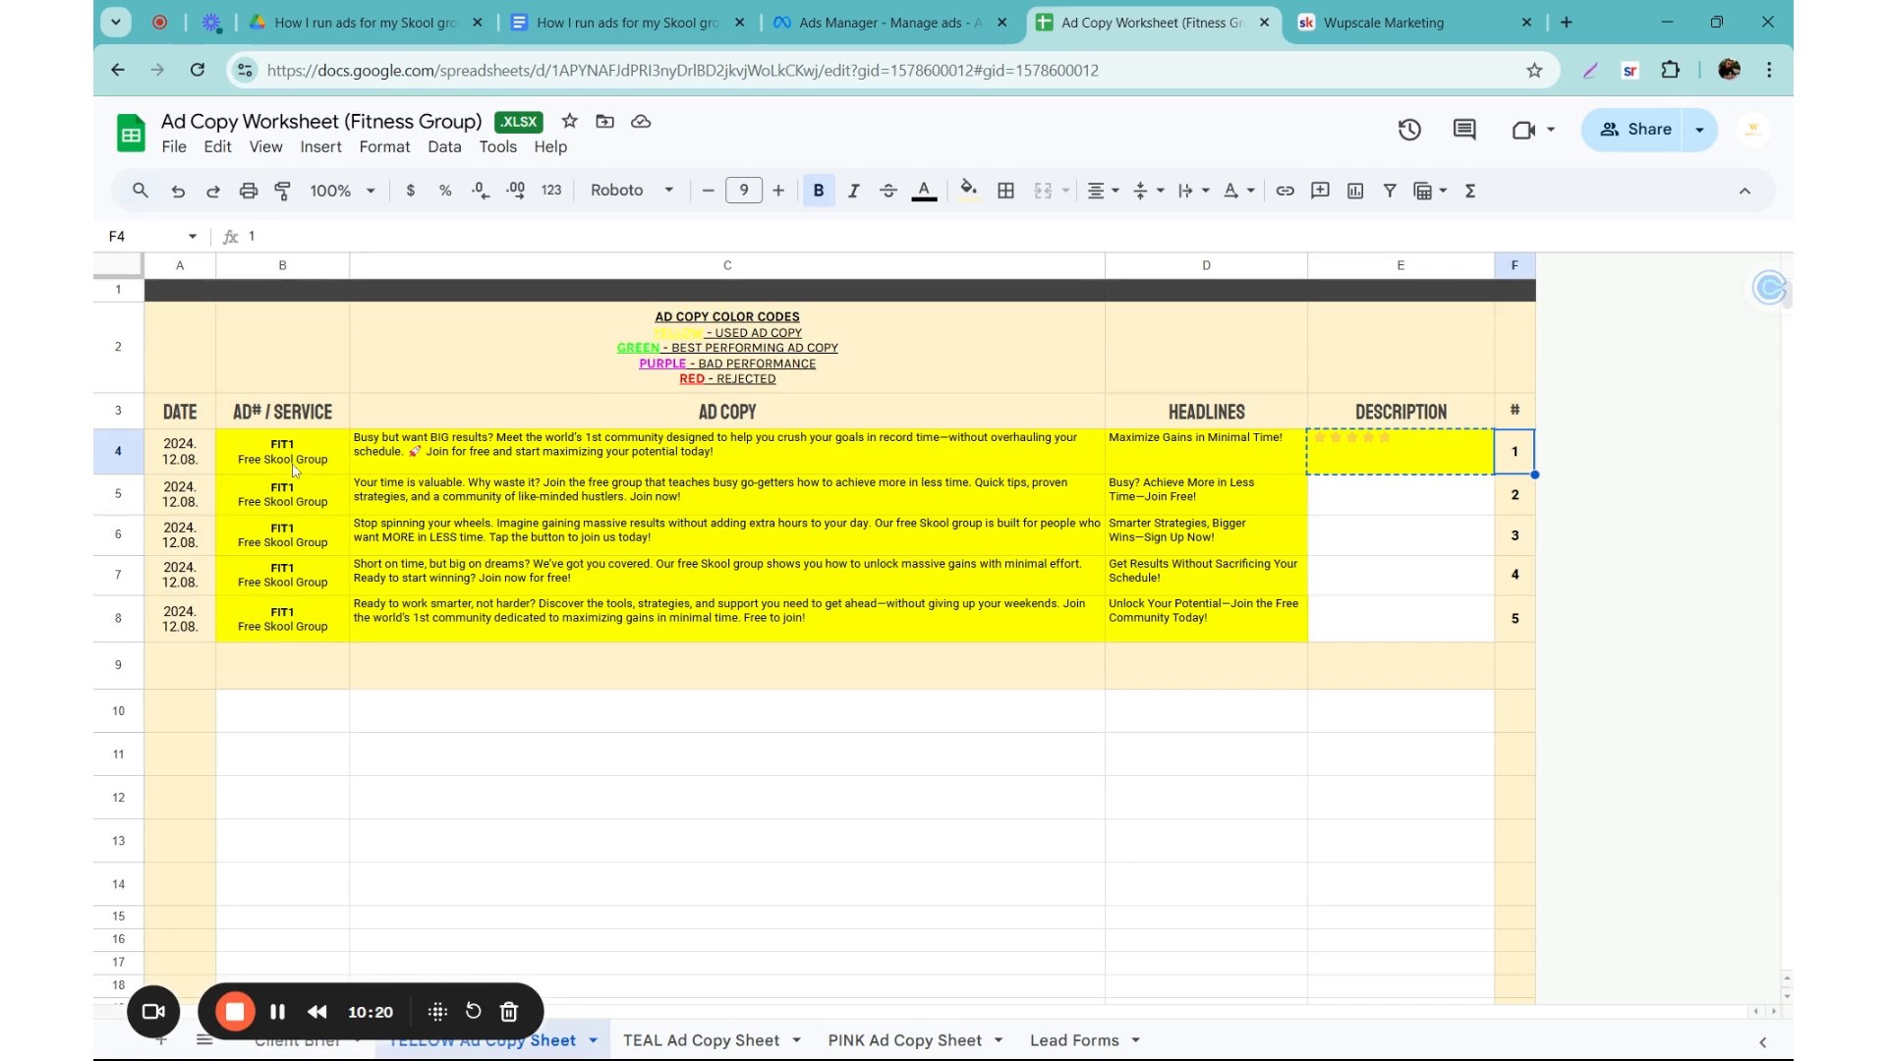
pyautogui.click(293, 471)
pyautogui.moveTo(291, 474); pyautogui.dragTo(281, 619)
# Step: Change the ad name in Ads Manager to "Image 1 | Fit 1 Copy | Primary text 1-5 | Headline 1"
pyautogui.click(846, 22)
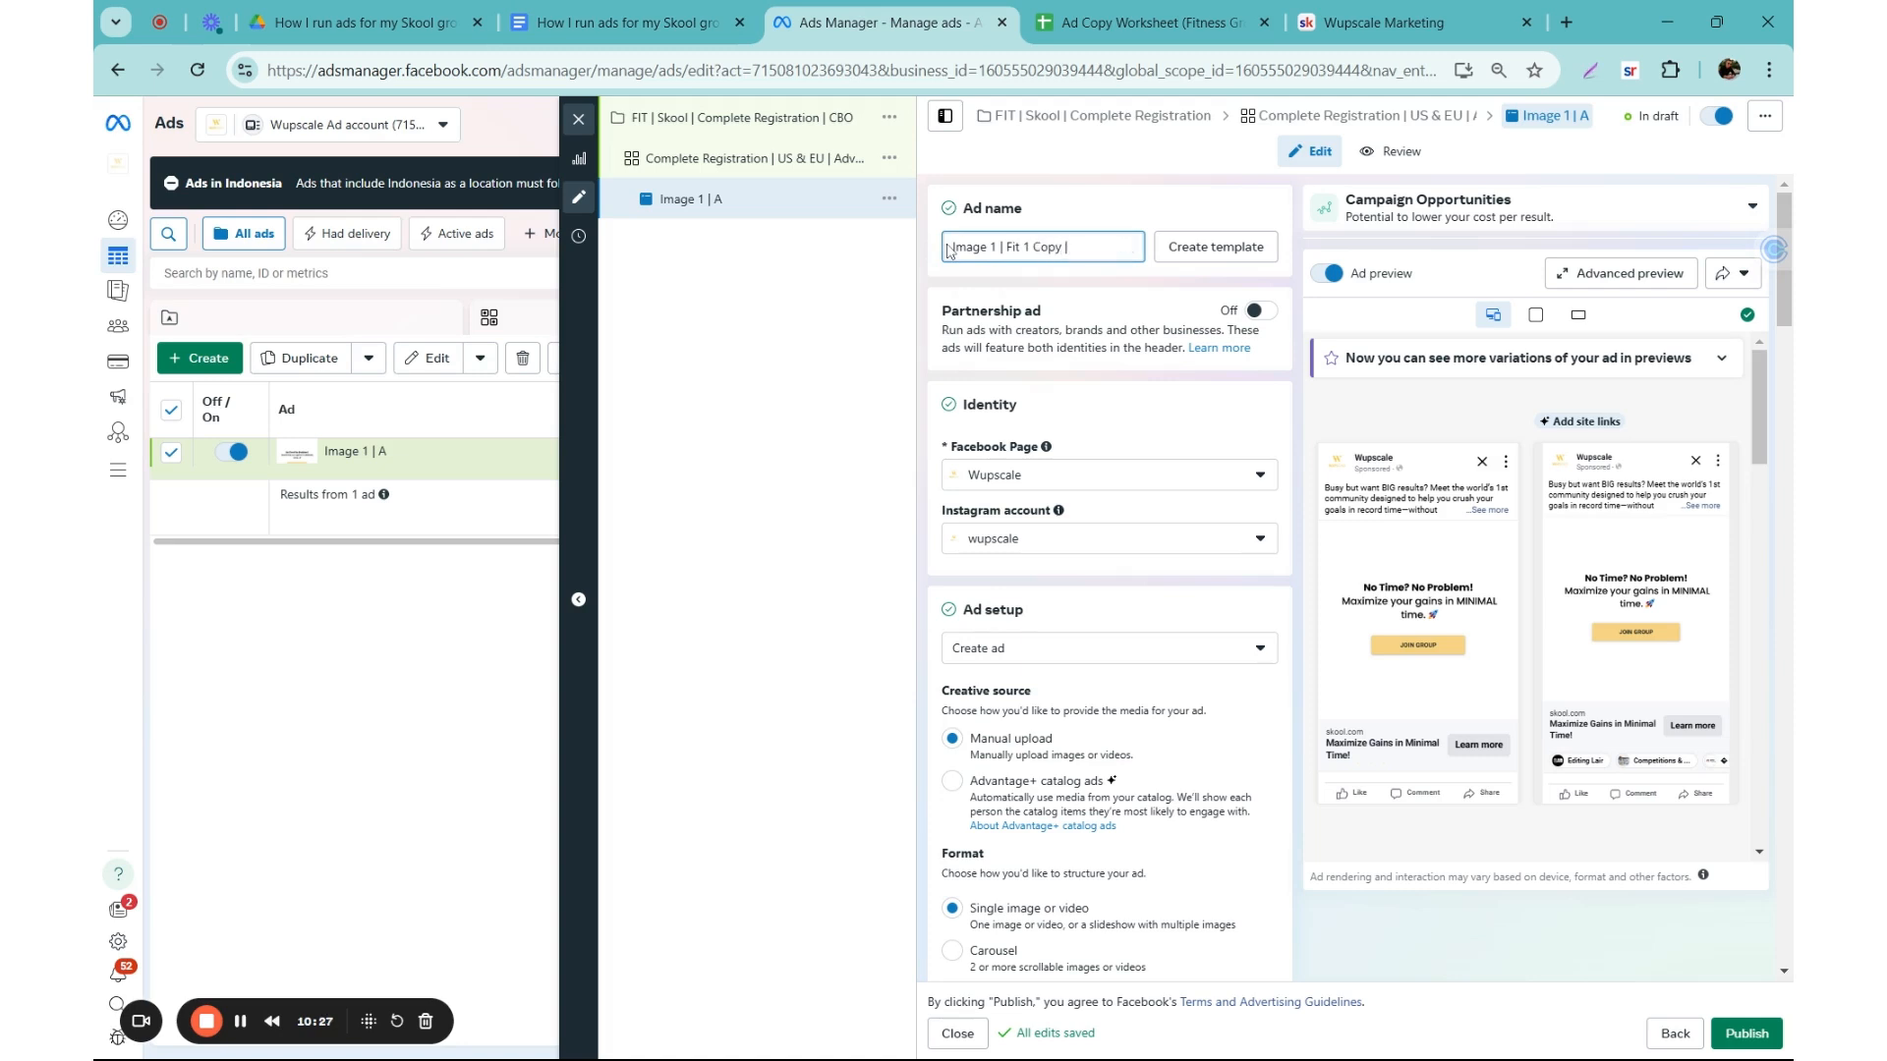
pyautogui.write('Primary |')
pyautogui.write('ext 1')
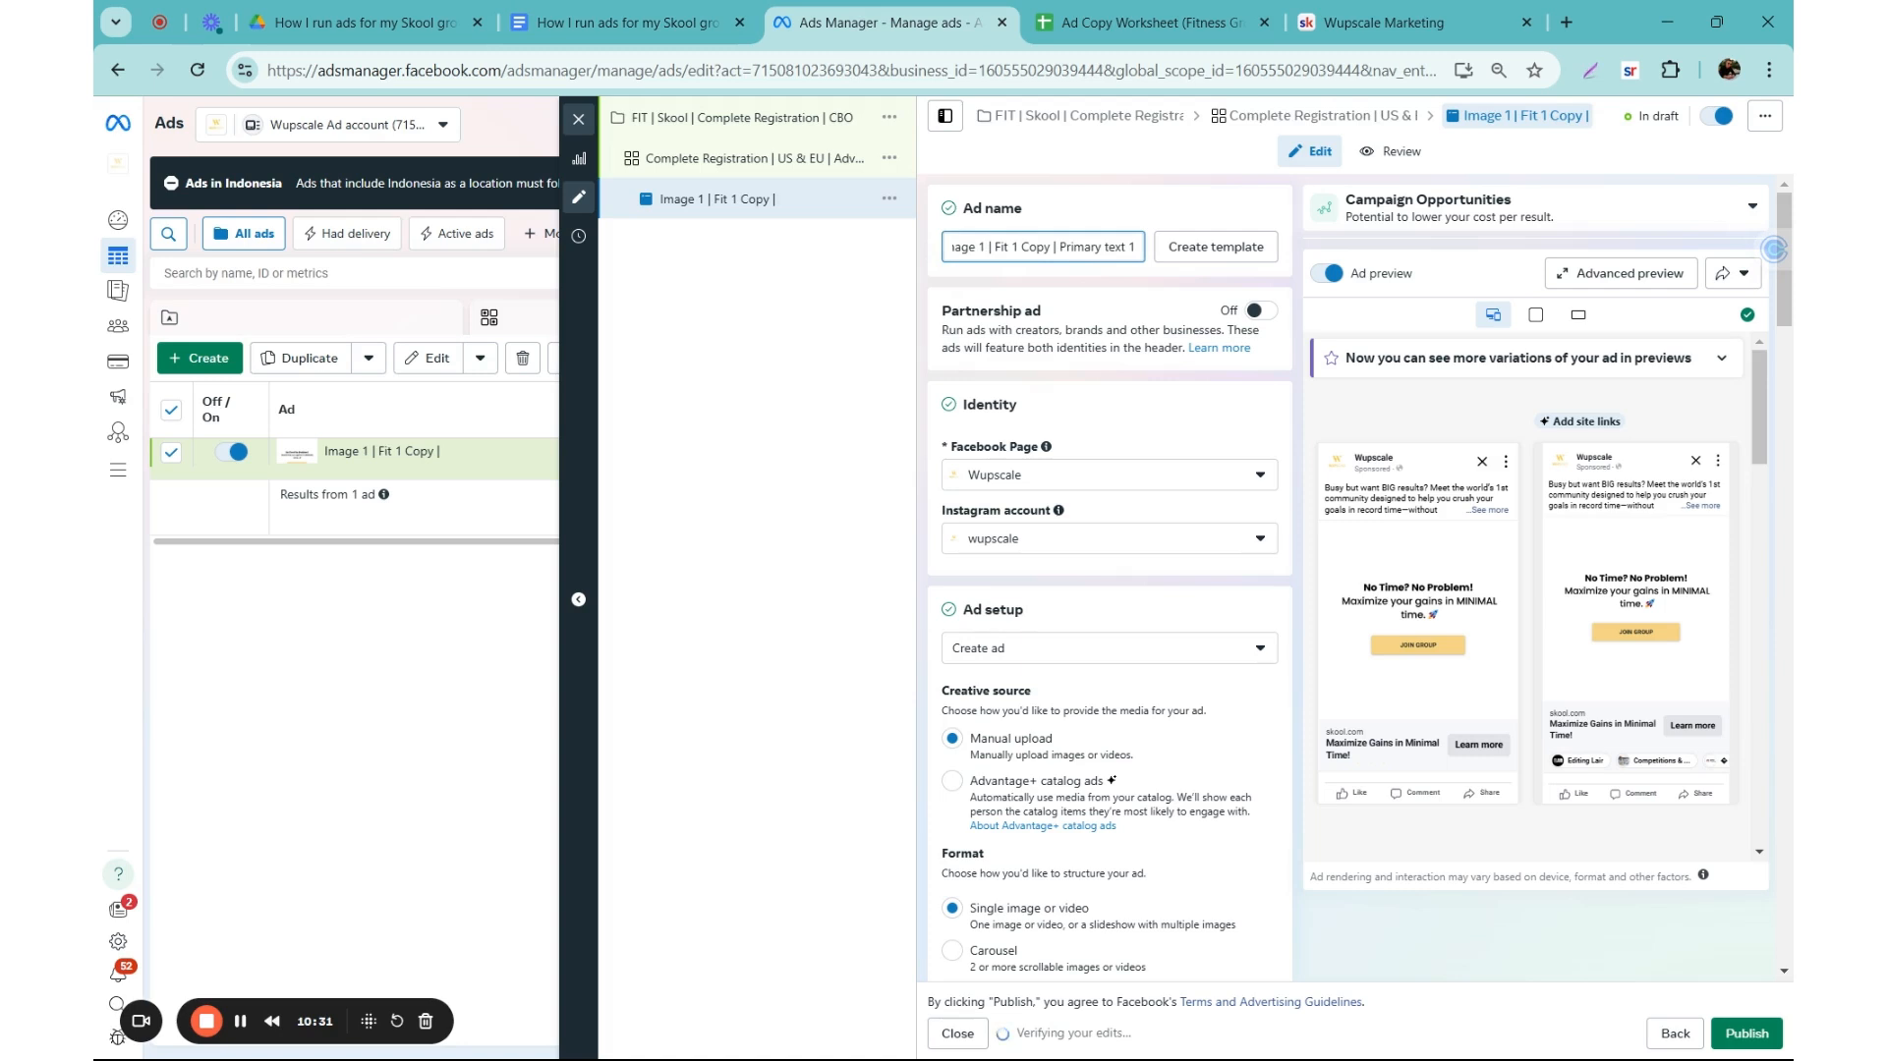
pyautogui.write('-5 | Headline 1-5')
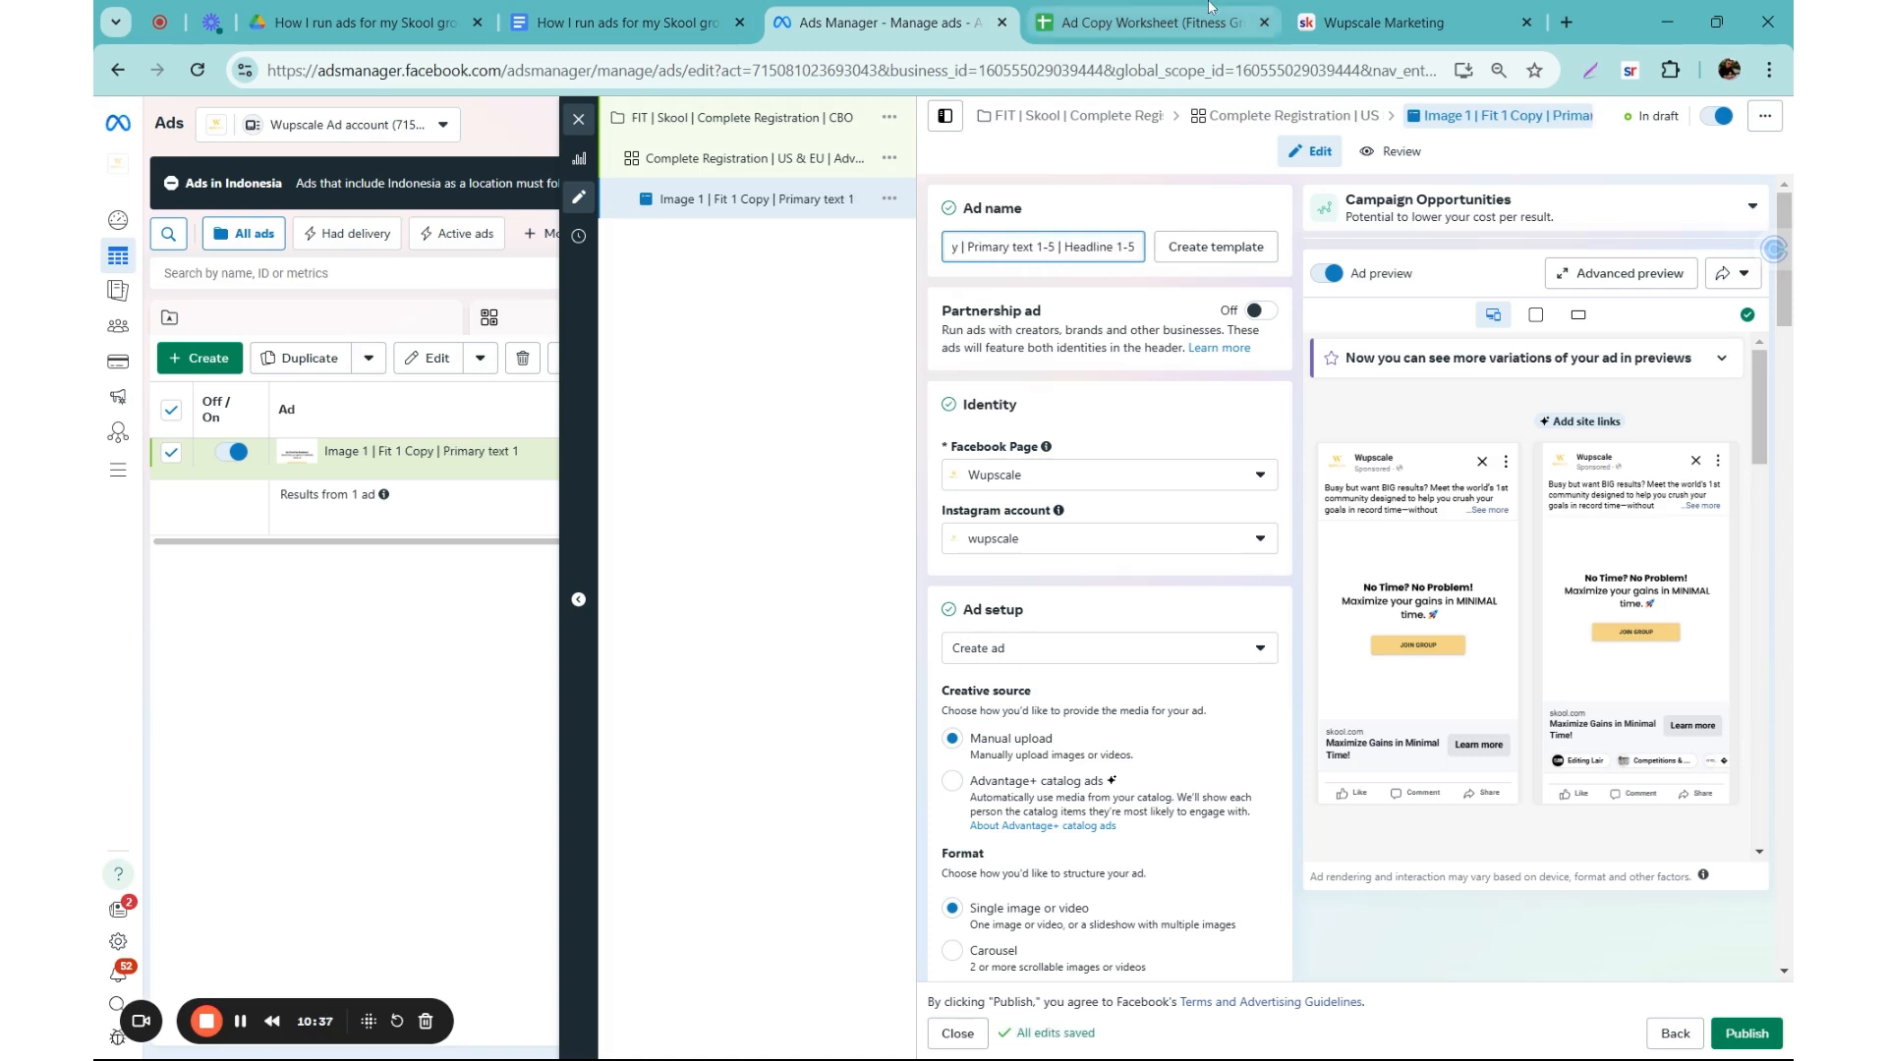
# Step: Check the primary texts and headlines of the five ad copies in the Ad Copy Worksheet
pyautogui.click(1150, 21)
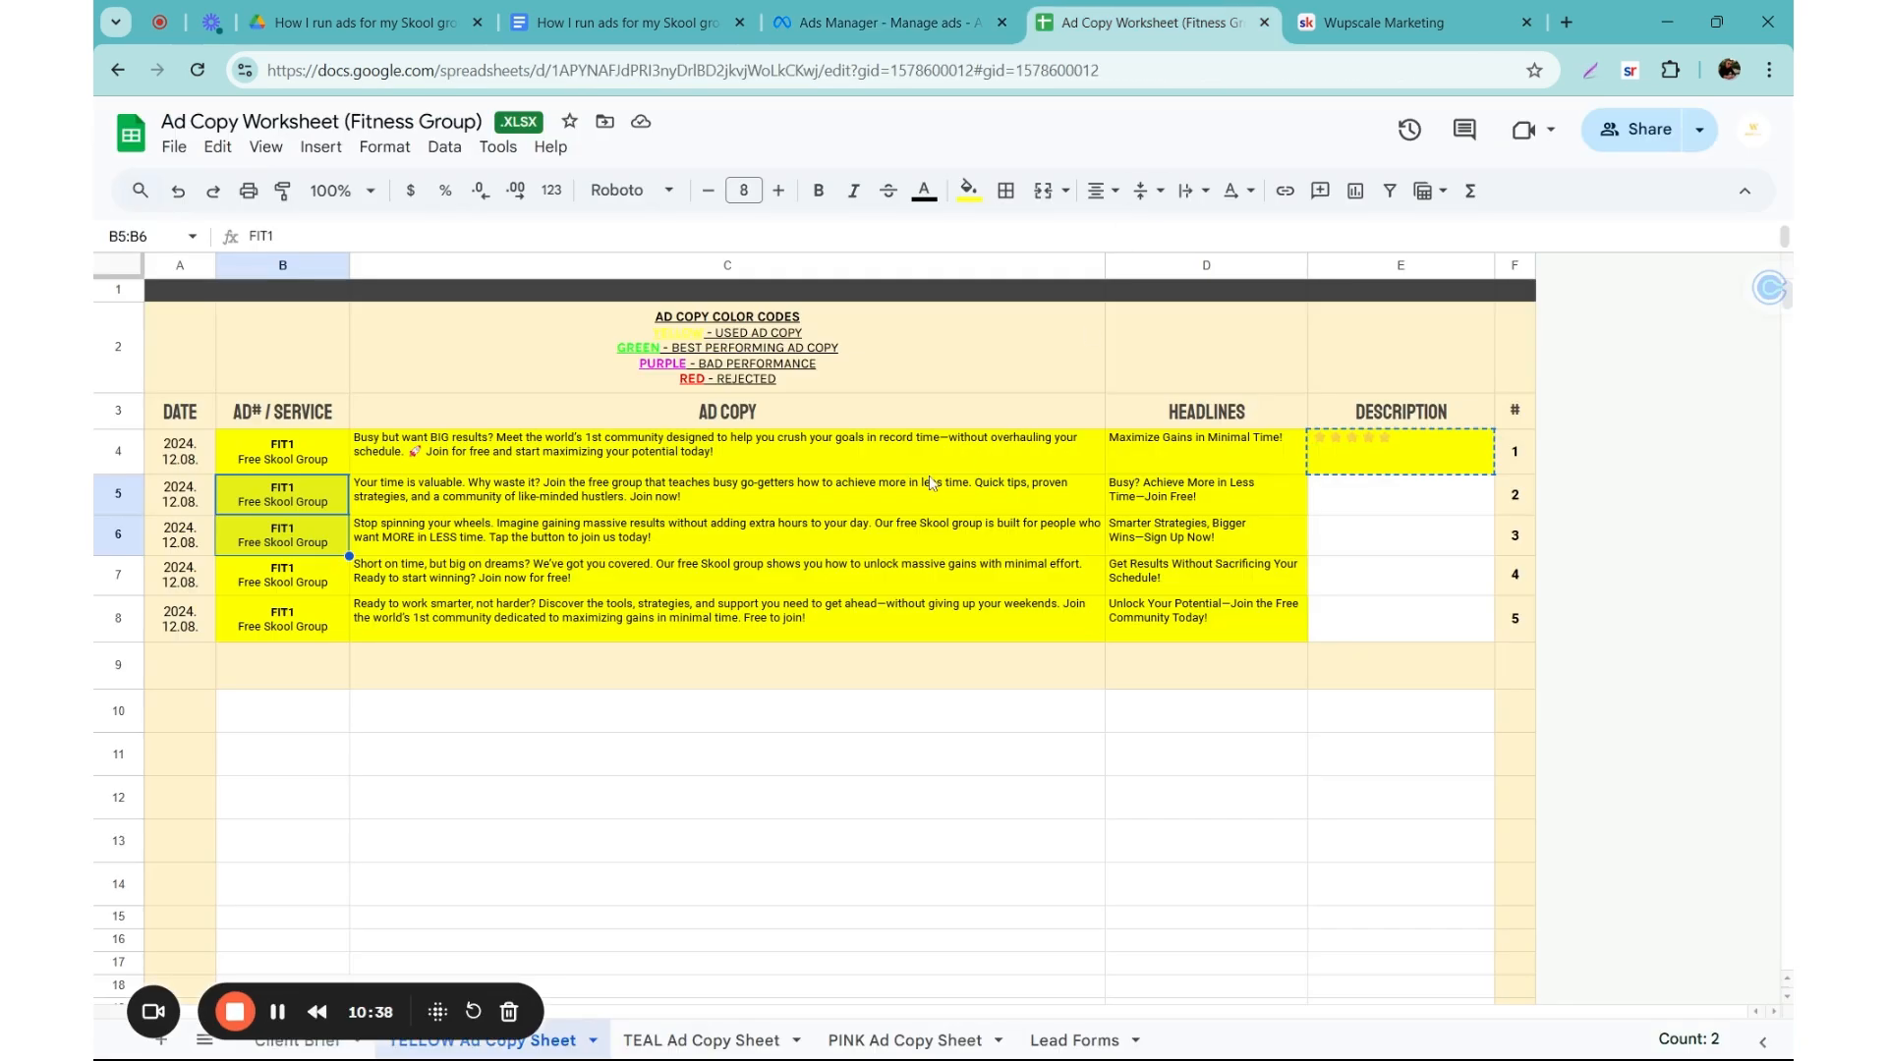
pyautogui.moveTo(894, 471); pyautogui.dragTo(765, 454)
pyautogui.moveTo(1171, 460); pyautogui.dragTo(1171, 619)
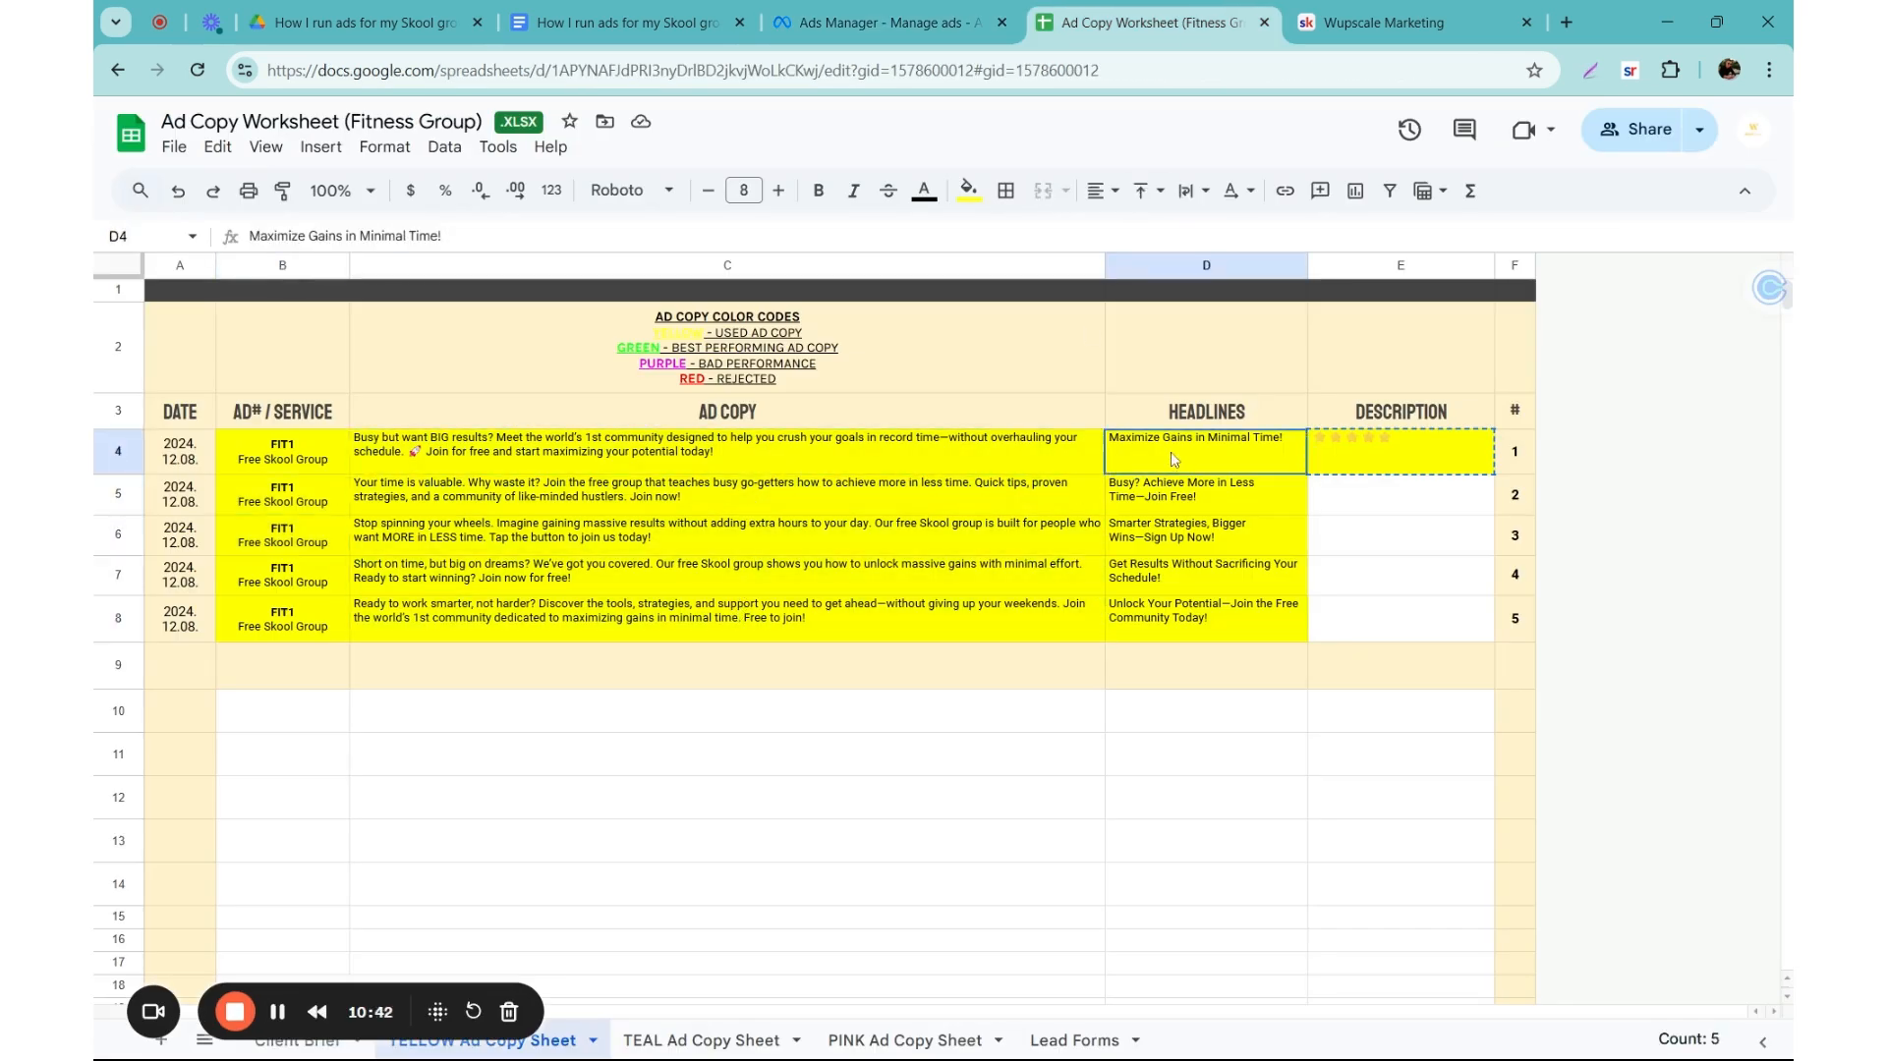
pyautogui.click(1171, 619)
# Step: Publish the campaign together with its ad set and image ad in Ads Manager
pyautogui.click(890, 24)
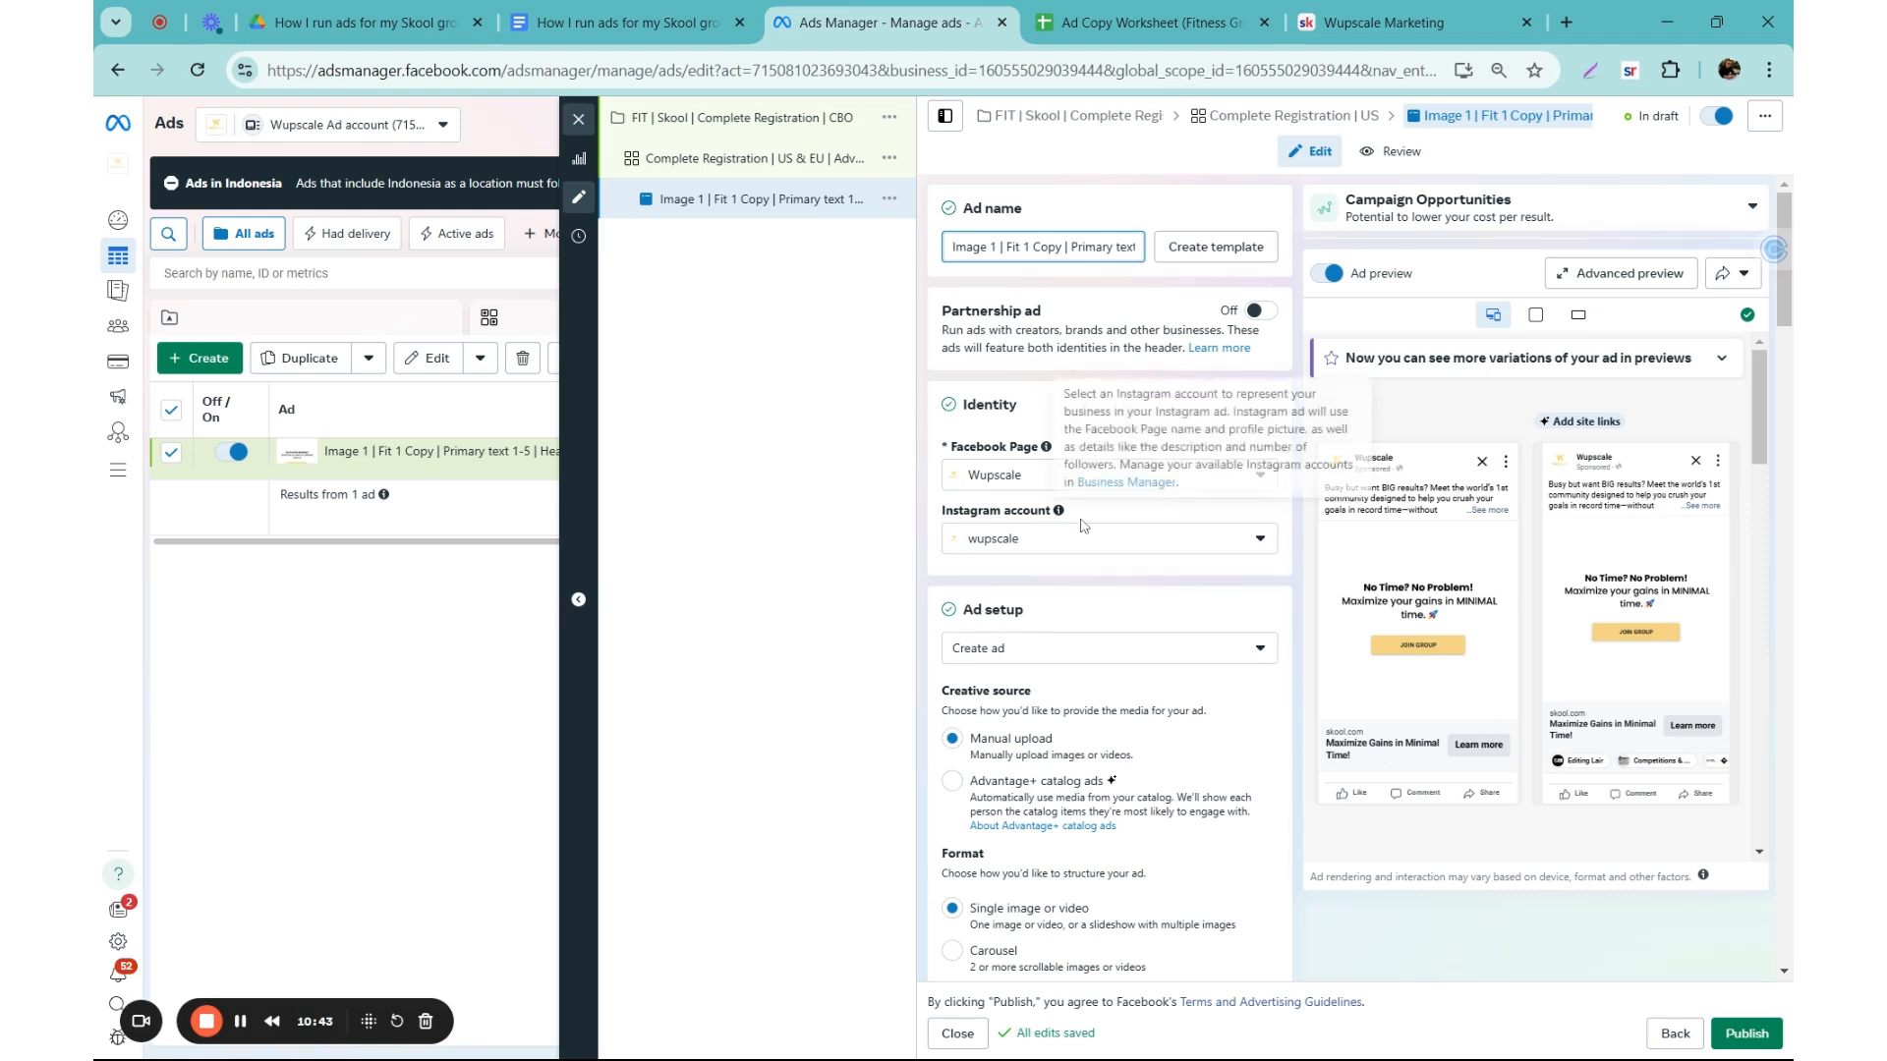
pyautogui.click(1130, 318)
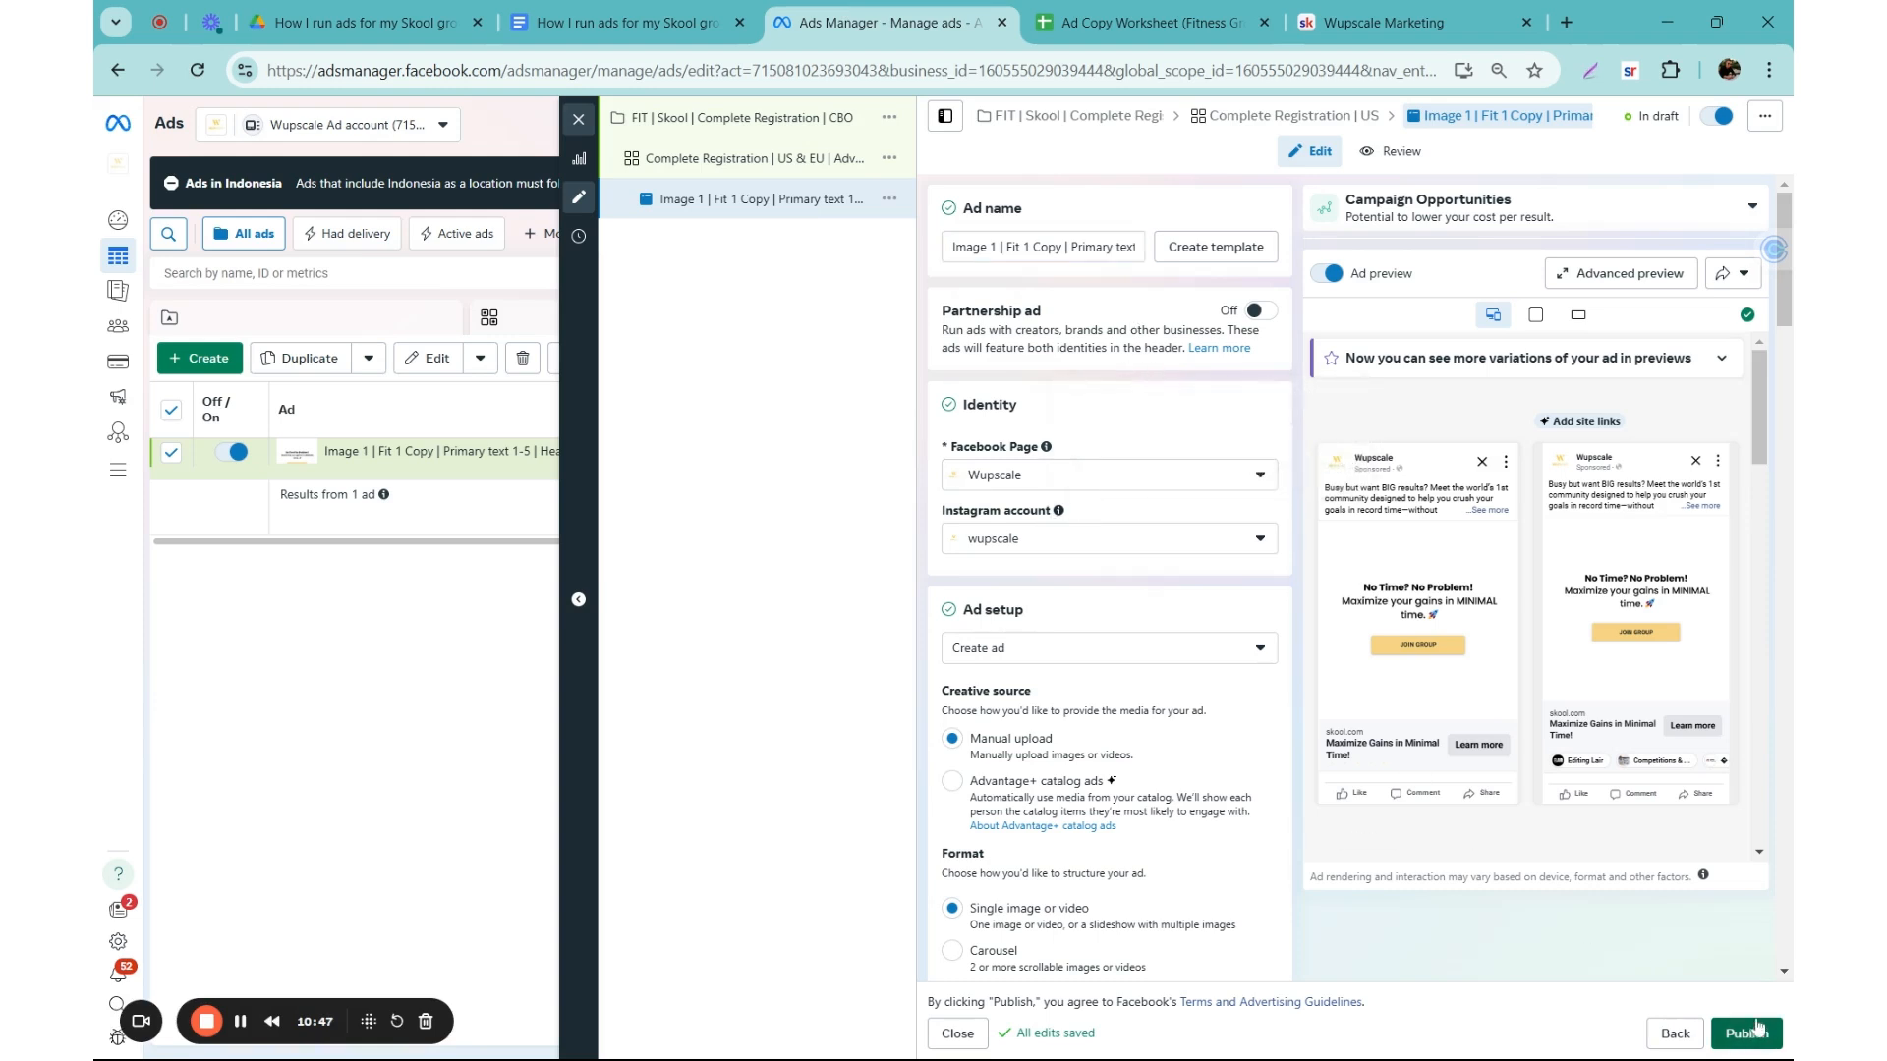
pyautogui.click(1724, 1024)
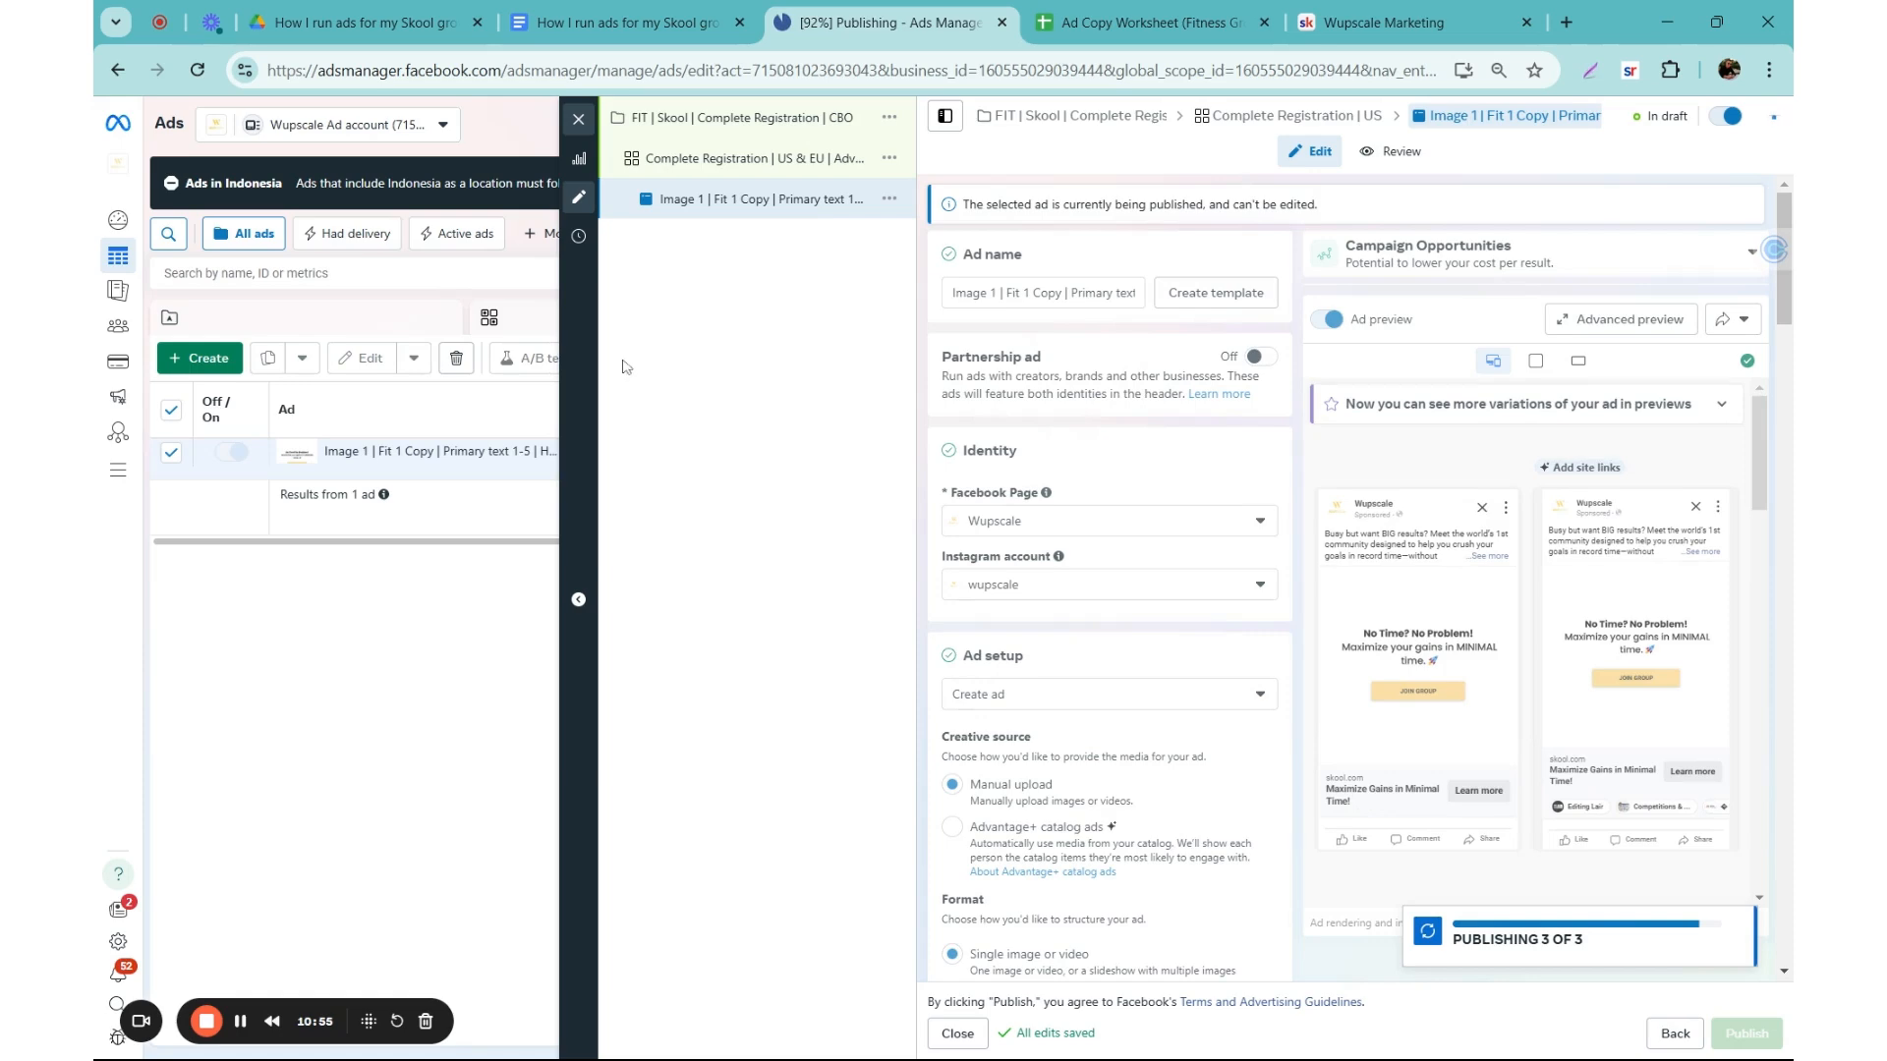
# Step: Check the remaining tasks under "Setting up your ads" in the Meta ads basics document and return to Ads Manager
pyautogui.click(570, 24)
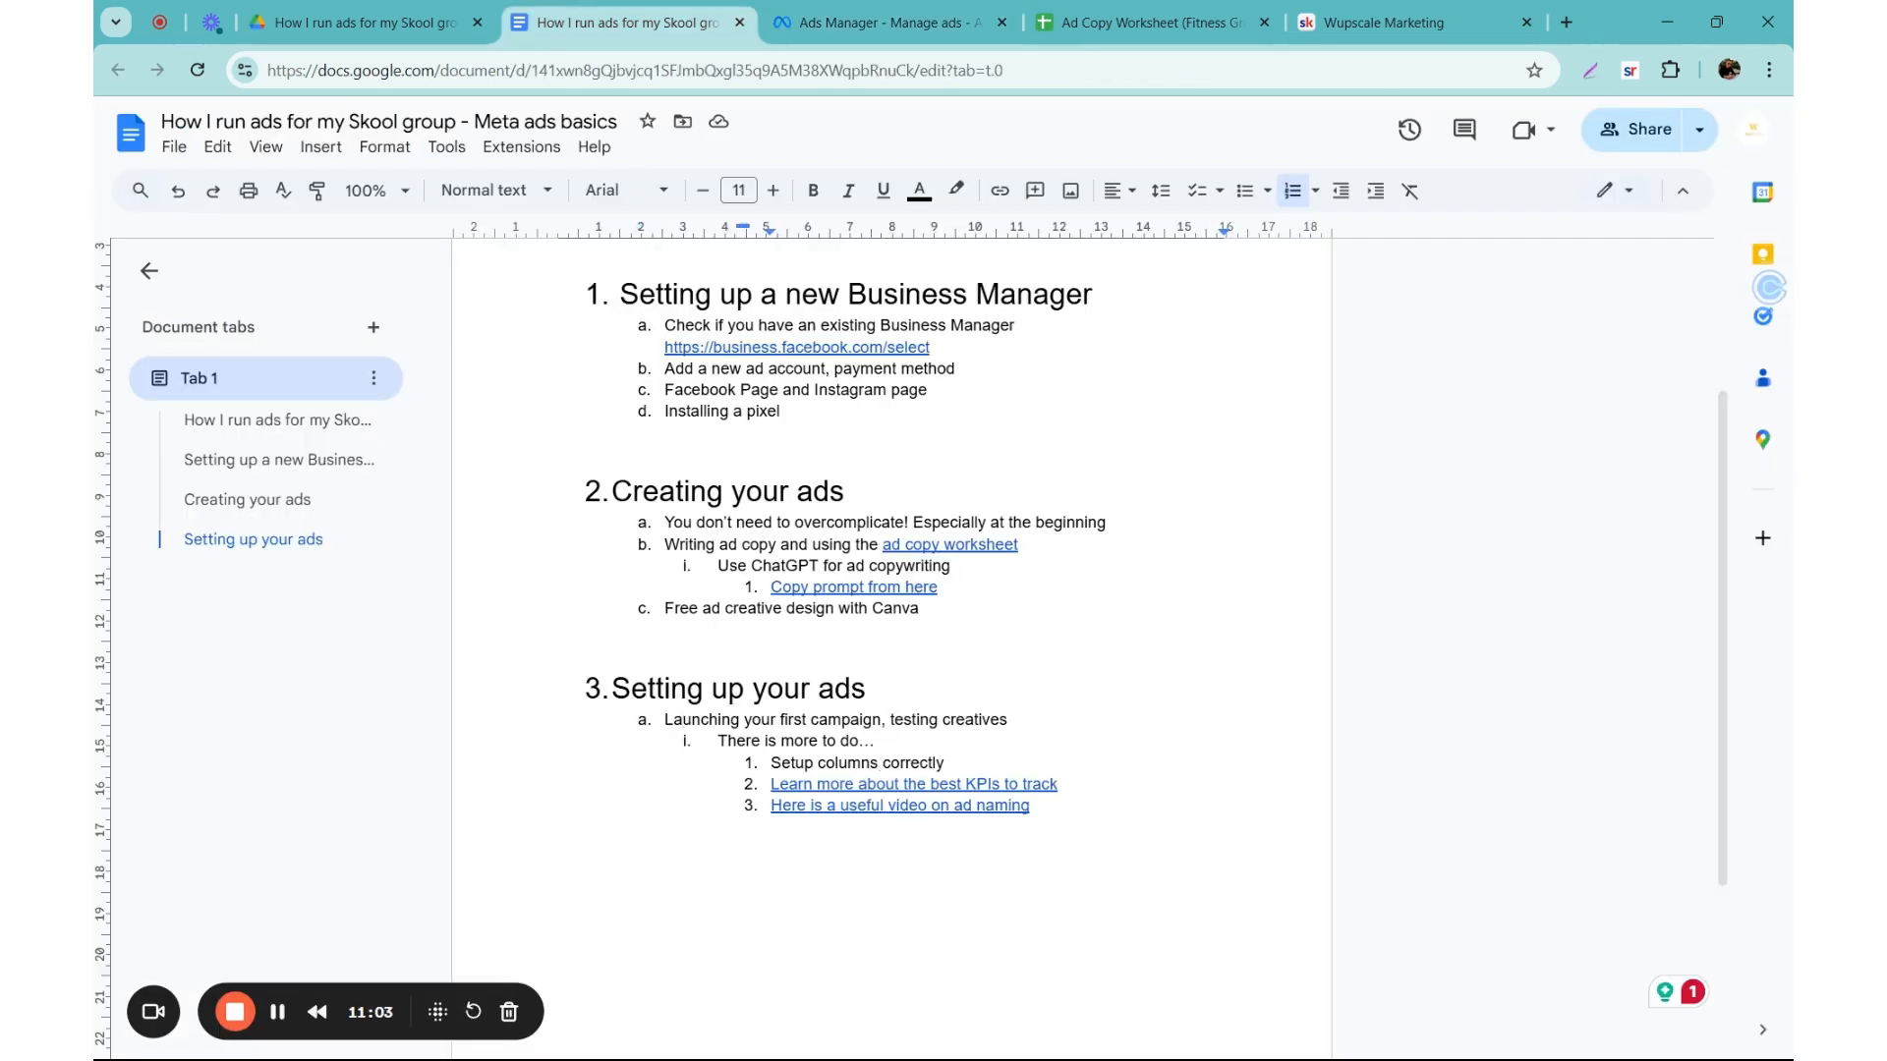
pyautogui.scroll(-2, 889, 590)
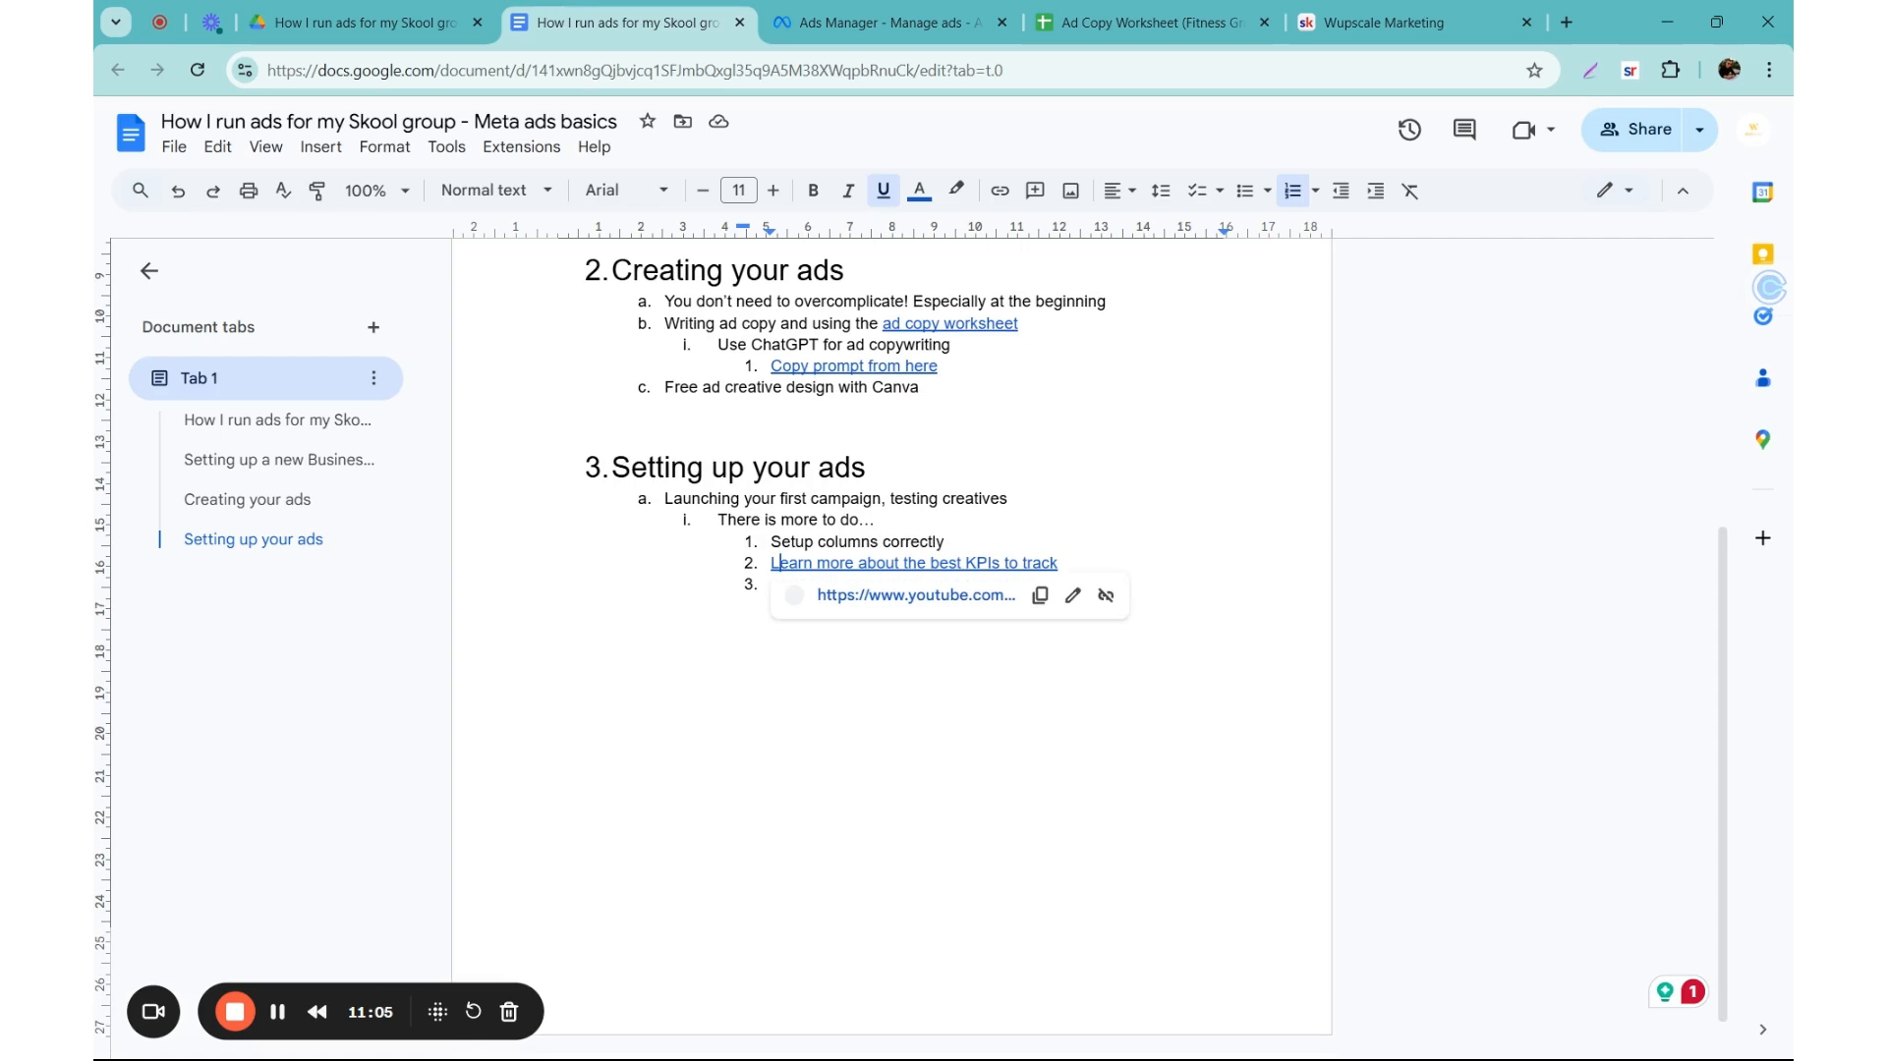
pyautogui.click(871, 18)
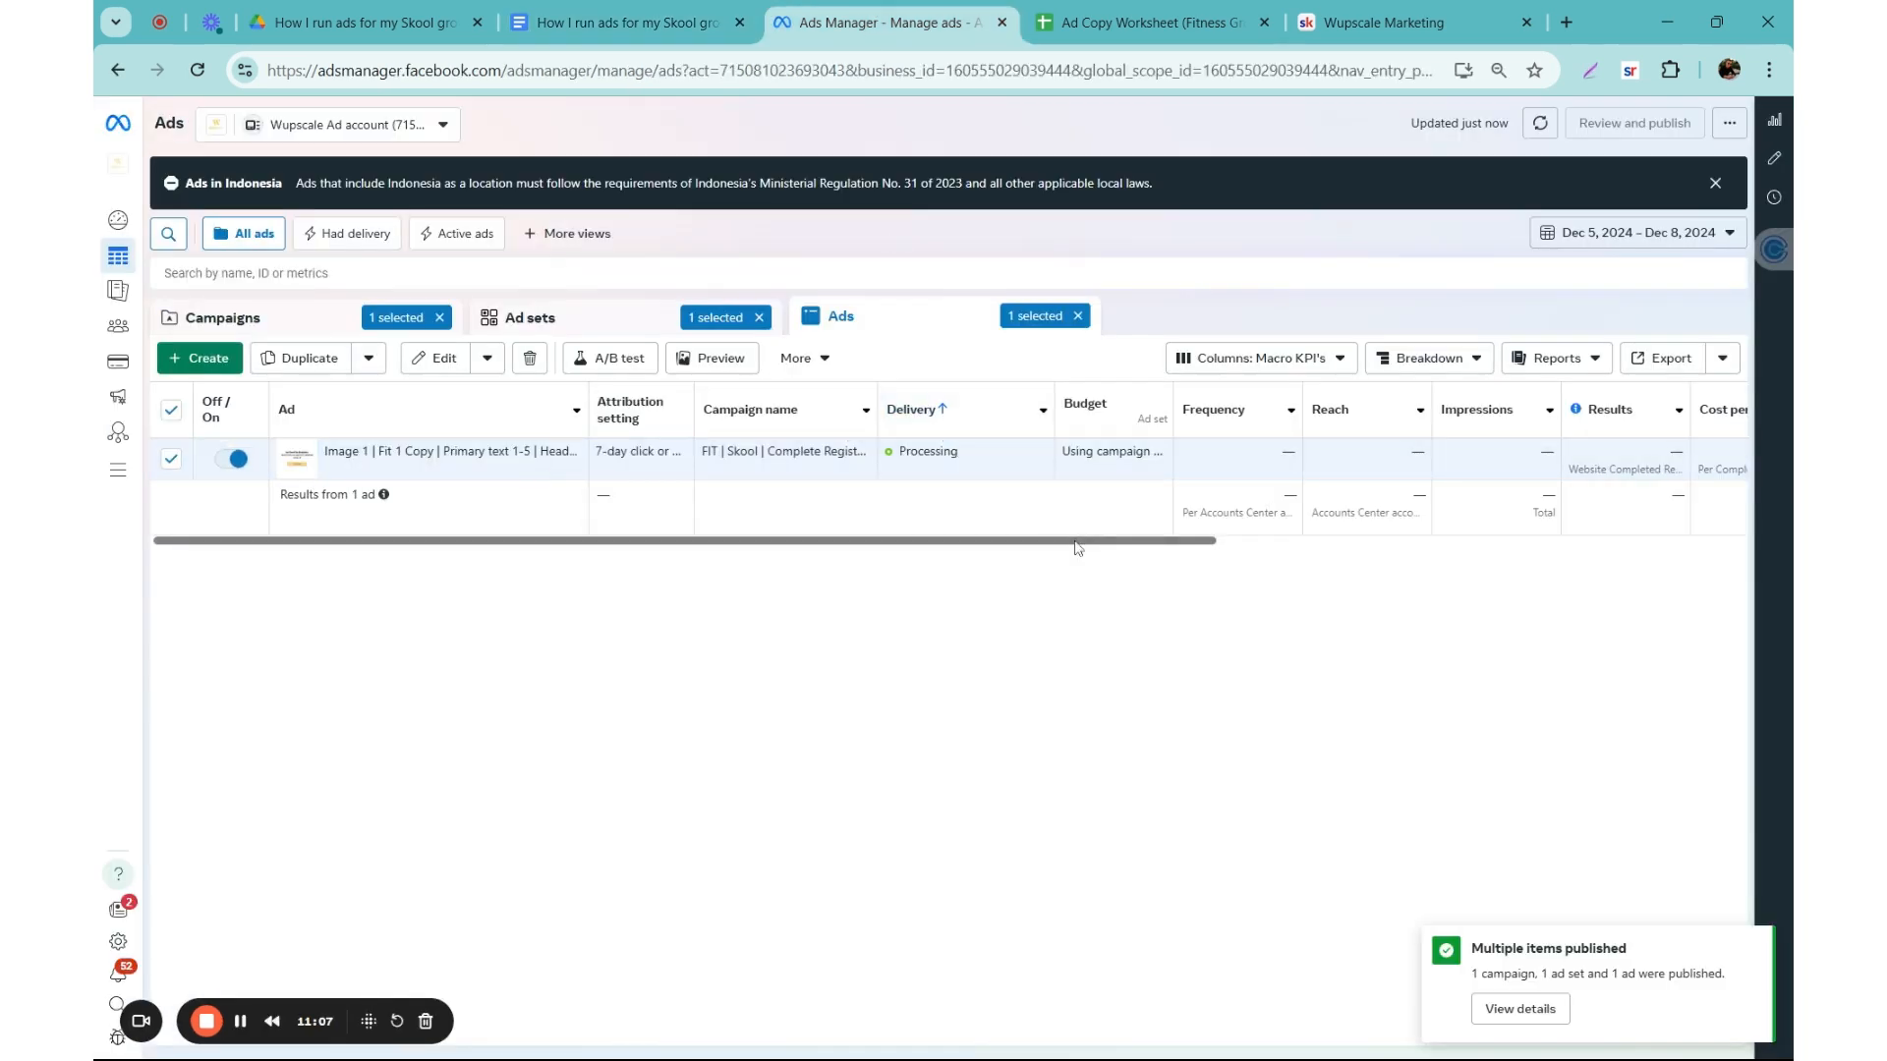
# Step: Look through the ads table's current columns, and preview it with the Performance and Engagement column presets
pyautogui.moveTo(988, 545); pyautogui.dragTo(1289, 558)
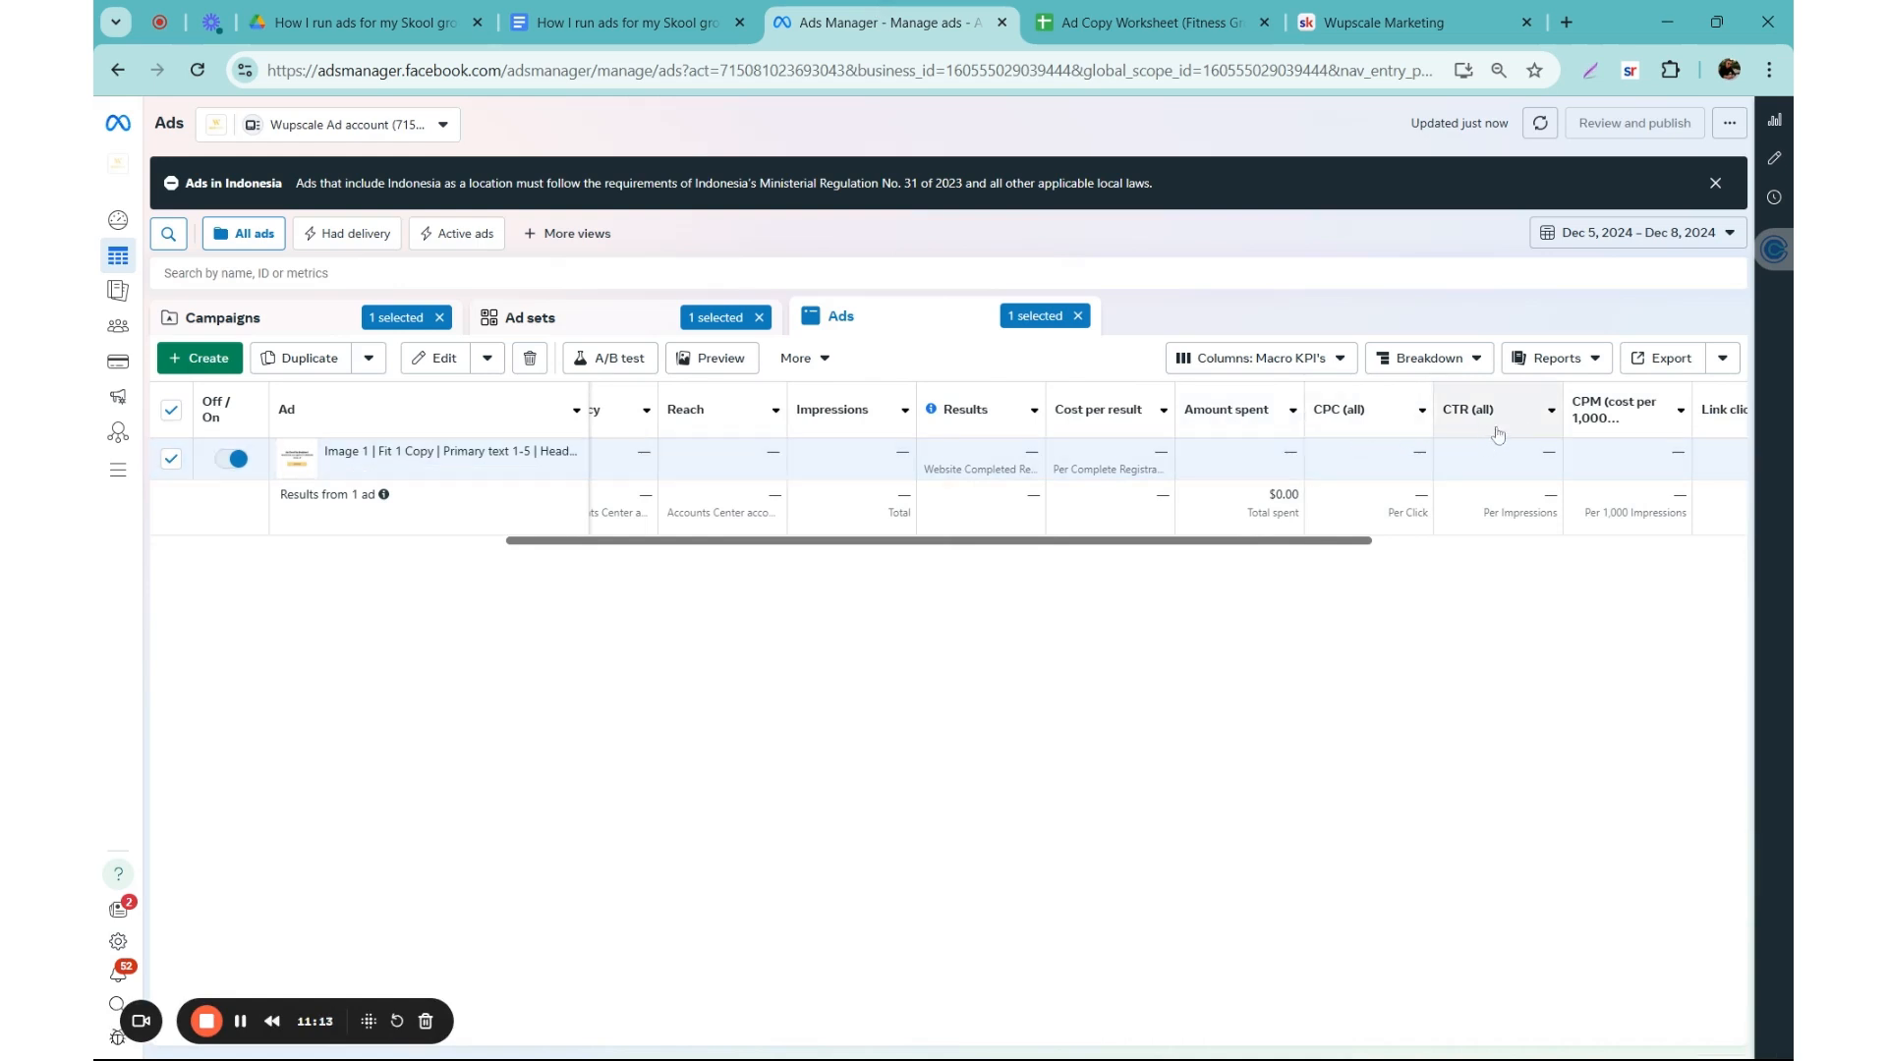
pyautogui.click(1238, 358)
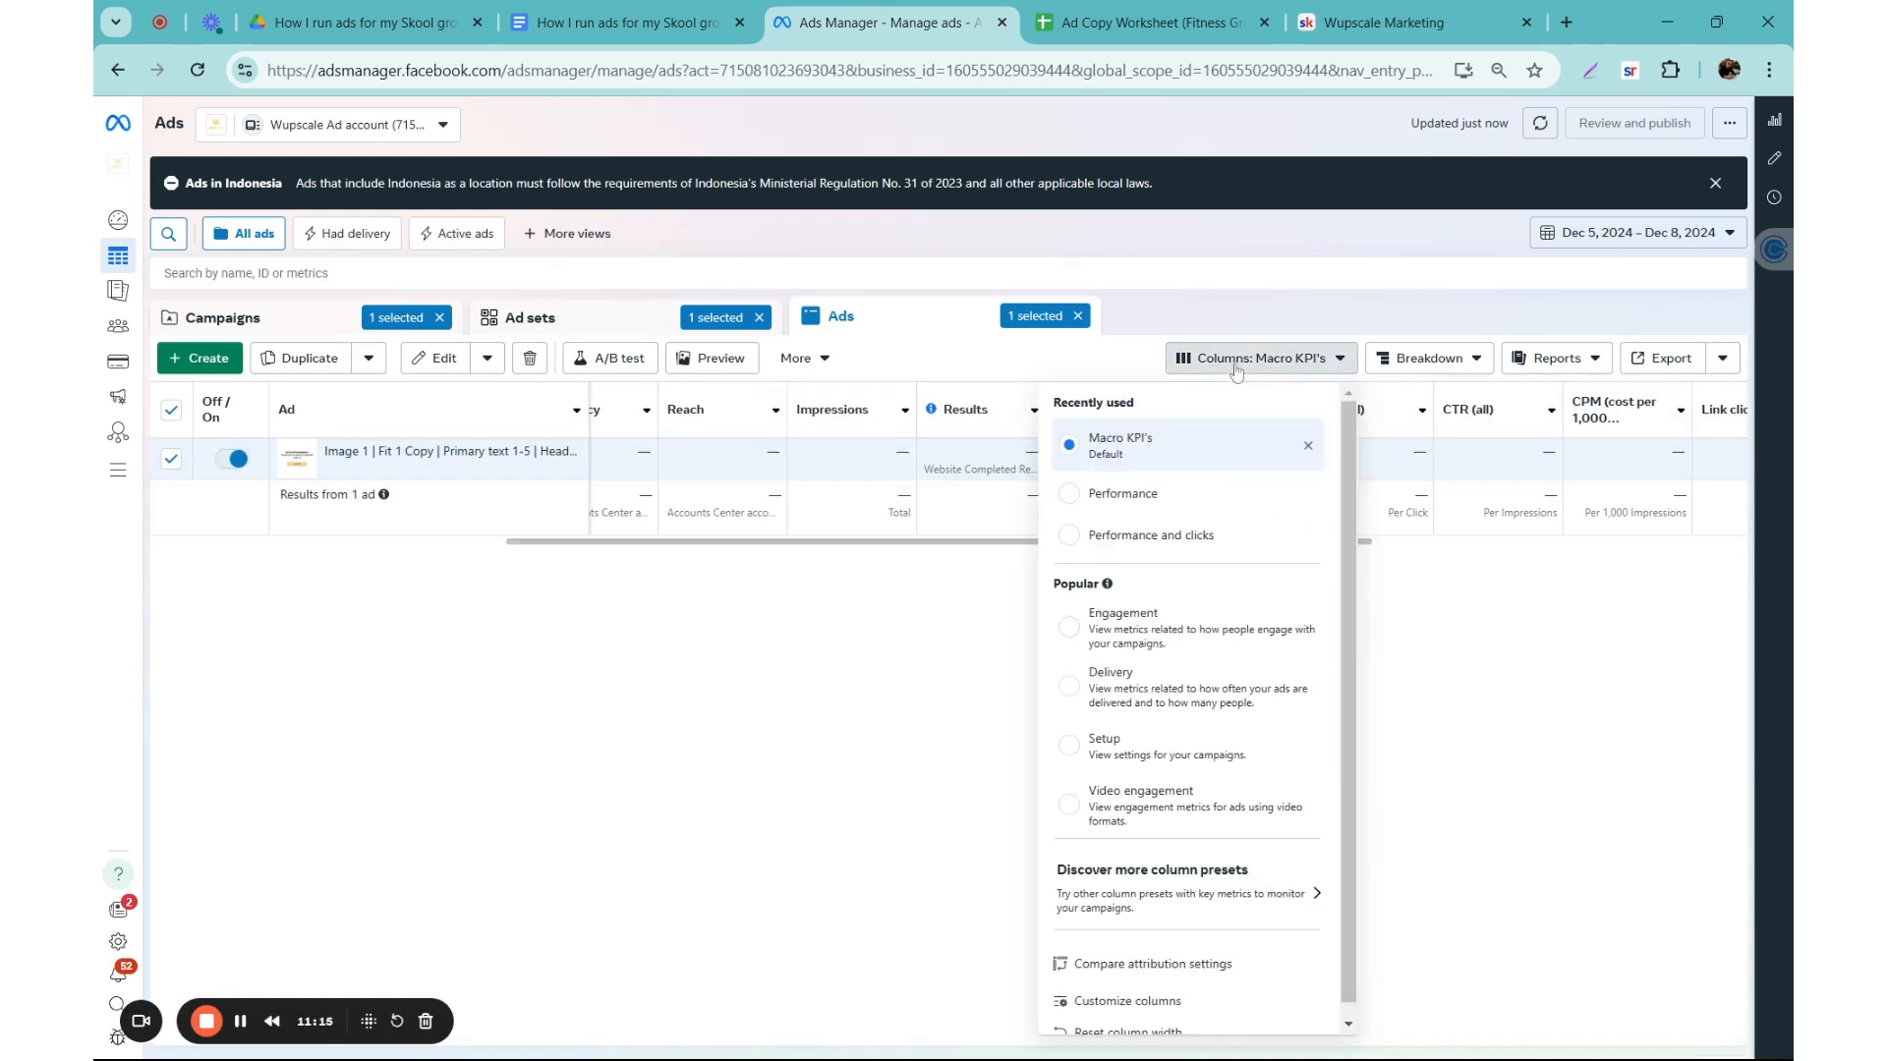
pyautogui.click(1121, 498)
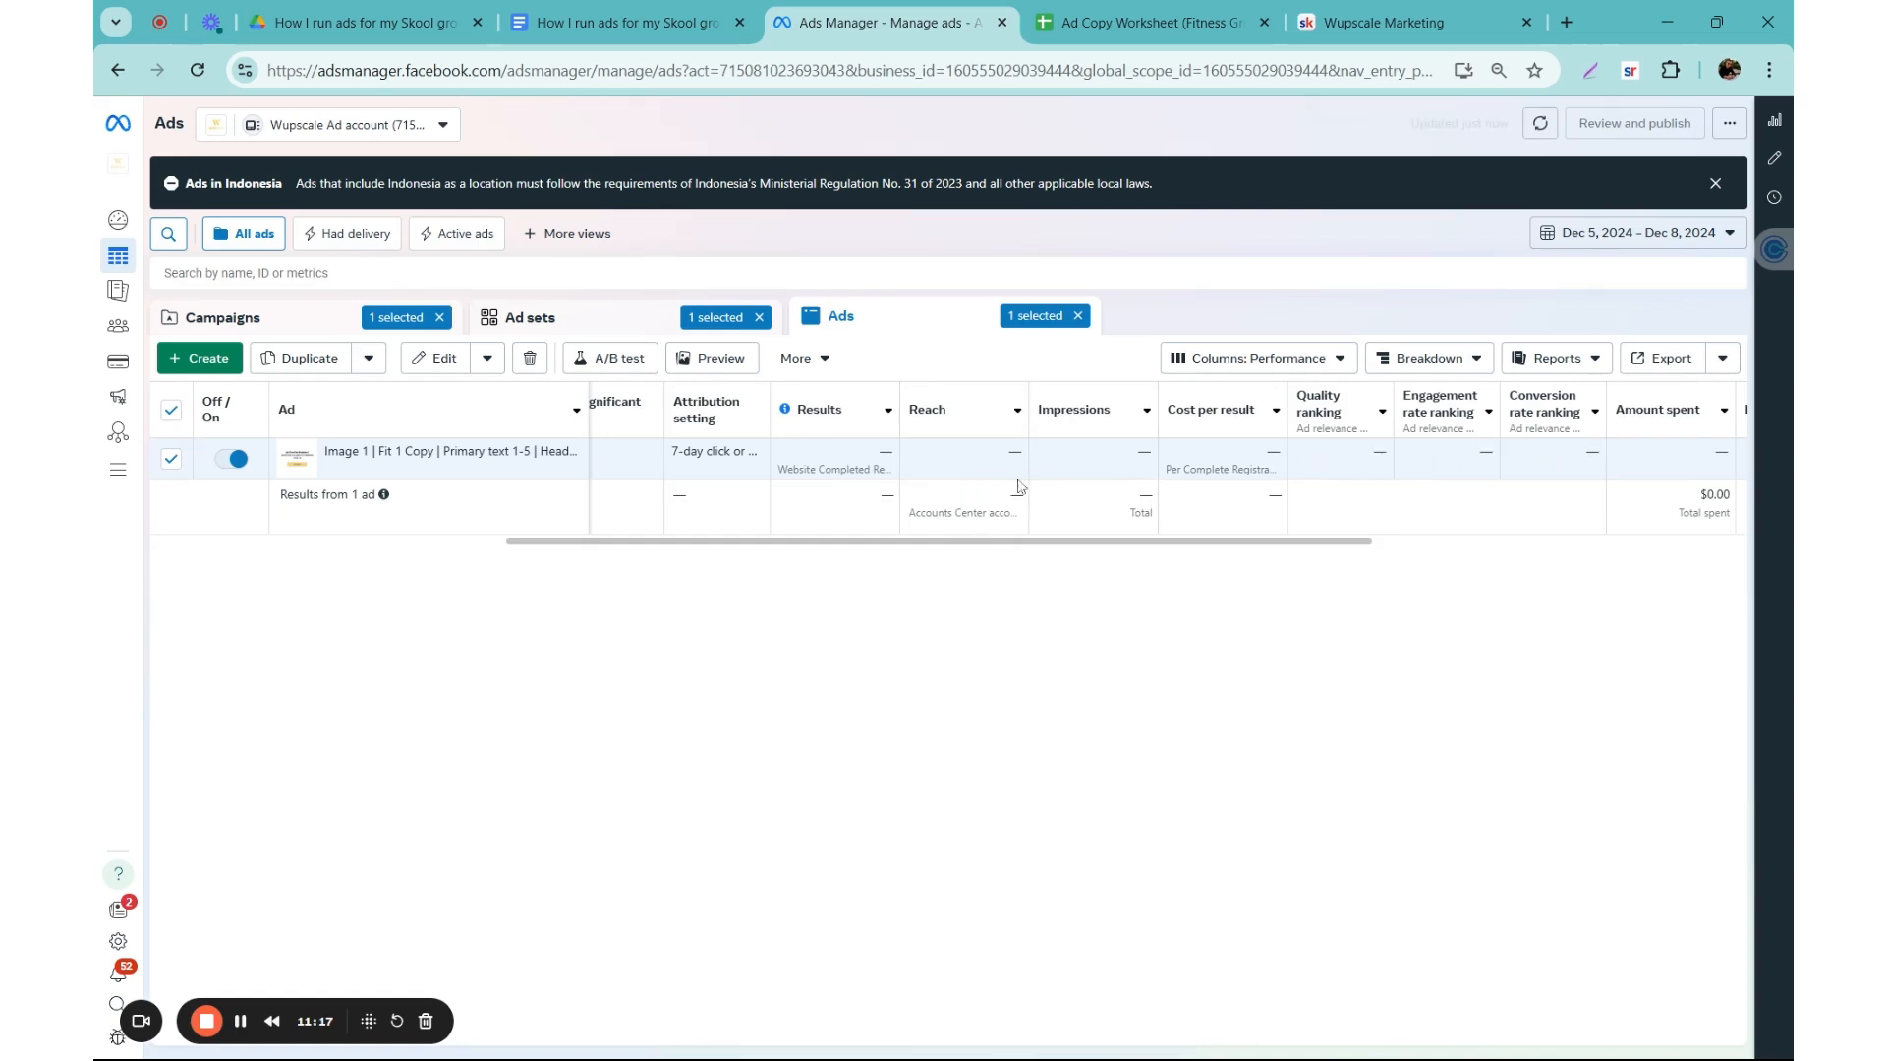
pyautogui.moveTo(1019, 553); pyautogui.dragTo(780, 548)
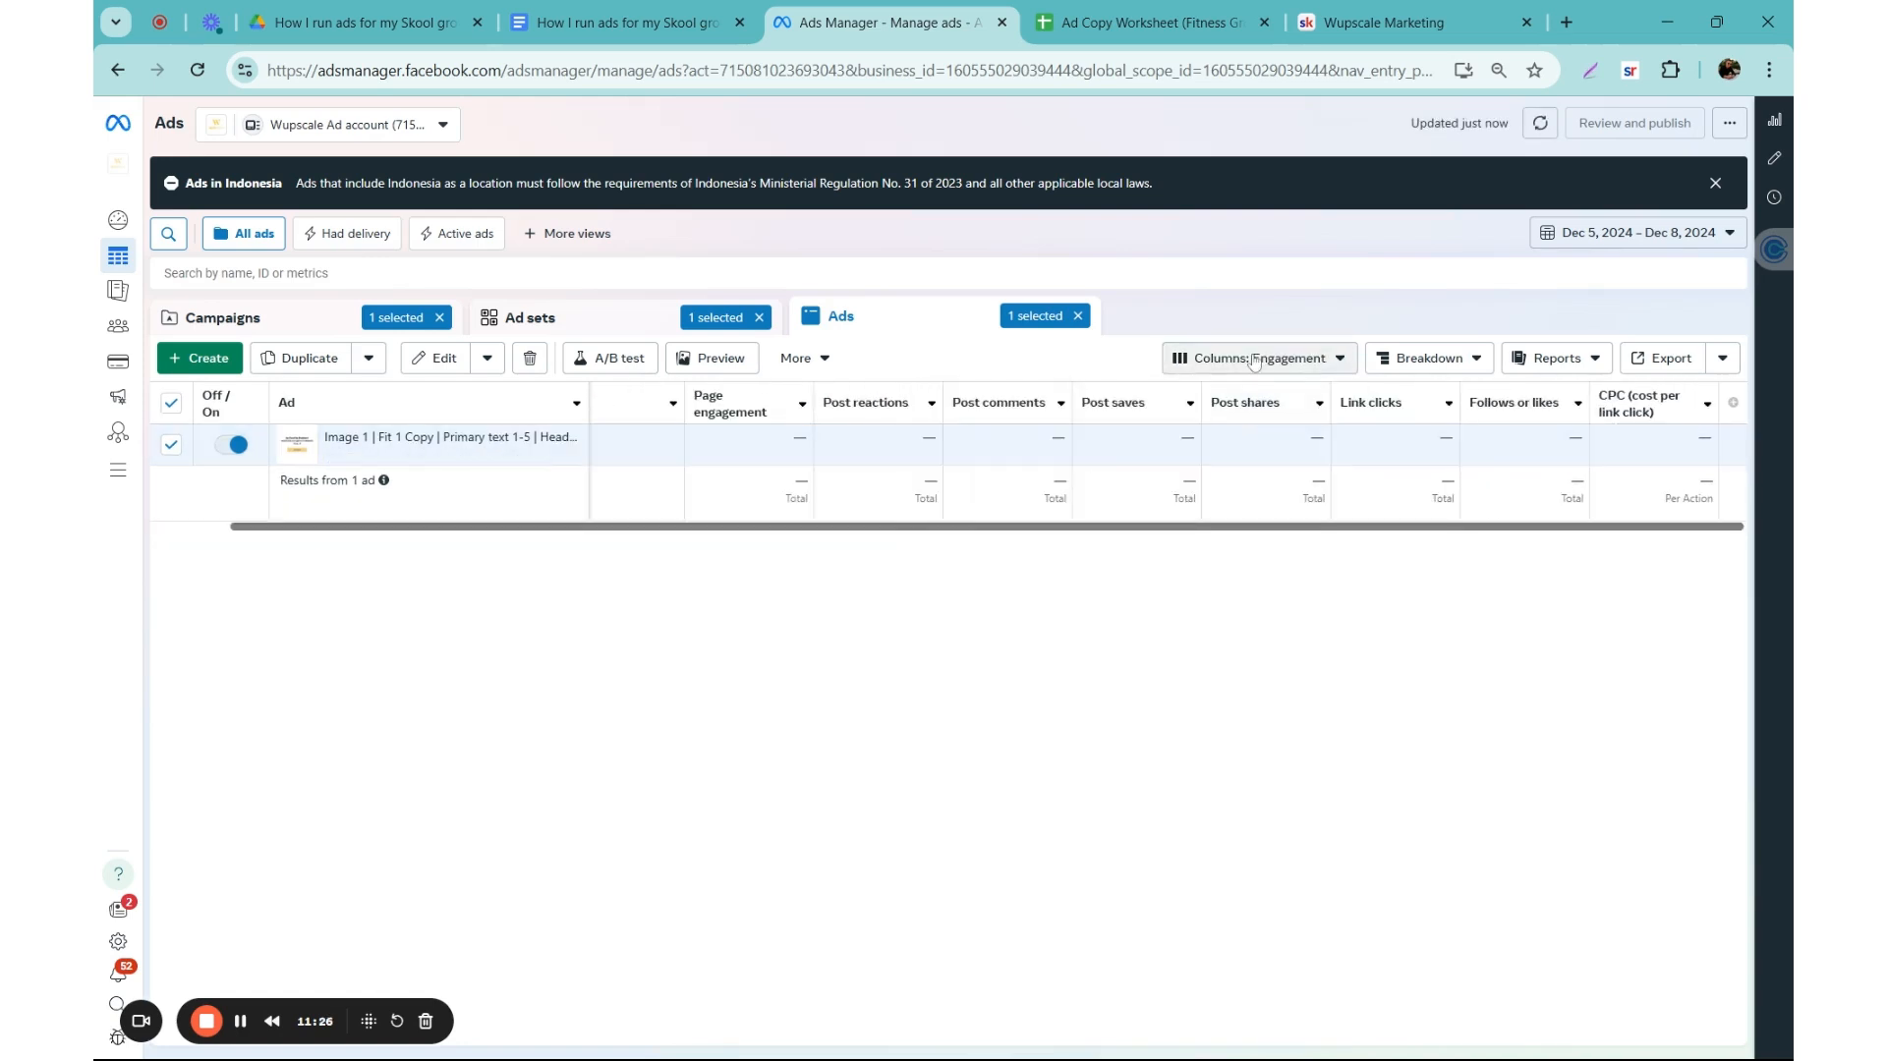
pyautogui.click(1254, 360)
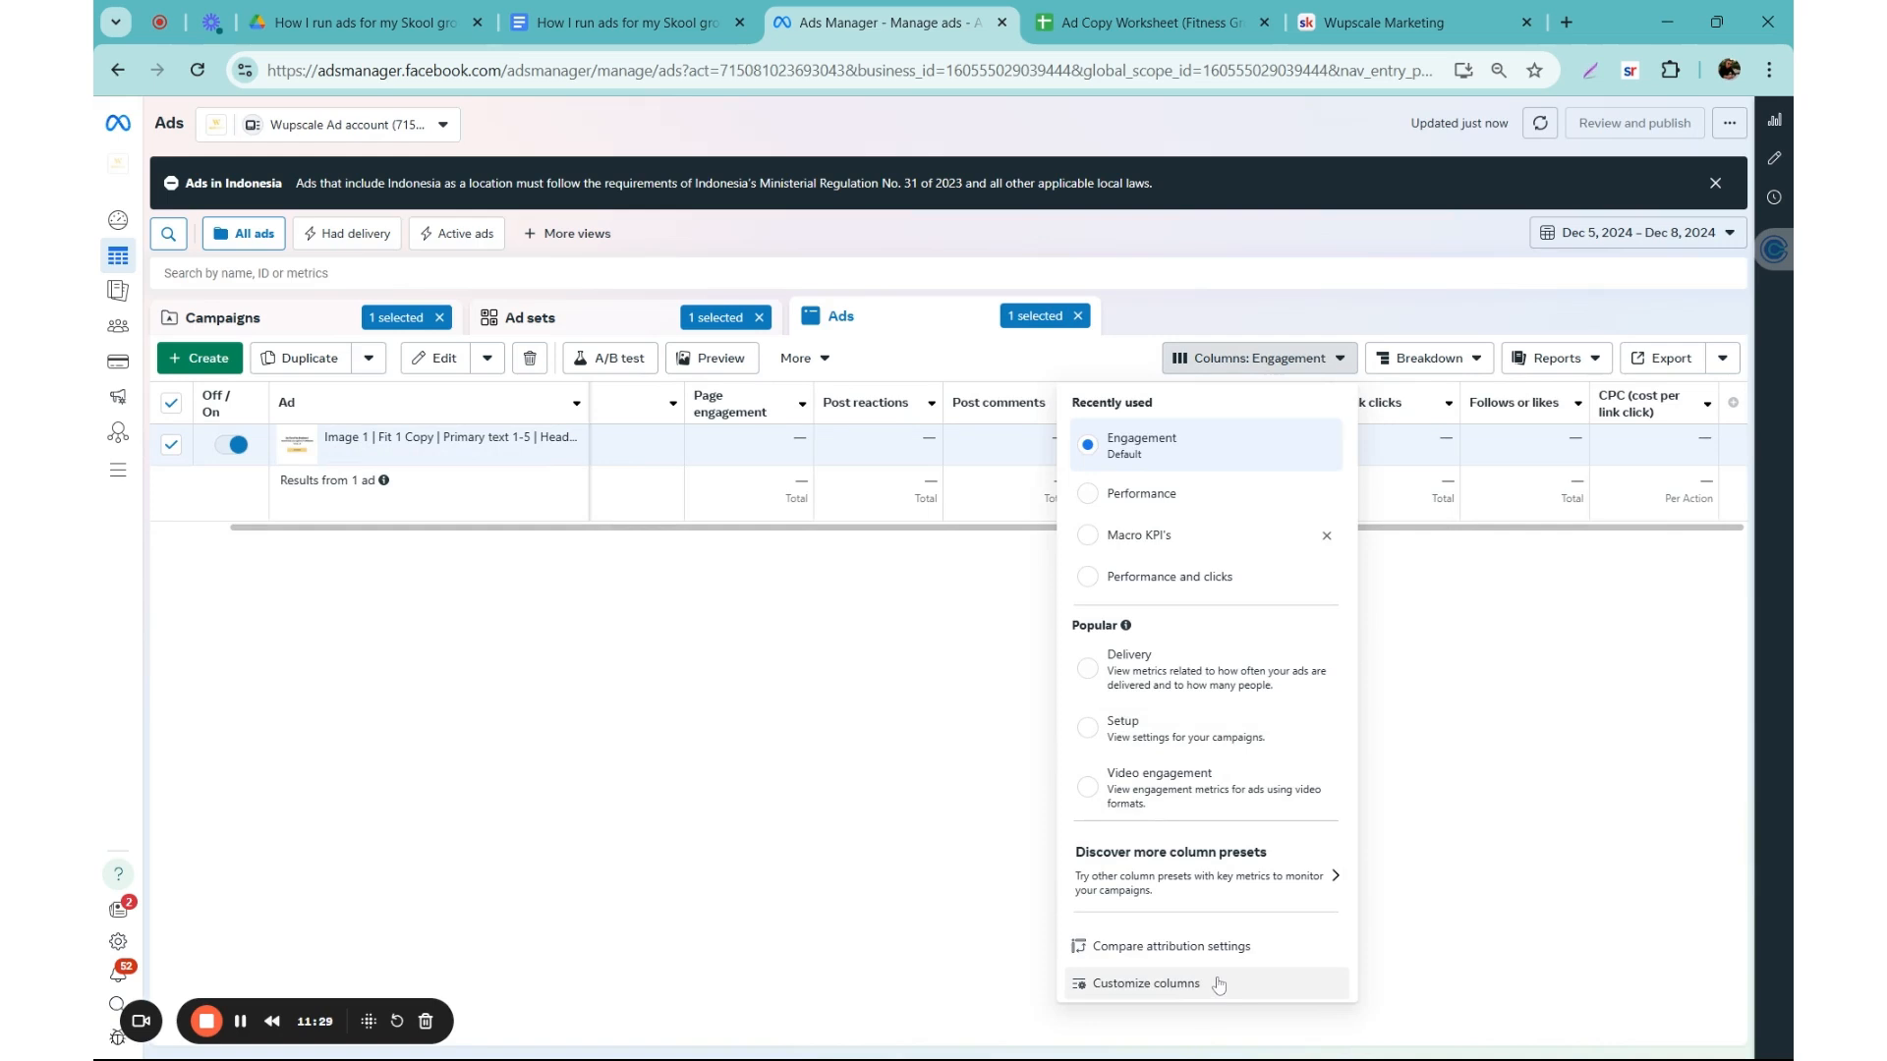
pyautogui.click(901, 662)
# Step: Browse the metrics available for customizing the table's columns, and leave the column selection without applying changes
pyautogui.click(1272, 356)
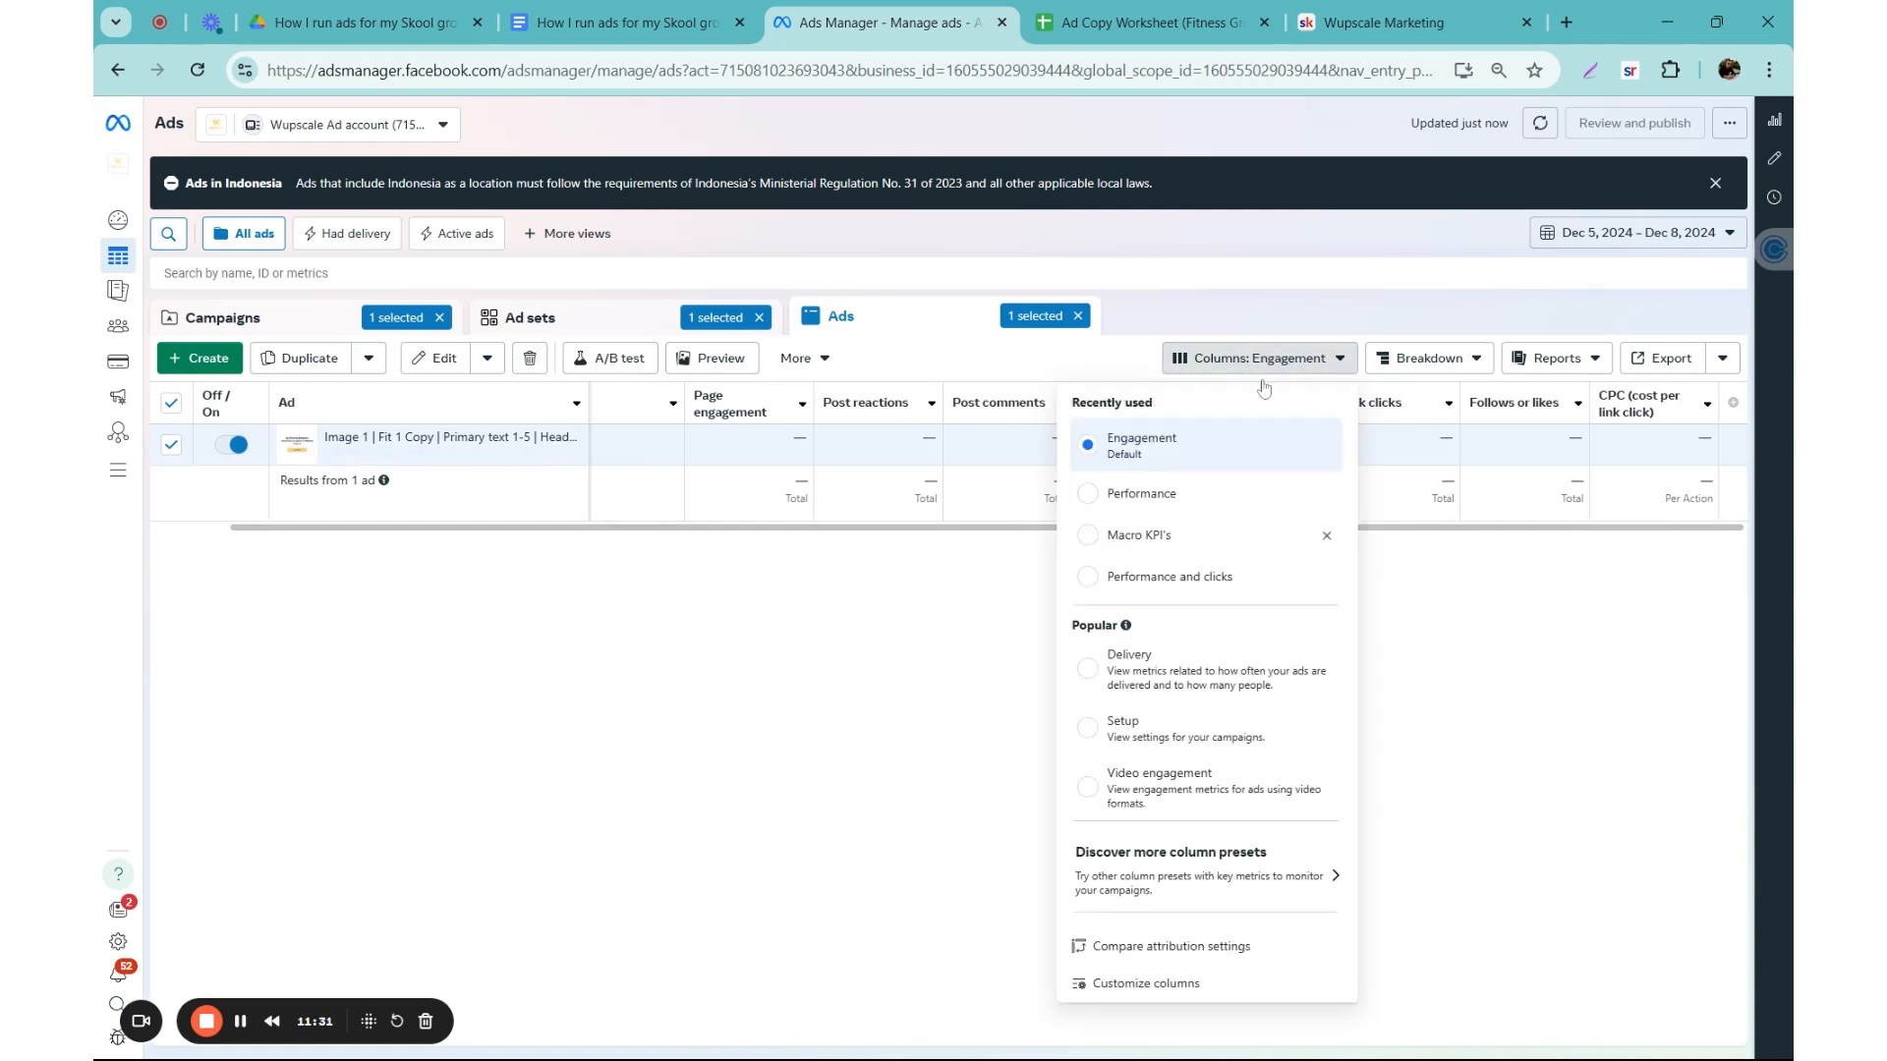
pyautogui.click(1201, 993)
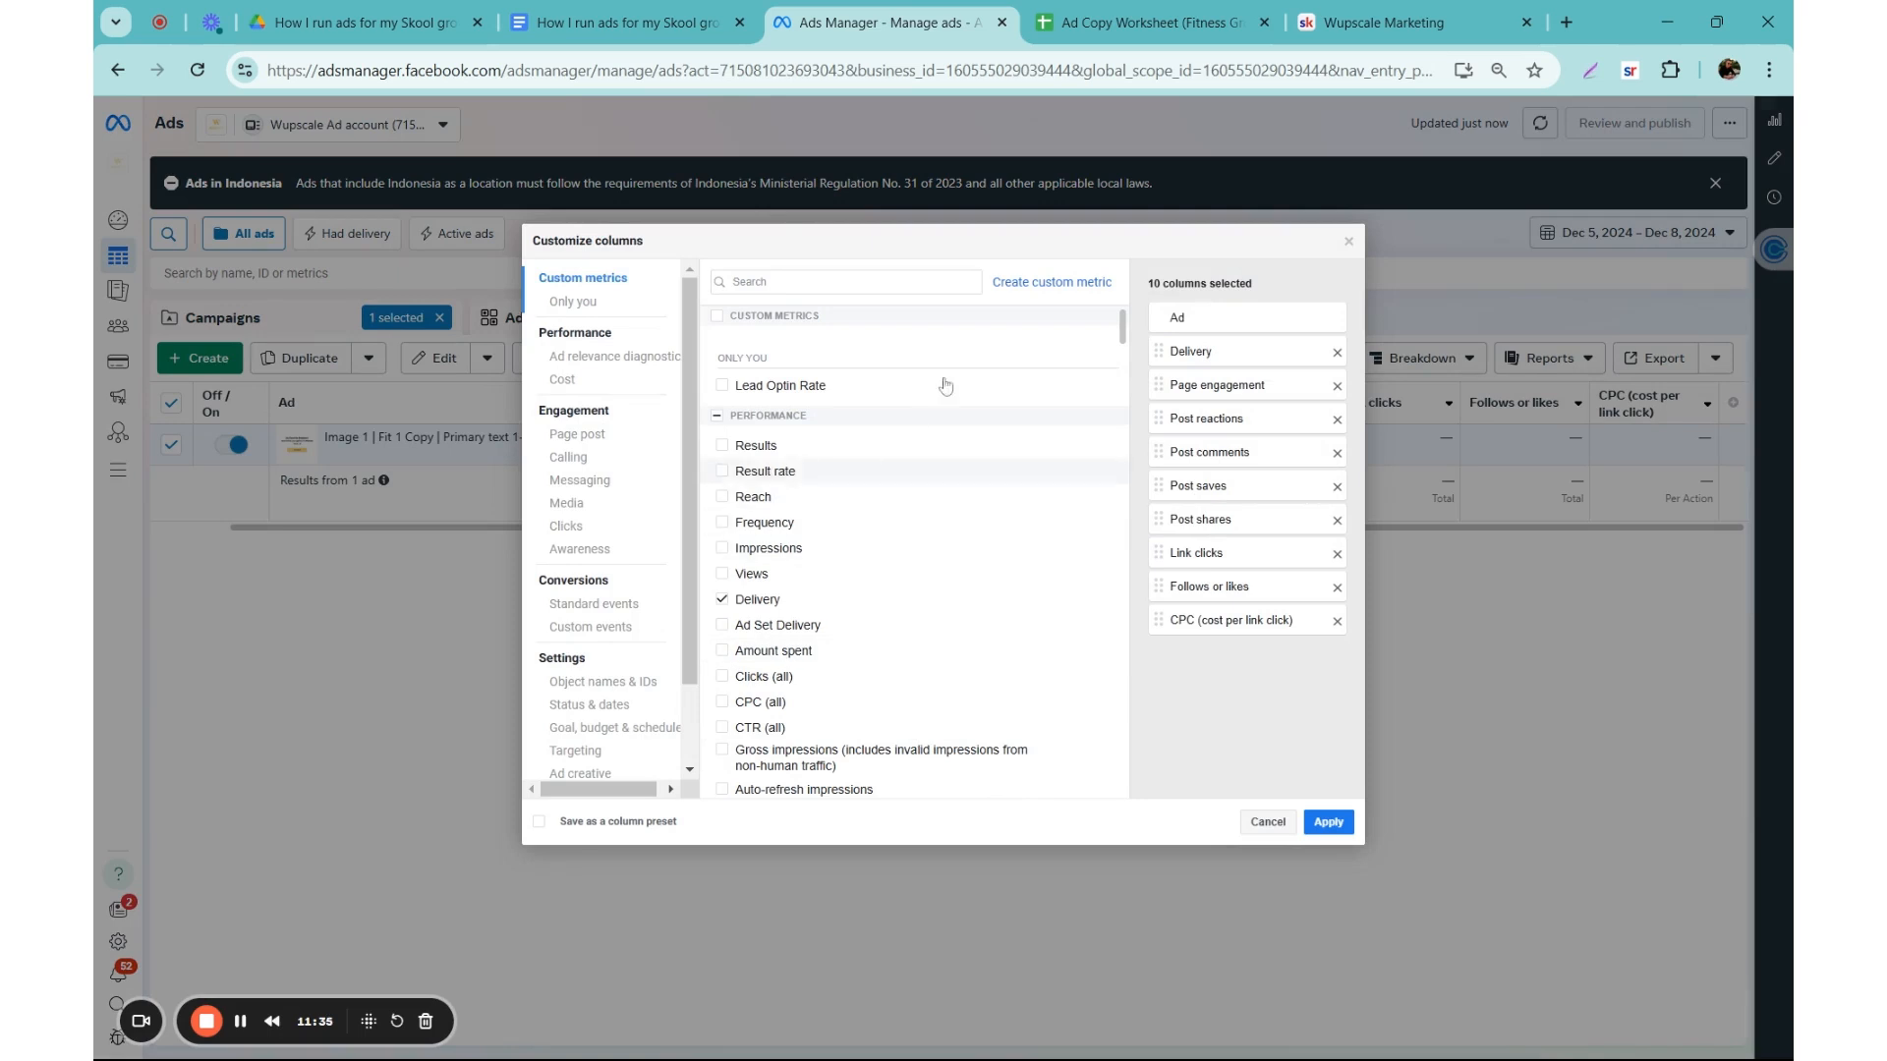
pyautogui.scroll(-2, 841, 403)
pyautogui.scroll(2, 946, 551)
pyautogui.click(1349, 244)
# Step: Apply the Macro KPI's column preset to the ads table and look across its columns
pyautogui.click(1260, 358)
pyautogui.click(1160, 539)
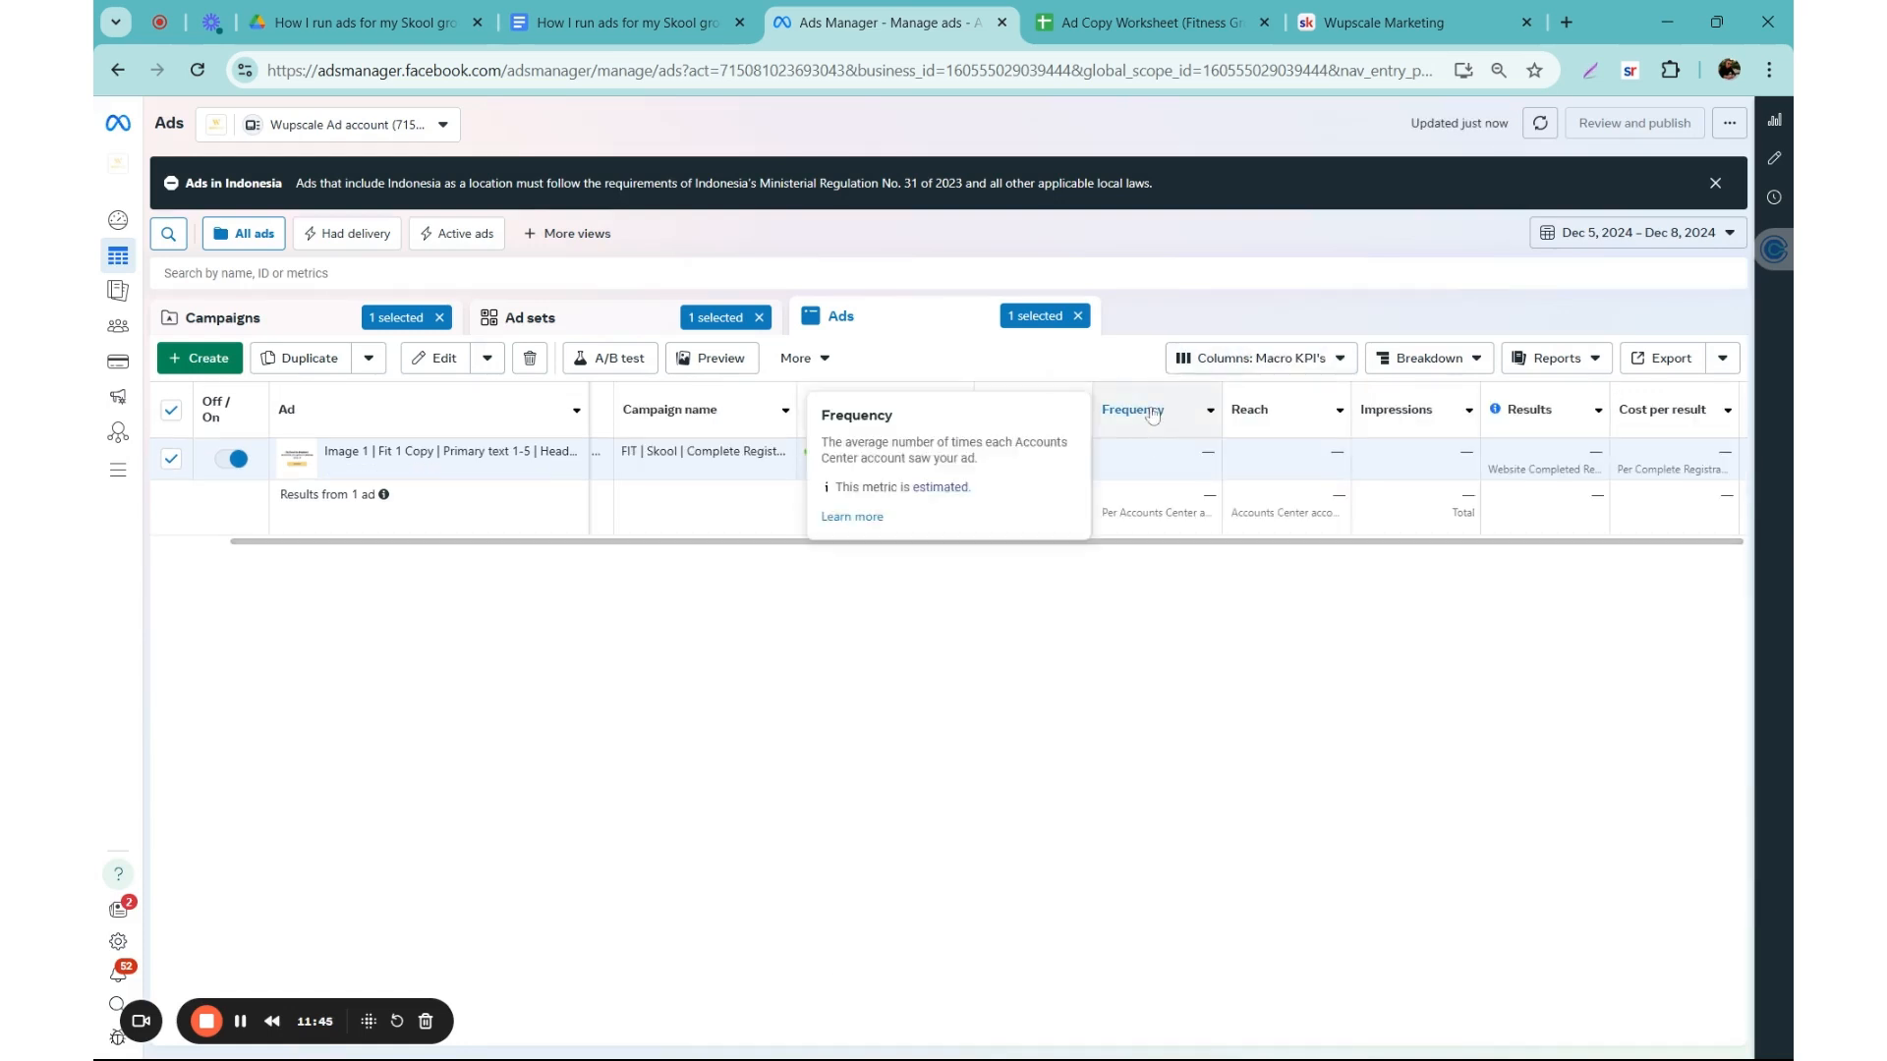
pyautogui.moveTo(1178, 548); pyautogui.dragTo(1708, 545)
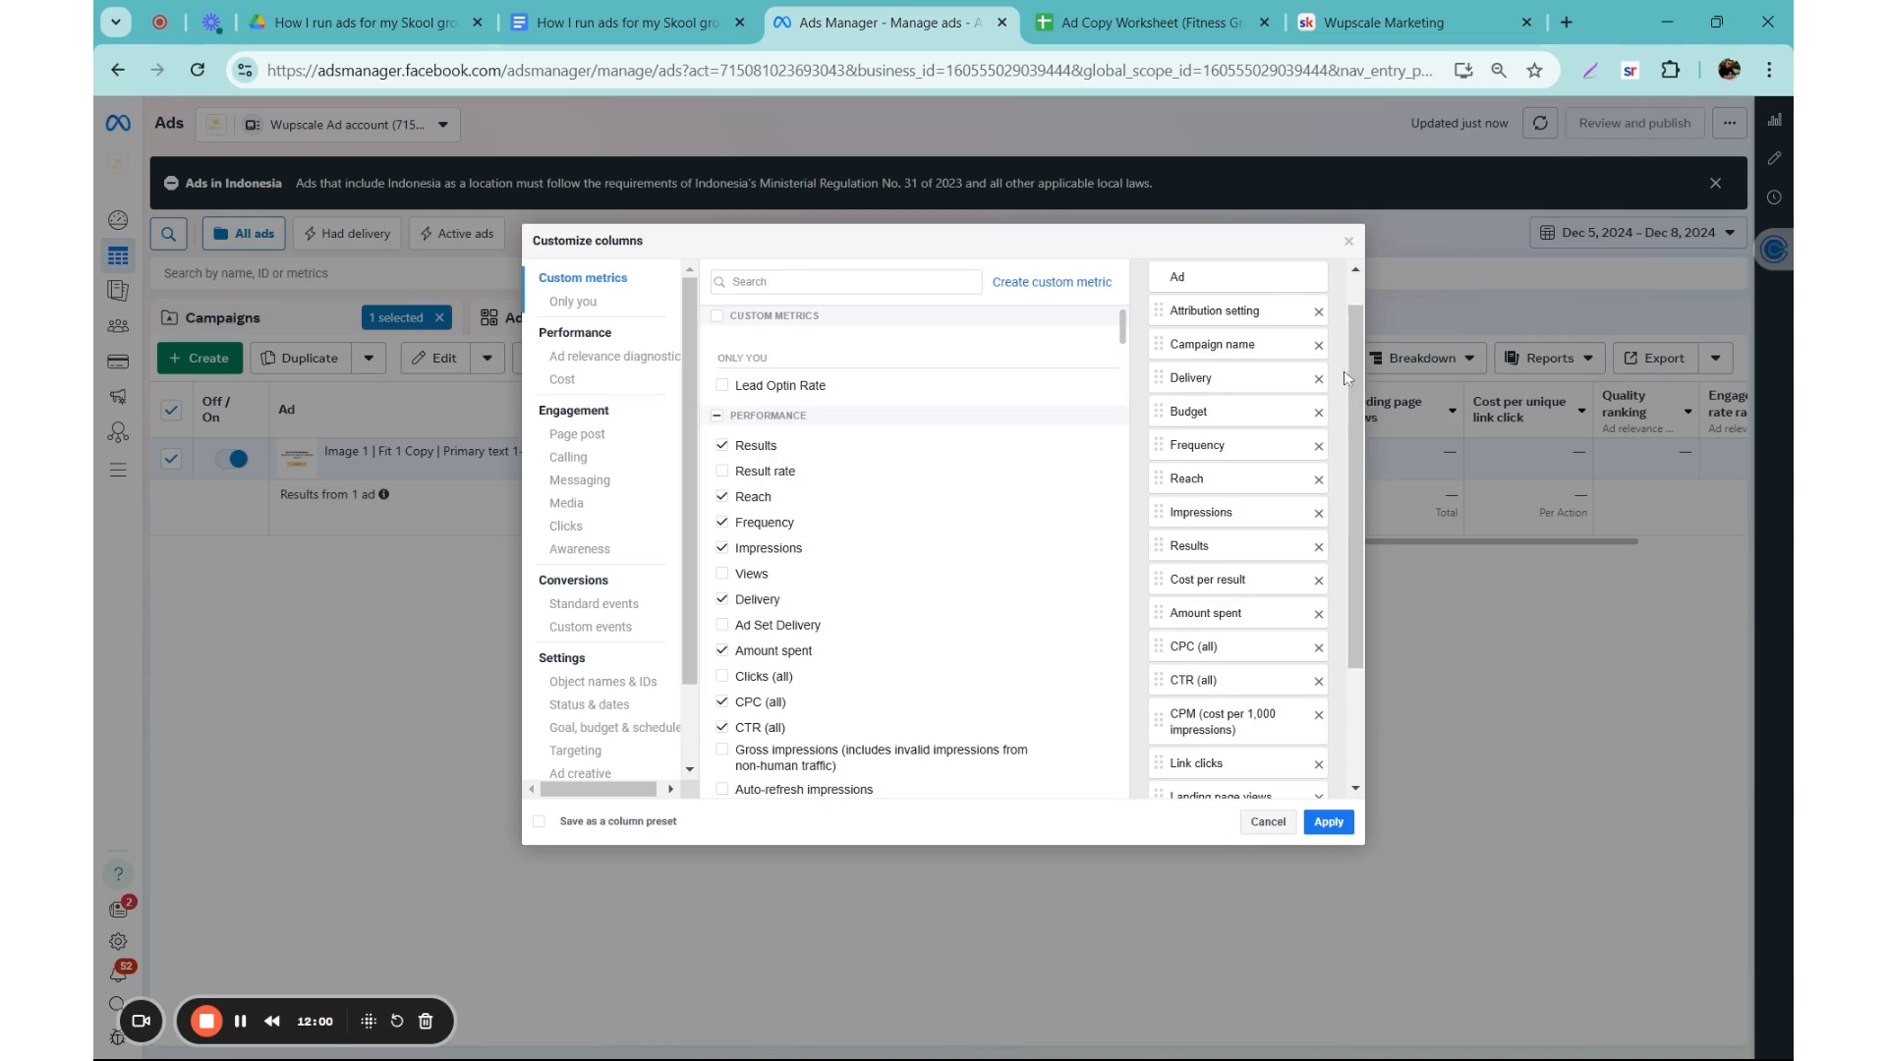
# Step: Remove Conversion rate ranking, Engagement rate ranking, Quality ranking and Cost per unique link click from the customized columns
pyautogui.scroll(-3, 1238, 530)
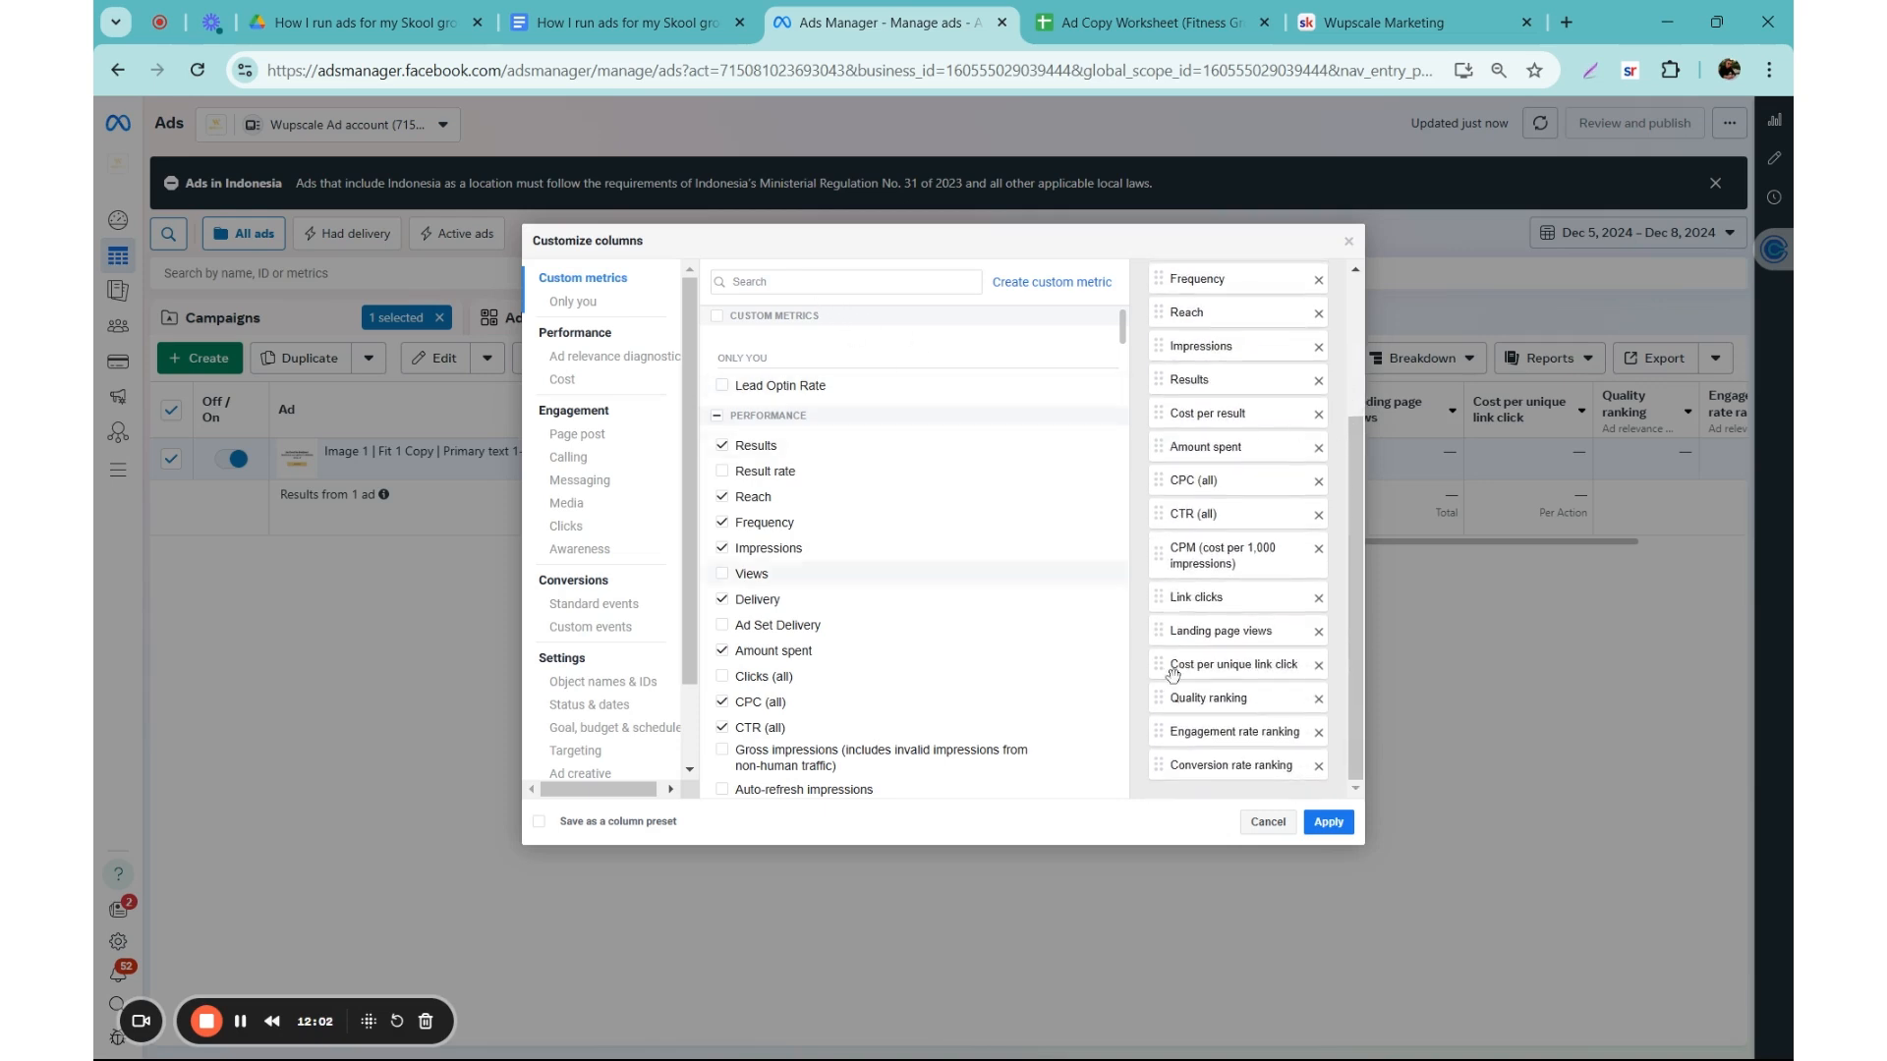
pyautogui.click(1319, 766)
pyautogui.click(1319, 765)
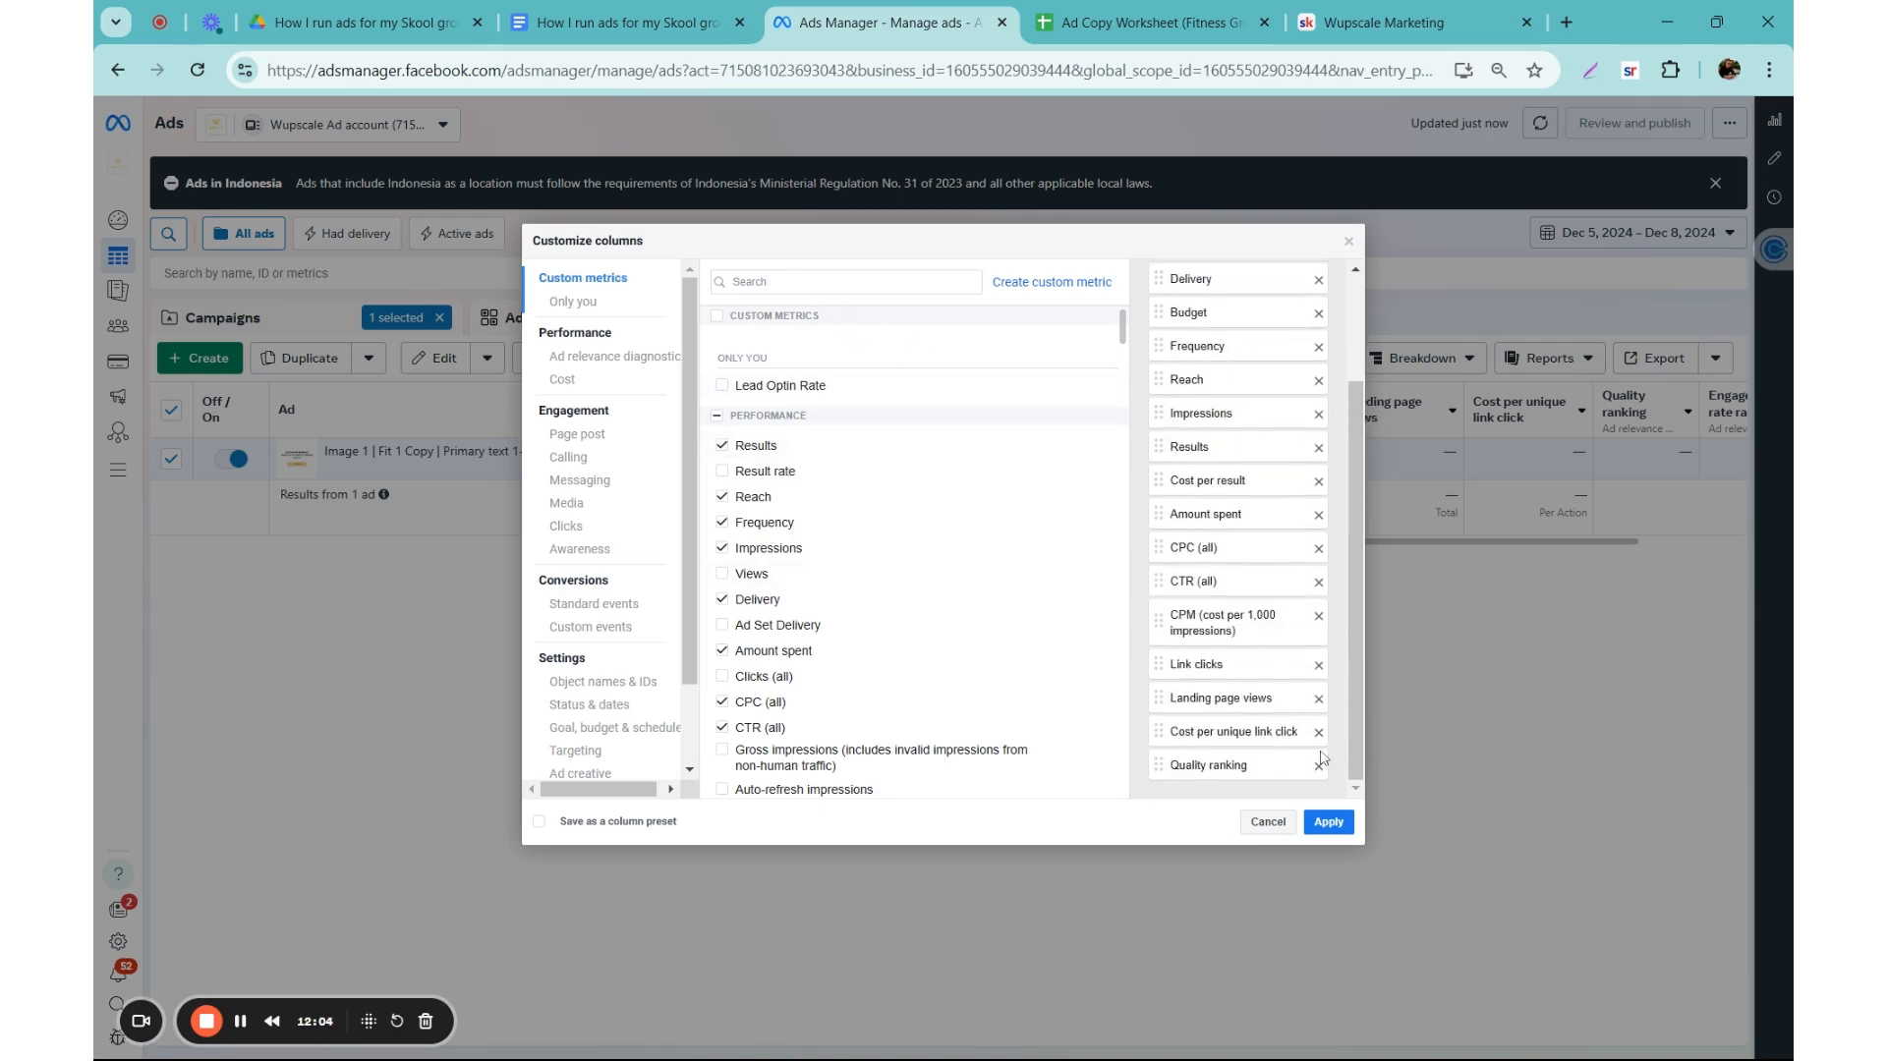
pyautogui.click(1319, 765)
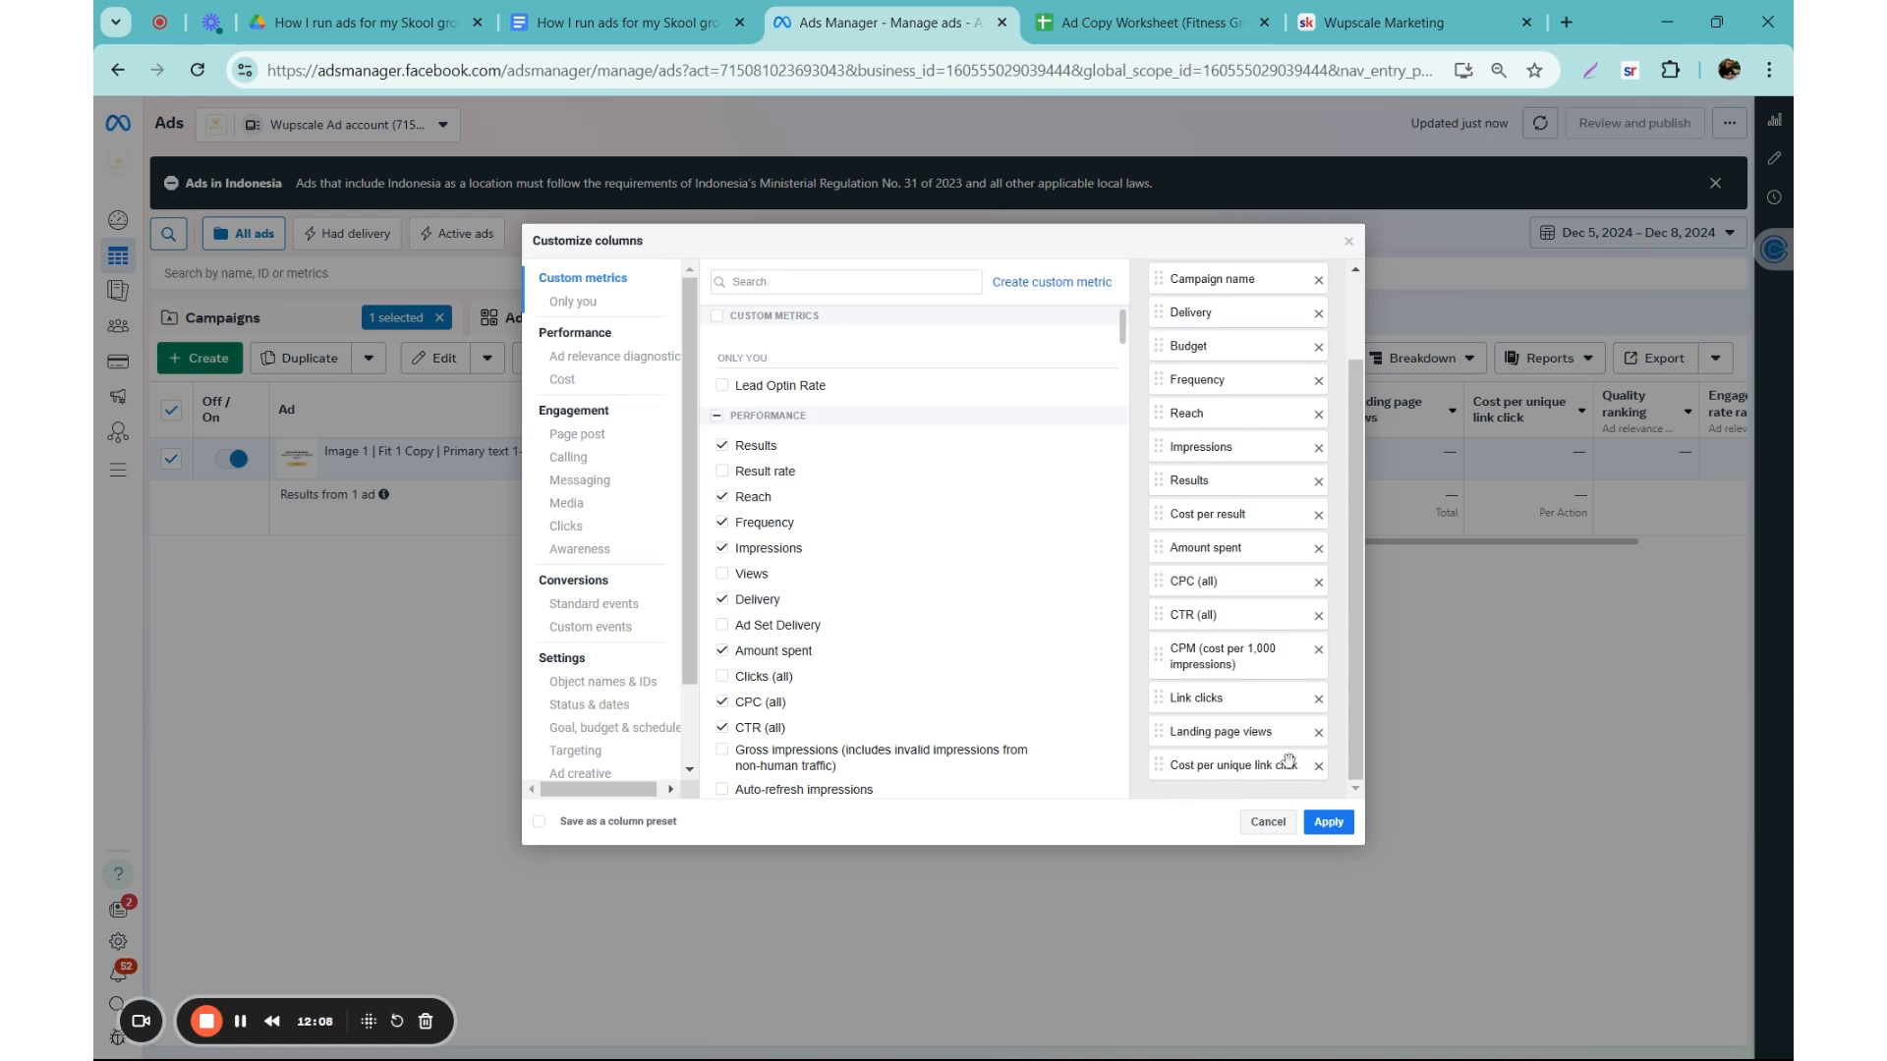
pyautogui.click(1319, 766)
# Step: Search the column metrics for "cost per uniq" and add Cost per unique link click
pyautogui.click(747, 282)
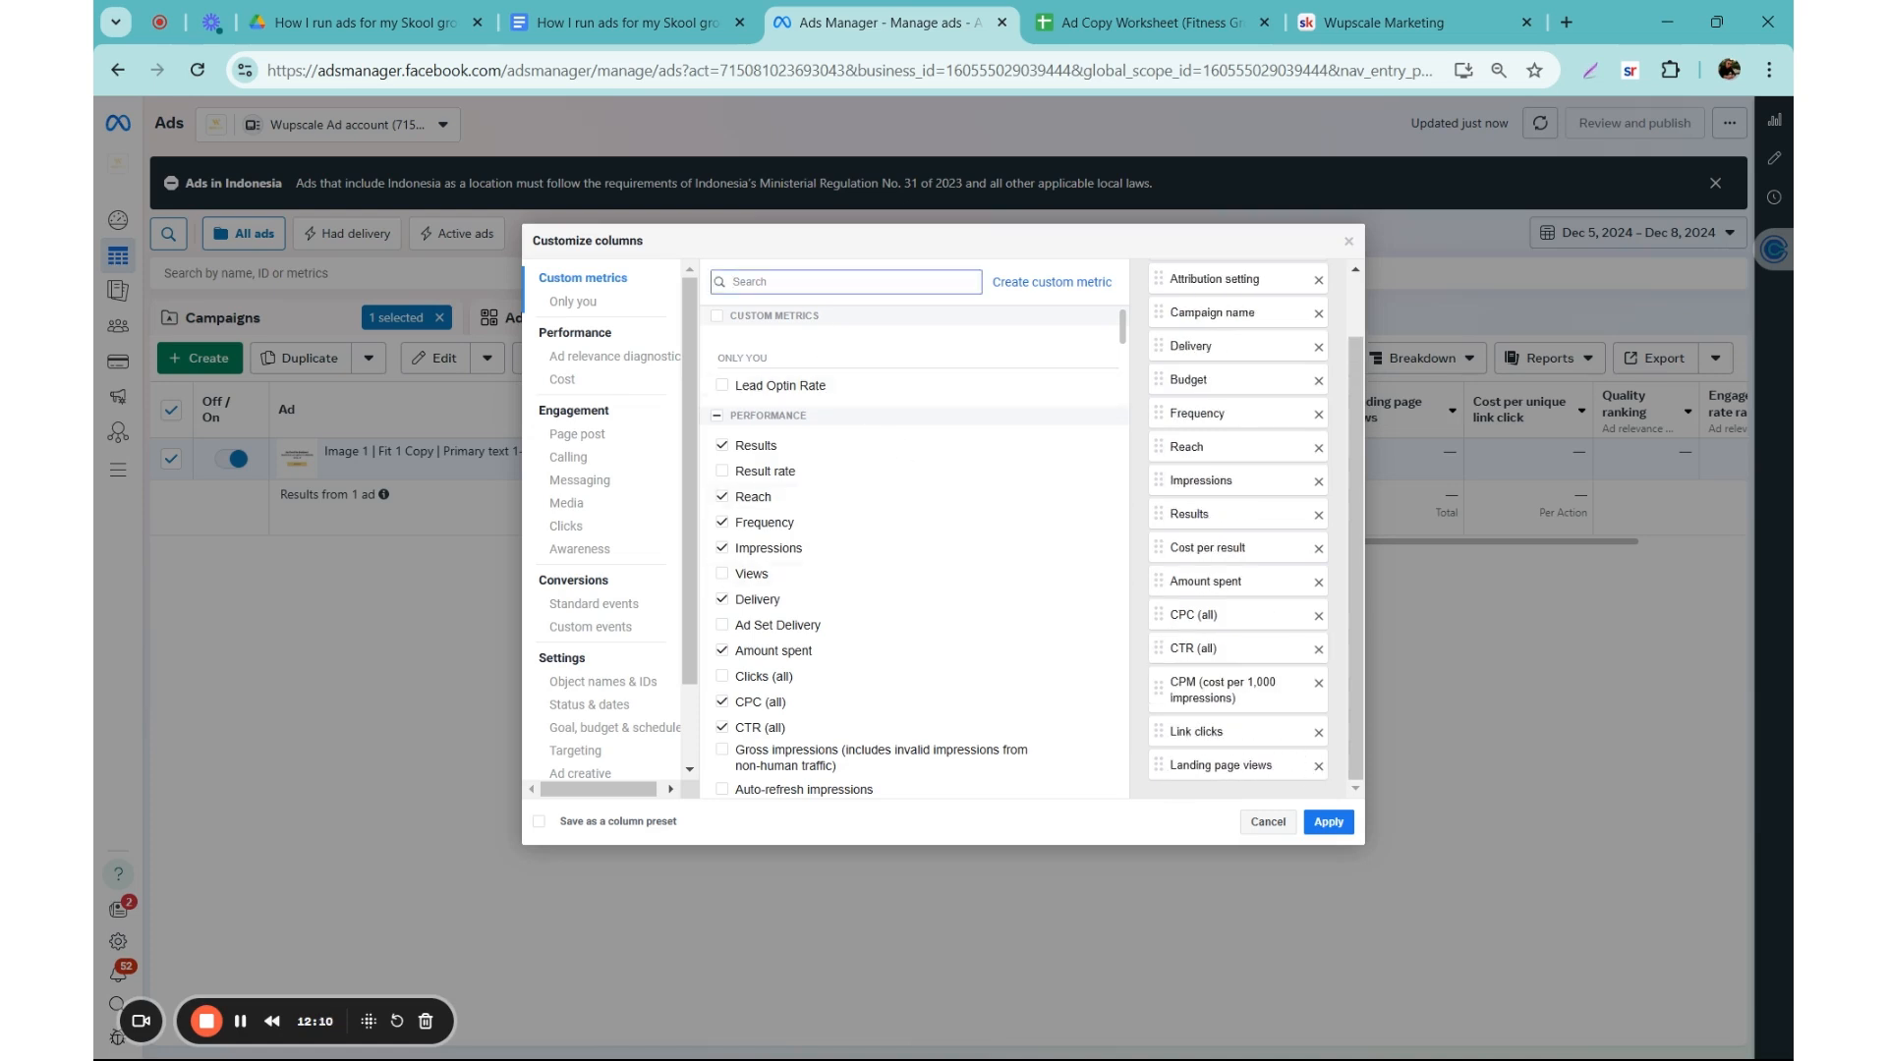
pyautogui.write('cost pe')
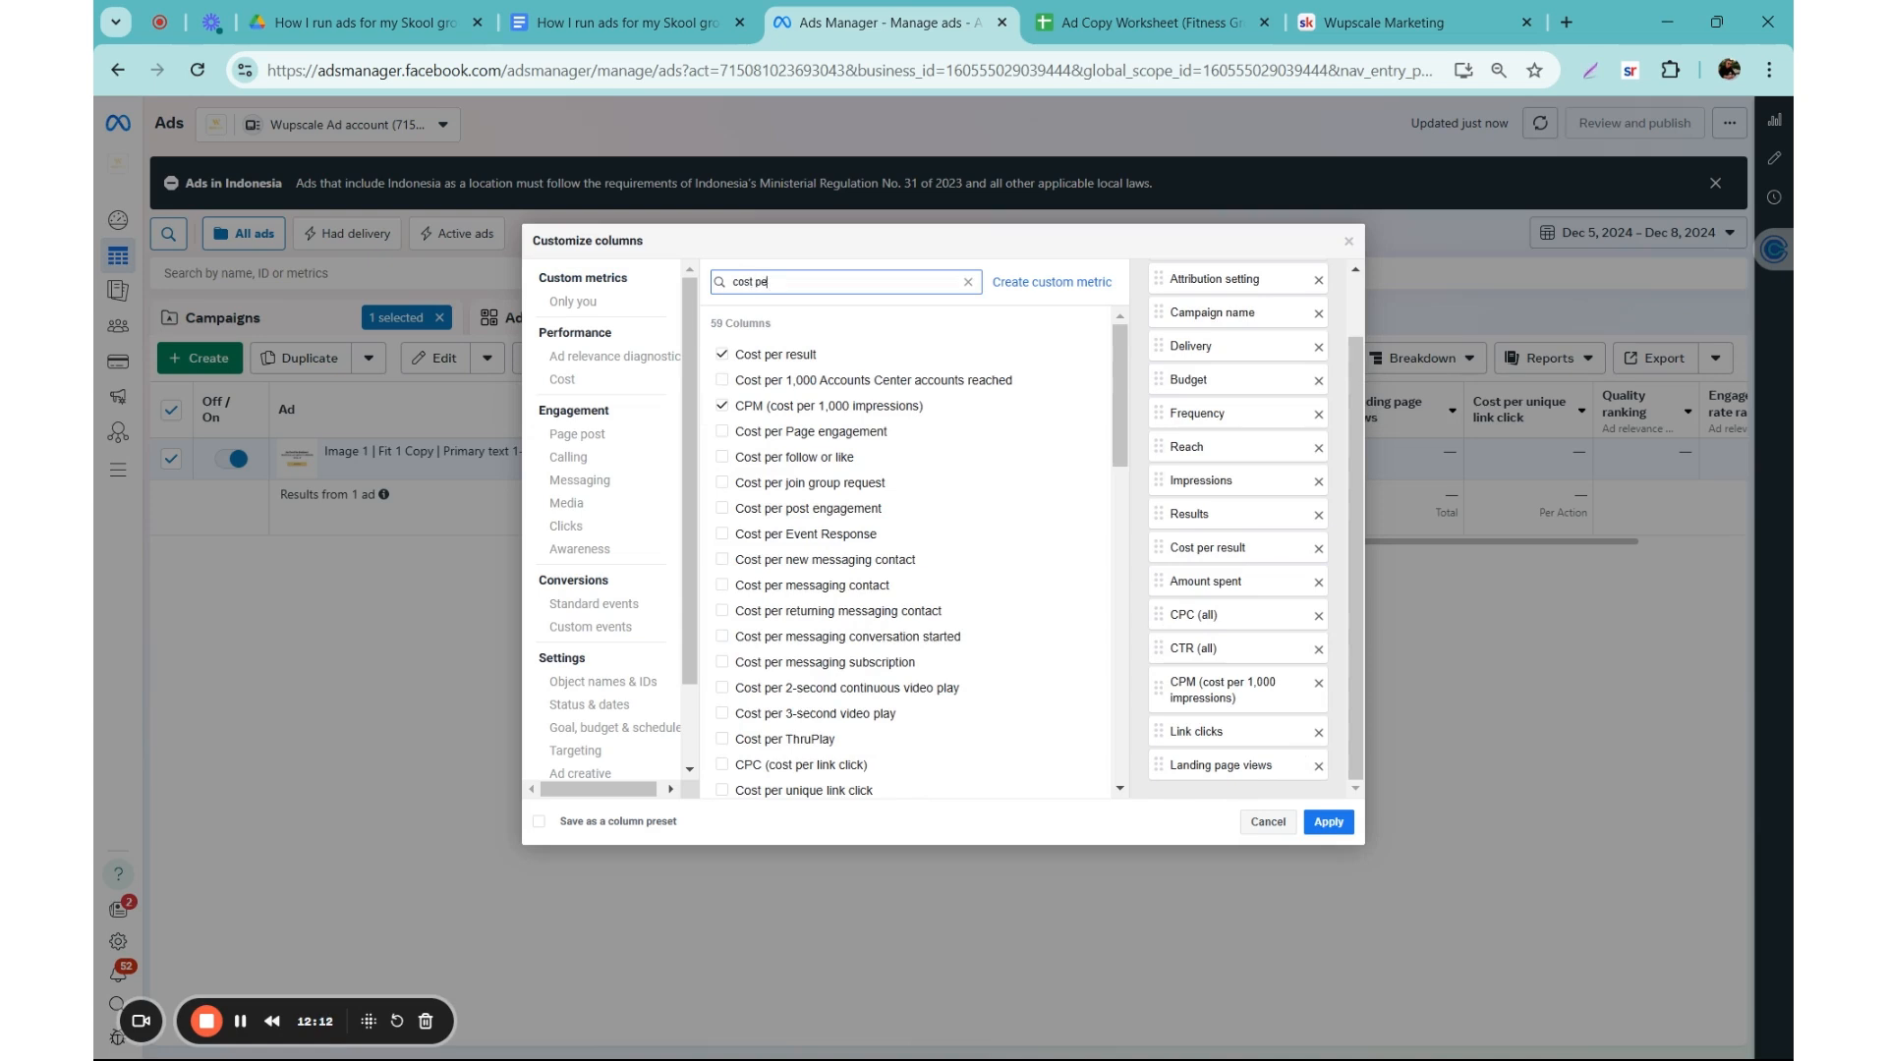
pyautogui.write('r uniq')
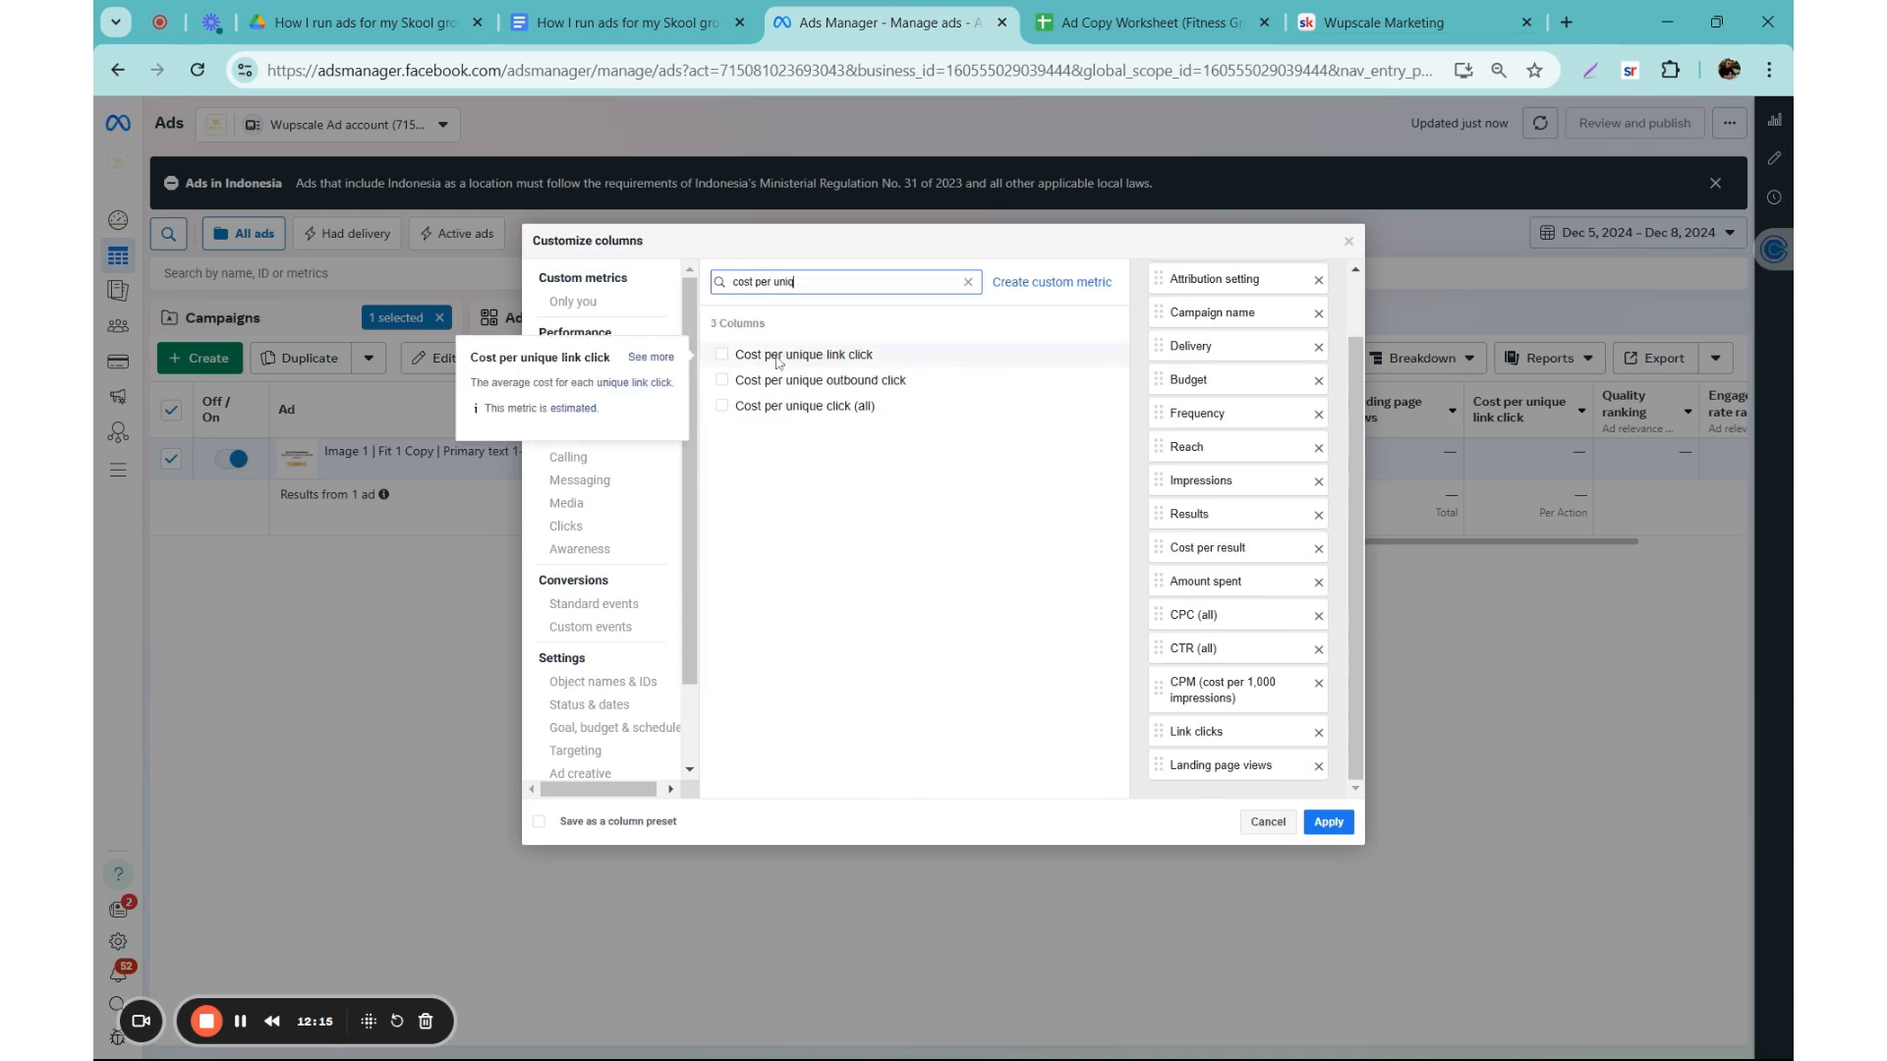
pyautogui.click(722, 354)
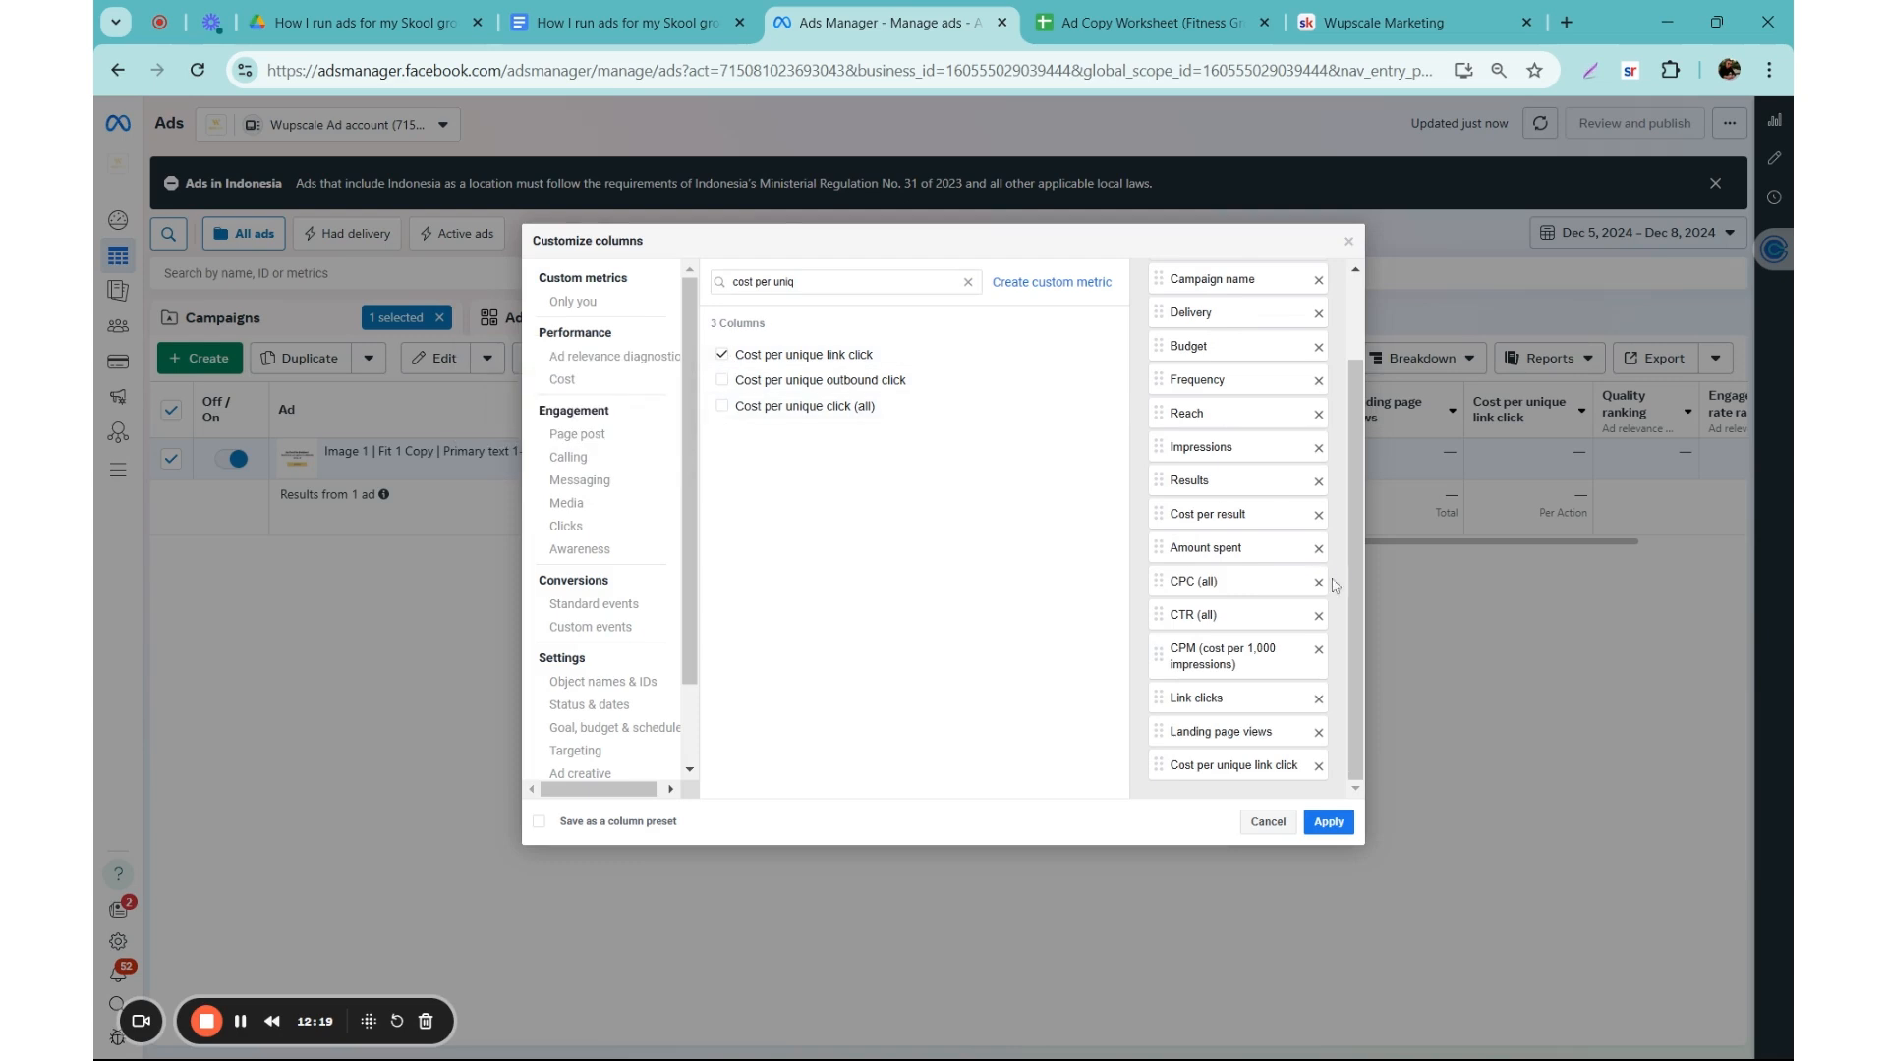
# Step: Enter "Macro KPI's" as the name for saving a column preset, and close the column customization without applying it
pyautogui.click(612, 824)
pyautogui.tripleClick(728, 822)
pyautogui.click(749, 822)
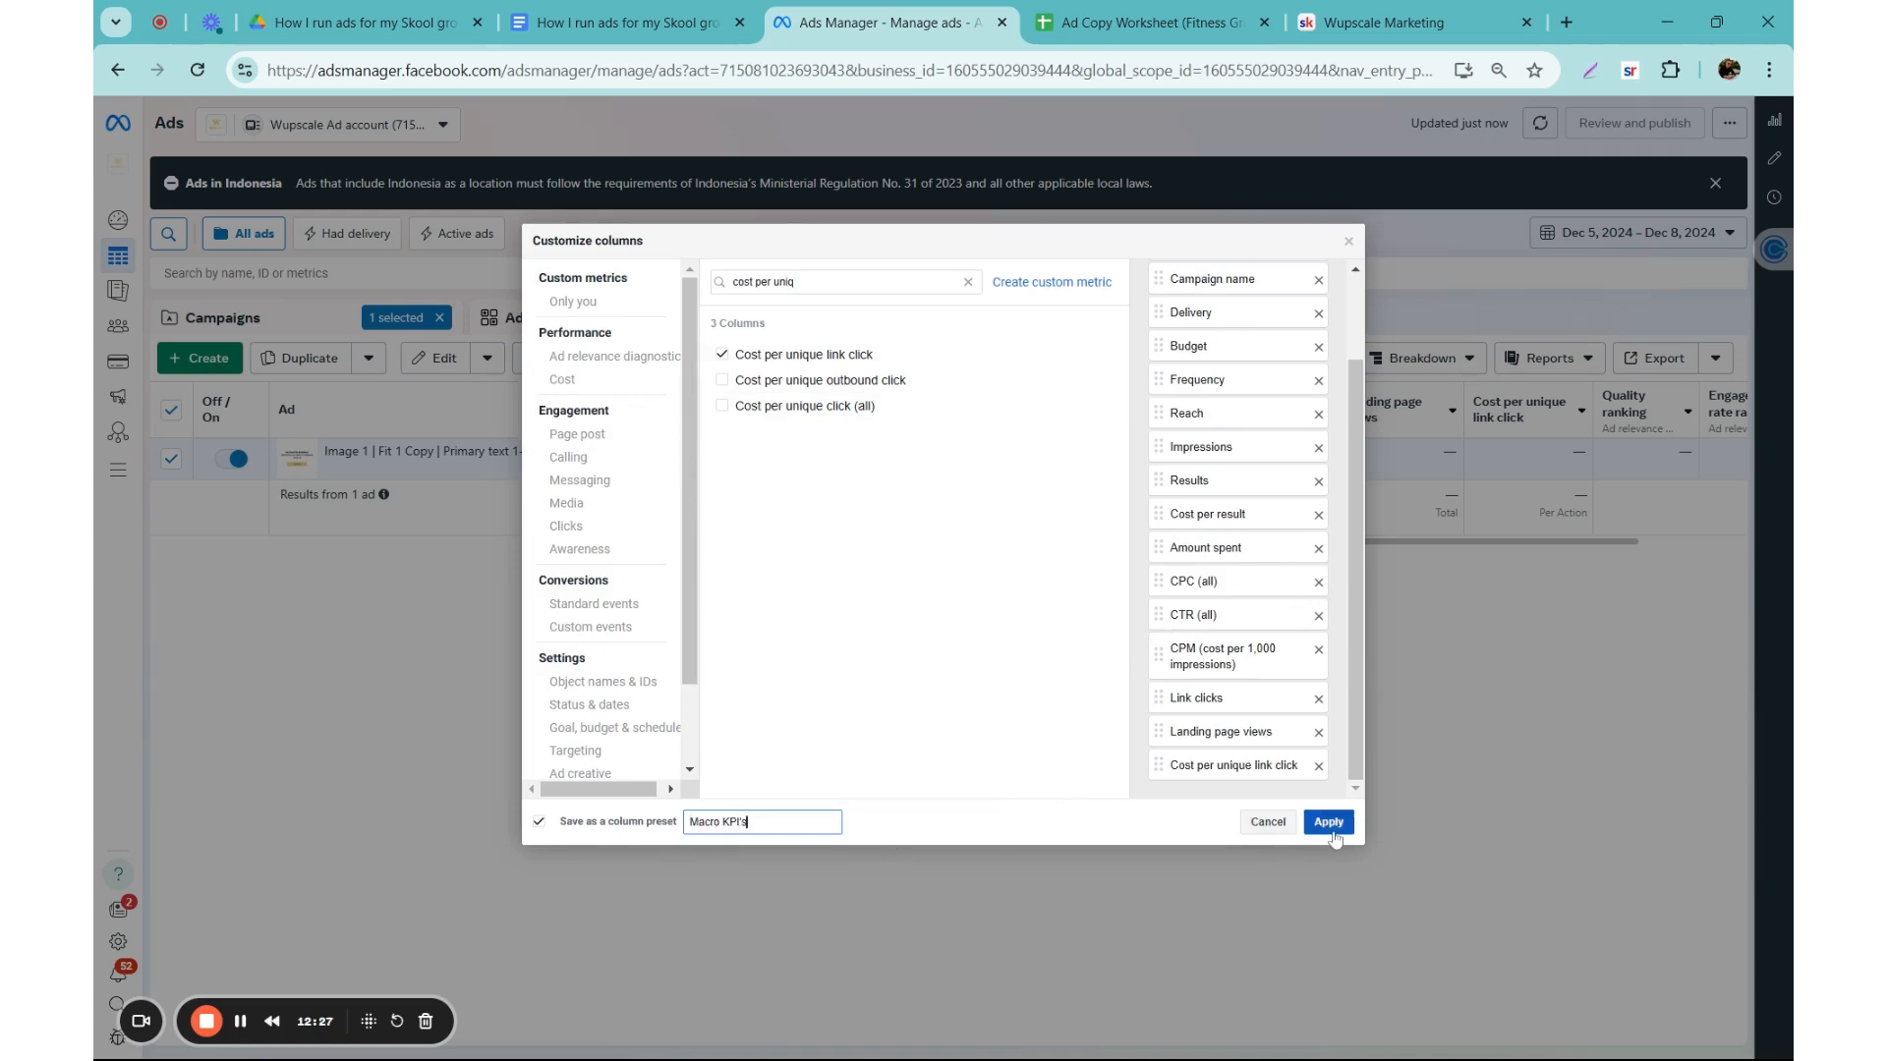
pyautogui.click(1350, 241)
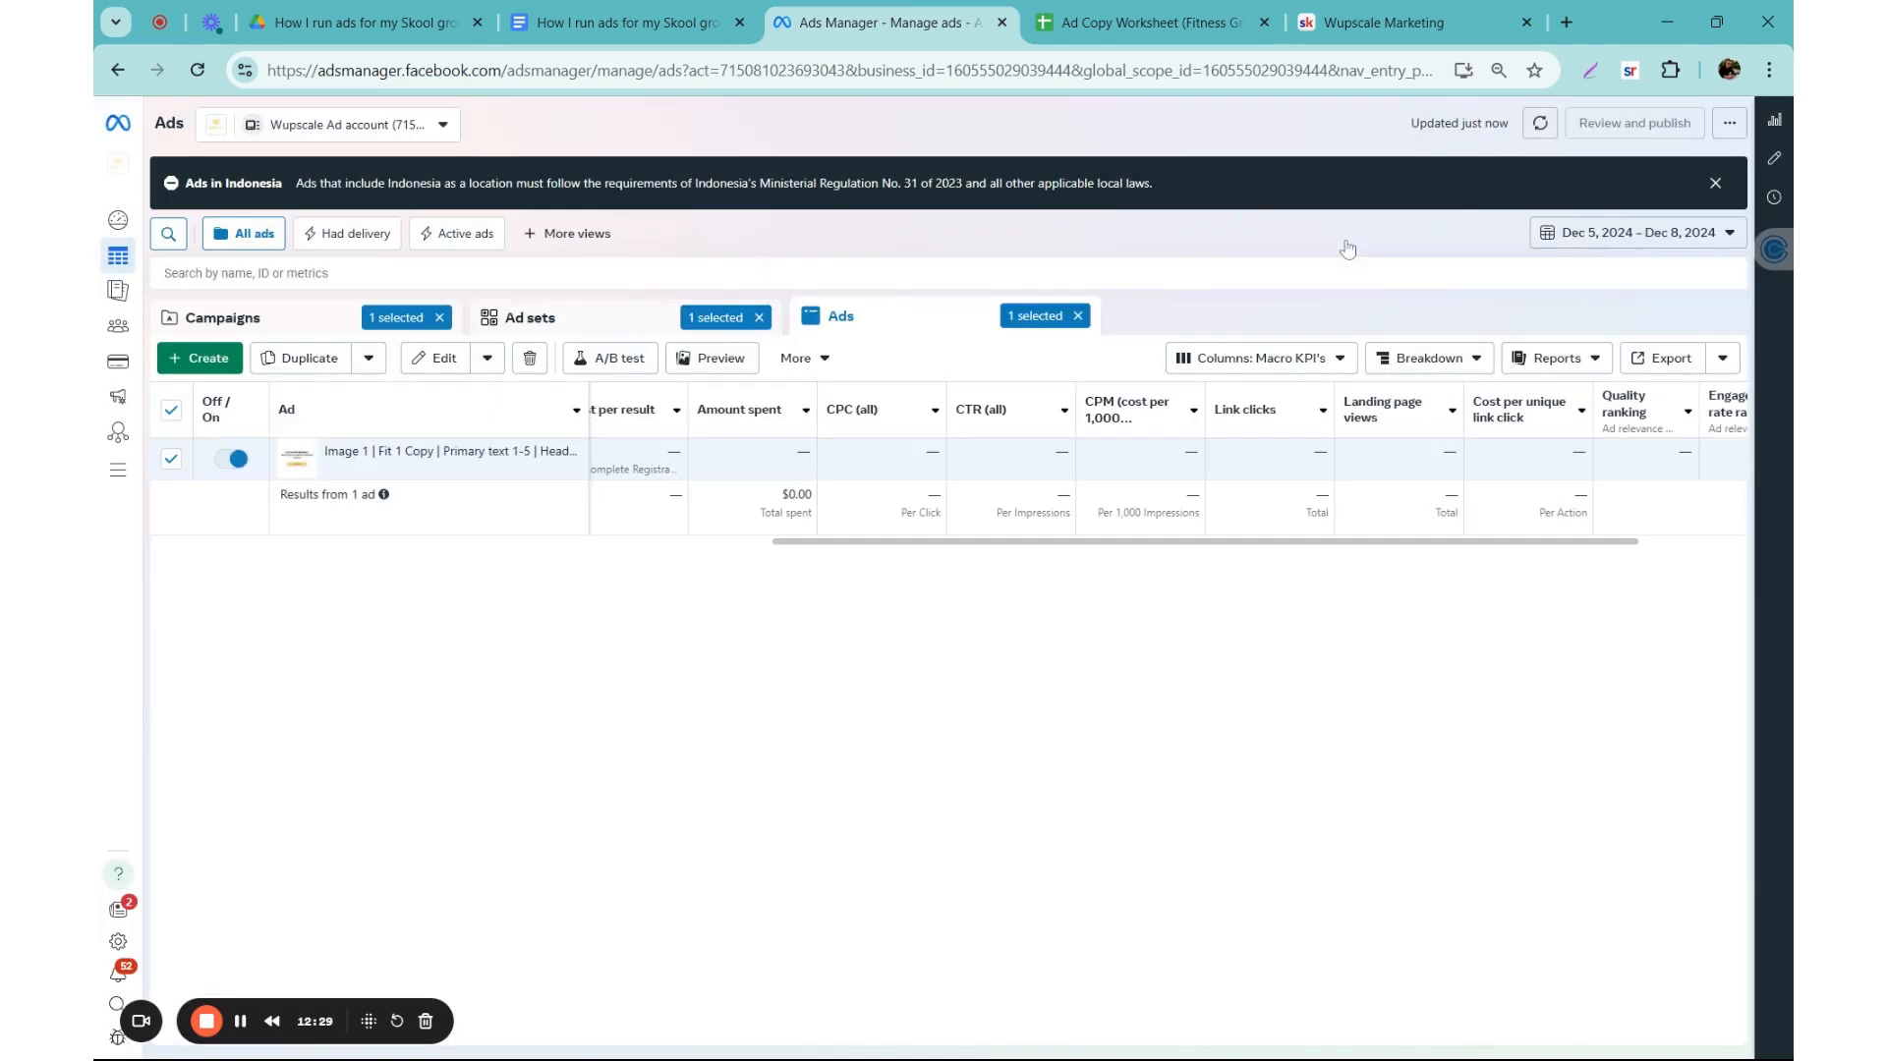
# Step: Review the follow-up tasks under "Setting up your ads" in the Meta ads basics document, including the KPI and ad naming videos
pyautogui.click(629, 21)
pyautogui.click(558, 409)
pyautogui.click(867, 468)
pyautogui.click(1009, 499)
pyautogui.click(944, 541)
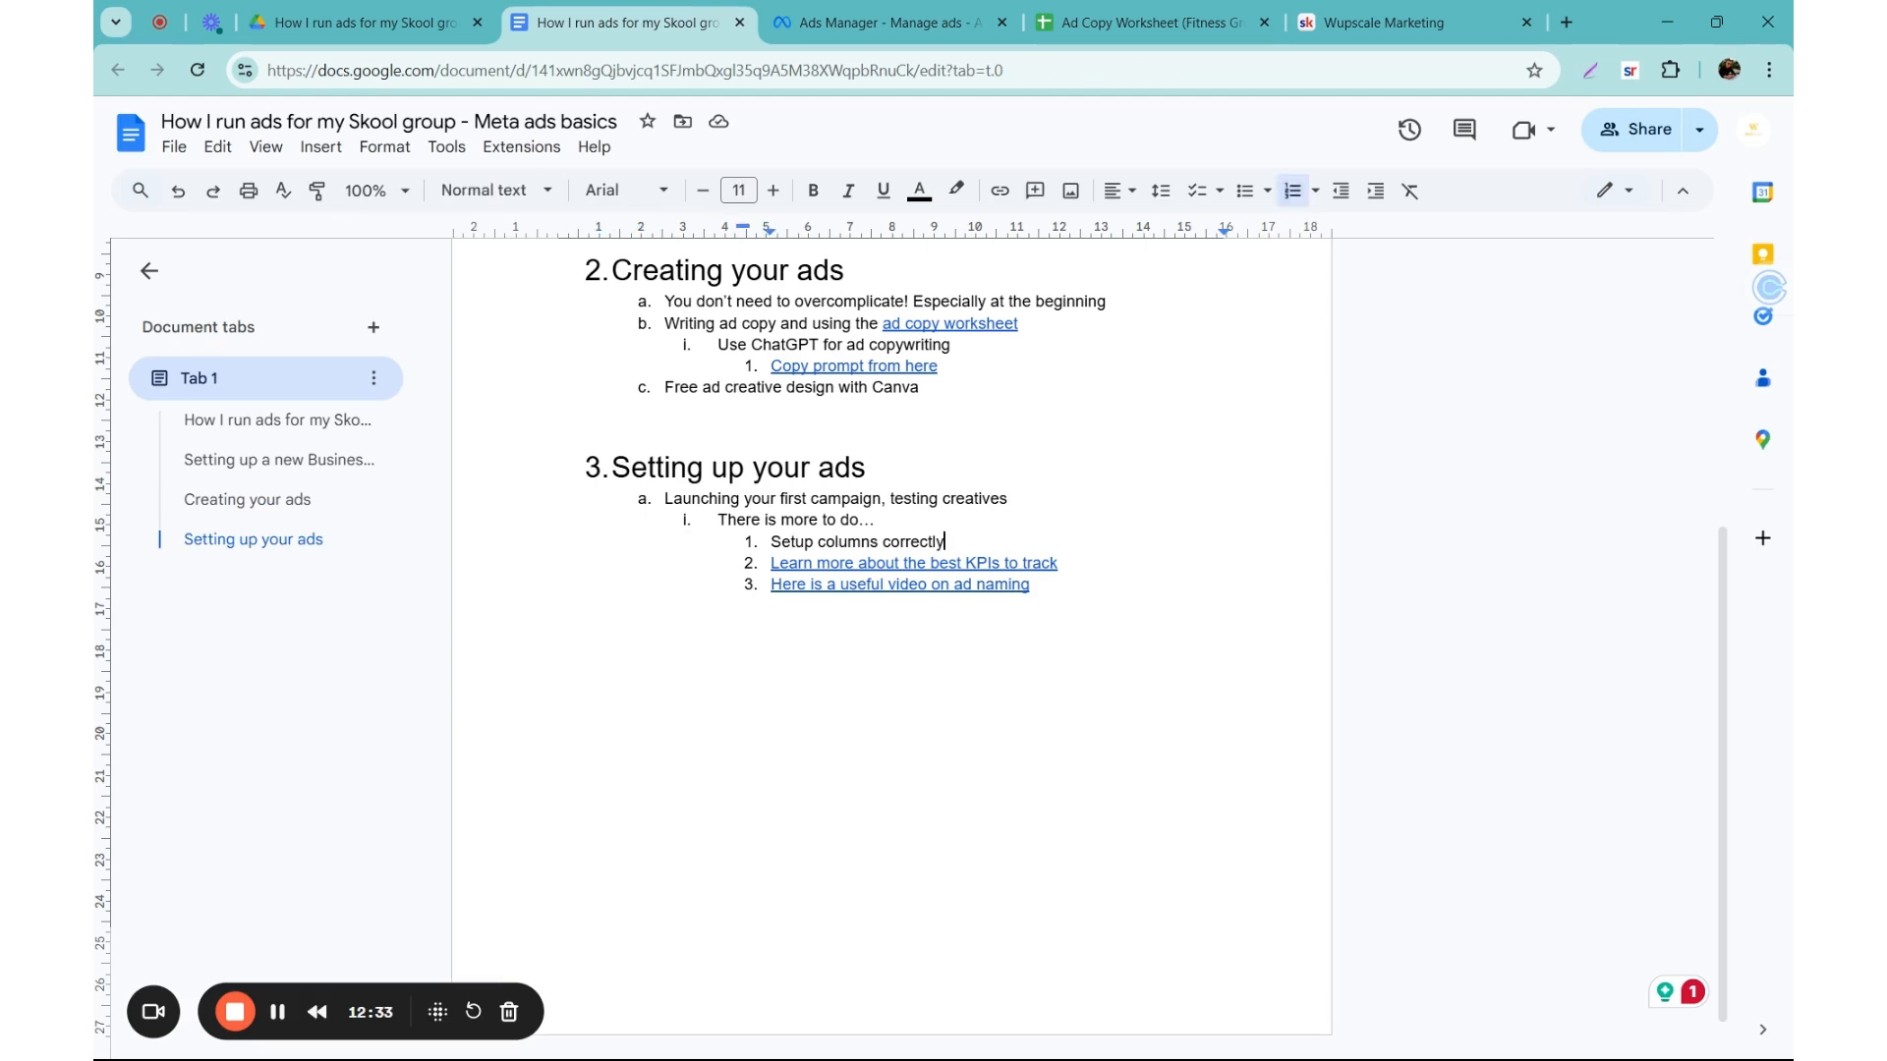
pyautogui.click(966, 562)
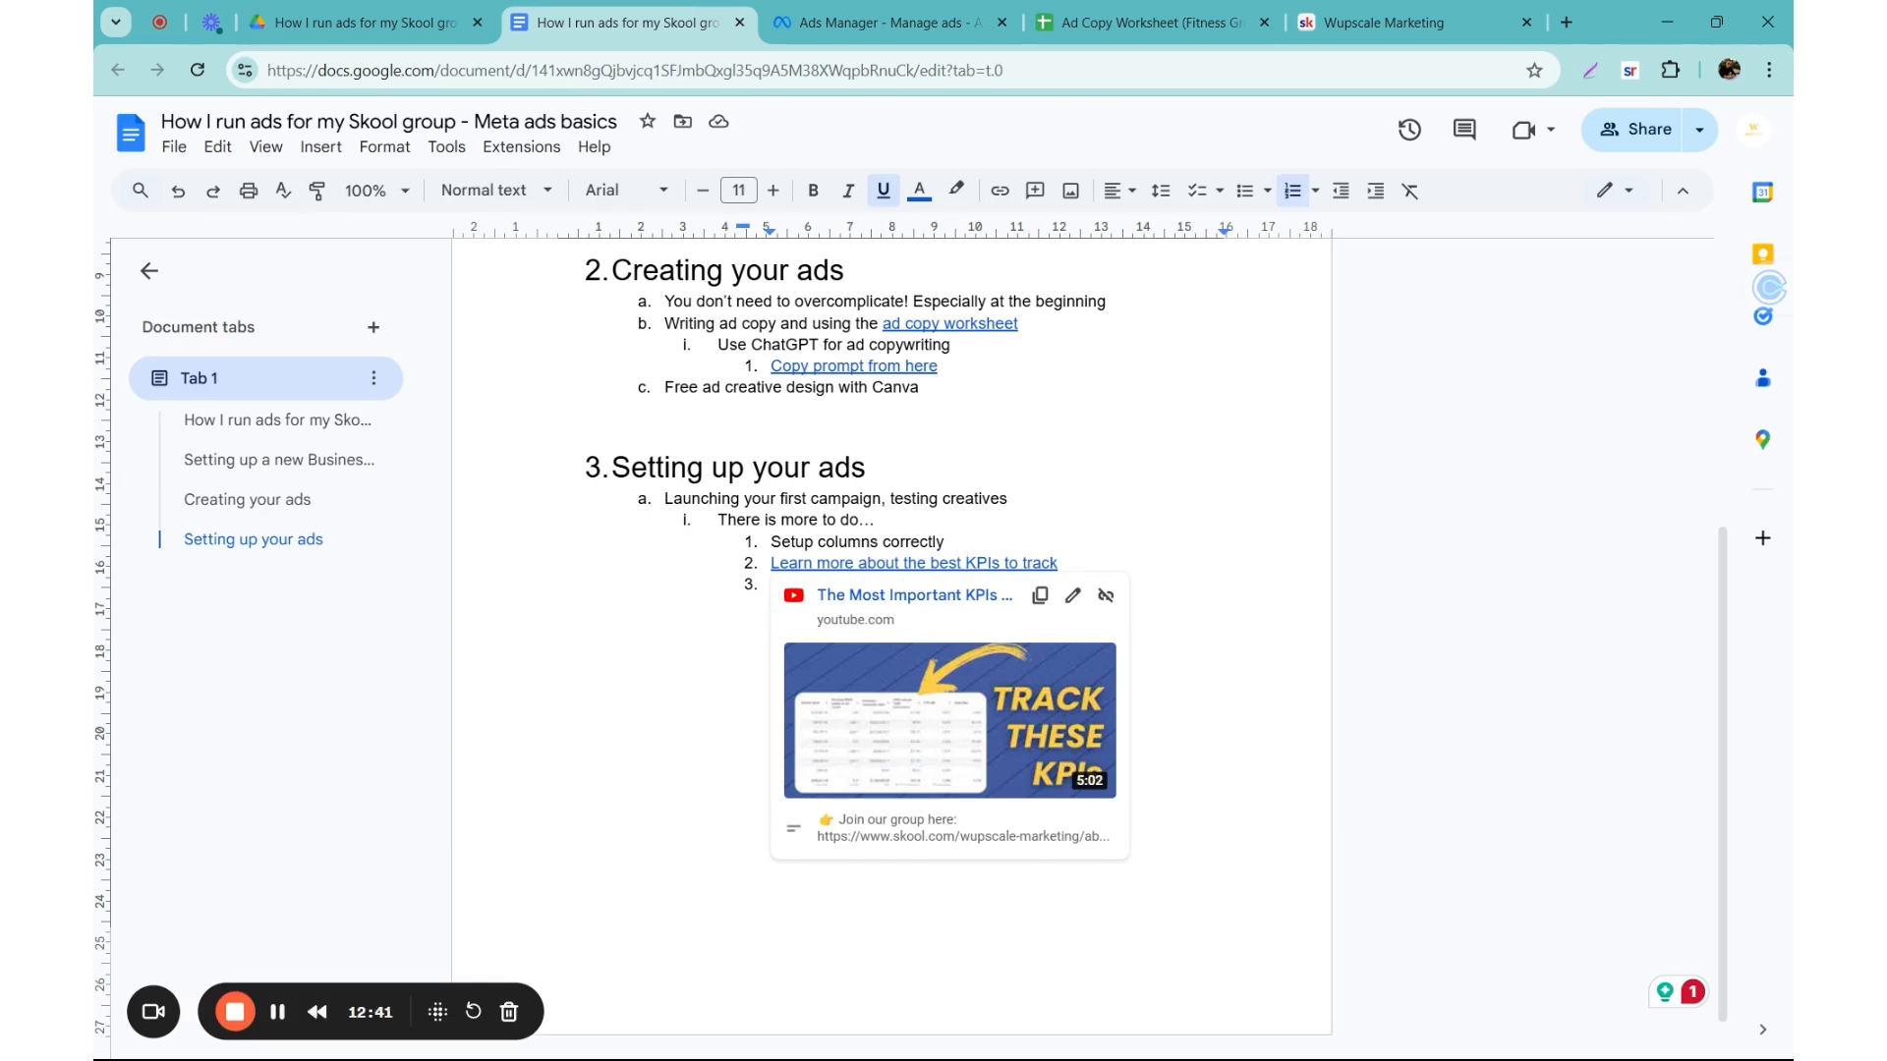
pyautogui.click(867, 468)
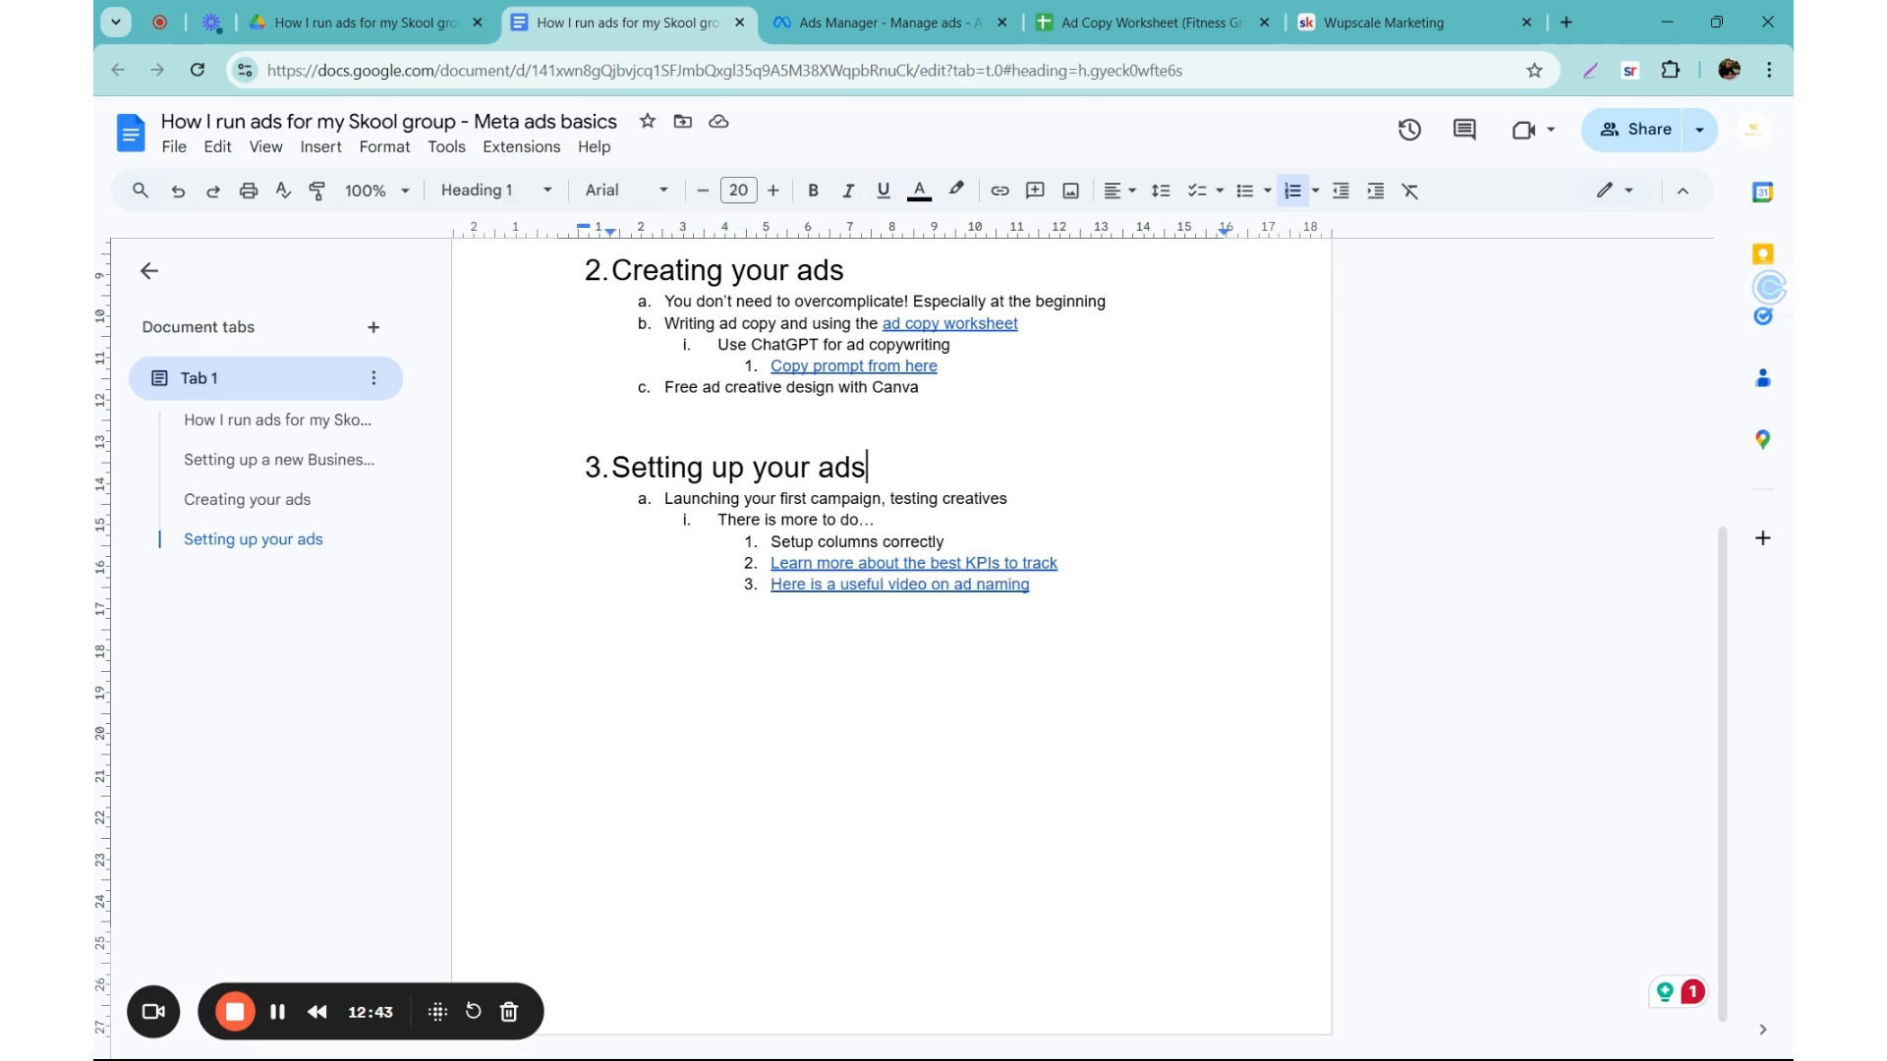
pyautogui.click(559, 606)
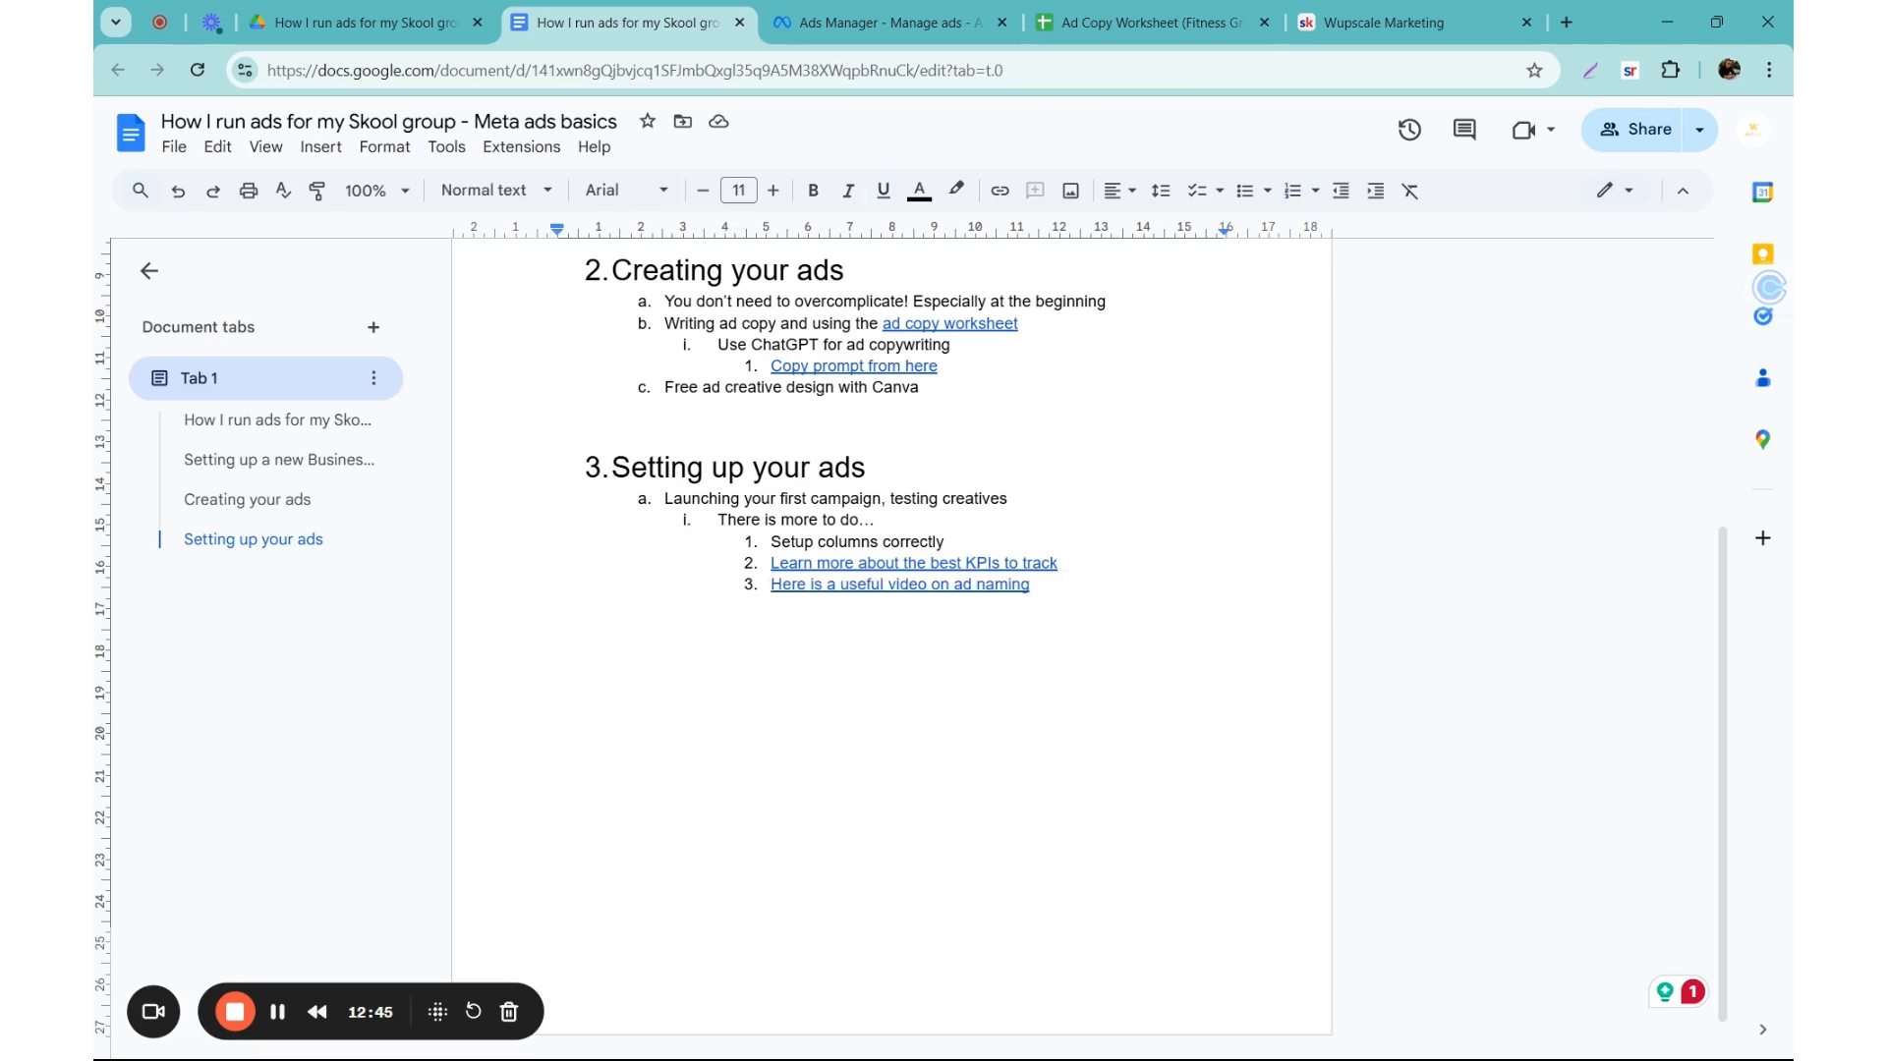
pyautogui.click(1013, 584)
# Step: Recheck the Ad Copy Worksheet and the Meta ads basics outline, and return to the published ad's first columns in Ads Manager
pyautogui.click(1140, 22)
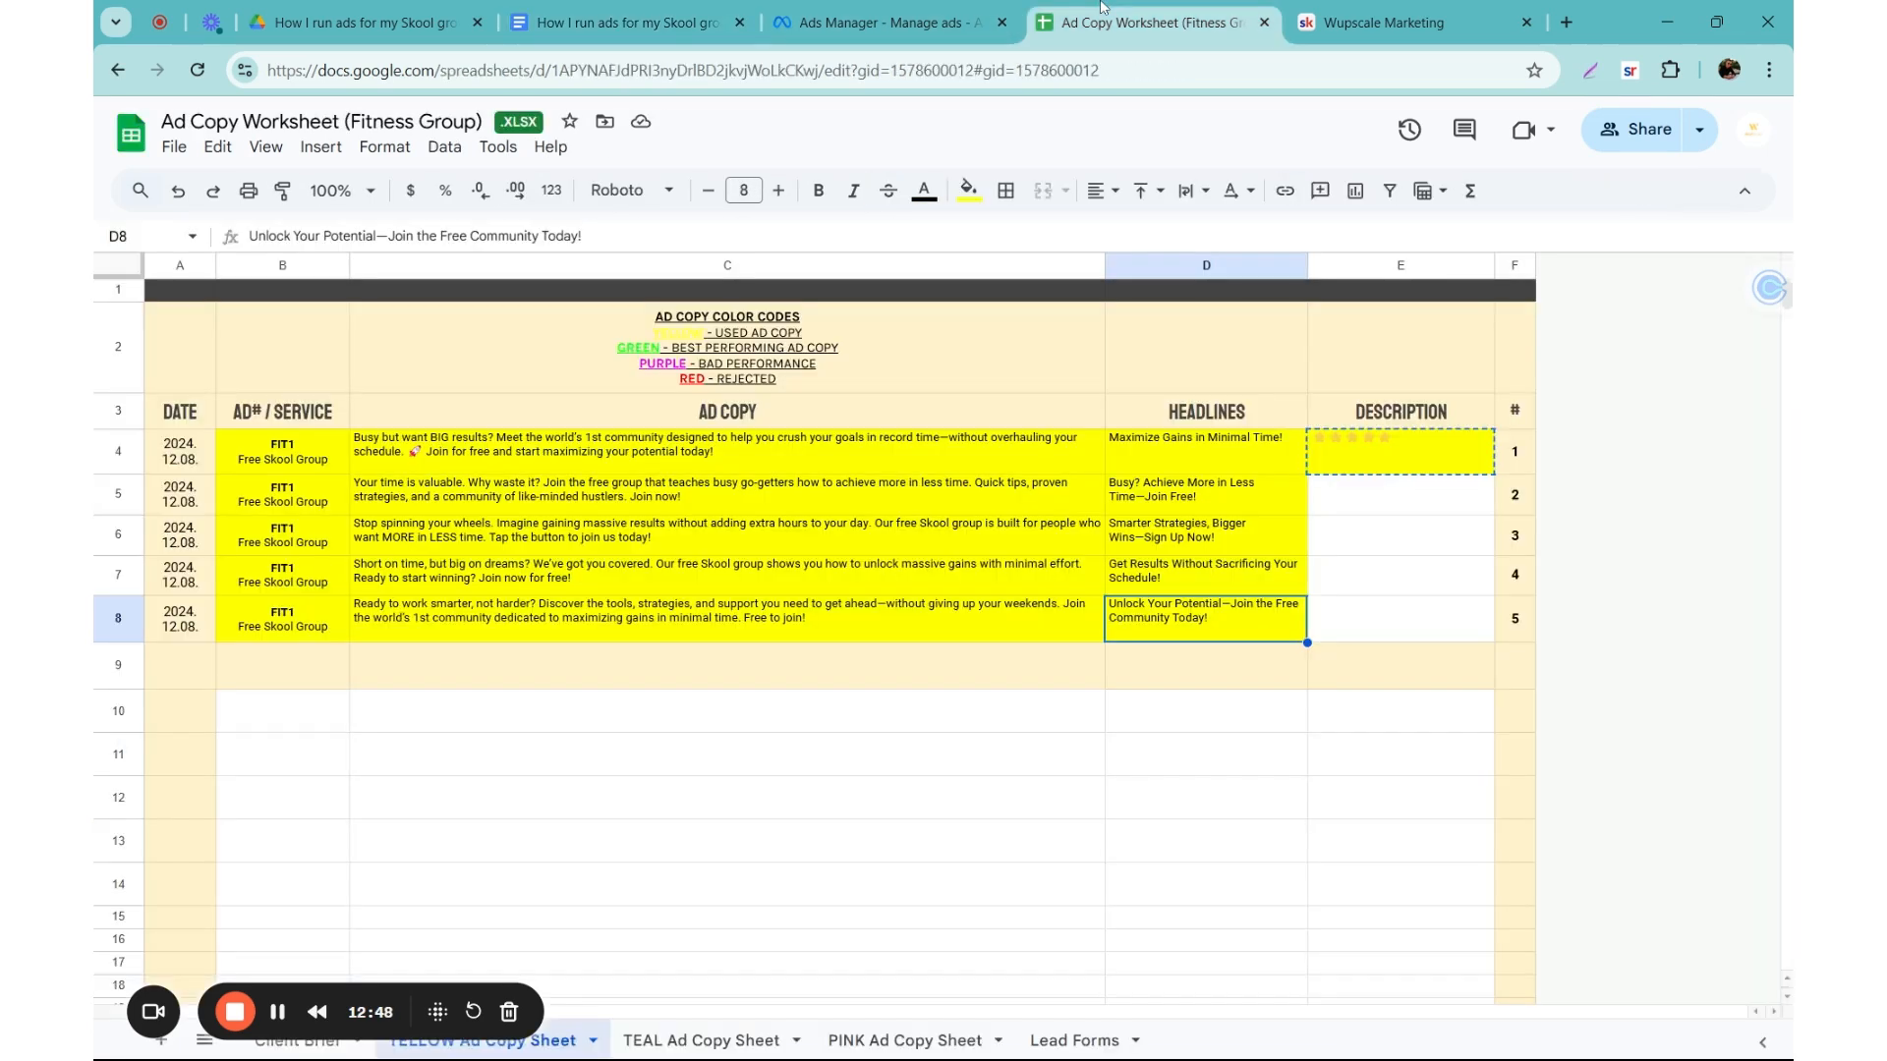
pyautogui.click(941, 10)
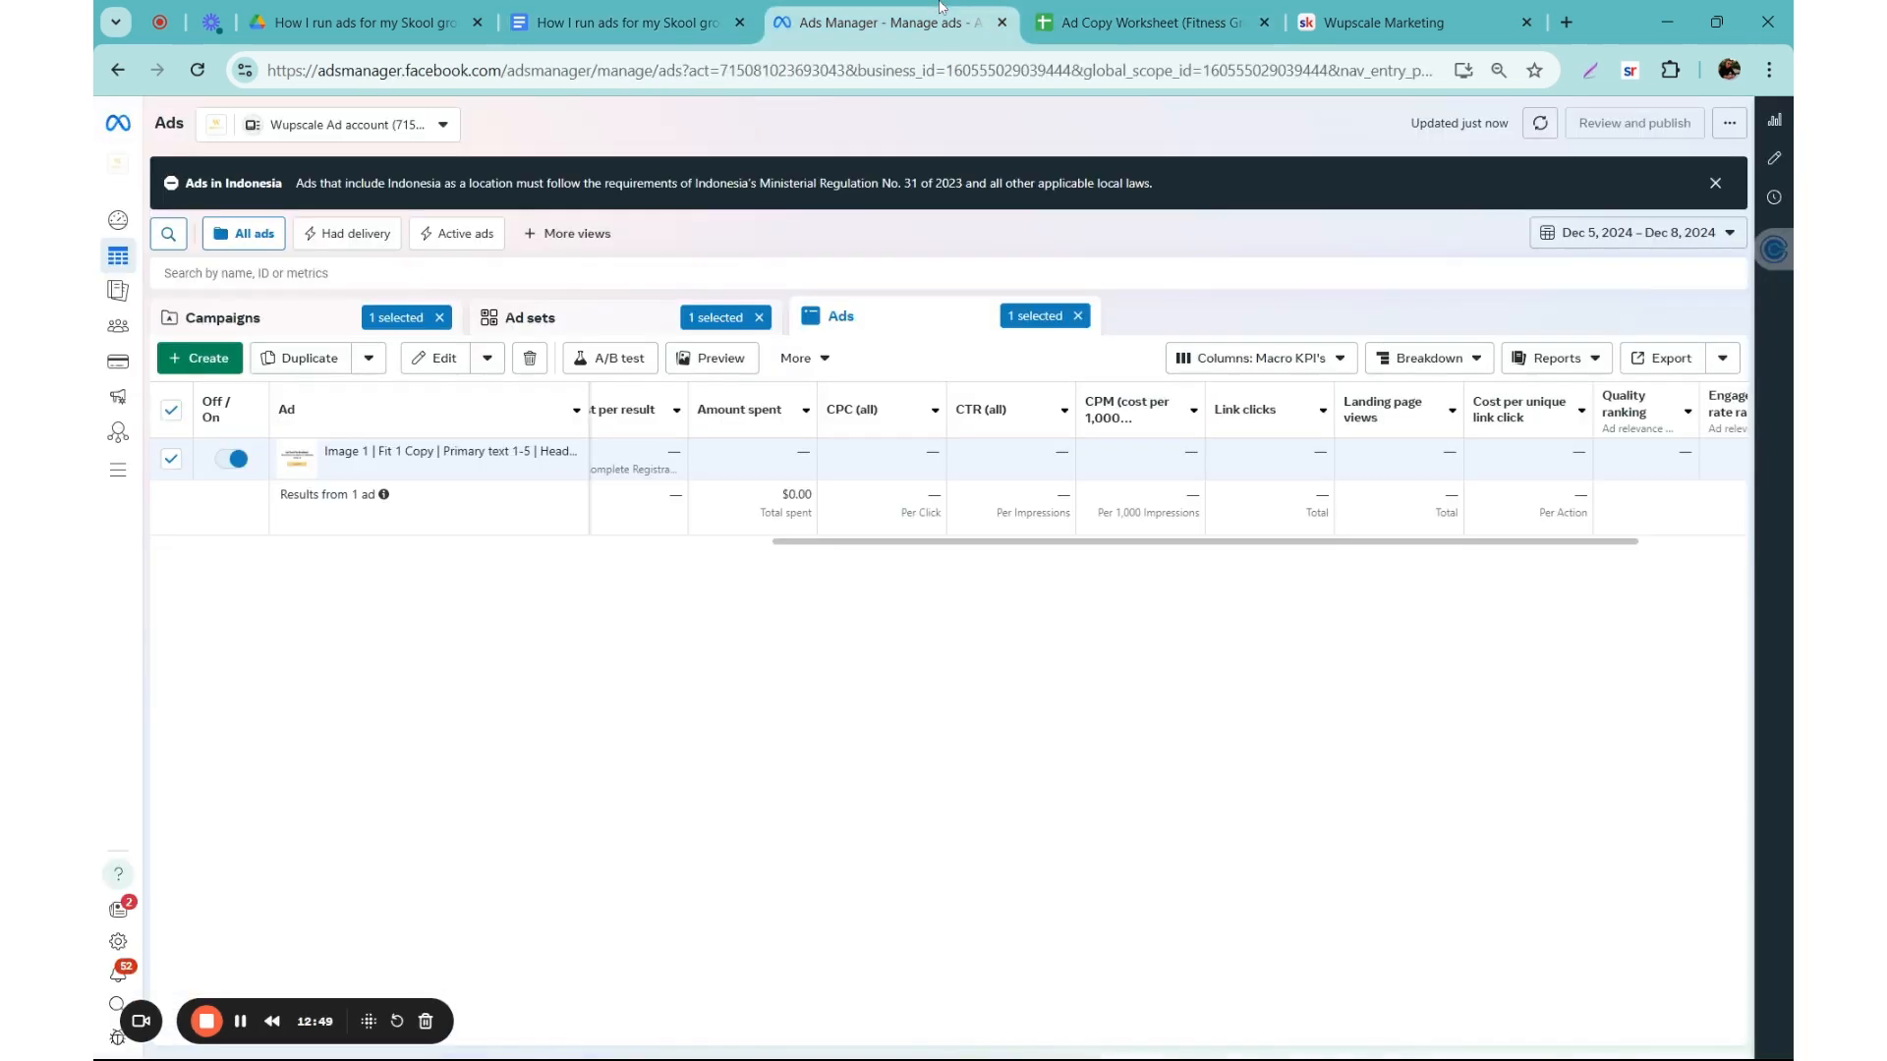
pyautogui.click(634, 10)
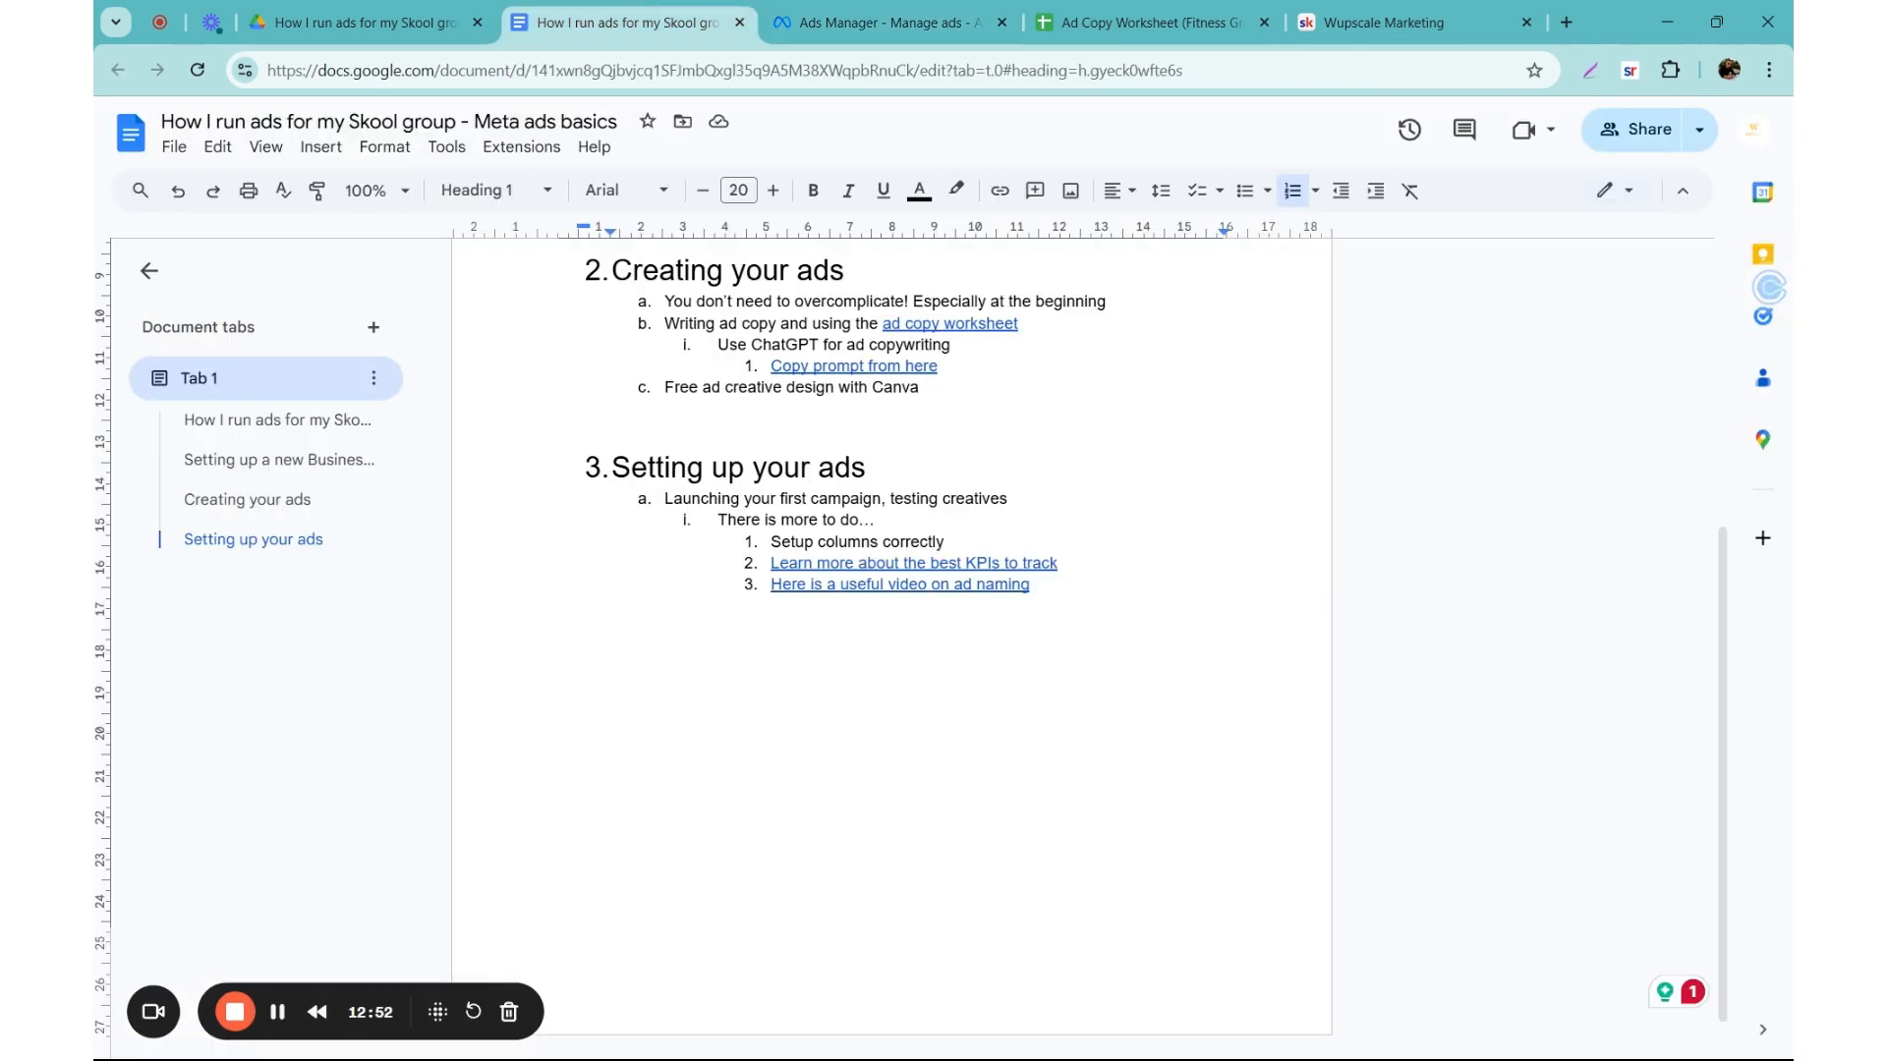
pyautogui.scroll(1, 891, 638)
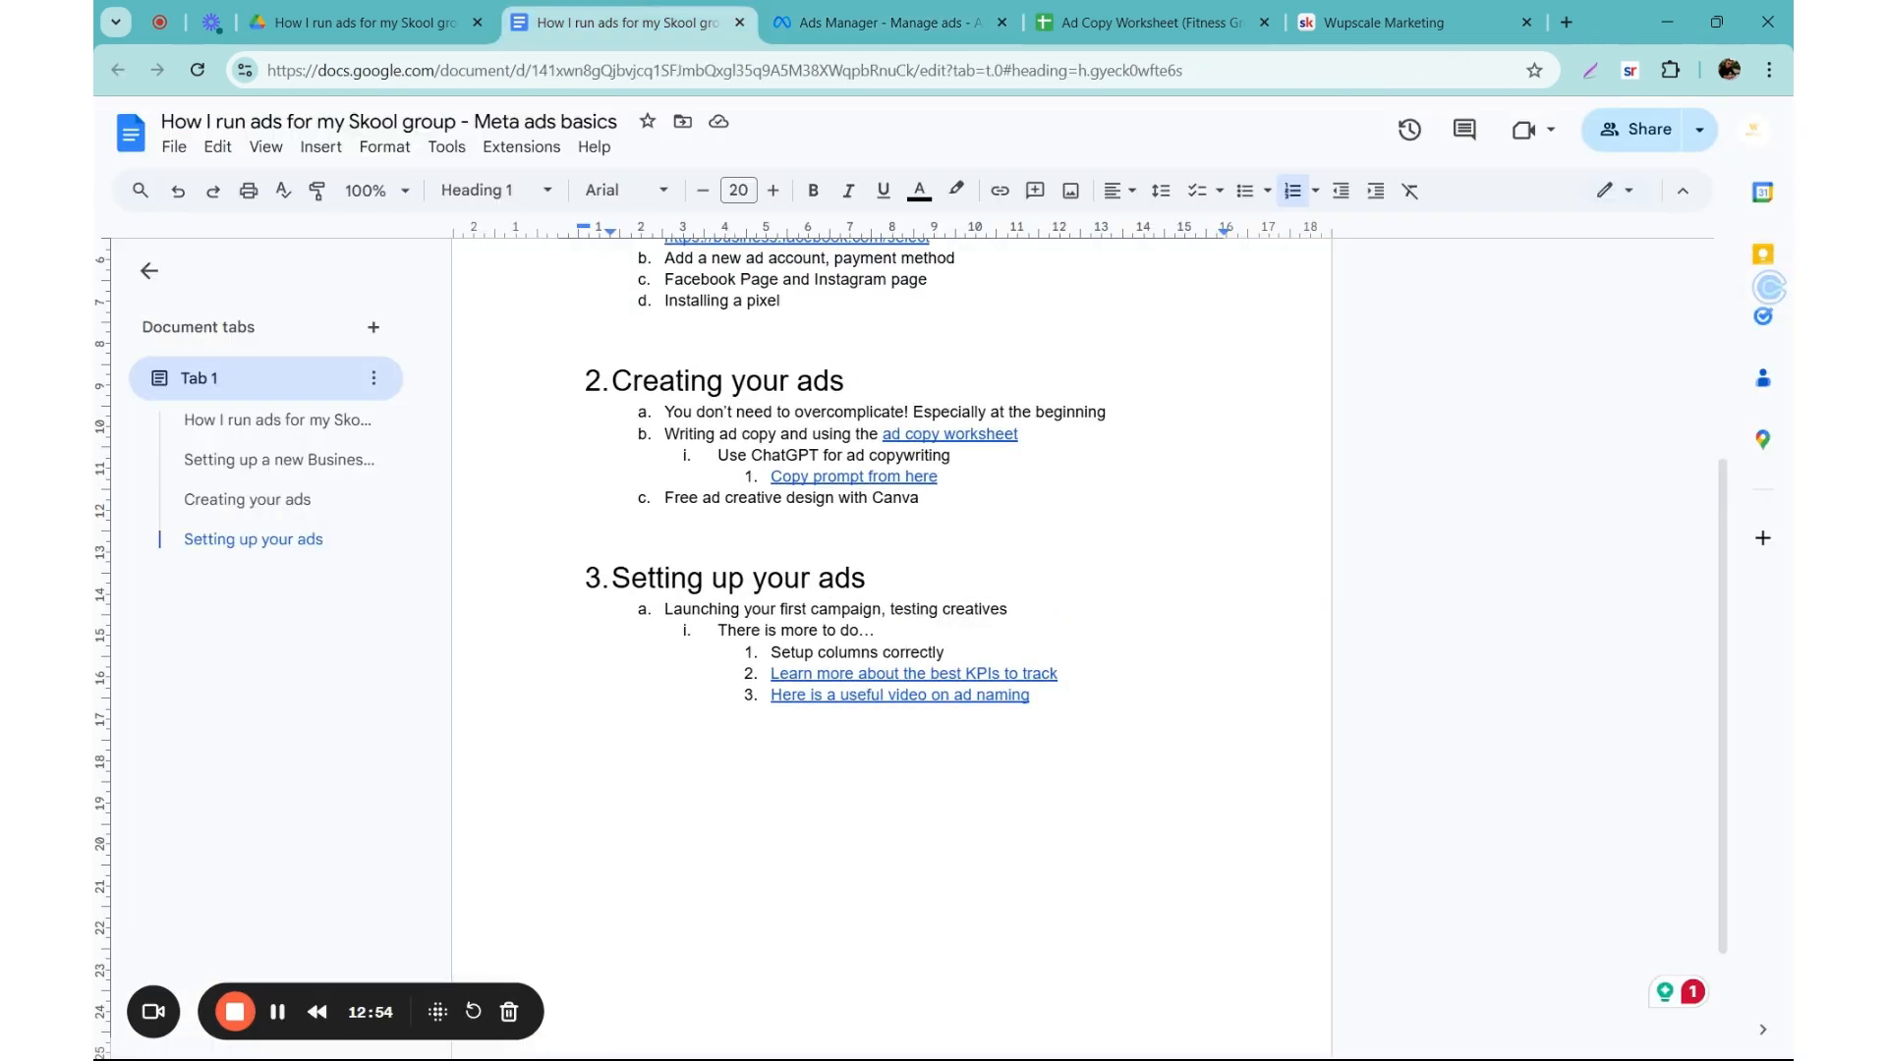
pyautogui.scroll(2, 891, 639)
pyautogui.click(893, 10)
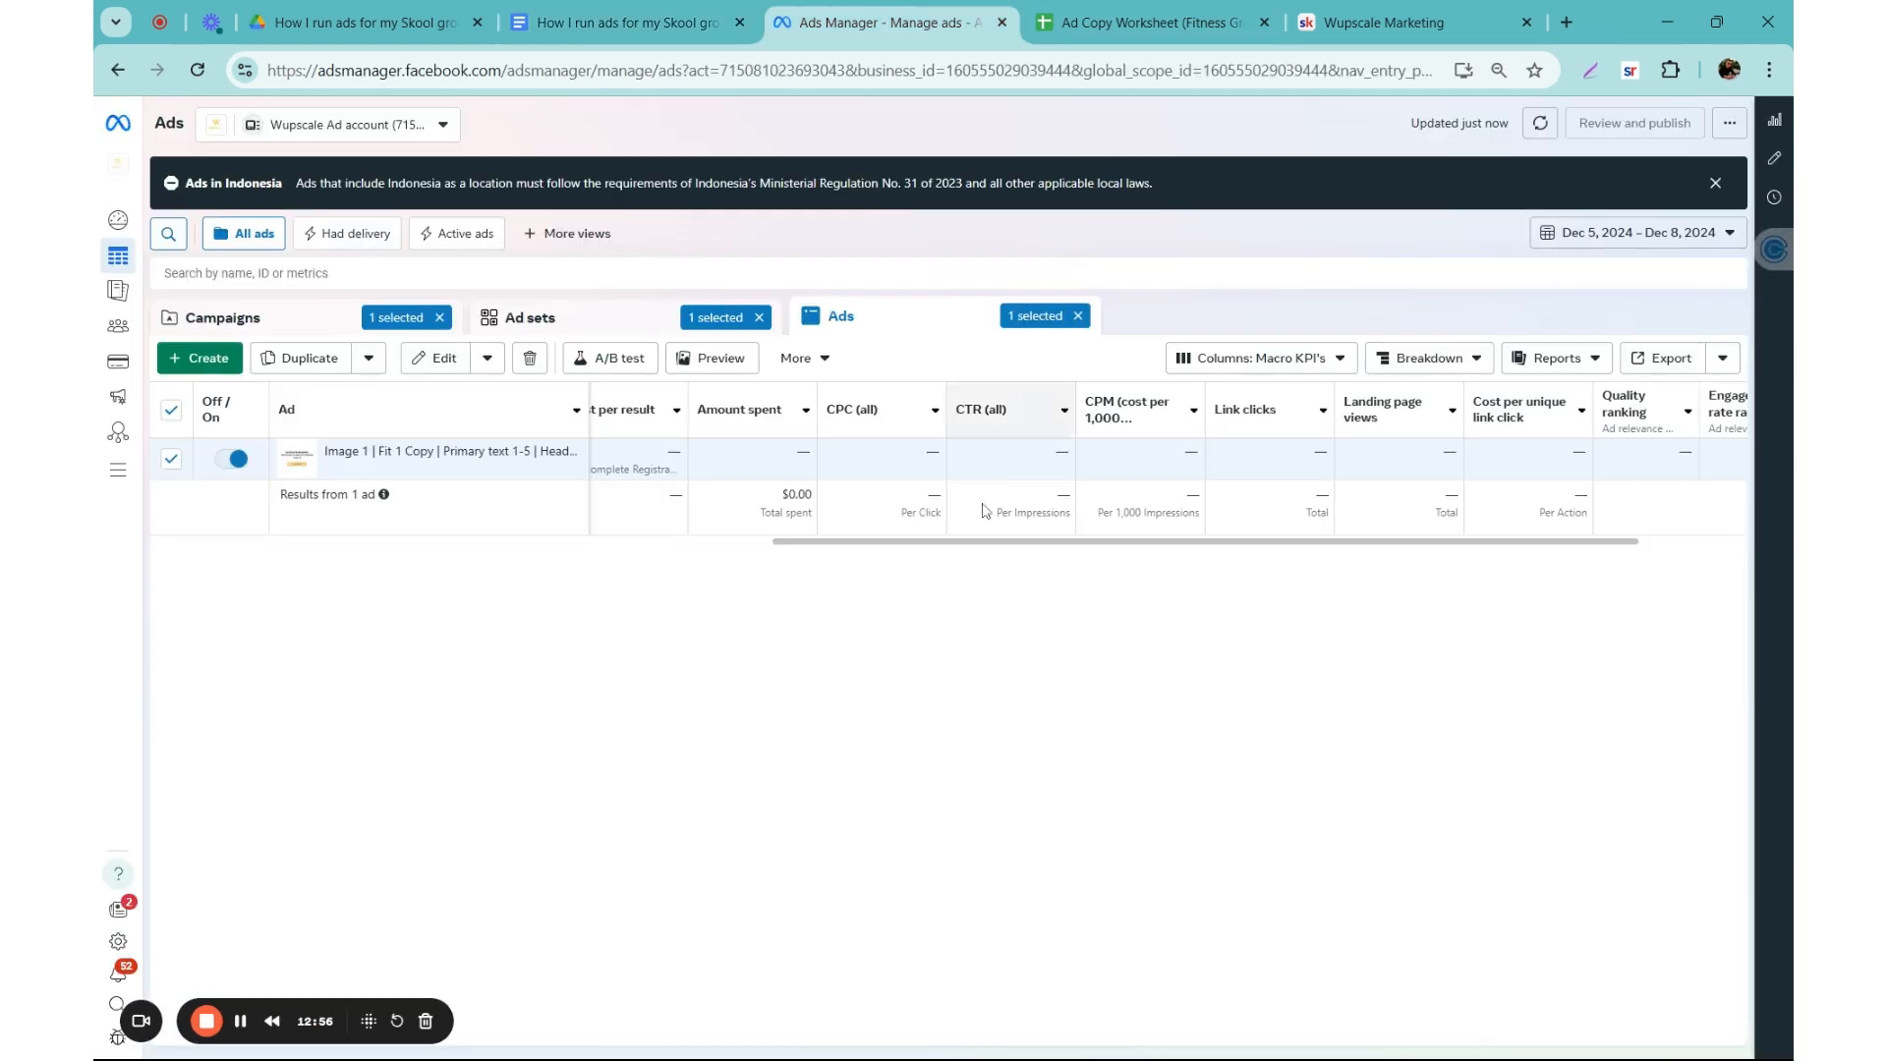
pyautogui.moveTo(990, 551); pyautogui.dragTo(391, 542)
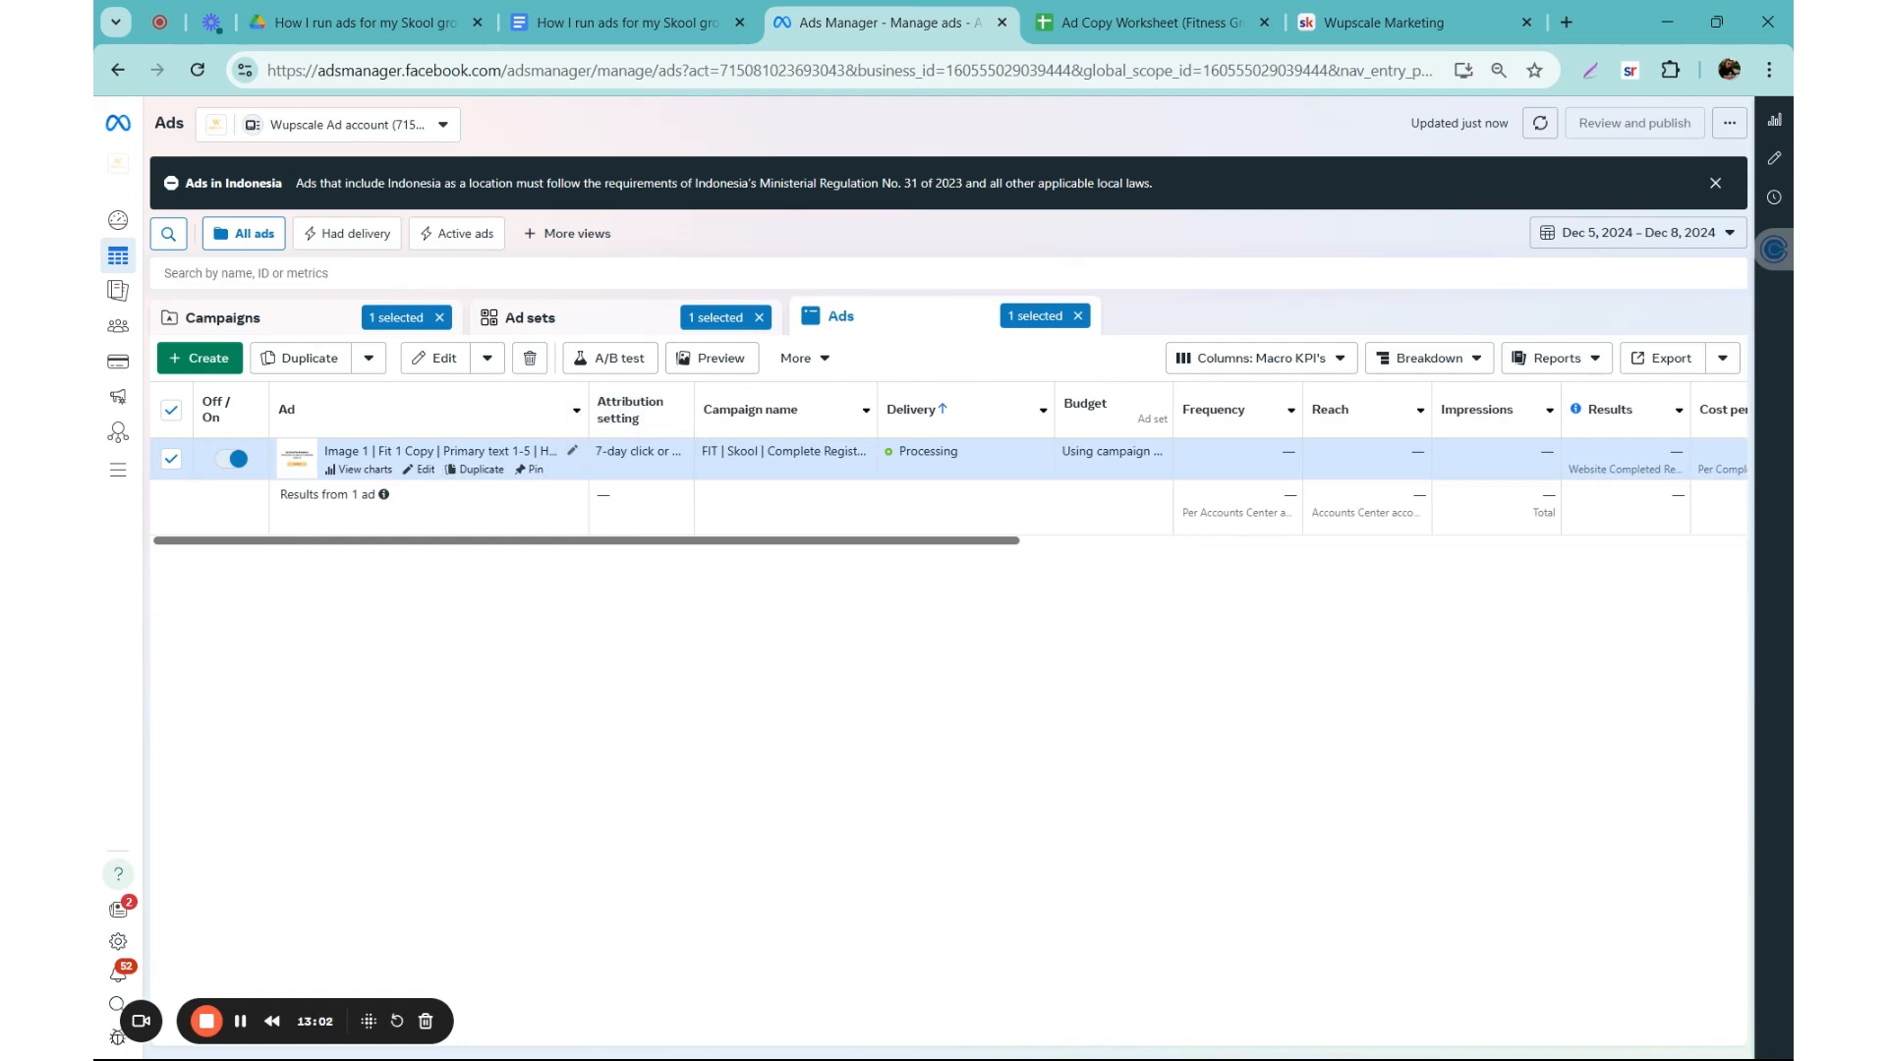